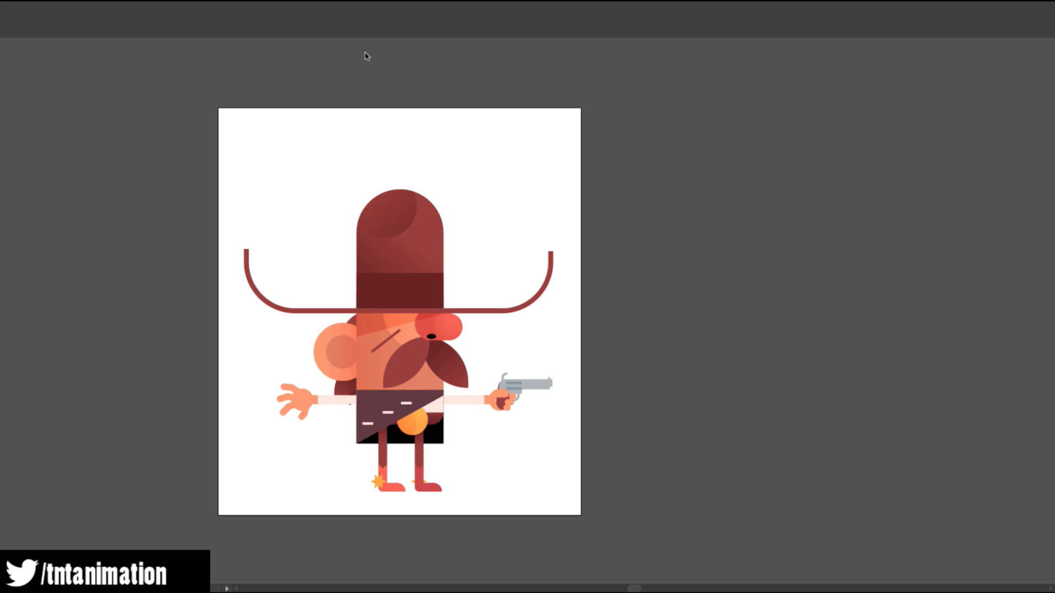
Switch to After Effects, open the Cowboy1 composition and select its Hat layer.
{"action": "key", "text": "Tab"}
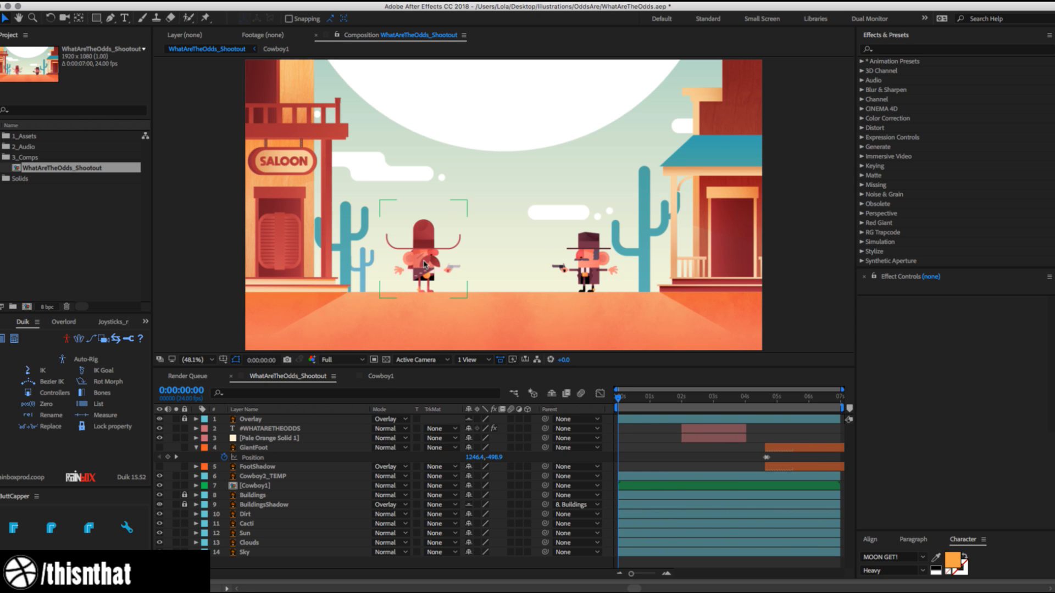
{"action": "left_click", "coordinate": [384, 377]}
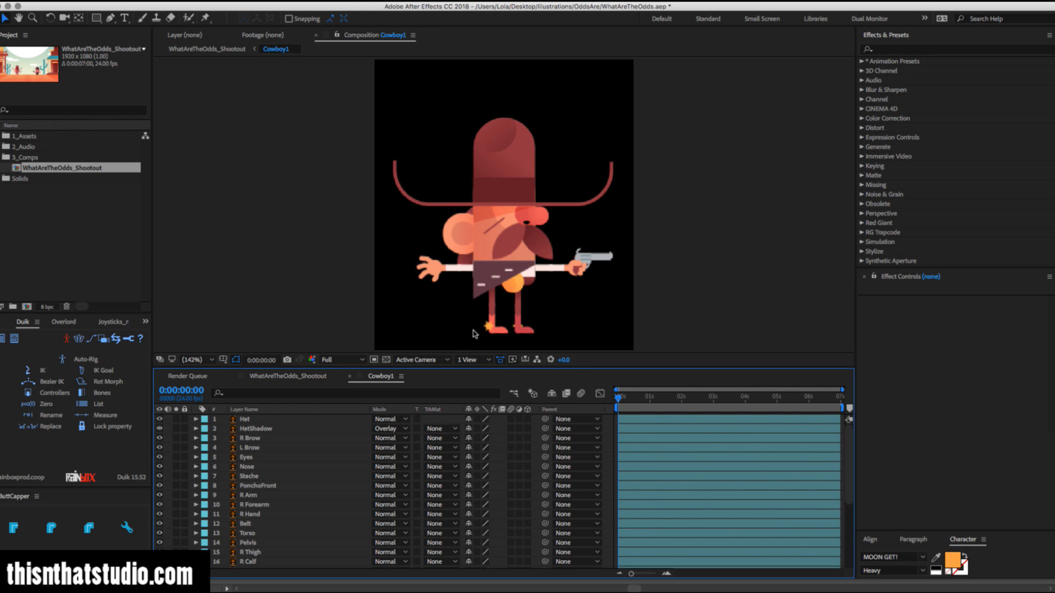
{"action": "left_click", "coordinate": [280, 420]}
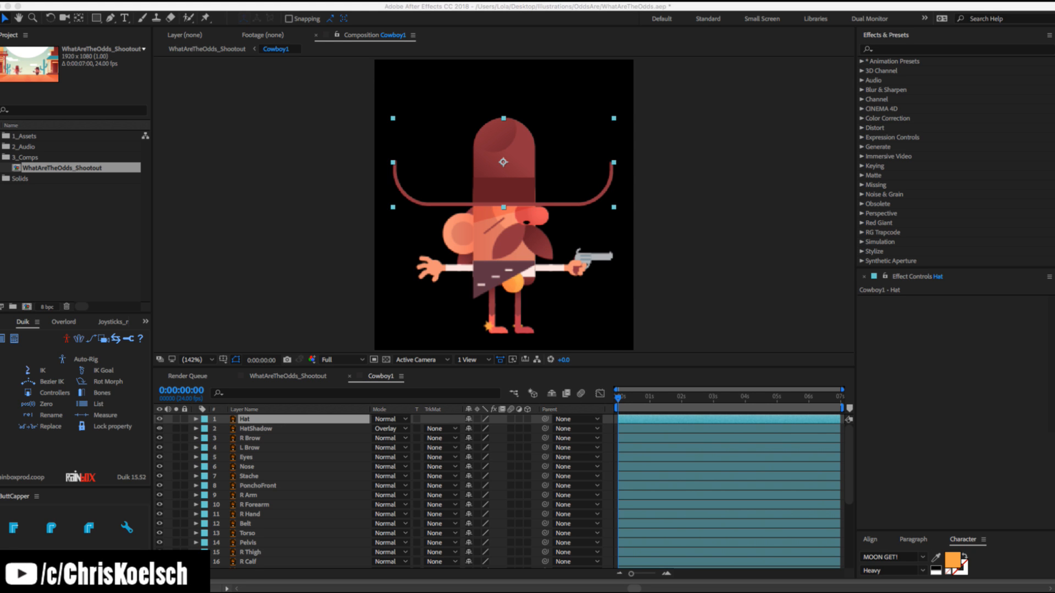
Set the Cowboy1 composition's background color to Pale Grey-Red.
{"action": "key", "text": "super+k"}
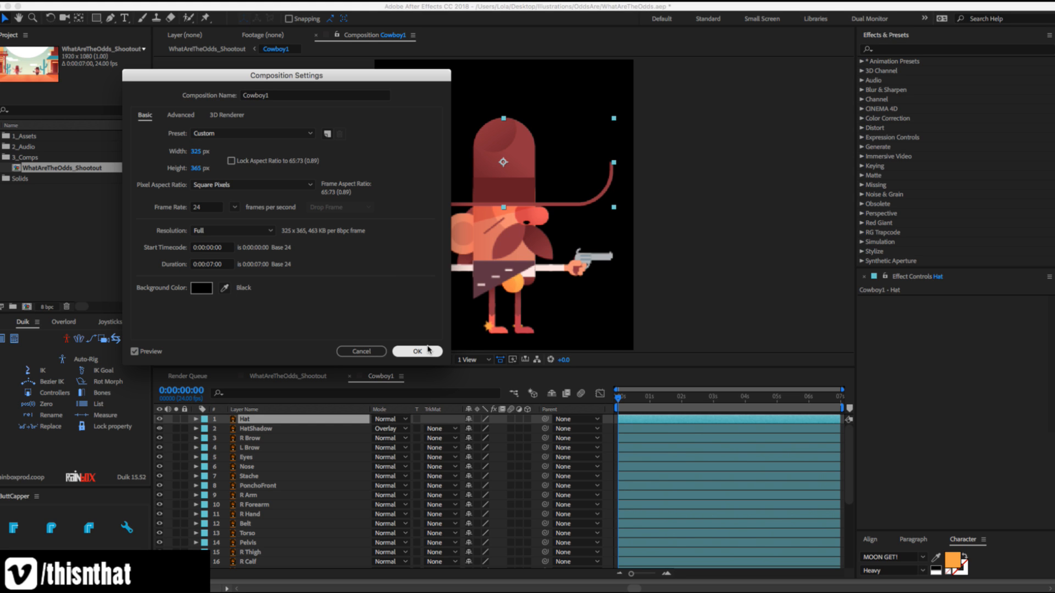
{"action": "left_click", "coordinate": [428, 350]}
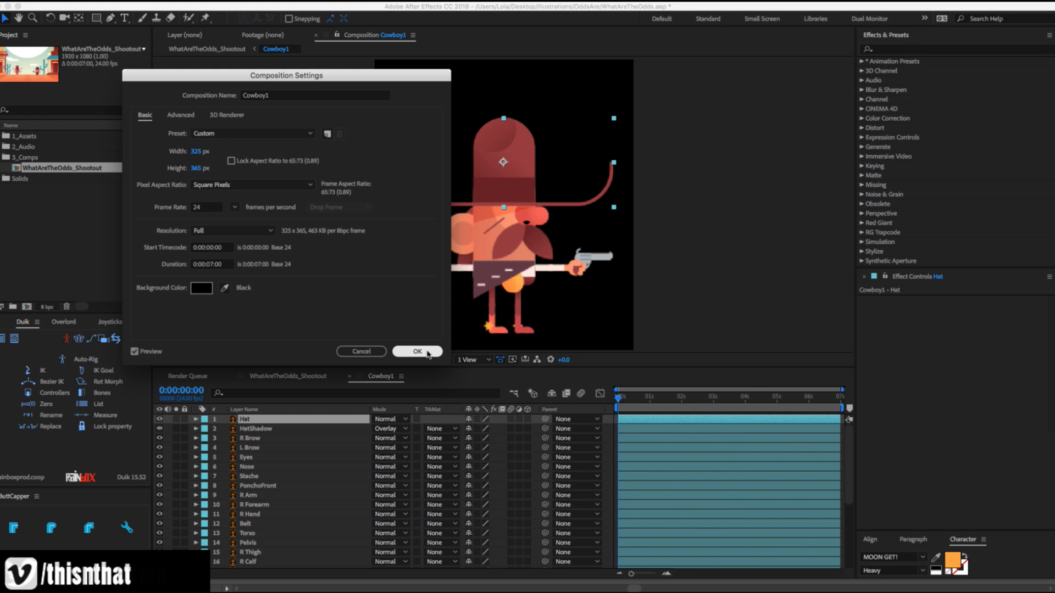
{"action": "left_click", "coordinate": [428, 352]}
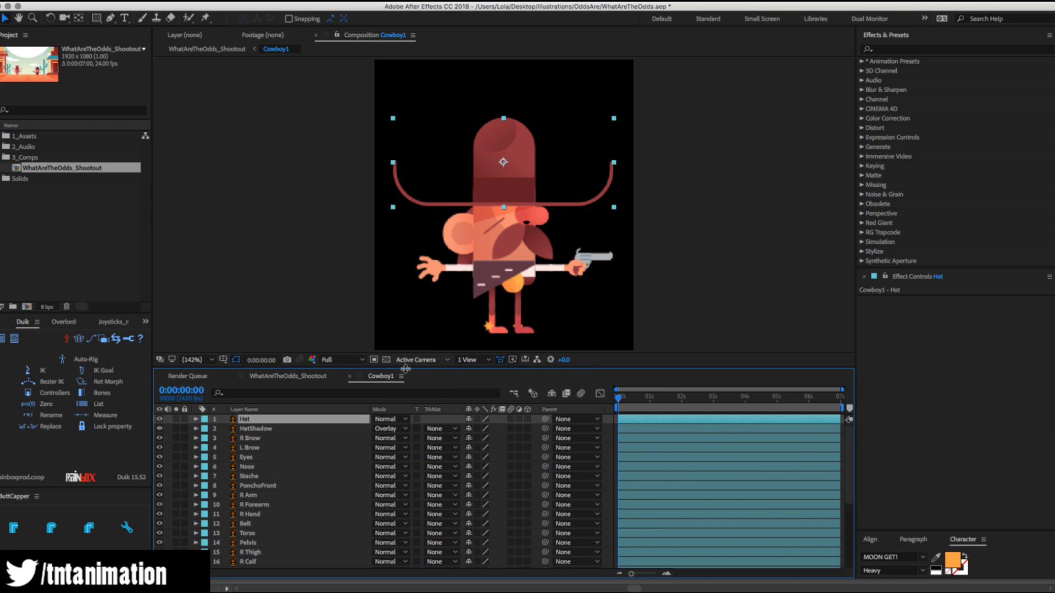
{"action": "key", "text": "super+k"}
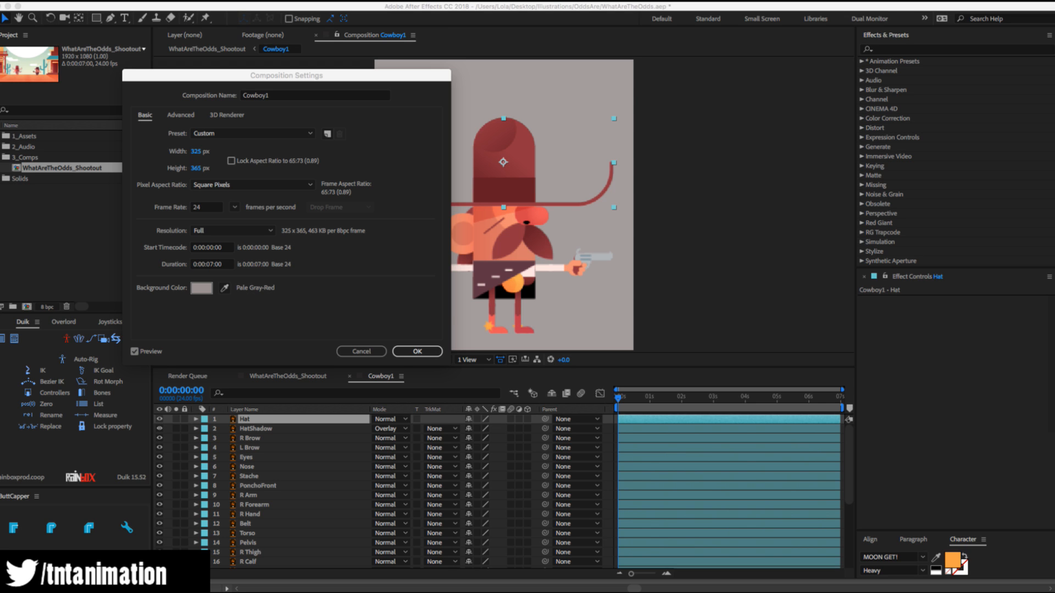
{"action": "left_click", "coordinate": [417, 351]}
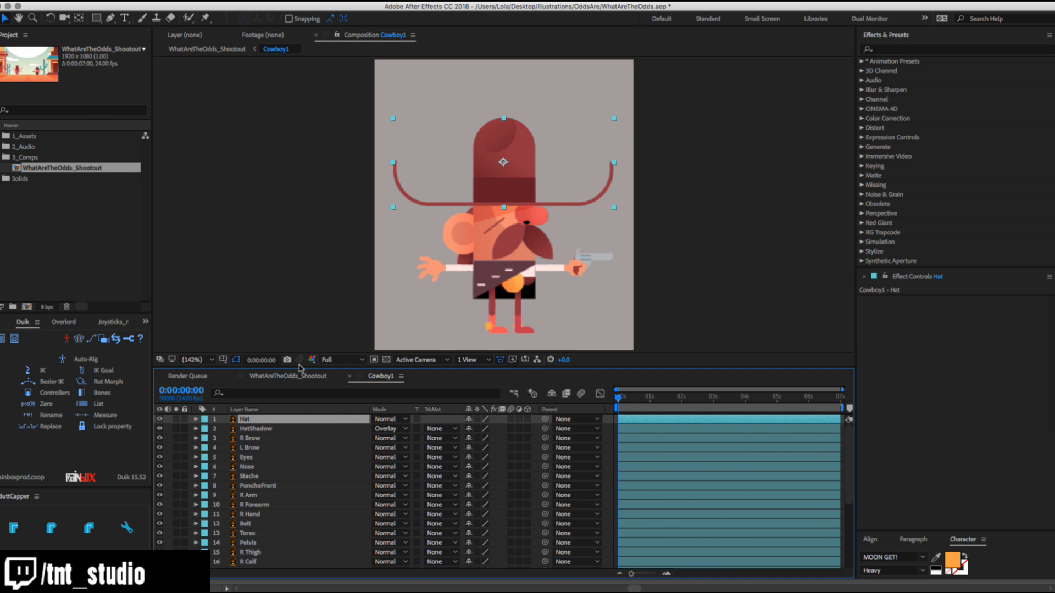
Parent the HatShadow layer to Hat and the Hat layer to Head.
{"action": "left_click_drag", "start_coordinate": [301, 367], "coordinate": [312, 198]}
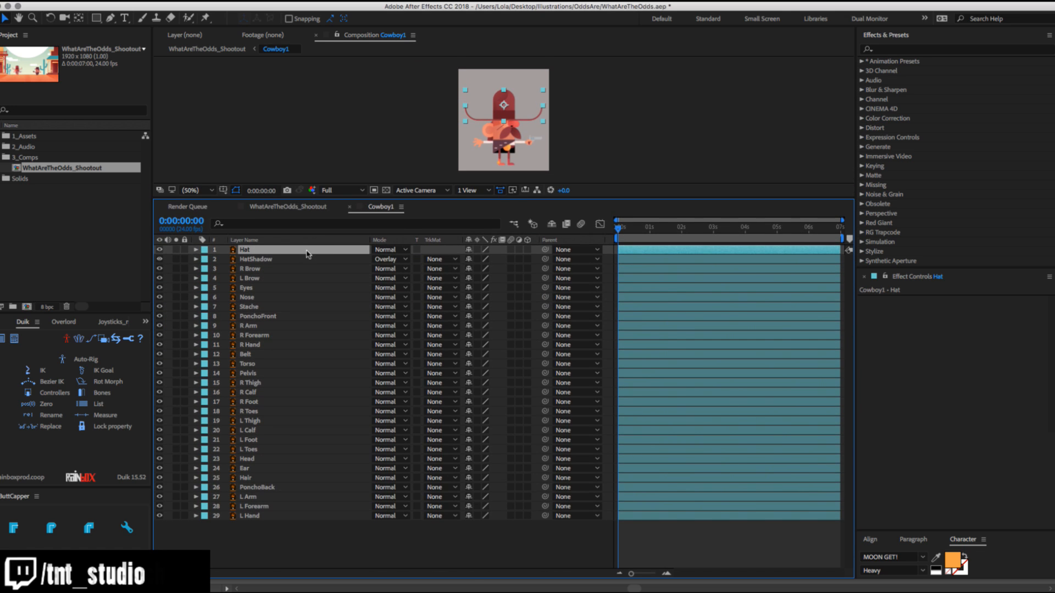
{"action": "left_click", "coordinate": [294, 259]}
{"action": "left_click_drag", "start_coordinate": [545, 259], "coordinate": [257, 251]}
{"action": "left_click", "coordinate": [256, 250]}
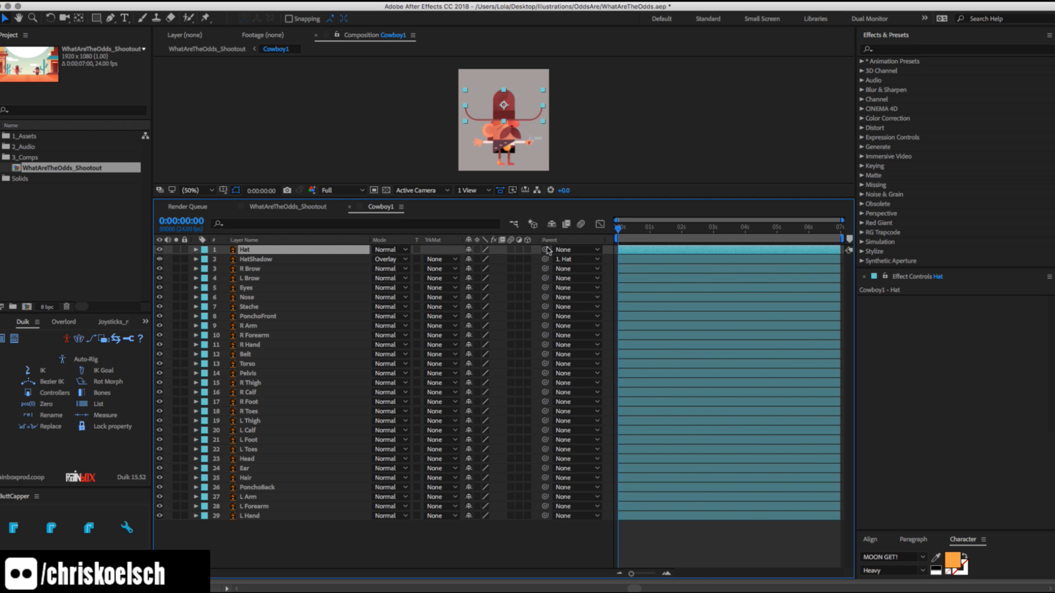
{"action": "left_click_drag", "start_coordinate": [545, 250], "coordinate": [274, 460]}
{"action": "left_click", "coordinate": [253, 478]}
{"action": "left_click", "coordinate": [252, 471]}
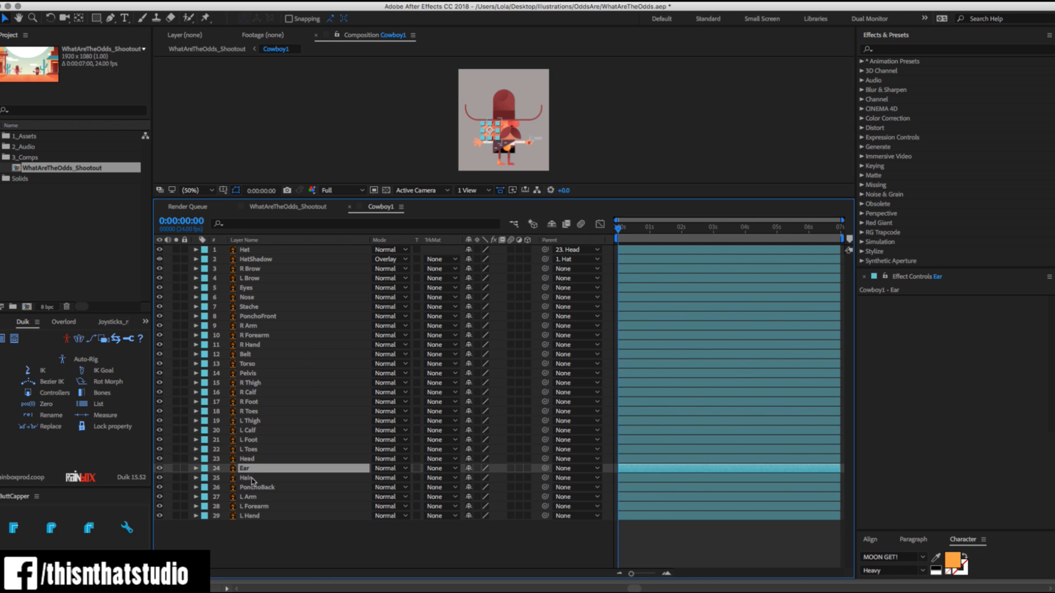
{"action": "left_click", "coordinate": [252, 479], "text": "shift"}
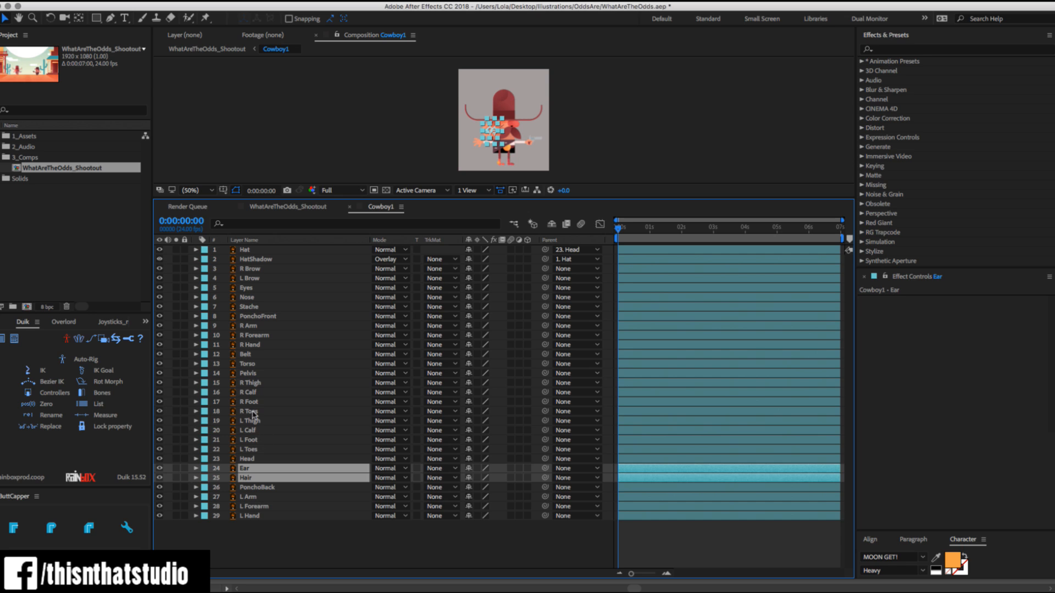
Parent the R Brow, L Brow, Eyes, Nose and Stache layers to Head, then clear the selection.
{"action": "left_click", "coordinate": [261, 270]}
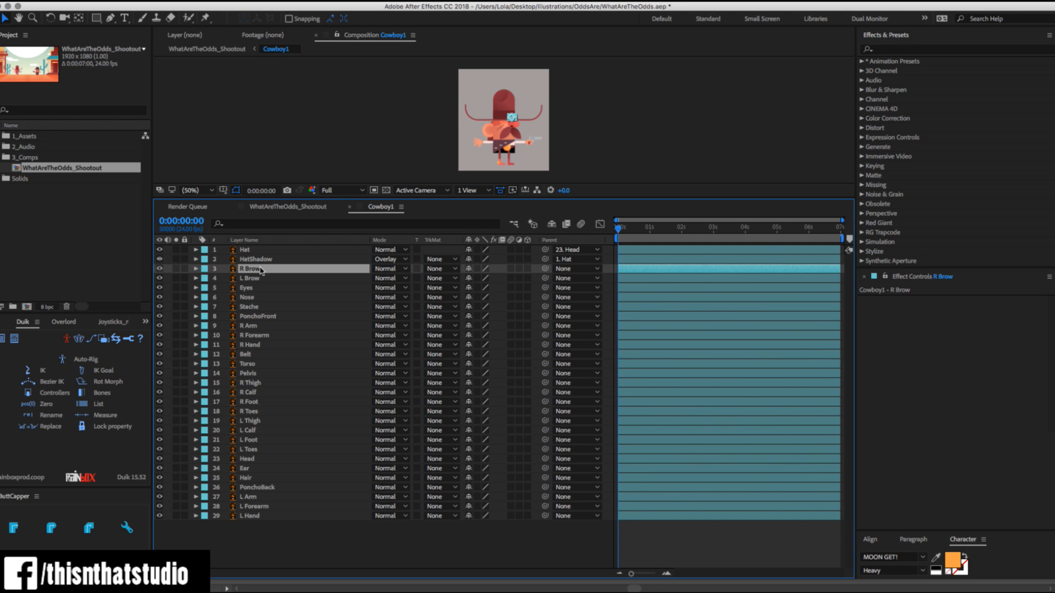
{"action": "left_click", "coordinate": [253, 307], "text": "shift"}
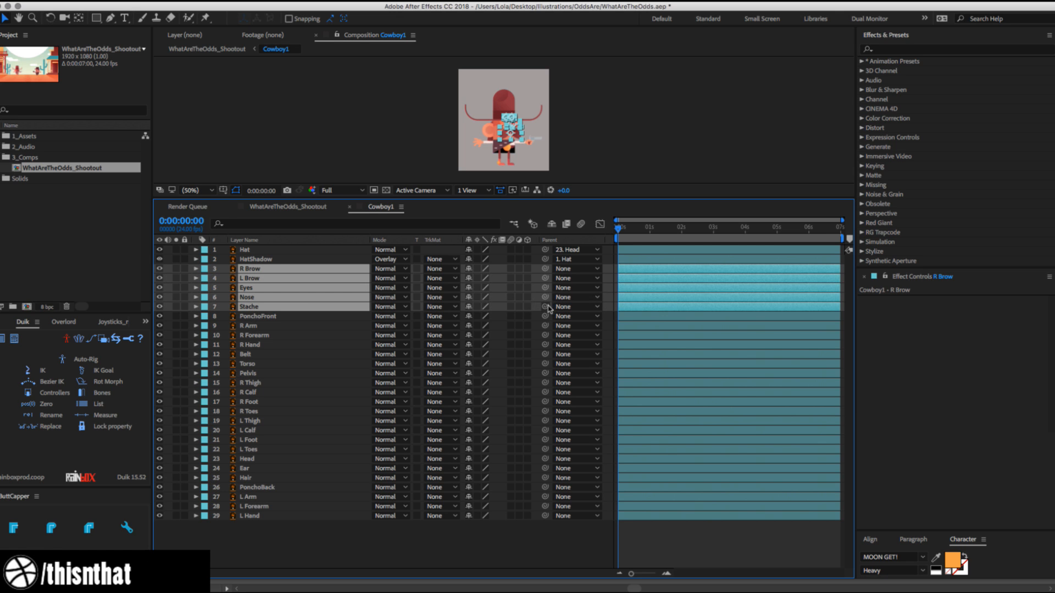
{"action": "left_click_drag", "start_coordinate": [545, 306], "coordinate": [304, 460]}
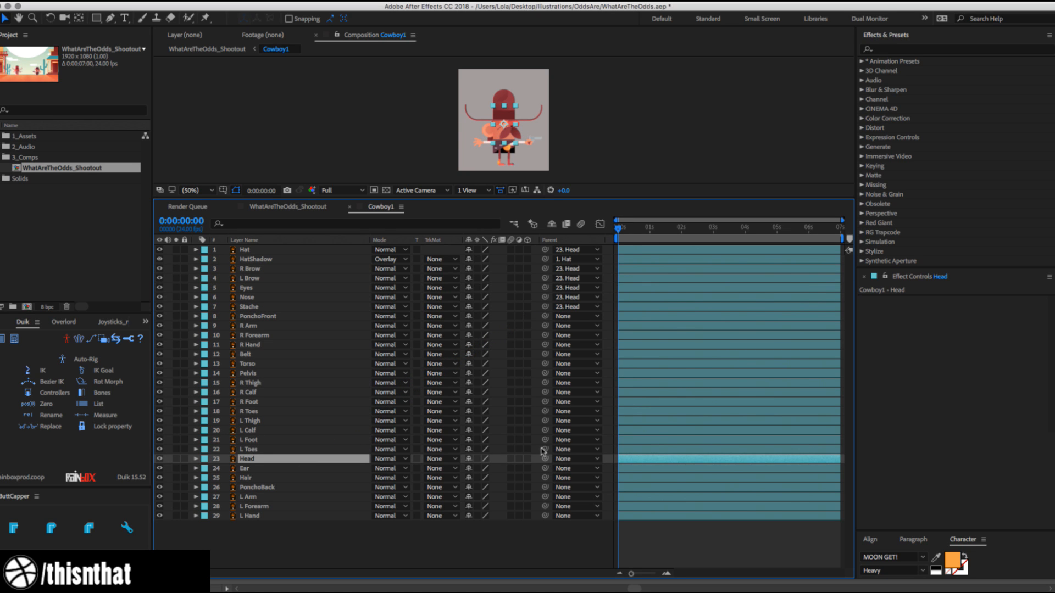
{"action": "left_click", "coordinate": [460, 534]}
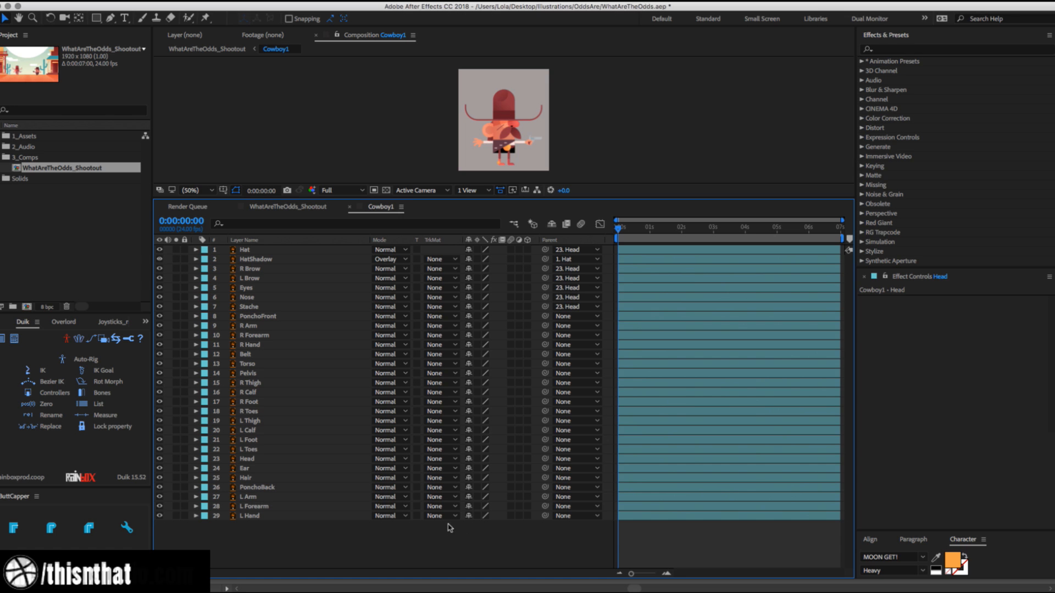
Examine the Head layer's anchor point and extent on the cowboy character.
{"action": "left_click", "coordinate": [261, 459]}
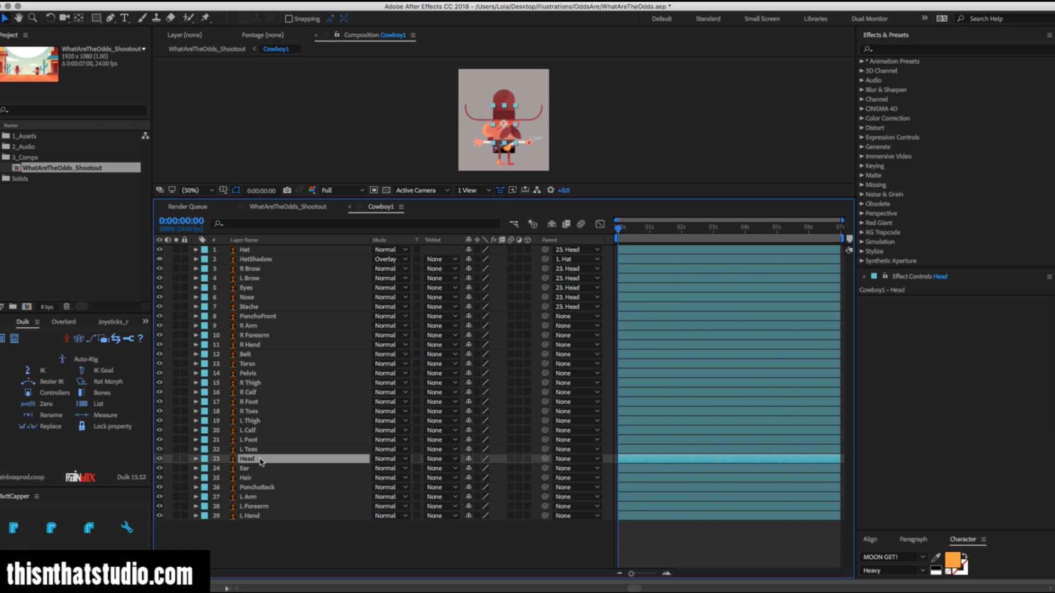
{"action": "key", "text": "z"}
{"action": "left_click", "coordinate": [511, 139]}
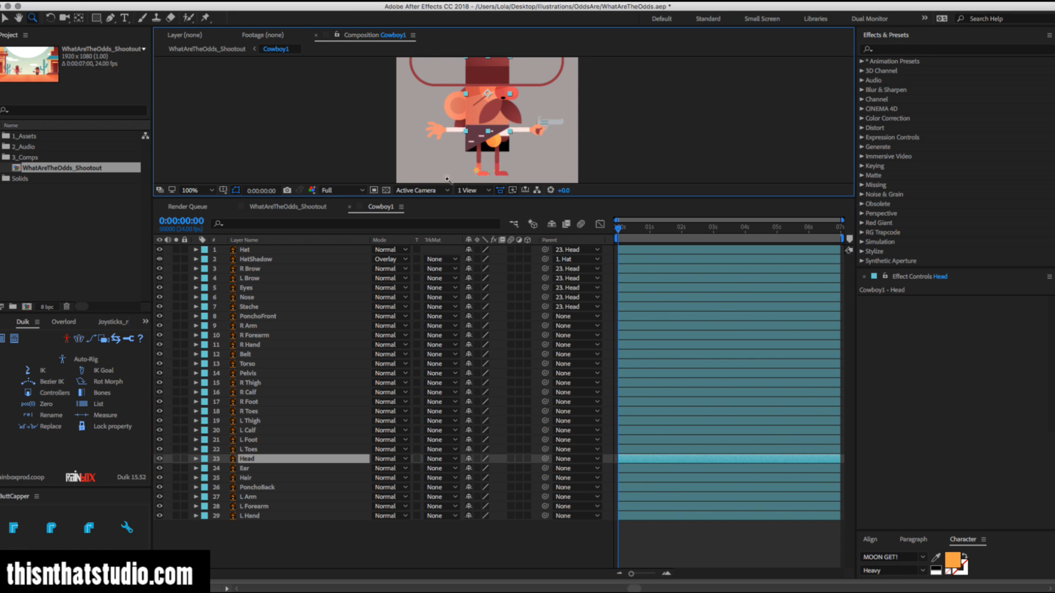
{"action": "left_click_drag", "start_coordinate": [433, 199], "coordinate": [440, 287]}
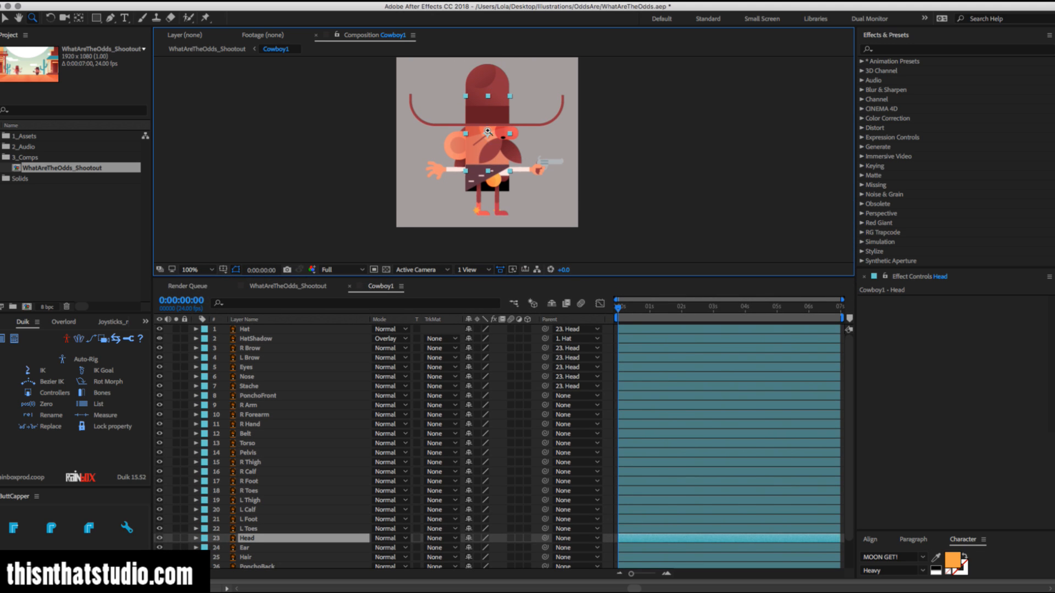
{"action": "left_click", "coordinate": [525, 188]}
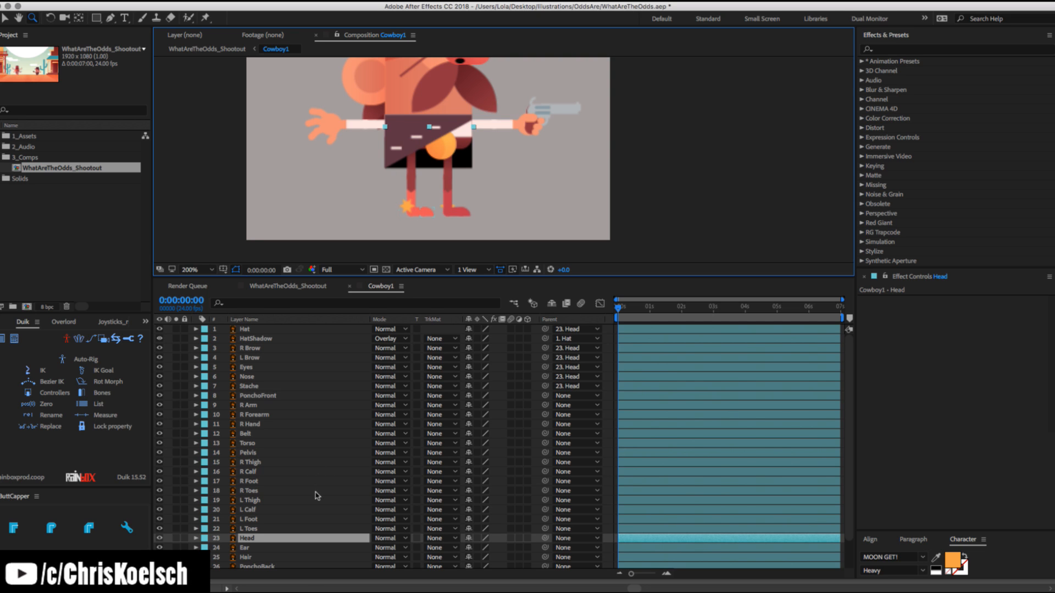
{"action": "left_click", "coordinate": [202, 270]}
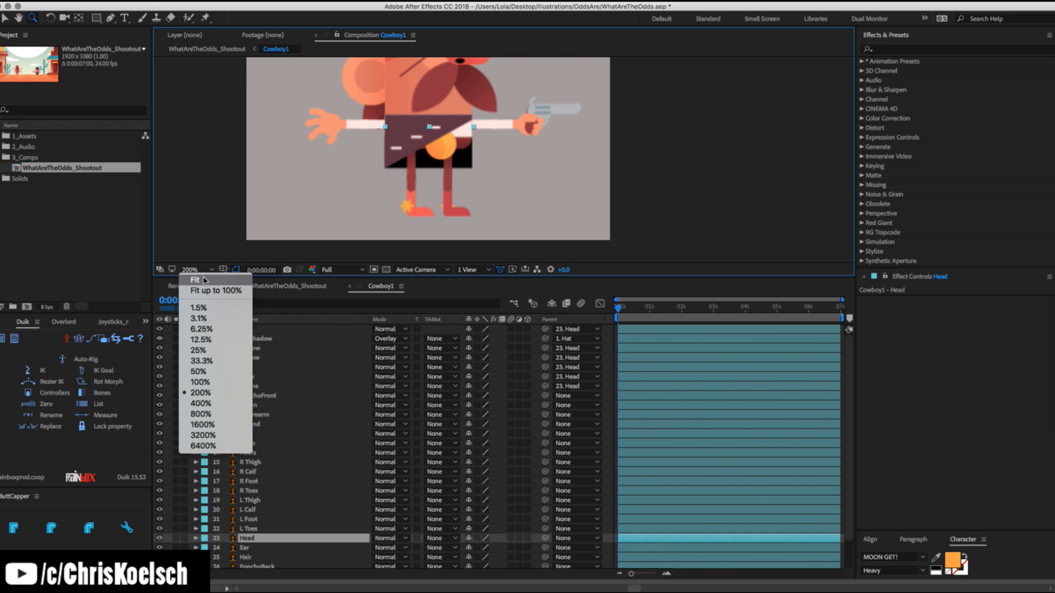
{"action": "left_click", "coordinate": [195, 280]}
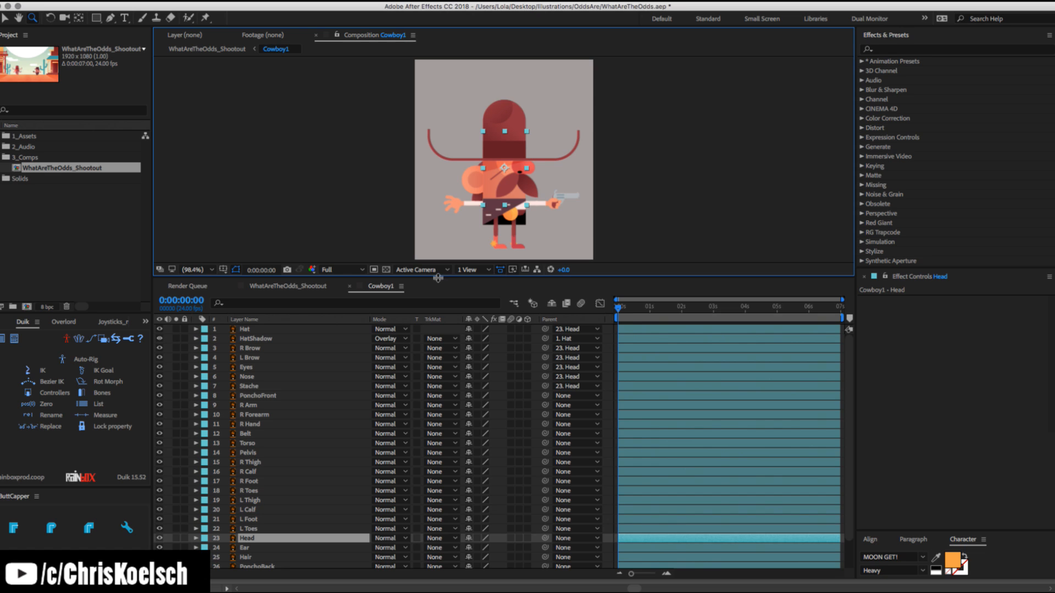
{"action": "left_click_drag", "start_coordinate": [438, 277], "coordinate": [455, 196]}
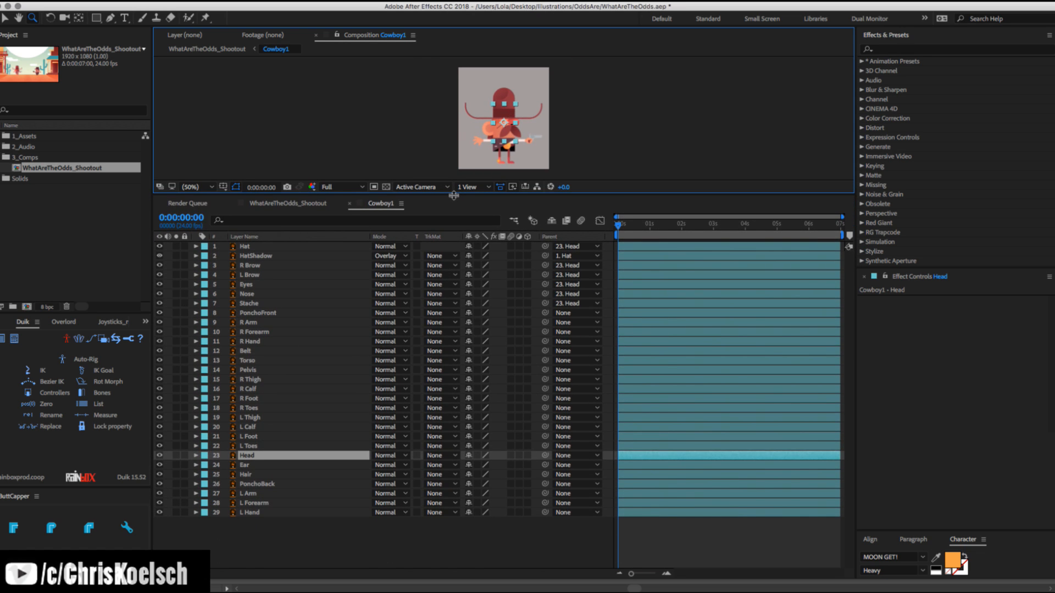
Create a null object and place it directly below the Head layer in the layer stack.
{"action": "left_click", "coordinate": [297, 531]}
{"action": "key", "text": "v"}
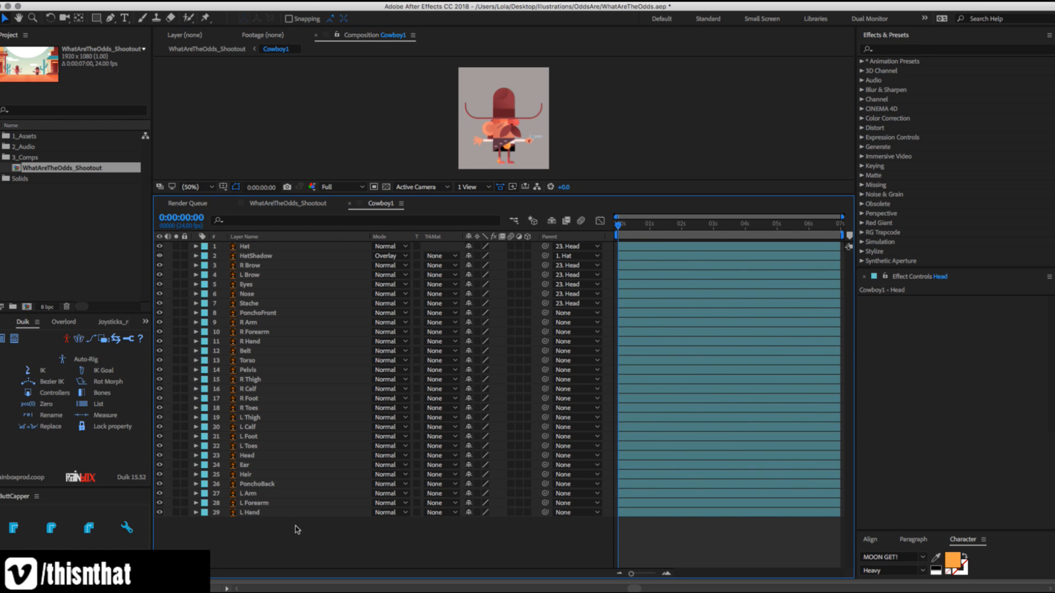
{"action": "right_click", "coordinate": [298, 531]}
{"action": "mouse_move", "coordinate": [353, 469]}
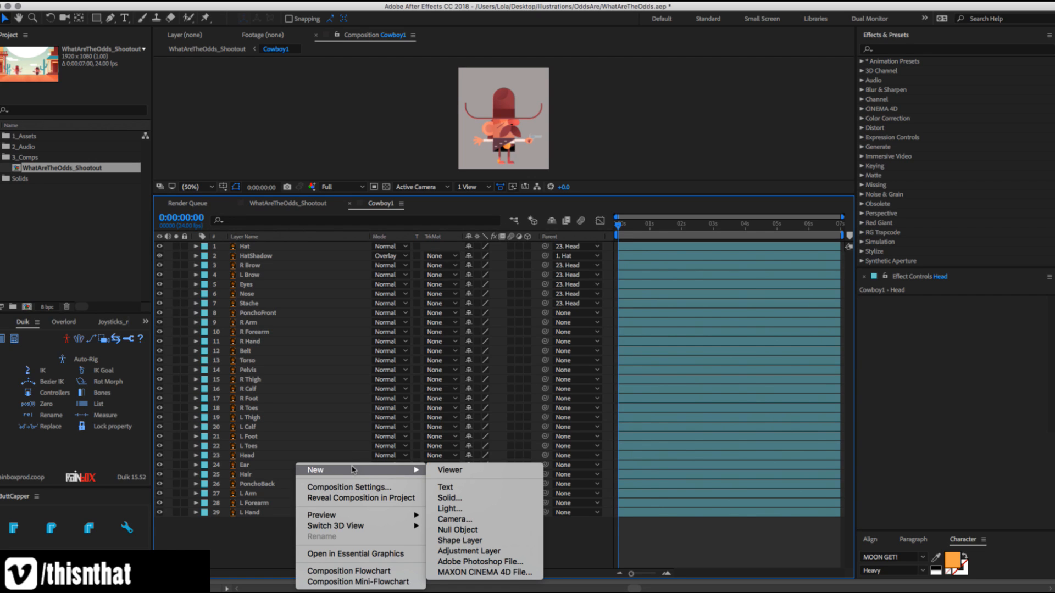
{"action": "left_click", "coordinate": [457, 530]}
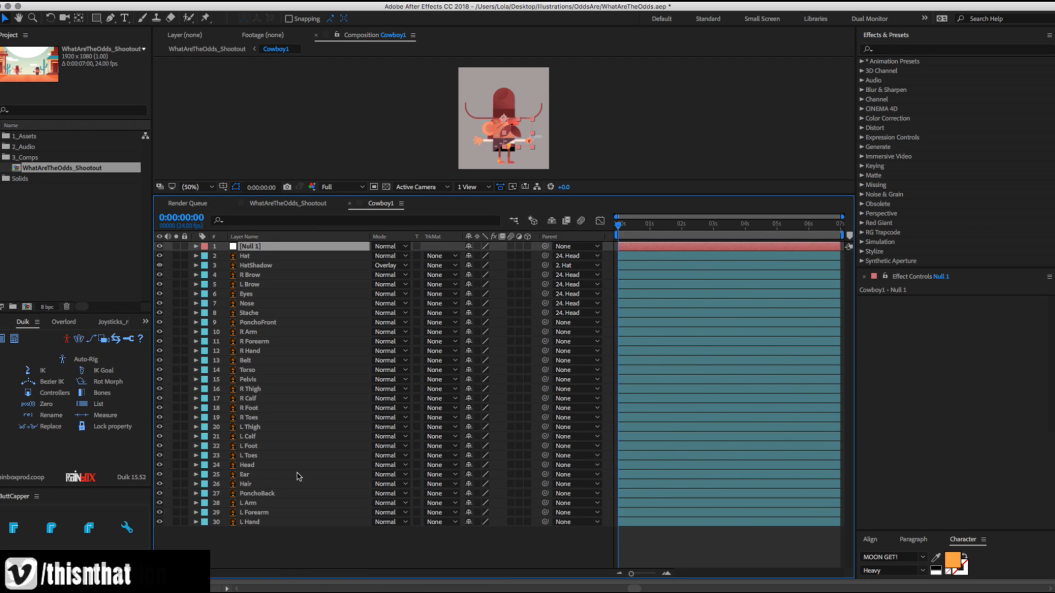
{"action": "left_click_drag", "start_coordinate": [250, 247], "coordinate": [276, 464]}
Move the null to the cowboy's neck, centered where the face meets the top of the poncho.
{"action": "key", "text": "z"}
{"action": "left_click", "coordinate": [549, 117]}
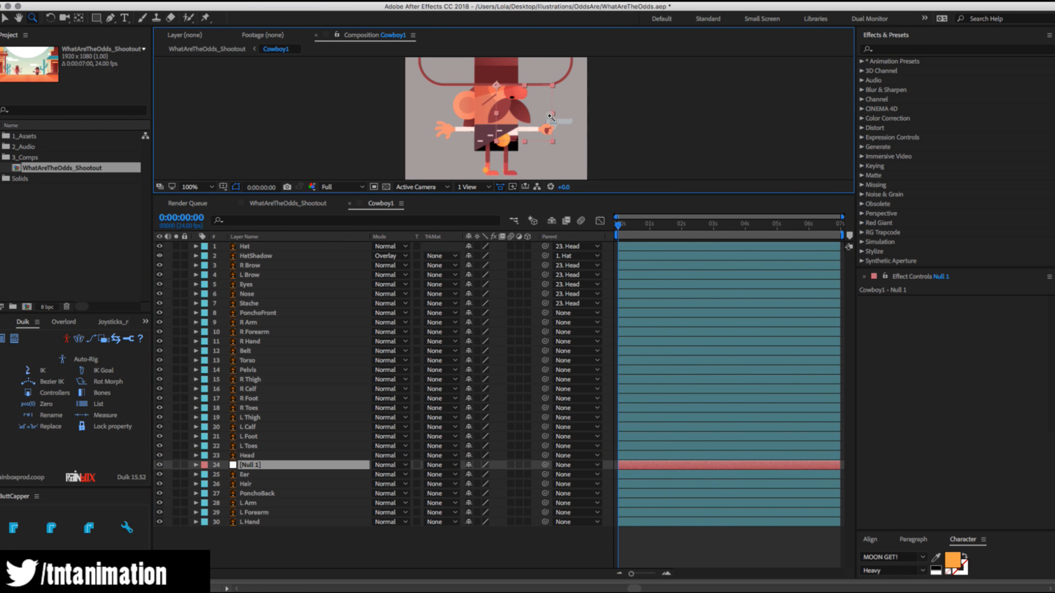
{"action": "key", "text": "h"}
{"action": "left_click_drag", "start_coordinate": [499, 140], "coordinate": [407, 144]}
{"action": "key", "text": "v"}
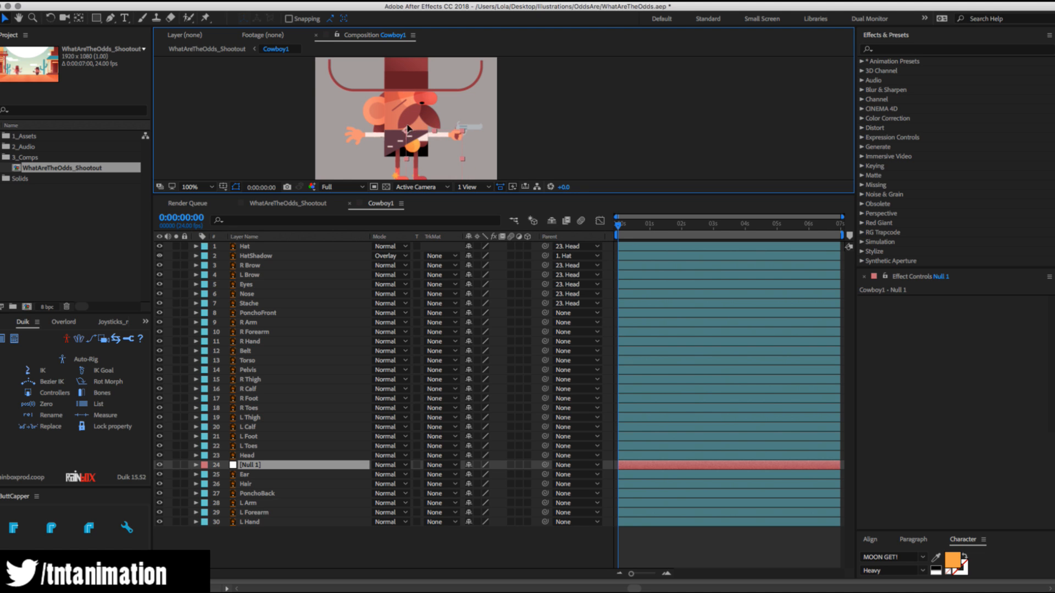
{"action": "key", "text": "Return"}
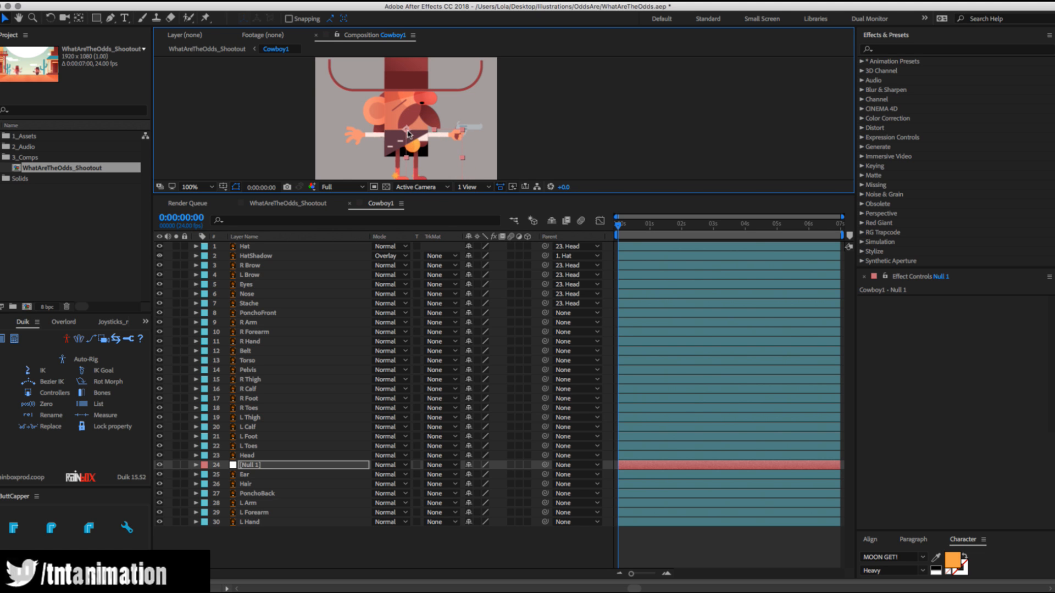
{"action": "left_click_drag", "start_coordinate": [437, 195], "coordinate": [438, 211]}
{"action": "left_click_drag", "start_coordinate": [440, 263], "coordinate": [439, 322]}
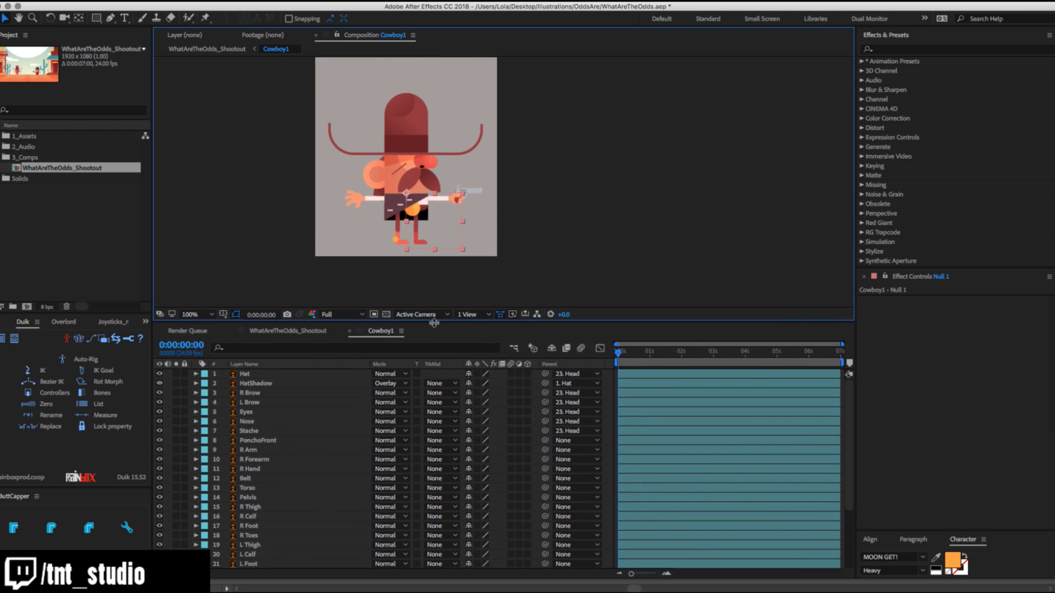
{"action": "key", "text": "z"}
{"action": "left_click", "coordinate": [421, 209]}
{"action": "key", "text": "v"}
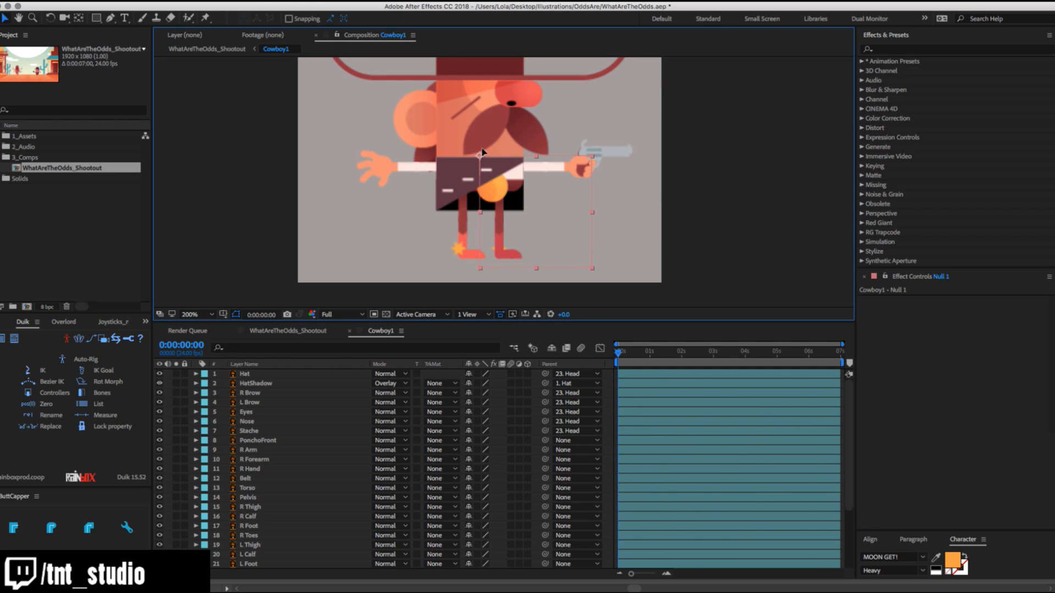
Rename the null layer as Neck.
{"action": "scroll", "coordinate": [322, 539], "scroll_direction": "down", "scroll_amount": 3}
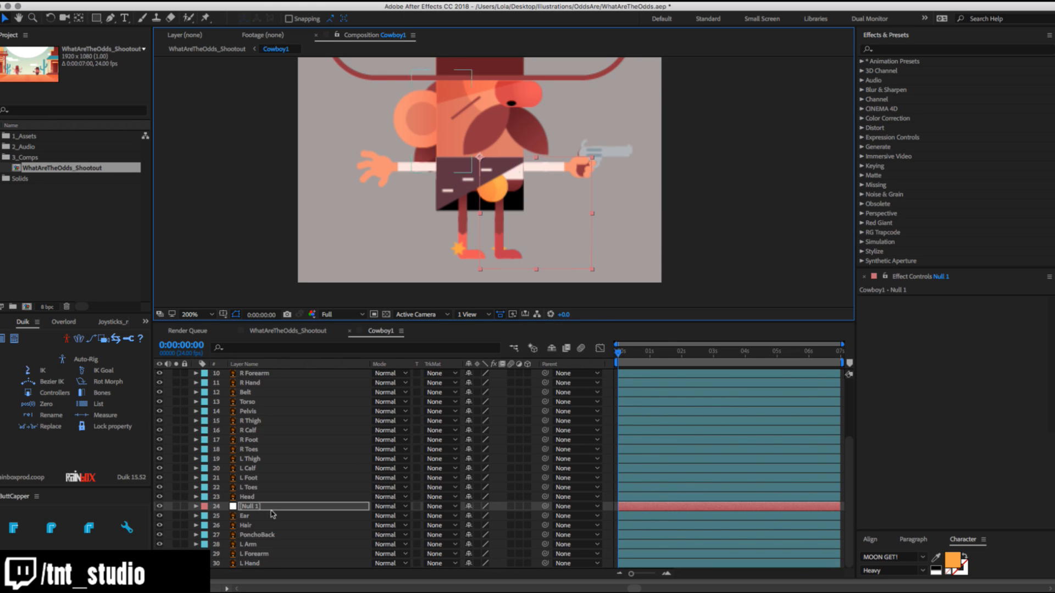
{"action": "left_click", "coordinate": [267, 507]}
{"action": "key", "text": "Return"}
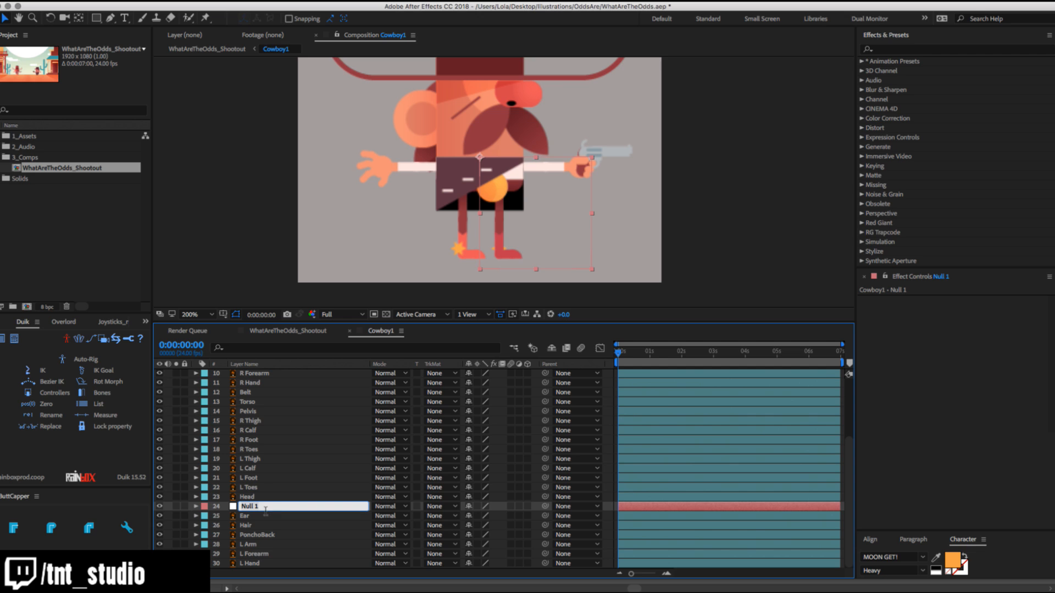
{"action": "type", "text": "Neck"}
{"action": "key", "text": "Return"}
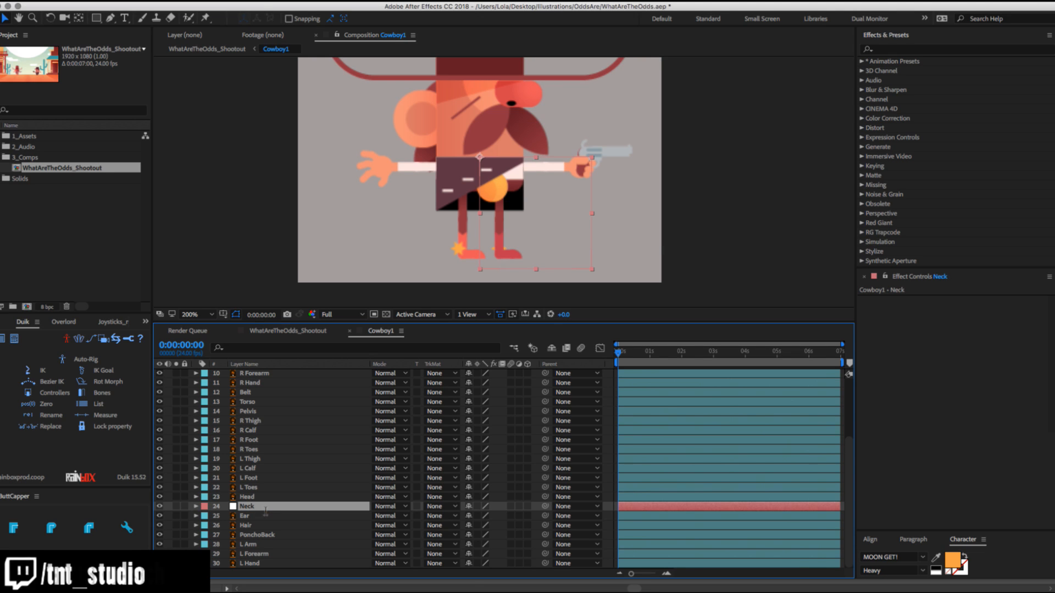
Parent the Head layer to the Neck null.
{"action": "left_click", "coordinate": [267, 497]}
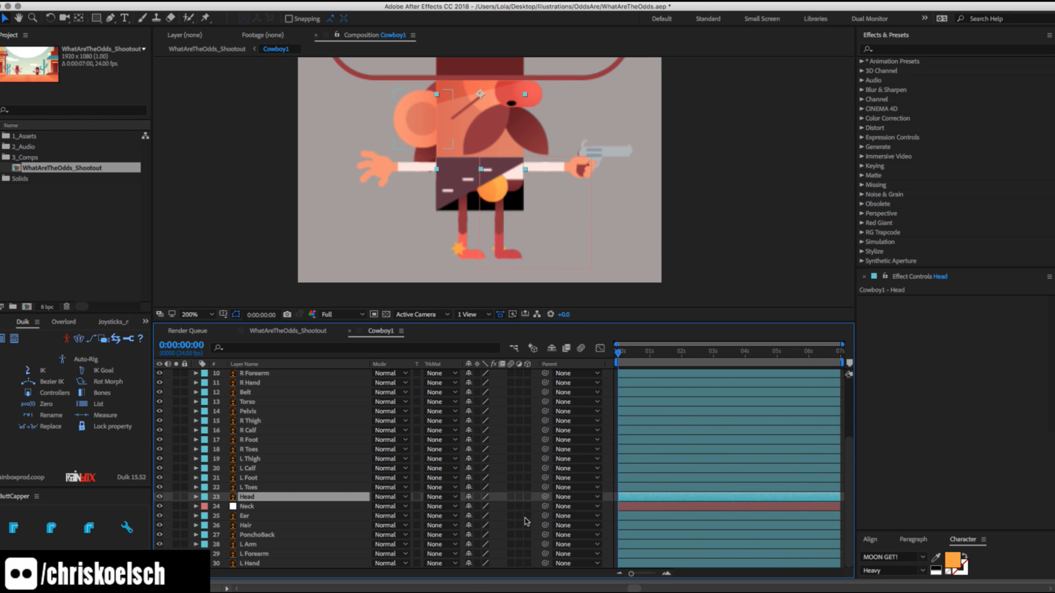
{"action": "left_click_drag", "start_coordinate": [545, 498], "coordinate": [532, 508]}
{"action": "key", "text": "F2"}
Hide the Neck null in the composition and parent it to the Torso layer.
{"action": "left_click", "coordinate": [283, 506]}
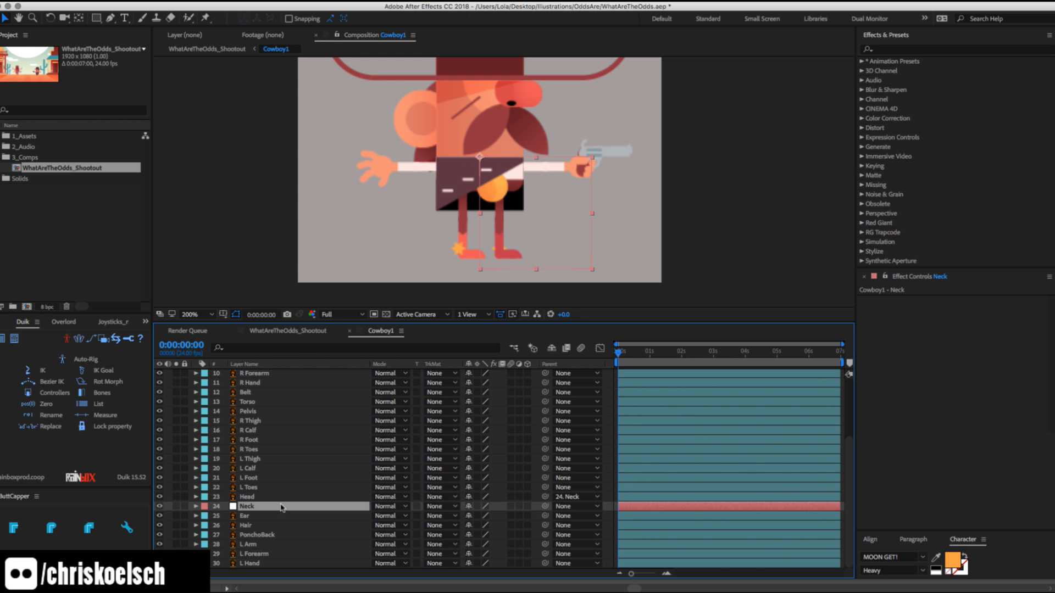
{"action": "left_click", "coordinate": [159, 506]}
{"action": "left_click_drag", "start_coordinate": [545, 506], "coordinate": [257, 407]}
Parent the Torso, R Thigh and L Thigh layers to the Pelvis.
{"action": "left_click", "coordinate": [255, 407]}
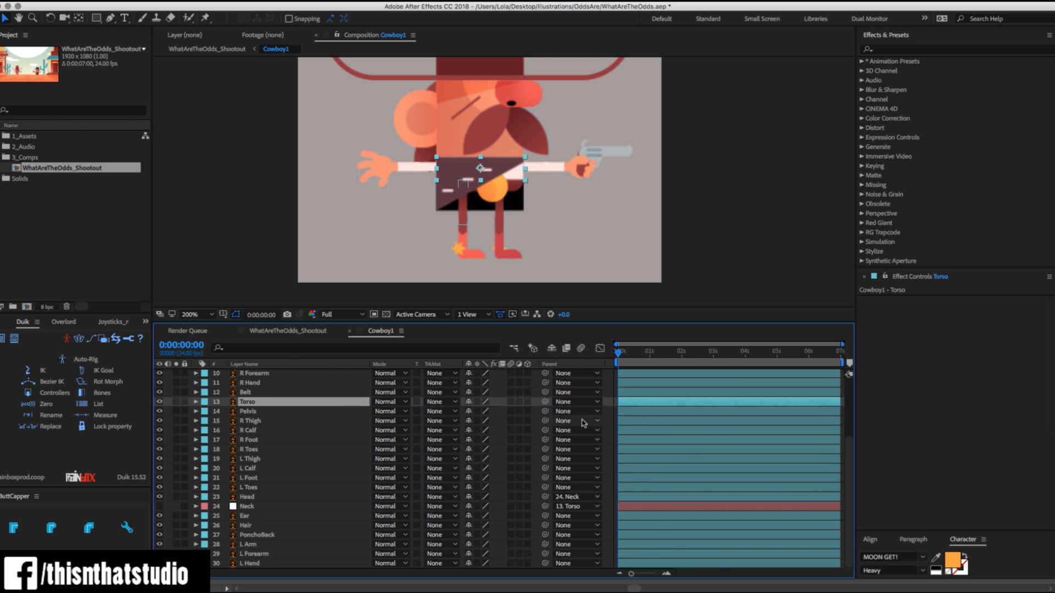
{"action": "left_click_drag", "start_coordinate": [545, 402], "coordinate": [339, 412]}
{"action": "left_click", "coordinate": [338, 421]}
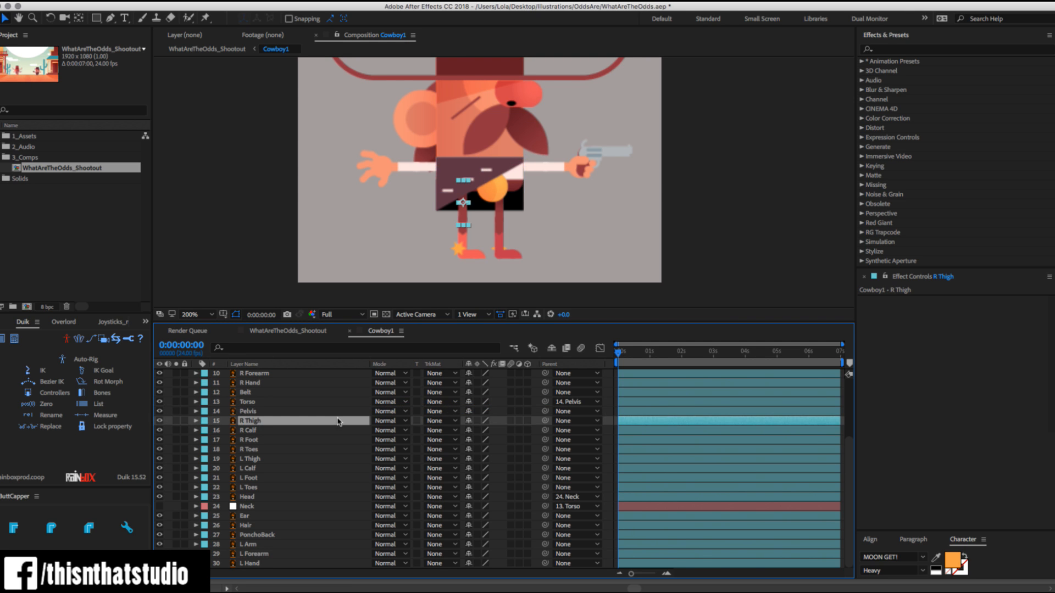
{"action": "left_click", "coordinate": [334, 458], "text": "super"}
{"action": "left_click_drag", "start_coordinate": [545, 458], "coordinate": [323, 412]}
Chain both legs by parenting each Toes layer to its Foot, each Foot to its Calf, and each Calf to its Thigh.
{"action": "left_click", "coordinate": [314, 431]}
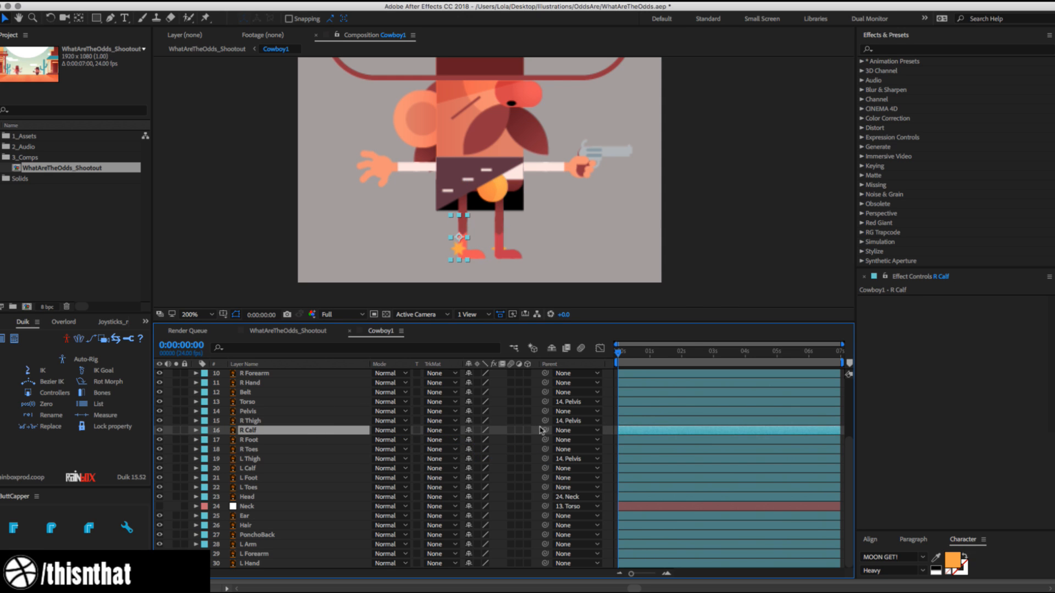
{"action": "left_click_drag", "start_coordinate": [545, 430], "coordinate": [544, 440]}
{"action": "left_click", "coordinate": [295, 459]}
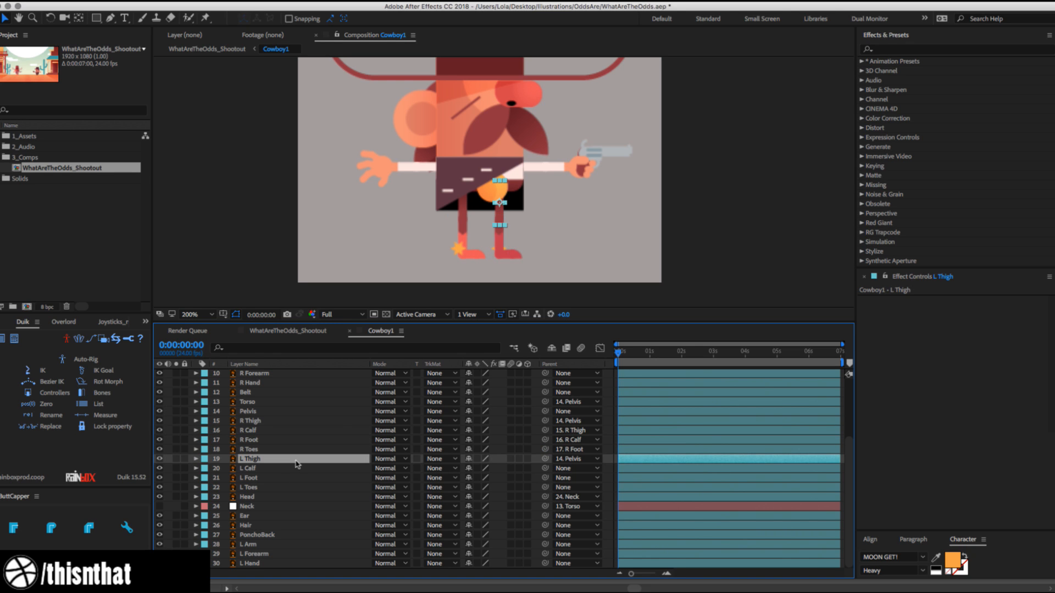
{"action": "left_click", "coordinate": [255, 469]}
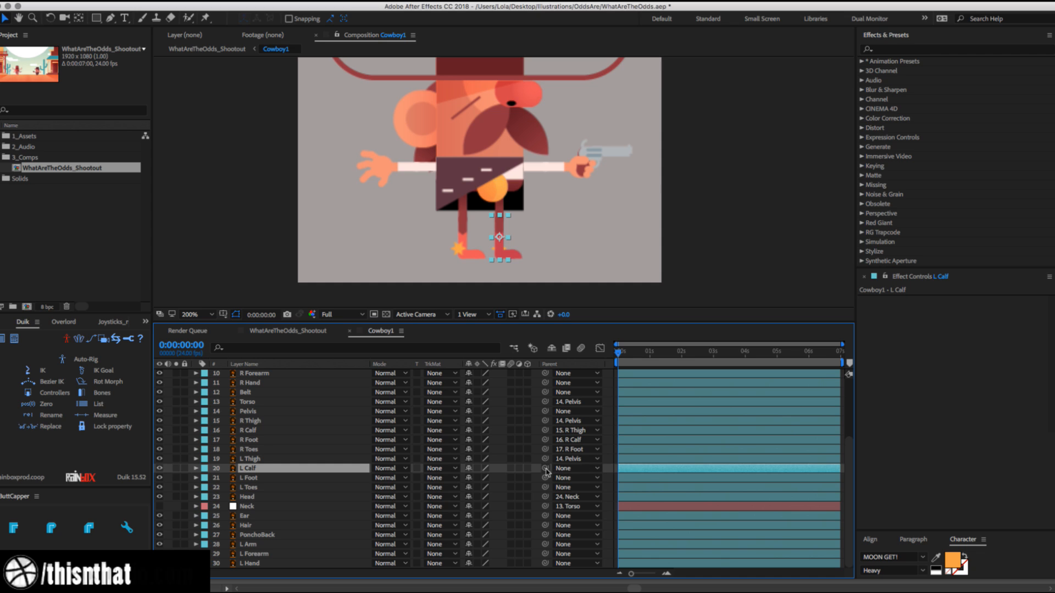
{"action": "mouse_move", "coordinate": [545, 468]}
{"action": "left_mouse_down"}
{"action": "mouse_move", "coordinate": [544, 459]}
{"action": "mouse_move", "coordinate": [547, 480]}
{"action": "left_mouse_up"}
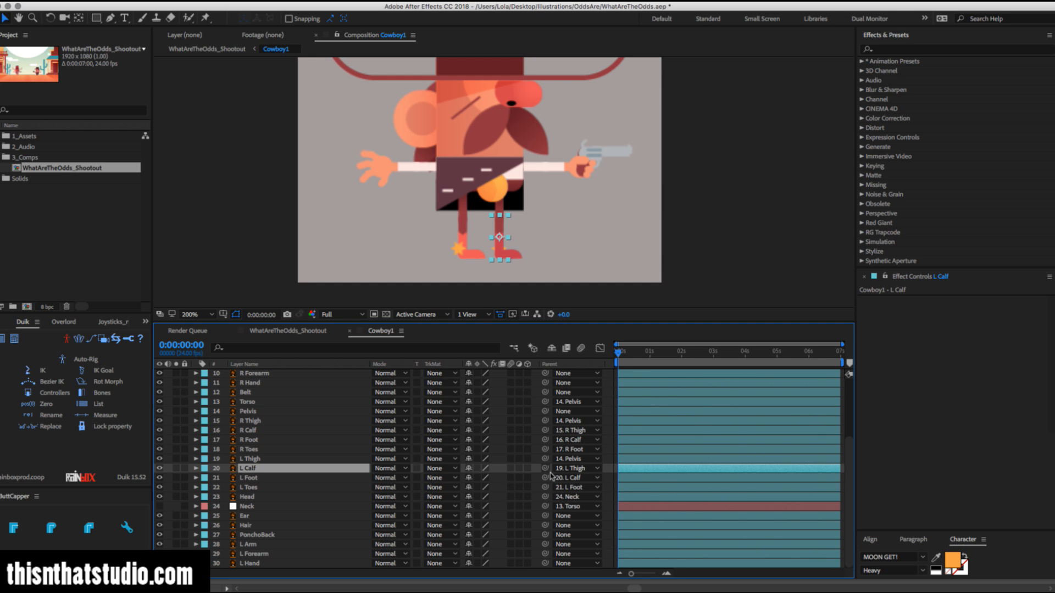
{"action": "left_click", "coordinate": [281, 488]}
Parent the Ear layer to the Head and the Hair layer to the Ear.
{"action": "left_click", "coordinate": [276, 517]}
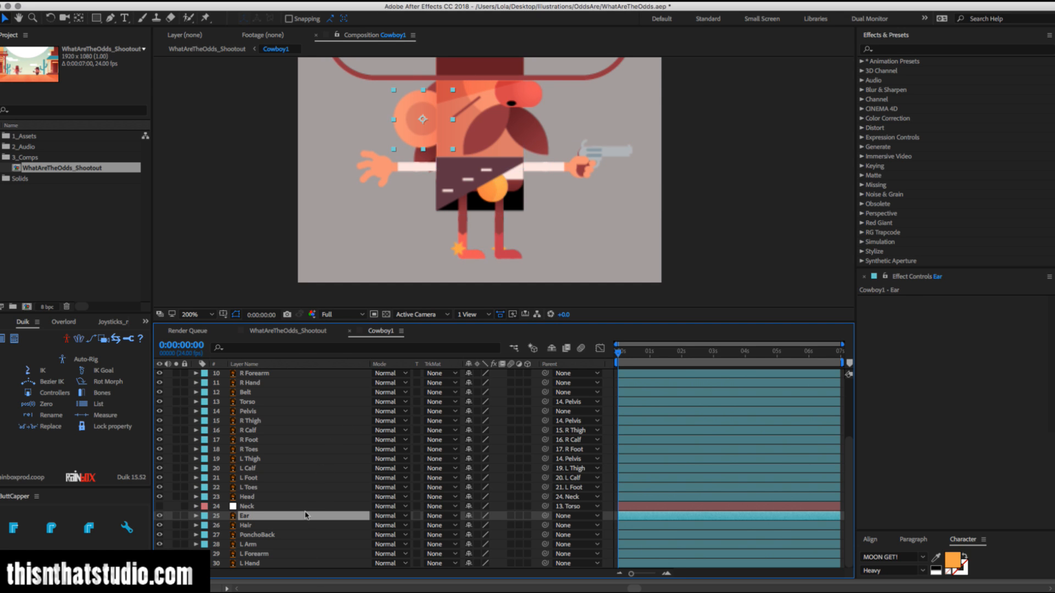
{"action": "left_click_drag", "start_coordinate": [545, 516], "coordinate": [295, 499]}
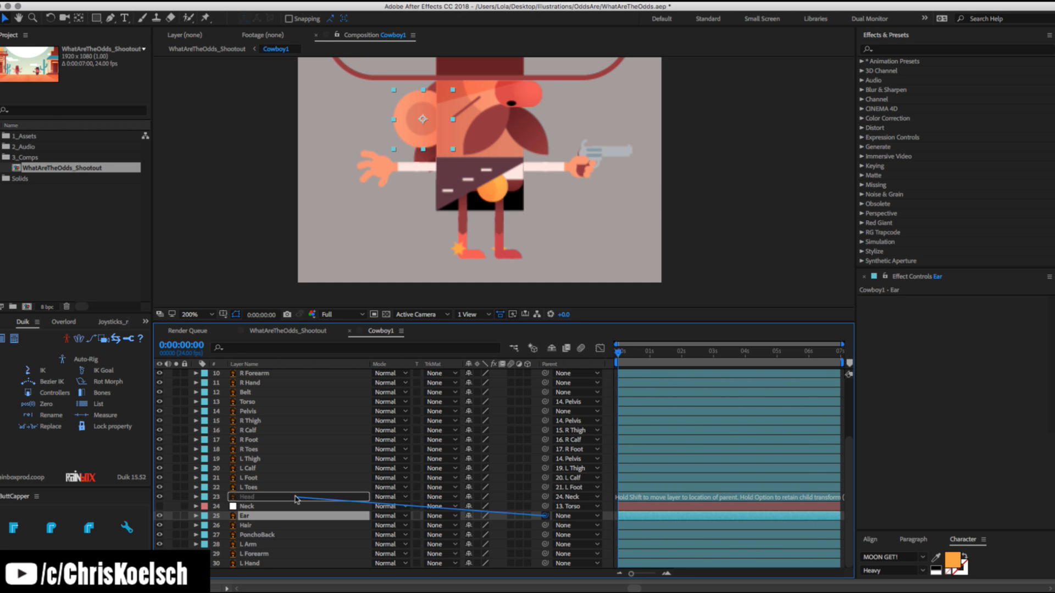
{"action": "left_click_drag", "start_coordinate": [295, 499], "coordinate": [295, 498]}
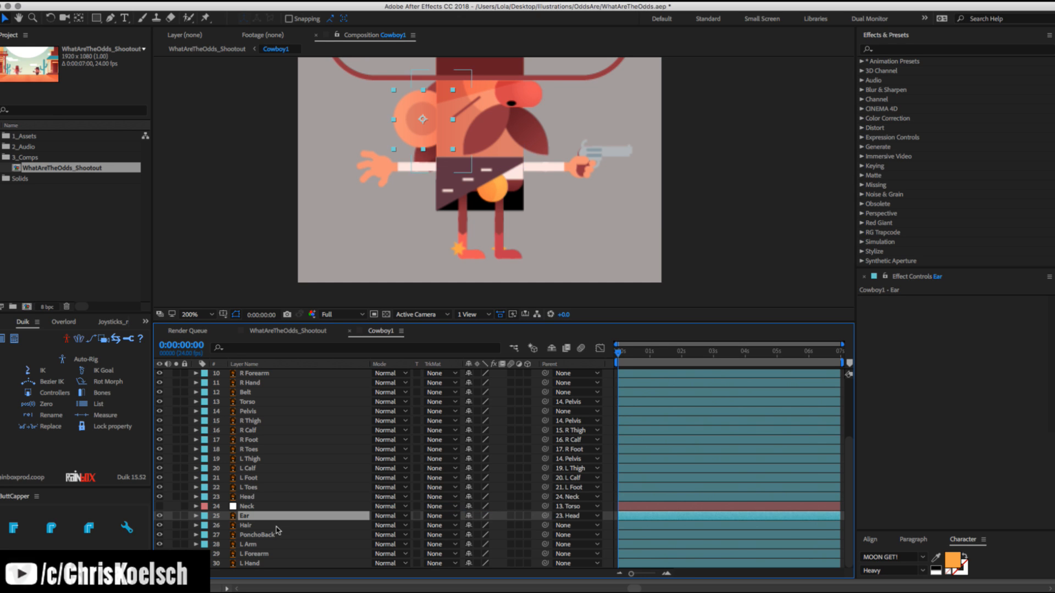
{"action": "left_click", "coordinate": [276, 526]}
{"action": "left_click_drag", "start_coordinate": [545, 525], "coordinate": [248, 518]}
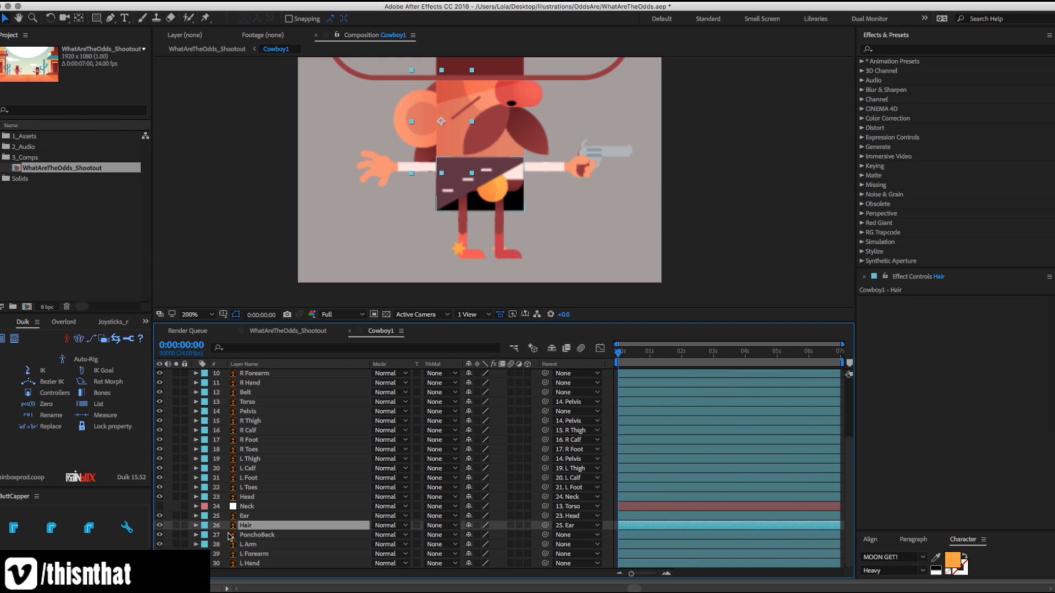
Parent the PonchoBack and PonchoFront layers to the Torso.
{"action": "left_click", "coordinate": [248, 536]}
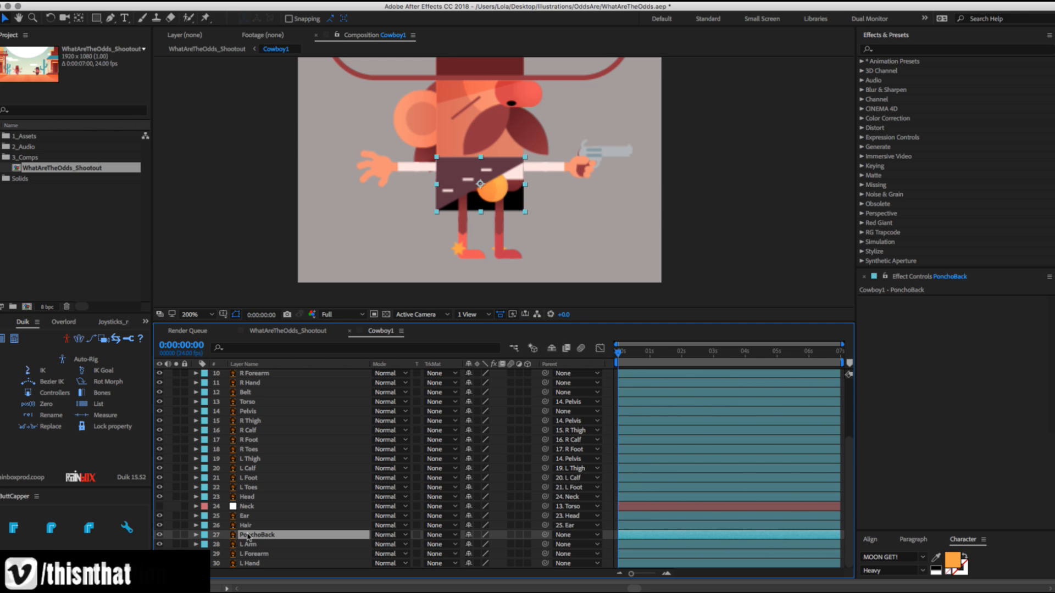
{"action": "scroll", "coordinate": [281, 467], "scroll_direction": "up", "scroll_amount": 5}
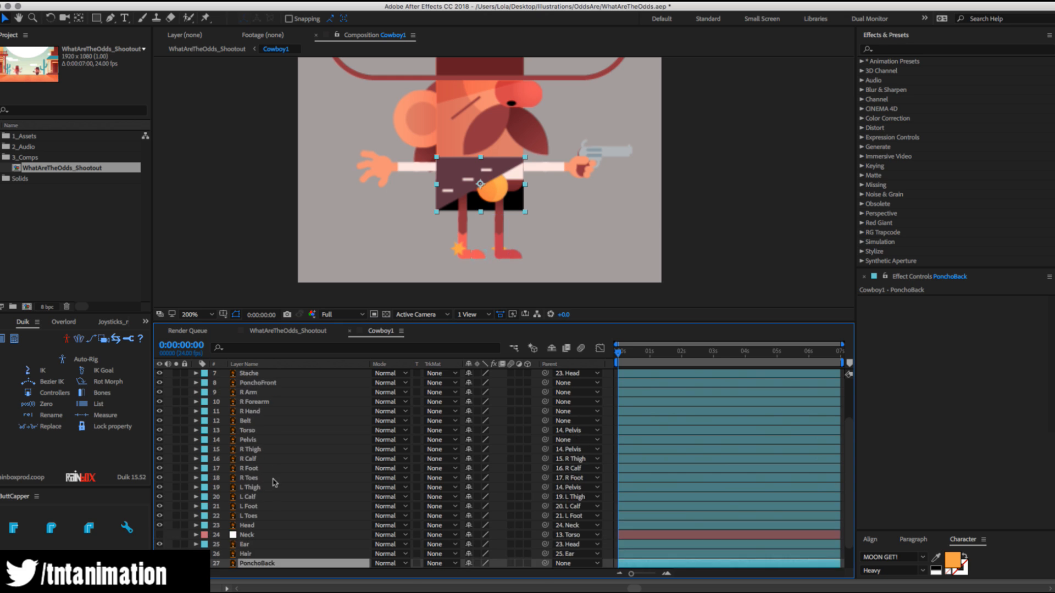
{"action": "left_click", "coordinate": [279, 440]}
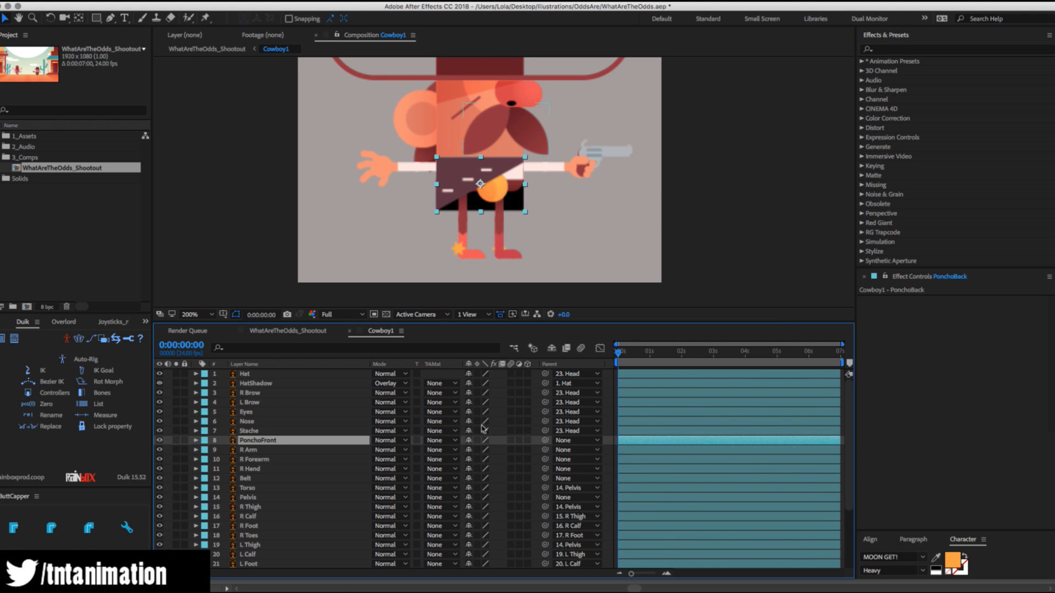
{"action": "left_click_drag", "start_coordinate": [548, 441], "coordinate": [264, 489]}
Chain R Hand to R Forearm, R Forearm to R Arm and R Arm to Torso, and parent the Belt to the Pelvis.
{"action": "left_click", "coordinate": [263, 488]}
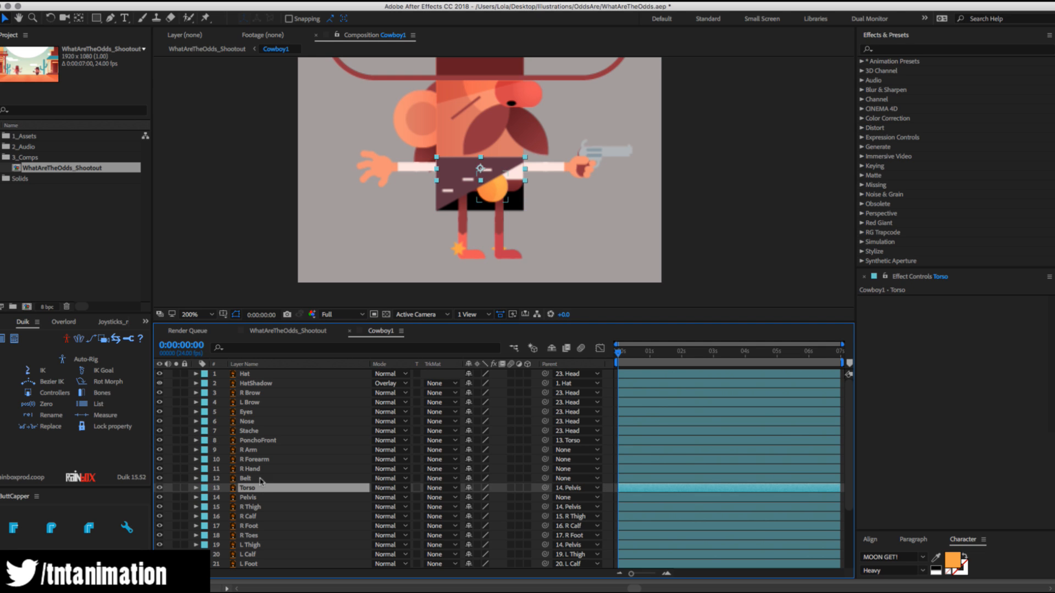
{"action": "left_click", "coordinate": [261, 478]}
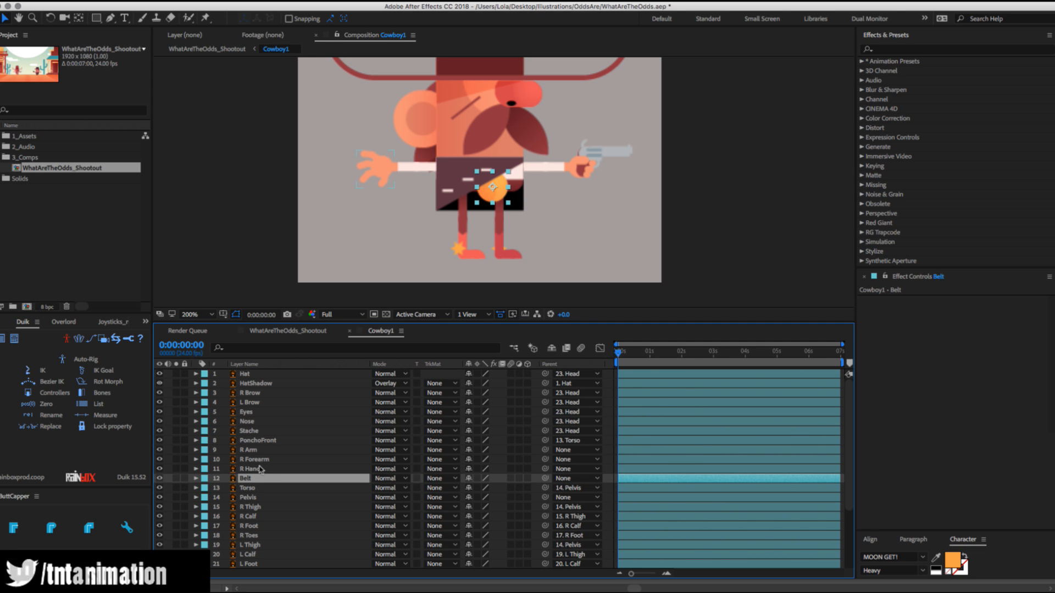
{"action": "left_click", "coordinate": [261, 470]}
{"action": "left_click_drag", "start_coordinate": [545, 468], "coordinate": [312, 489]}
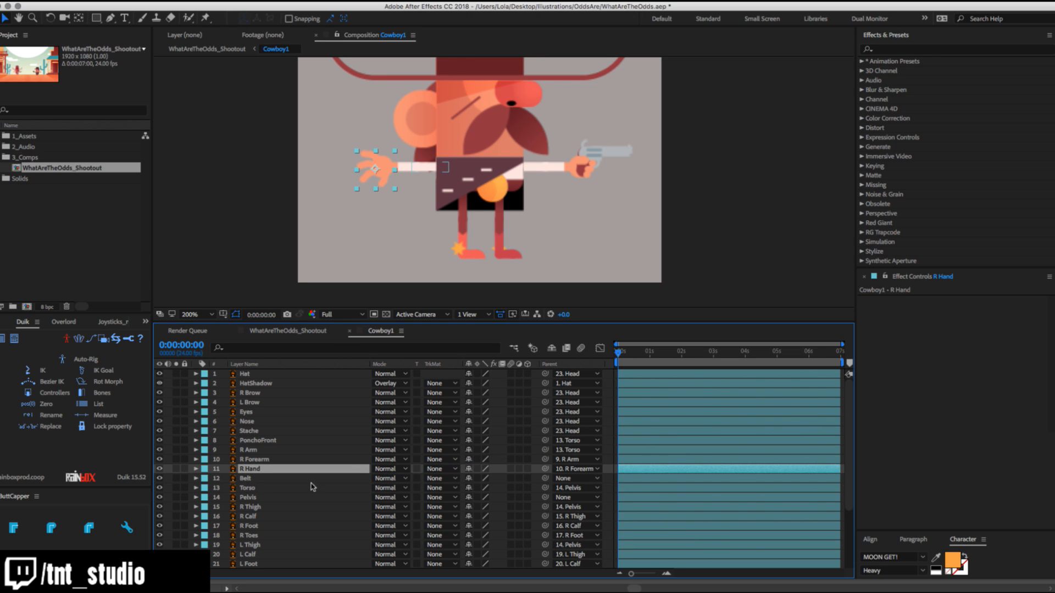
{"action": "left_click", "coordinate": [314, 479]}
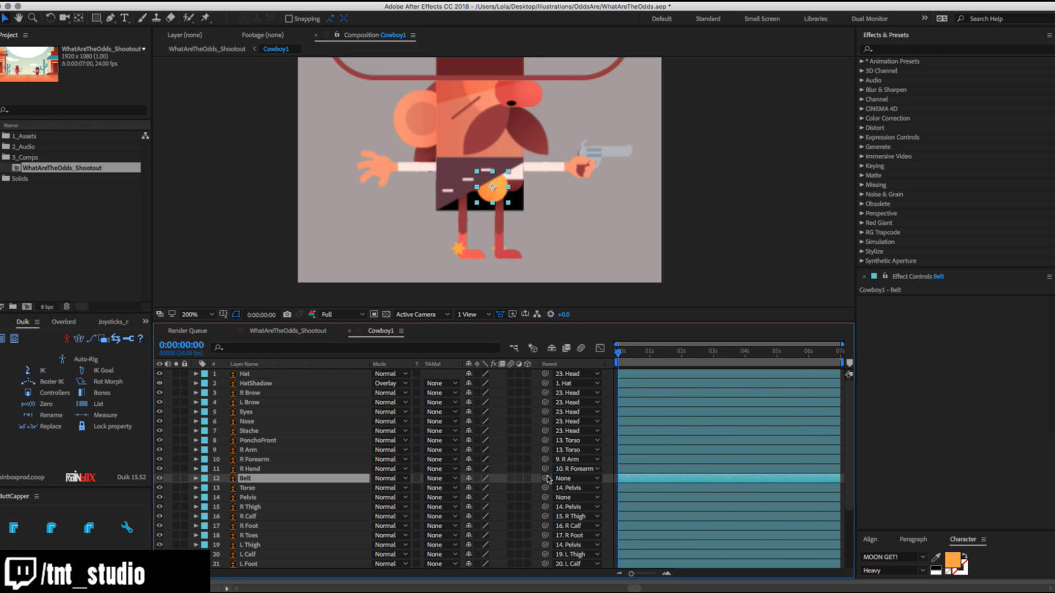
{"action": "left_click_drag", "start_coordinate": [546, 479], "coordinate": [303, 498]}
Chain the left arm by parenting L Hand to L Forearm, L Forearm to L Arm, and L Arm to Torso.
{"action": "scroll", "coordinate": [346, 531], "scroll_direction": "down", "scroll_amount": 3}
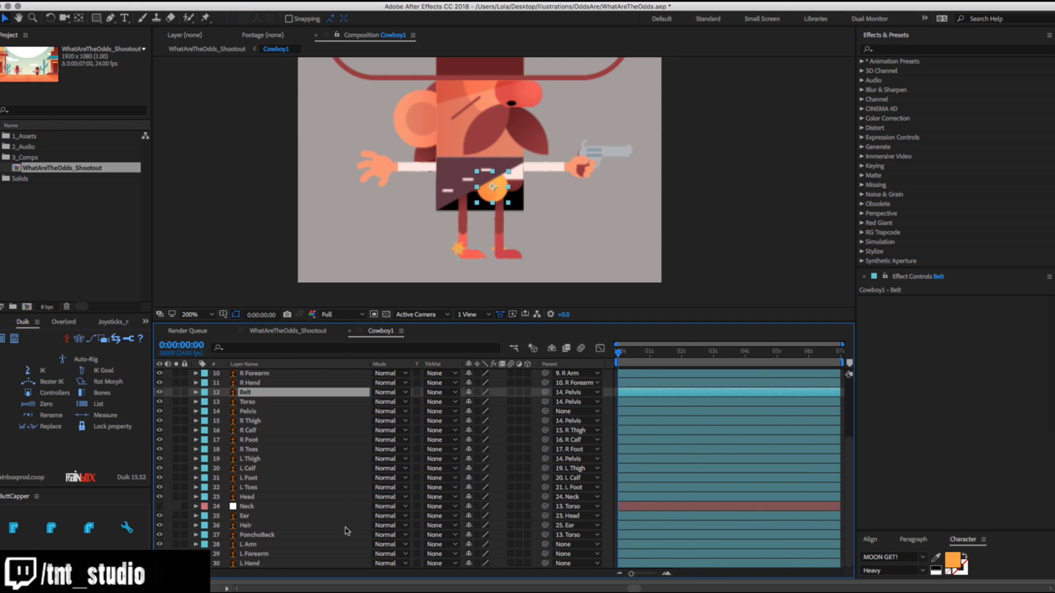
{"action": "left_click", "coordinate": [249, 411]}
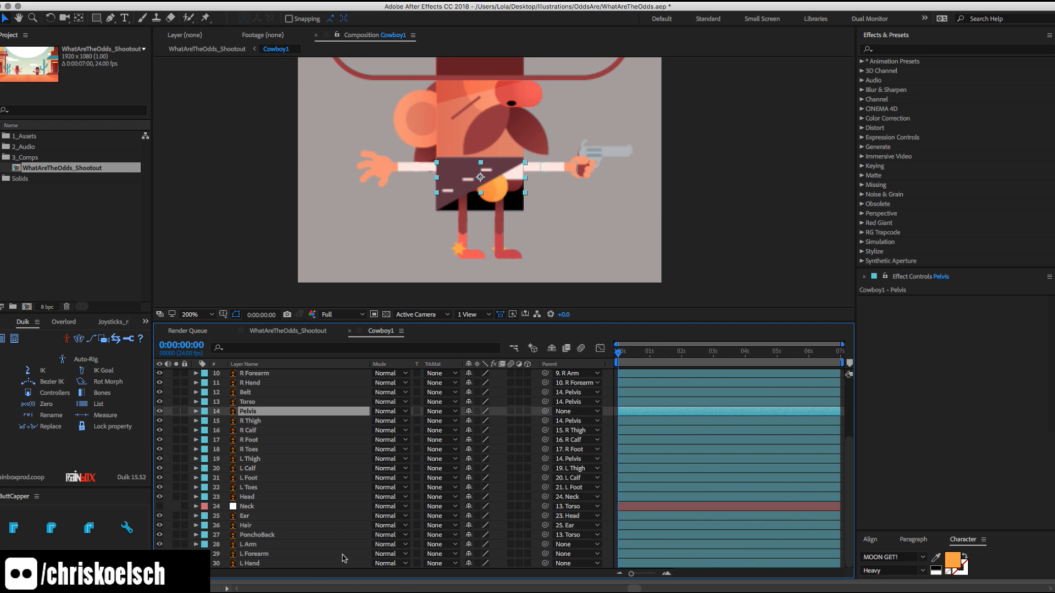
{"action": "left_click_drag", "start_coordinate": [545, 564], "coordinate": [545, 555]}
{"action": "left_click_drag", "start_coordinate": [545, 554], "coordinate": [271, 403]}
Lower the opacity of all the character's layers to 52%.
{"action": "scroll", "coordinate": [306, 433], "scroll_direction": "up", "scroll_amount": 5}
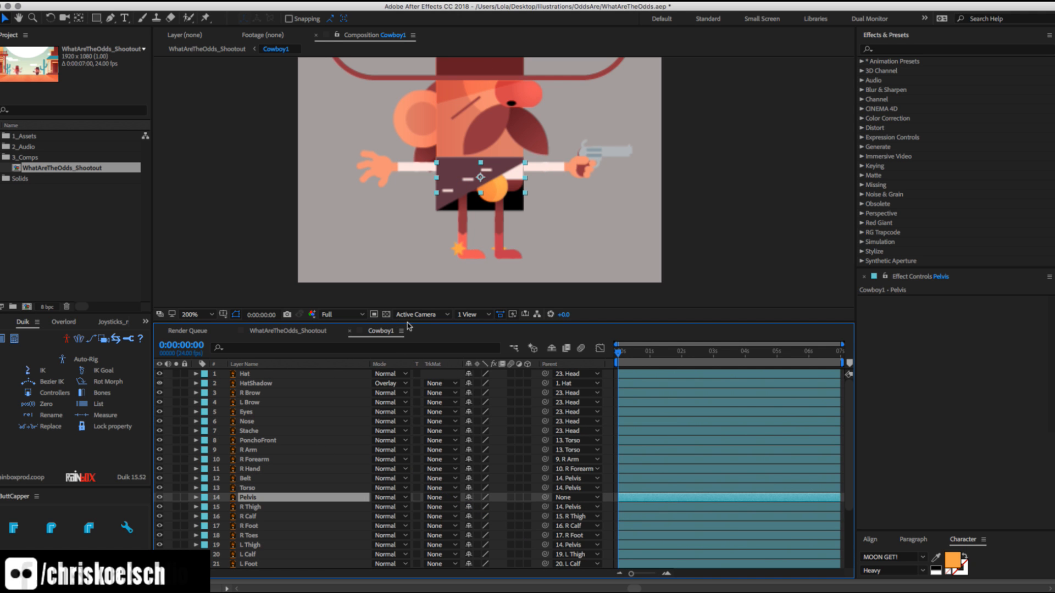
{"action": "left_click_drag", "start_coordinate": [405, 323], "coordinate": [406, 243]}
{"action": "left_click_drag", "start_coordinate": [449, 161], "coordinate": [450, 160]}
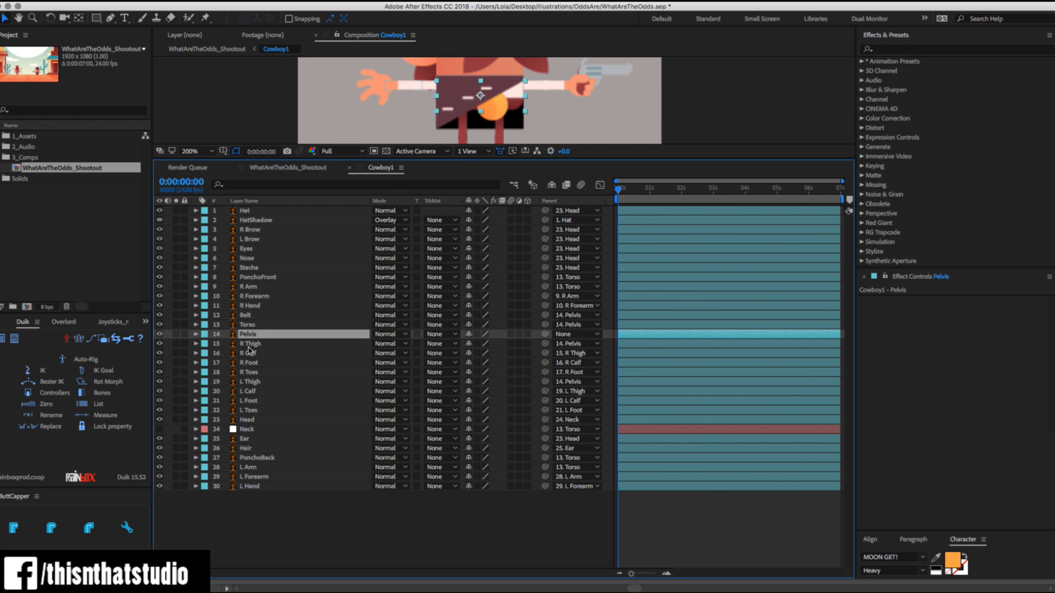
{"action": "left_click_drag", "start_coordinate": [383, 158], "coordinate": [385, 211]}
{"action": "key", "text": "super+a"}
{"action": "key", "text": "t"}
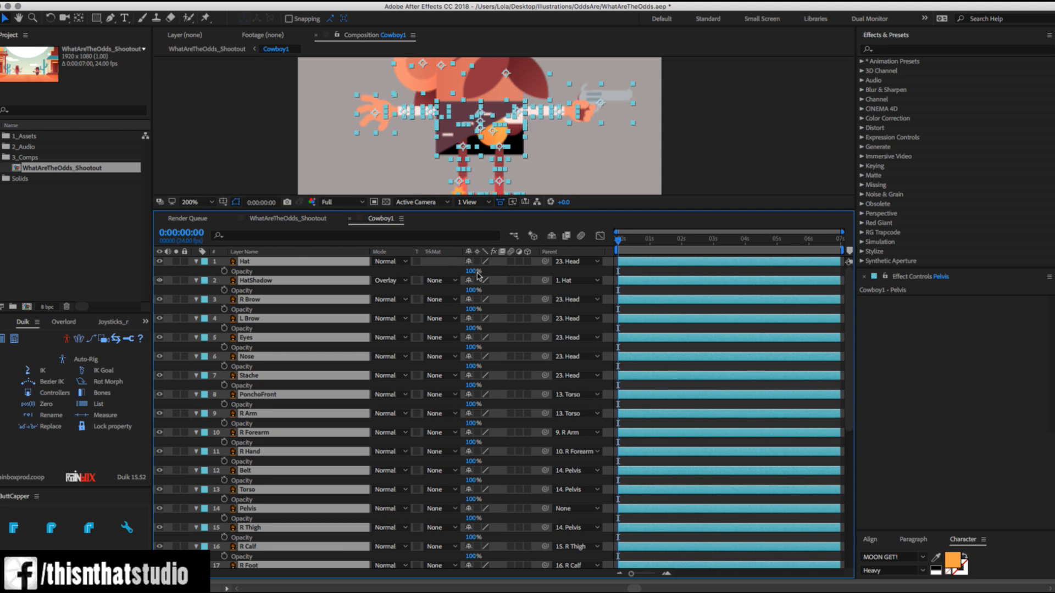
{"action": "left_click_drag", "start_coordinate": [451, 271], "coordinate": [450, 271]}
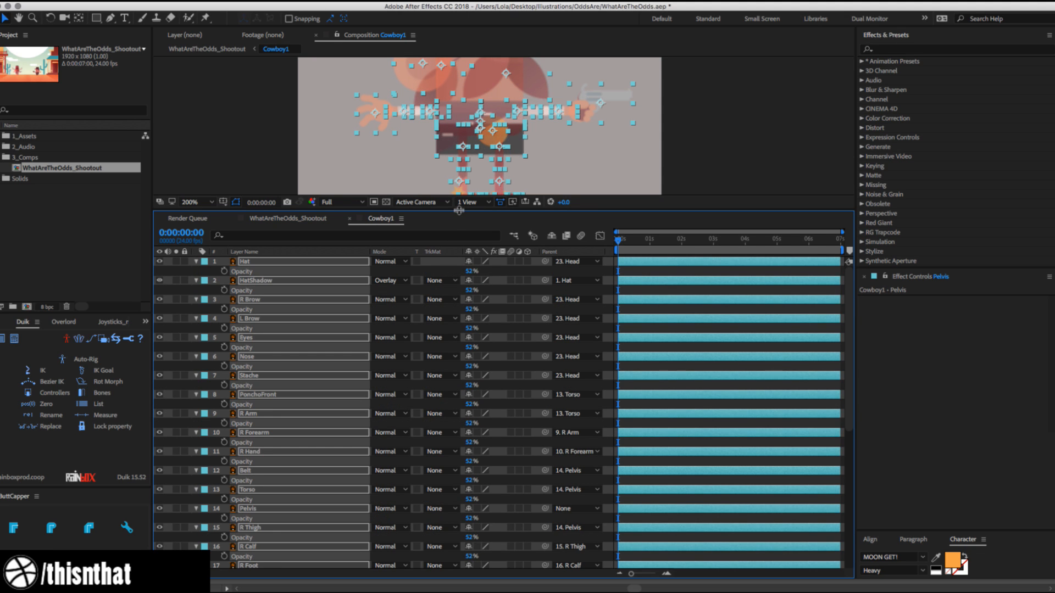
Move the Hat layer's anchor point down to the middle of the hat brim.
{"action": "left_click_drag", "start_coordinate": [458, 210], "coordinate": [308, 497]}
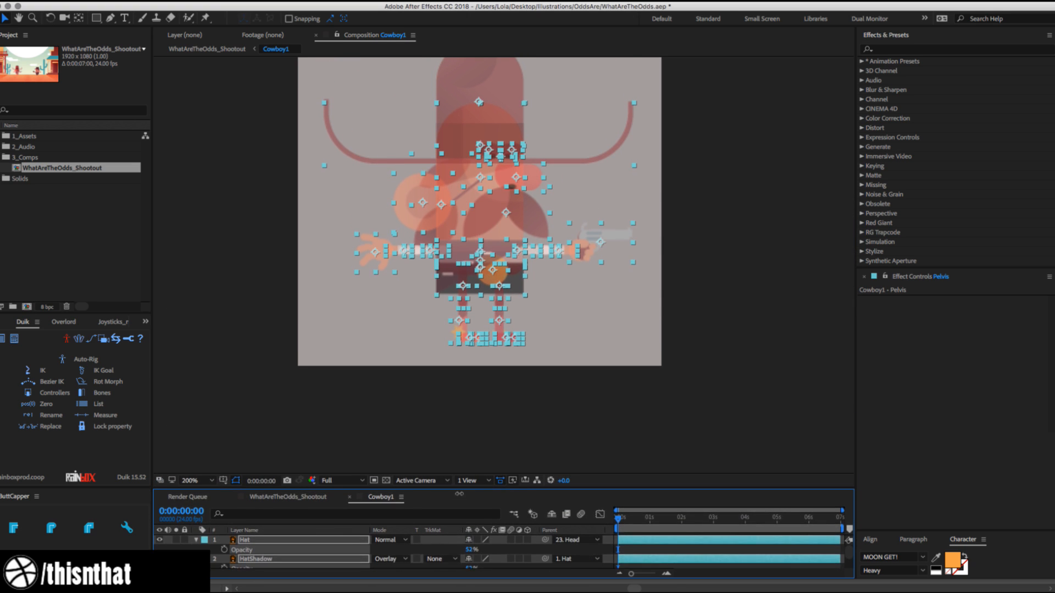
{"action": "left_click", "coordinate": [214, 484]}
{"action": "left_click", "coordinate": [193, 414]}
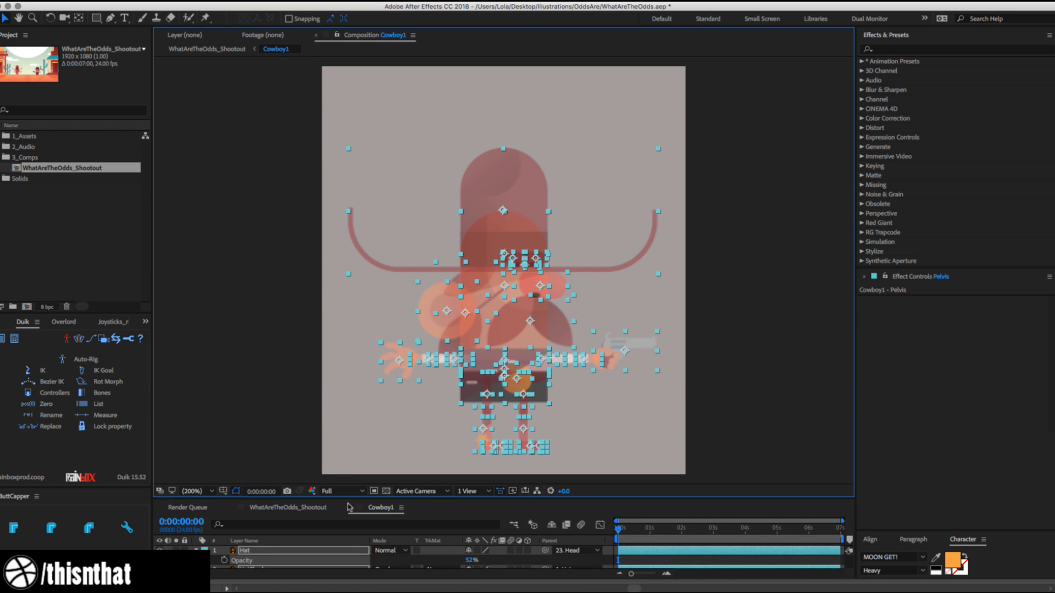
{"action": "left_click_drag", "start_coordinate": [349, 499], "coordinate": [349, 526]}
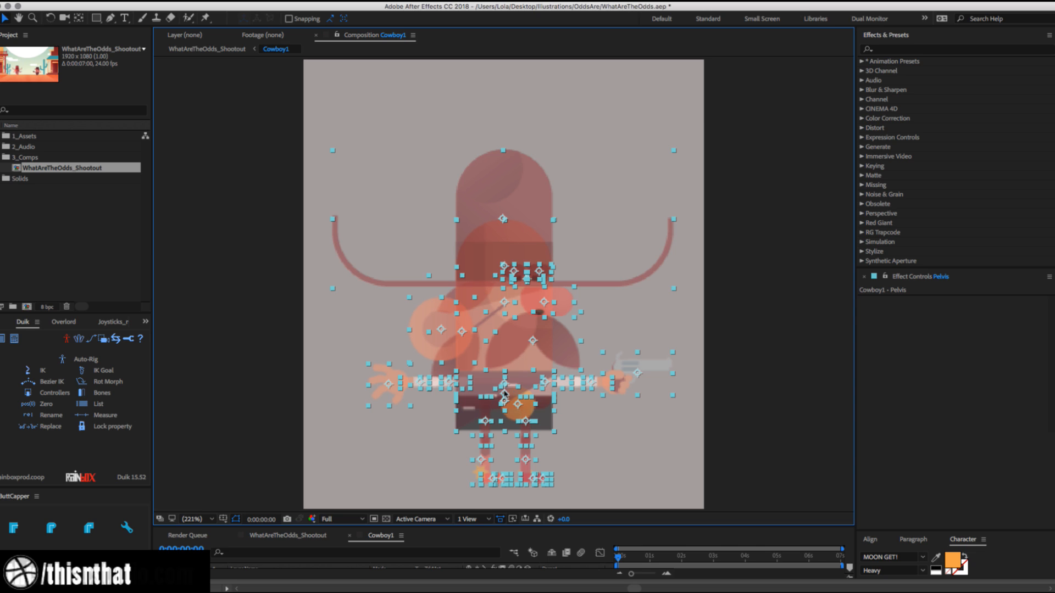
{"action": "left_click", "coordinate": [560, 159]}
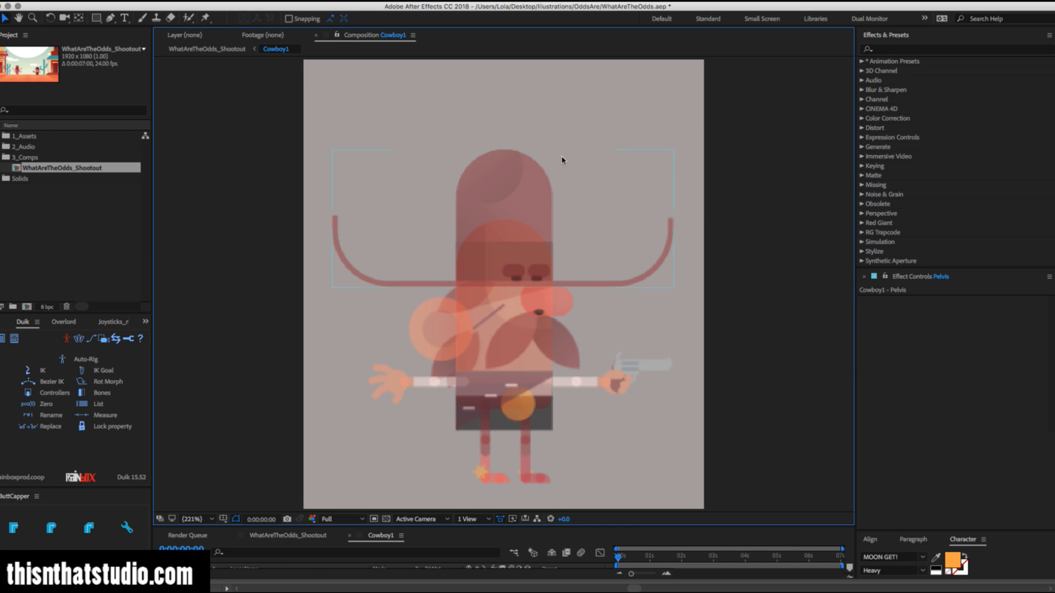
{"action": "key", "text": "y"}
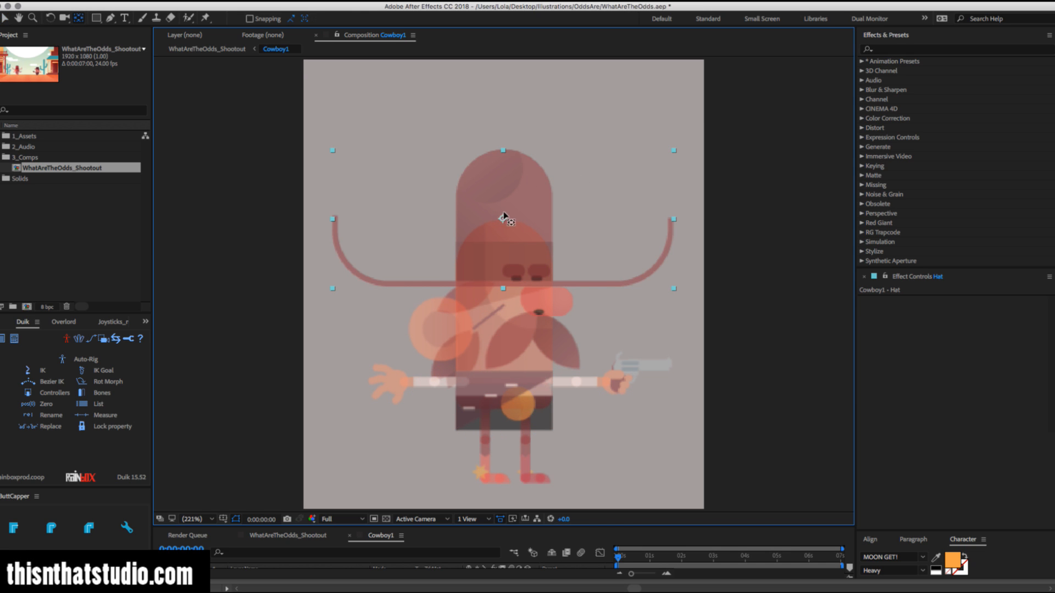
{"action": "left_click_drag", "start_coordinate": [502, 218], "coordinate": [504, 284]}
Move the mustache's anchor point to its top center under the nose, and the nose's anchor point to its upper left near the face.
{"action": "left_click", "coordinate": [530, 359]}
{"action": "left_click_drag", "start_coordinate": [534, 340], "coordinate": [534, 312]}
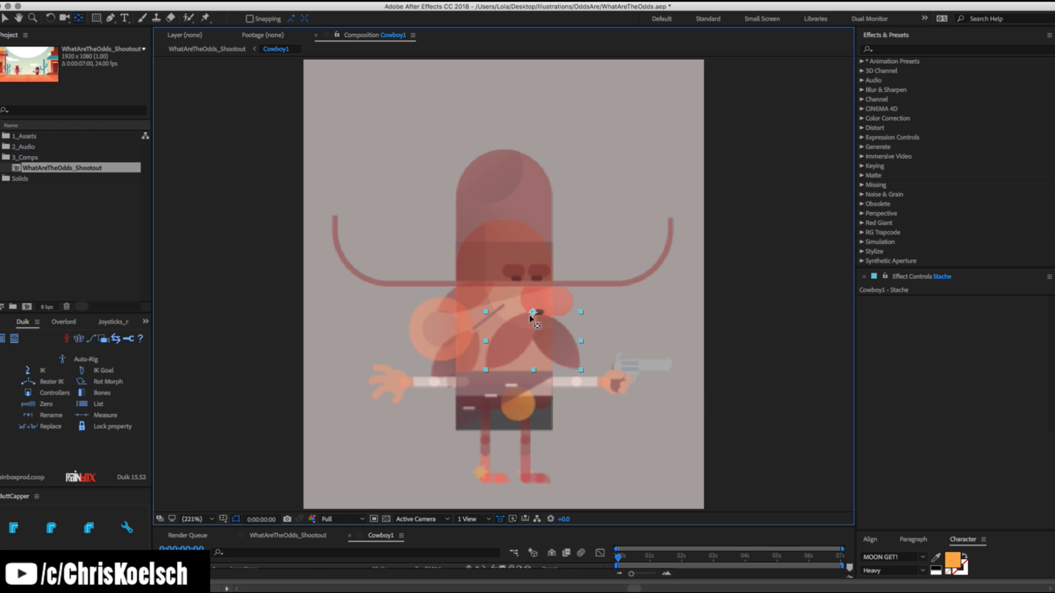
{"action": "left_click", "coordinate": [536, 306]}
{"action": "key", "text": "comma"}
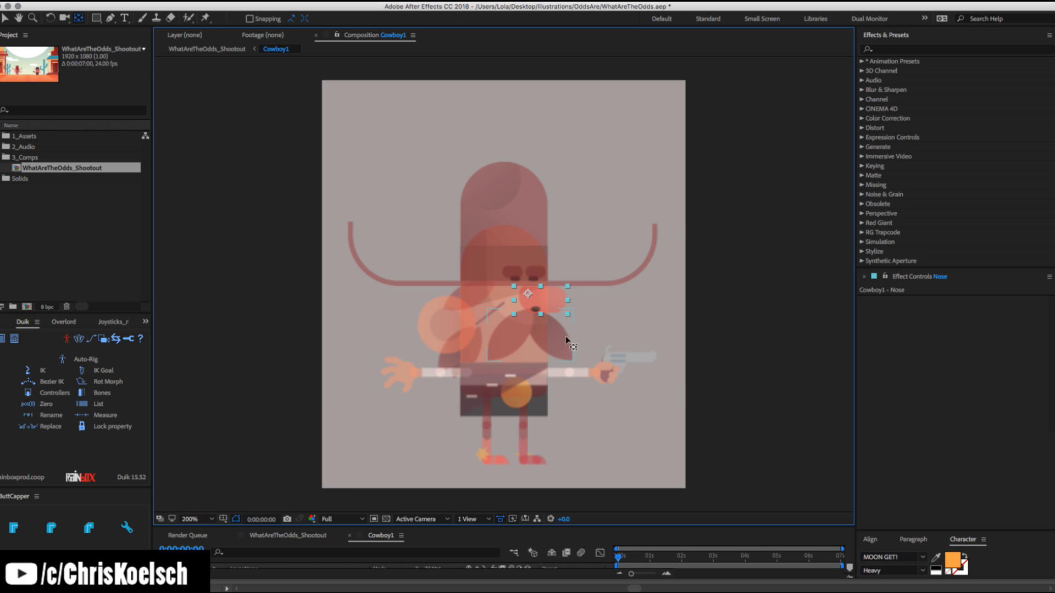
Duplicate the Stache layer.
{"action": "key", "text": "v"}
{"action": "left_click", "coordinate": [565, 349]}
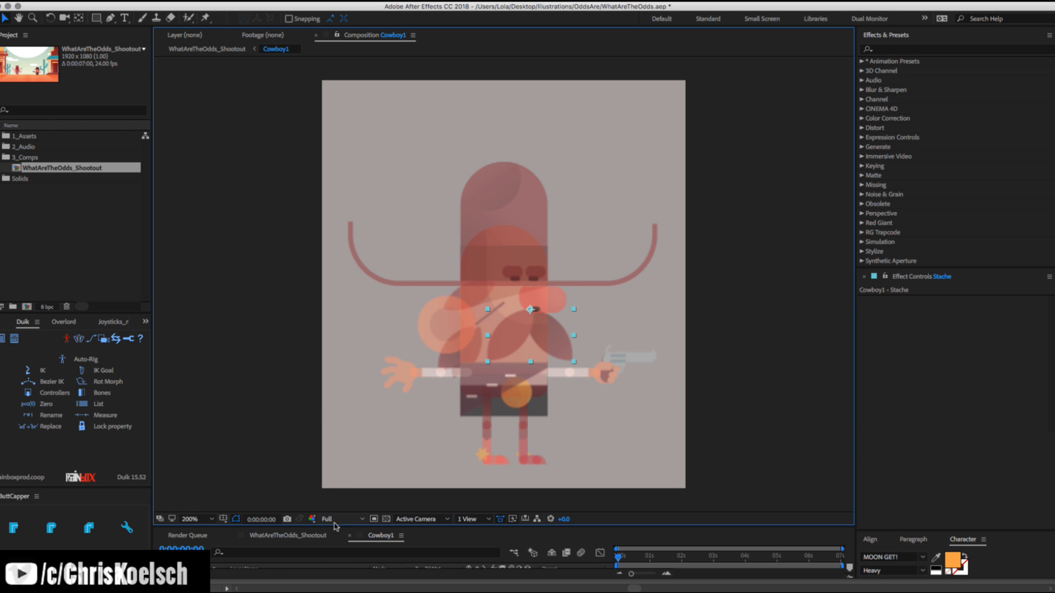
{"action": "left_click_drag", "start_coordinate": [339, 527], "coordinate": [343, 379]}
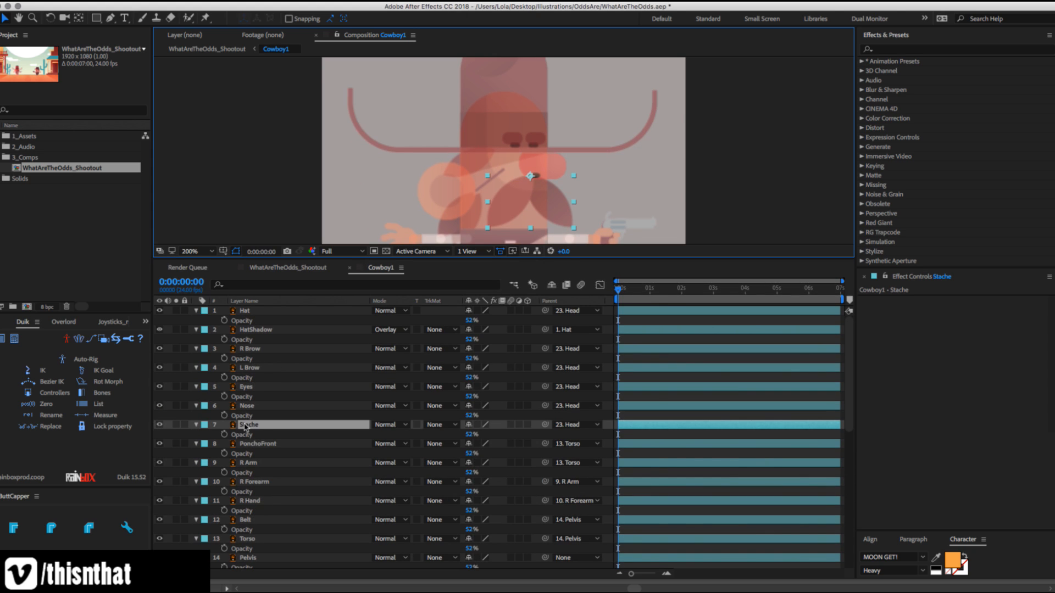
{"action": "key", "text": "ctrl+d"}
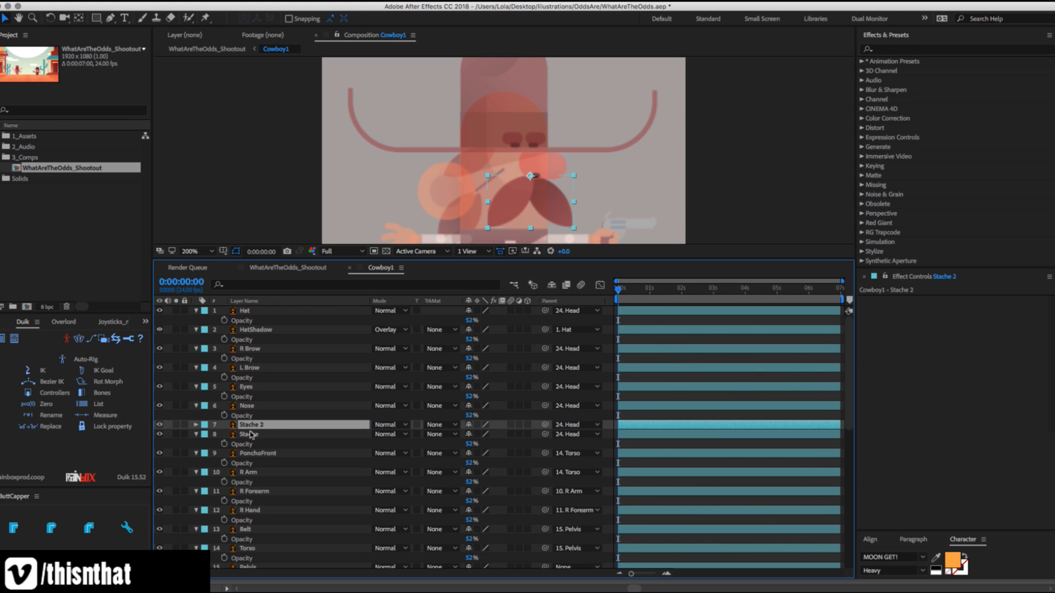
Solo both Stache layers and delete the duplicate Stache 2 layer.
{"action": "left_click_drag", "start_coordinate": [176, 434], "coordinate": [176, 425]}
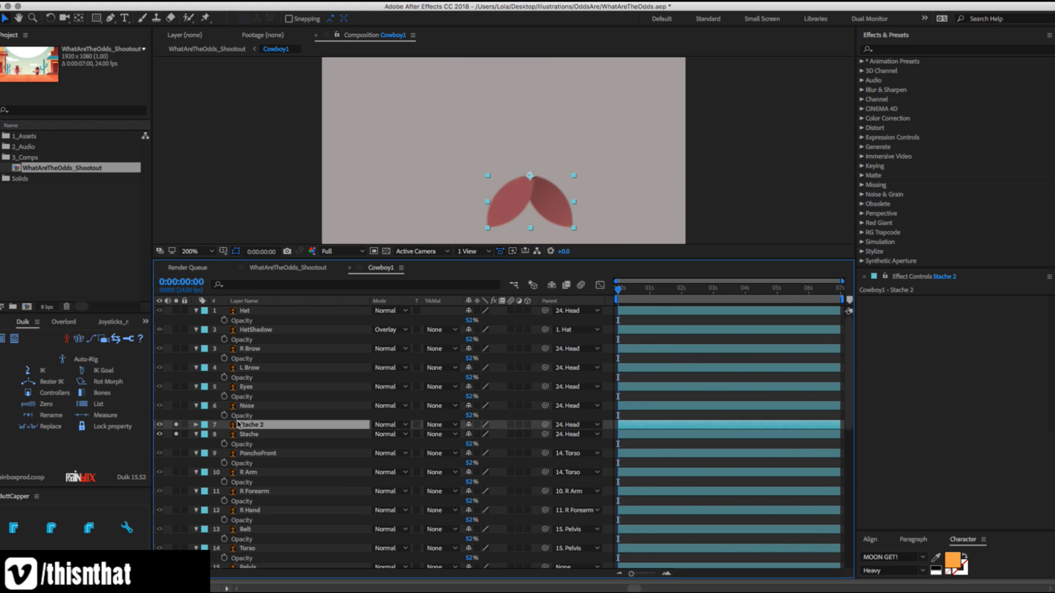
{"action": "left_click", "coordinate": [268, 435]}
{"action": "left_click", "coordinate": [255, 426]}
{"action": "right_click", "coordinate": [252, 427]}
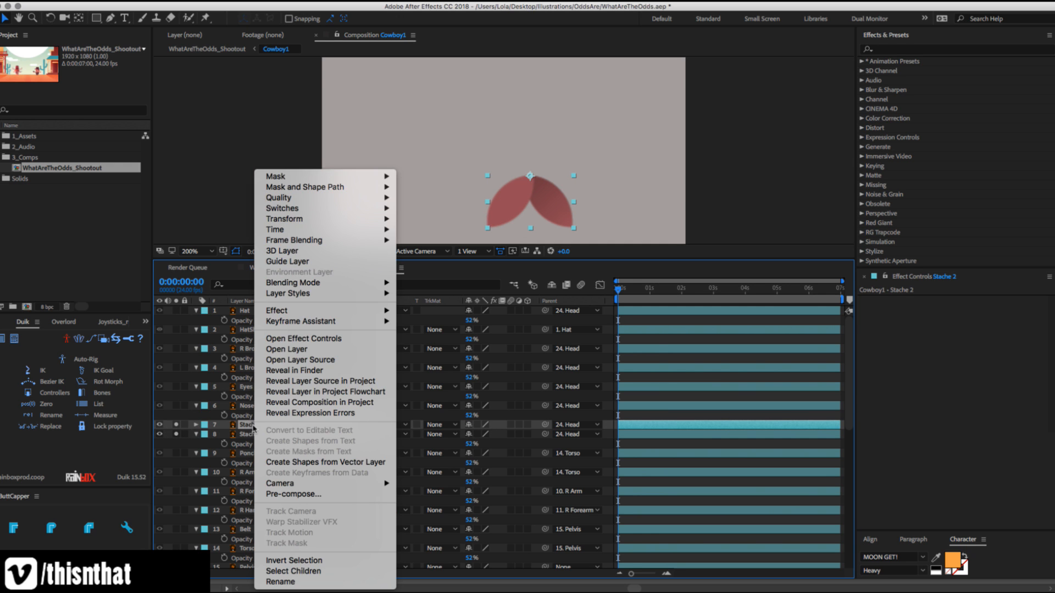
{"action": "key", "text": "Escape"}
{"action": "key", "text": "Delete"}
{"action": "right_click", "coordinate": [251, 426]}
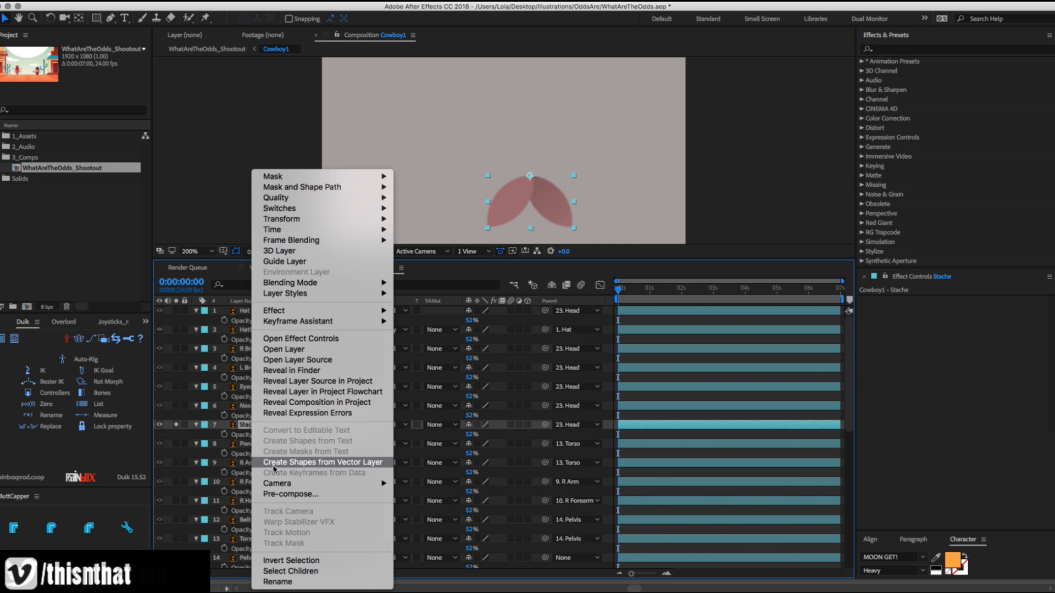
{"action": "left_click", "coordinate": [289, 465]}
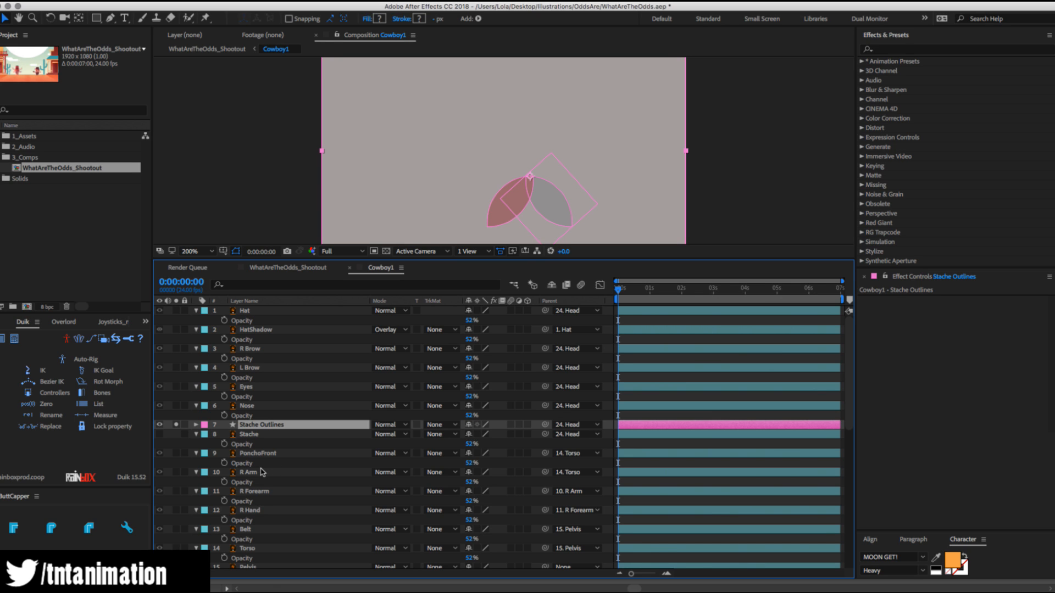
{"action": "key", "text": "super+z"}
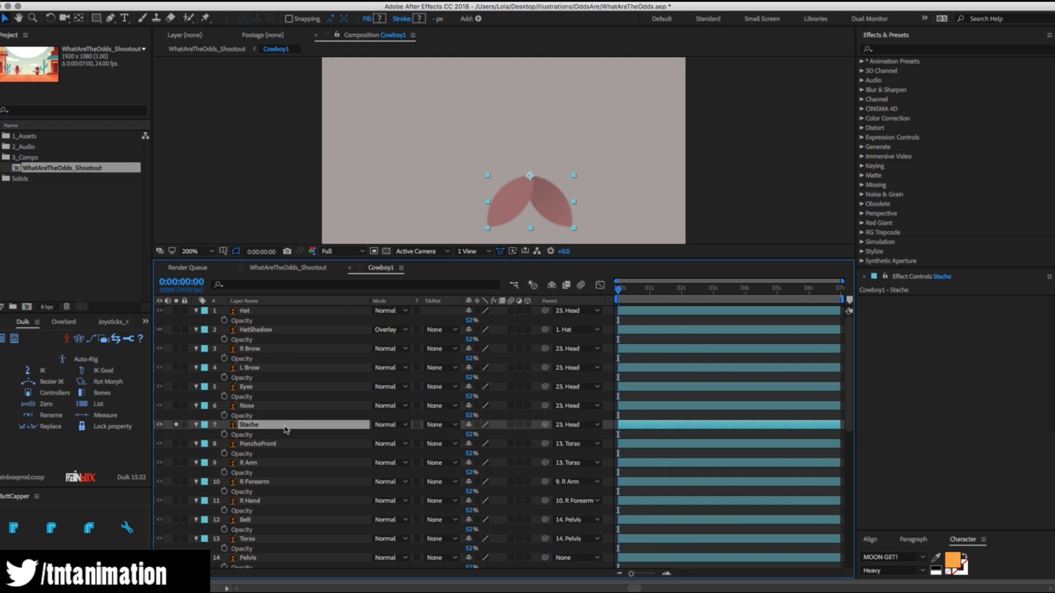
Set the Stache layer's opacity to 100% and create shapes from its vector layer.
{"action": "key", "text": "t"}
{"action": "key", "text": "t"}
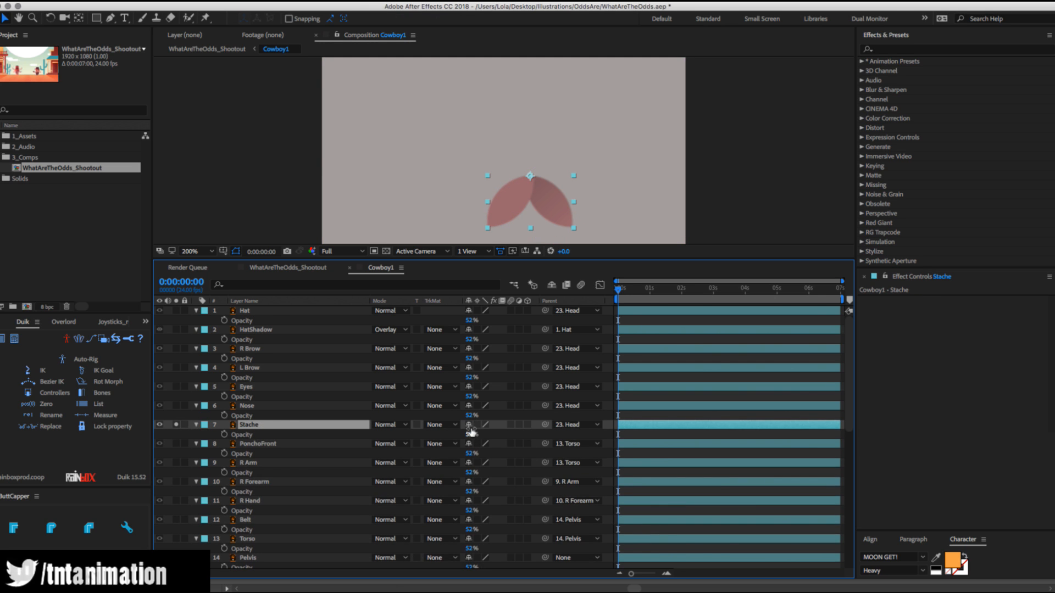
{"action": "left_click_drag", "start_coordinate": [472, 433], "coordinate": [591, 431]}
{"action": "right_click", "coordinate": [254, 424]}
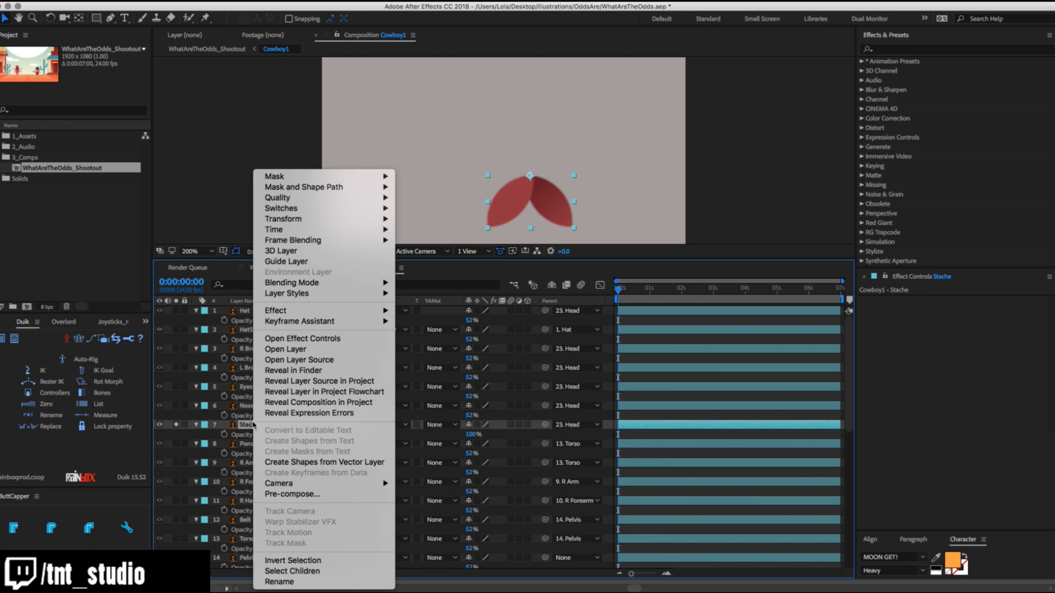
{"action": "left_click", "coordinate": [305, 463]}
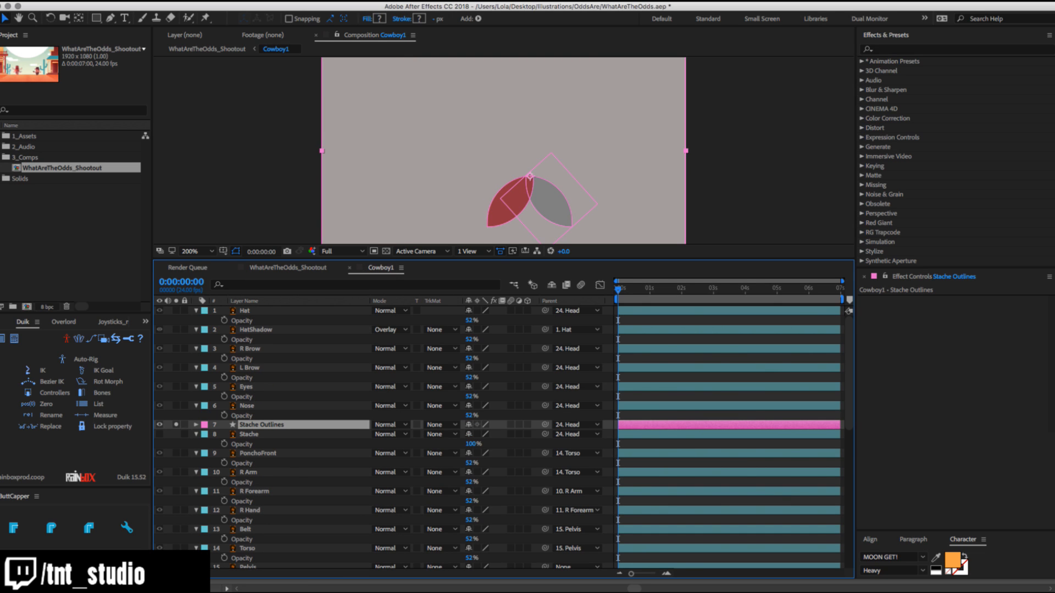
{"action": "left_click", "coordinate": [226, 145]}
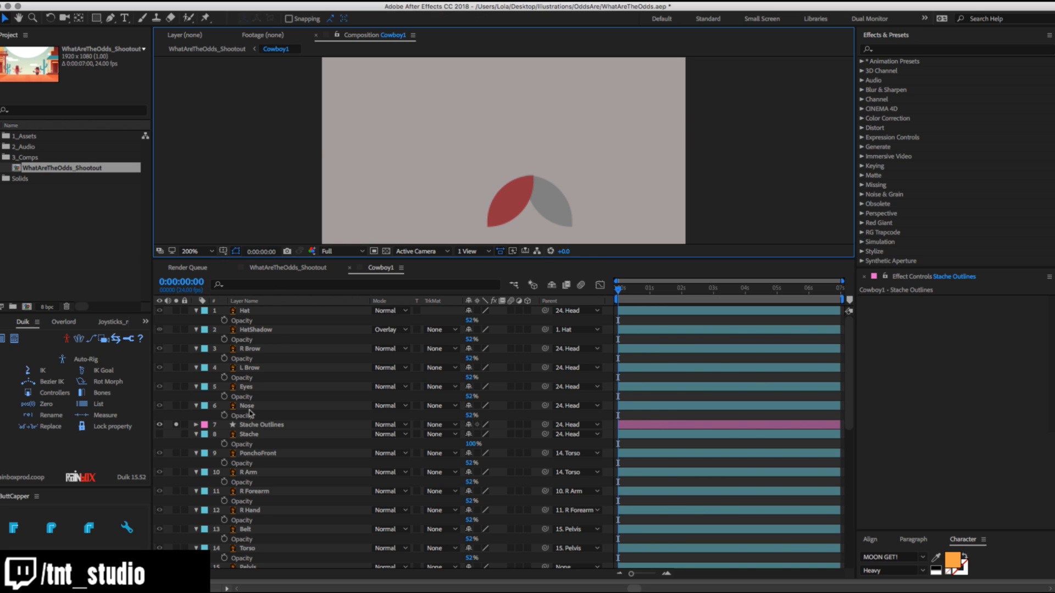
Expand the contents of the Stache Outlines layer and select Group 1.
{"action": "left_click", "coordinate": [252, 425]}
{"action": "left_click", "coordinate": [193, 431]}
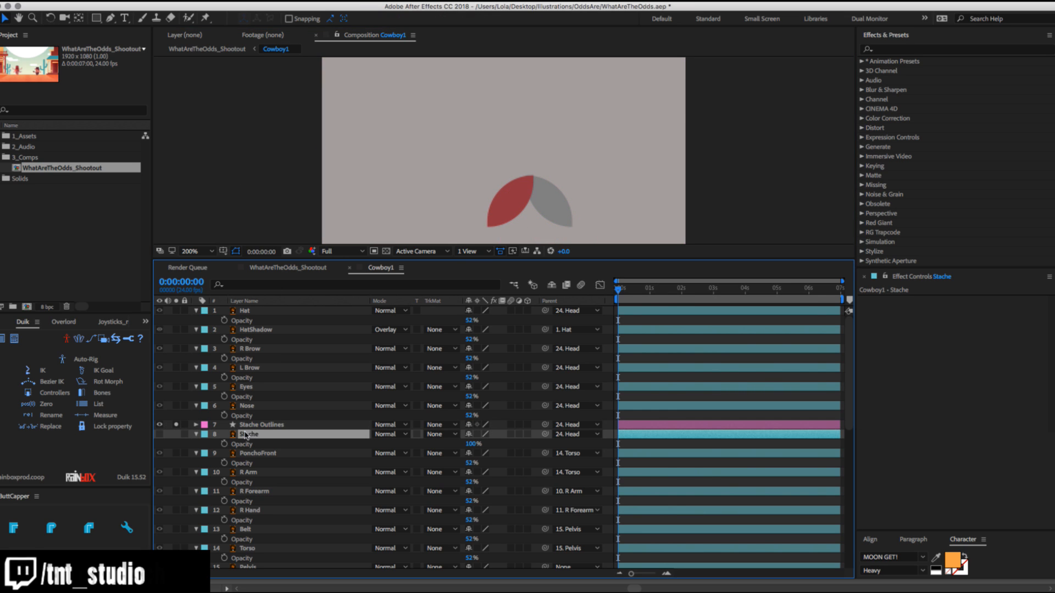
{"action": "left_click", "coordinate": [196, 425]}
{"action": "left_click", "coordinate": [231, 435]}
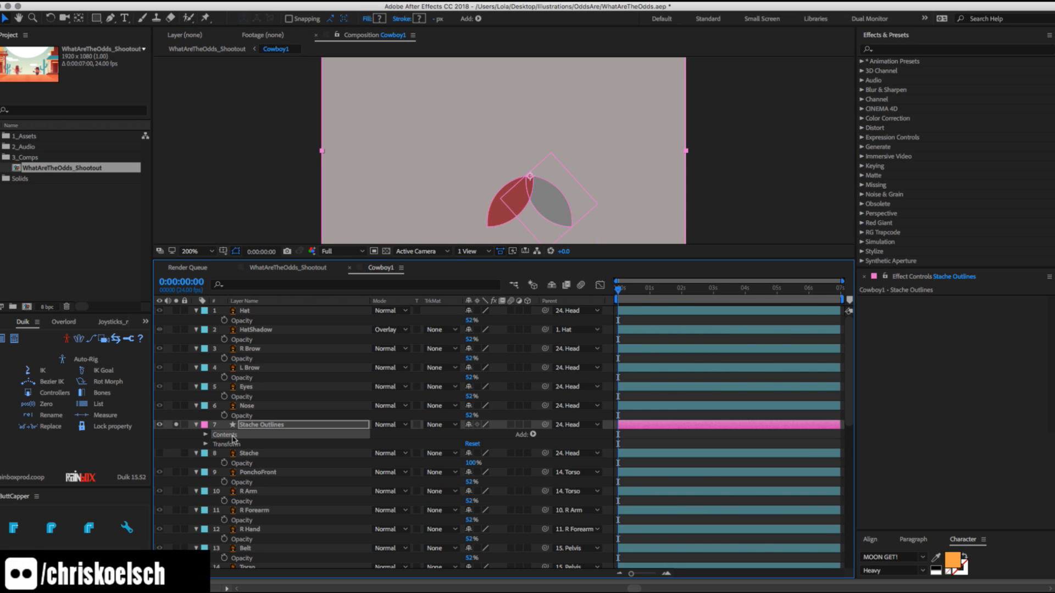
{"action": "left_click", "coordinate": [206, 435]}
{"action": "left_click", "coordinate": [236, 444]}
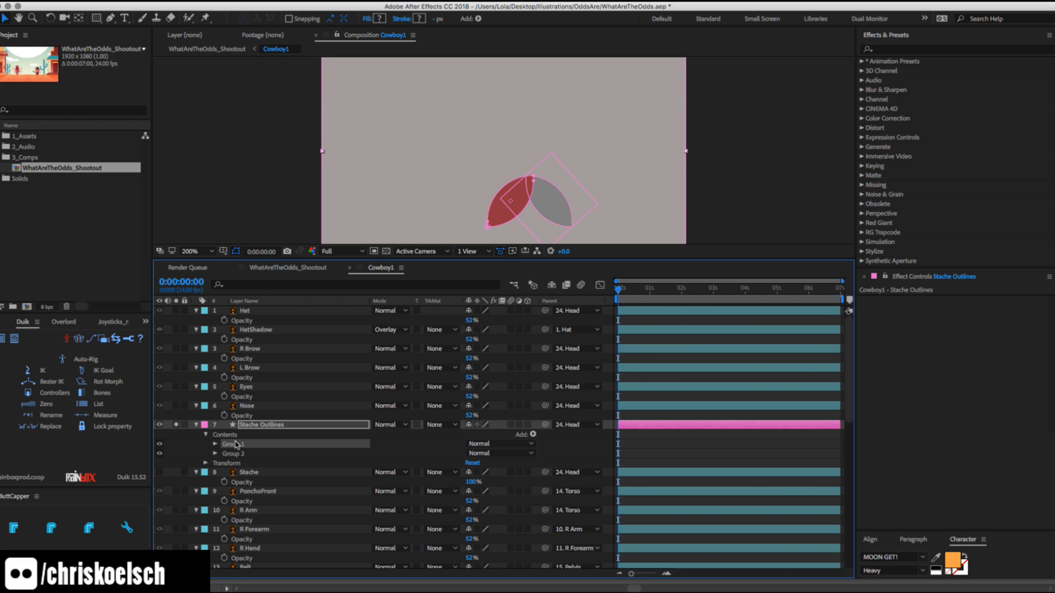
Hide and show Group 1 and Group 2 in turn to identify the mustache half each one draws.
{"action": "left_click", "coordinate": [159, 444]}
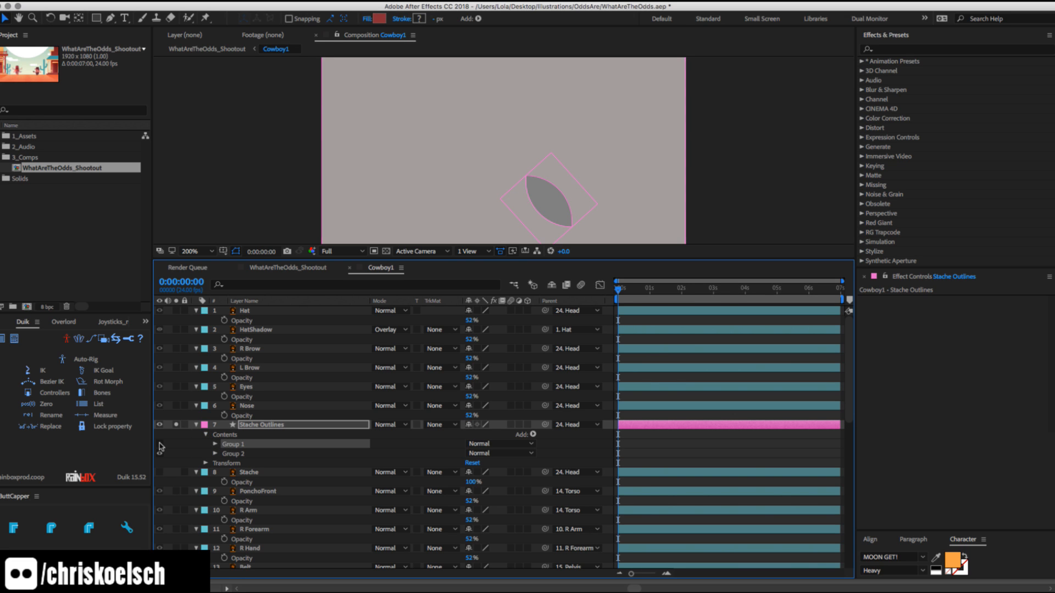
{"action": "left_click", "coordinate": [160, 444]}
{"action": "left_click", "coordinate": [248, 454]}
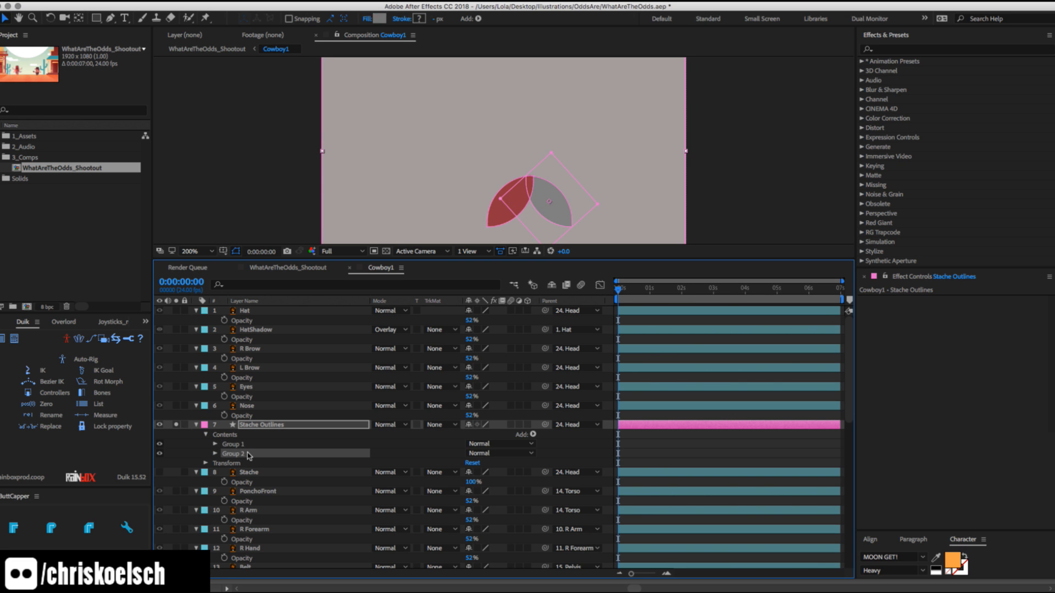
{"action": "left_click", "coordinate": [160, 454]}
{"action": "left_click", "coordinate": [160, 454]}
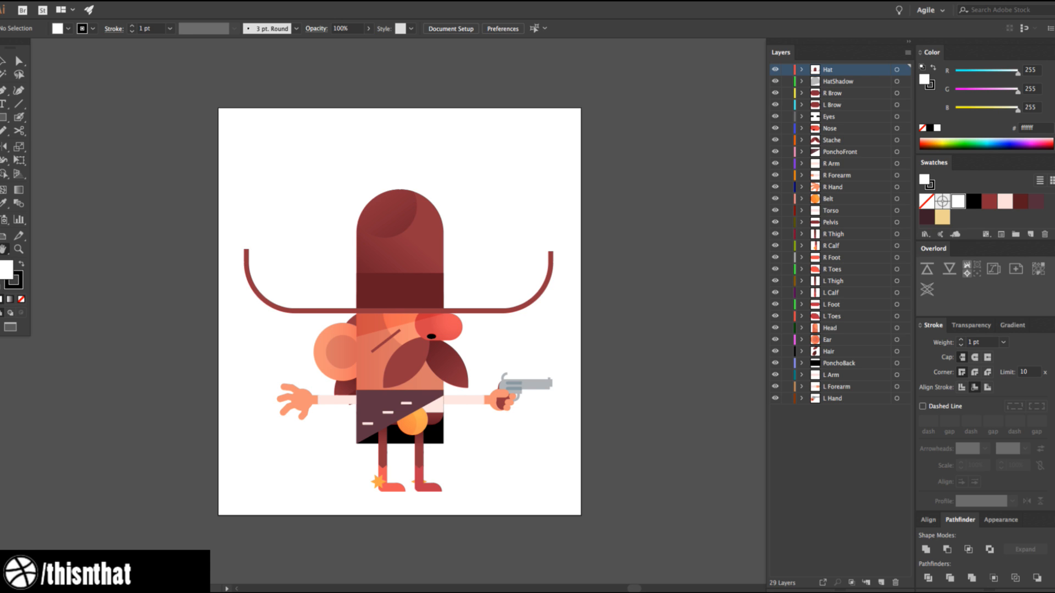
Switch to Illustrator and open CowboyScenario.ai from the OddsAre folder.
{"action": "left_click", "coordinate": [94, 1]}
{"action": "mouse_move", "coordinate": [109, 44]}
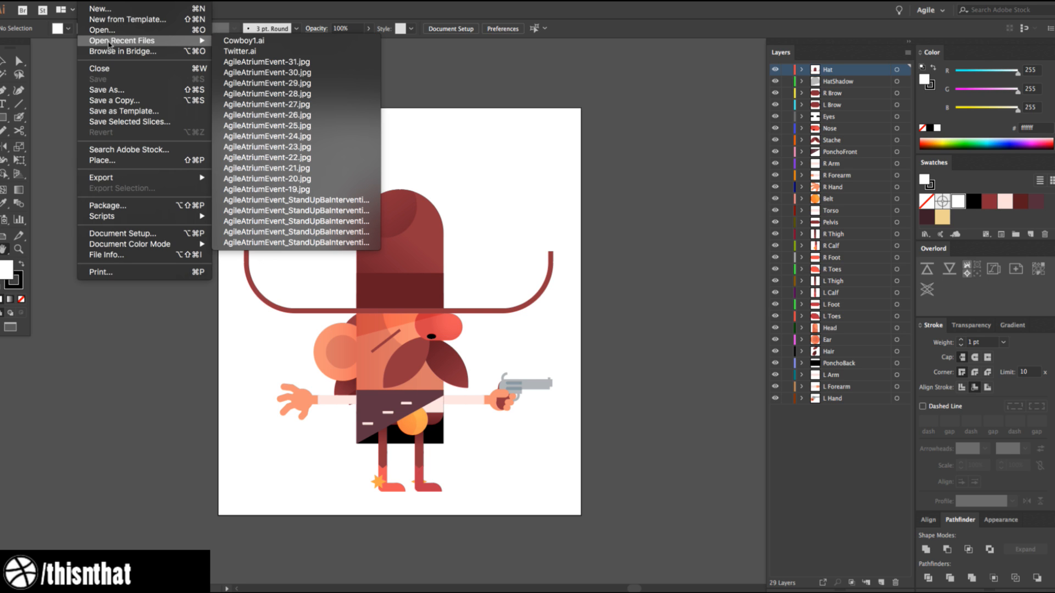
{"action": "left_click", "coordinate": [113, 30]}
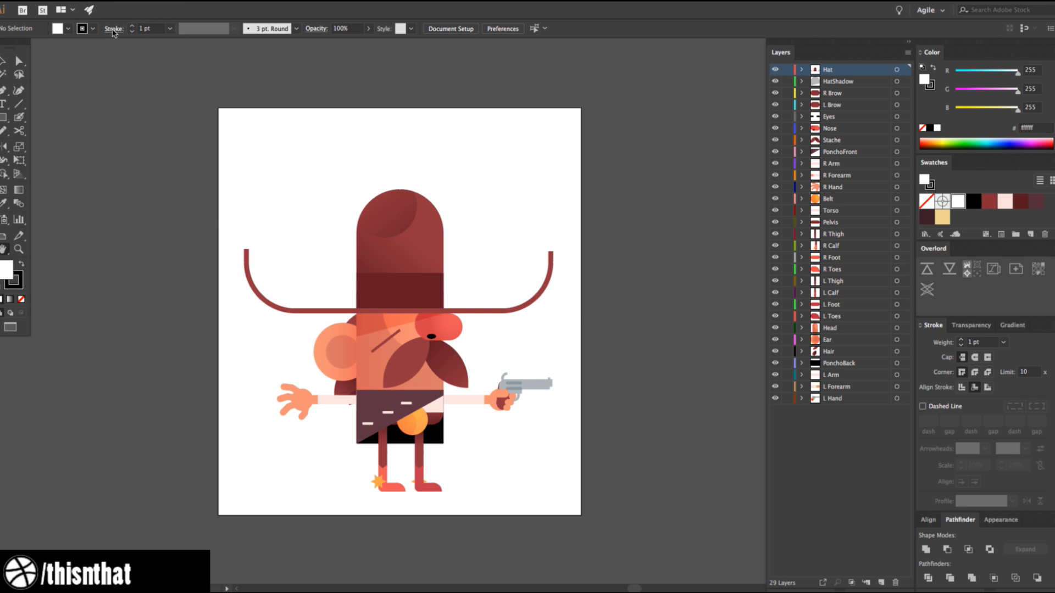
{"action": "left_click", "coordinate": [499, 144]}
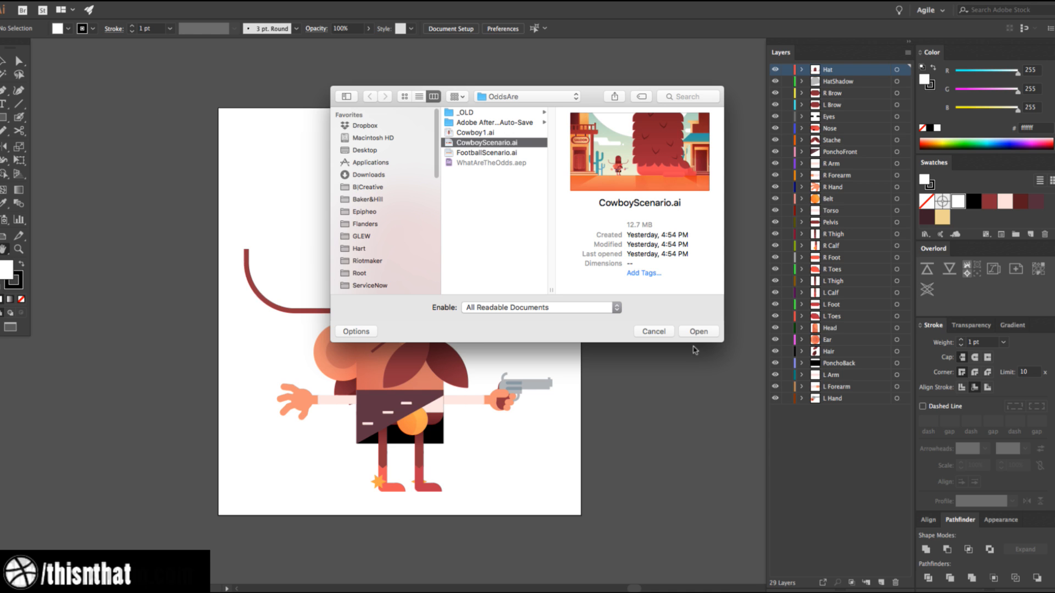
{"action": "key", "text": "Return"}
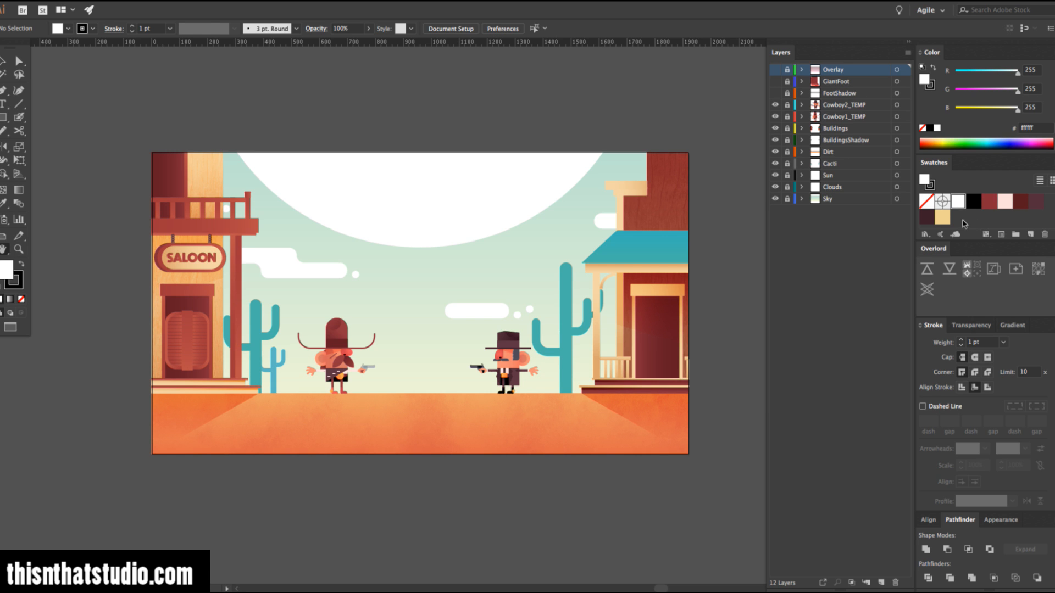
Open FootballScenario.ai from the OddsAre folder.
{"action": "left_click", "coordinate": [90, 1]}
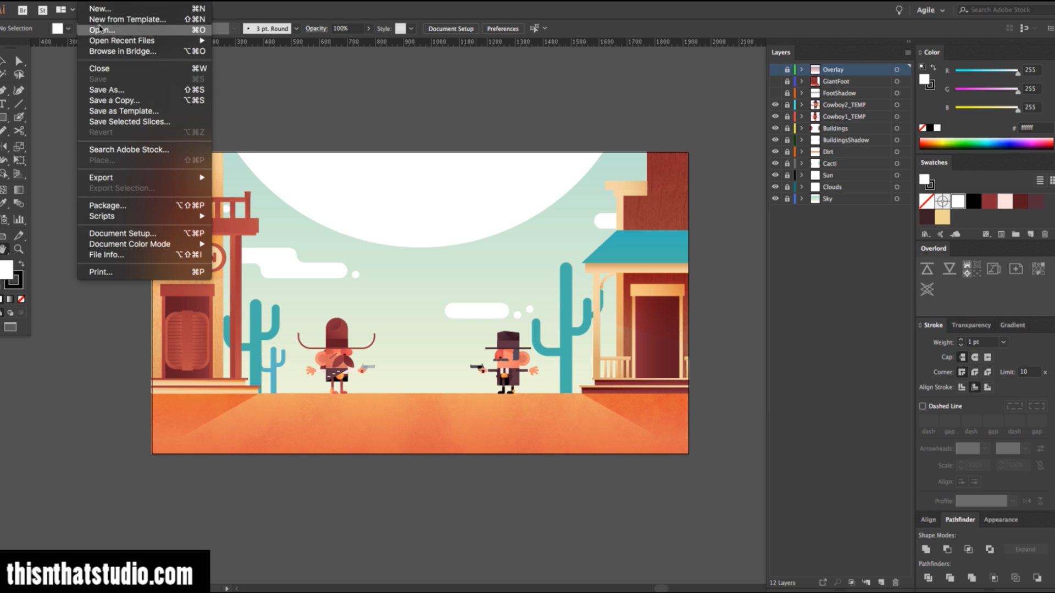
{"action": "left_click", "coordinate": [100, 29]}
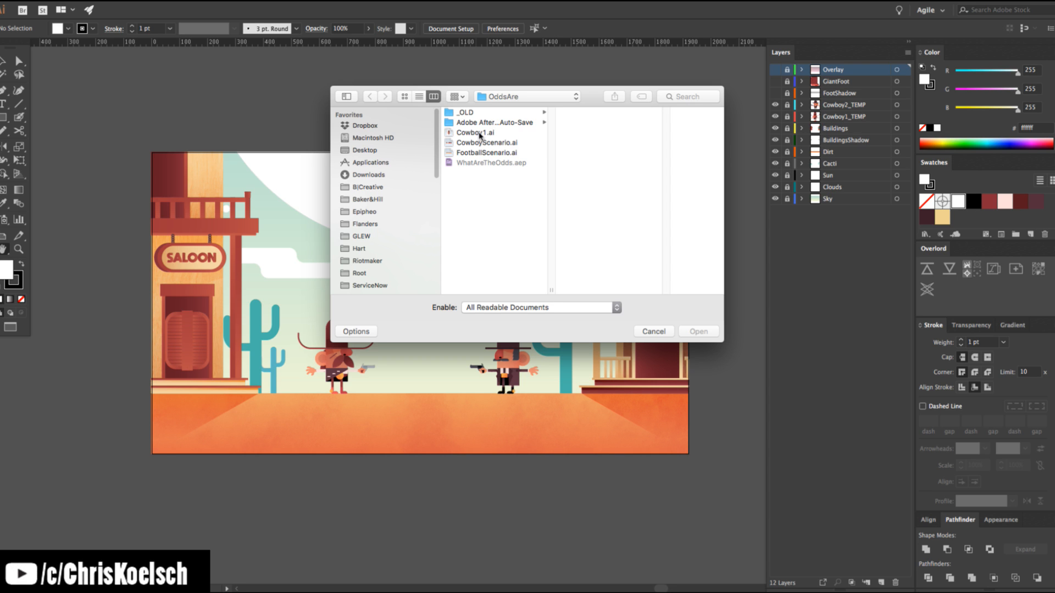
{"action": "left_click", "coordinate": [476, 152]}
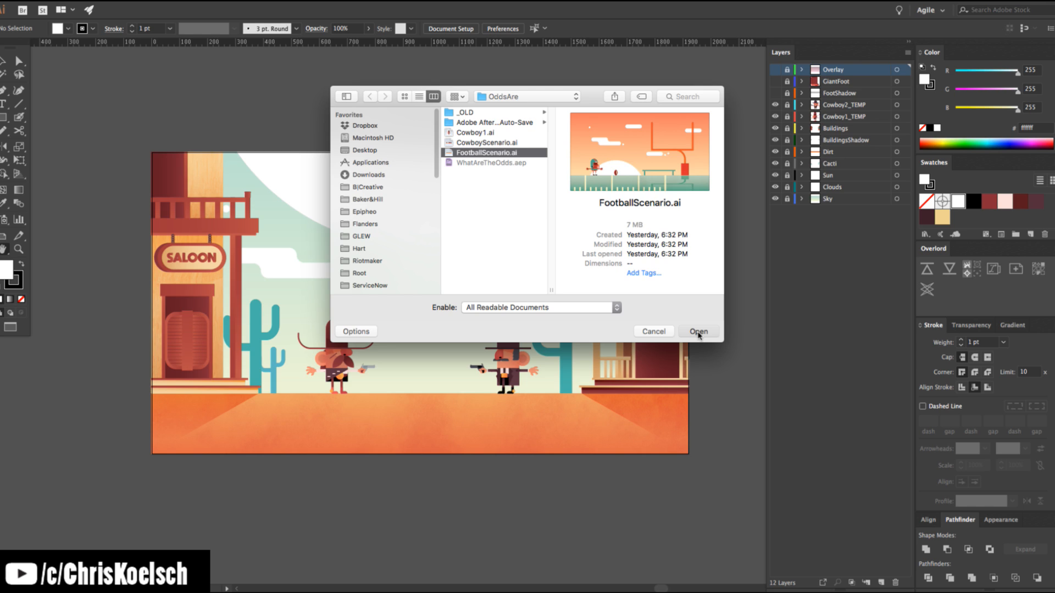
{"action": "left_click", "coordinate": [698, 331]}
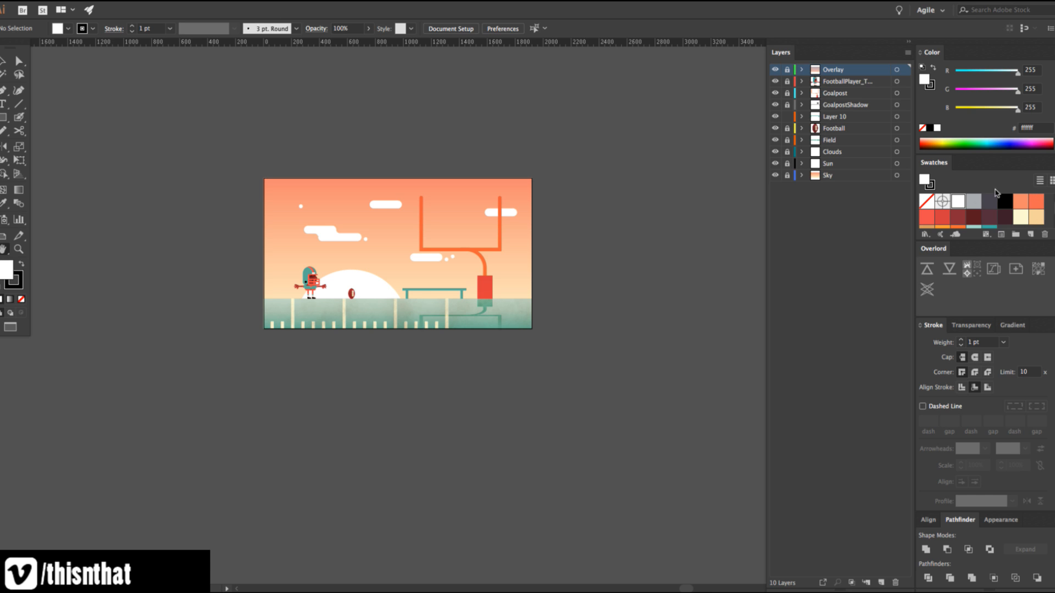
Send the football scene's color swatches to the Cowboy1 composition in After Effects with Overlord.
{"action": "left_click", "coordinate": [926, 202]}
{"action": "scroll", "coordinate": [959, 211], "scroll_direction": "down", "scroll_amount": 1}
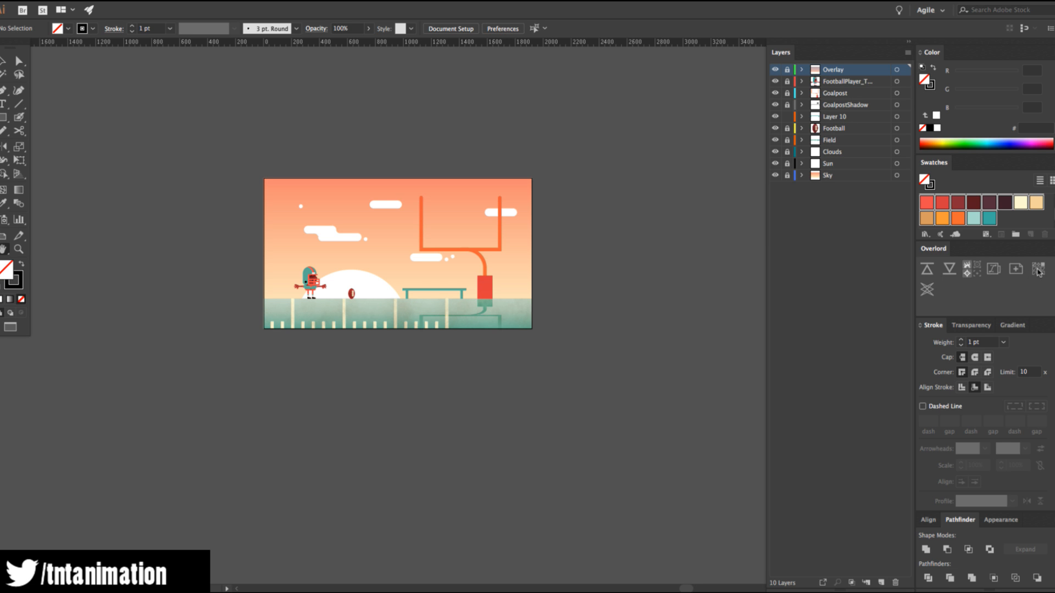
{"action": "left_click", "coordinate": [1038, 270]}
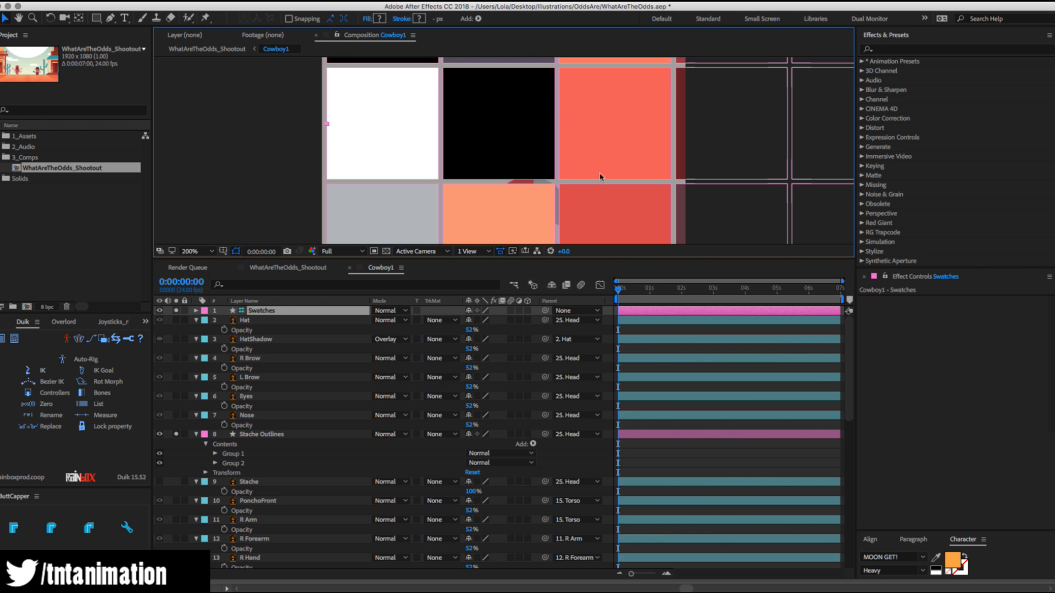
Move the Swatches layer into the upper left corner of the Cowboy1 composition and deselect it.
{"action": "scroll", "coordinate": [601, 176], "scroll_direction": "down", "scroll_amount": 4}
{"action": "left_click_drag", "start_coordinate": [635, 71], "coordinate": [600, 81]}
{"action": "key", "text": "z"}
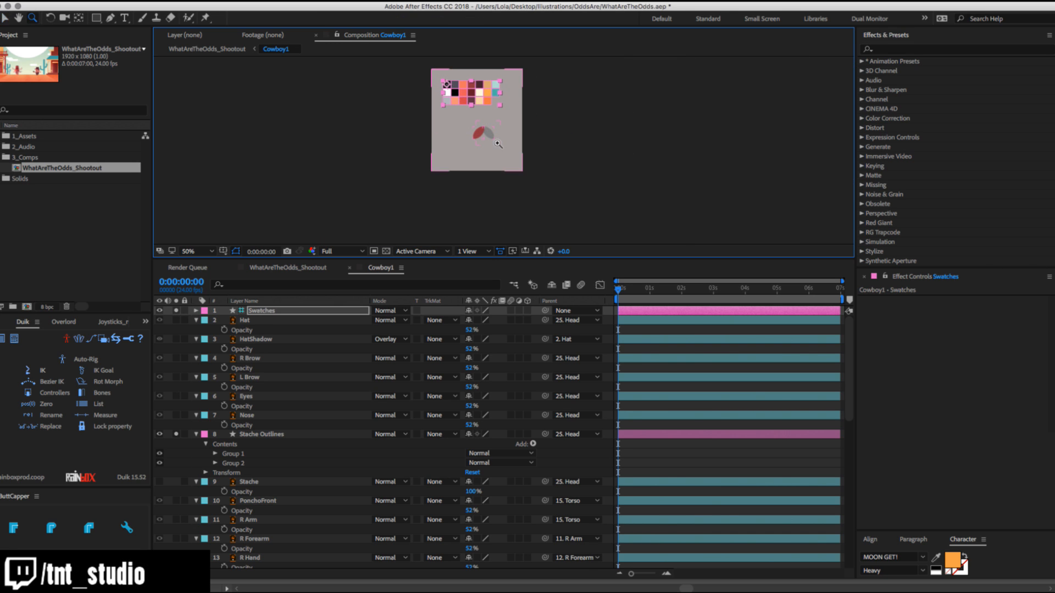
{"action": "left_click", "coordinate": [496, 131]}
{"action": "left_click_drag", "start_coordinate": [462, 108], "coordinate": [465, 198]}
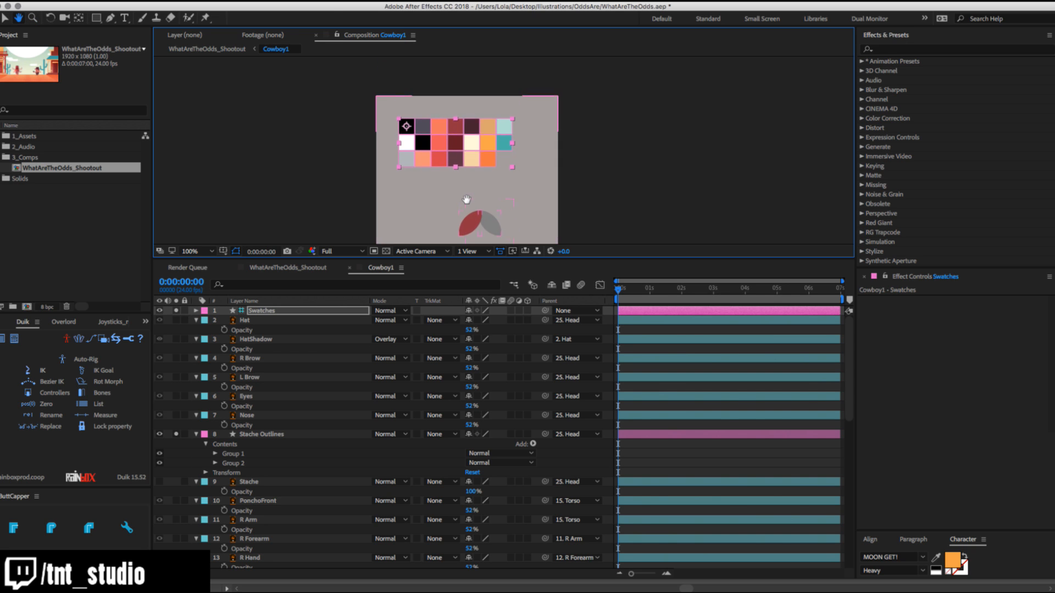
{"action": "key", "text": "v"}
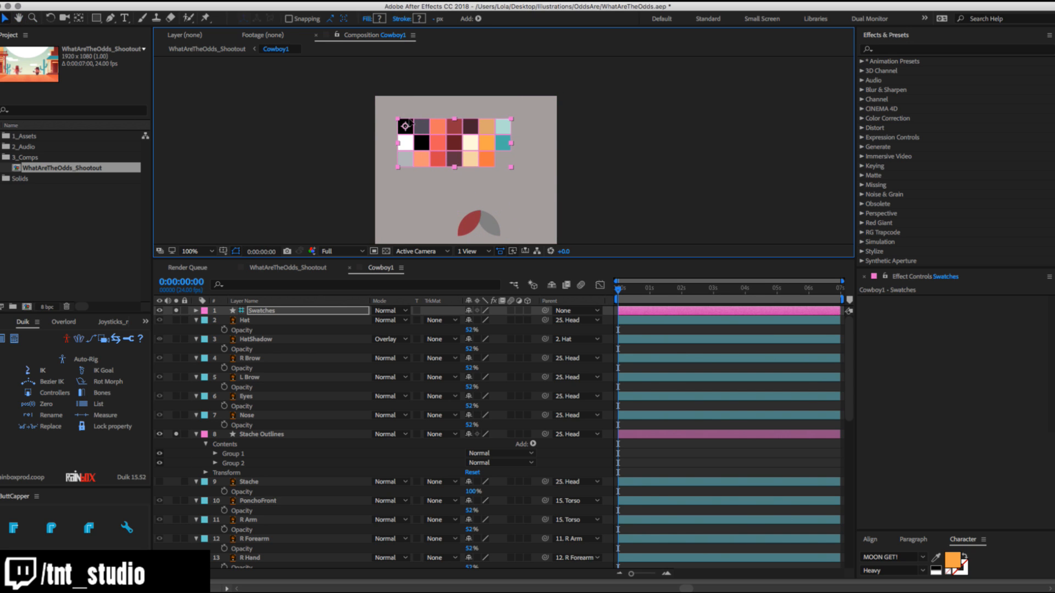
{"action": "left_click_drag", "start_coordinate": [411, 122], "coordinate": [390, 106]}
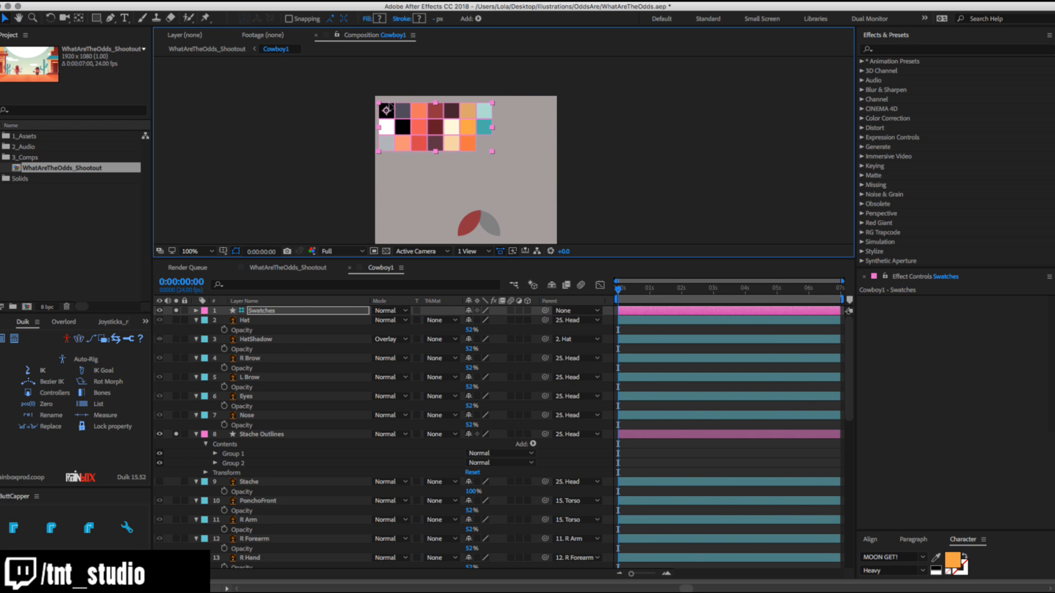
{"action": "left_click", "coordinate": [582, 197]}
Expand Group 2 of the Stache Outlines layer to inspect its paths, merge and fill.
{"action": "left_click", "coordinate": [268, 435]}
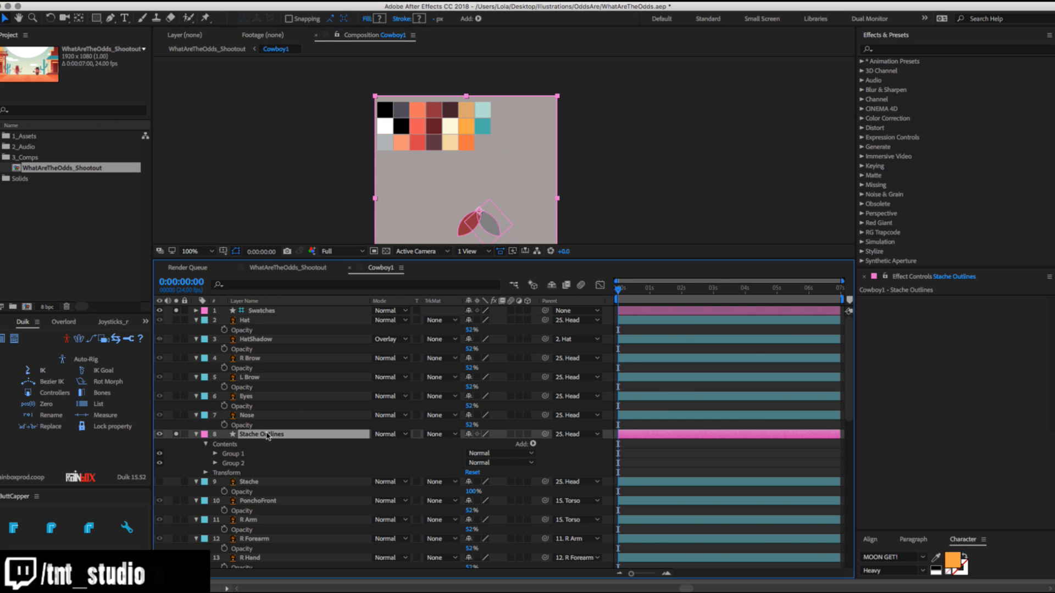
{"action": "left_click", "coordinate": [243, 455]}
{"action": "left_click", "coordinate": [237, 473]}
{"action": "left_click", "coordinate": [237, 465]}
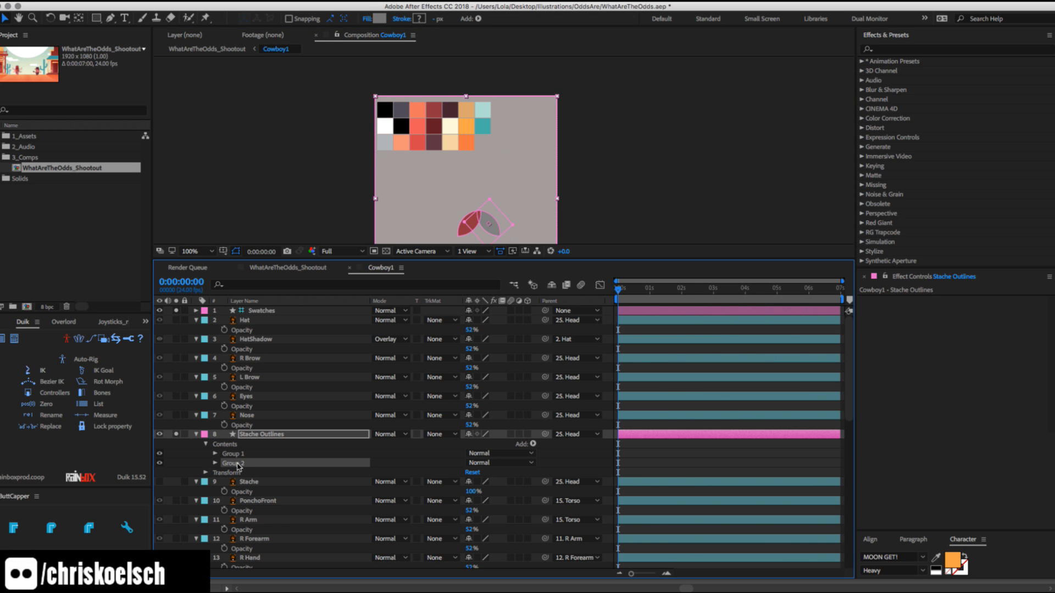
{"action": "left_click", "coordinate": [216, 463]}
{"action": "left_click", "coordinate": [238, 496]}
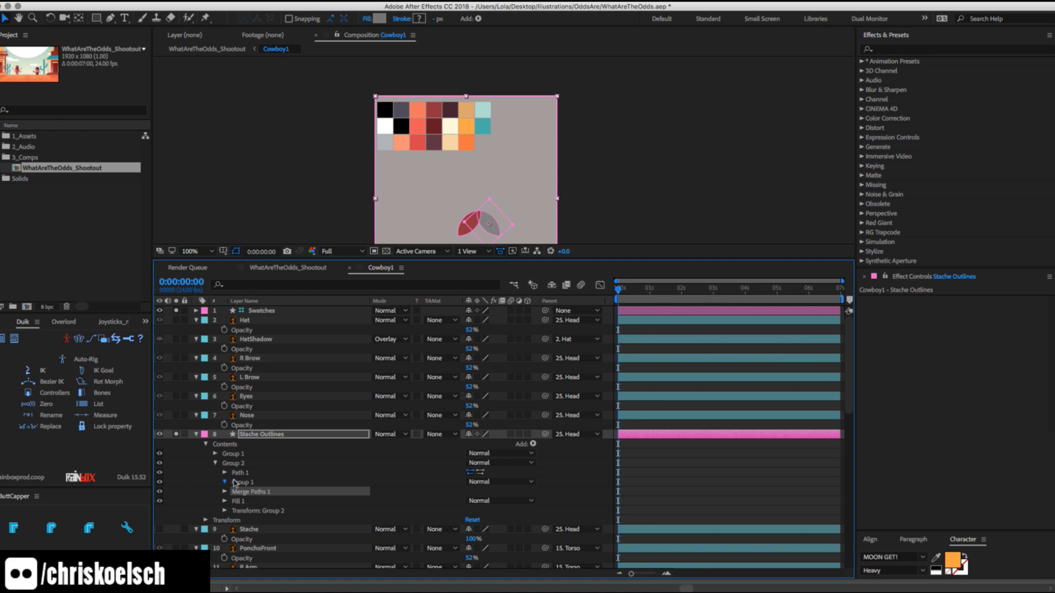
Try deleting the nested Group 1 inside Group 2 of Stache Outlines, and undo the deletion.
{"action": "left_click", "coordinate": [224, 482]}
{"action": "left_click", "coordinate": [247, 482]}
{"action": "key", "text": "Delete"}
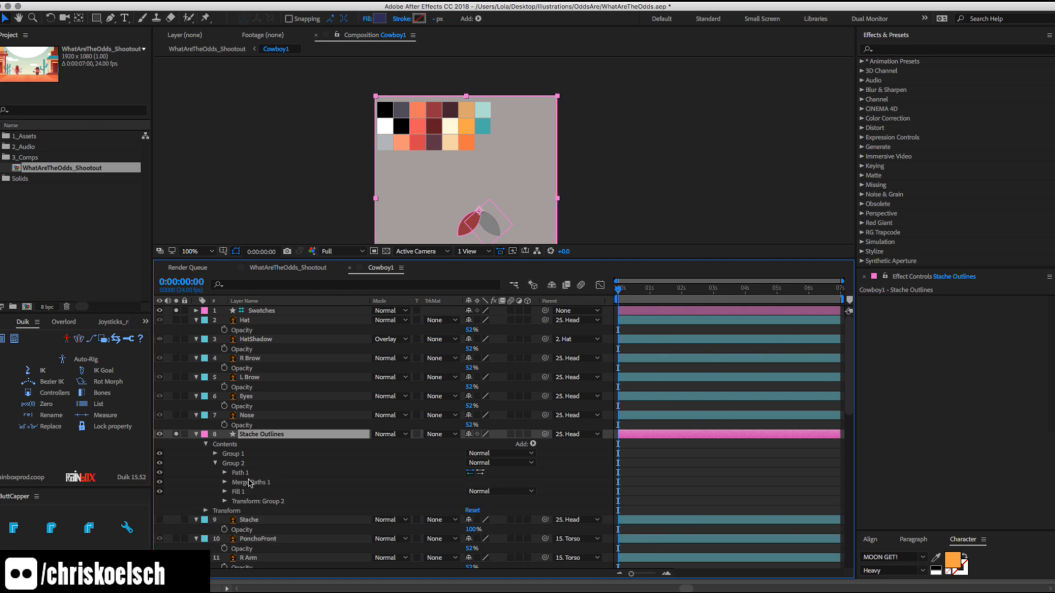
{"action": "key", "text": "ctrl+z"}
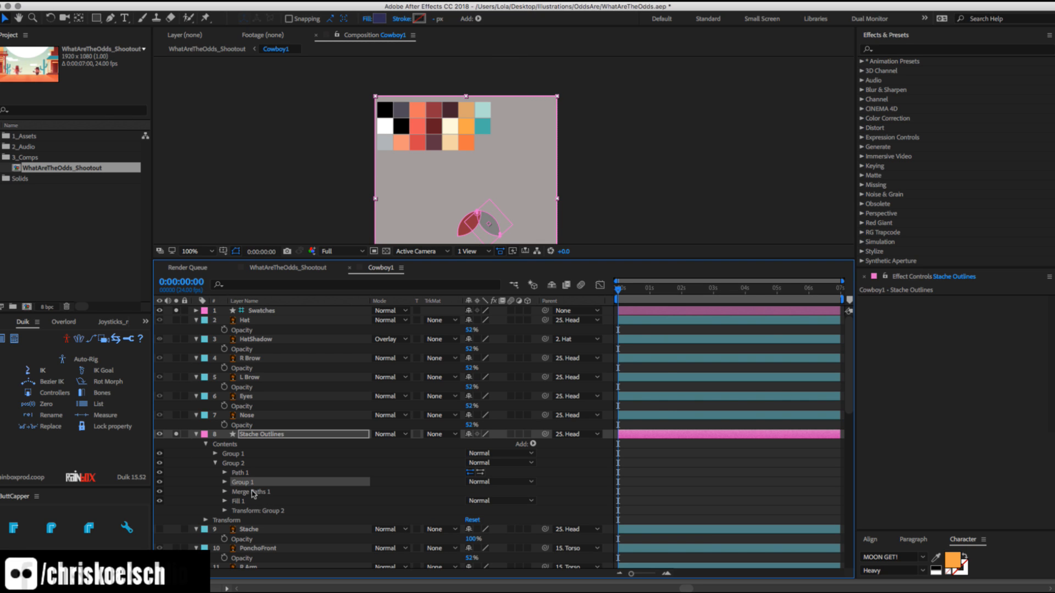
Delete Path 1 from the nested Group 1 of Stache Outlines, and delete the Path 1 directly inside Group 2.
{"action": "left_click", "coordinate": [225, 483]}
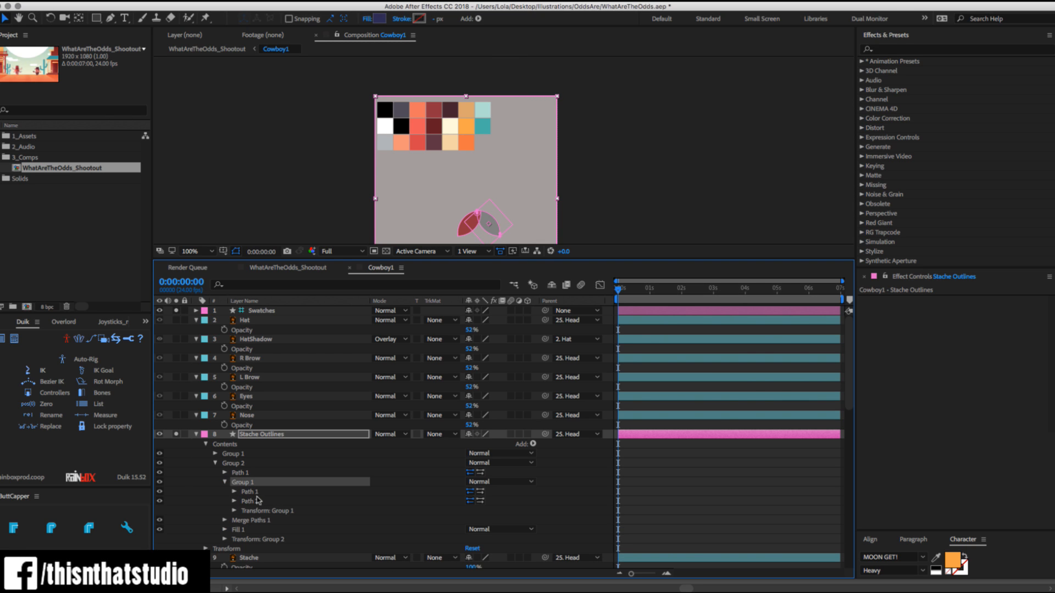
{"action": "left_click", "coordinate": [258, 501]}
{"action": "left_click", "coordinate": [250, 491]}
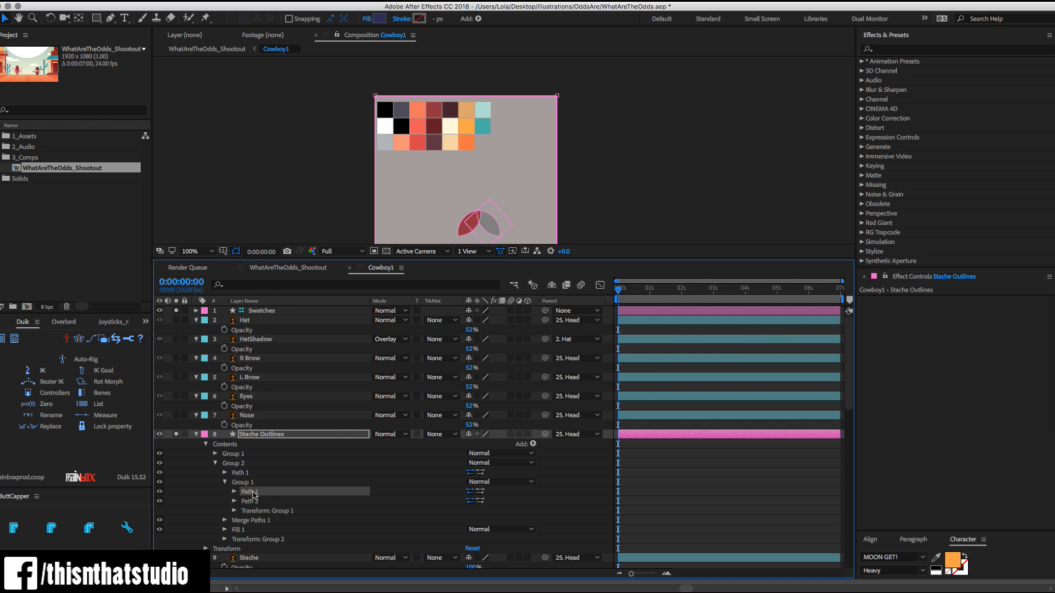
{"action": "key", "text": "Delete"}
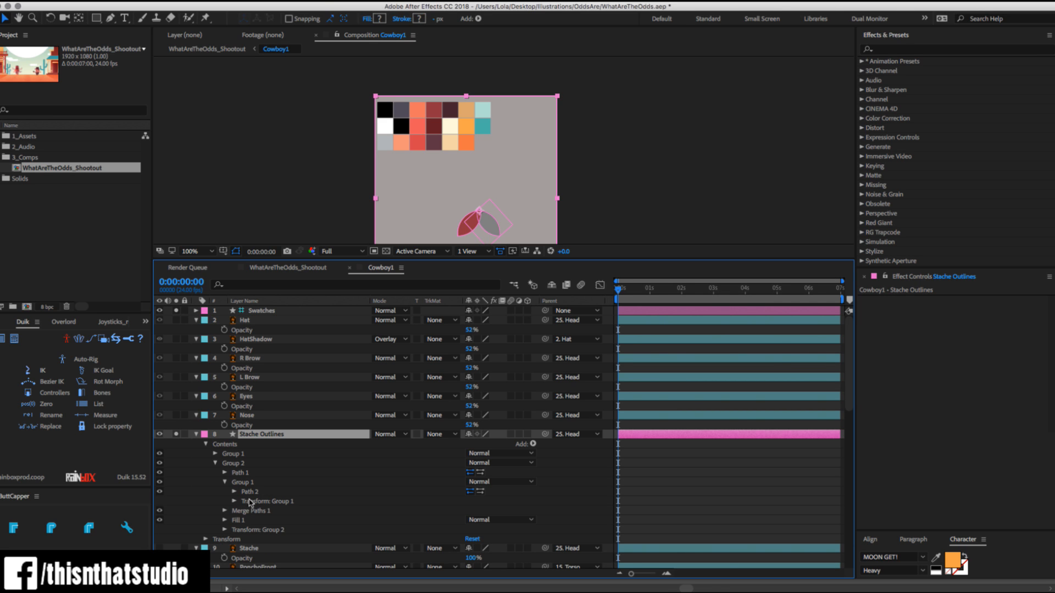
{"action": "left_click", "coordinate": [249, 501]}
{"action": "left_click", "coordinate": [246, 482]}
{"action": "left_click", "coordinate": [245, 473]}
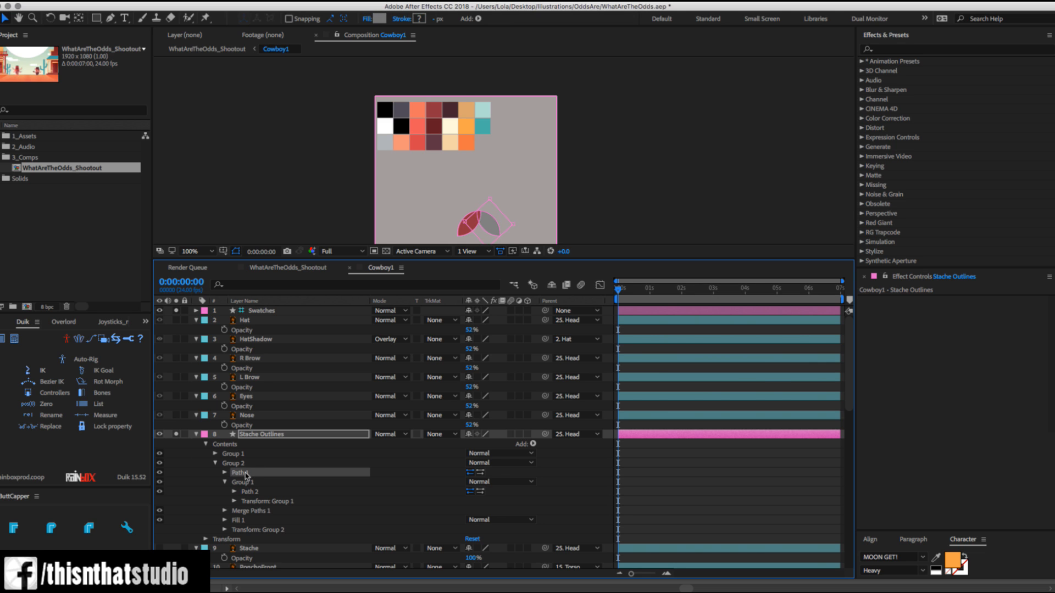
{"action": "key", "text": "Delete"}
{"action": "left_click", "coordinate": [245, 474]}
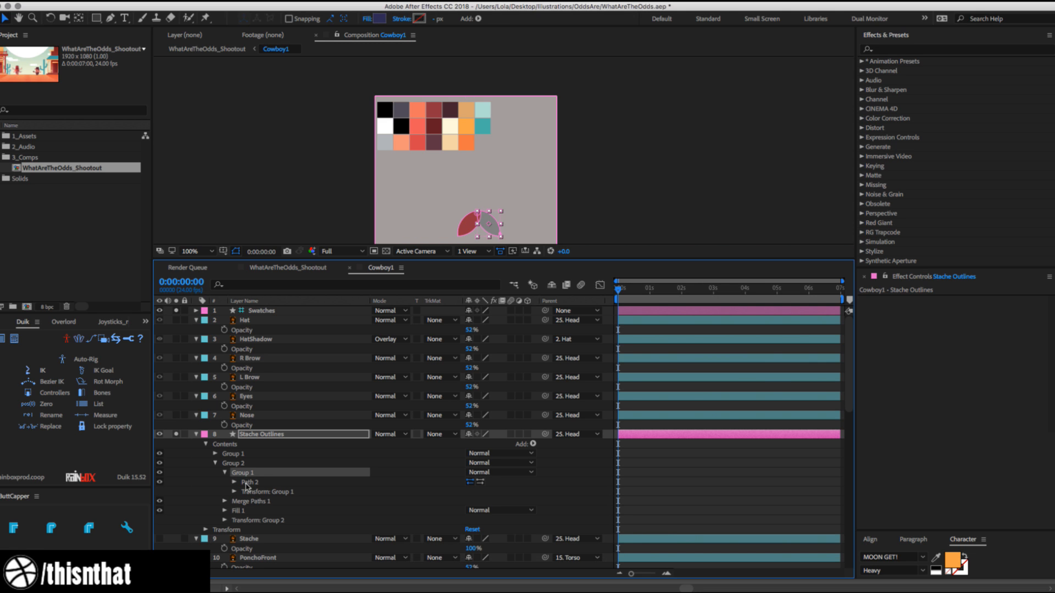
Try moving Path 2 out of the nested Group 1 directly into Group 2, and put it back.
{"action": "left_click", "coordinate": [251, 482]}
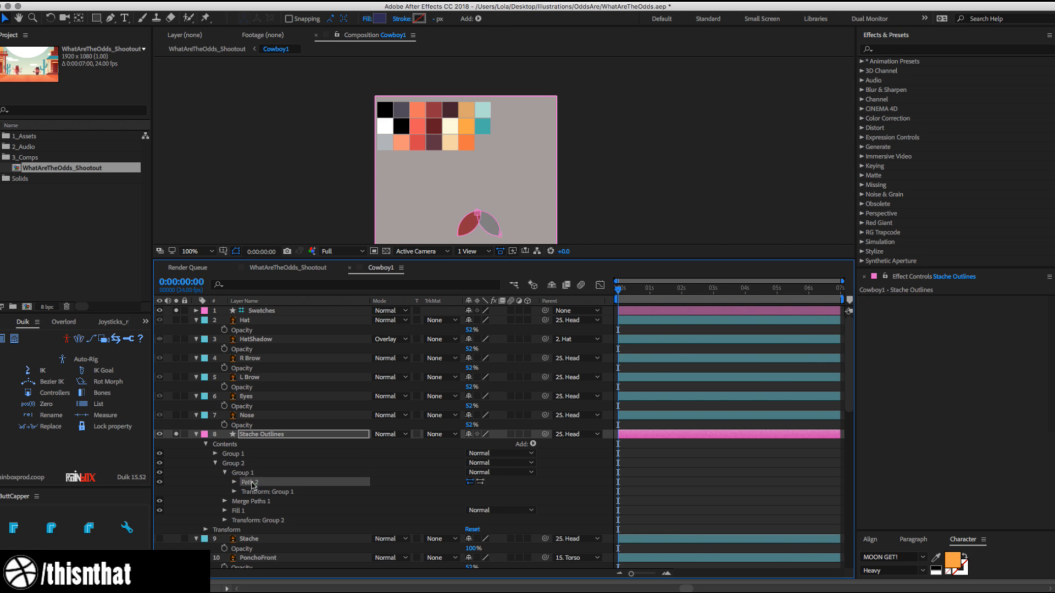
{"action": "left_click_drag", "start_coordinate": [252, 484], "coordinate": [233, 464]}
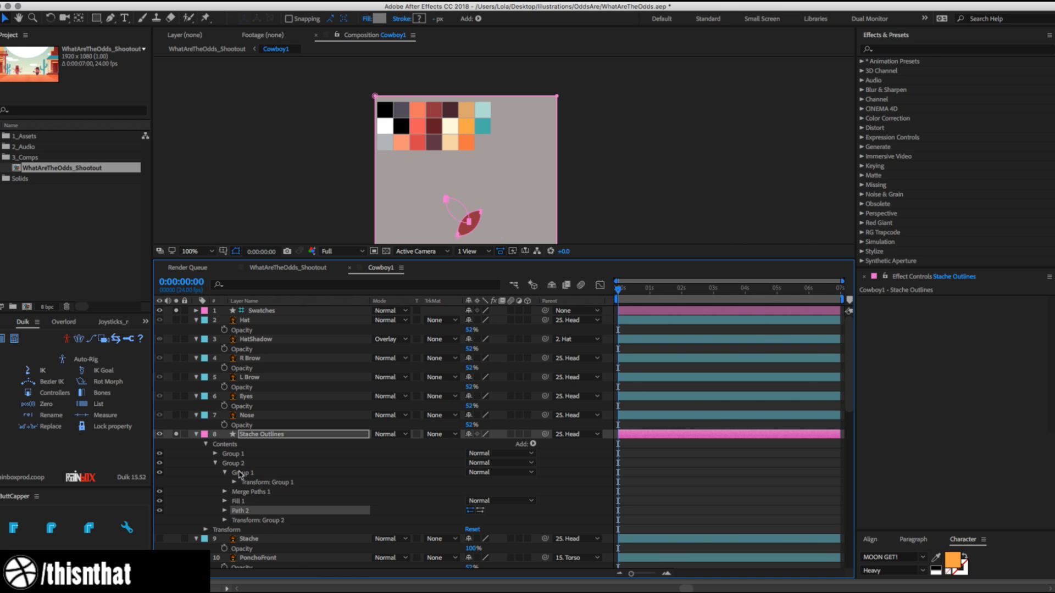
{"action": "left_click_drag", "start_coordinate": [258, 511], "coordinate": [237, 476]}
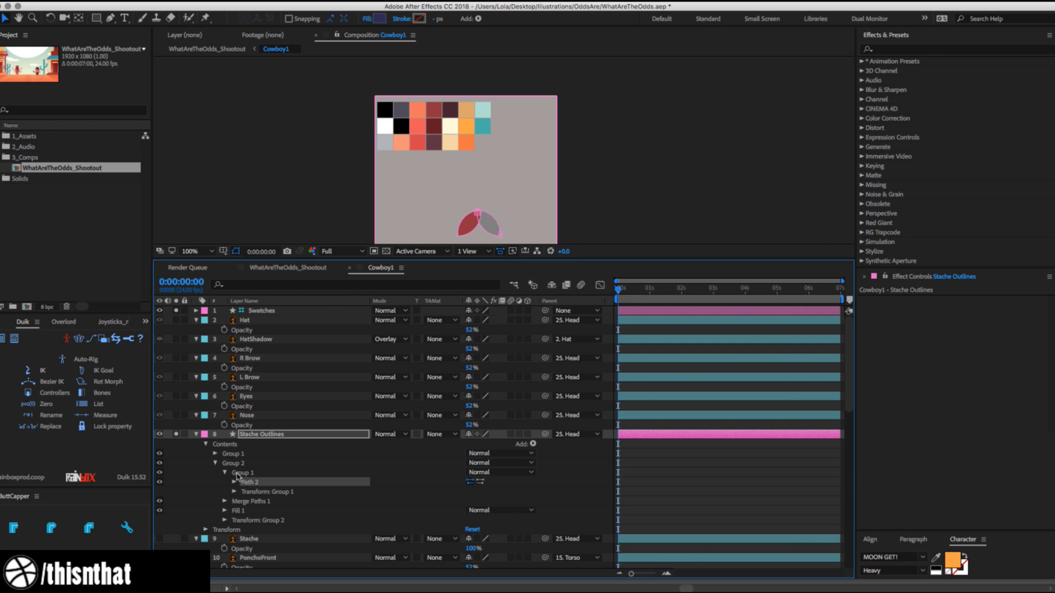
Add a gradient fill to Group 2 of Stache Outlines and expand its properties.
{"action": "left_click", "coordinate": [234, 463]}
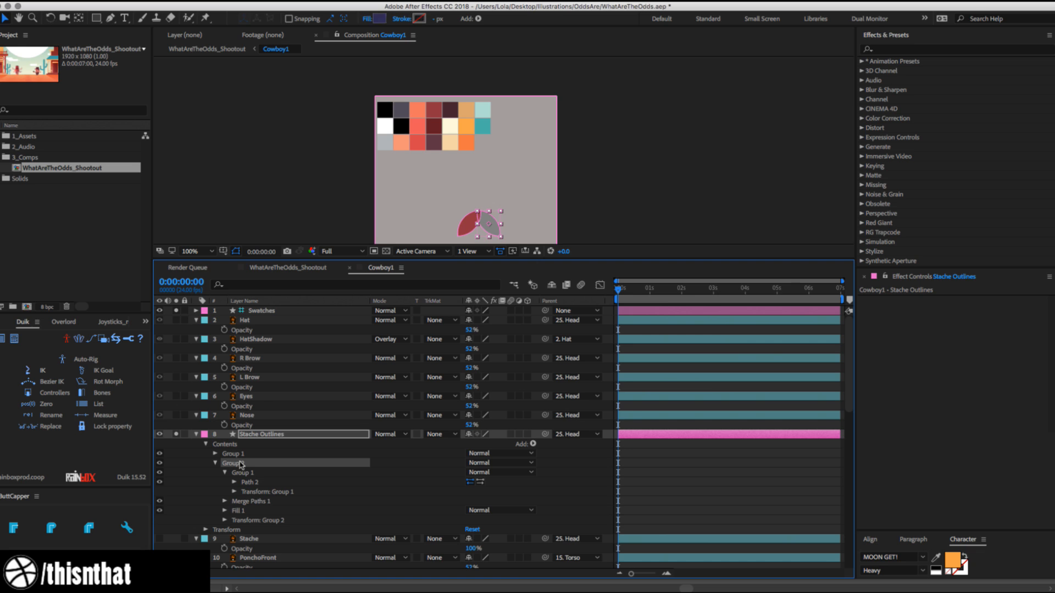
{"action": "left_click", "coordinate": [532, 444]}
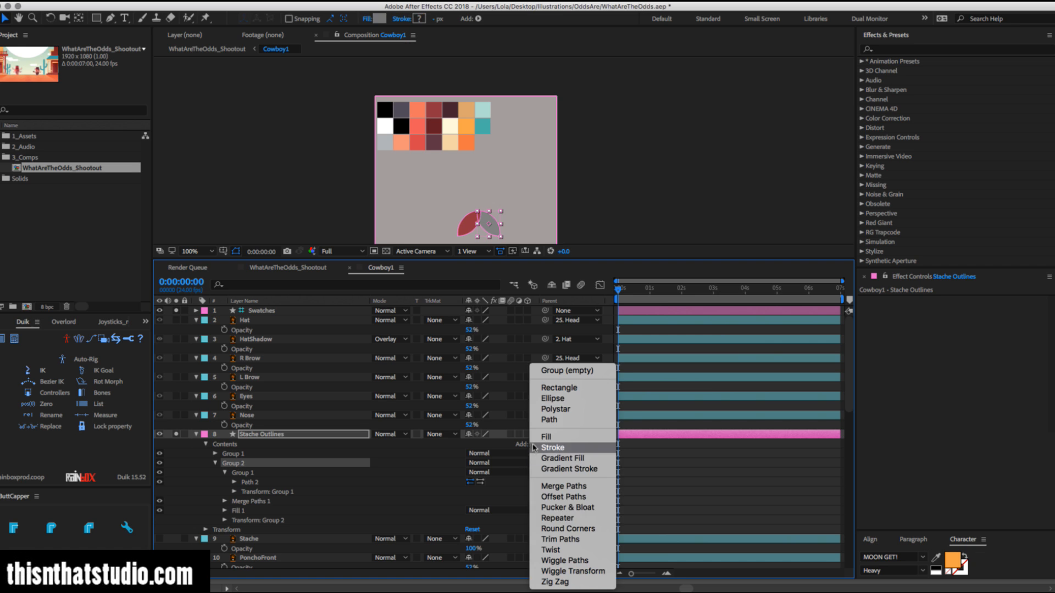
{"action": "left_click", "coordinate": [561, 458]}
{"action": "key", "text": "z"}
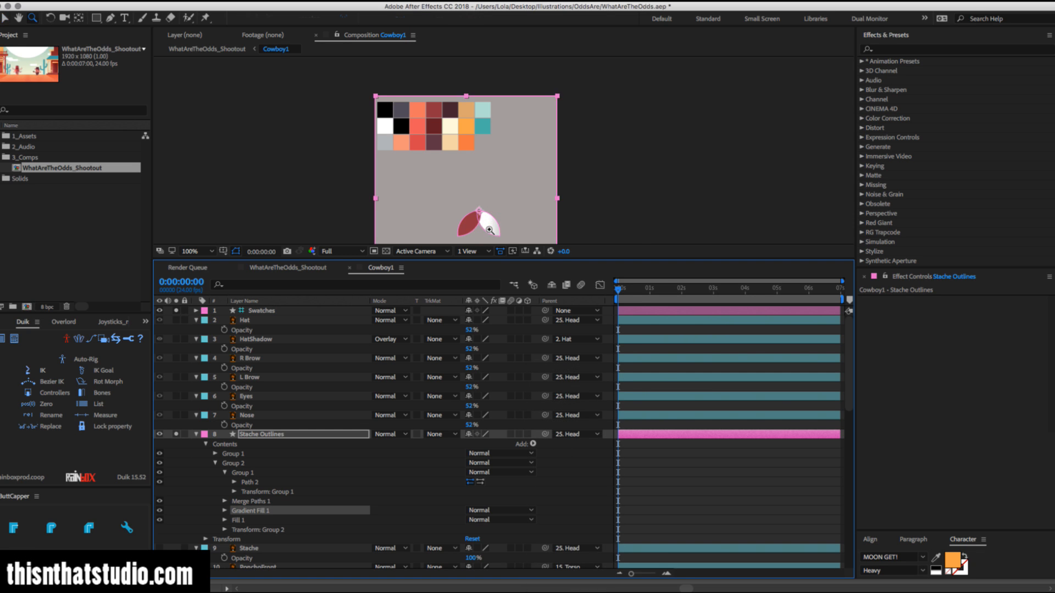
{"action": "left_click", "coordinate": [488, 229]}
{"action": "left_click", "coordinate": [224, 510]}
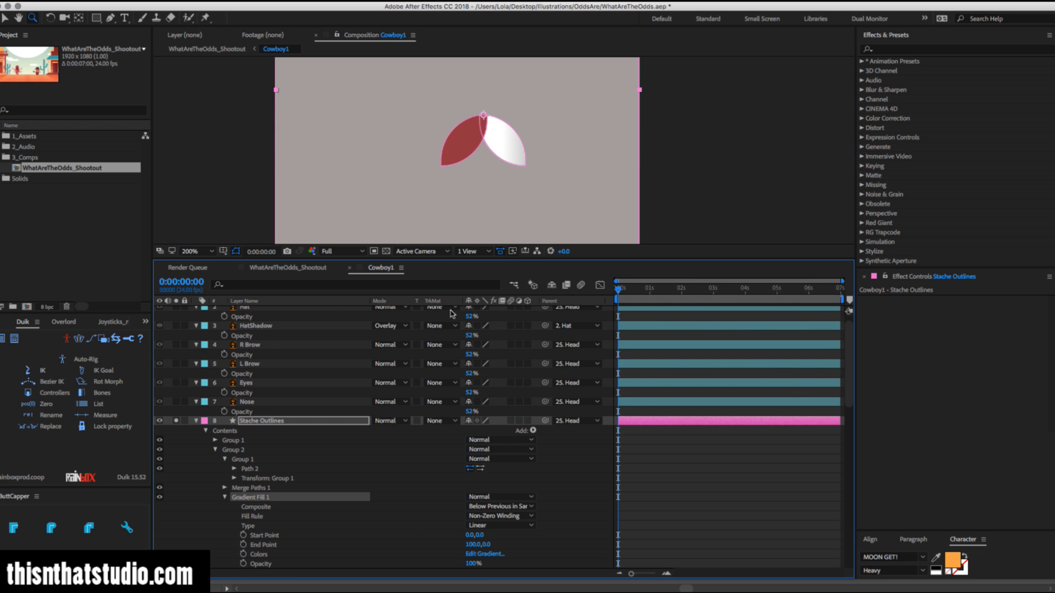
Place the gradient's start point at about -18.3, -19.1 and its end point at about 27.0, 27.1, along the right mustache half.
{"action": "key", "text": "v"}
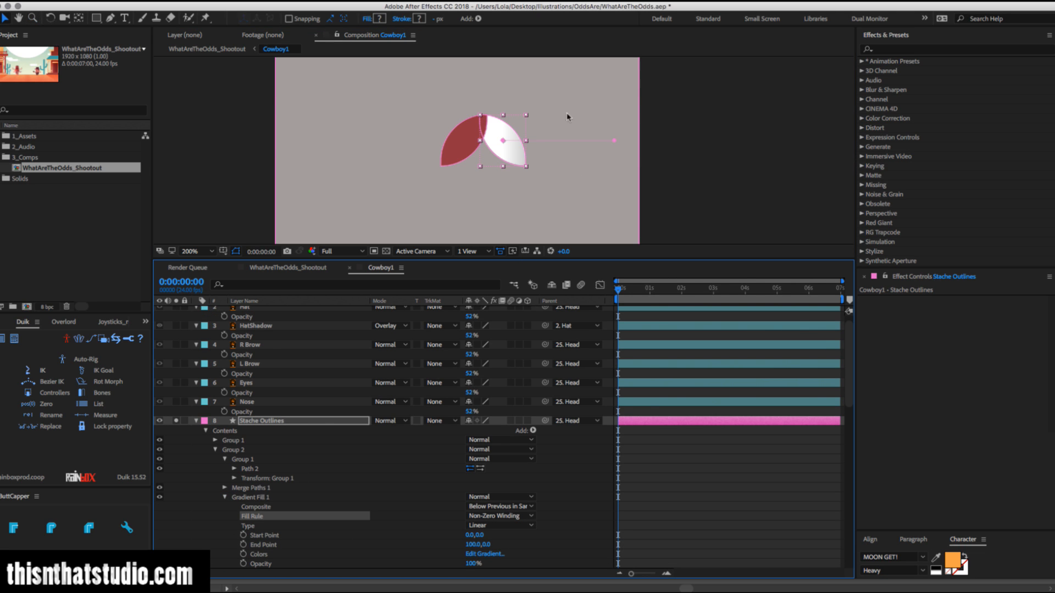
{"action": "left_click_drag", "start_coordinate": [502, 140], "coordinate": [482, 117]}
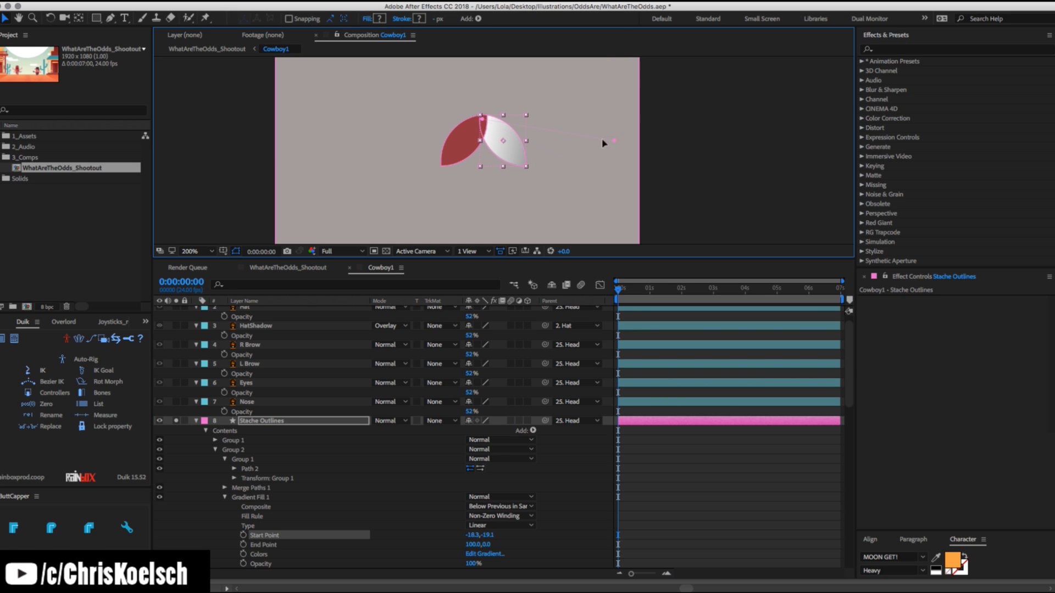
{"action": "left_click_drag", "start_coordinate": [614, 141], "coordinate": [533, 165]}
{"action": "scroll", "coordinate": [519, 157], "scroll_direction": "down", "scroll_amount": 1}
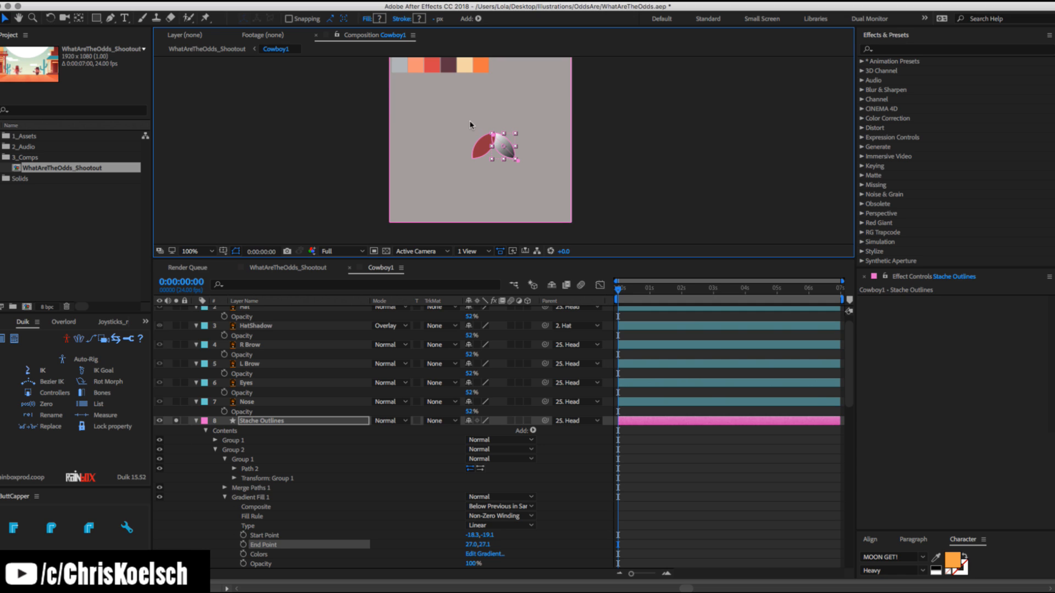
{"action": "left_click_drag", "start_coordinate": [470, 124], "coordinate": [440, 172]}
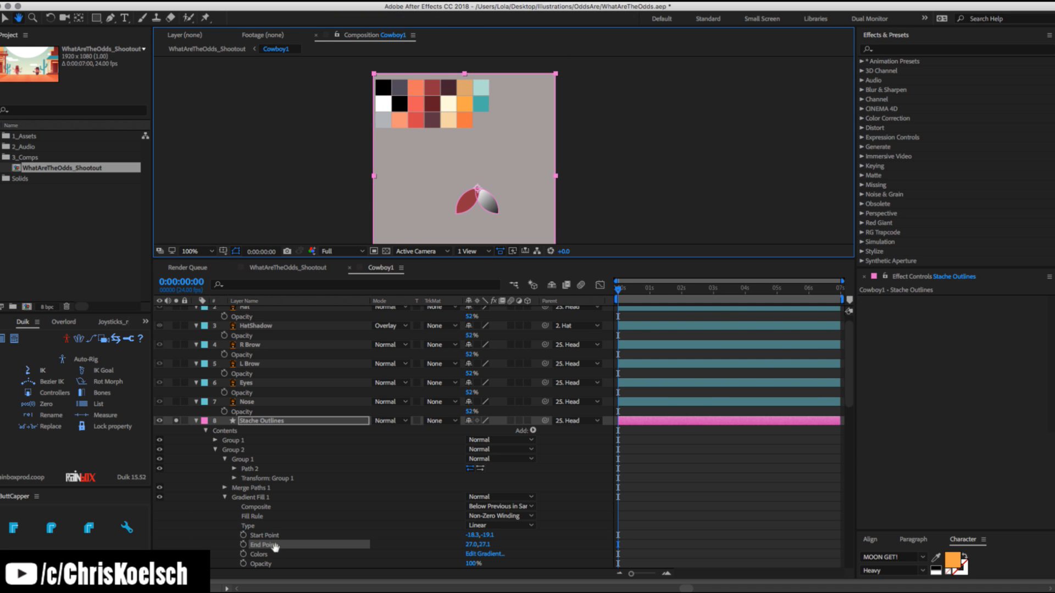
{"action": "key", "text": "v"}
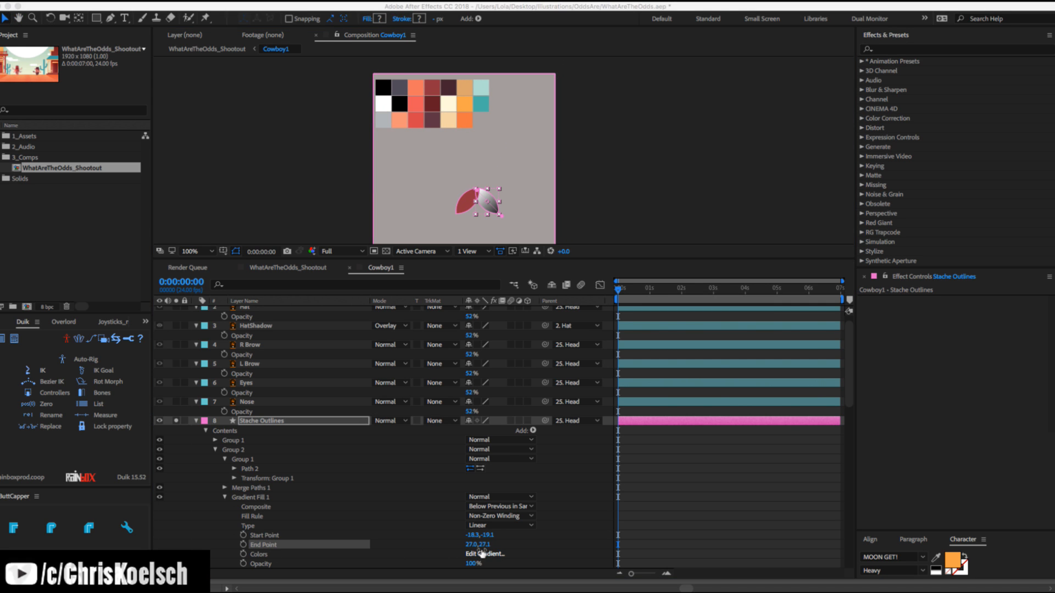
Open the gradient colors for editing and sample the dark plum swatch 46222F for the starting color stop.
{"action": "left_click", "coordinate": [485, 554]}
{"action": "left_click_drag", "start_coordinate": [220, 205], "coordinate": [194, 72]}
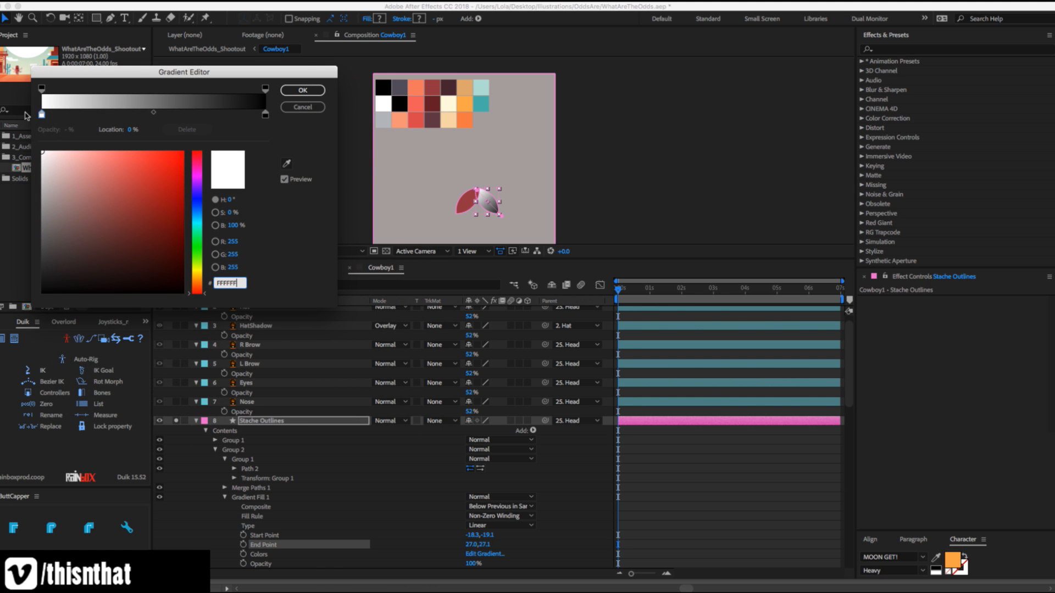
{"action": "left_click", "coordinate": [42, 115]}
{"action": "left_click", "coordinate": [286, 163]}
{"action": "left_click", "coordinate": [283, 170]}
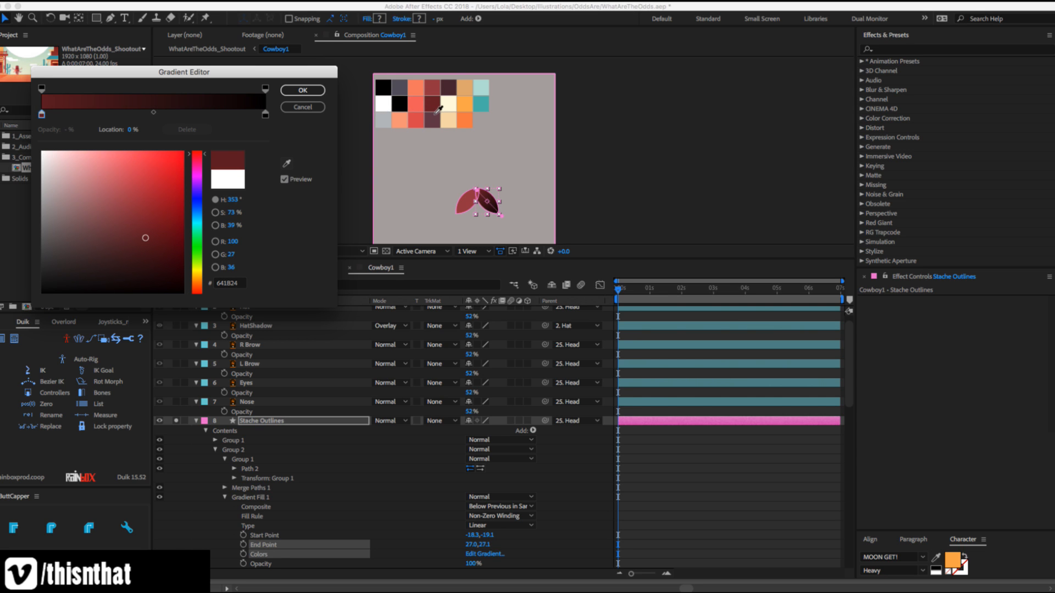
{"action": "left_click", "coordinate": [449, 93]}
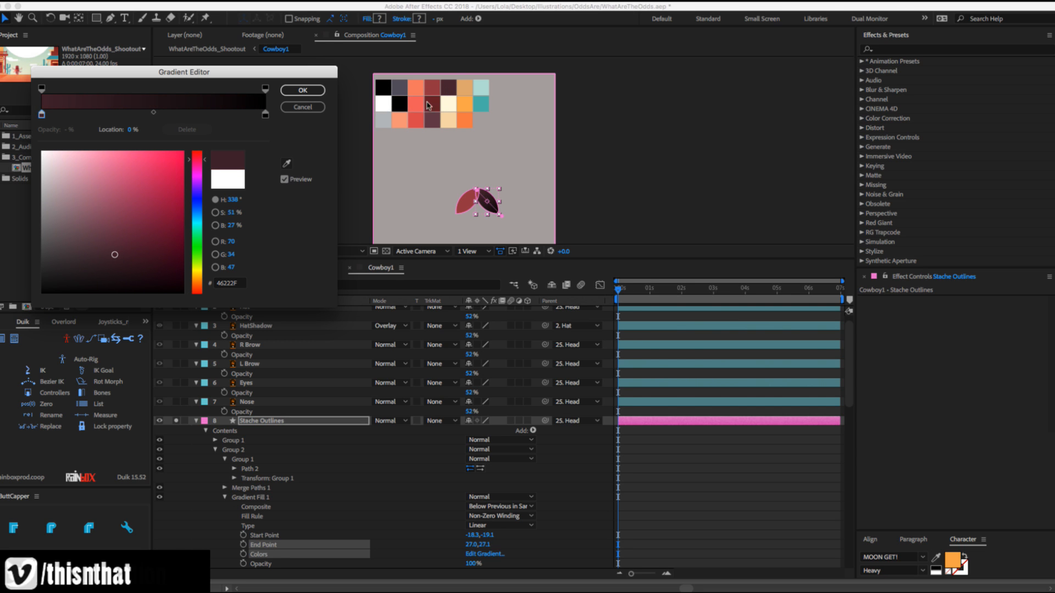
Sample the red swatch 94343E for the ending color stop and shift the gradient midpoint to 34.1%.
{"action": "left_click", "coordinate": [265, 114]}
{"action": "left_click", "coordinate": [287, 164]}
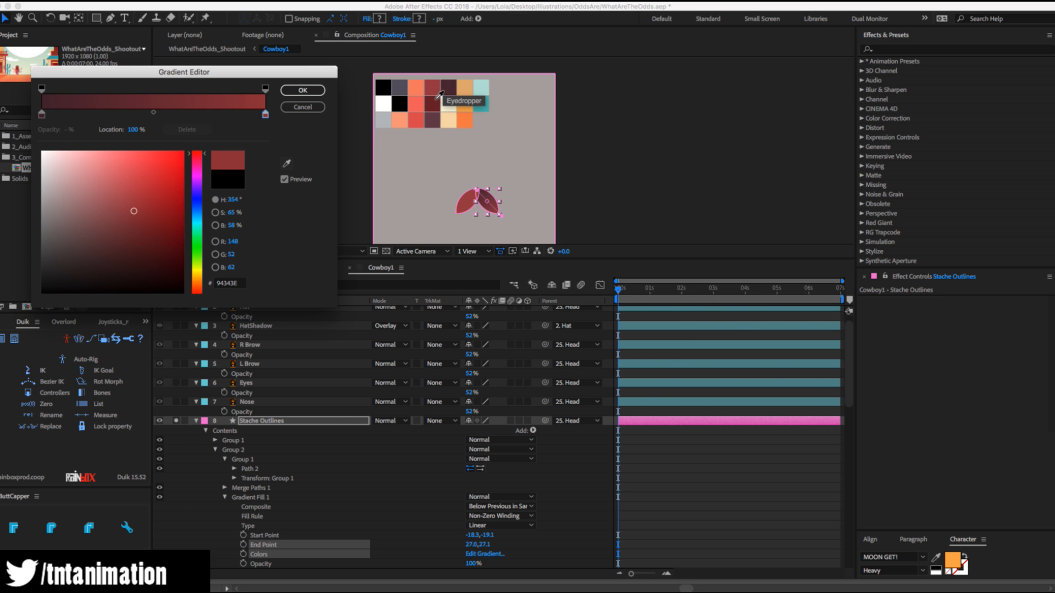
{"action": "left_click", "coordinate": [437, 96]}
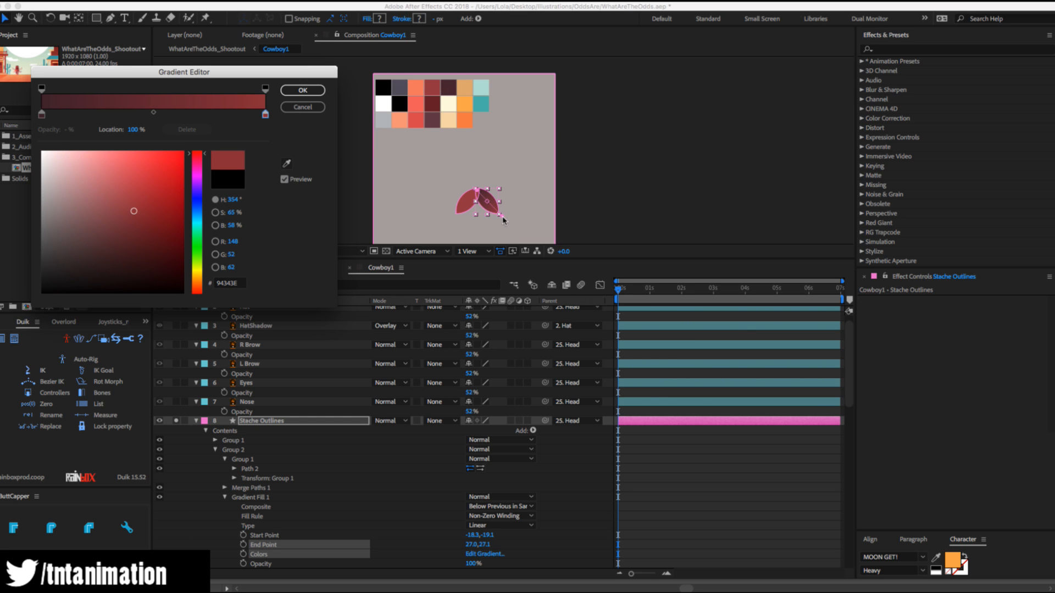
{"action": "left_click_drag", "start_coordinate": [153, 112], "coordinate": [120, 115]}
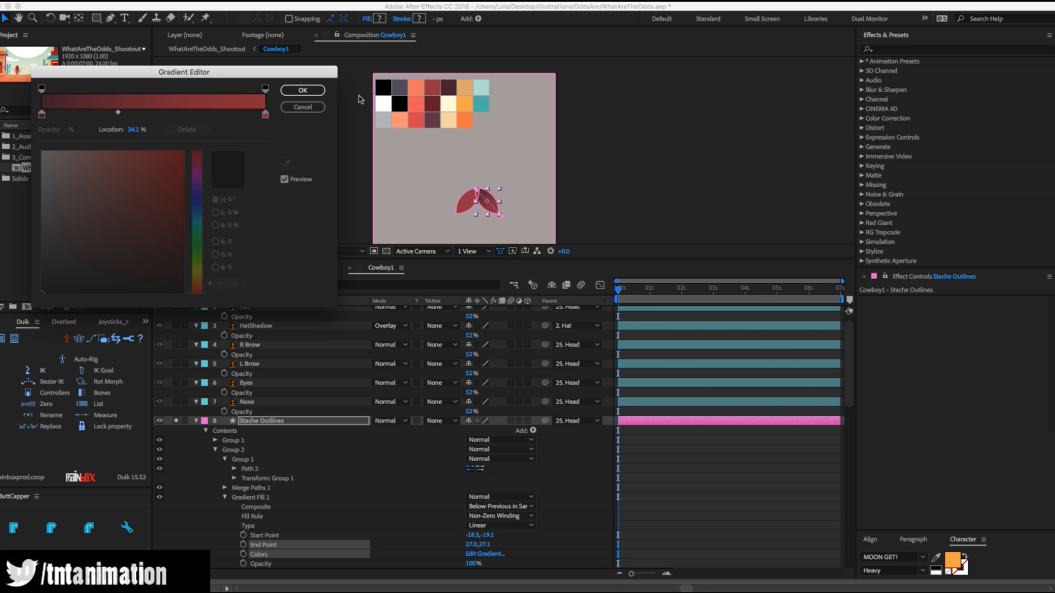
{"action": "left_click", "coordinate": [302, 90]}
Move the gradient's start point out to about -26.2, -27.4 and collapse the Stache Outlines layer.
{"action": "left_click_drag", "start_coordinate": [479, 187], "coordinate": [476, 185]}
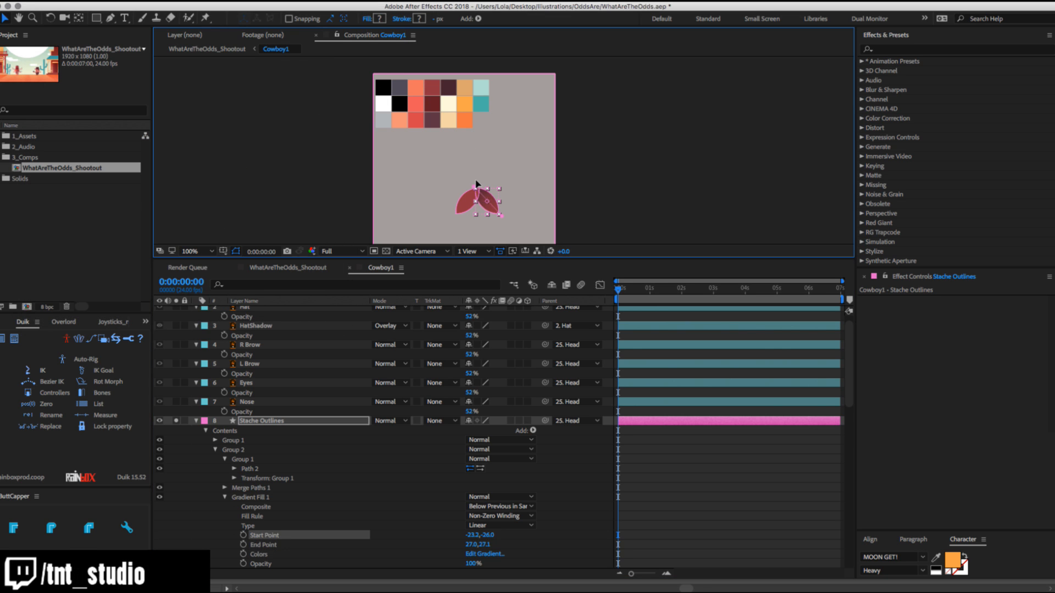
{"action": "left_click", "coordinate": [248, 427]}
{"action": "left_click", "coordinate": [231, 450]}
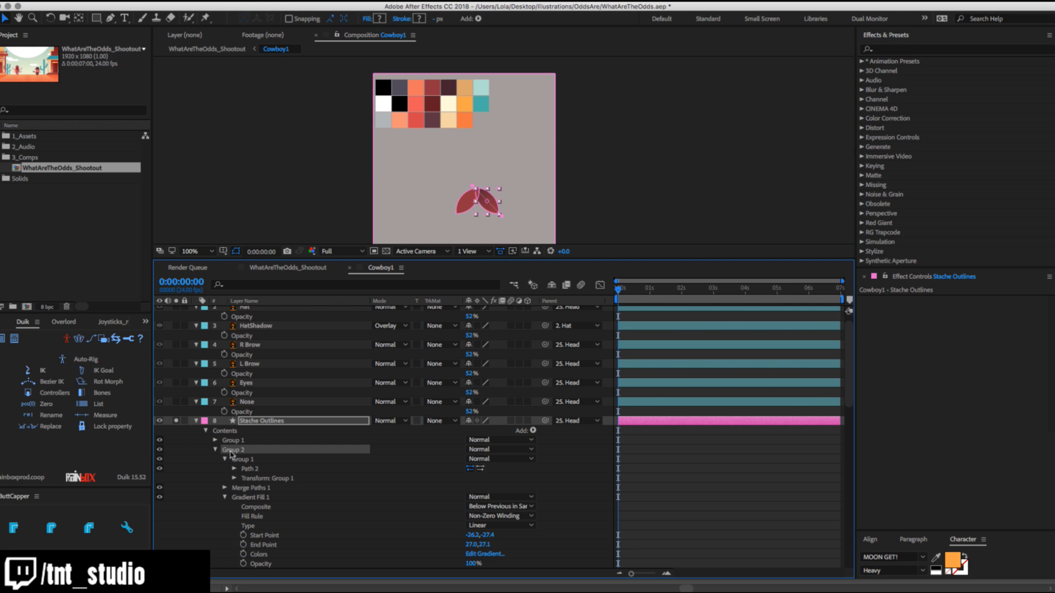
{"action": "left_click", "coordinate": [196, 421]}
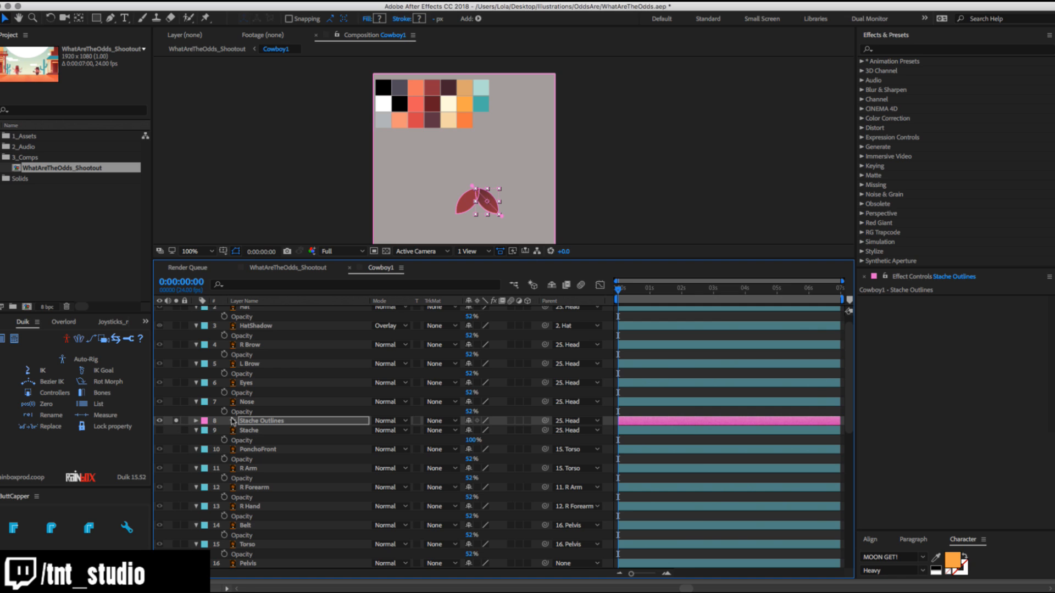
Duplicate the Stache Outlines layer and rename the original Stache.
{"action": "left_click", "coordinate": [261, 421]}
{"action": "key", "text": "super+d"}
{"action": "left_click", "coordinate": [266, 431]}
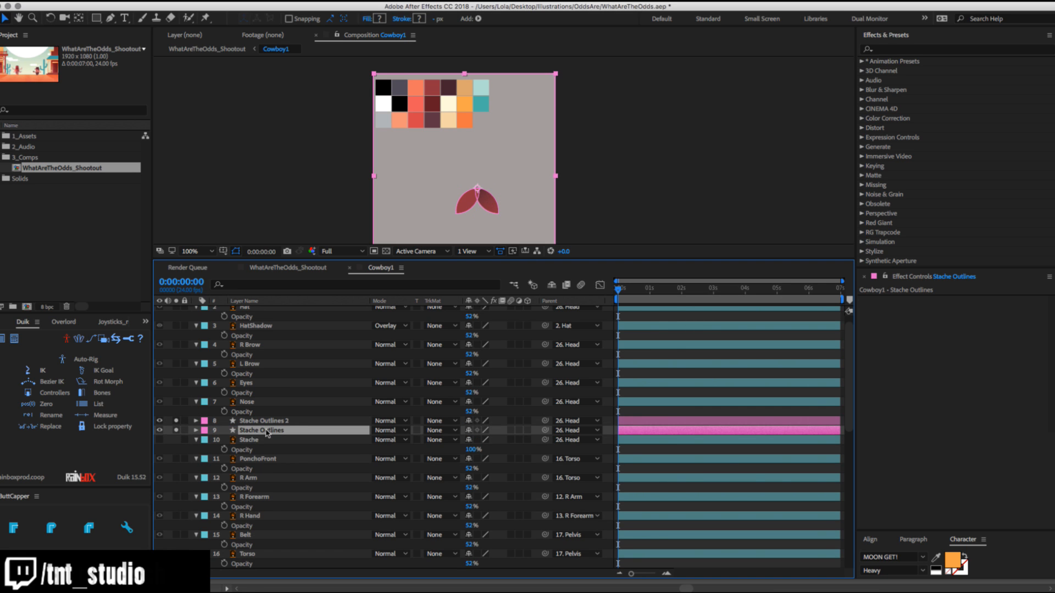
{"action": "key", "text": "Return"}
{"action": "key", "text": "alt+BackSpace"}
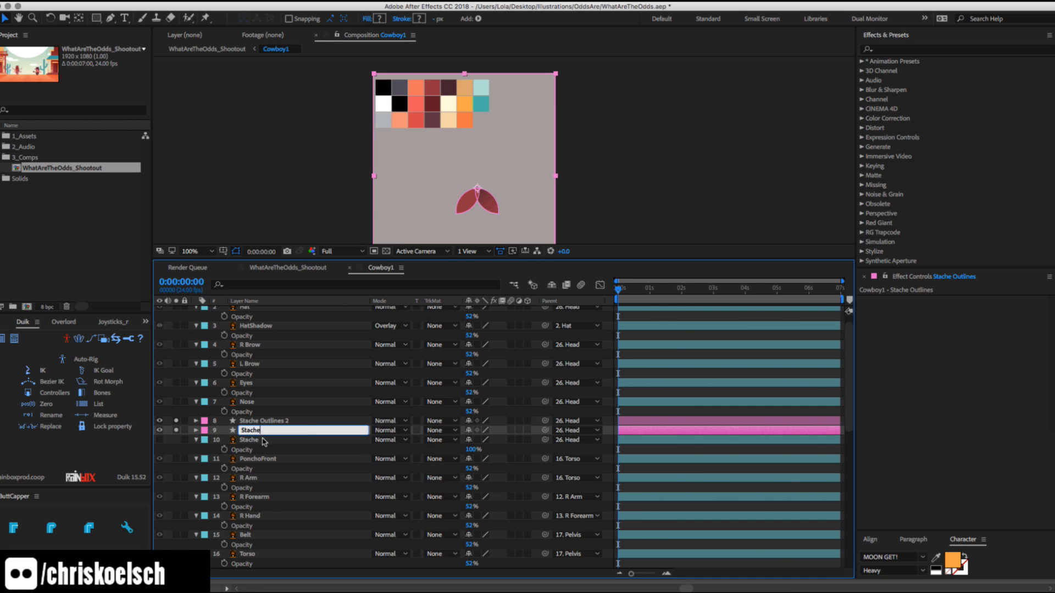
Delete the old Illustrator Stache layer above PonchoFront.
{"action": "left_click", "coordinate": [263, 441]}
{"action": "key", "text": "Return"}
{"action": "key", "text": "Right"}
{"action": "key", "text": "Return"}
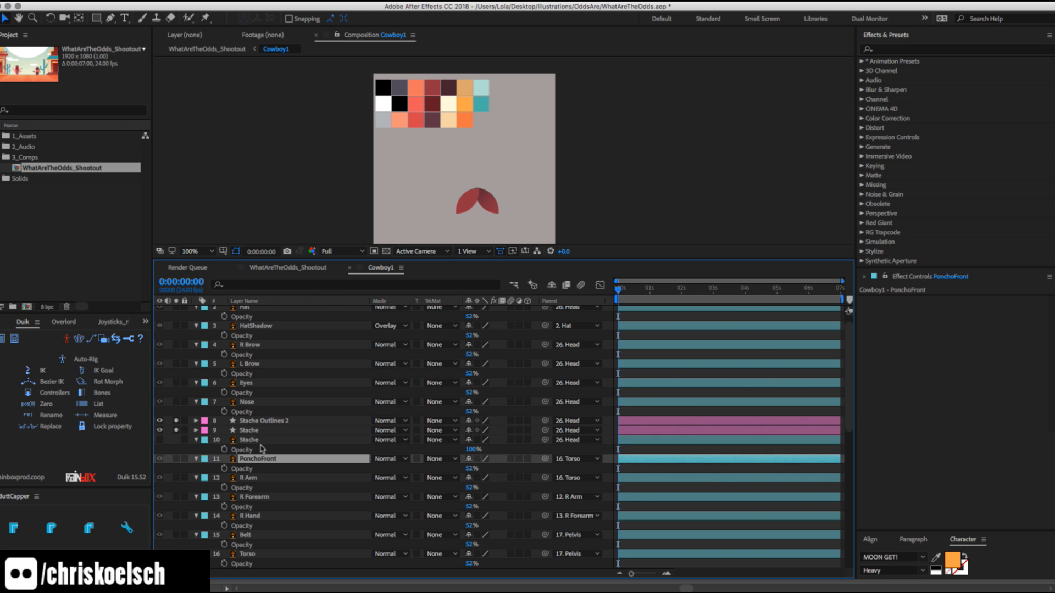
{"action": "key", "text": "Delete"}
Rename the duplicated outlines layer Stache2 and turn off solo for both mustache layers.
{"action": "left_click", "coordinate": [273, 422]}
{"action": "key", "text": "Return"}
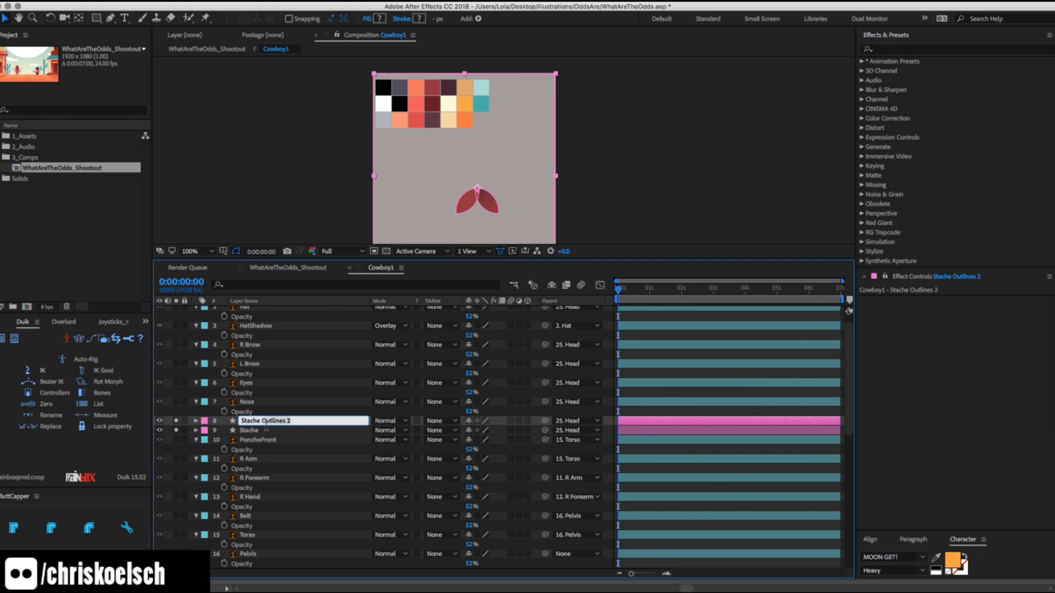
{"action": "type", "text": "2"}
{"action": "left_click", "coordinate": [271, 432]}
{"action": "left_click_drag", "start_coordinate": [176, 420], "coordinate": [176, 431]}
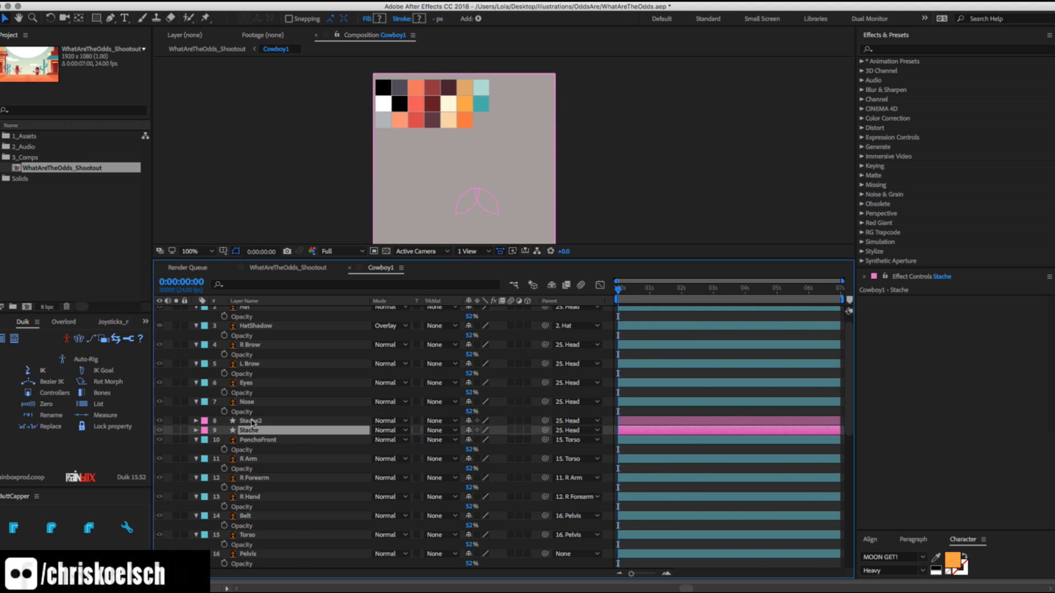
Set the label color of the Stache and Stache2 layers to Light Blue.
{"action": "left_click", "coordinate": [233, 420], "text": "shift"}
{"action": "left_click", "coordinate": [204, 421]}
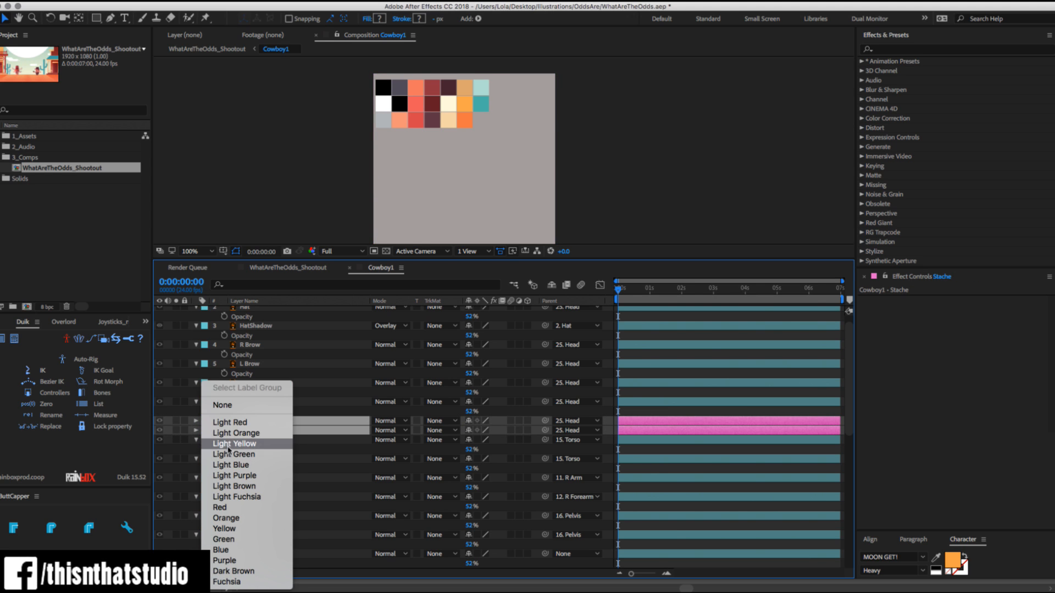
{"action": "left_click", "coordinate": [235, 465]}
Turn off solo for the Swatches layer and hide it.
{"action": "scroll", "coordinate": [269, 514], "scroll_direction": "up", "scroll_amount": 1}
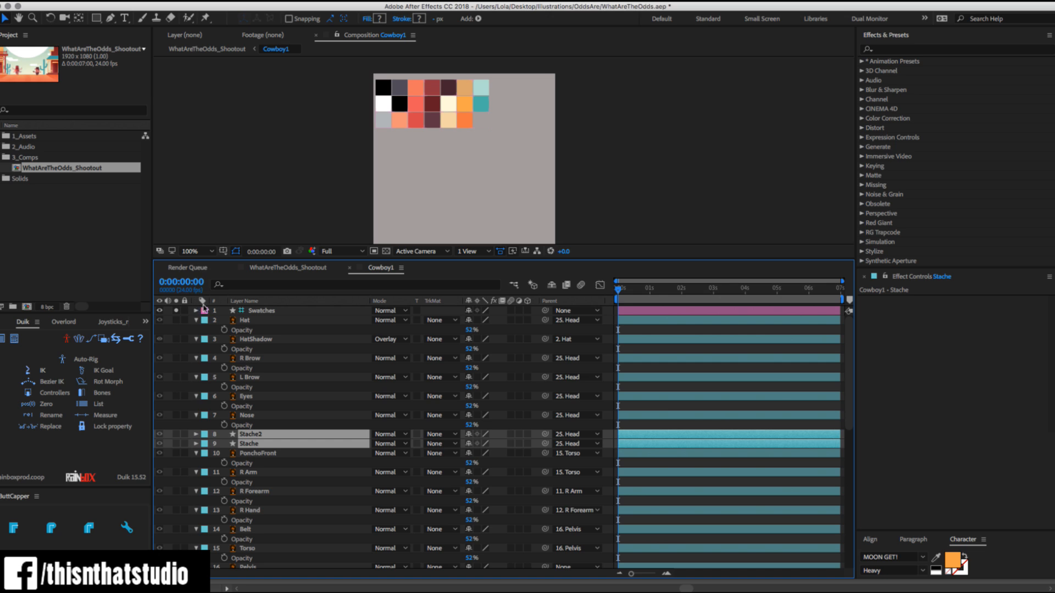
{"action": "left_click", "coordinate": [177, 311]}
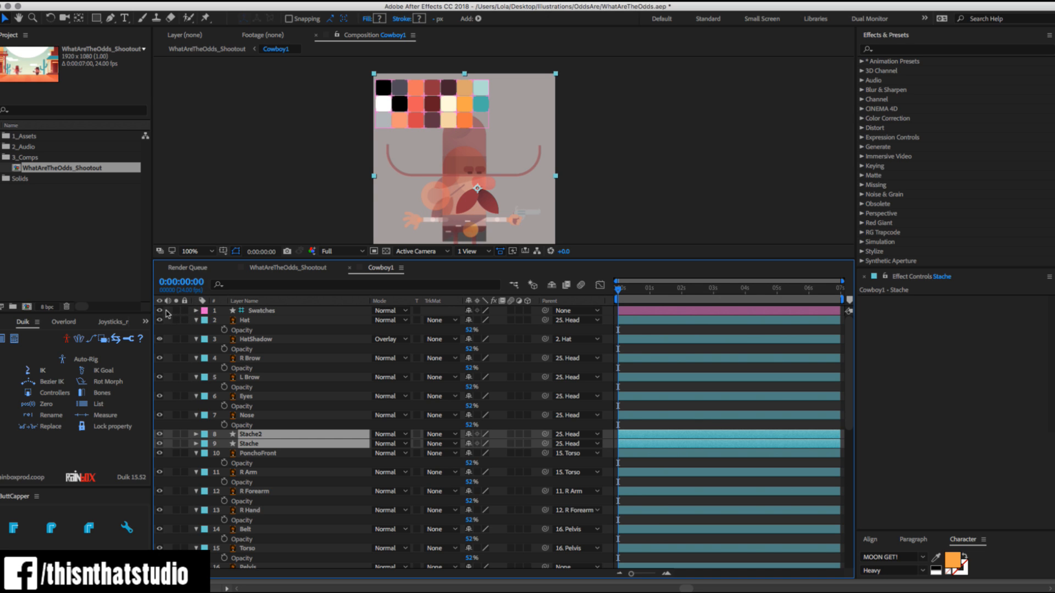
{"action": "left_click", "coordinate": [160, 311]}
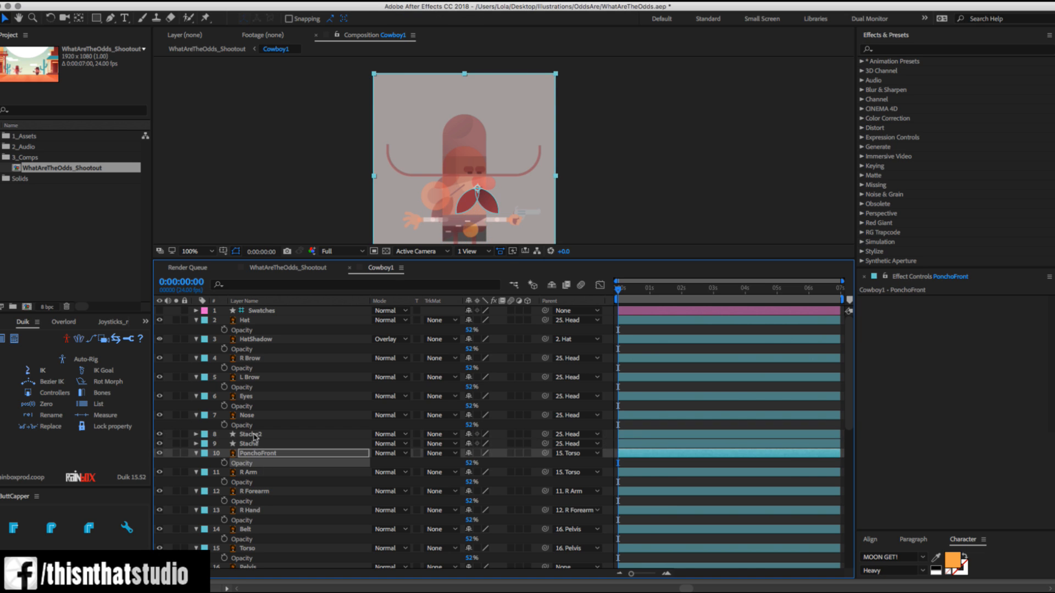
Expand the Stache layer's first Group 1 and its nested Group 1 to expose the individual paths.
{"action": "left_click", "coordinate": [264, 434]}
{"action": "key", "text": "z"}
{"action": "left_click", "coordinate": [489, 208]}
{"action": "key", "text": "v"}
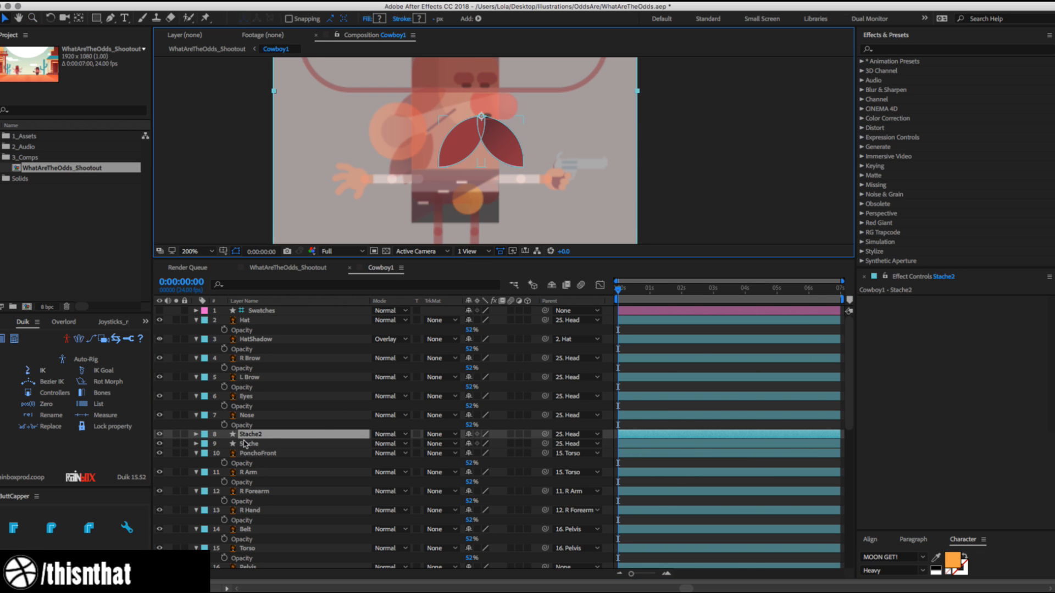
{"action": "left_click", "coordinate": [245, 444]}
{"action": "left_click", "coordinate": [197, 444]}
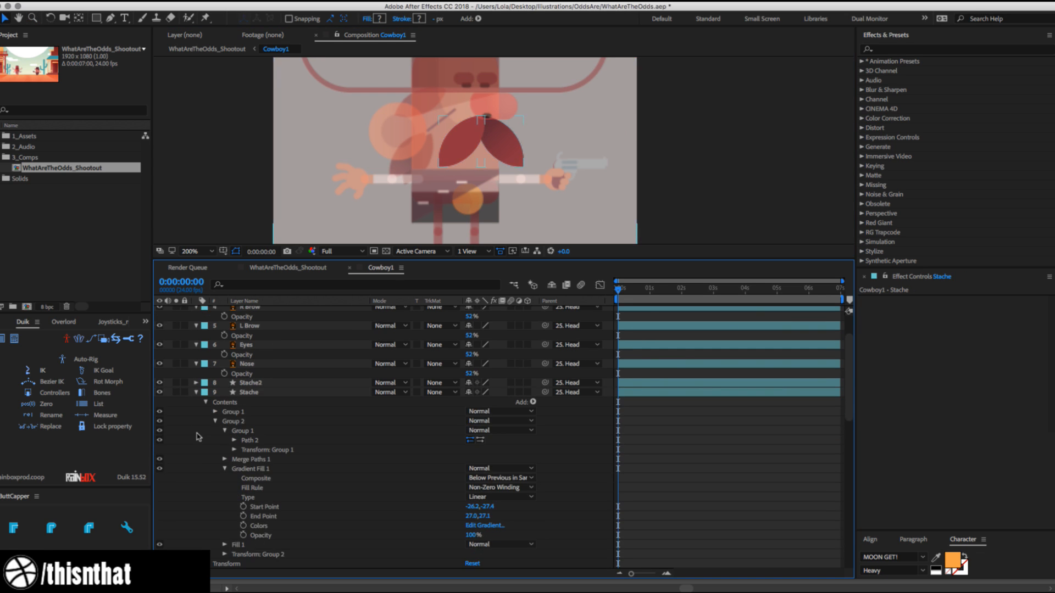
{"action": "left_click", "coordinate": [216, 413]}
{"action": "left_click", "coordinate": [239, 433]}
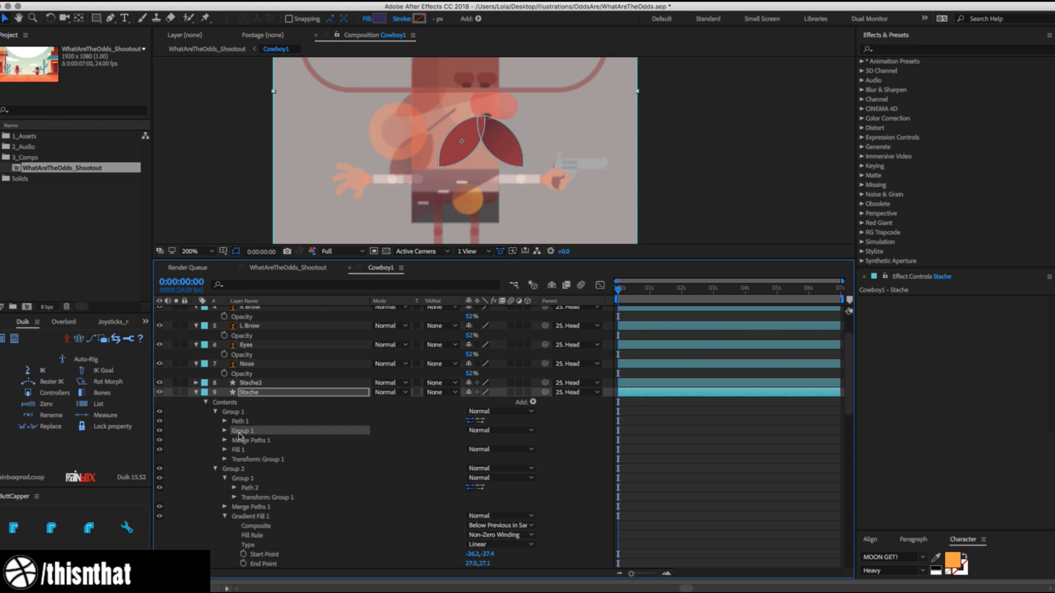
{"action": "left_click", "coordinate": [225, 432]}
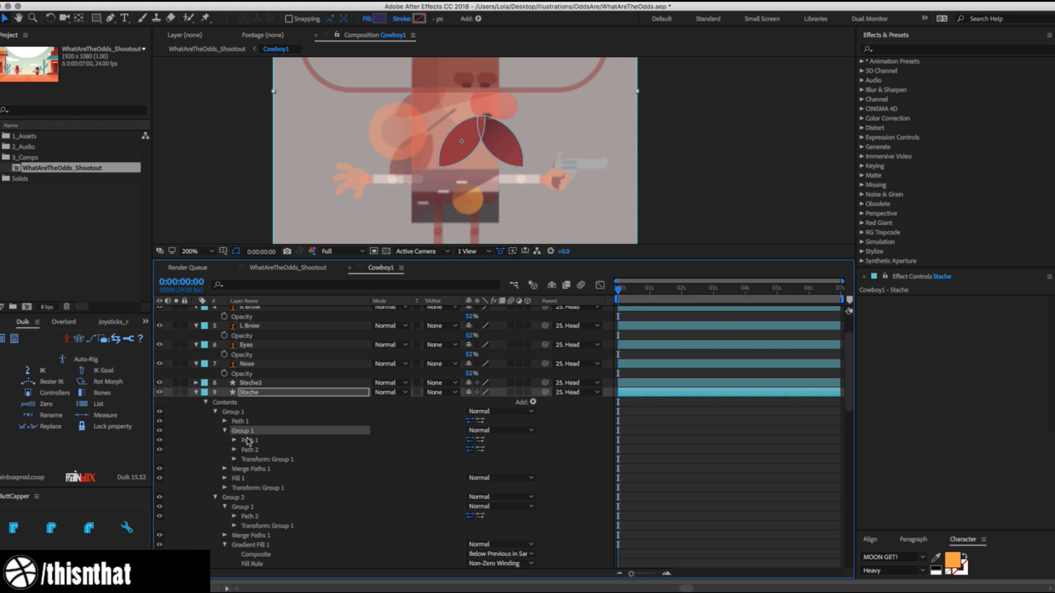
{"action": "left_click", "coordinate": [250, 450]}
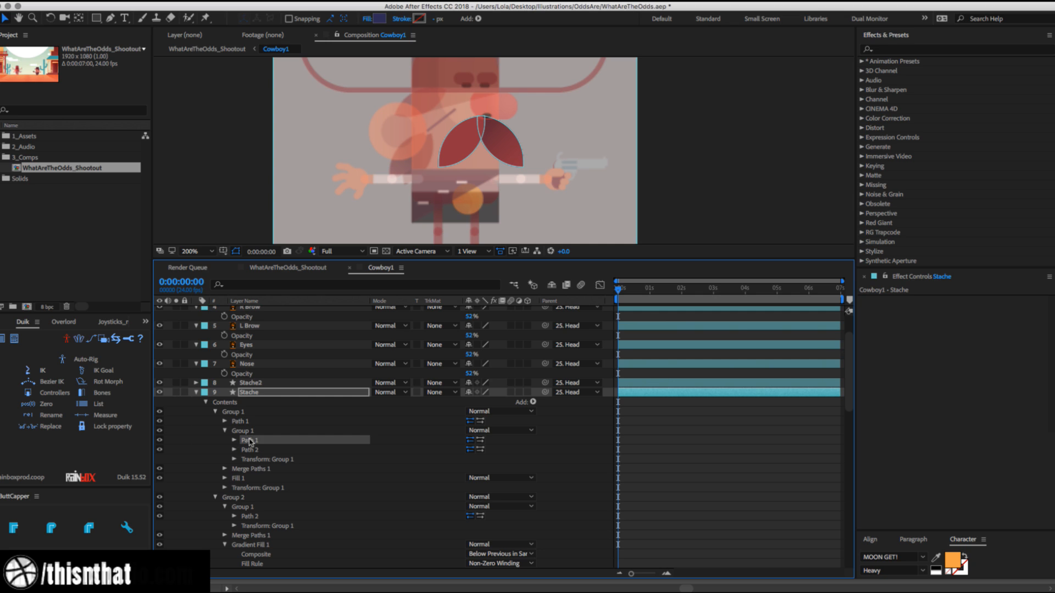
Try deleting Path 1 directly inside the Stache layer's first Group 1, and undo the deletion.
{"action": "left_click", "coordinate": [245, 421]}
{"action": "key", "text": "Delete"}
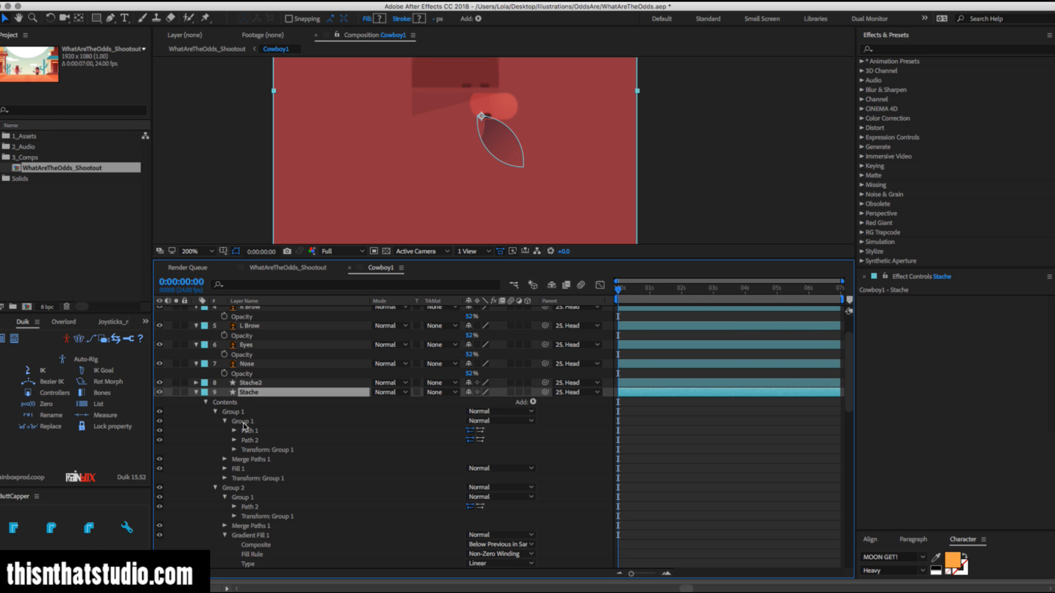
{"action": "key", "text": "cmd+z"}
Delete the nested Path 1 and the Merge Paths 1 operator from the Stache layer's first Group 1.
{"action": "left_click", "coordinate": [252, 440]}
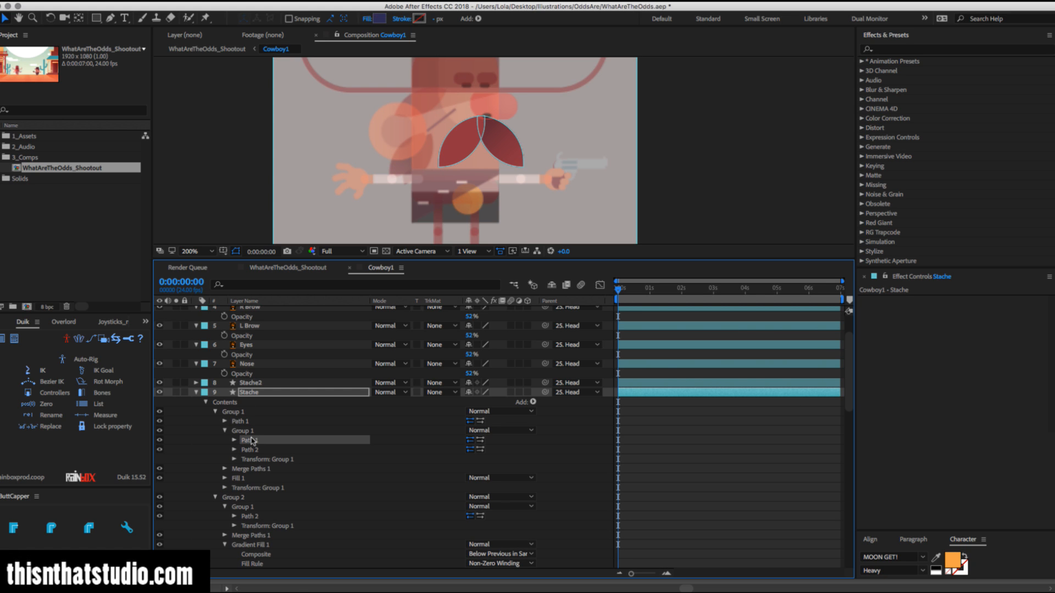
{"action": "key", "text": "Delete"}
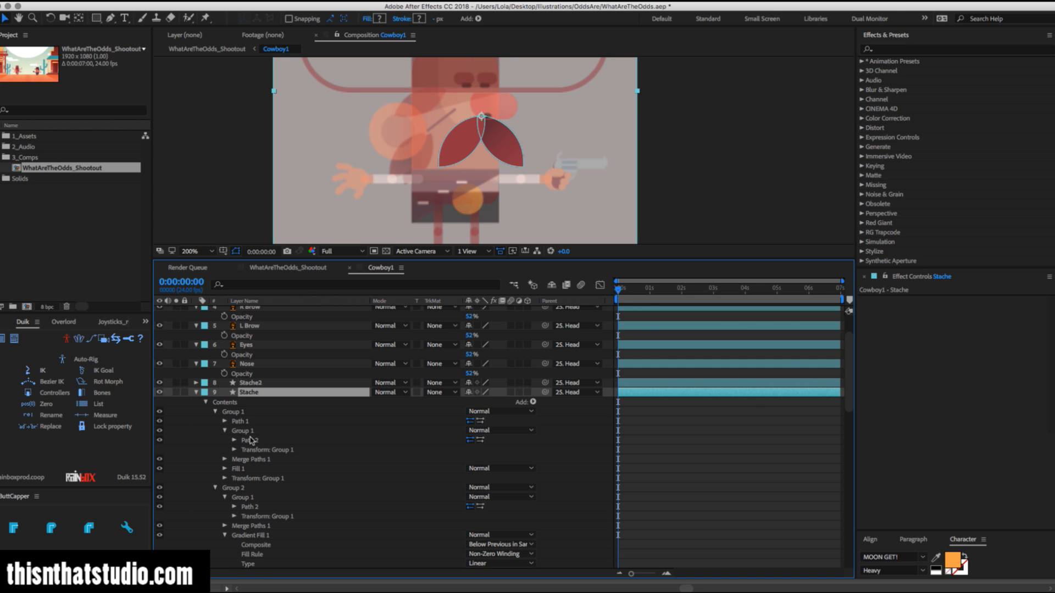
{"action": "left_click", "coordinate": [246, 421]}
{"action": "key", "text": "Delete"}
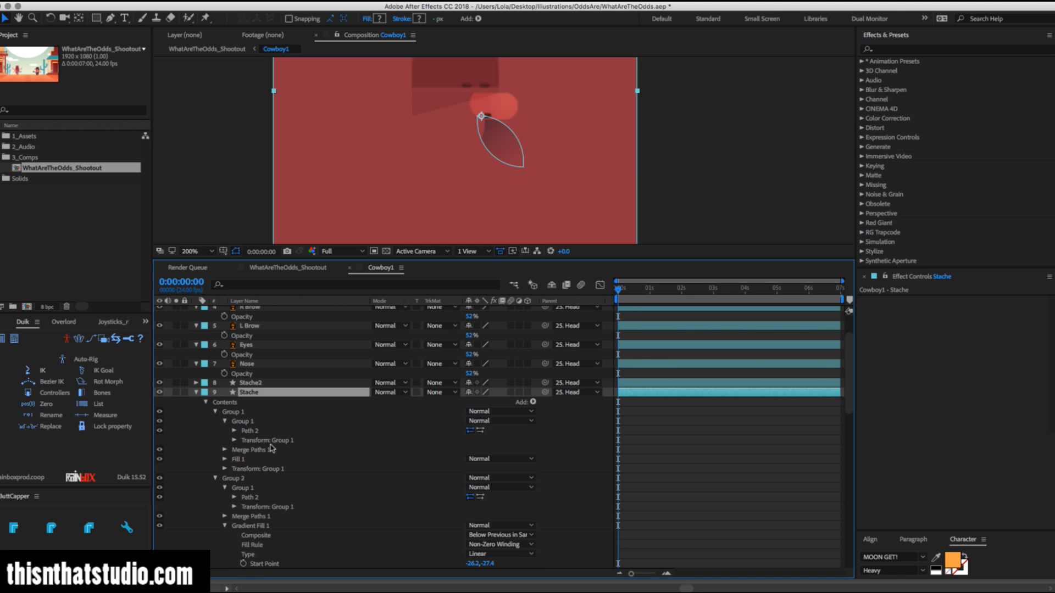
{"action": "key", "text": "cmd+z"}
{"action": "left_click", "coordinate": [254, 460]}
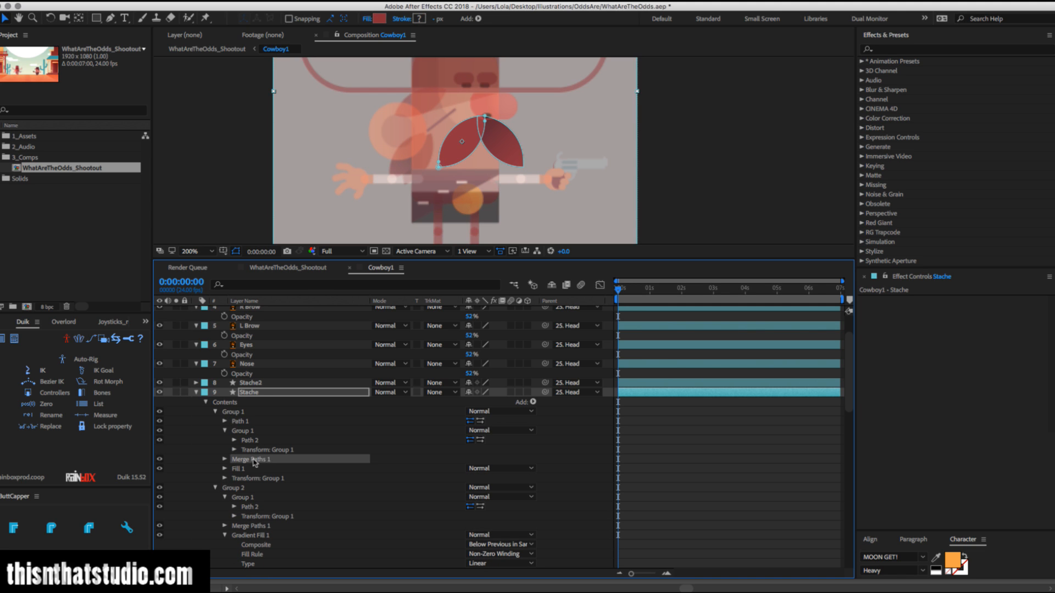
{"action": "key", "text": "Delete"}
Delete the nested Group 1 from the Stache layer's first Group 1, keeping Path 1 and Fill 1.
{"action": "left_click", "coordinate": [245, 423]}
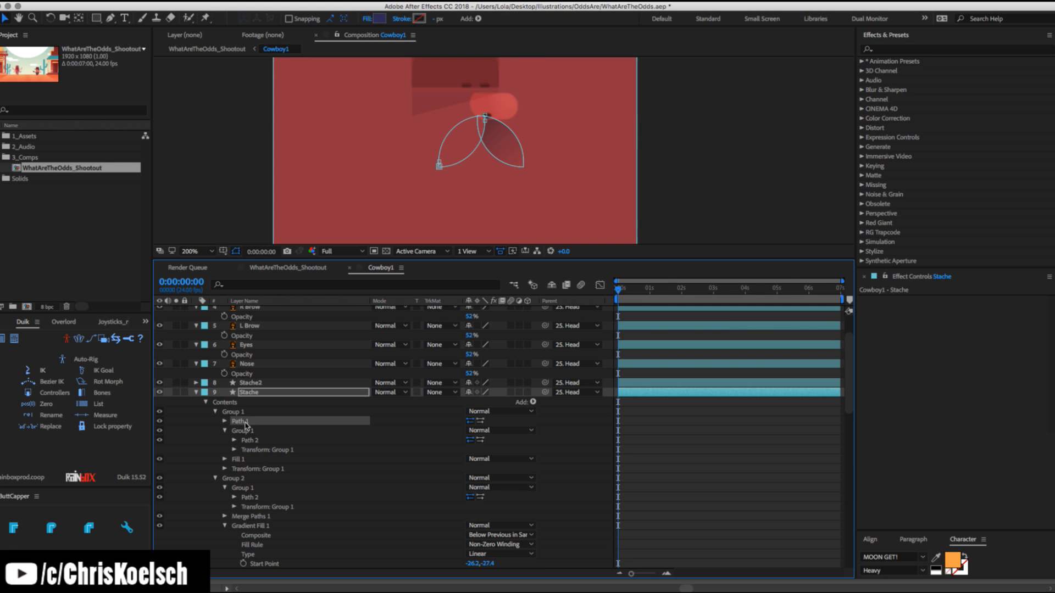
{"action": "key", "text": "Delete"}
{"action": "key", "text": "cmd+z"}
{"action": "left_click", "coordinate": [249, 431]}
{"action": "key", "text": "Delete"}
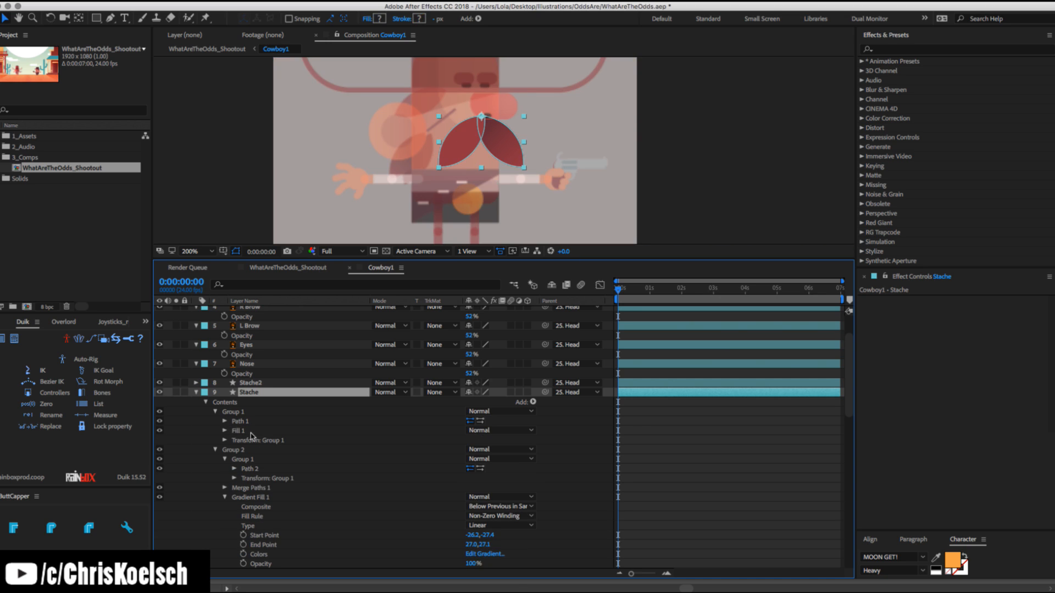
Delete Group 2 from the Stache layer and collapse the layer.
{"action": "left_click", "coordinate": [217, 412]}
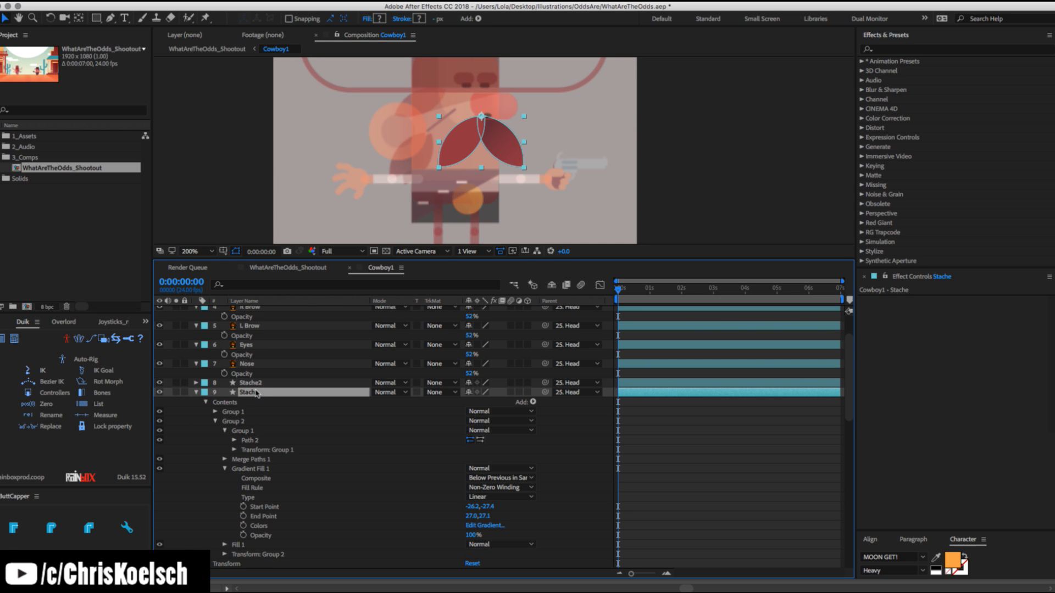
{"action": "left_click", "coordinate": [233, 413]}
{"action": "left_click", "coordinate": [237, 422]}
{"action": "key", "text": "Delete"}
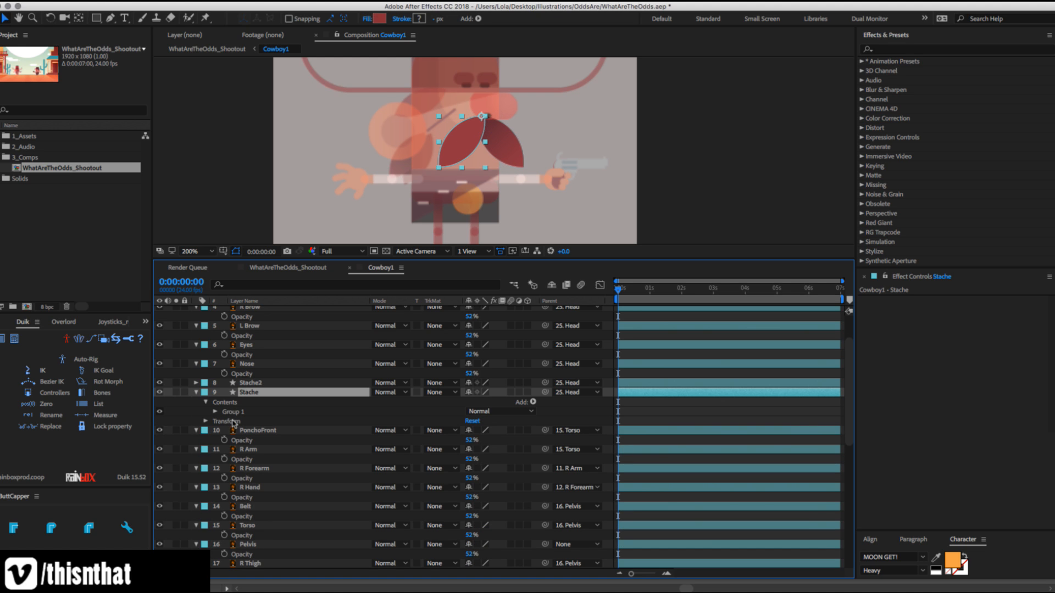
{"action": "left_click", "coordinate": [196, 392]}
Delete Group 1 from the Stache2 layer and move Stache2 one level below Stache.
{"action": "left_click", "coordinate": [196, 383]}
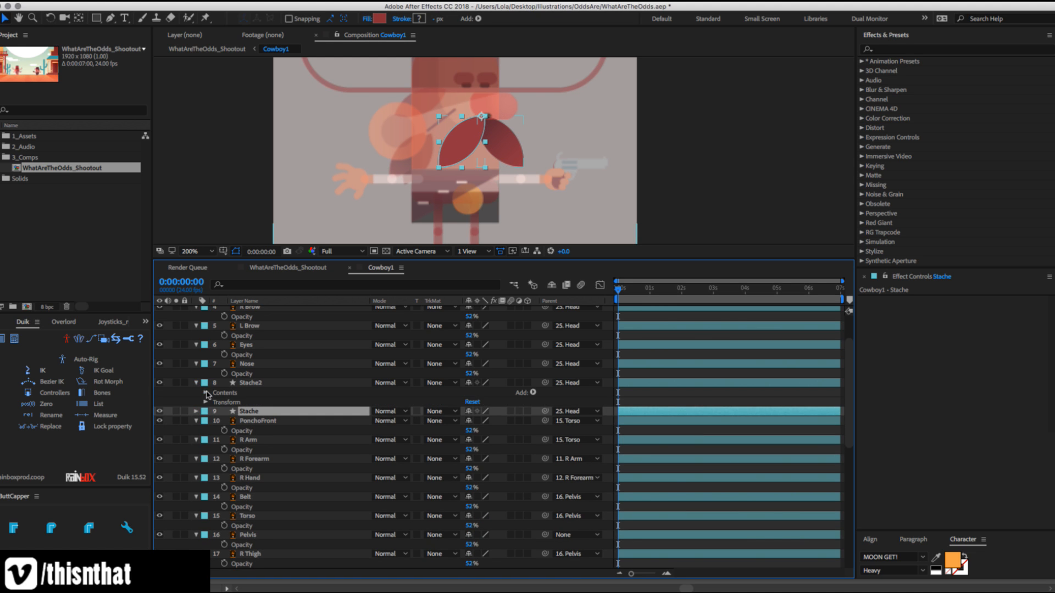
{"action": "left_click", "coordinate": [206, 393]}
{"action": "left_click", "coordinate": [238, 402]}
{"action": "left_click", "coordinate": [234, 413]}
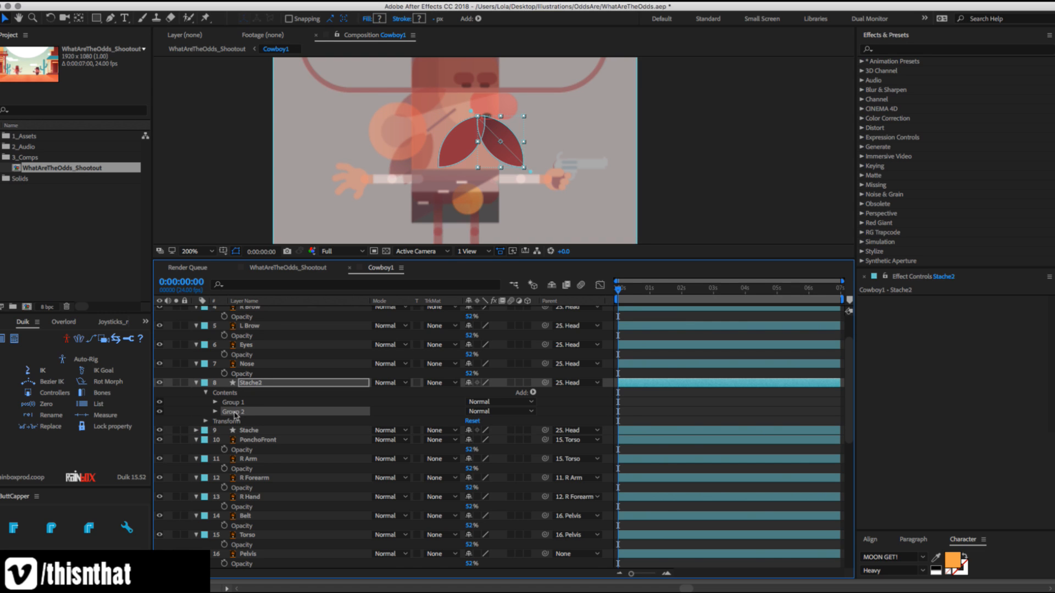
{"action": "left_click", "coordinate": [234, 405]}
{"action": "key", "text": "Delete"}
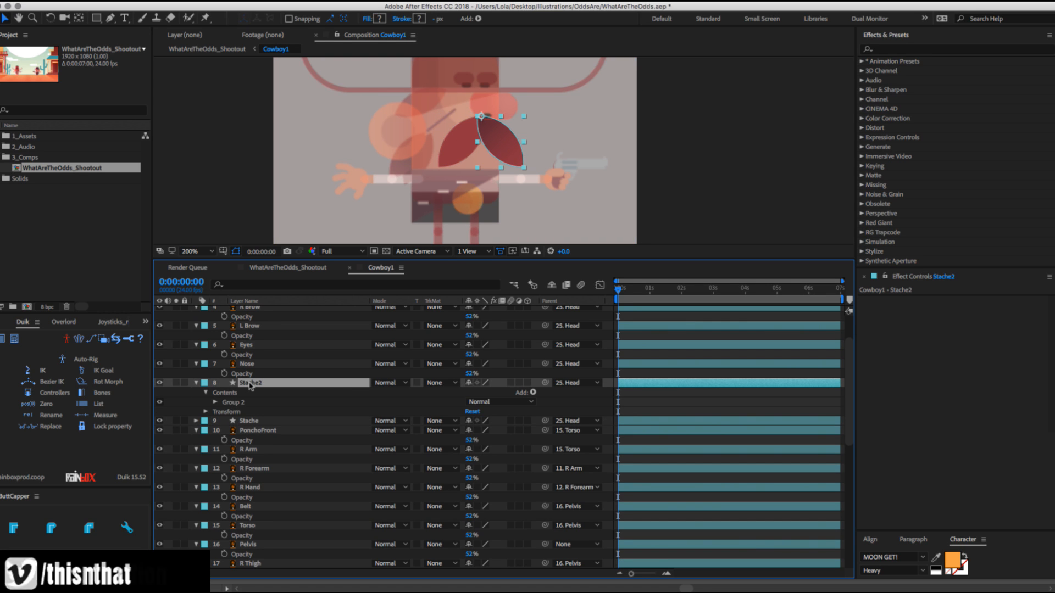
{"action": "key", "text": "super+bracketleft"}
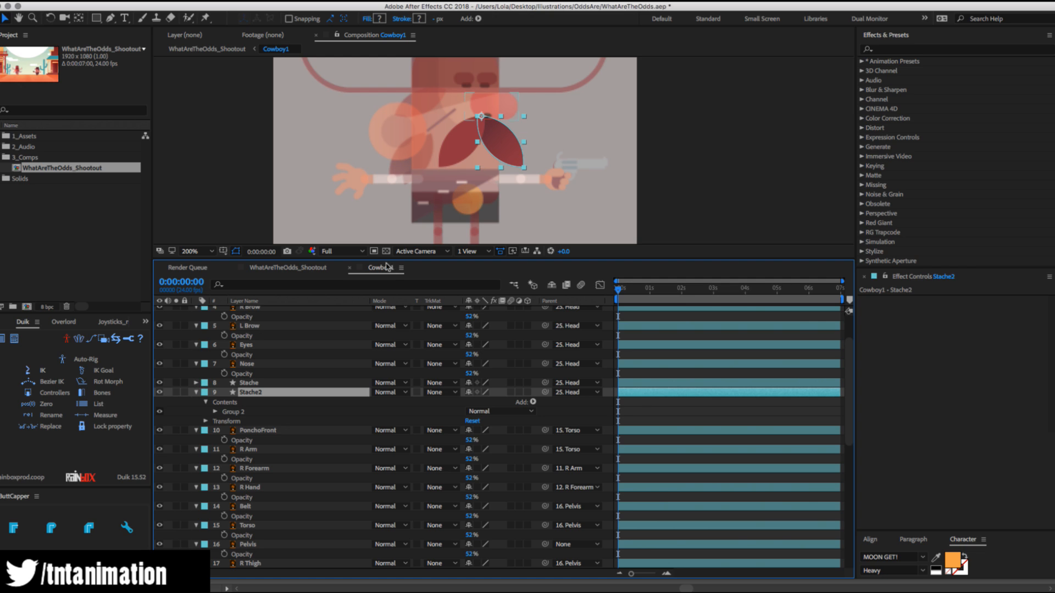
Place the Stache layer's anchor point at the inner upper tip of its mustache half, under the nose.
{"action": "key", "text": "y"}
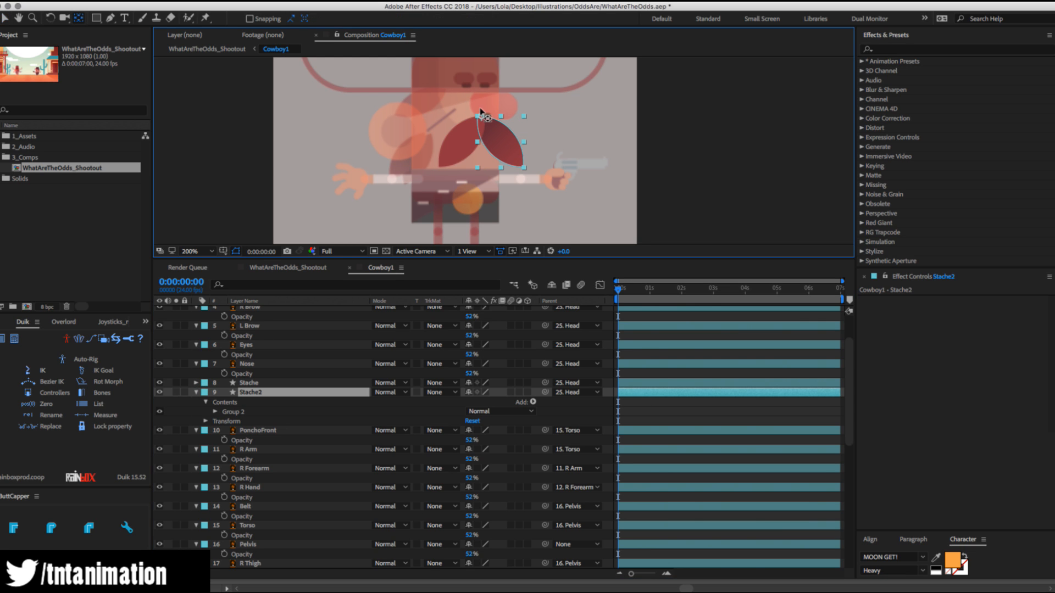
{"action": "left_click", "coordinate": [416, 131]}
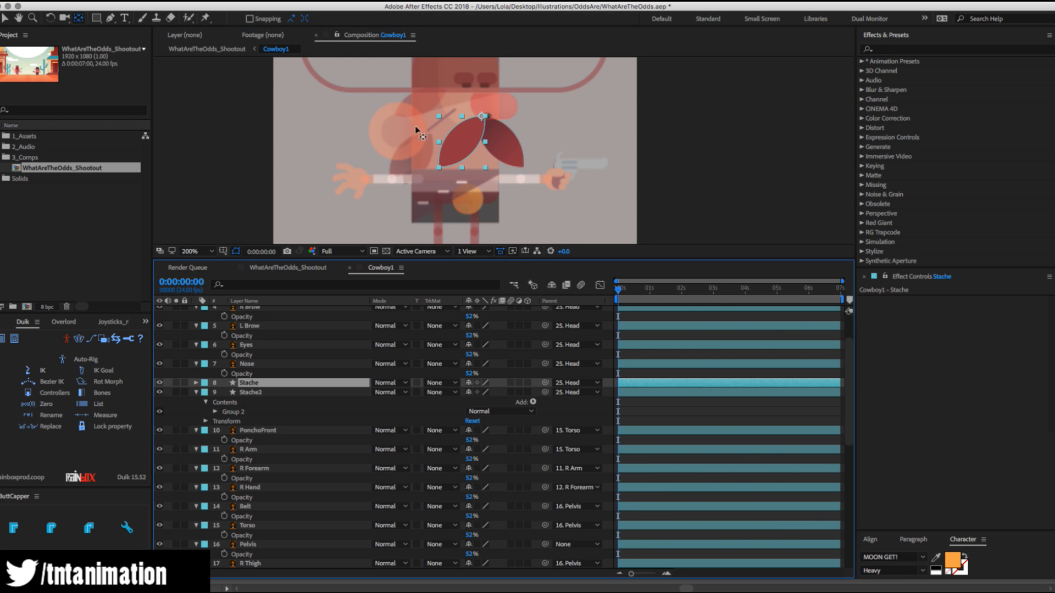
{"action": "left_click", "coordinate": [482, 114]}
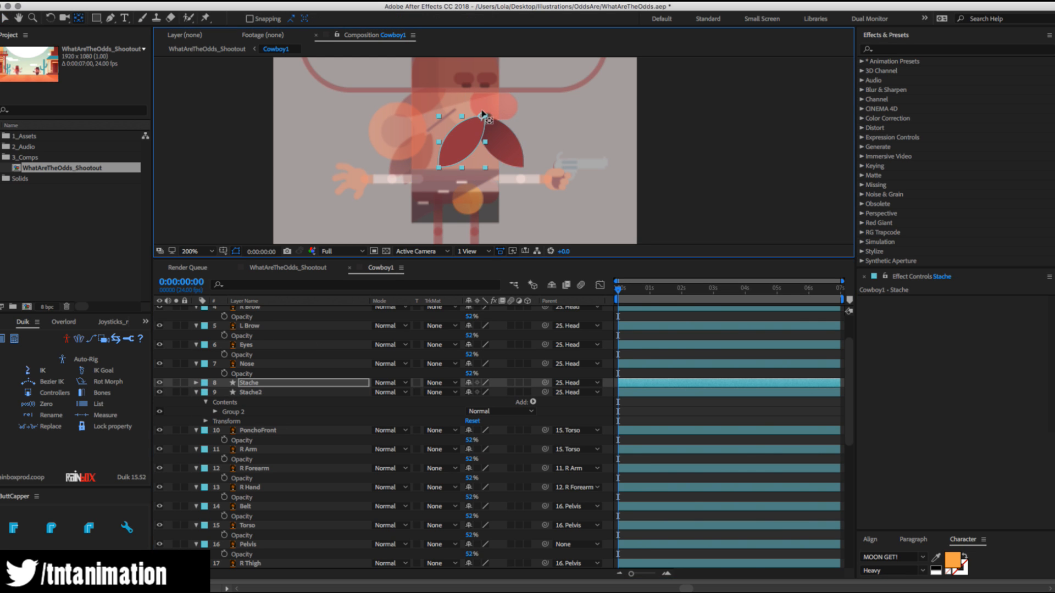
{"action": "left_click", "coordinate": [197, 394]}
{"action": "scroll", "coordinate": [277, 409], "scroll_direction": "up", "scroll_amount": 3}
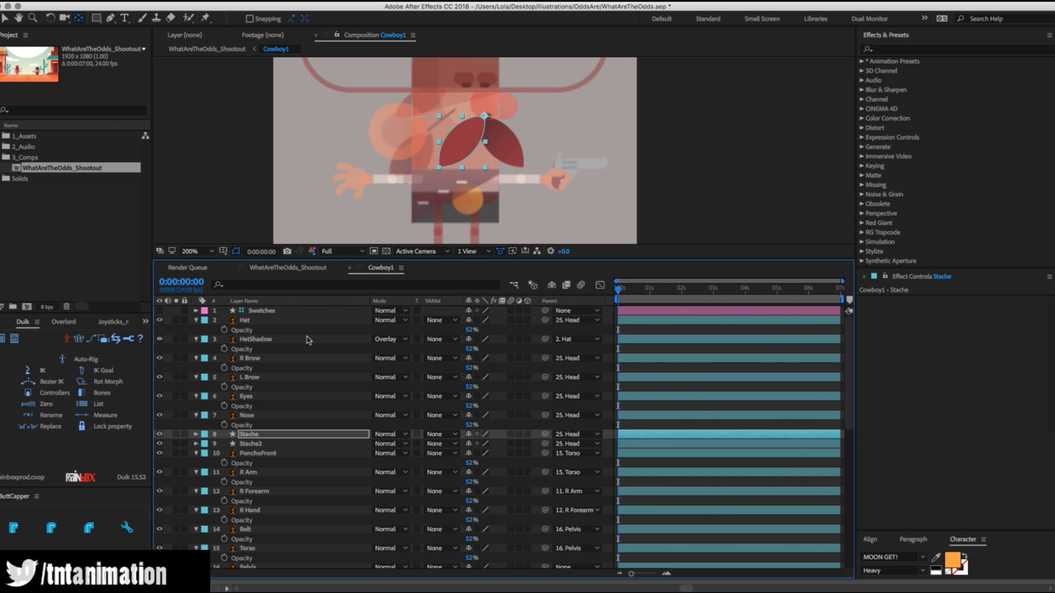
Duplicate the Hair layer.
{"action": "scroll", "coordinate": [274, 418], "scroll_direction": "down", "scroll_amount": 3}
{"action": "left_click", "coordinate": [262, 462]}
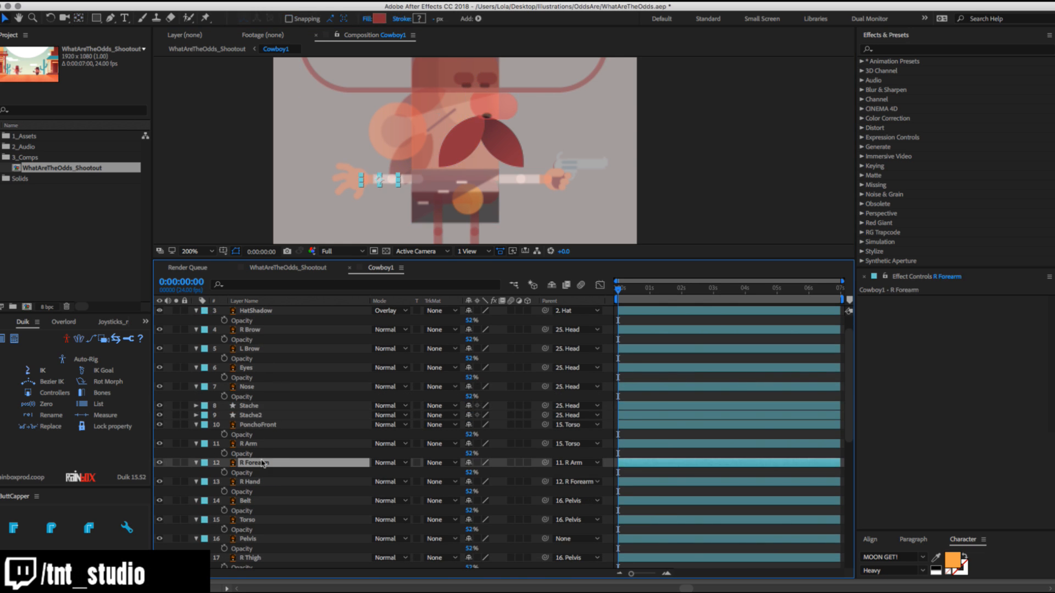
{"action": "scroll", "coordinate": [300, 483], "scroll_direction": "down", "scroll_amount": 10}
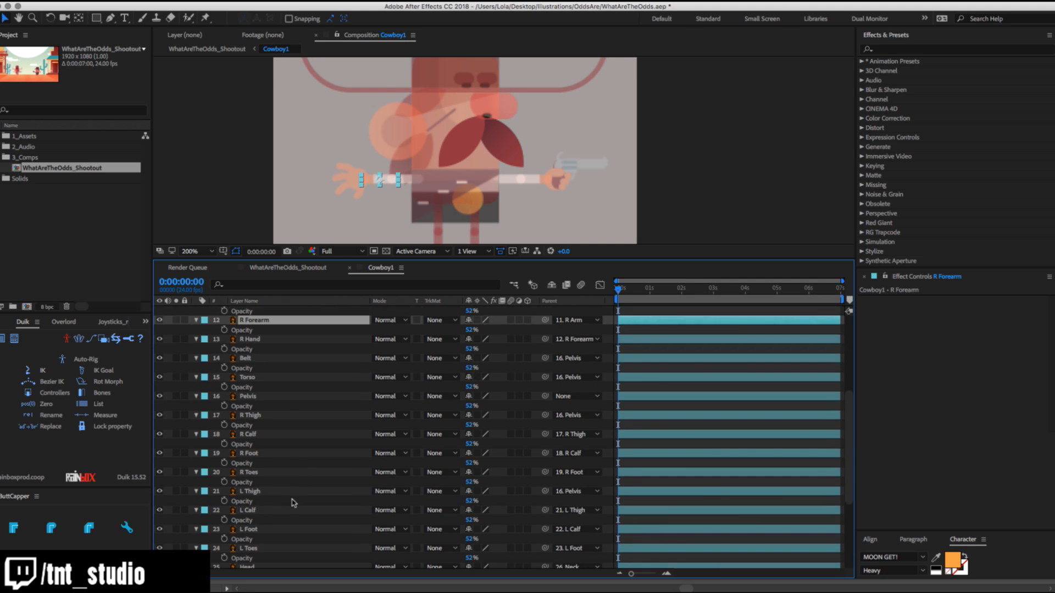
{"action": "left_click", "coordinate": [262, 558]}
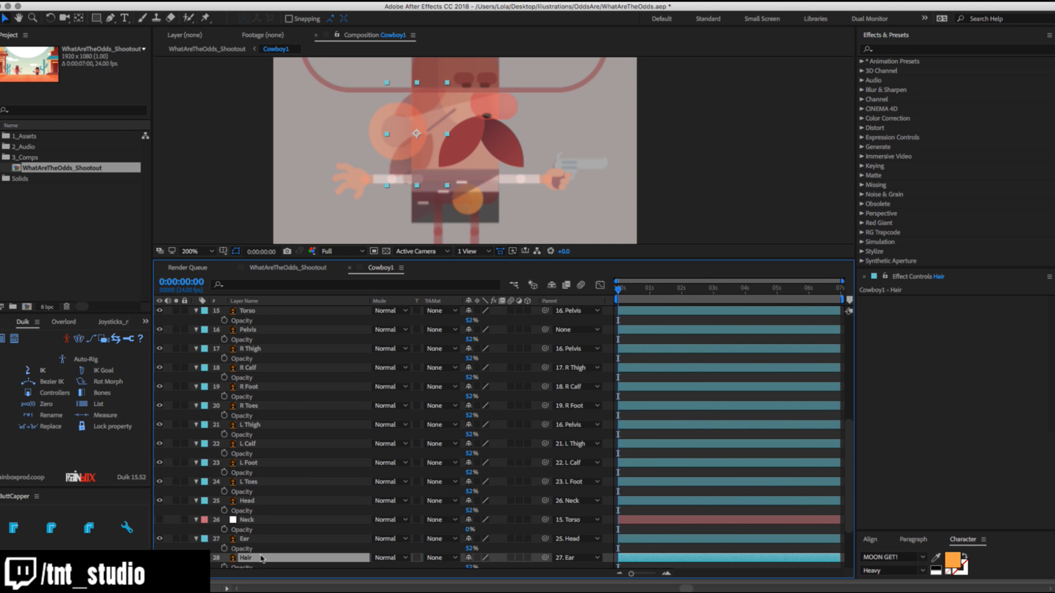
{"action": "scroll", "coordinate": [262, 556], "scroll_direction": "down", "scroll_amount": 2}
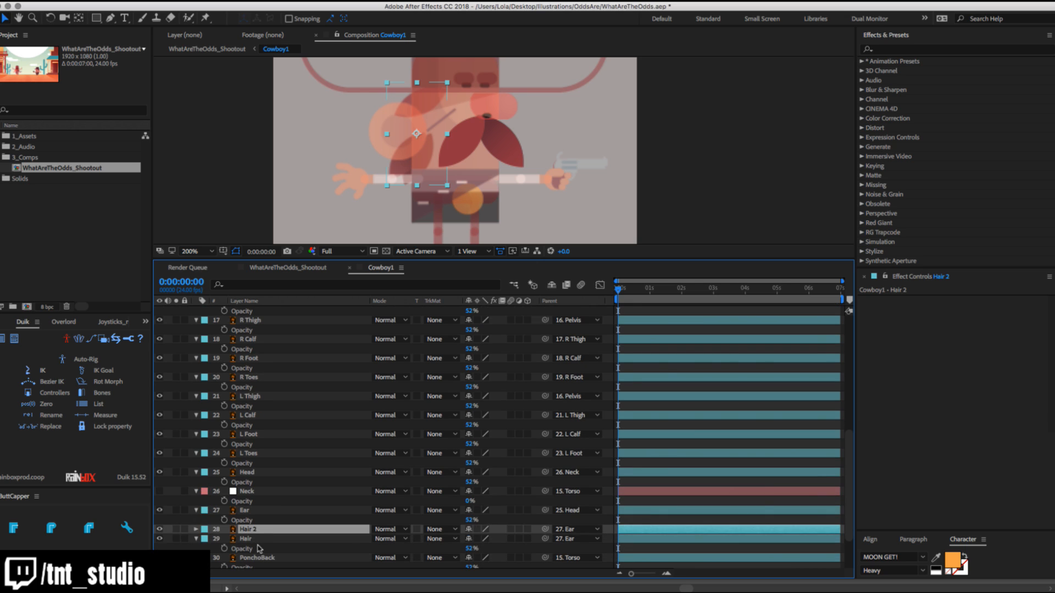
{"action": "key", "text": "ctrl+d"}
Draw a closed four-point mask with the Pen tool around the upper part of the hair on Hair 2.
{"action": "key", "text": "g"}
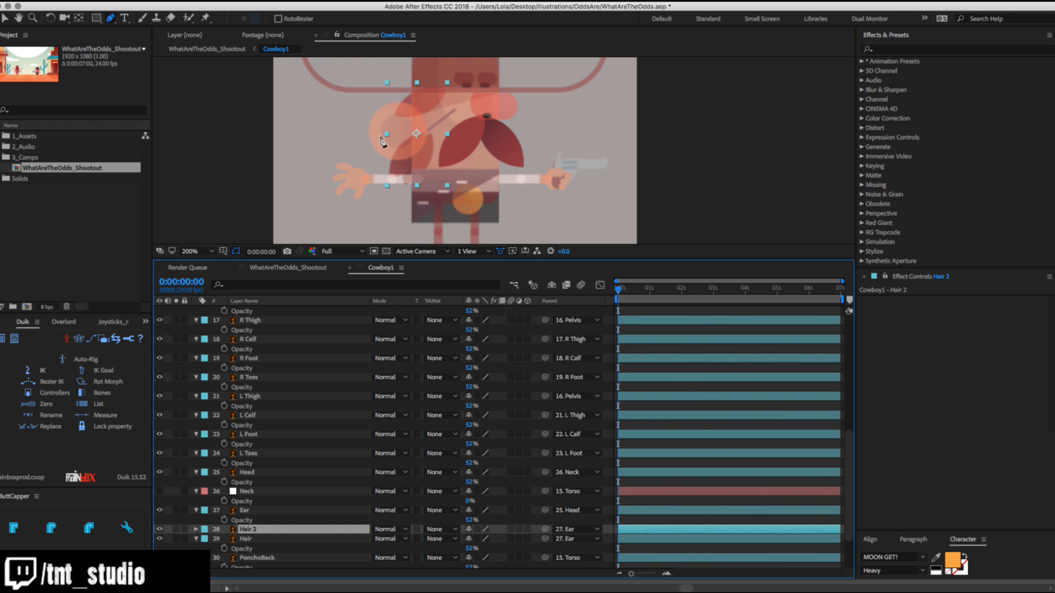
{"action": "left_click", "coordinate": [380, 141]}
{"action": "left_click", "coordinate": [477, 97]}
{"action": "left_click", "coordinate": [456, 70]}
{"action": "left_click", "coordinate": [358, 73]}
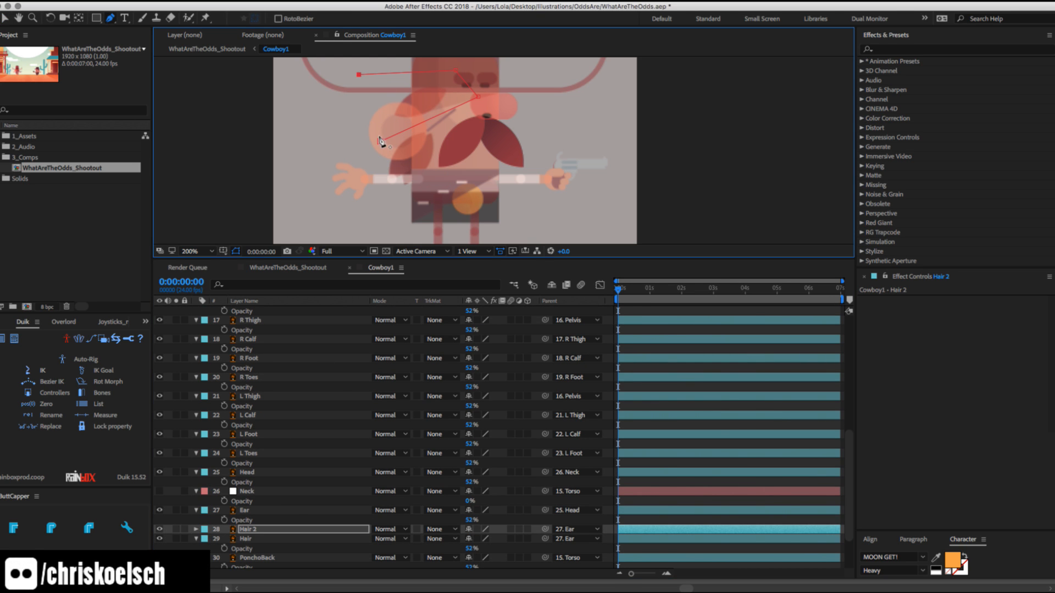
{"action": "left_click", "coordinate": [380, 141]}
Draw a closed four-point mask with the Pen tool around the lower part of the hair on the Hair layer.
{"action": "left_click", "coordinate": [267, 539]}
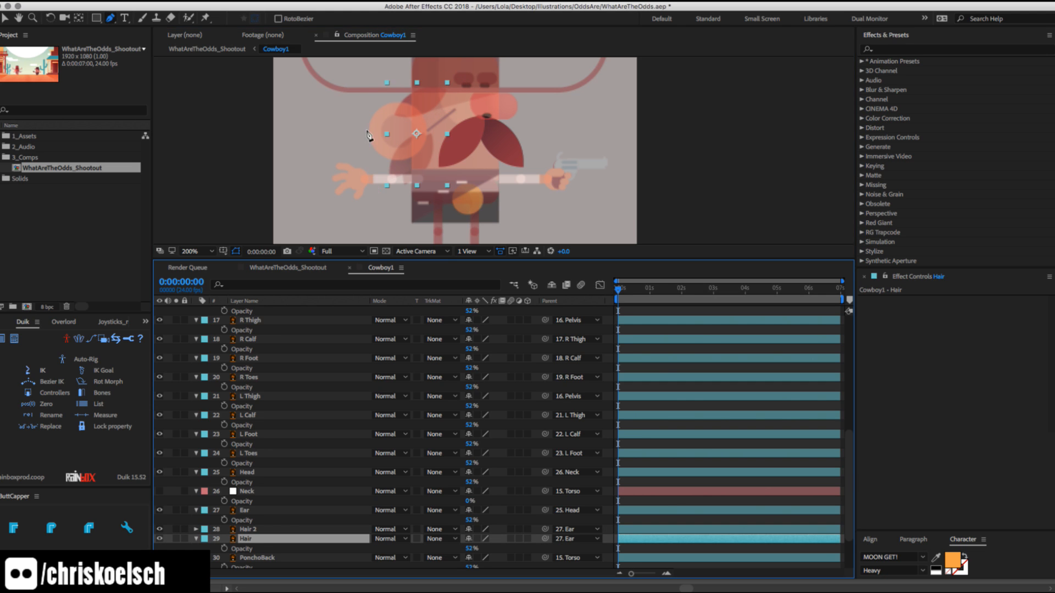
{"action": "left_click", "coordinate": [366, 137]}
{"action": "left_click", "coordinate": [448, 117]}
{"action": "left_click", "coordinate": [386, 180]}
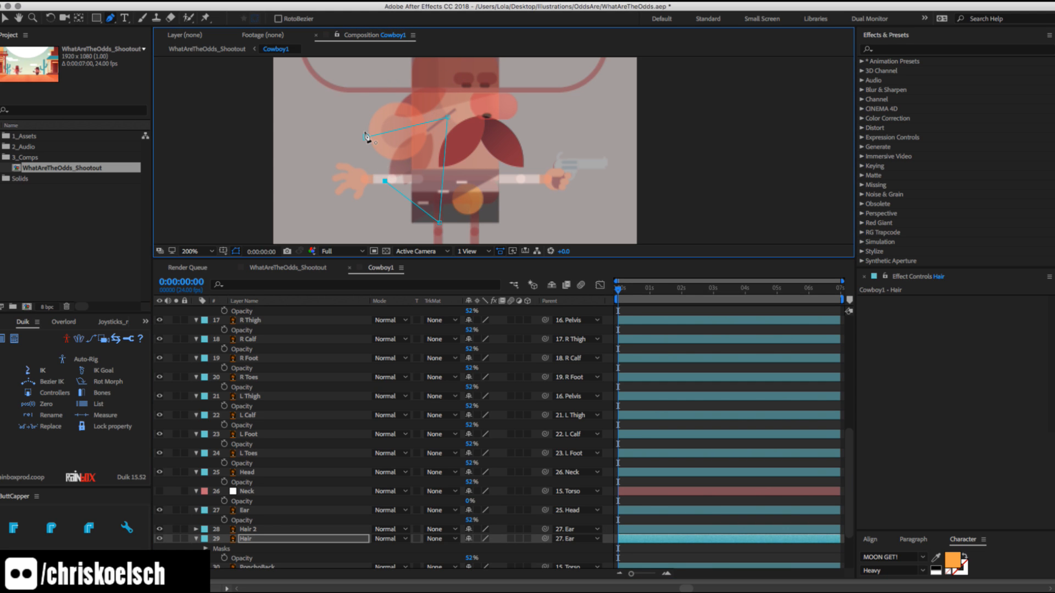
{"action": "left_click", "coordinate": [366, 136]}
Move the anchor points of Hair and Hair 2 to the upper ends of their masked hair pieces.
{"action": "left_click", "coordinate": [264, 540]}
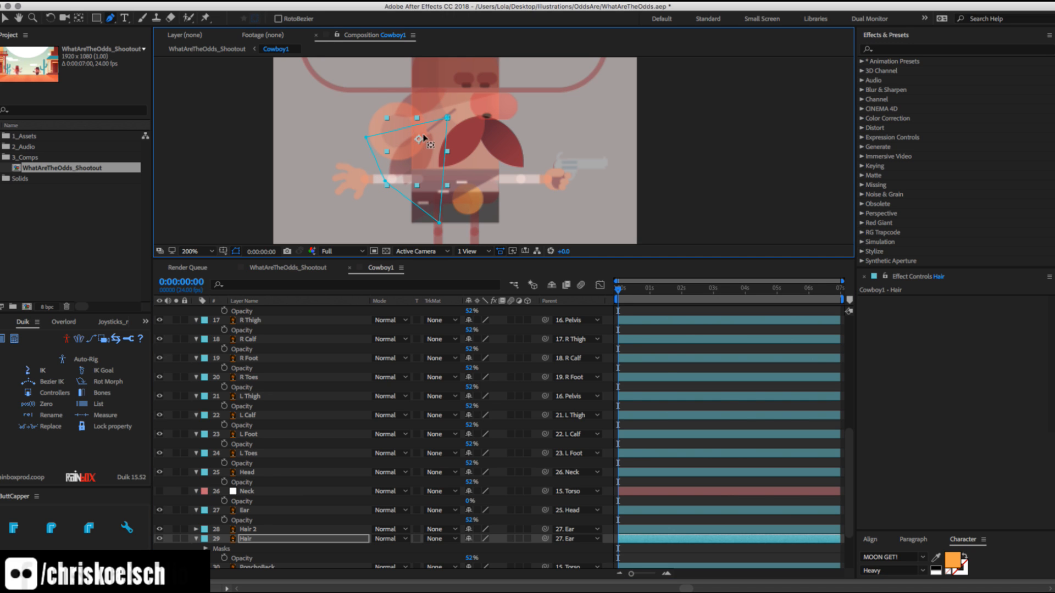
{"action": "key", "text": "y"}
{"action": "left_click", "coordinate": [249, 529]}
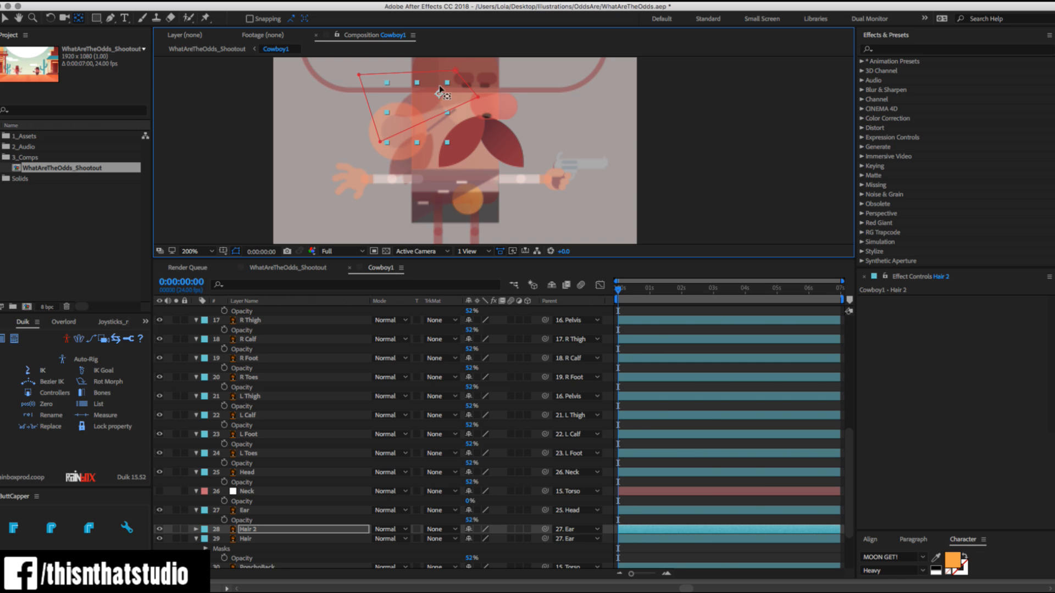
Move the Head layer's anchor point down toward the base of the head.
{"action": "left_click", "coordinate": [542, 87]}
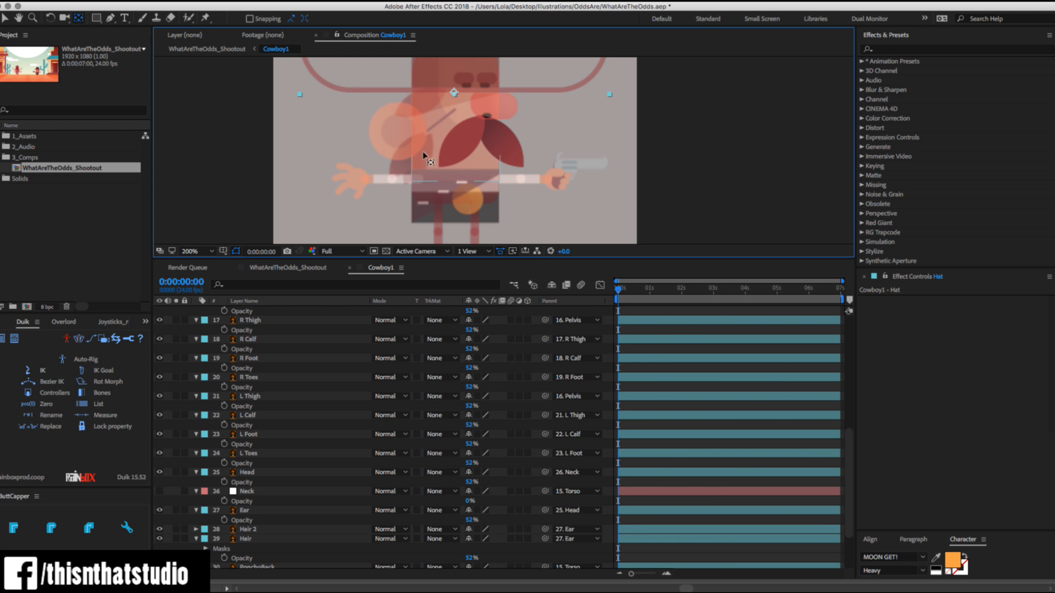
{"action": "left_click", "coordinate": [492, 160]}
{"action": "left_click", "coordinate": [433, 118]}
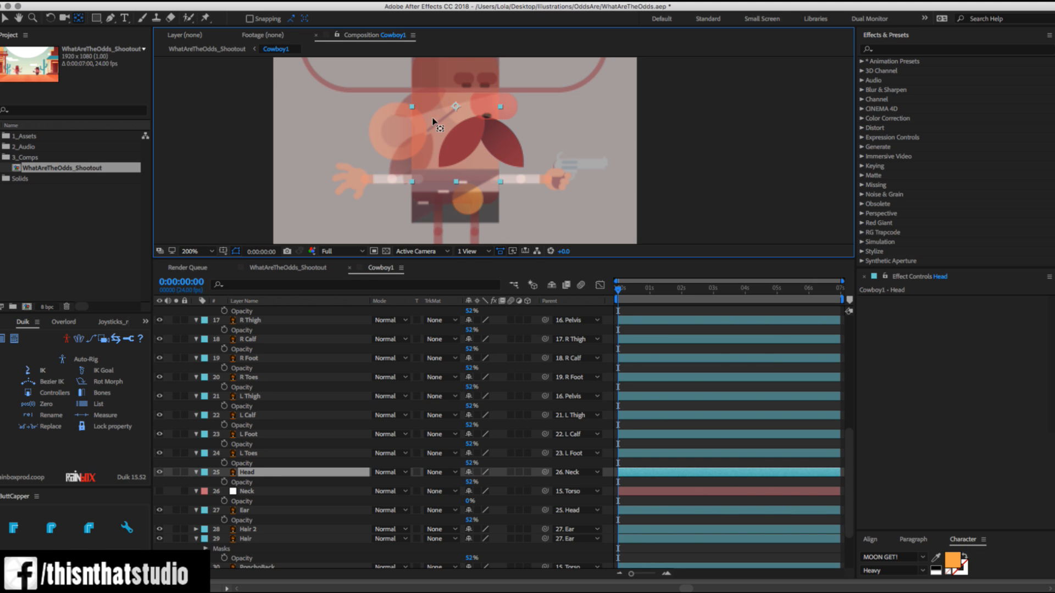
{"action": "key", "text": "Return"}
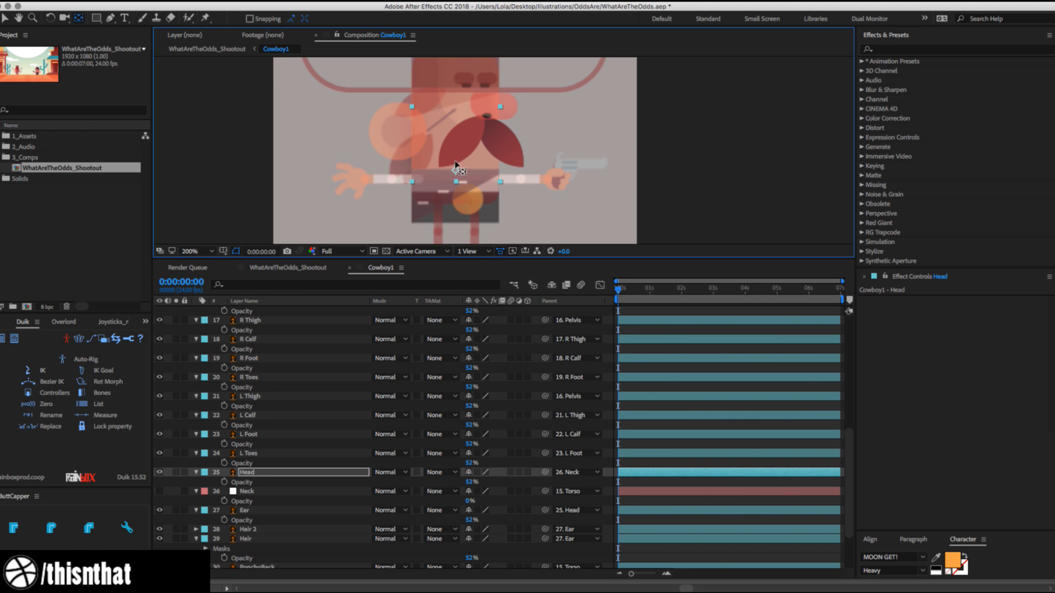
Show the Neck null, move its anchor point to the base of the head, and hide the null again.
{"action": "left_click", "coordinate": [245, 492]}
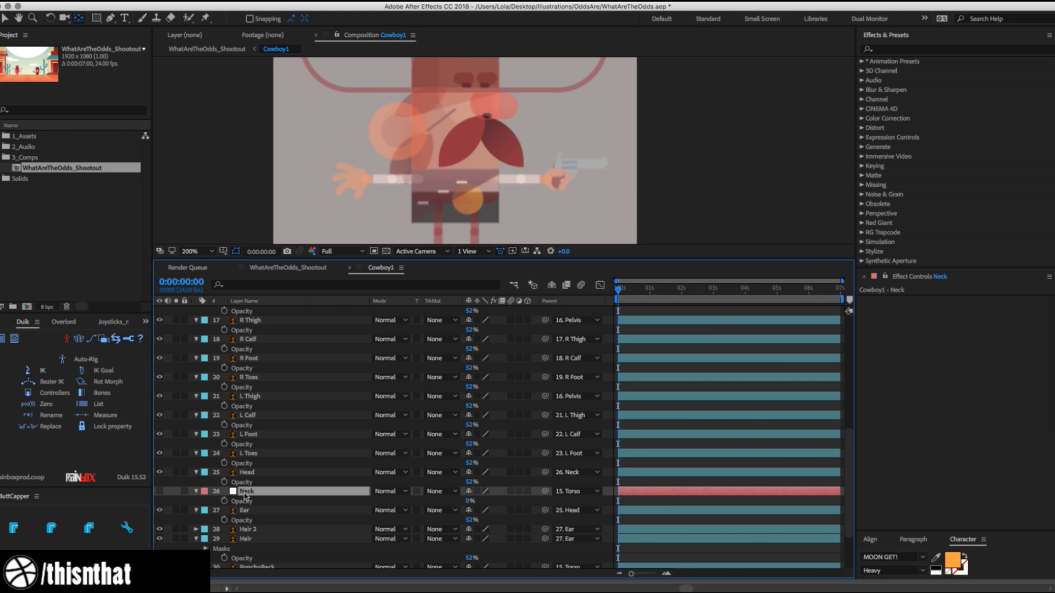
{"action": "left_click", "coordinate": [159, 491]}
{"action": "key", "text": "v"}
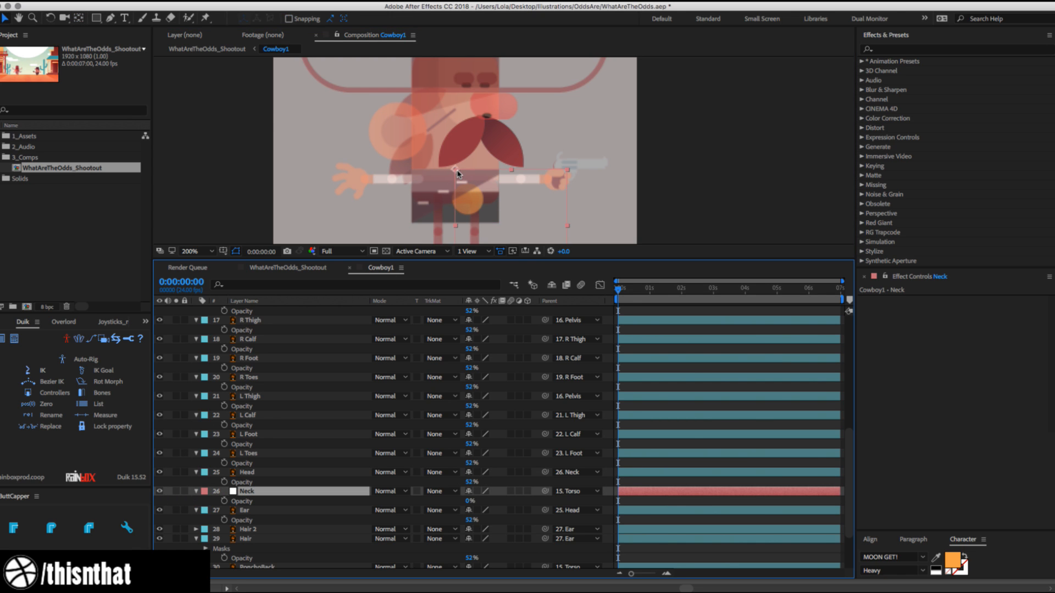
{"action": "left_click", "coordinate": [457, 168]}
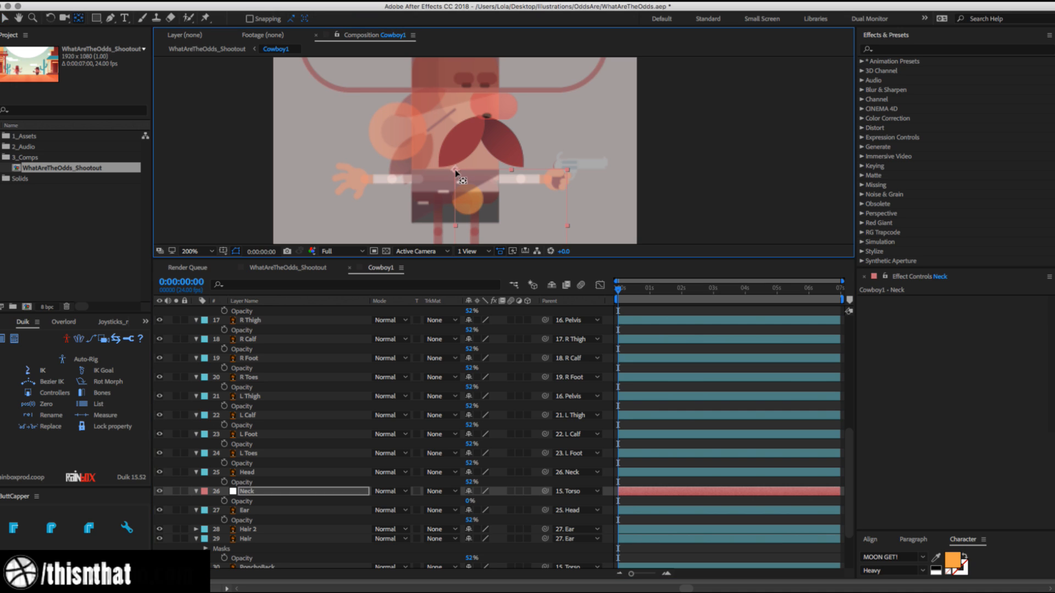
{"action": "key", "text": "y"}
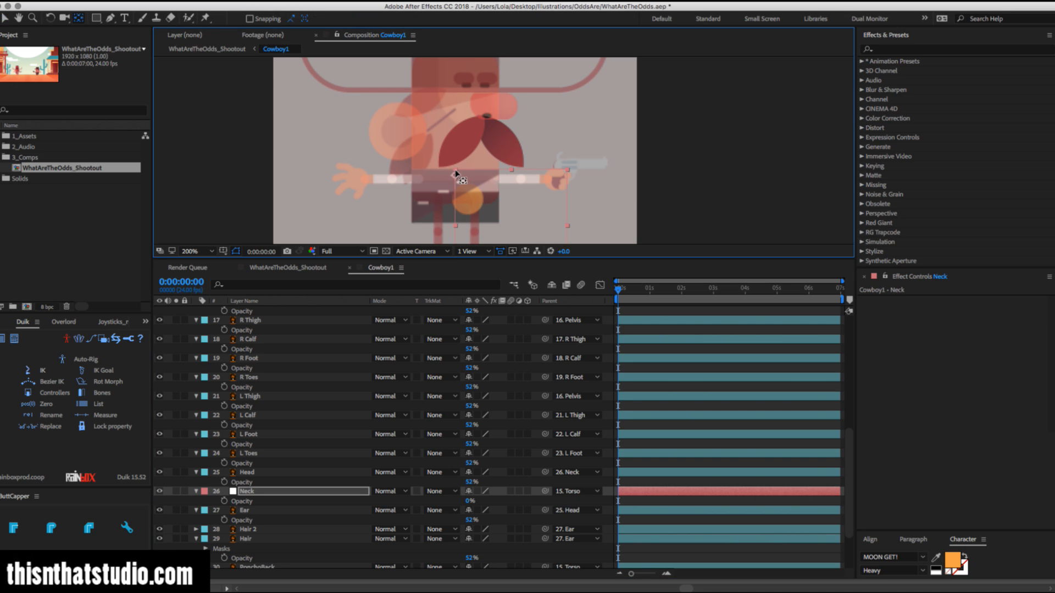
{"action": "left_click", "coordinate": [196, 491]}
{"action": "left_click", "coordinate": [159, 491]}
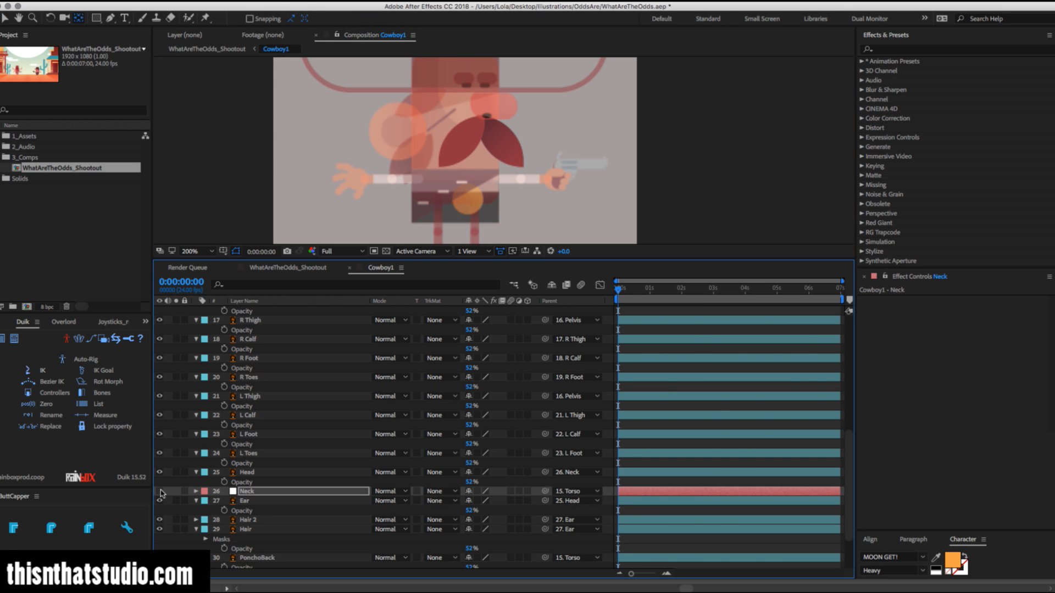
Move the Ear layer's anchor point to the inner side of the ear, where it meets the head.
{"action": "left_click", "coordinate": [244, 501]}
{"action": "left_click_drag", "start_coordinate": [398, 122], "coordinate": [411, 119]}
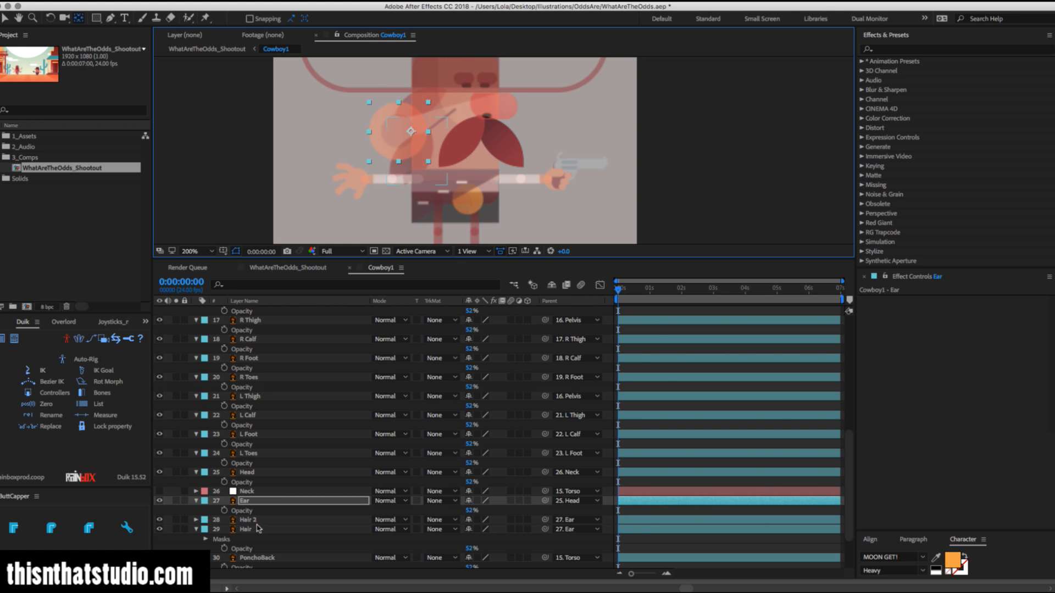
Move the anchor points of L Hand, L Forearm and L Arm to the wrist, elbow and shoulder joints.
{"action": "scroll", "coordinate": [262, 526], "scroll_direction": "down", "scroll_amount": 3}
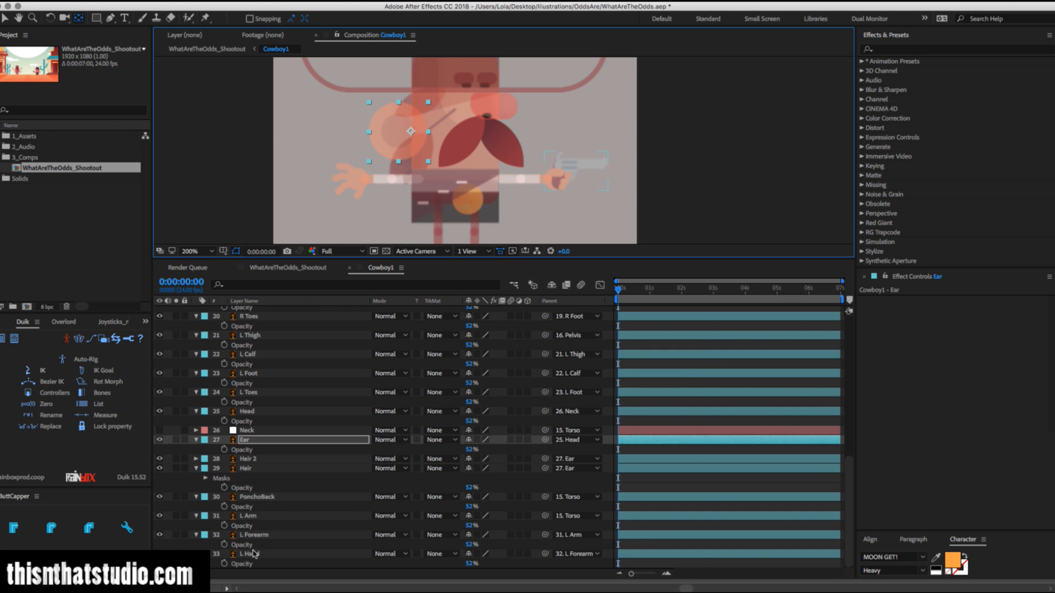
{"action": "left_click", "coordinate": [571, 166]}
{"action": "left_click_drag", "start_coordinate": [571, 165], "coordinate": [550, 174]}
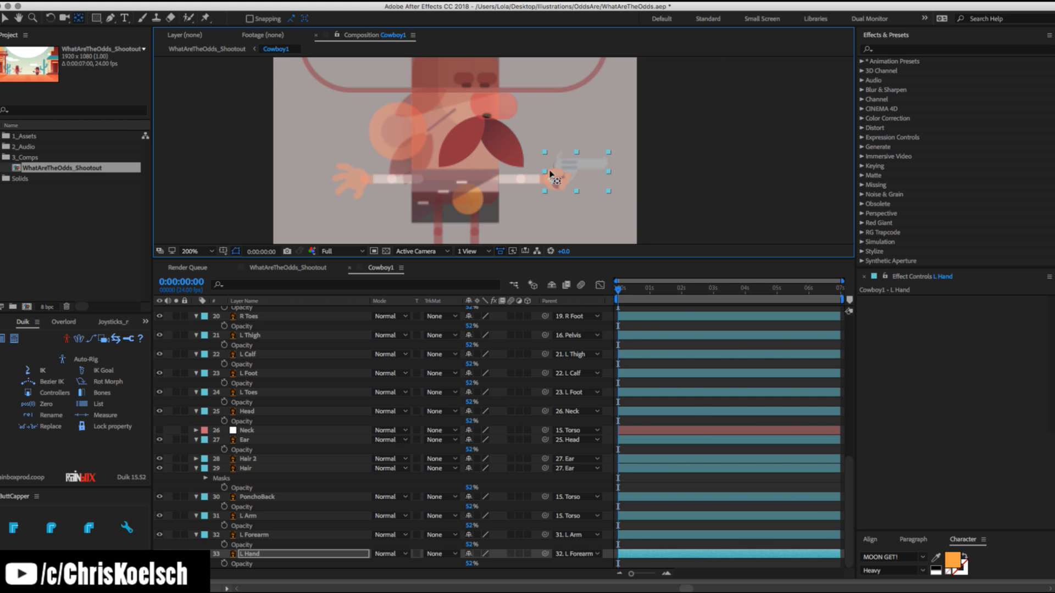
{"action": "key", "text": "z"}
{"action": "left_click", "coordinate": [537, 176]}
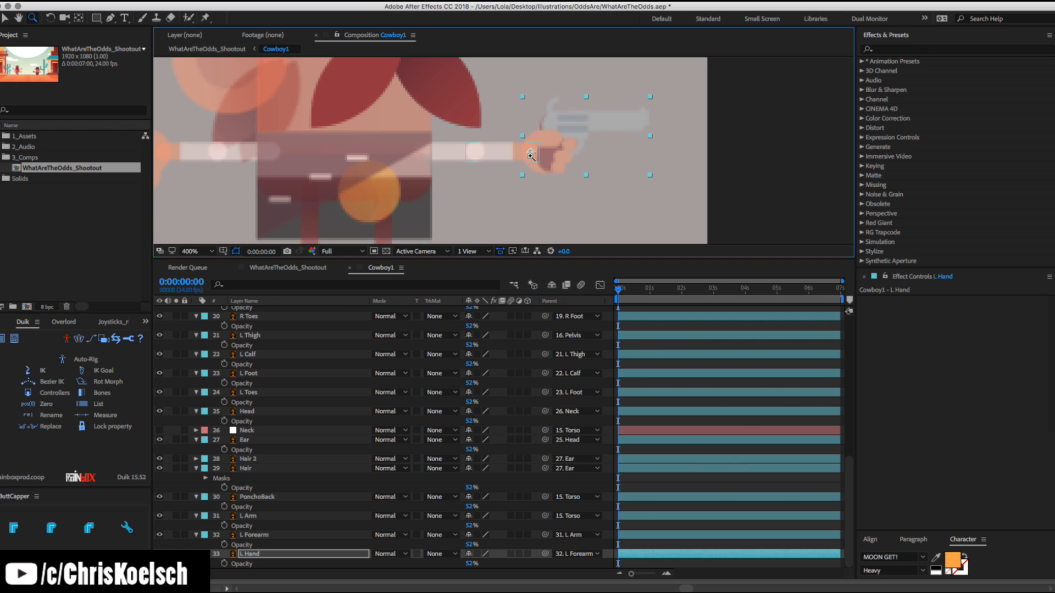
{"action": "key", "text": "y"}
{"action": "left_click", "coordinate": [503, 153]}
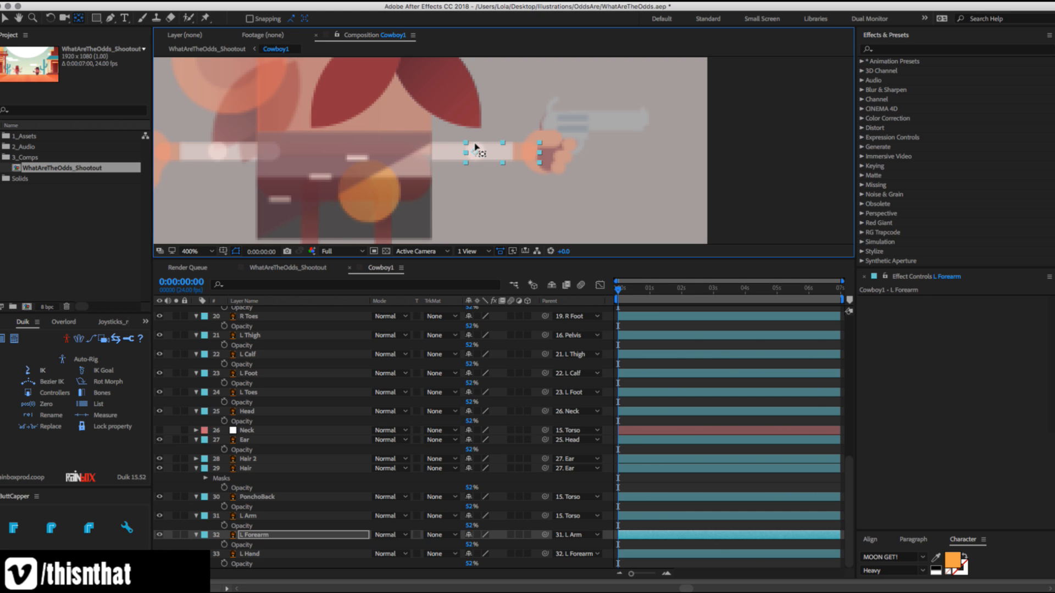
{"action": "left_click", "coordinate": [455, 149]}
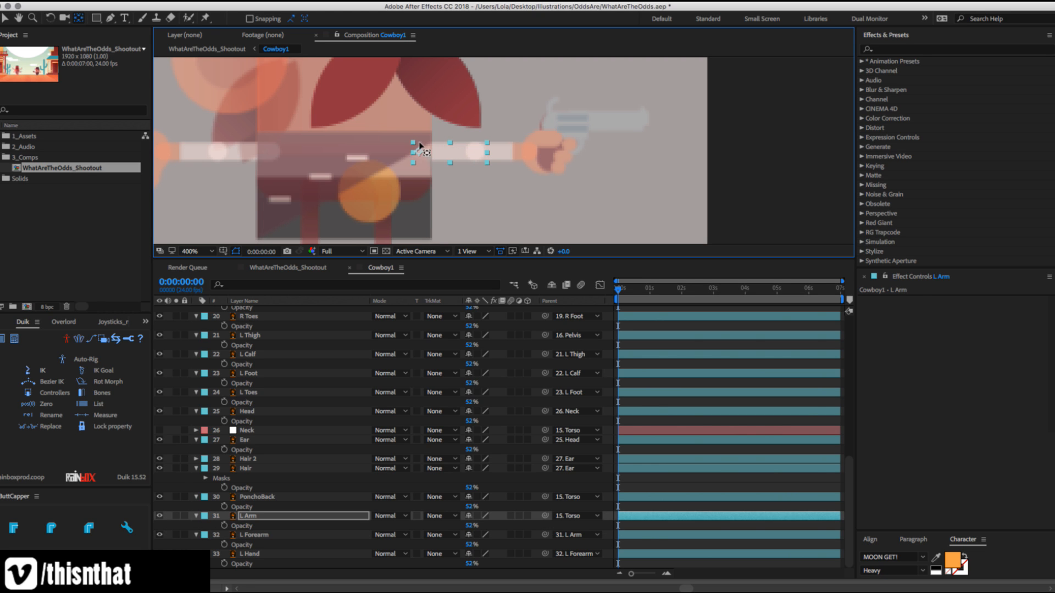
Move the anchor points of R Arm, R Forearm and R Hand to the shoulder, elbow and wrist joints.
{"action": "left_click", "coordinate": [241, 147]}
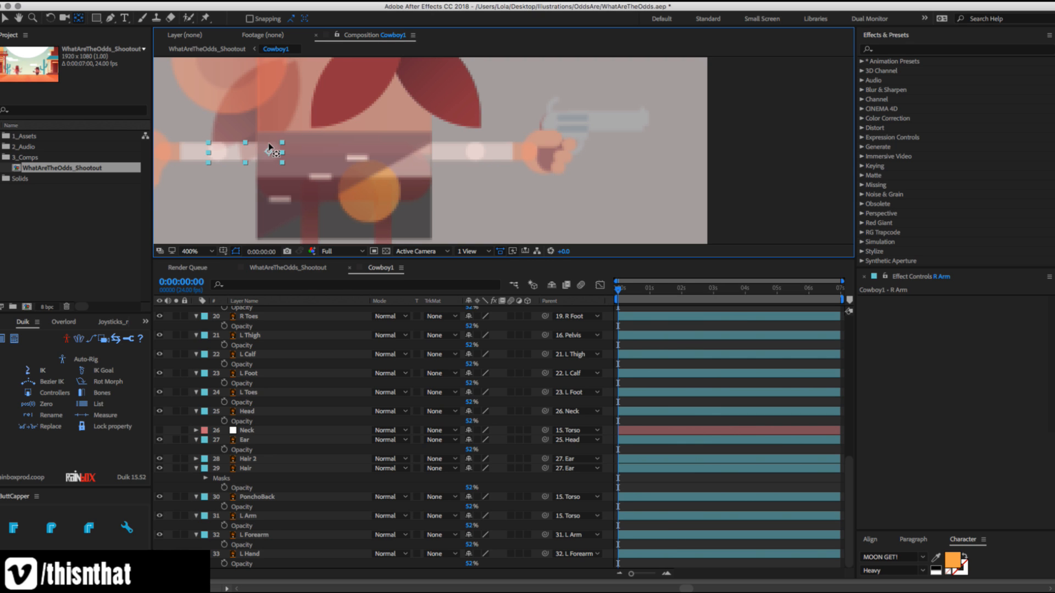
{"action": "left_click", "coordinate": [204, 149]}
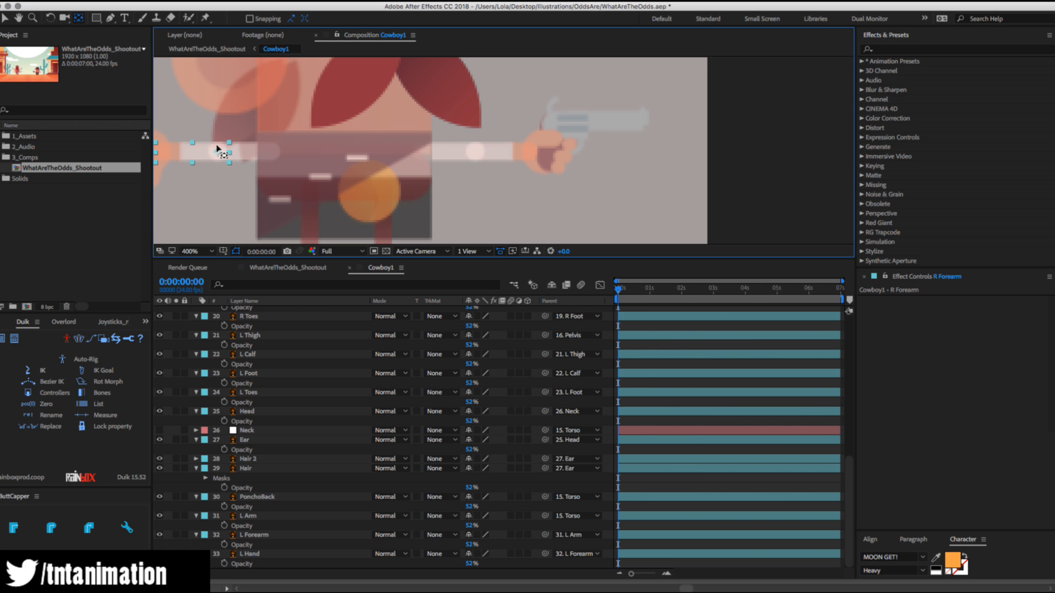
{"action": "left_click_drag", "start_coordinate": [212, 160], "coordinate": [372, 189]}
{"action": "key", "text": "v"}
{"action": "left_click", "coordinate": [304, 176]}
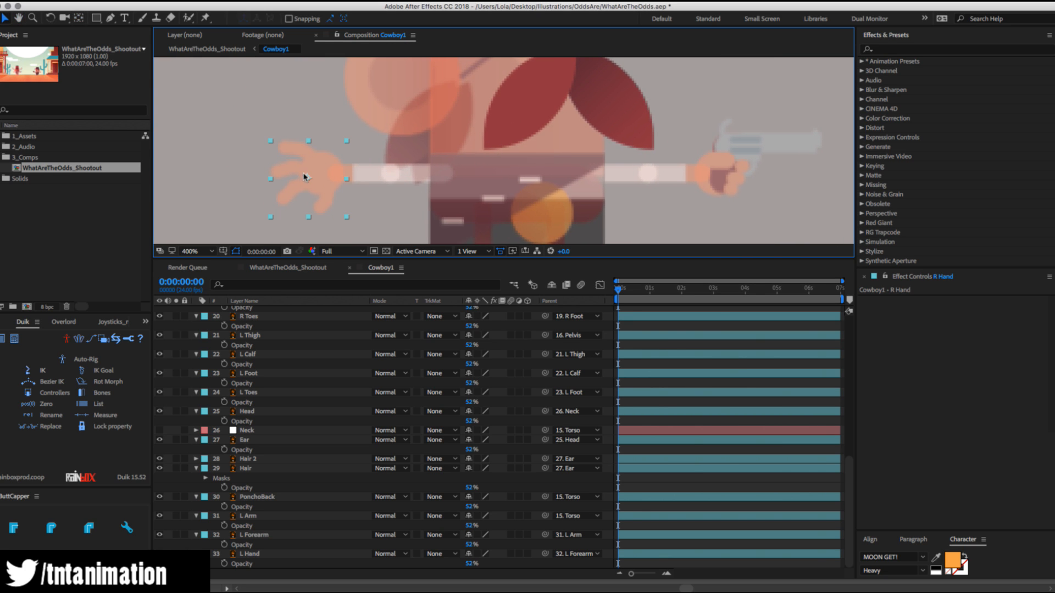
{"action": "key", "text": "y"}
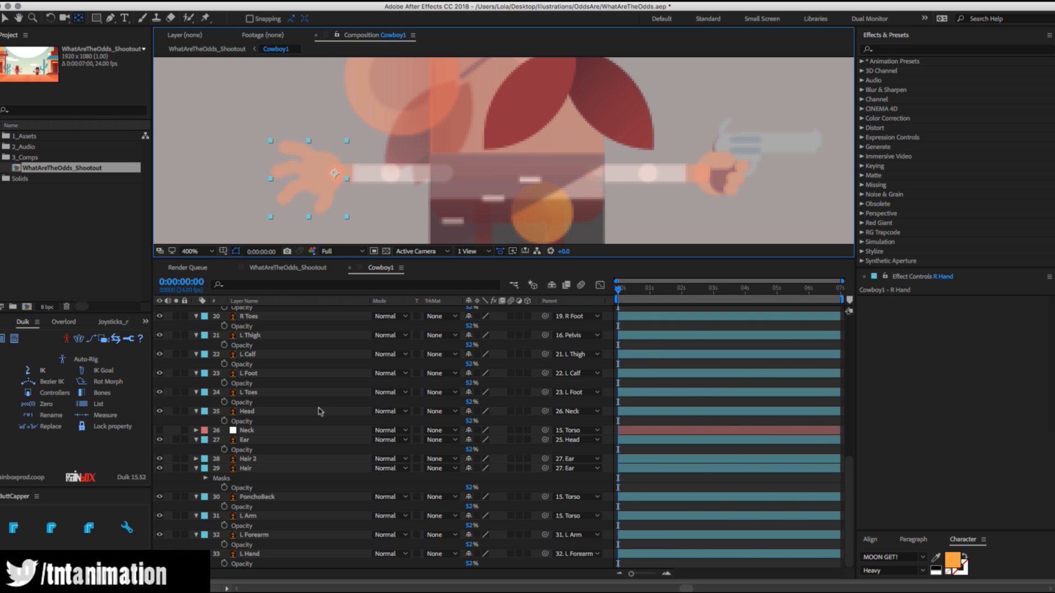
Create a shape layer from the R Hand vector layer and delete the original R Hand layer.
{"action": "scroll", "coordinate": [307, 440], "scroll_direction": "up", "scroll_amount": 10}
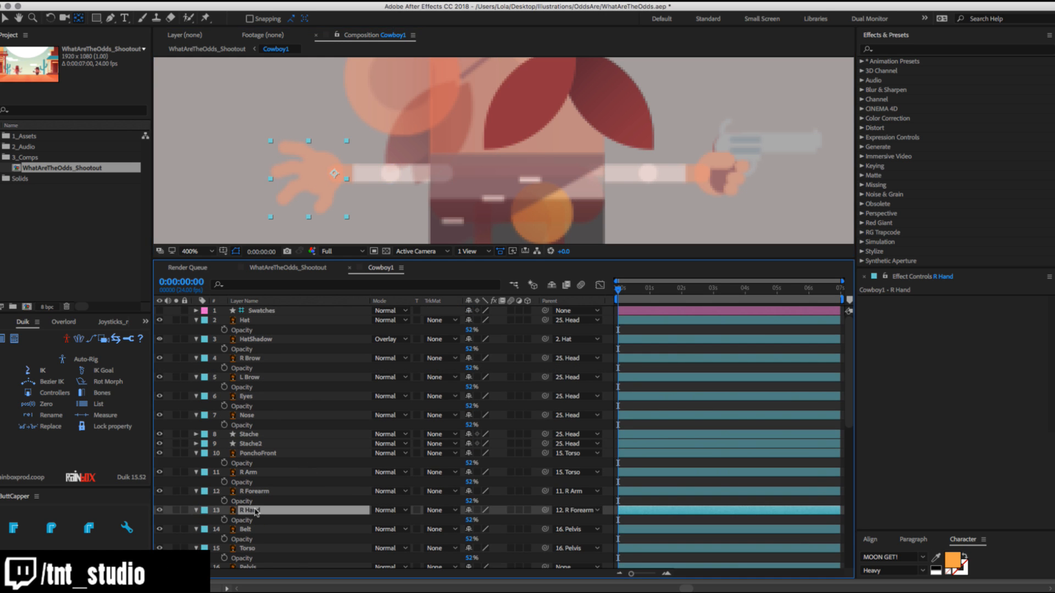
{"action": "right_click", "coordinate": [256, 511]}
{"action": "left_click", "coordinate": [323, 463]}
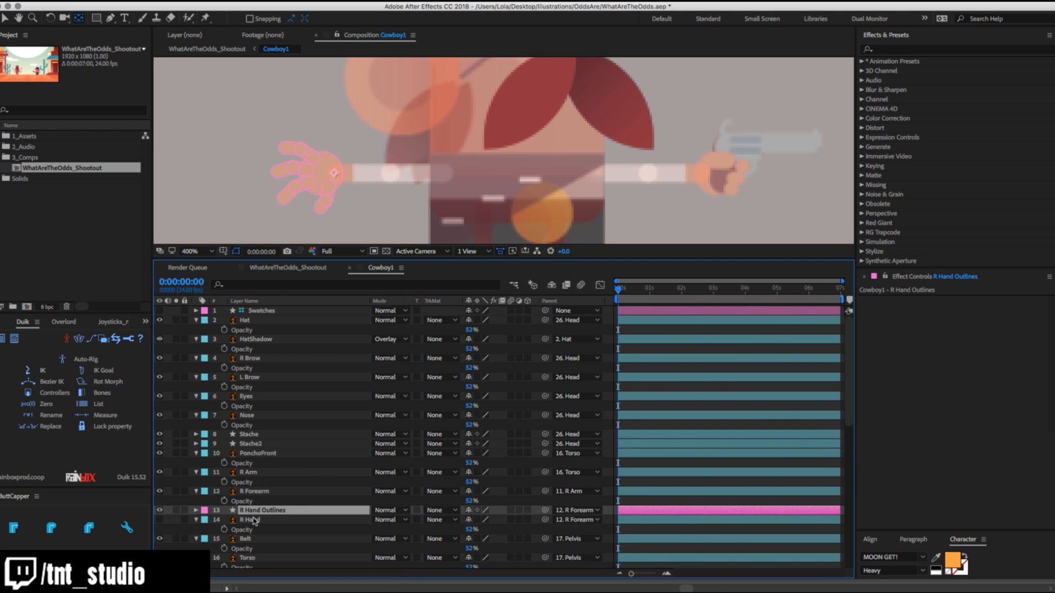
{"action": "left_click", "coordinate": [254, 521]}
{"action": "key", "text": "Delete"}
Rename the R Hand Outlines shape layer to R Hand and match its label colour to the other body layers.
{"action": "left_click", "coordinate": [273, 511]}
{"action": "key", "text": "Return"}
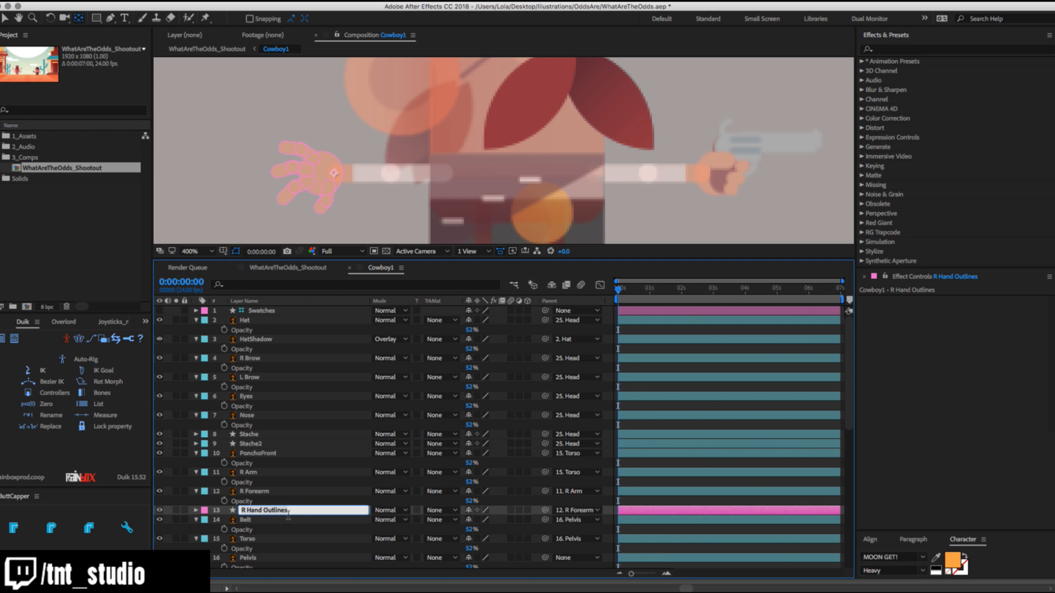
{"action": "key", "text": "BackSpace"}
{"action": "key", "text": "Return"}
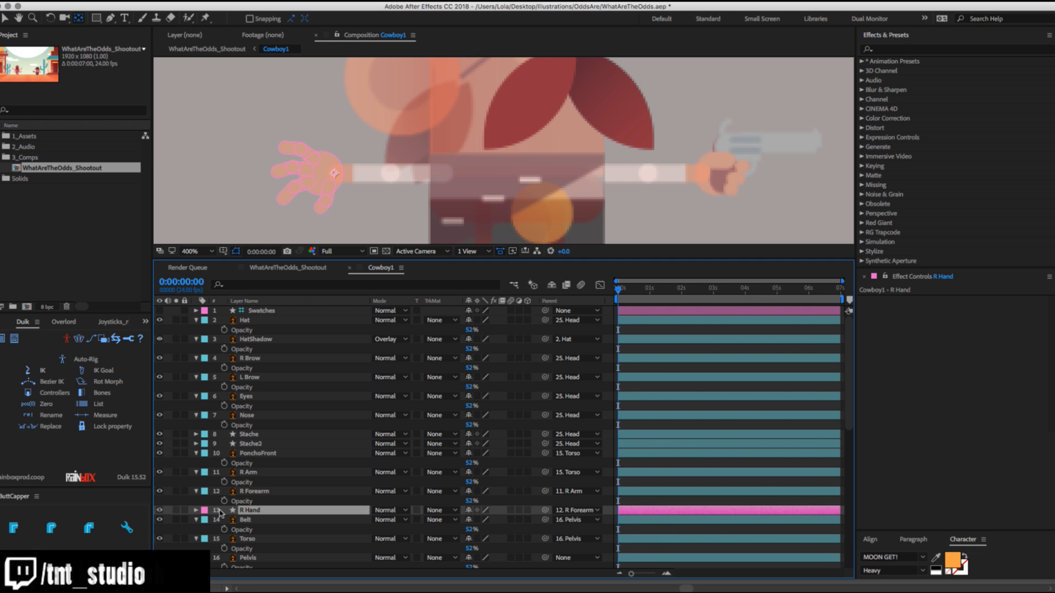
{"action": "left_click", "coordinate": [205, 511]}
{"action": "left_click", "coordinate": [230, 465]}
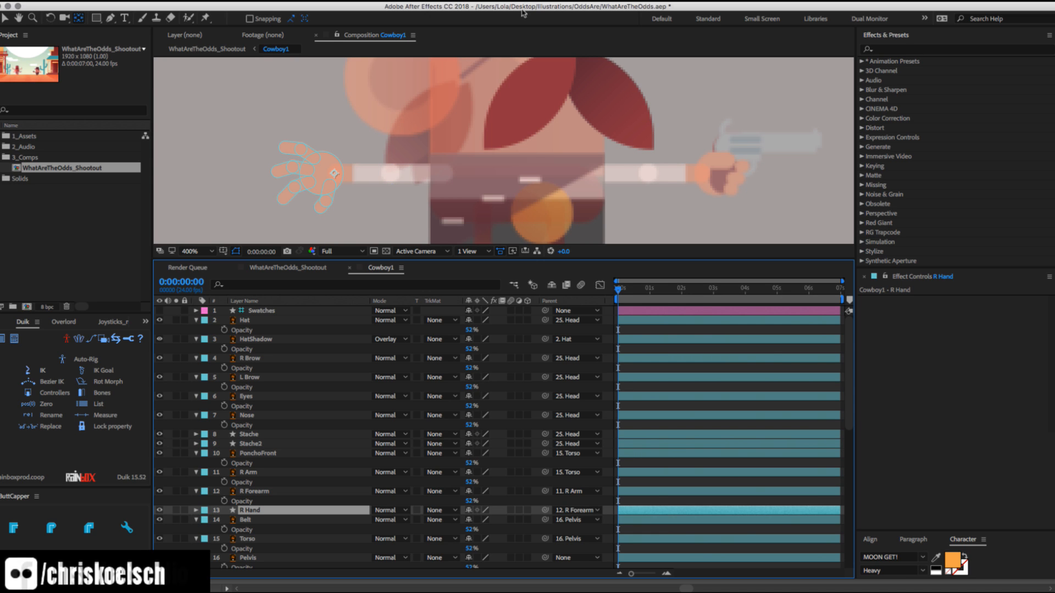
Move the PonchoFront layer's anchor point to the centre of the poncho's top edge.
{"action": "left_click", "coordinate": [270, 491]}
{"action": "key", "text": "comma"}
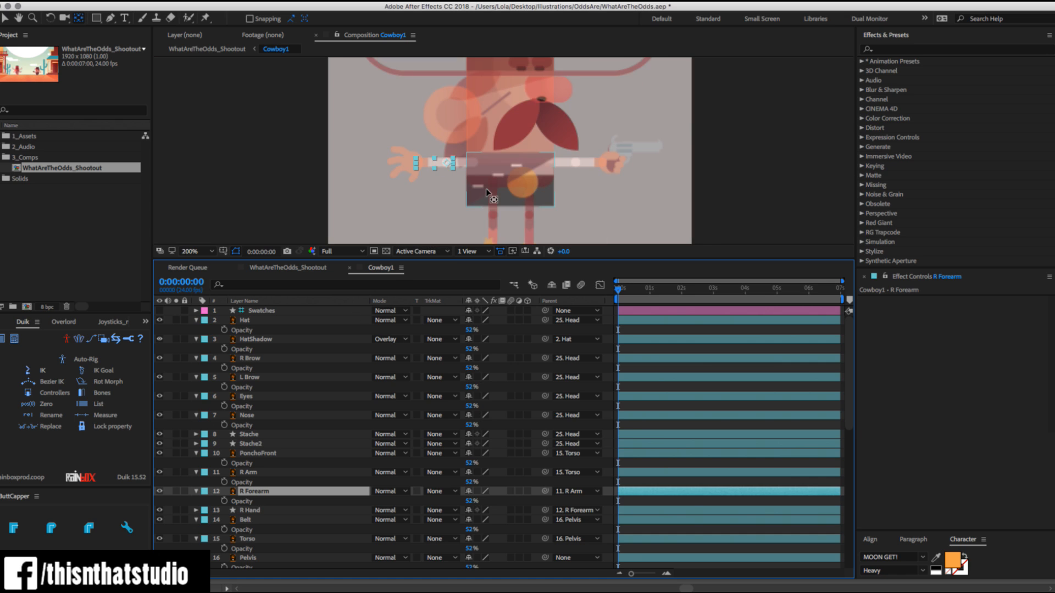
{"action": "left_click", "coordinate": [486, 193]}
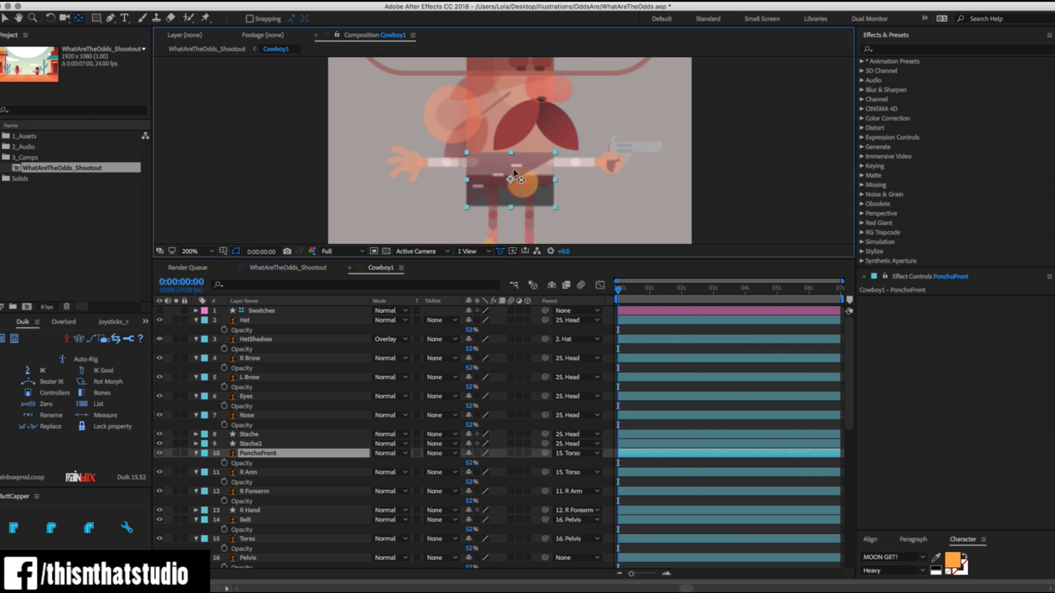
{"action": "left_click_drag", "start_coordinate": [510, 179], "coordinate": [510, 150]}
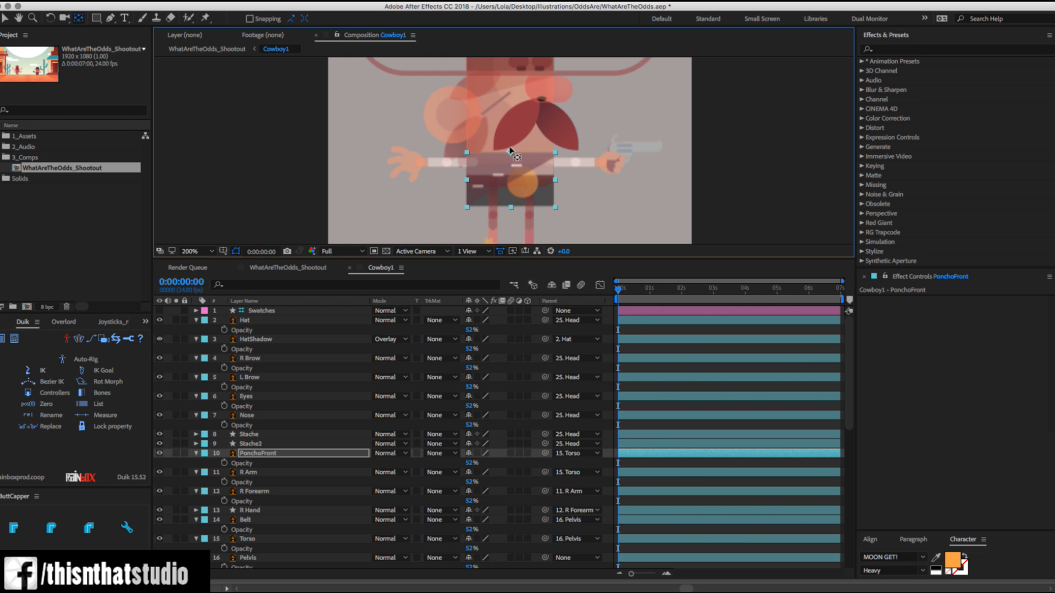
Parent the PonchoBack layer to PonchoFront.
{"action": "scroll", "coordinate": [273, 415], "scroll_direction": "down", "scroll_amount": 3}
{"action": "scroll", "coordinate": [273, 415], "scroll_direction": "down", "scroll_amount": 5}
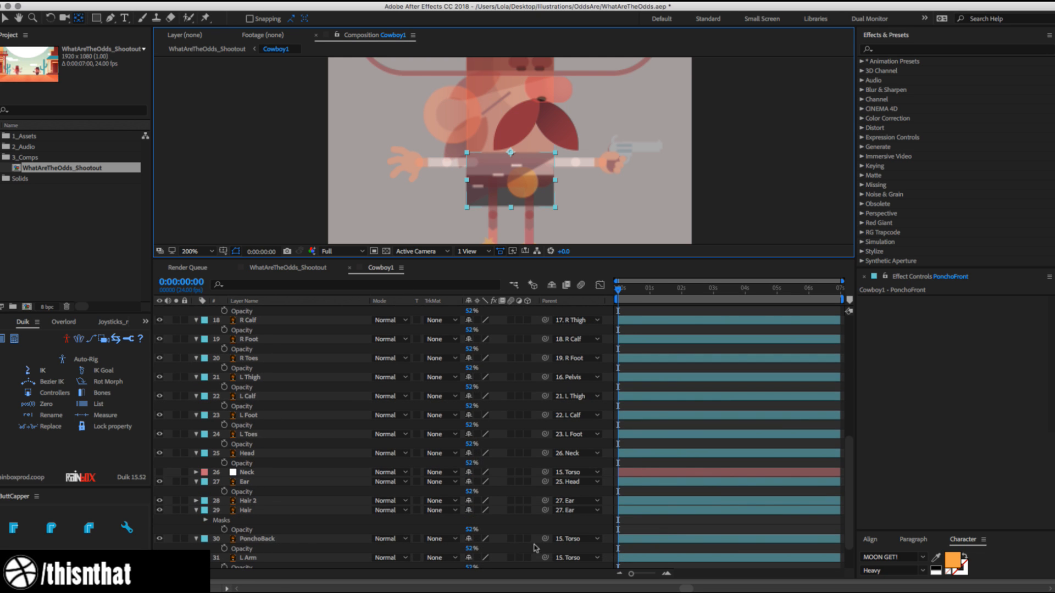
{"action": "left_click_drag", "start_coordinate": [544, 539], "coordinate": [269, 333]}
{"action": "scroll", "coordinate": [268, 333], "scroll_direction": "down", "scroll_amount": 5}
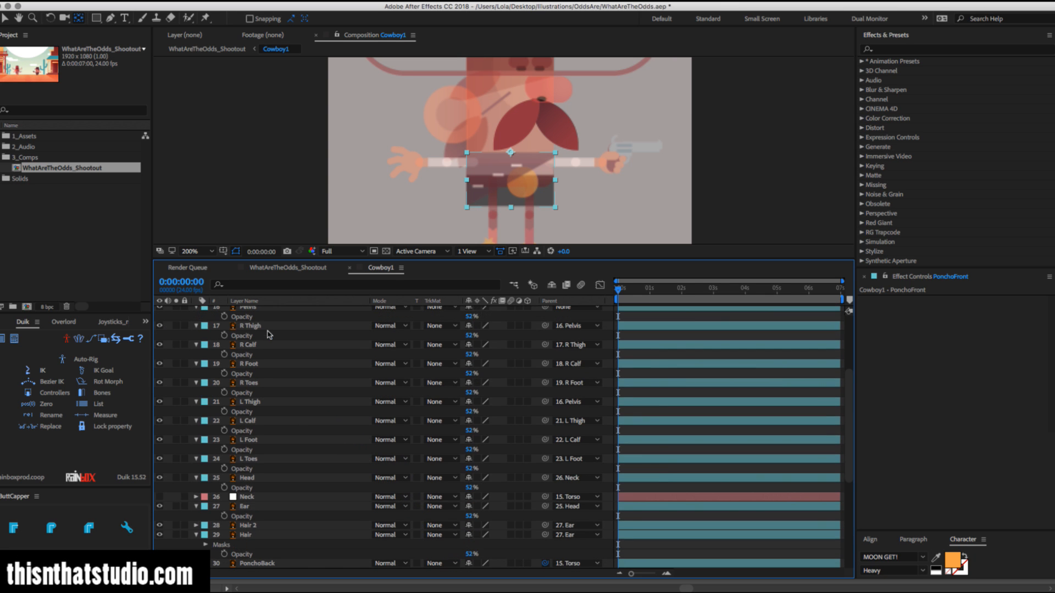
{"action": "scroll", "coordinate": [283, 341], "scroll_direction": "up", "scroll_amount": 6}
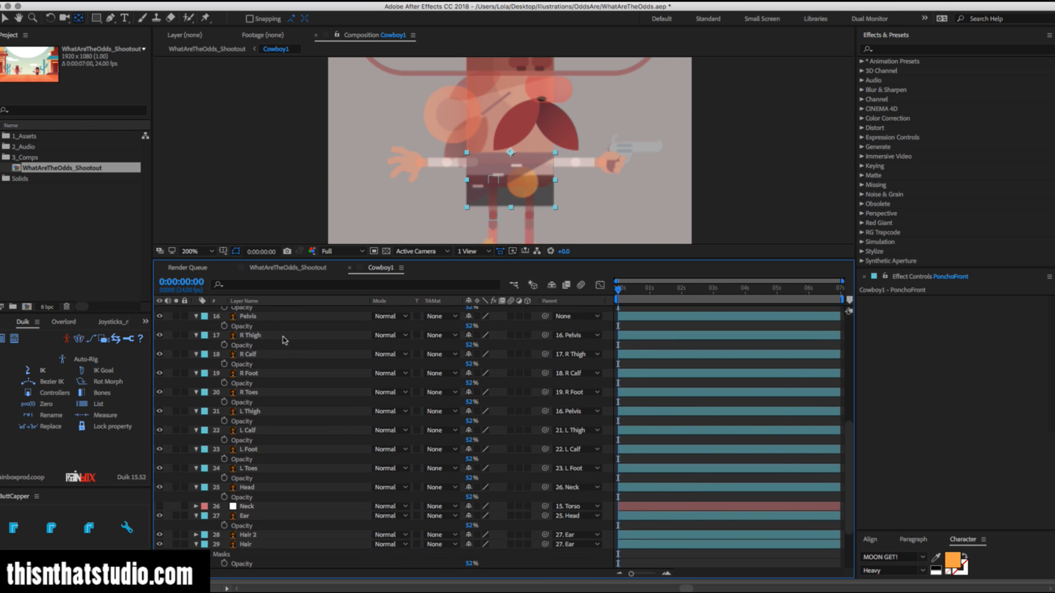
{"action": "left_click", "coordinate": [280, 317]}
Collapse the revealed Opacity properties of all layers and clear the selection.
{"action": "key", "text": "super+a"}
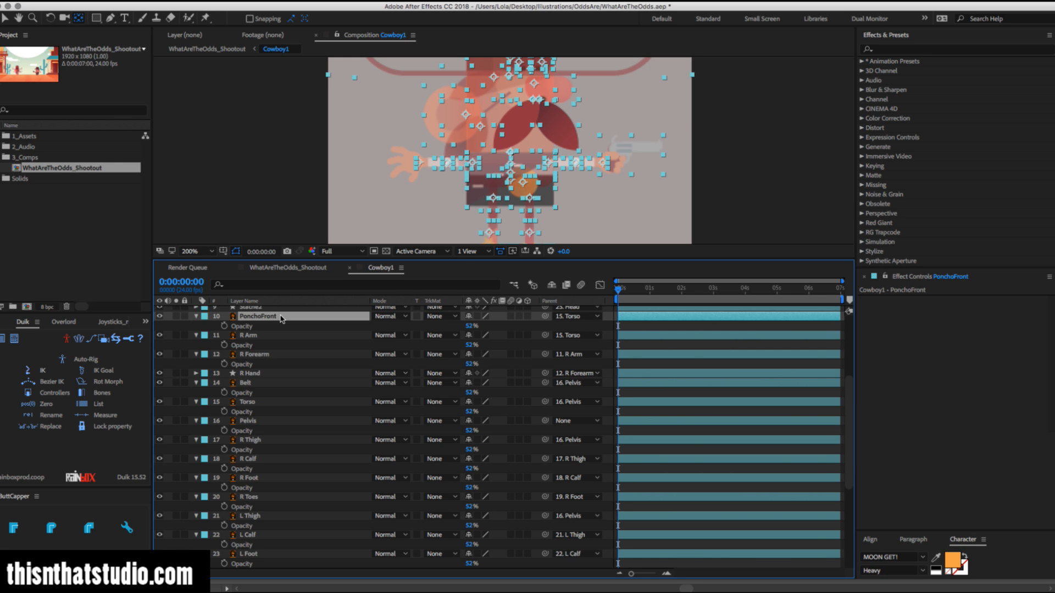
{"action": "key", "text": "t"}
{"action": "left_click", "coordinate": [393, 506]}
Test the poncho parenting by moving PonchoFront down, and undo the move.
{"action": "key", "text": "v"}
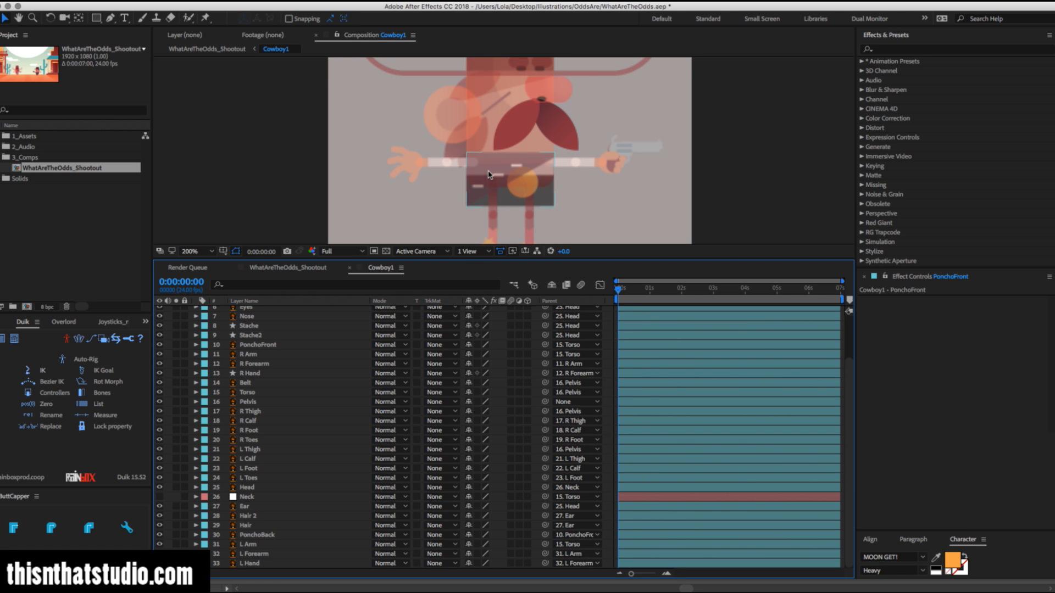
{"action": "left_click_drag", "start_coordinate": [486, 170], "coordinate": [486, 187]}
{"action": "key", "text": "super+z"}
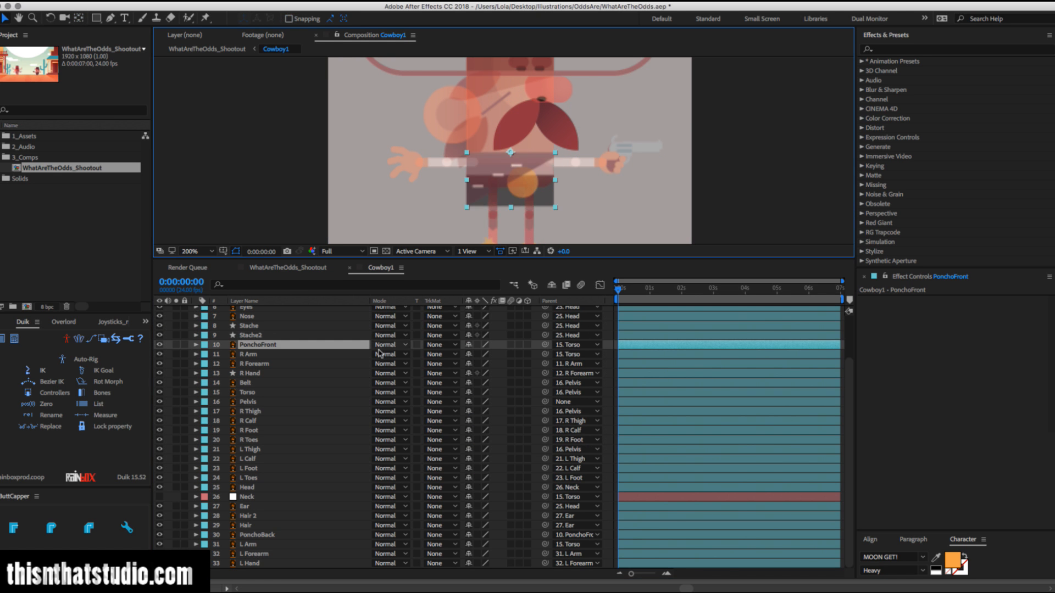
Move the anchor points of Torso and Pelvis to the centre of the waist, at the torso's bottom edge.
{"action": "left_click", "coordinate": [248, 392]}
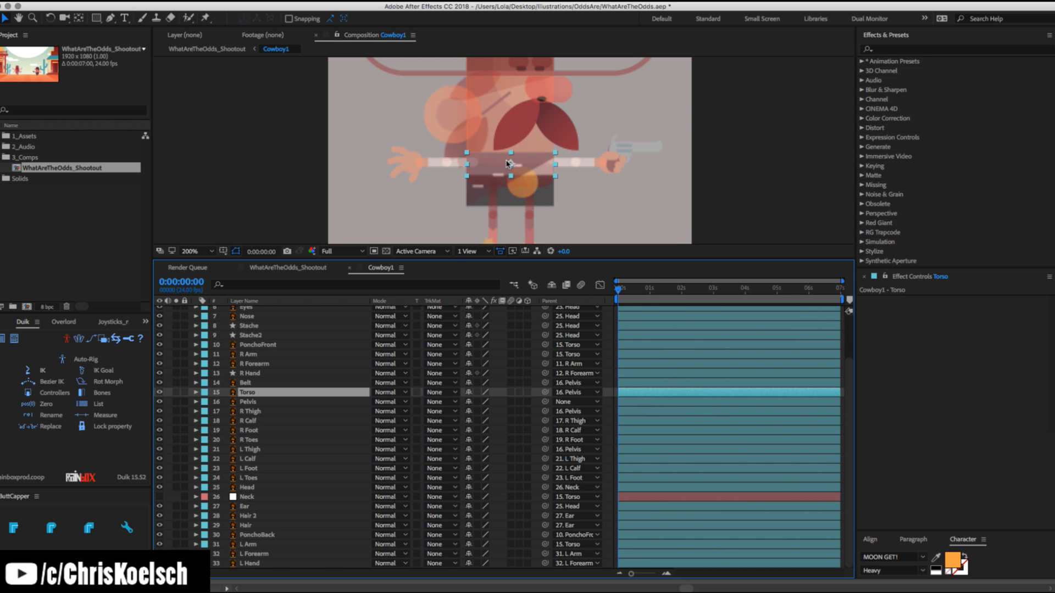
{"action": "key", "text": "y"}
{"action": "left_click", "coordinate": [508, 166]}
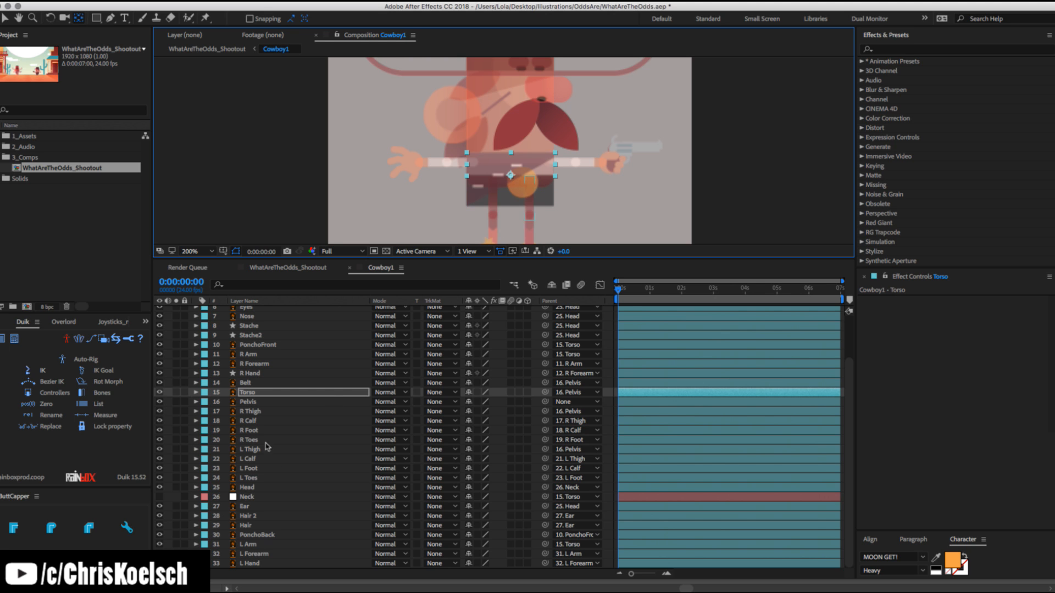
{"action": "left_click", "coordinate": [249, 402]}
{"action": "left_click_drag", "start_coordinate": [498, 167], "coordinate": [510, 174]}
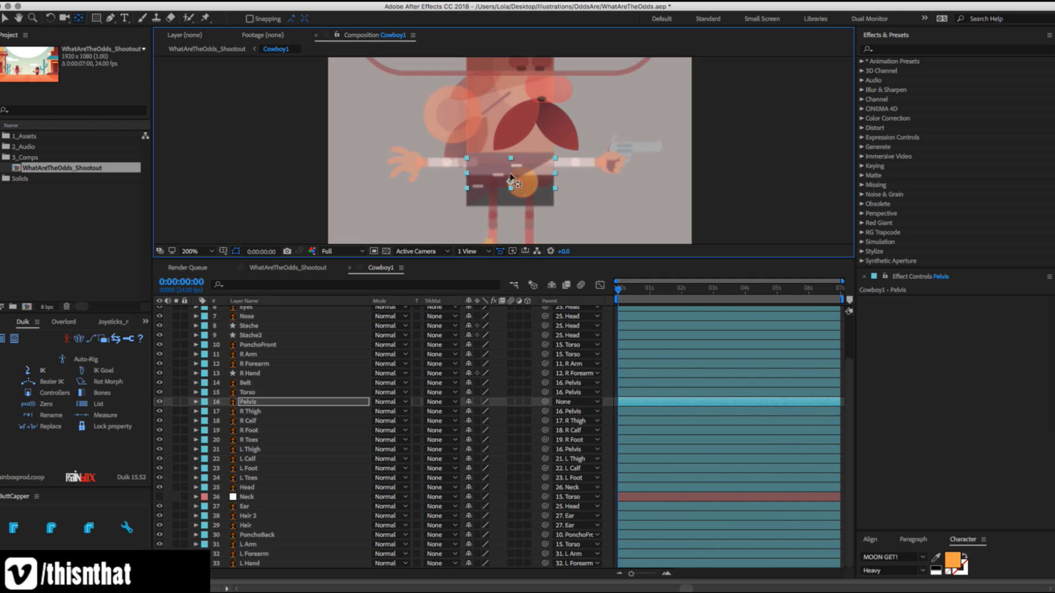
Solo the right leg layers R Thigh, R Calf, R Foot and R Toes.
{"action": "left_click", "coordinate": [258, 390]}
{"action": "left_click", "coordinate": [255, 383]}
{"action": "key", "text": "period"}
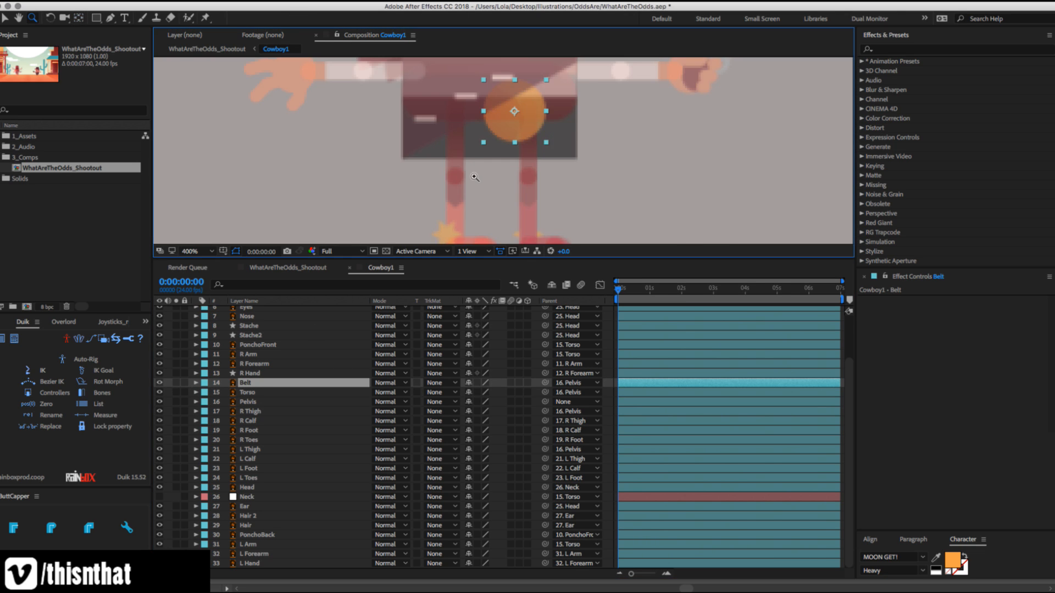
{"action": "left_click", "coordinate": [459, 158]}
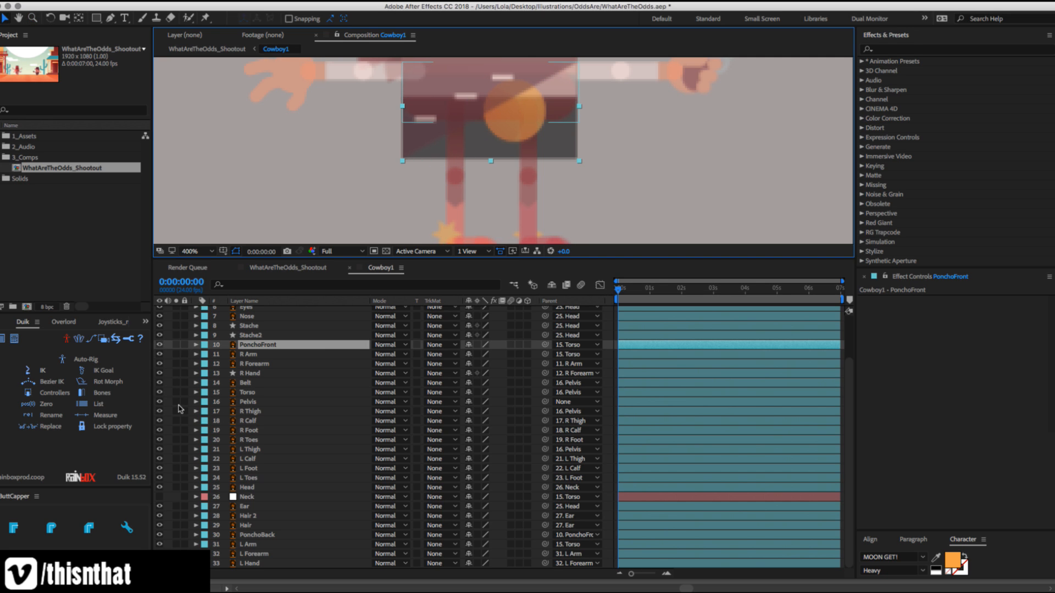
{"action": "left_click_drag", "start_coordinate": [175, 412], "coordinate": [177, 440]}
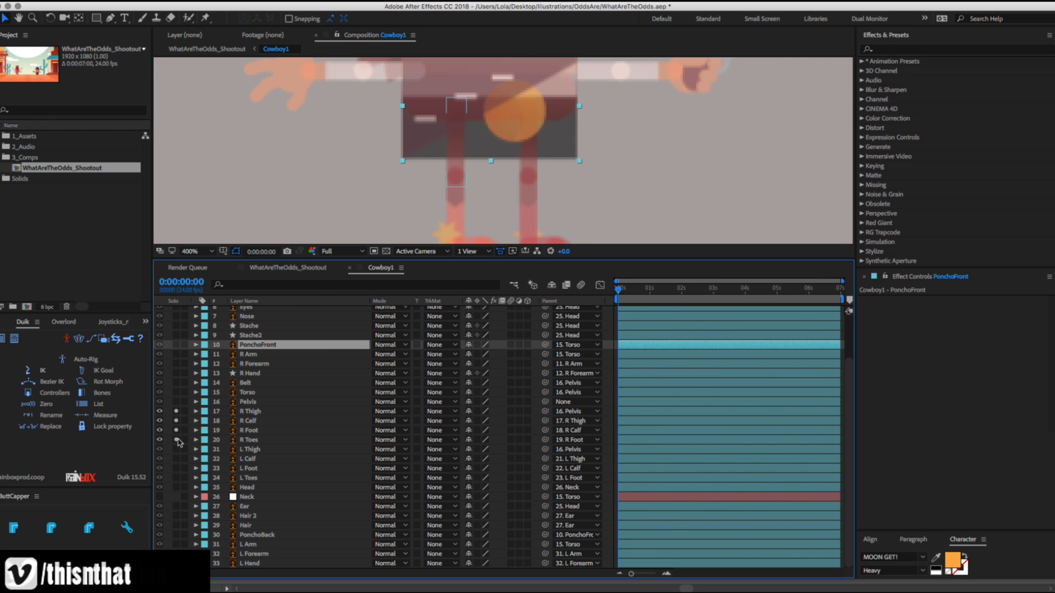
Move the anchor point of R Thigh to the hip at its upper end and that of R Calf to the knee joint.
{"action": "left_click", "coordinate": [240, 412]}
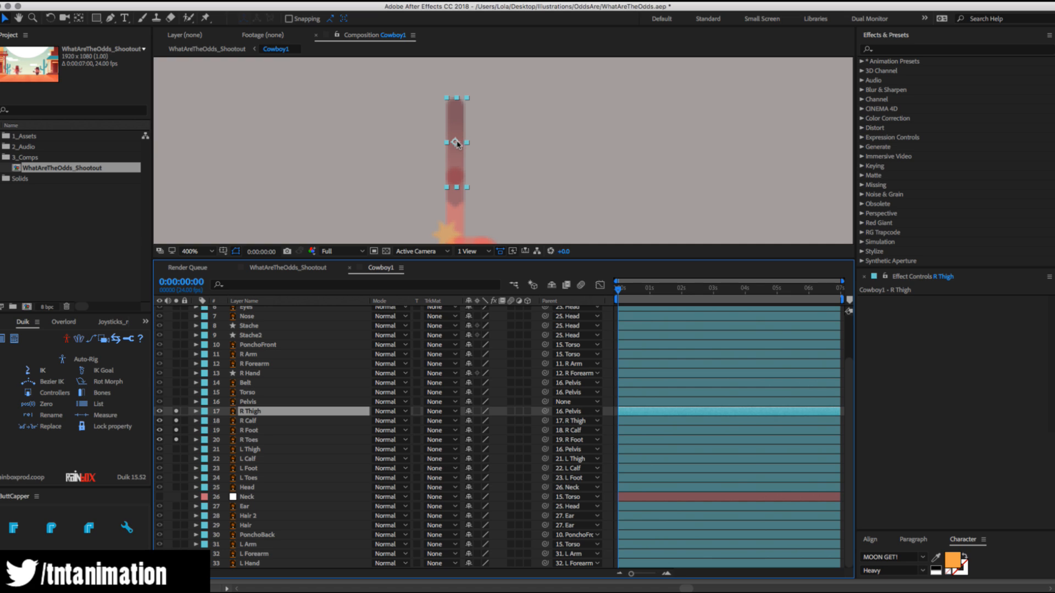
{"action": "key", "text": "y"}
{"action": "left_click_drag", "start_coordinate": [456, 142], "coordinate": [460, 103]}
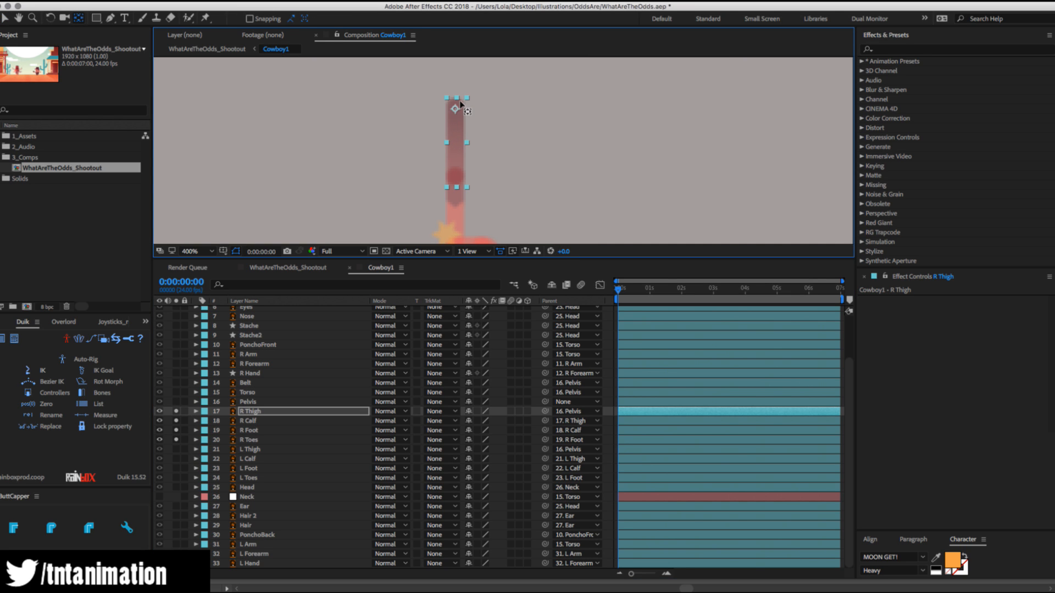
{"action": "left_click", "coordinate": [454, 172]}
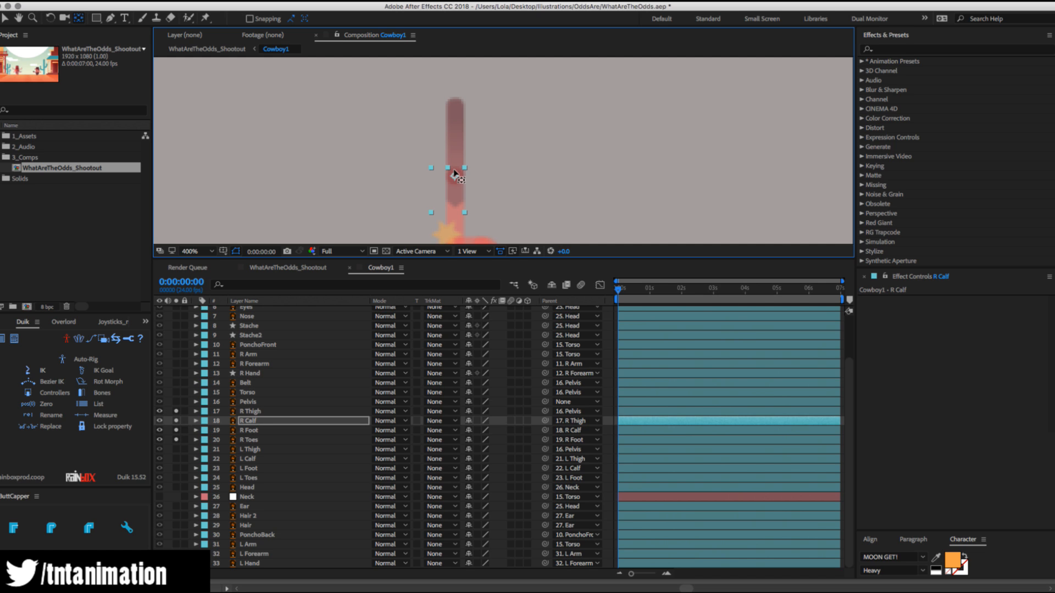
Move the anchor point of R Foot to the ankle and that of R Toes to the joint where the toes meet the foot.
{"action": "left_click_drag", "start_coordinate": [490, 203], "coordinate": [466, 125]}
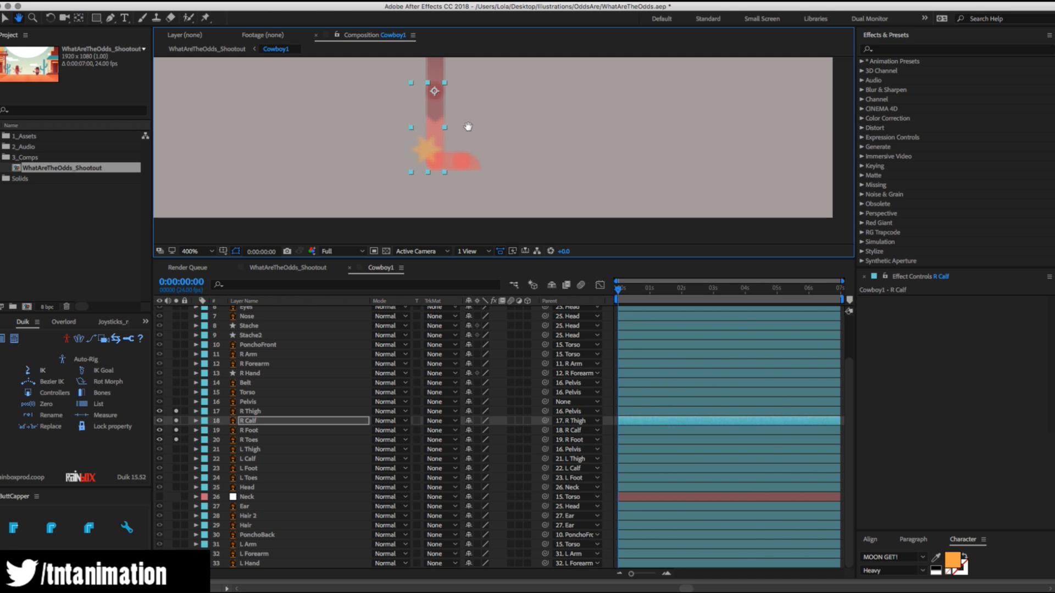
{"action": "left_click", "coordinate": [453, 164]}
{"action": "key", "text": "y"}
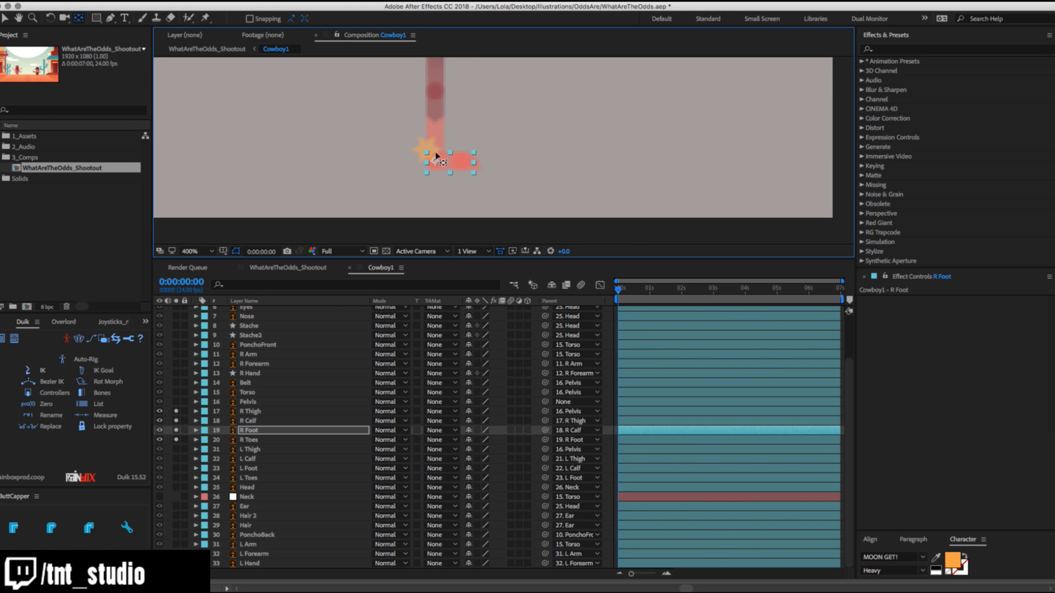
{"action": "left_click", "coordinate": [471, 159]}
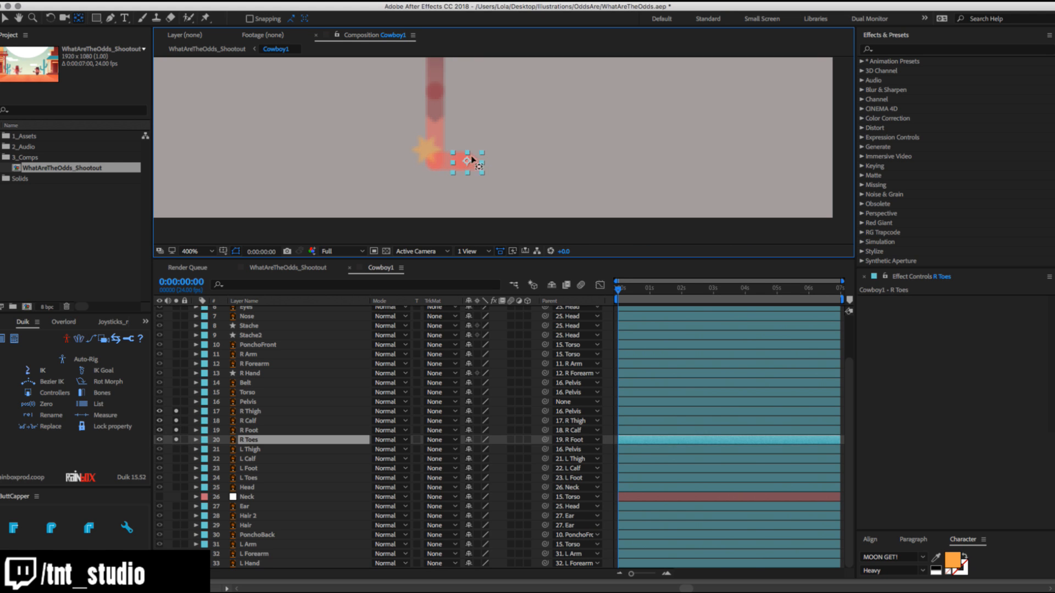
{"action": "key", "text": "Return"}
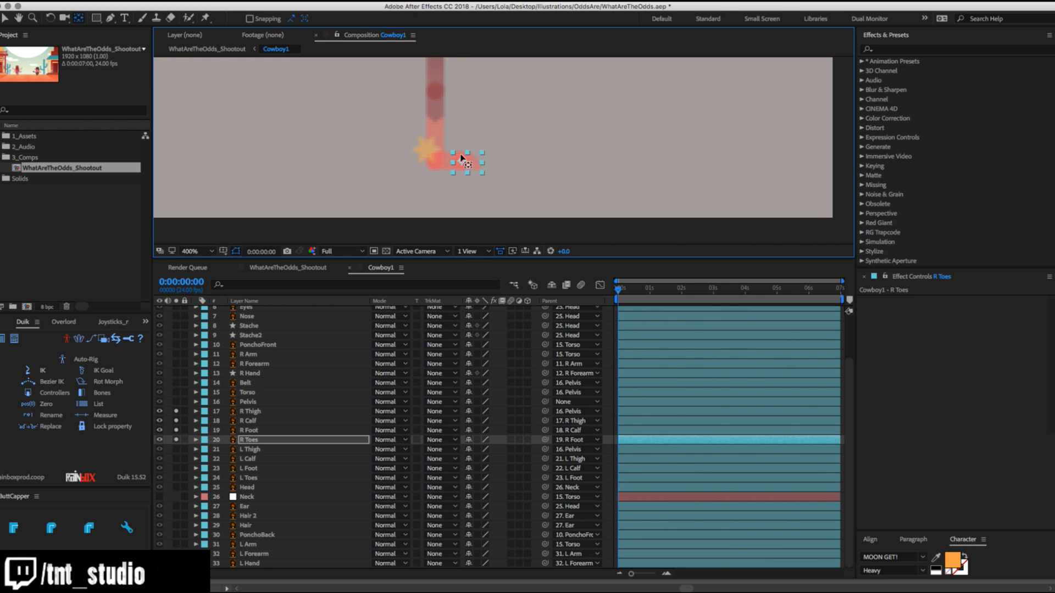
Solo the left leg layers instead of the right, and move the anchor points of L Thigh to the hip and L Calf to the knee.
{"action": "left_click_drag", "start_coordinate": [177, 440], "coordinate": [176, 477]}
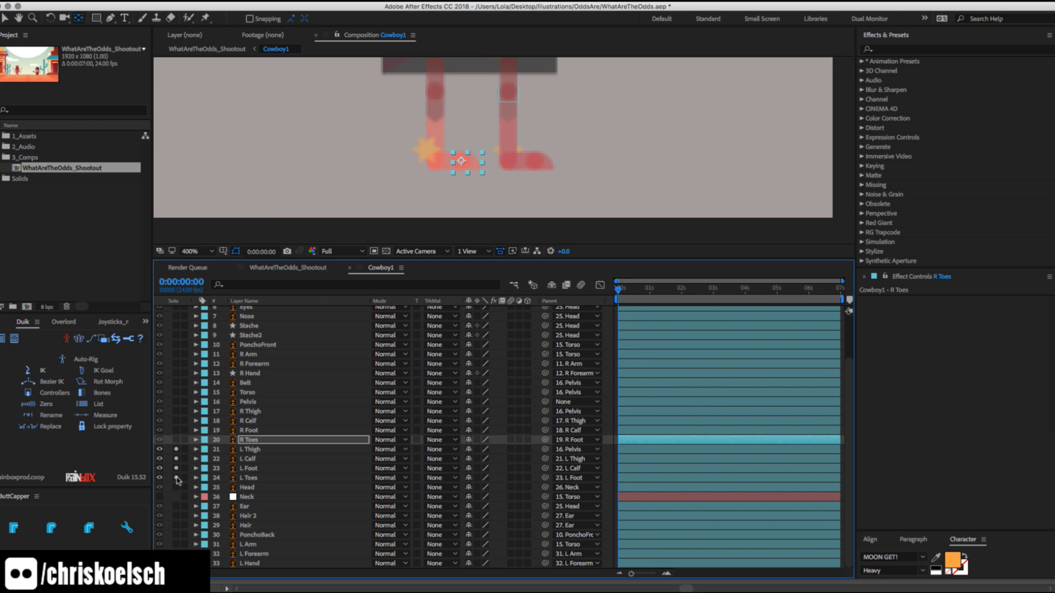
{"action": "left_click", "coordinate": [250, 450]}
{"action": "left_click_drag", "start_coordinate": [483, 132], "coordinate": [391, 202]}
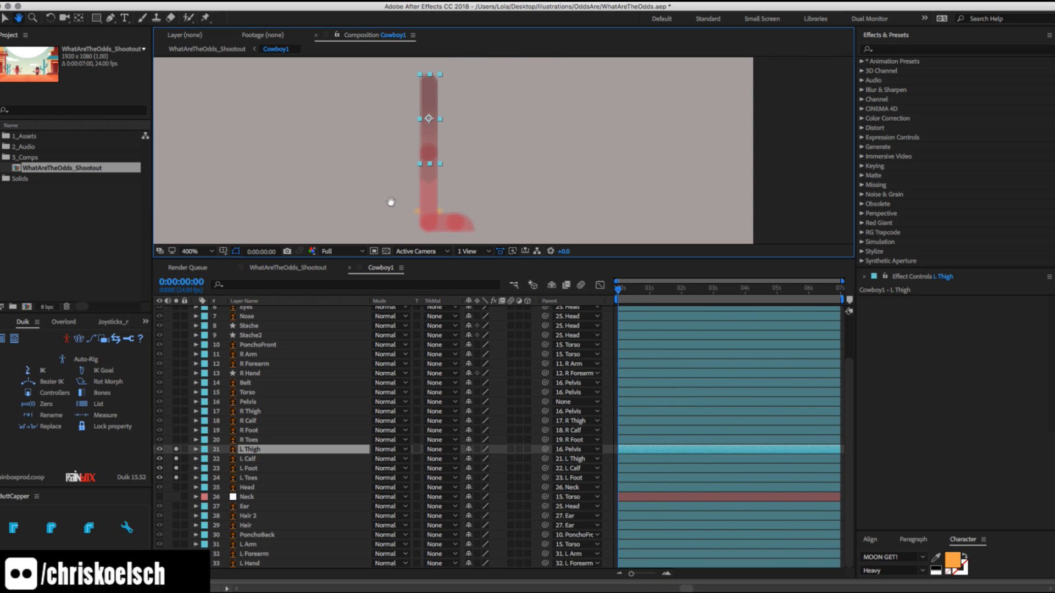
{"action": "key", "text": "y"}
{"action": "left_click_drag", "start_coordinate": [432, 114], "coordinate": [432, 81]}
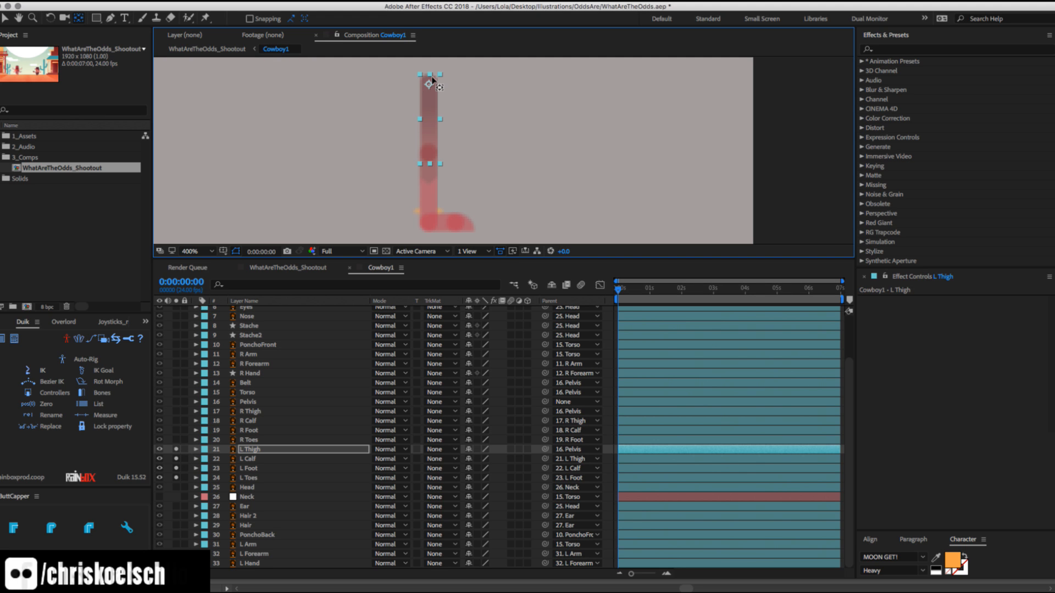
{"action": "left_click", "coordinate": [425, 186]}
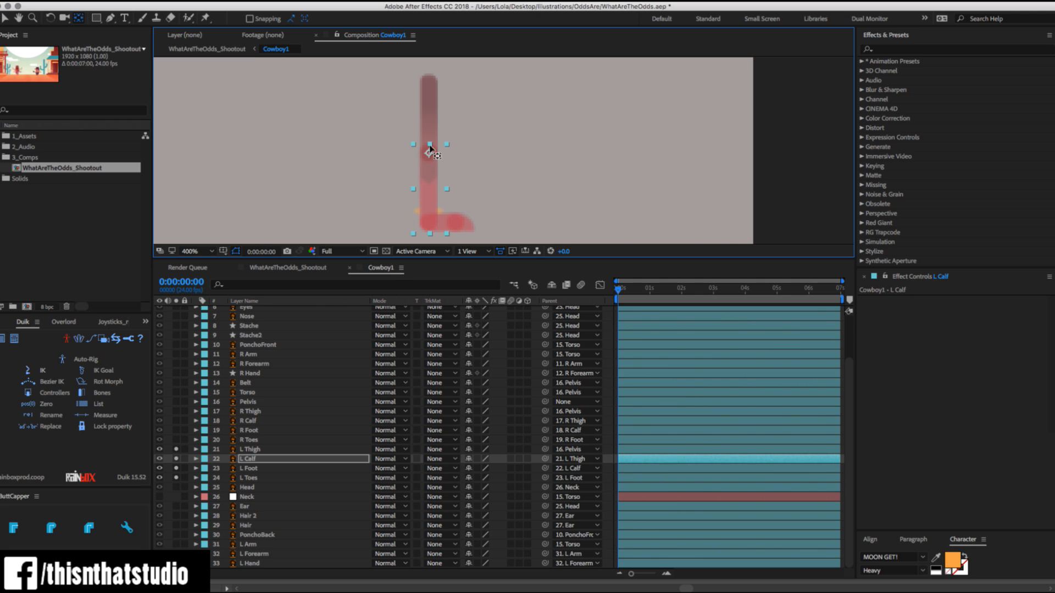
Move the anchor point of L Foot to the ankle and that of L Toes to the toe joint.
{"action": "left_click", "coordinate": [459, 223]}
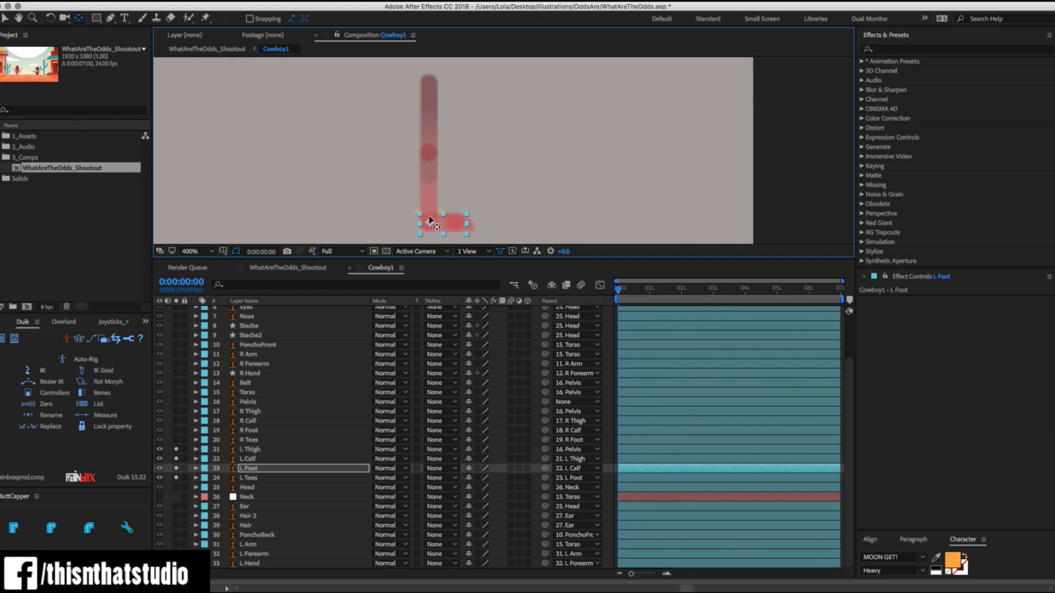
{"action": "left_click", "coordinate": [464, 218]}
{"action": "key", "text": "Return"}
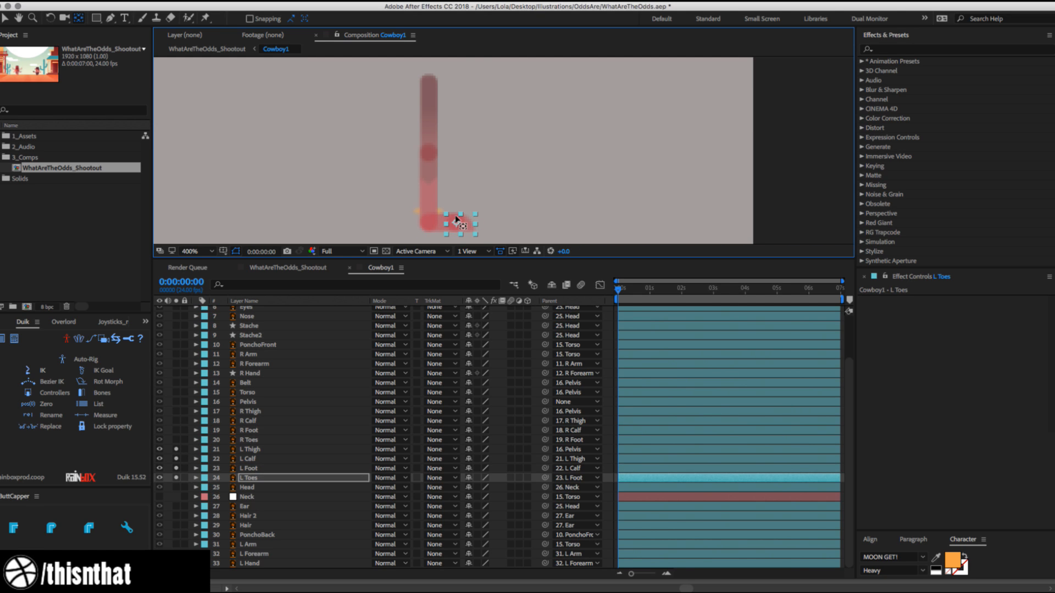
Test the left knee joint by rotating L Calf, and undo the rotation.
{"action": "key", "text": "w"}
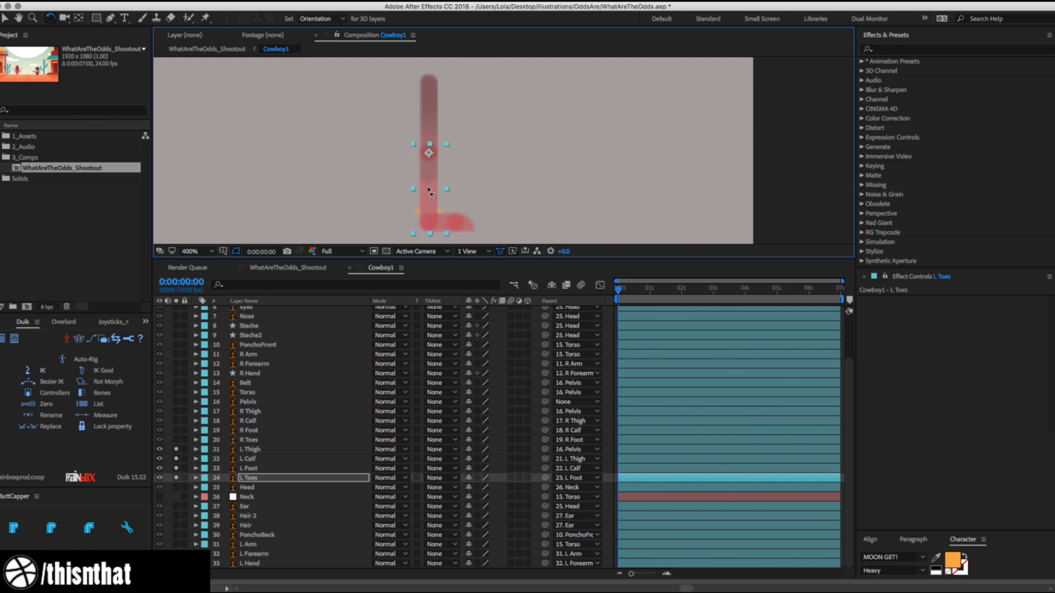
{"action": "left_click_drag", "start_coordinate": [432, 192], "coordinate": [371, 144]}
{"action": "key", "text": "super+z"}
Turn off solo for the left leg layers and select the R Hand shape layer.
{"action": "left_click_drag", "start_coordinate": [176, 448], "coordinate": [179, 476]}
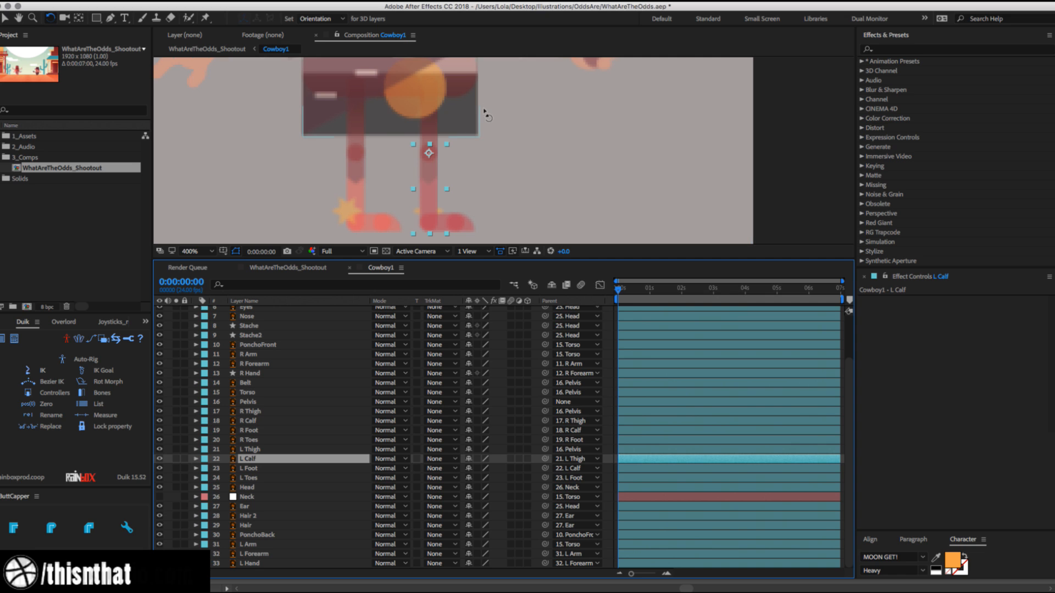
{"action": "left_click_drag", "start_coordinate": [482, 113], "coordinate": [470, 226]}
{"action": "key", "text": "c"}
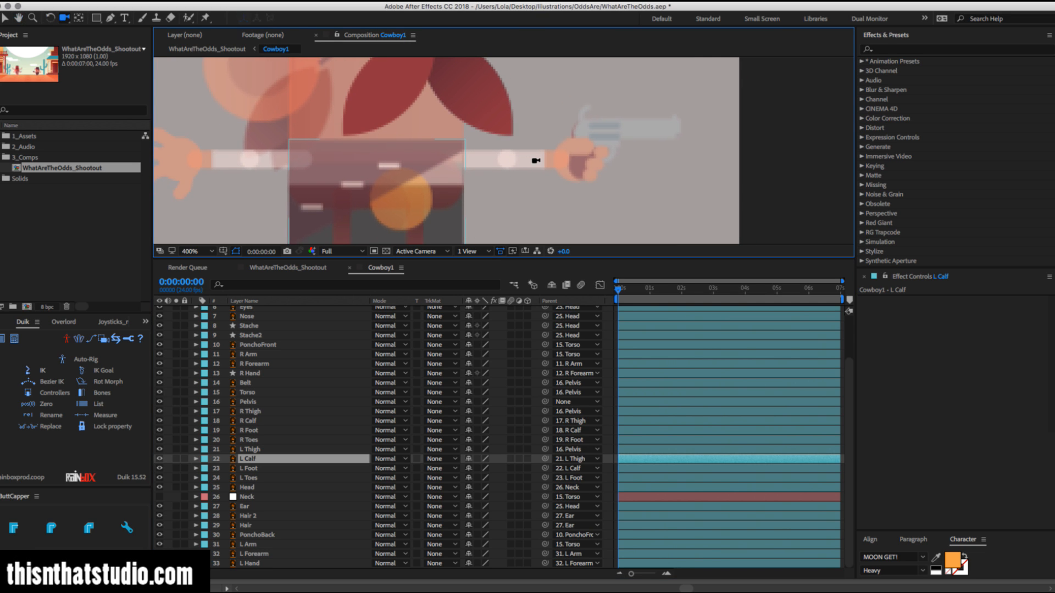
{"action": "key", "text": "x"}
{"action": "key", "text": "v"}
{"action": "left_click", "coordinate": [539, 161]}
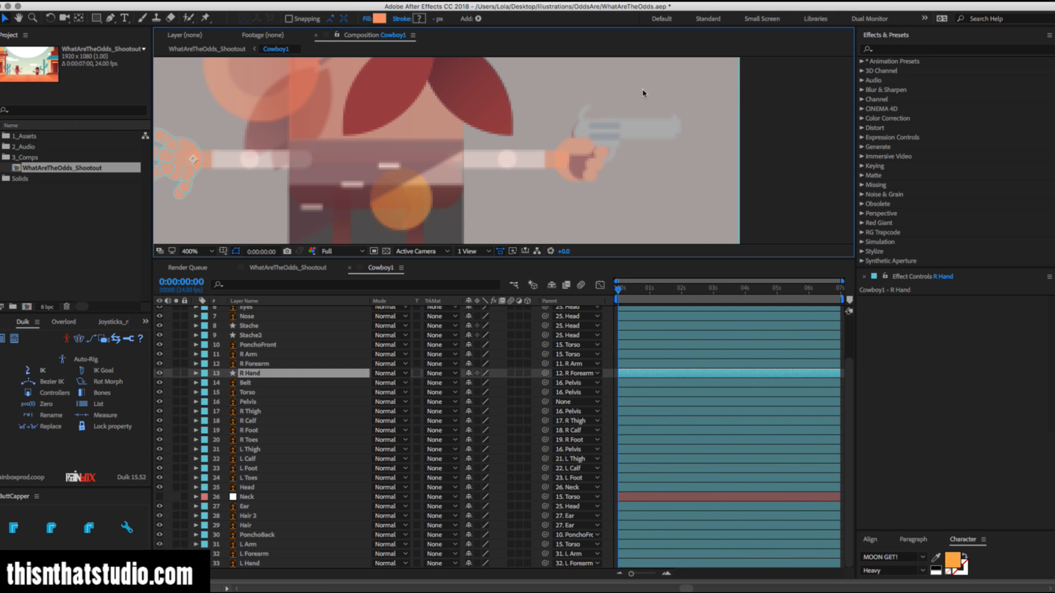
{"action": "left_click_drag", "start_coordinate": [645, 93], "coordinate": [560, 212]}
{"action": "key", "text": "super+z"}
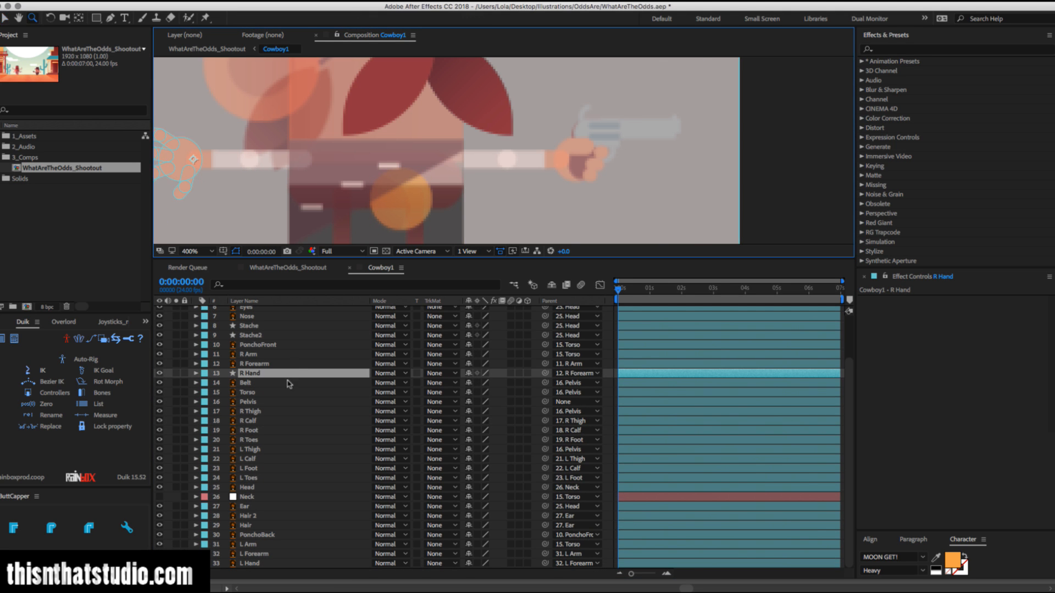
Expand the contents of R Hand and delete the nested Group 1 inside its first group.
{"action": "left_click", "coordinate": [196, 373]}
{"action": "left_click", "coordinate": [196, 374]}
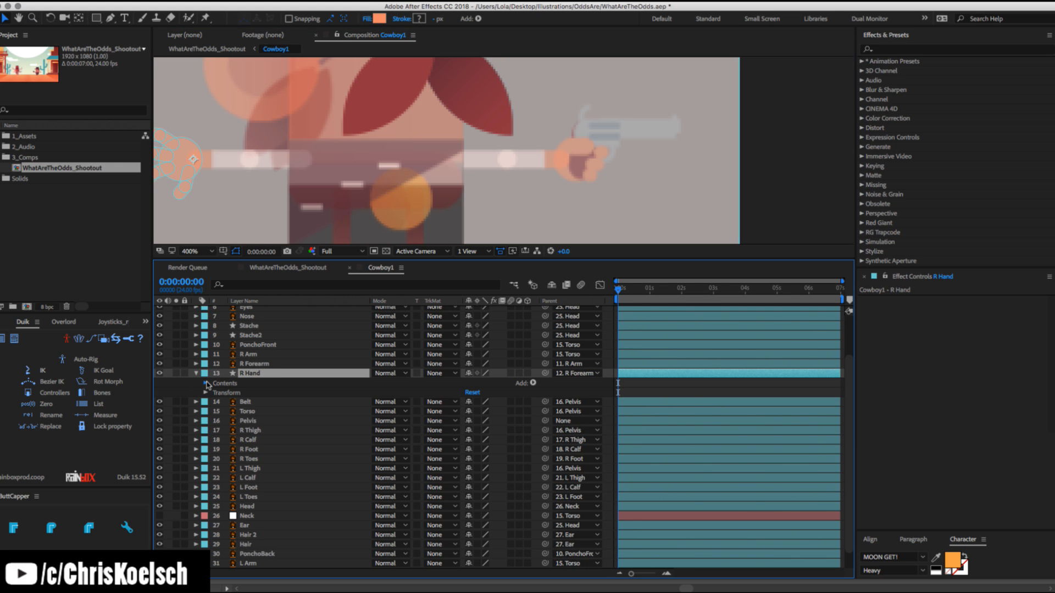
{"action": "left_click", "coordinate": [206, 383]}
{"action": "left_click", "coordinate": [215, 394]}
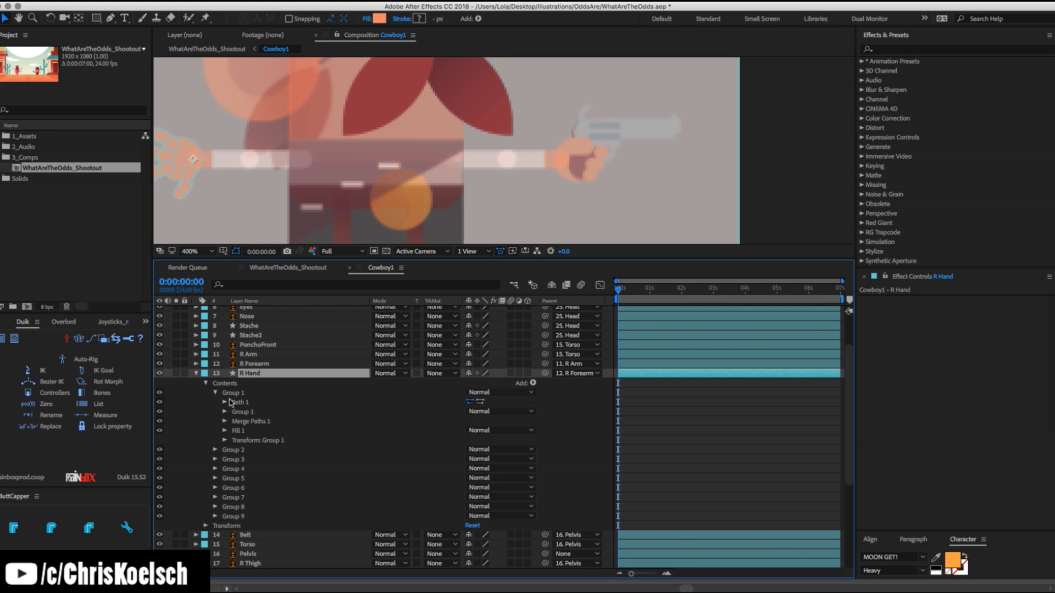
{"action": "left_click", "coordinate": [240, 403]}
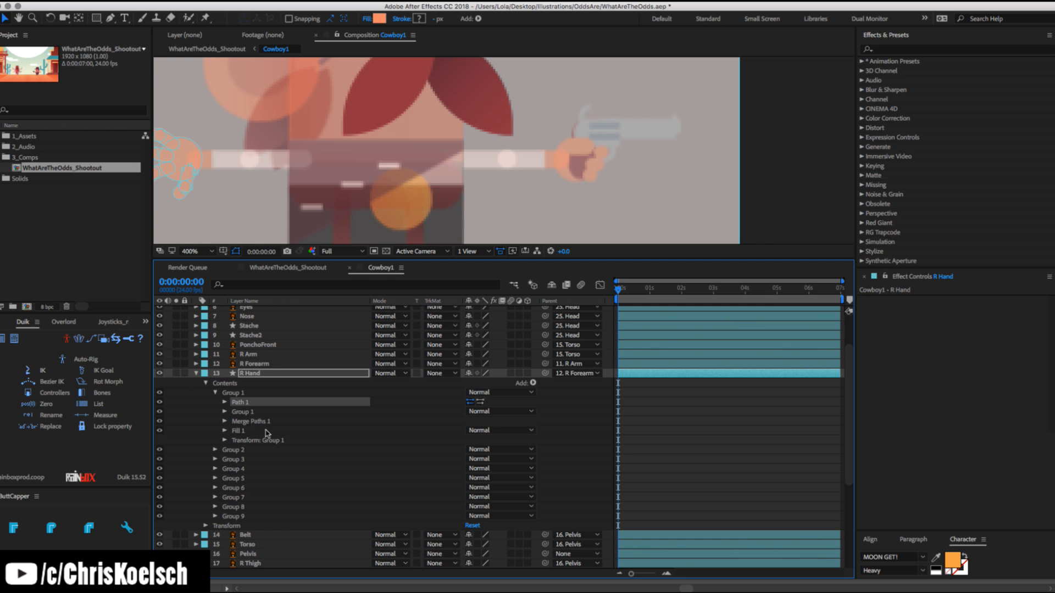
{"action": "left_click", "coordinate": [244, 412]}
{"action": "scroll", "coordinate": [317, 134], "scroll_direction": "down", "scroll_amount": 2}
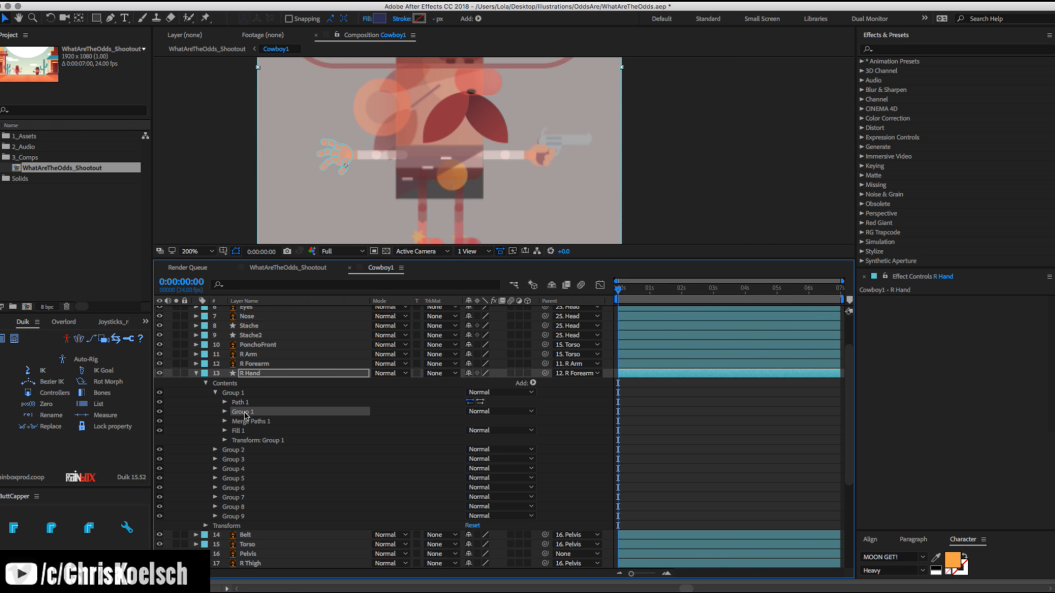
{"action": "key", "text": "Delete"}
Expand Group 2 through Group 5 of R Hand and delete the extra nested Group 1 from each.
{"action": "left_click", "coordinate": [215, 440]}
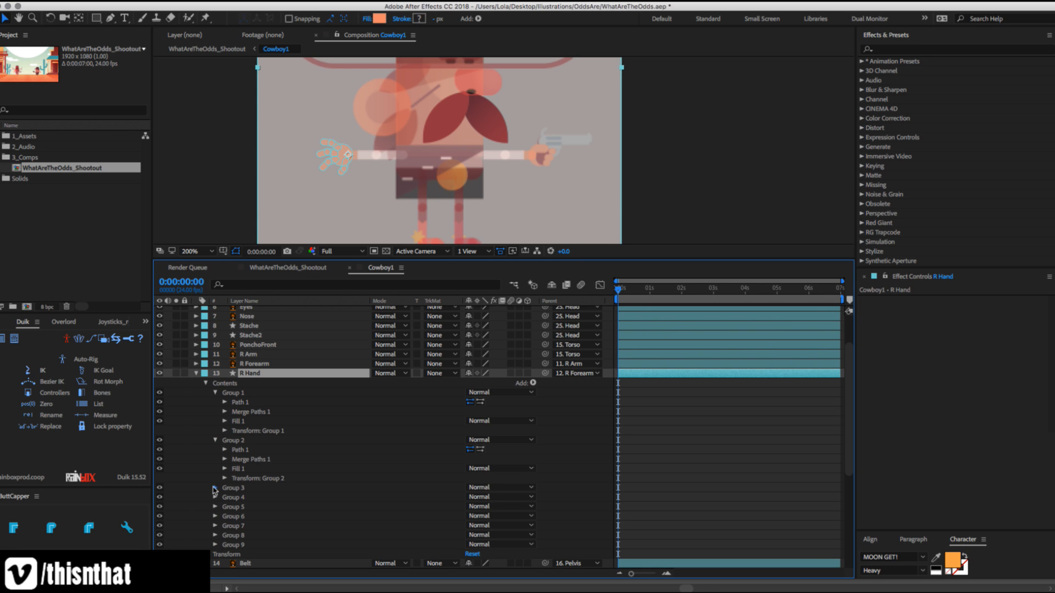
{"action": "left_click", "coordinate": [215, 488]}
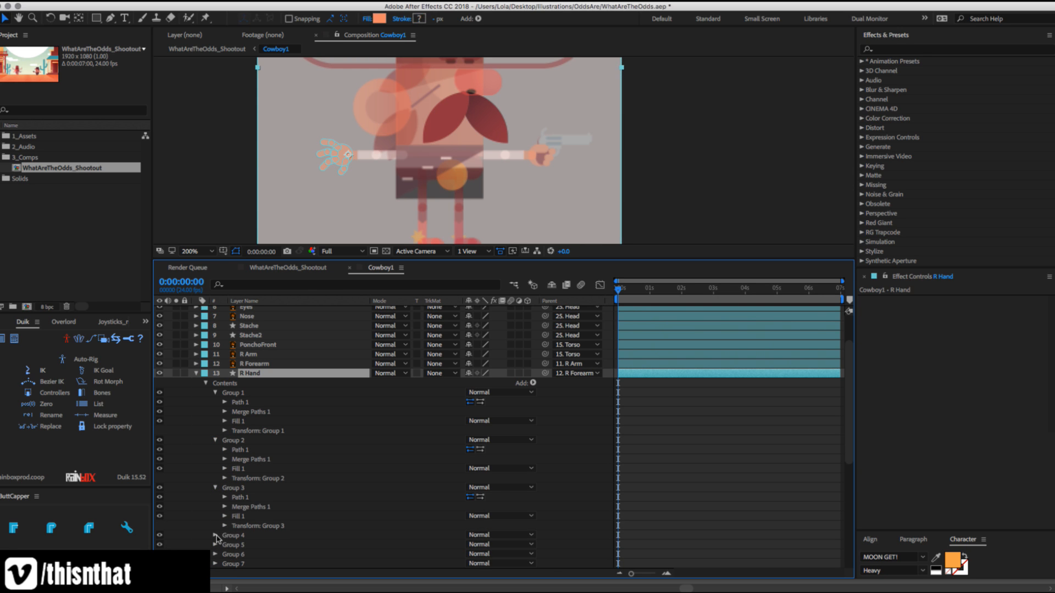
{"action": "left_click", "coordinate": [215, 535]}
{"action": "scroll", "coordinate": [216, 536], "scroll_direction": "down", "scroll_amount": 3}
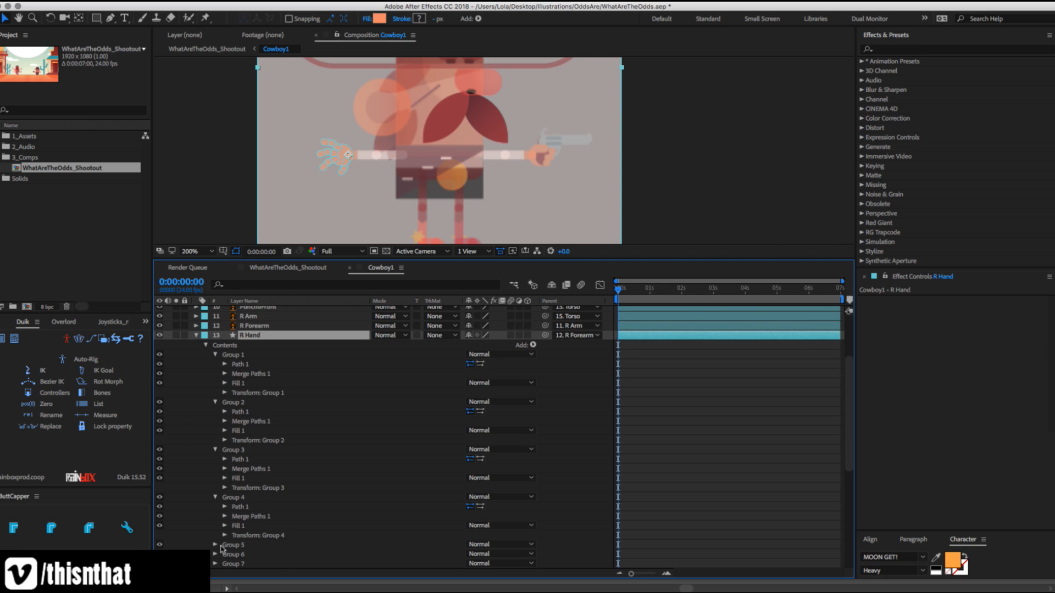
{"action": "left_click", "coordinate": [216, 544]}
{"action": "scroll", "coordinate": [220, 548], "scroll_direction": "down", "scroll_amount": 3}
{"action": "left_click", "coordinate": [241, 519]}
{"action": "key", "text": "Delete"}
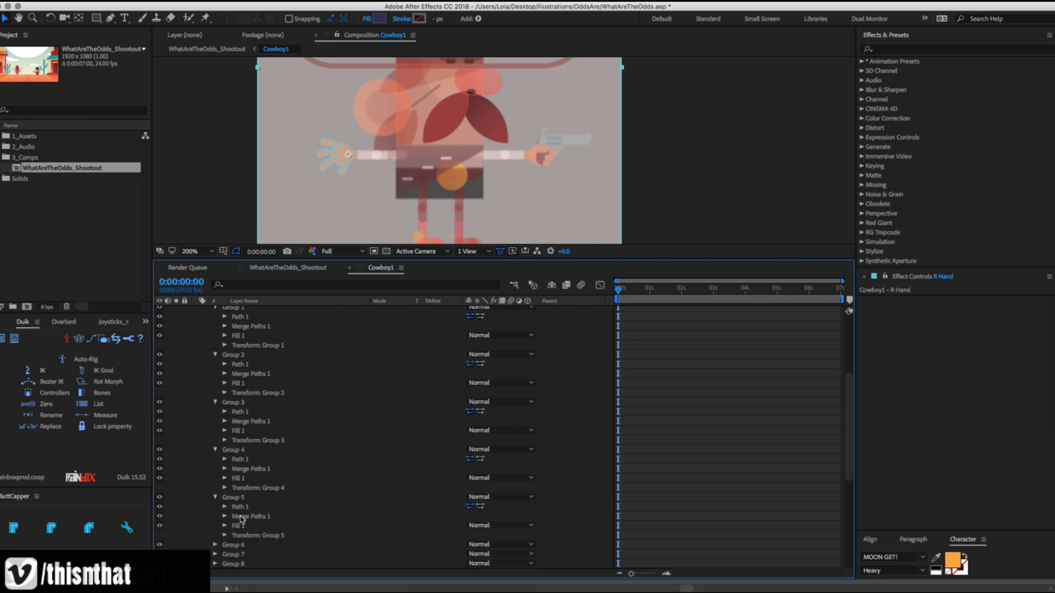
Expand Group 6 and Group 7 of R Hand and delete the nested Group 1 from both.
{"action": "left_click", "coordinate": [216, 545]}
{"action": "scroll", "coordinate": [220, 546], "scroll_direction": "down", "scroll_amount": 3}
{"action": "left_click", "coordinate": [242, 535]}
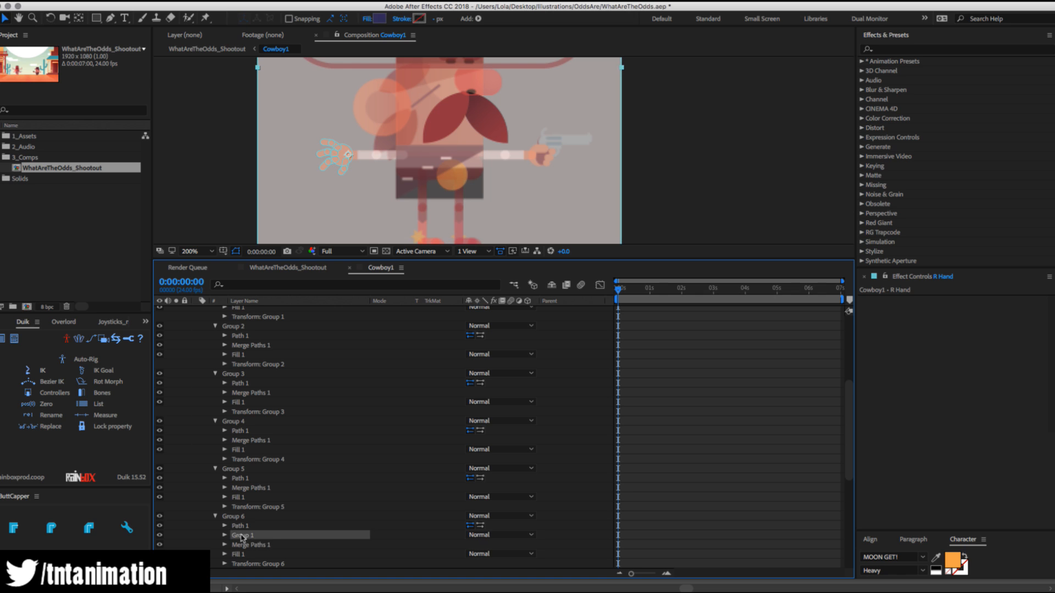
{"action": "key", "text": "Delete"}
{"action": "scroll", "coordinate": [219, 547], "scroll_direction": "down", "scroll_amount": 1}
{"action": "left_click", "coordinate": [215, 555]}
{"action": "scroll", "coordinate": [268, 538], "scroll_direction": "down", "scroll_amount": 3}
{"action": "left_click", "coordinate": [268, 536]}
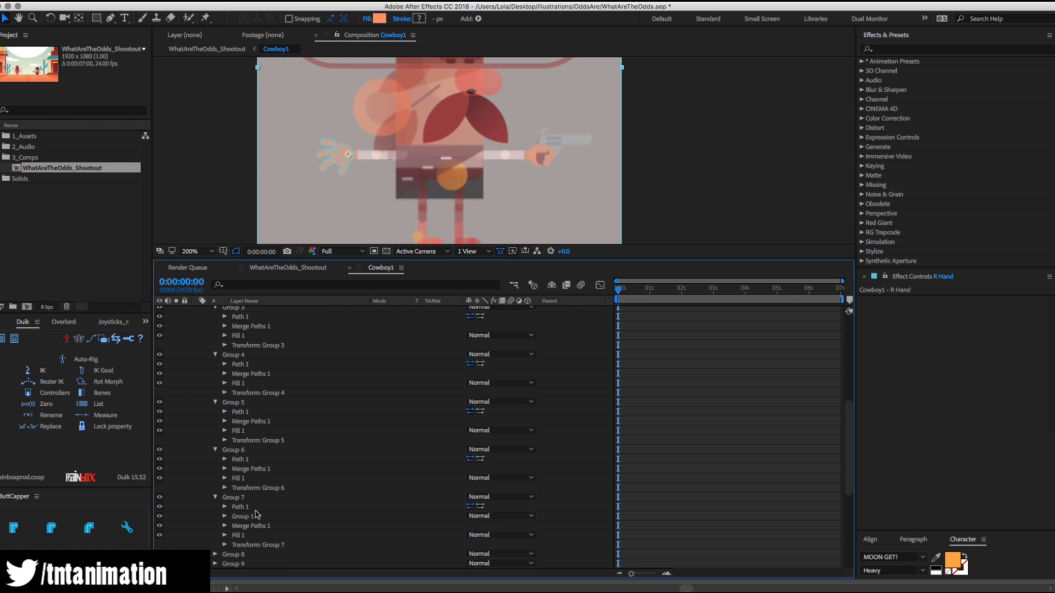
{"action": "key", "text": "Delete"}
Expand Group 8 and Group 9 of R Hand and delete the nested Group 1 from both.
{"action": "scroll", "coordinate": [248, 527], "scroll_direction": "down", "scroll_amount": 2}
{"action": "left_click", "coordinate": [216, 535]}
{"action": "scroll", "coordinate": [217, 536], "scroll_direction": "down", "scroll_amount": 2}
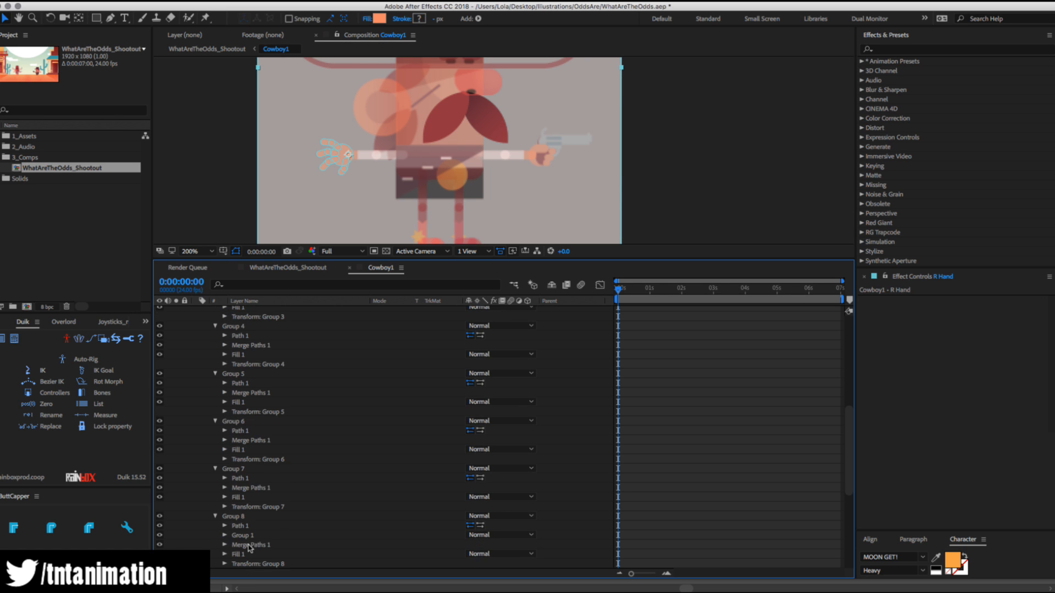
{"action": "left_click", "coordinate": [236, 535]}
{"action": "key", "text": "Delete"}
{"action": "left_click", "coordinate": [215, 564]}
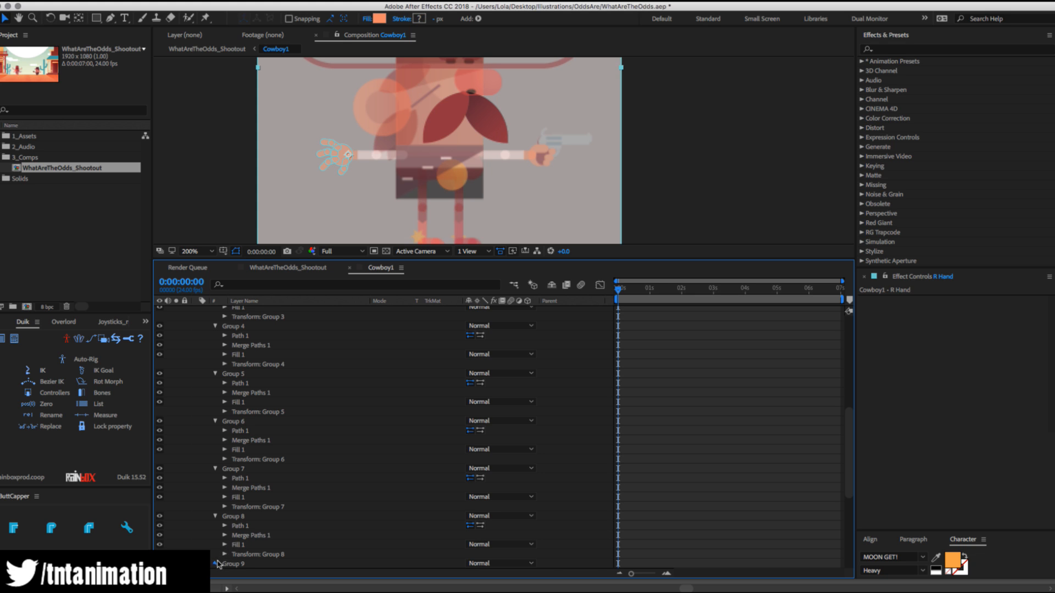
{"action": "scroll", "coordinate": [217, 561], "scroll_direction": "down", "scroll_amount": 4}
{"action": "left_click", "coordinate": [246, 507]}
{"action": "key", "text": "Delete"}
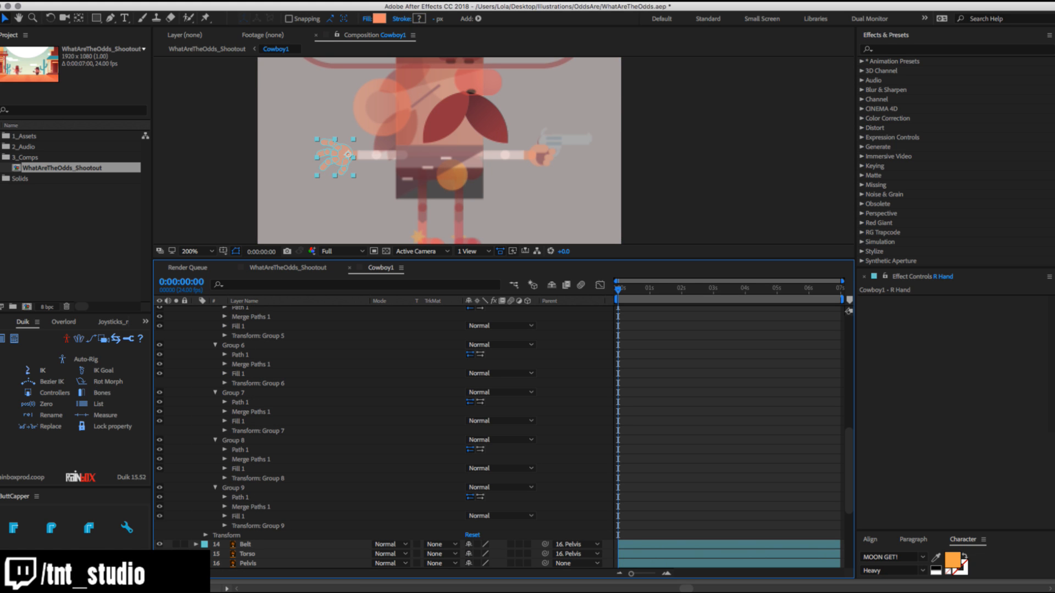
{"action": "key", "text": "super+Tab"}
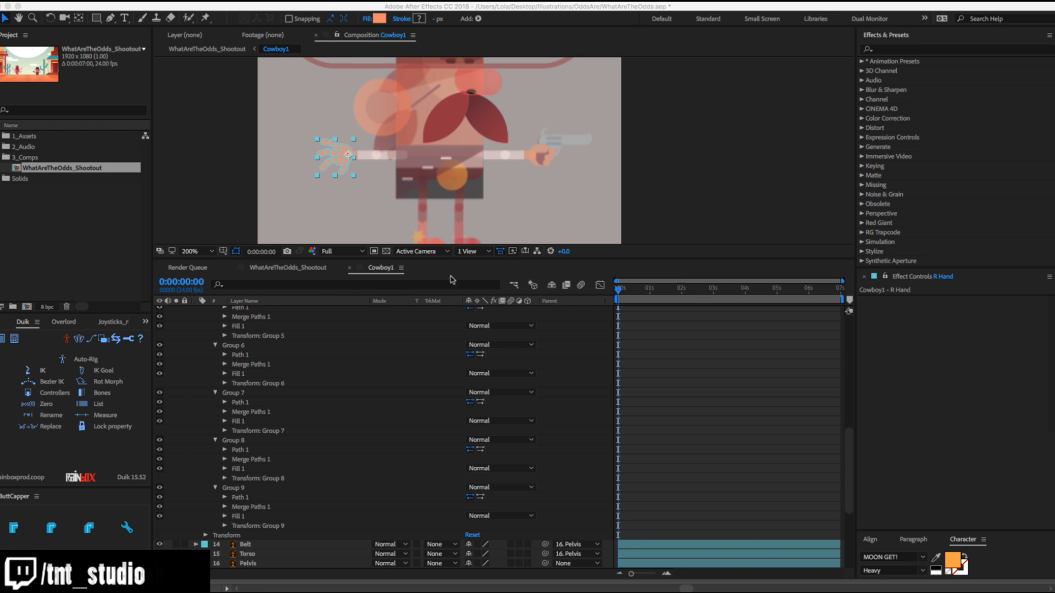
{"action": "left_click", "coordinate": [432, 360]}
Move the anchor point of Group 1 in R Hand to the thumb's base joint near the palm.
{"action": "scroll", "coordinate": [345, 427], "scroll_direction": "up", "scroll_amount": 10}
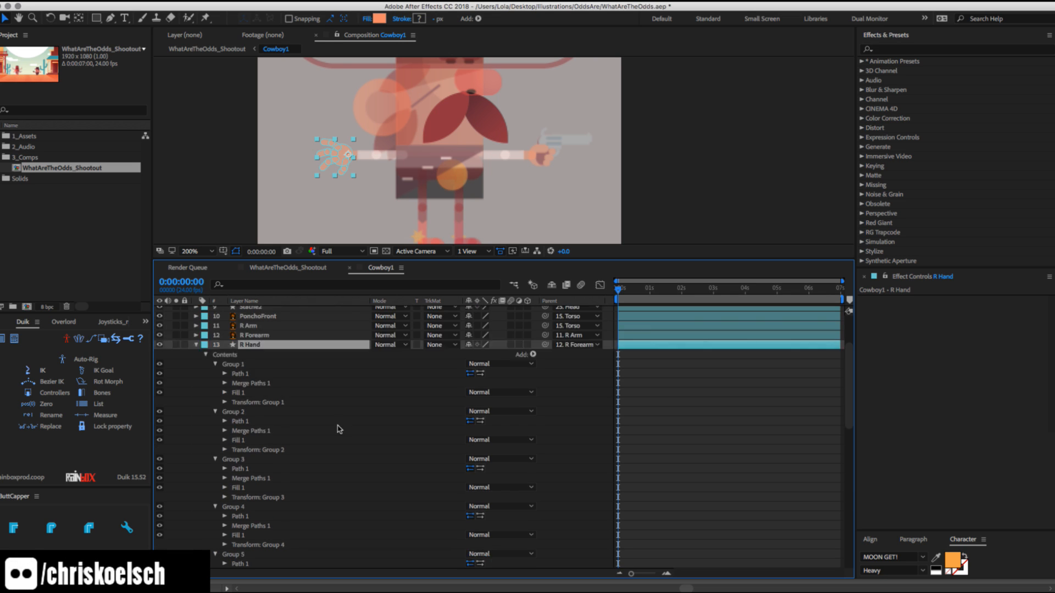
{"action": "left_click", "coordinate": [227, 445]}
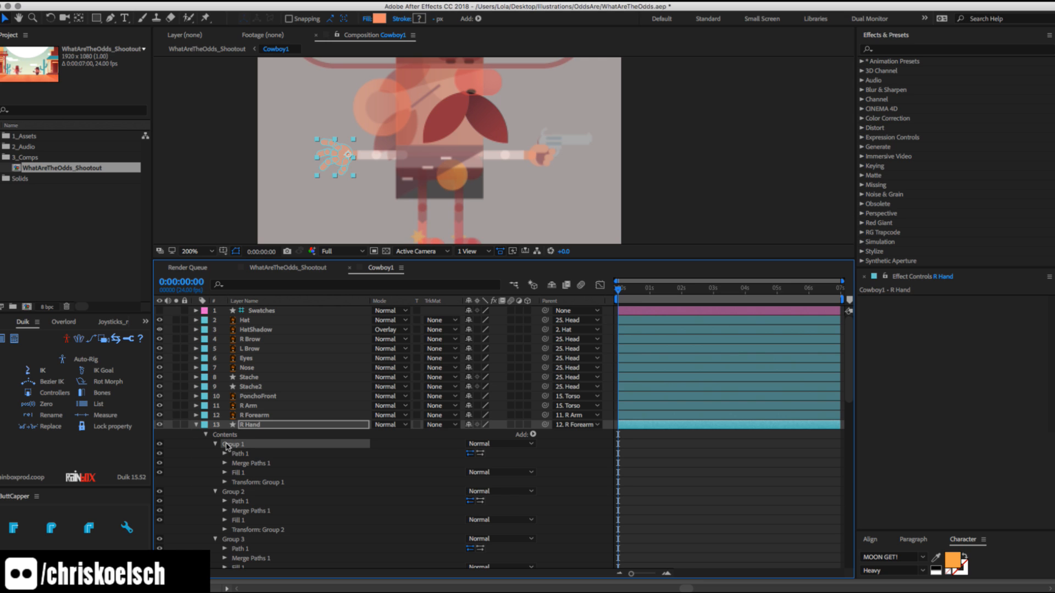
{"action": "key", "text": "z"}
{"action": "left_click", "coordinate": [351, 157]}
{"action": "left_click", "coordinate": [495, 155]}
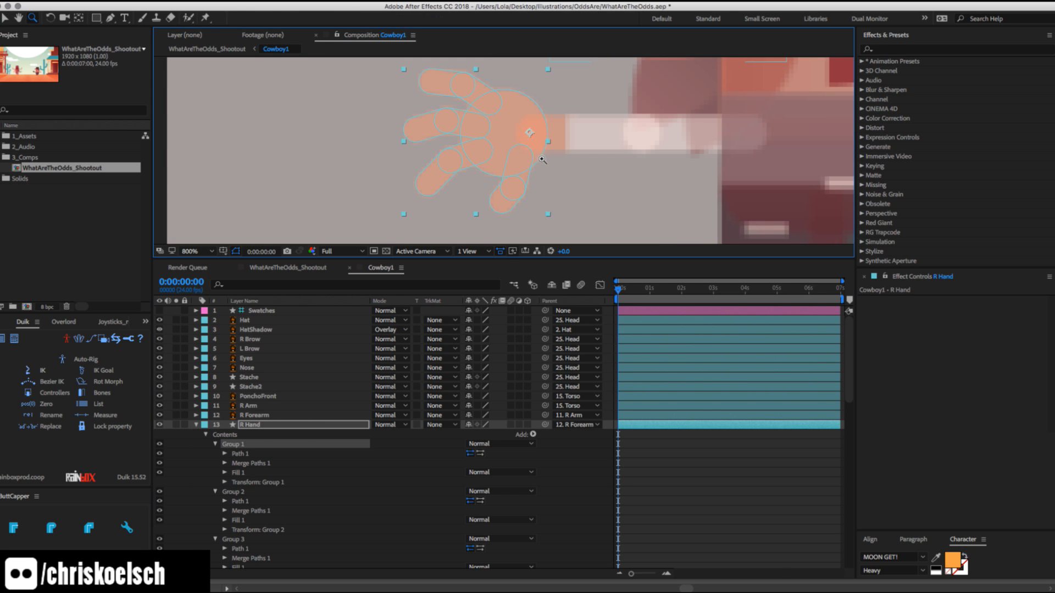
{"action": "key", "text": "v"}
{"action": "left_click", "coordinate": [247, 440]}
{"action": "left_click", "coordinate": [244, 445]}
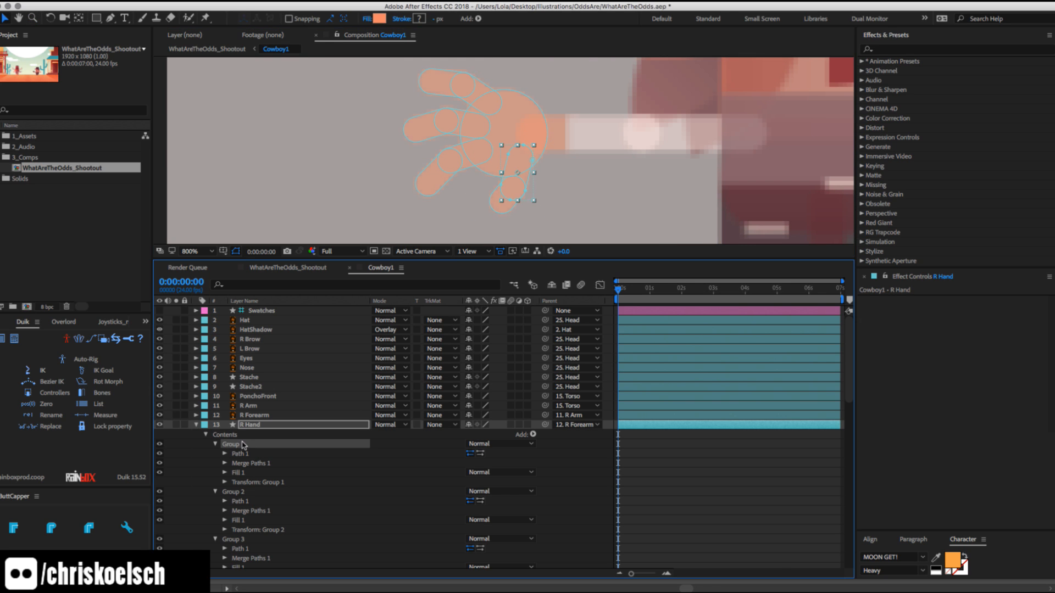
{"action": "key", "text": "y"}
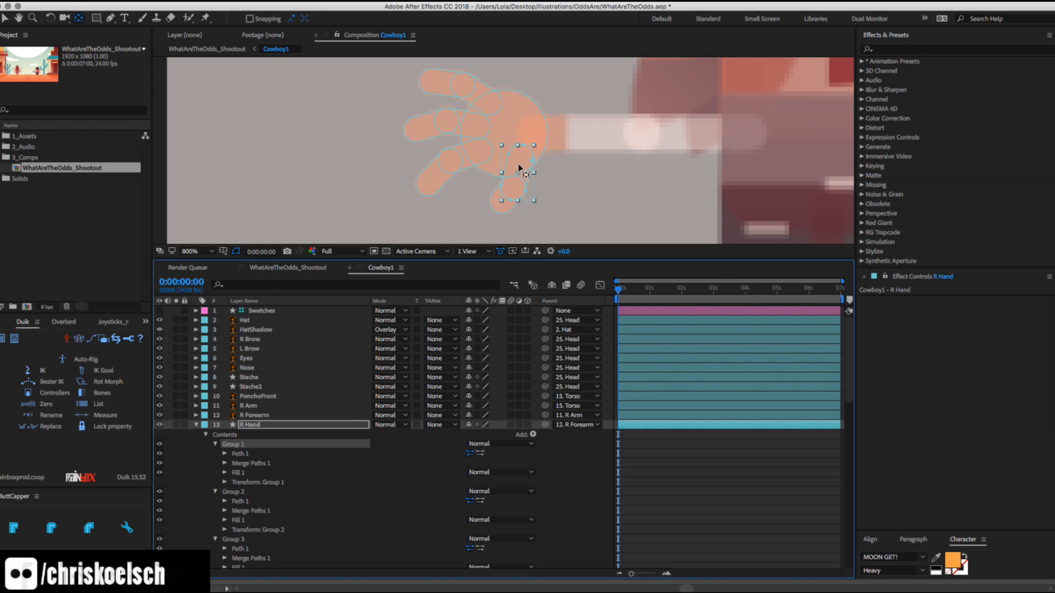
{"action": "left_click_drag", "start_coordinate": [519, 167], "coordinate": [522, 152]}
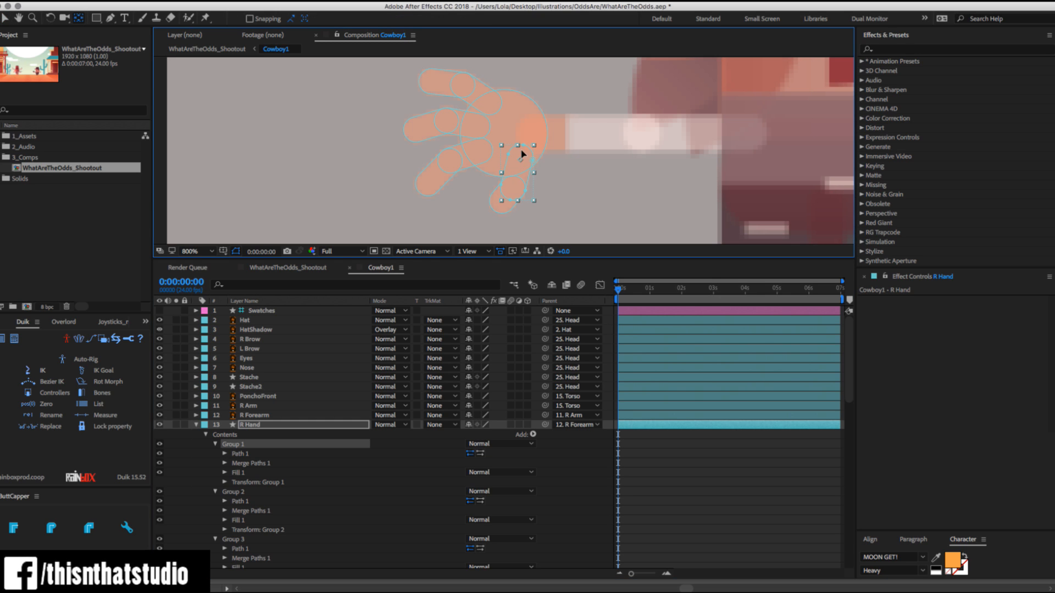
Duplicate the R Hand layer eight times to provide a separate layer for each finger segment.
{"action": "left_click", "coordinate": [250, 426]}
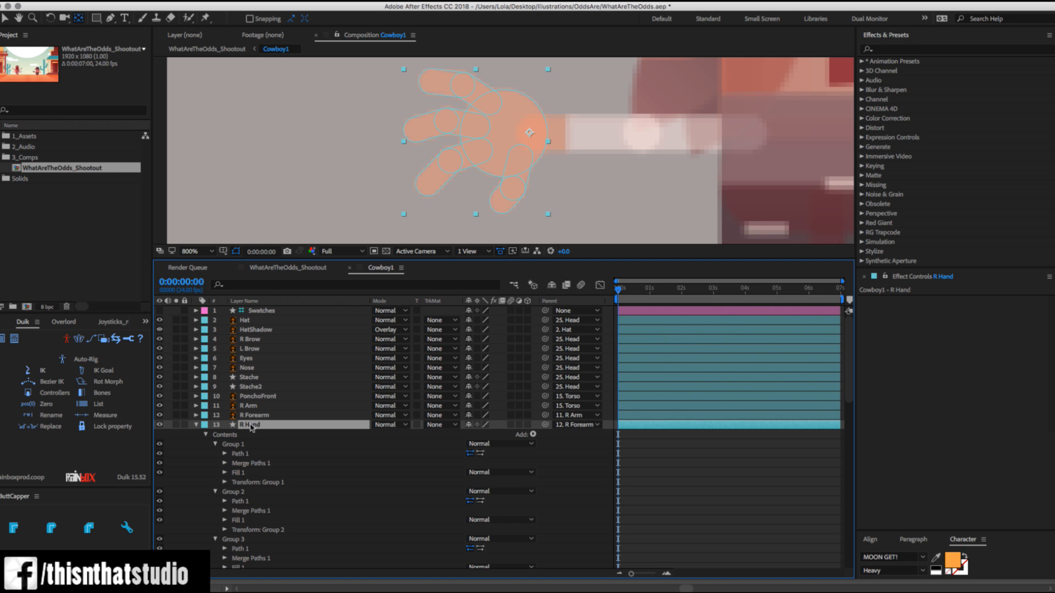
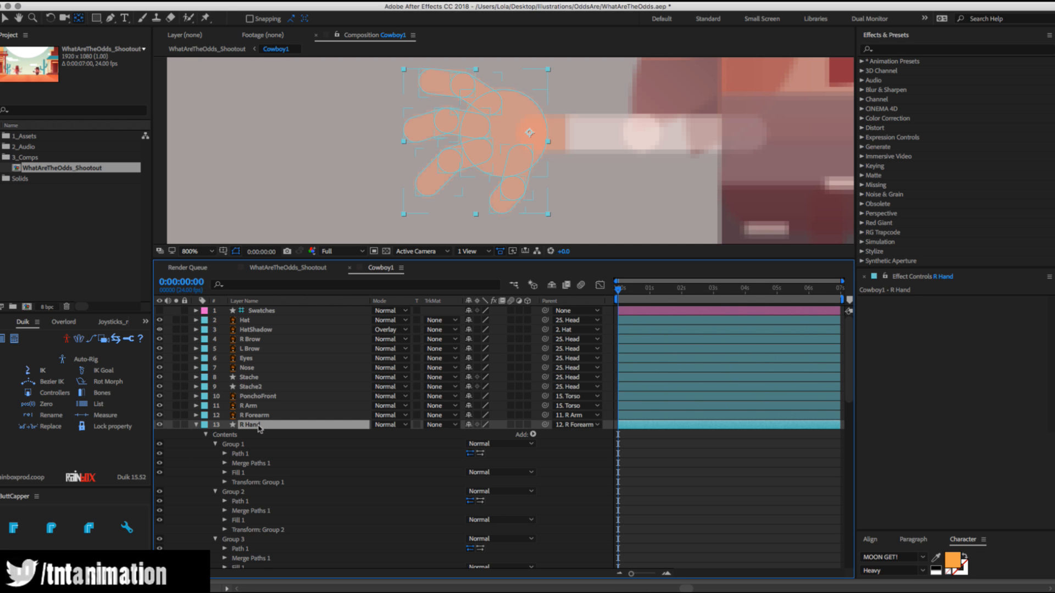
{"action": "key", "text": "super+d"}
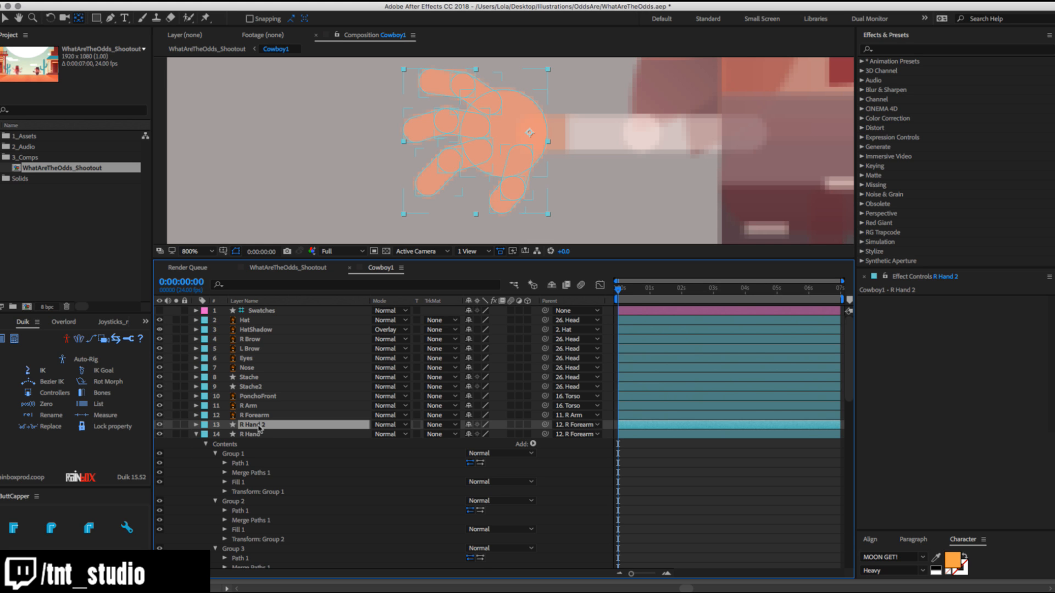
{"action": "key", "text": "super+d"}
{"action": "key", "text": "super+d"}
{"action": "key", "text": "super+d"}
{"action": "key", "text": "super+d"}
{"action": "key", "text": "super+d"}
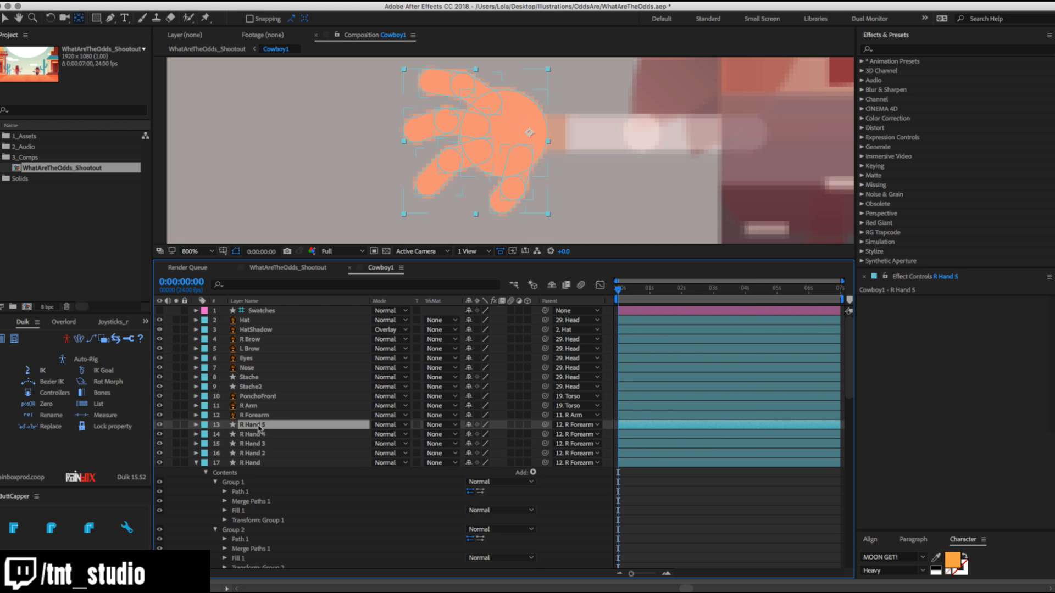
{"action": "key", "text": "super+d"}
{"action": "key", "text": "super+d"}
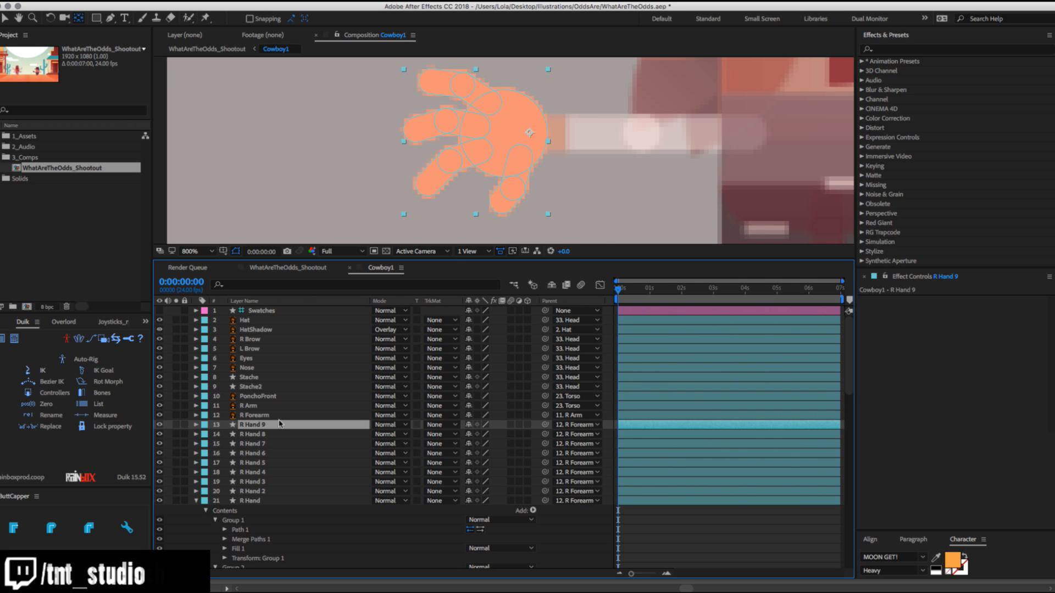
Rename the layer R Hand 9 as Pinky1 and R Hand 8 as Pinky2.
{"action": "key", "text": "Return"}
{"action": "type", "text": "Pinky"}
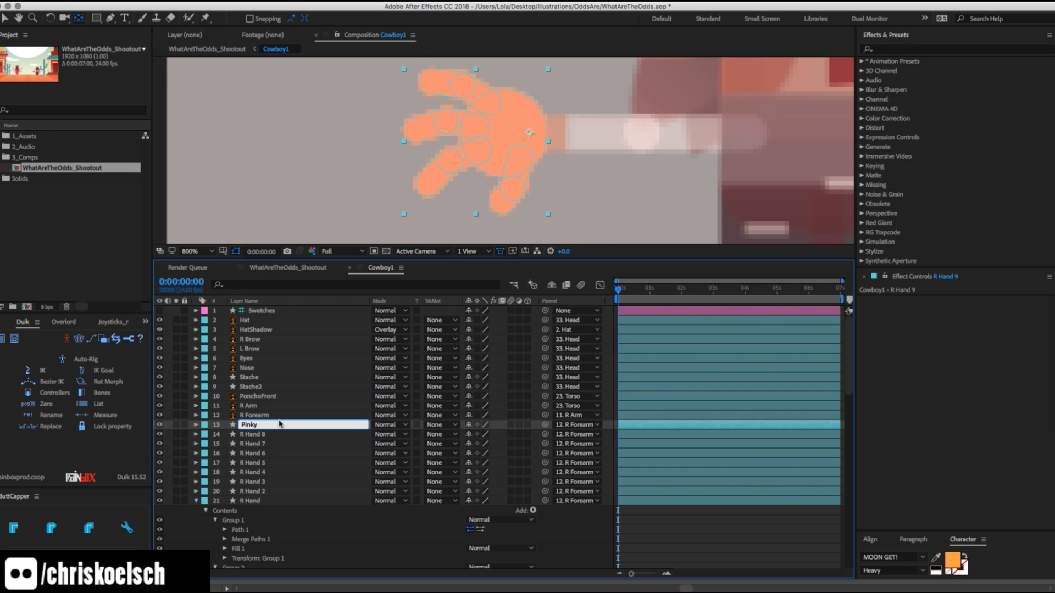
{"action": "type", "text": "1"}
{"action": "left_click", "coordinate": [262, 436]}
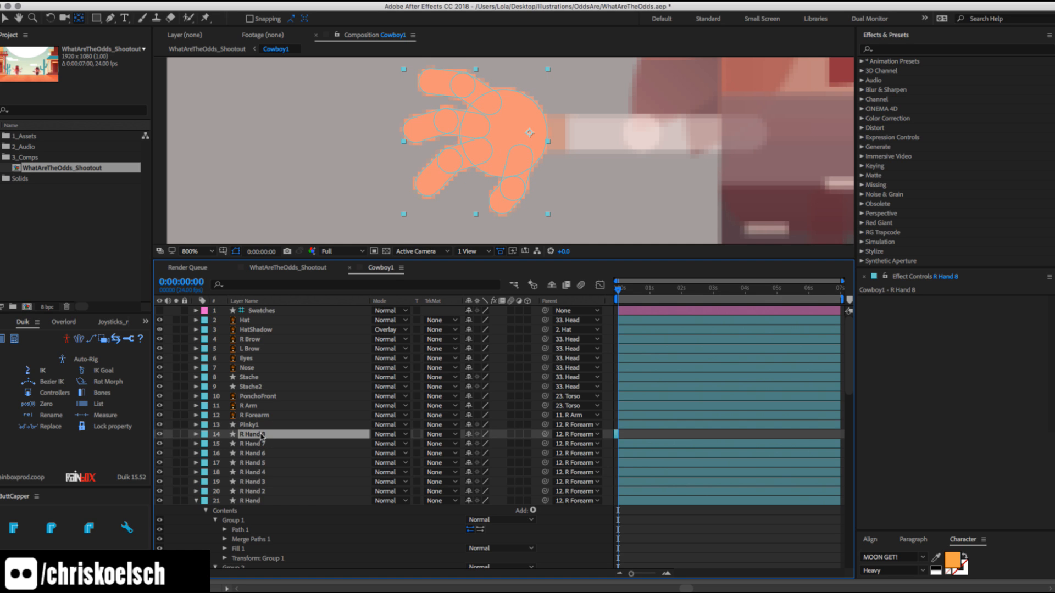
{"action": "key", "text": "Return"}
{"action": "type", "text": "P"}
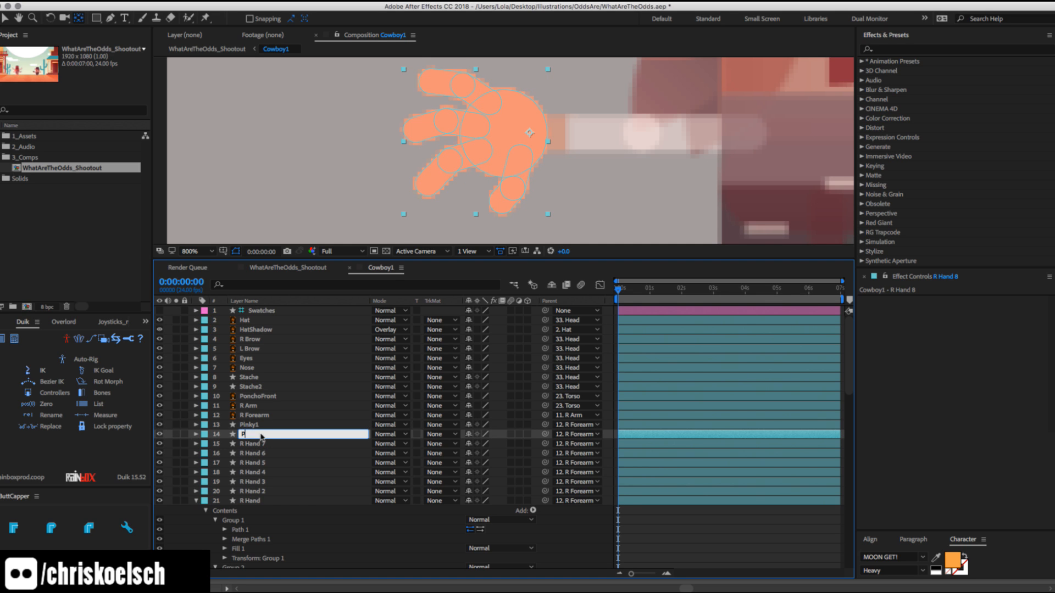
{"action": "type", "text": "inky2"}
Rename the layer R Hand 7 as Middle1 and R Hand 6 as Middle2.
{"action": "left_click", "coordinate": [255, 444]}
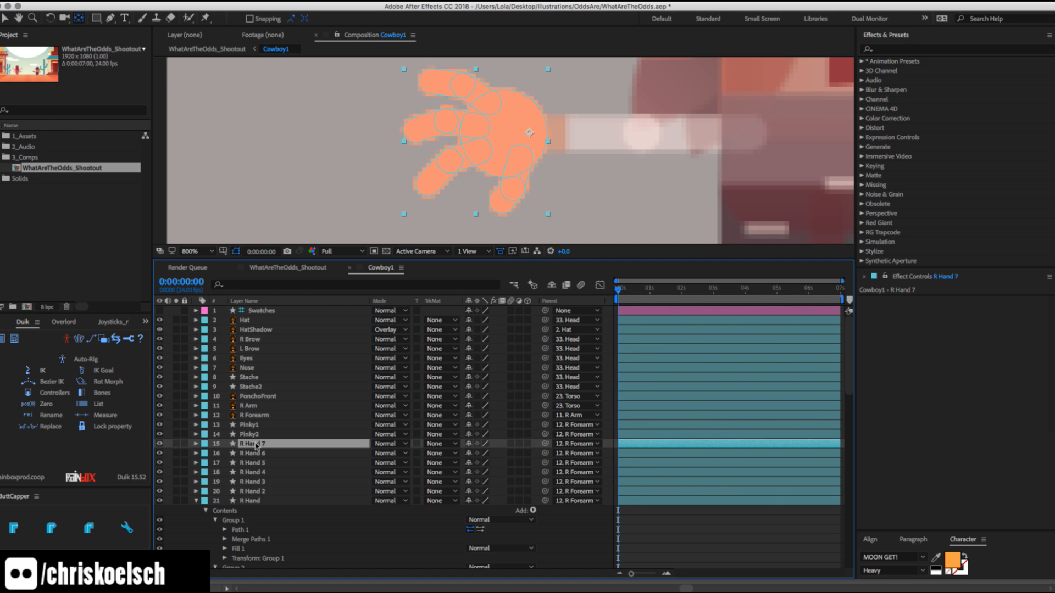
{"action": "key", "text": "Return"}
{"action": "type", "text": "Middle1"}
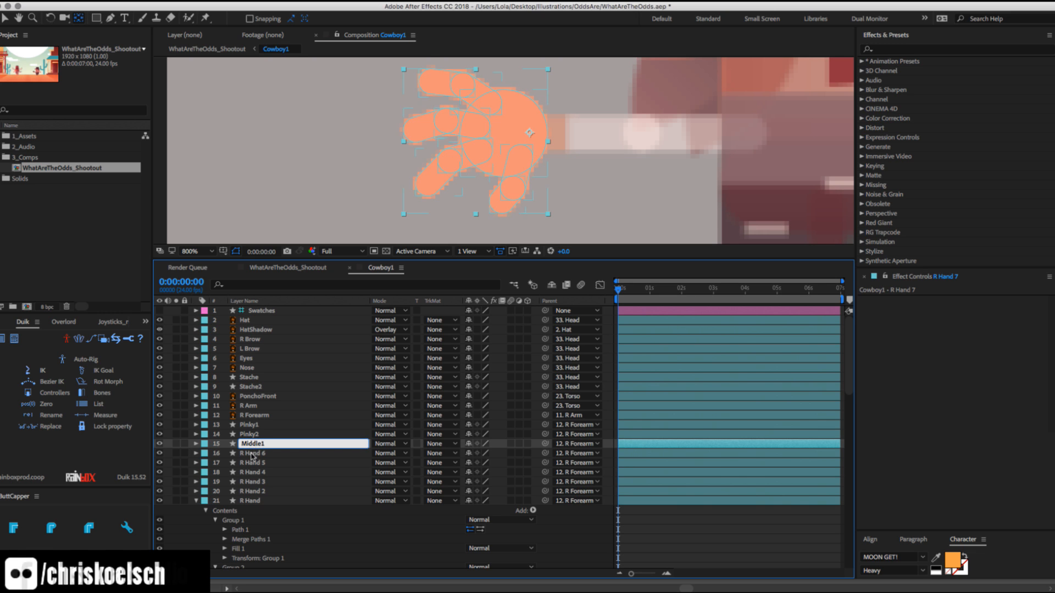
{"action": "left_click", "coordinate": [253, 455]}
{"action": "key", "text": "Return"}
{"action": "type", "text": "Middle2"}
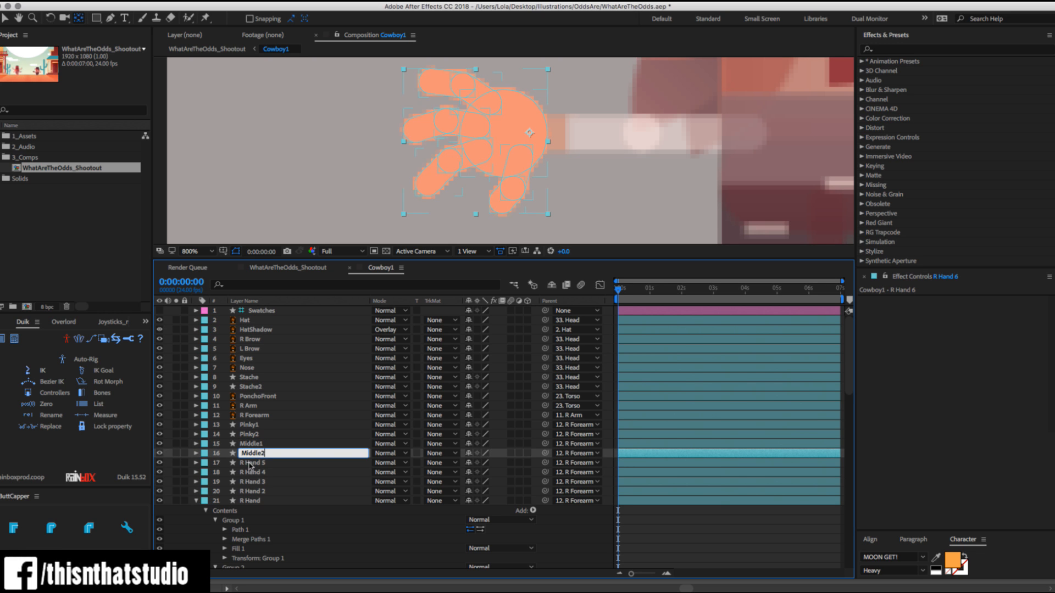
Rename the layer R Hand 5 as Index1 and R Hand 4 as Index2.
{"action": "left_click", "coordinate": [250, 464]}
{"action": "key", "text": "Return"}
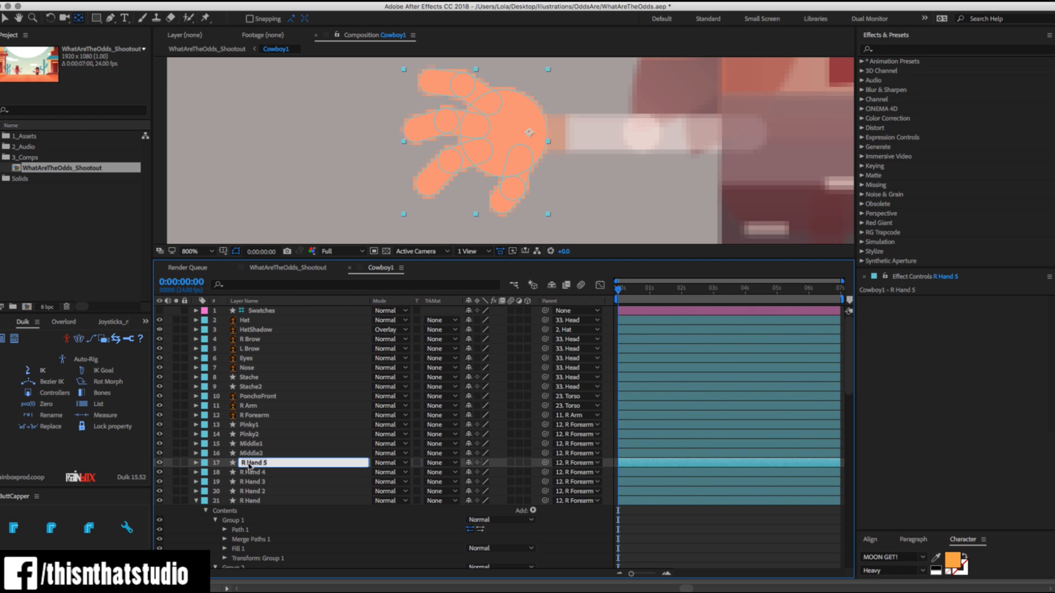
{"action": "type", "text": "Index1"}
{"action": "key", "text": "Return"}
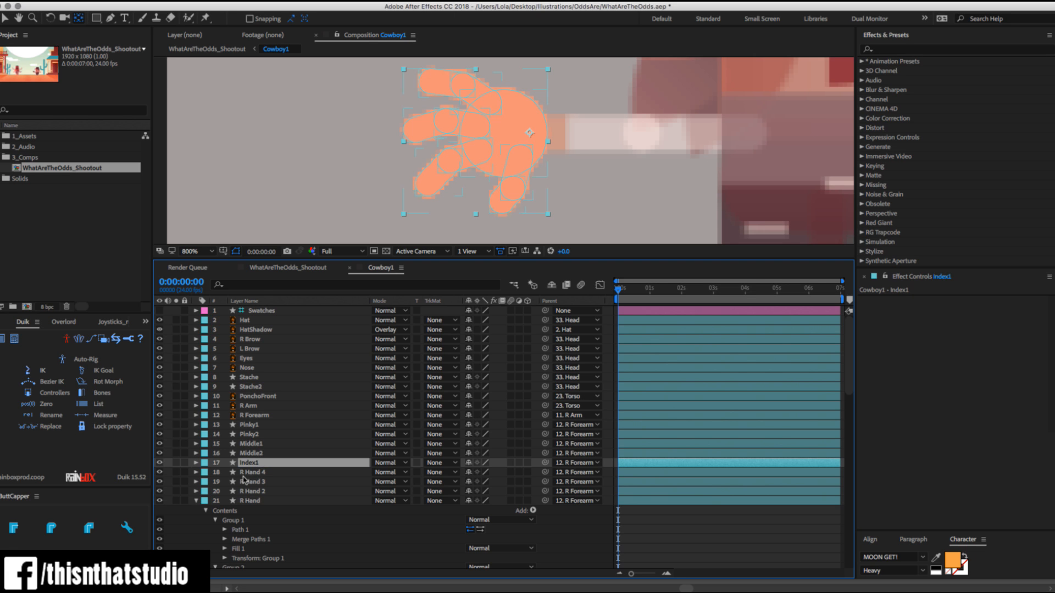
{"action": "left_click", "coordinate": [245, 474]}
{"action": "key", "text": "Return"}
{"action": "type", "text": "Index"}
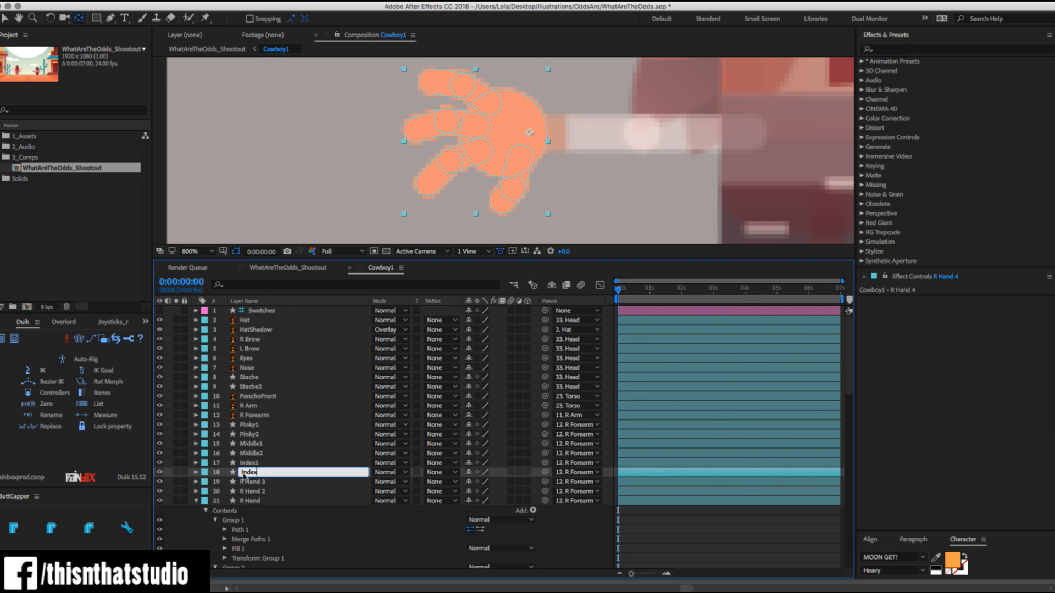
{"action": "type", "text": "2"}
{"action": "key", "text": "Return"}
Rename the layer R Hand 3 as Thumb1 and R Hand 2 as Thumb2.
{"action": "left_click", "coordinate": [245, 484]}
{"action": "key", "text": "Return"}
{"action": "type", "text": "Th"}
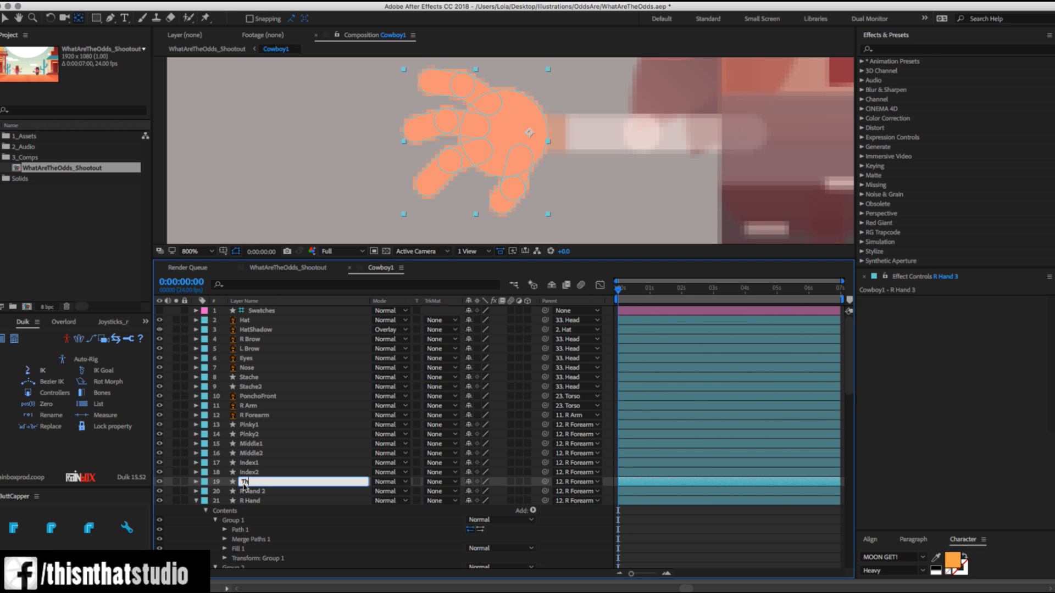
{"action": "type", "text": "umb1"}
{"action": "key", "text": "Return"}
{"action": "left_click", "coordinate": [247, 493]}
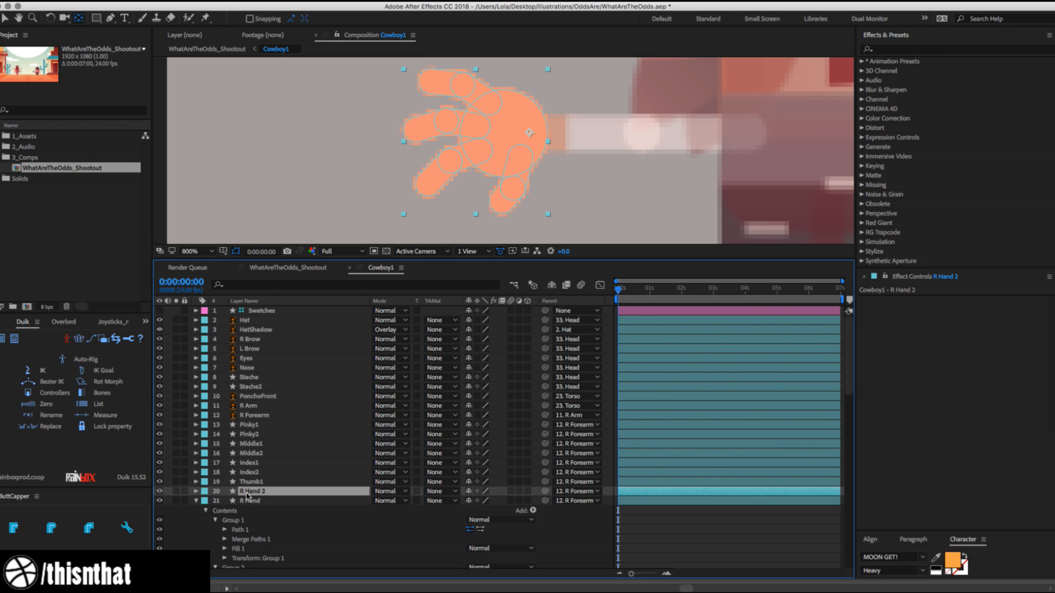
{"action": "key", "text": "Return"}
{"action": "type", "text": "Thumb2"}
{"action": "key", "text": "Return"}
Collapse the individual shape groups of the R Hand layer so that its contents list only the group names.
{"action": "left_click", "coordinate": [250, 502]}
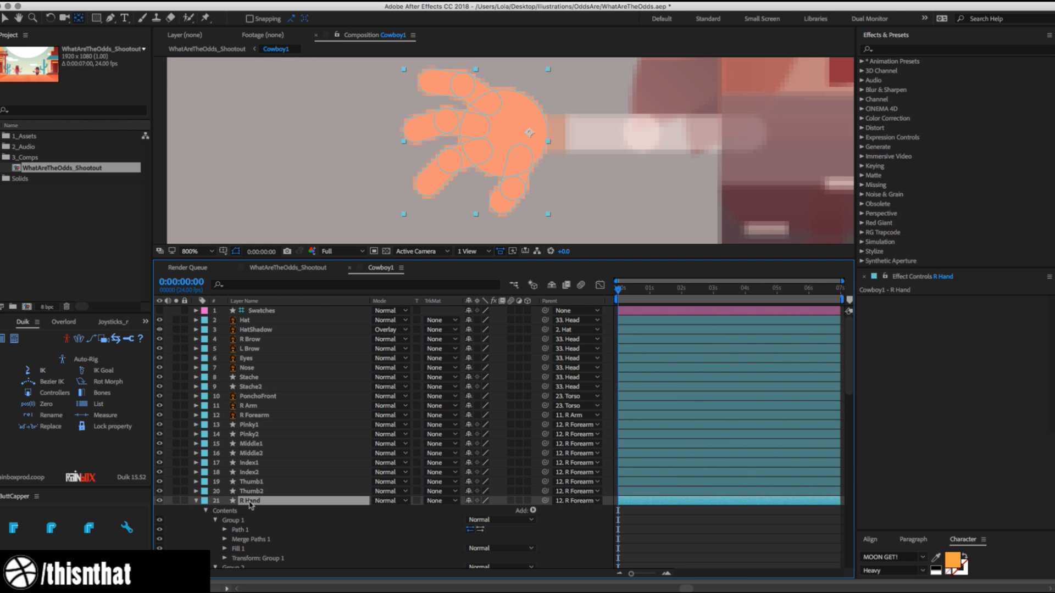
{"action": "key", "text": "Return"}
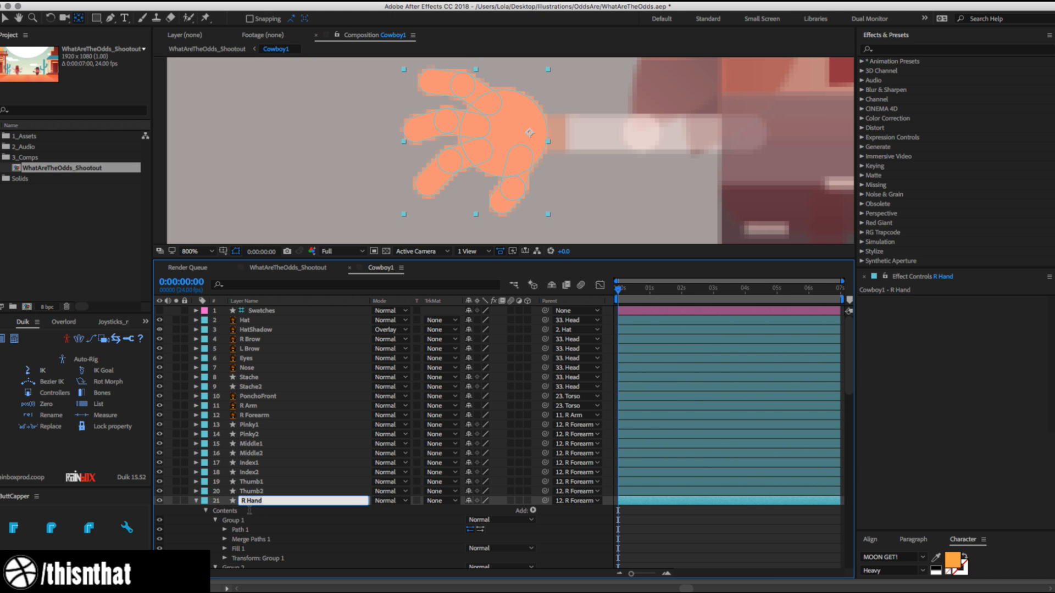
{"action": "scroll", "coordinate": [291, 431], "scroll_direction": "down", "scroll_amount": 5}
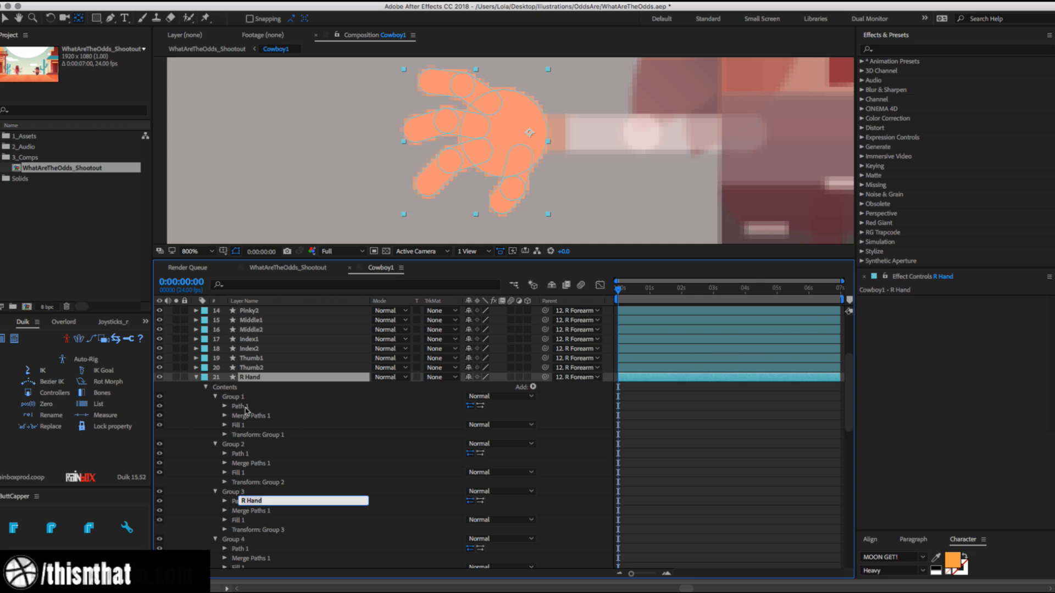
{"action": "left_click", "coordinate": [234, 395]}
{"action": "left_click", "coordinate": [251, 377]}
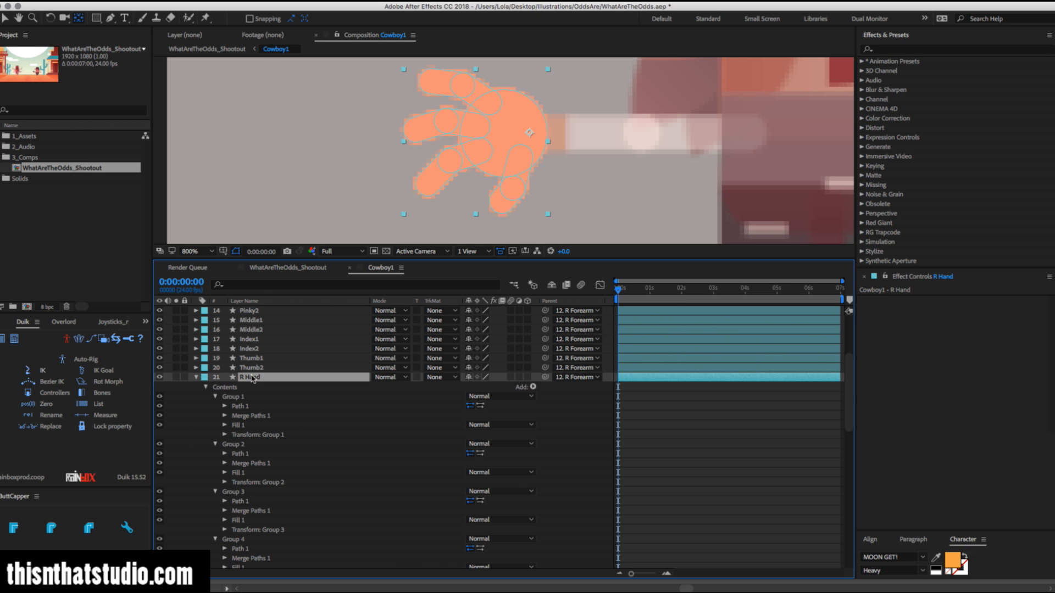
{"action": "key", "text": "u"}
{"action": "left_click", "coordinate": [195, 377]}
{"action": "left_click", "coordinate": [206, 388]}
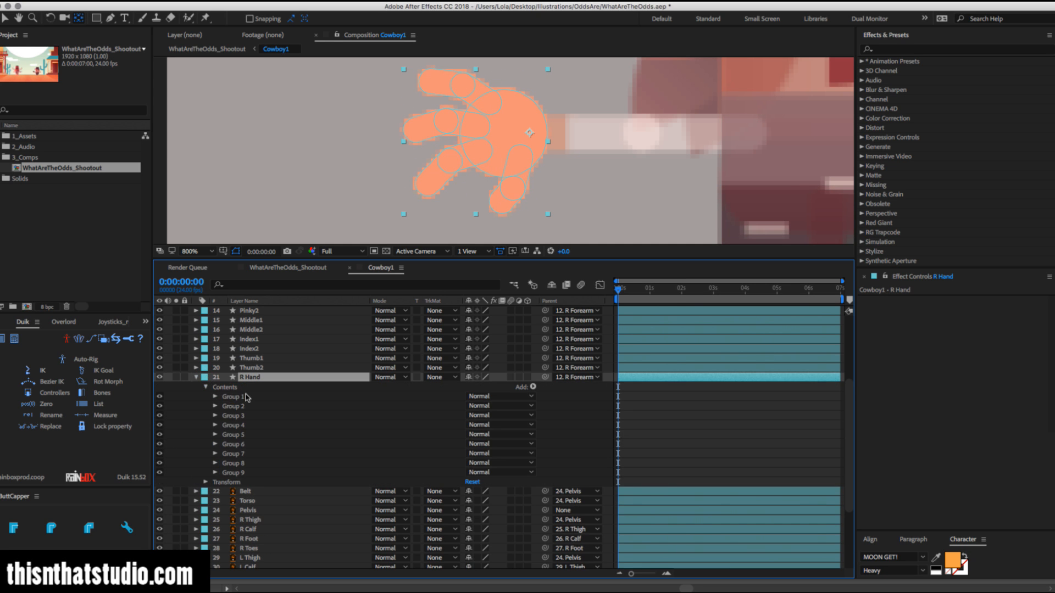
Delete Group 1 through Group 8 from R Hand, keeping only the palm shape in Group 9.
{"action": "left_click", "coordinate": [234, 396]}
{"action": "left_click", "coordinate": [242, 473]}
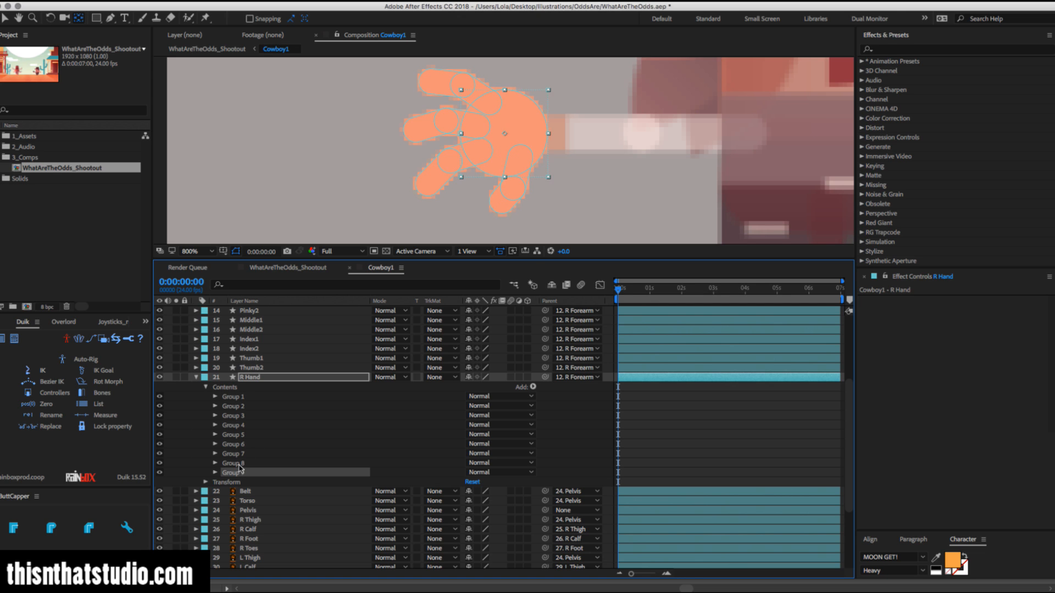
{"action": "left_click", "coordinate": [242, 464]}
{"action": "left_click", "coordinate": [243, 397], "text": "shift"}
{"action": "key", "text": "Delete"}
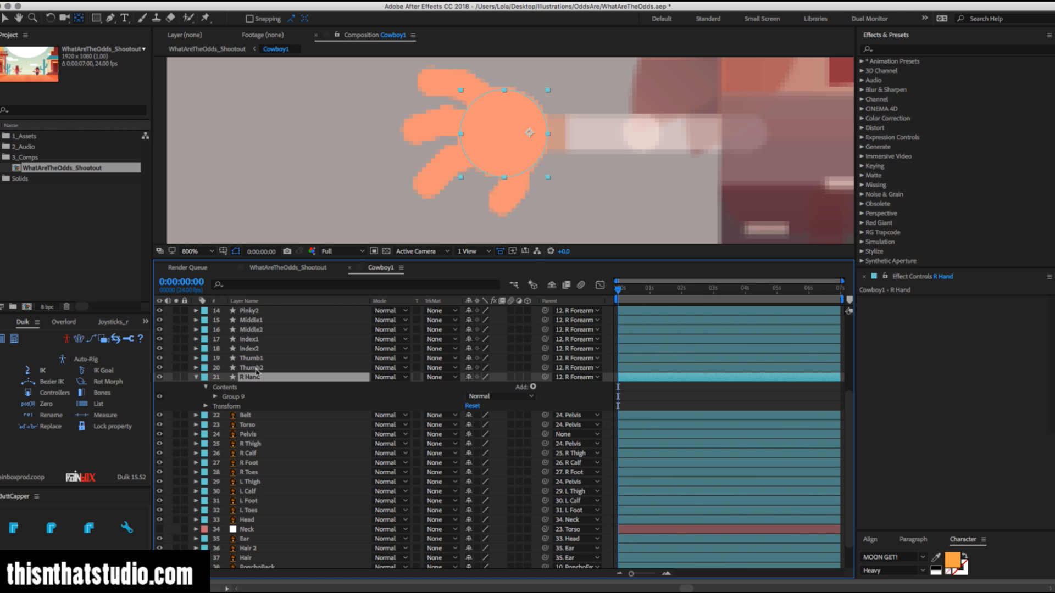
Parent all eight finger layers, Pinky1 through Thumb2, to R Hand.
{"action": "left_click", "coordinate": [271, 368]}
{"action": "scroll", "coordinate": [271, 370], "scroll_direction": "up", "scroll_amount": 3}
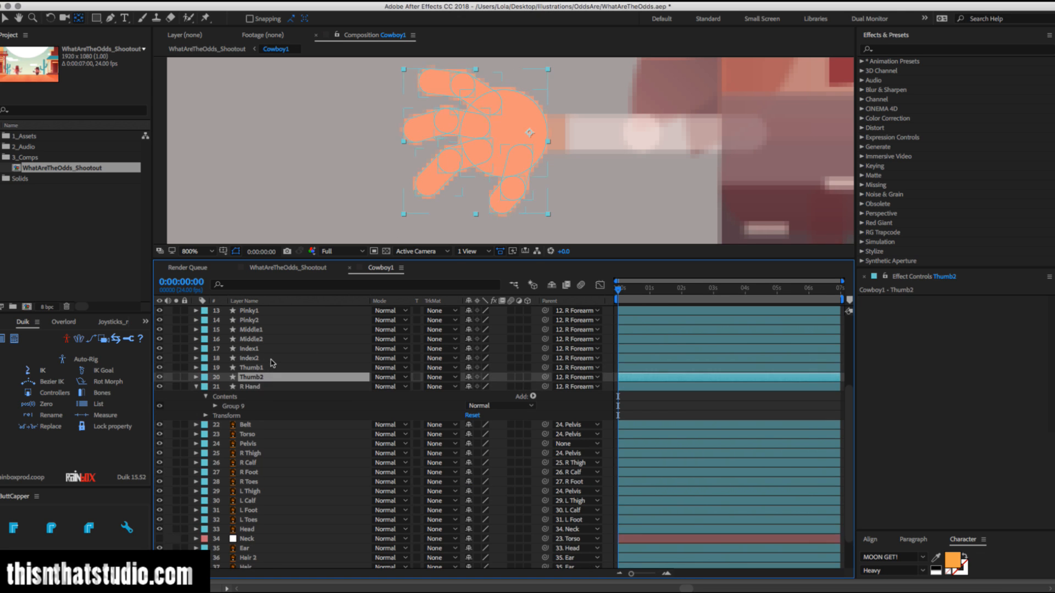
{"action": "left_click", "coordinate": [270, 339], "text": "shift"}
{"action": "left_click_drag", "start_coordinate": [545, 405], "coordinate": [255, 416]}
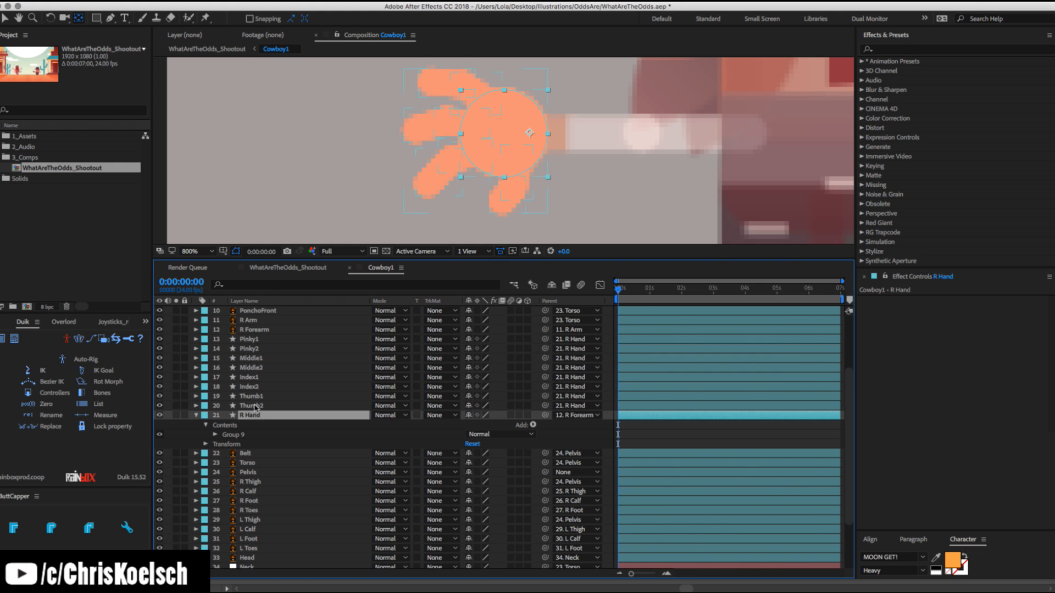
Expand the contents of Thumb2 and remove Group 2 through Group 9, keeping only Group 1.
{"action": "left_click", "coordinate": [254, 406]}
{"action": "left_click", "coordinate": [196, 406]}
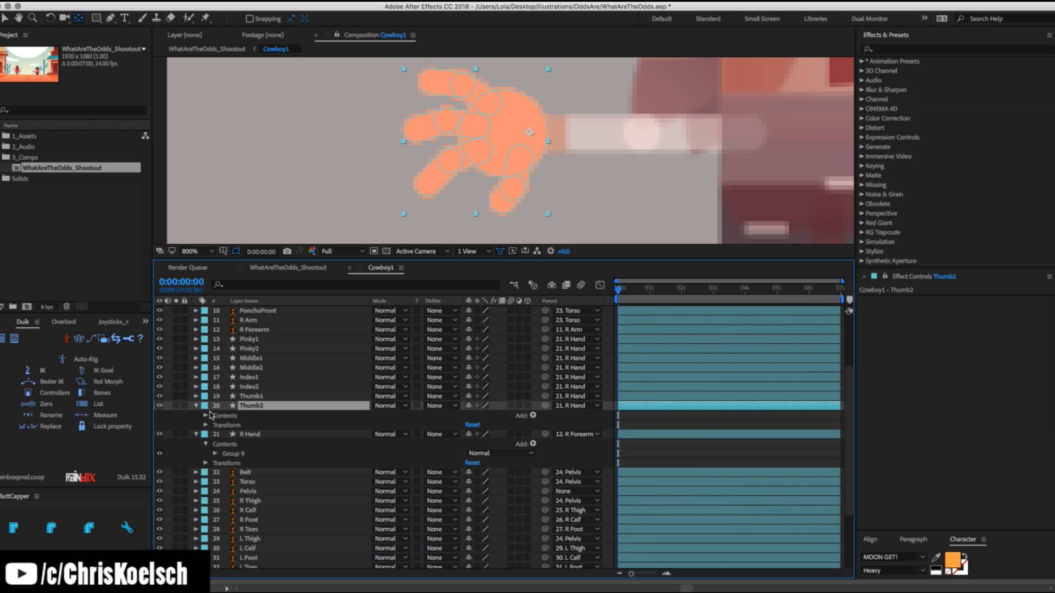
{"action": "left_click", "coordinate": [206, 416]}
{"action": "left_click", "coordinate": [239, 426]}
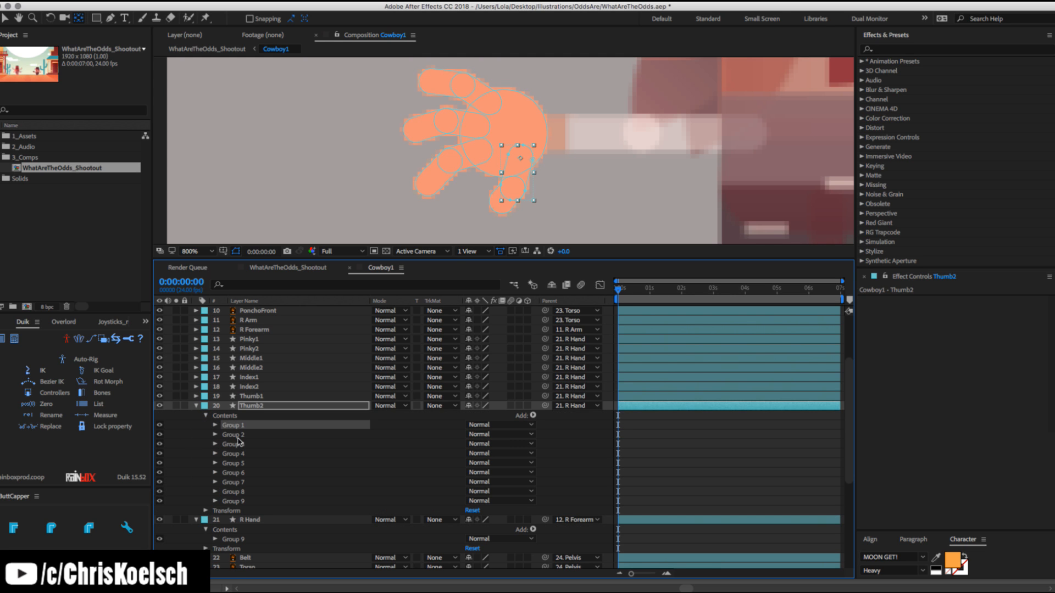
{"action": "left_click", "coordinate": [239, 439]}
{"action": "left_click", "coordinate": [246, 501], "text": "shift"}
{"action": "key", "text": "ctrl+x"}
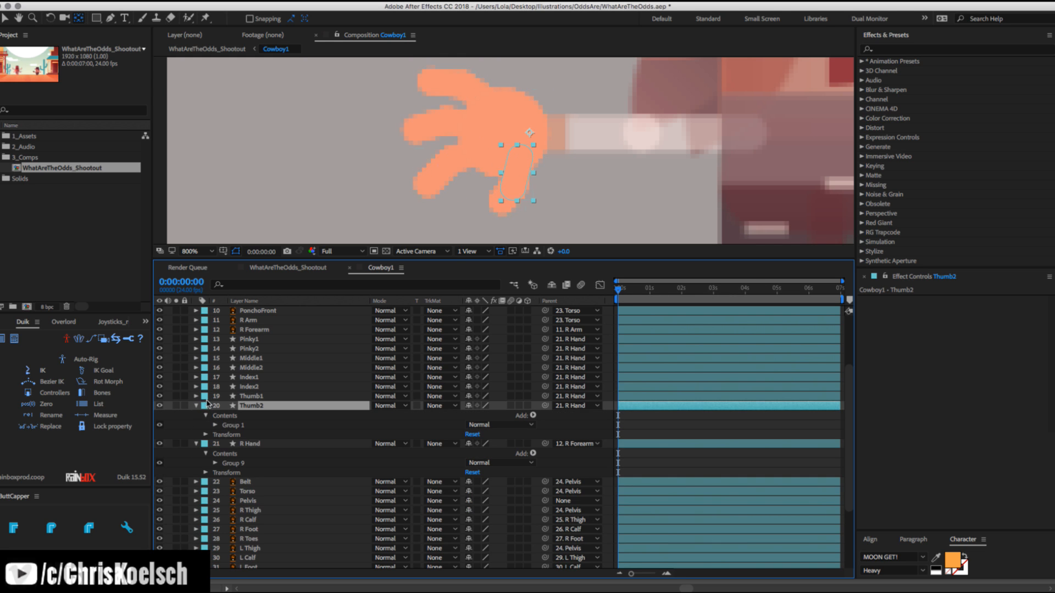
Expand the contents of Thumb1 and remove every shape group except Group 2.
{"action": "left_click", "coordinate": [196, 396]}
{"action": "left_click", "coordinate": [206, 406]}
{"action": "left_click", "coordinate": [236, 416]}
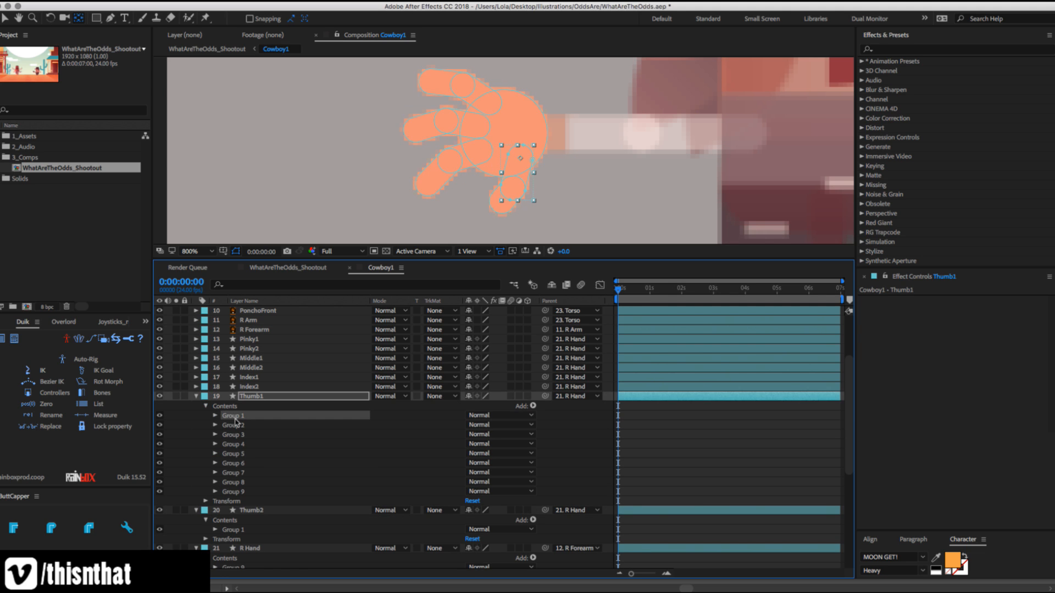
{"action": "key", "text": "ctrl+v"}
{"action": "left_click", "coordinate": [238, 427], "text": "ctrl"}
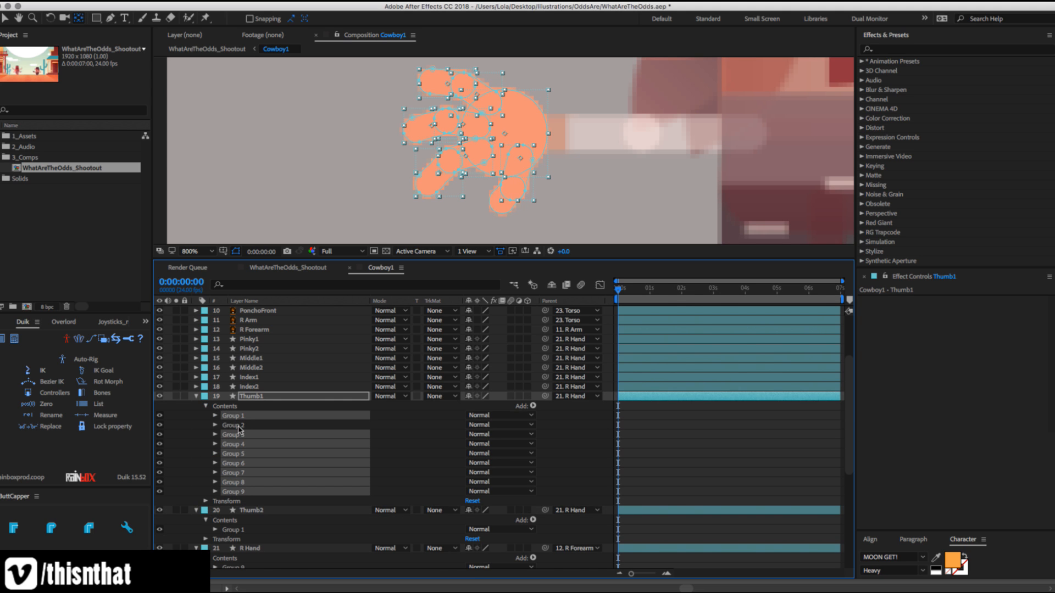
{"action": "key", "text": "ctrl+x"}
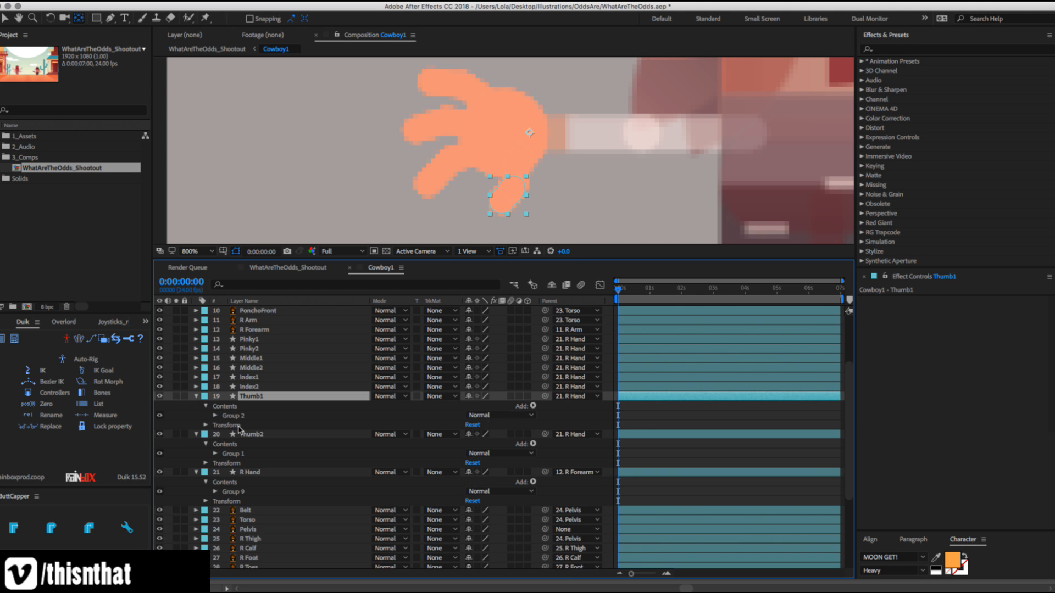
Expand the contents of Index2 and delete every shape group except Group 3.
{"action": "left_click", "coordinate": [196, 386]}
{"action": "left_click", "coordinate": [206, 397]}
{"action": "left_click", "coordinate": [244, 407]}
{"action": "left_click", "coordinate": [247, 482], "text": "shift"}
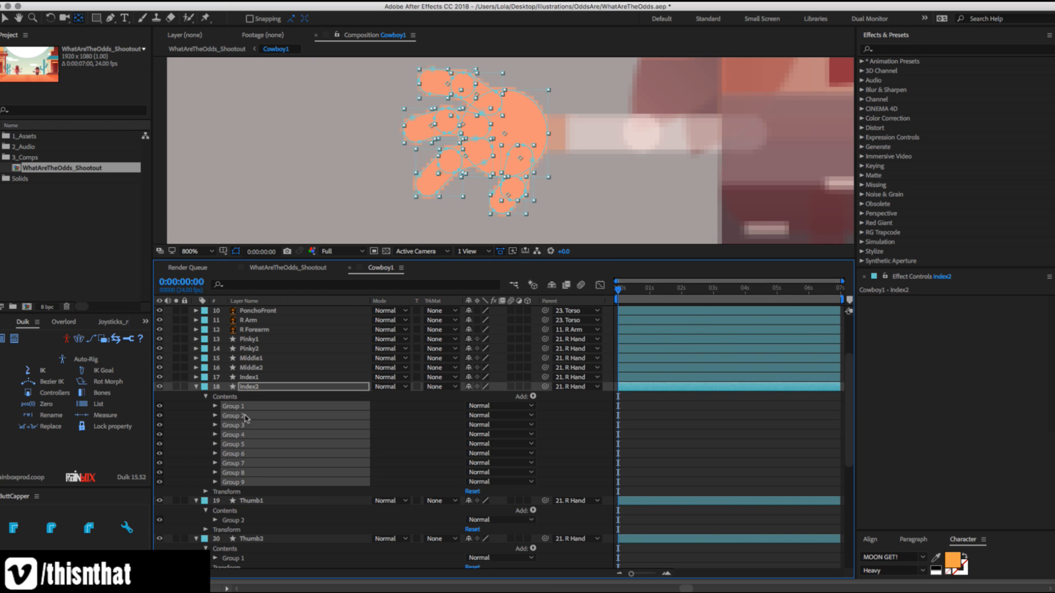
{"action": "left_click", "coordinate": [246, 427], "text": "ctrl"}
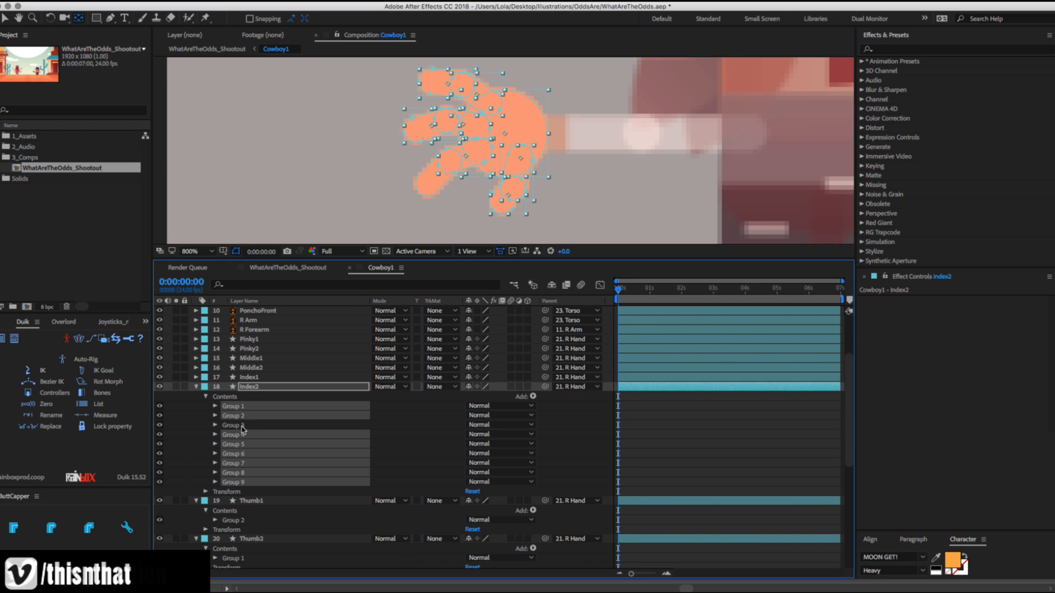
{"action": "key", "text": "Delete"}
Expand the contents of Index1 and delete every shape group except Group 4.
{"action": "left_click", "coordinate": [196, 376]}
{"action": "left_click", "coordinate": [206, 387]}
{"action": "left_click", "coordinate": [243, 398]}
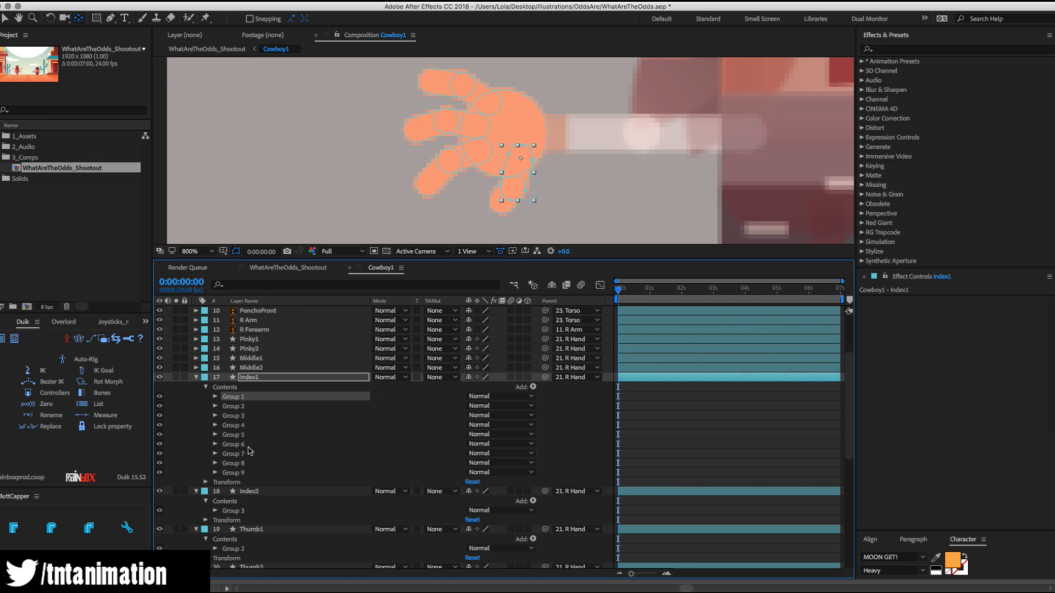
{"action": "left_click", "coordinate": [245, 473], "text": "shift"}
{"action": "left_click", "coordinate": [247, 426], "text": "ctrl"}
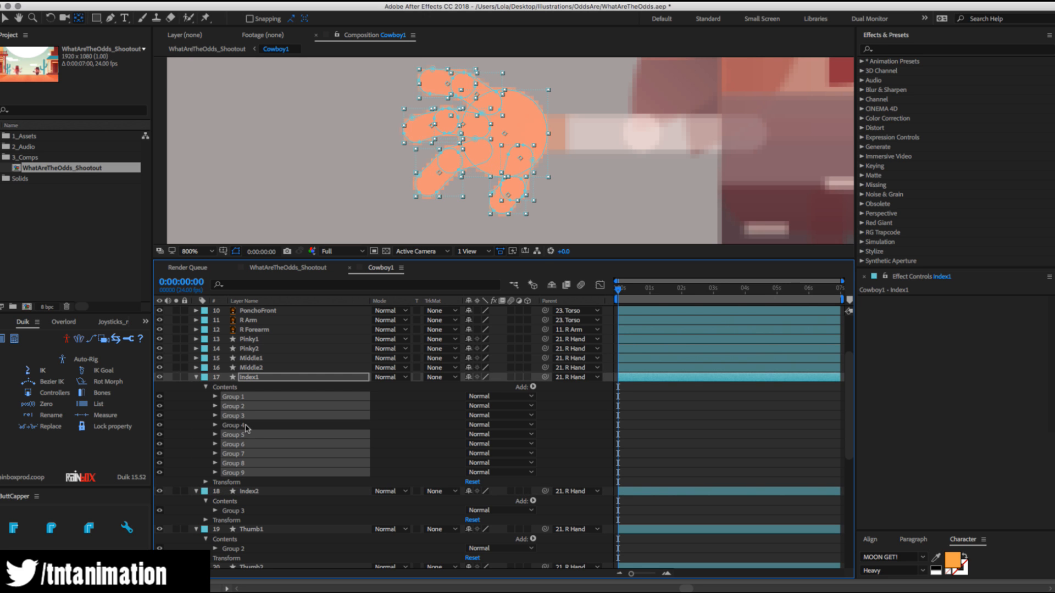
{"action": "key", "text": "Delete"}
Expand the contents of Middle2 and delete every shape group except Group 5.
{"action": "left_click", "coordinate": [197, 368]}
{"action": "left_click", "coordinate": [206, 377]}
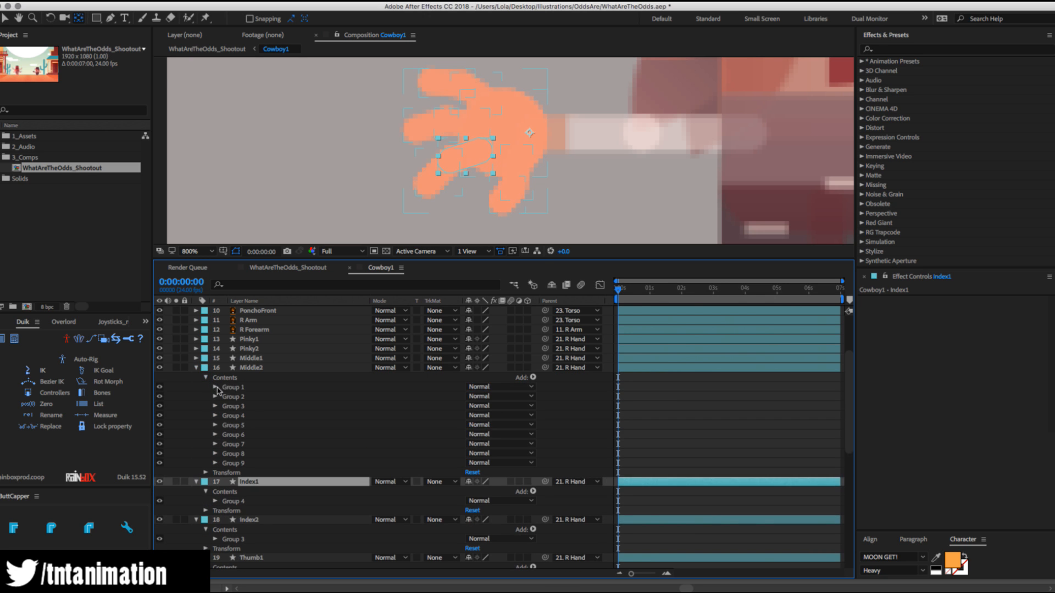
{"action": "left_click", "coordinate": [239, 387]}
{"action": "left_click", "coordinate": [250, 462], "text": "shift"}
{"action": "left_click", "coordinate": [248, 427], "text": "ctrl"}
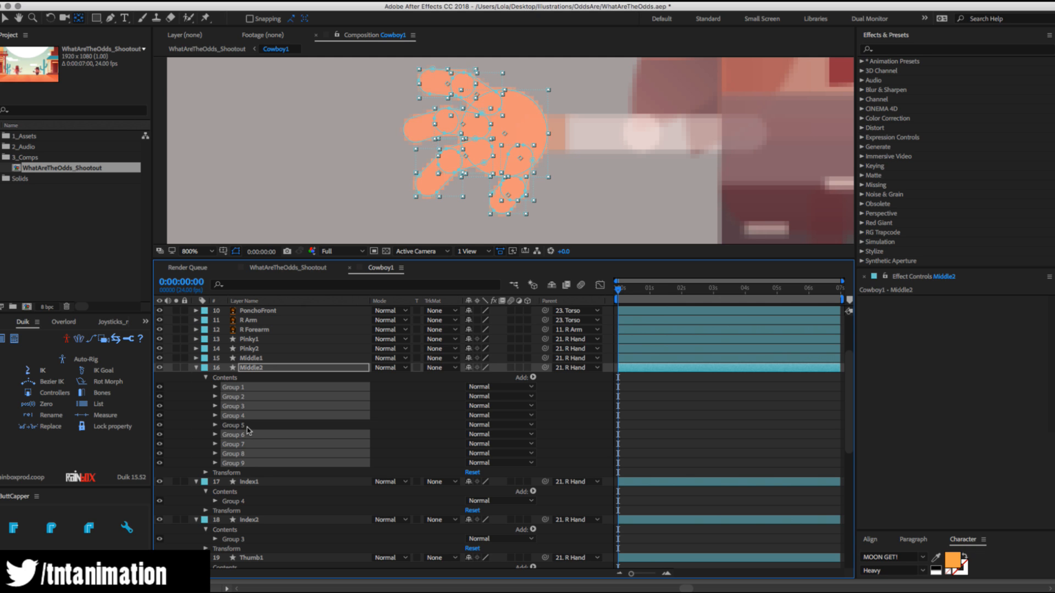
{"action": "key", "text": "Delete"}
Expand the contents of Middle1 and delete every shape group except Group 6.
{"action": "left_click", "coordinate": [196, 358]}
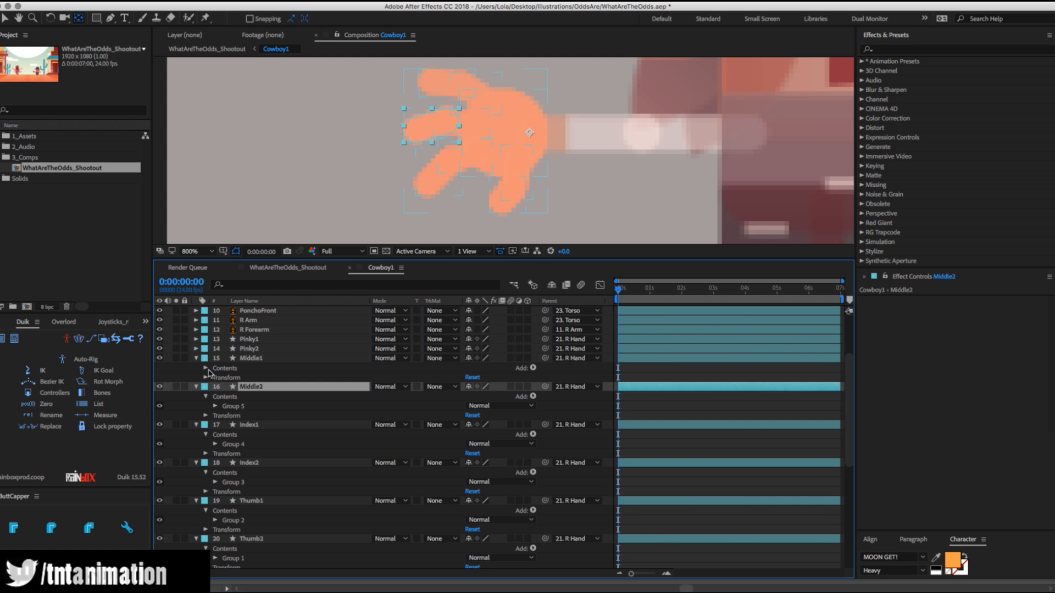
{"action": "left_click", "coordinate": [206, 368]}
{"action": "left_click", "coordinate": [233, 378]}
{"action": "left_click", "coordinate": [247, 452], "text": "shift"}
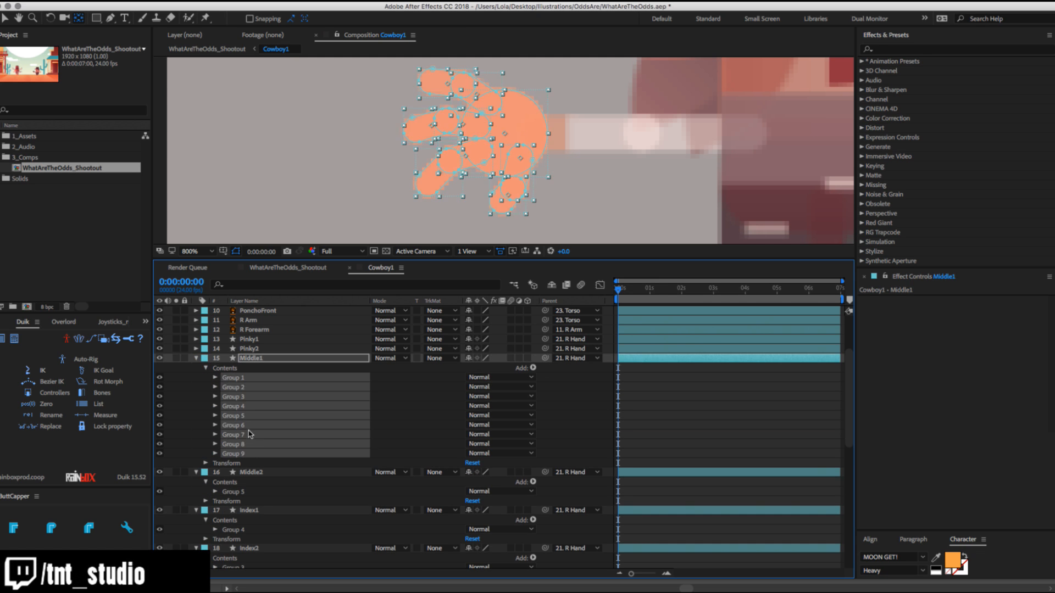
{"action": "left_click", "coordinate": [247, 427], "text": "ctrl"}
{"action": "key", "text": "Delete"}
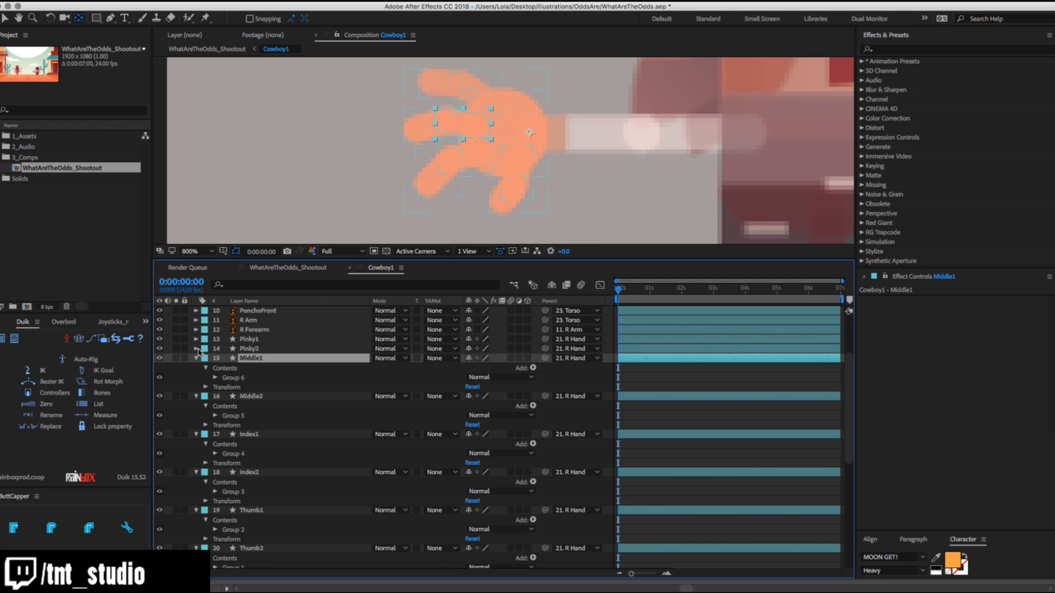
Expand the contents of Pinky2 and delete every shape group except Group 7.
{"action": "left_click", "coordinate": [197, 348]}
{"action": "left_click", "coordinate": [206, 358]}
{"action": "left_click", "coordinate": [231, 368]}
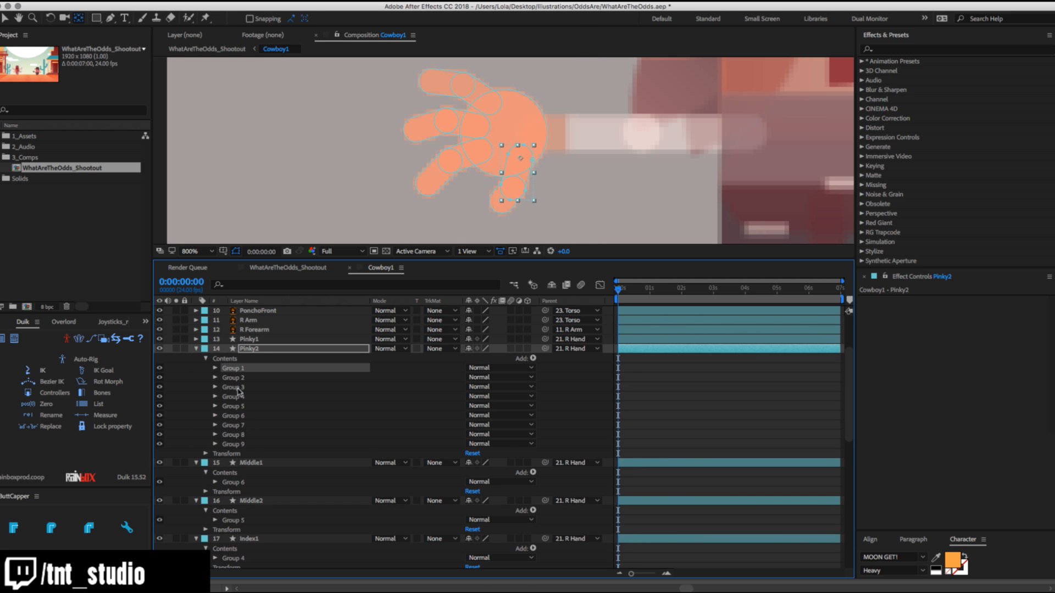
{"action": "left_click", "coordinate": [244, 444], "text": "shift"}
{"action": "left_click", "coordinate": [240, 426], "text": "ctrl"}
{"action": "key", "text": "Delete"}
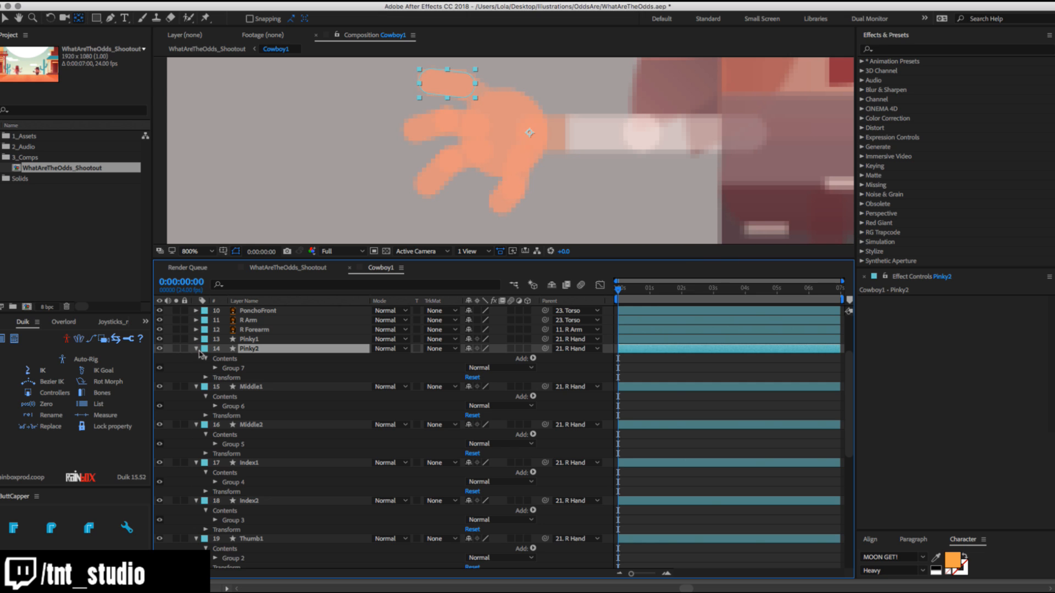
Expand the contents of Pinky1 and delete every shape group except Group 8.
{"action": "left_click", "coordinate": [197, 339]}
{"action": "left_click", "coordinate": [207, 349]}
{"action": "left_click", "coordinate": [242, 359]}
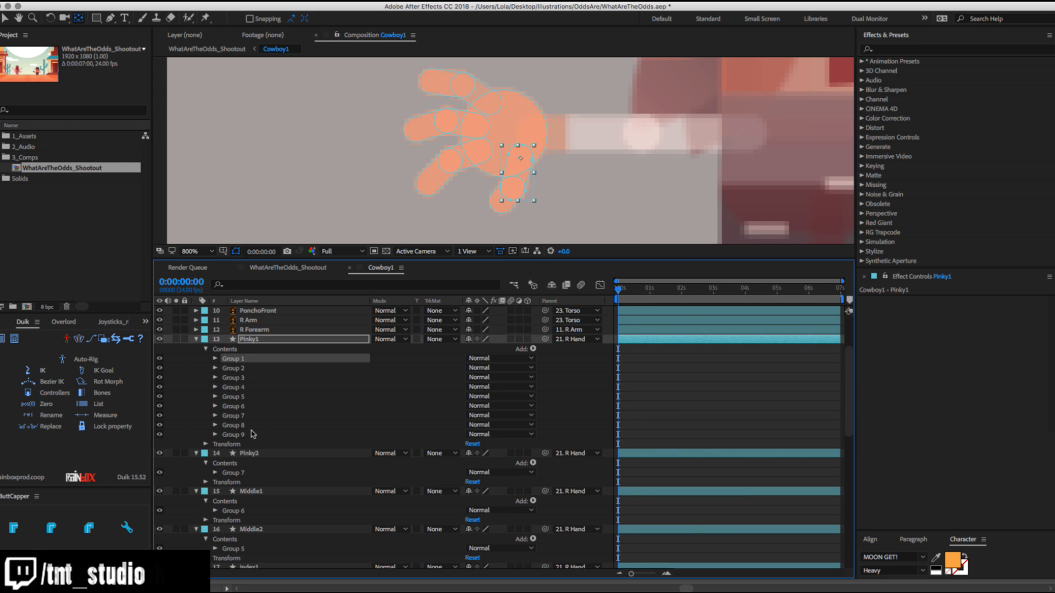
{"action": "left_click", "coordinate": [246, 435], "text": "shift"}
{"action": "left_click", "coordinate": [245, 426], "text": "ctrl"}
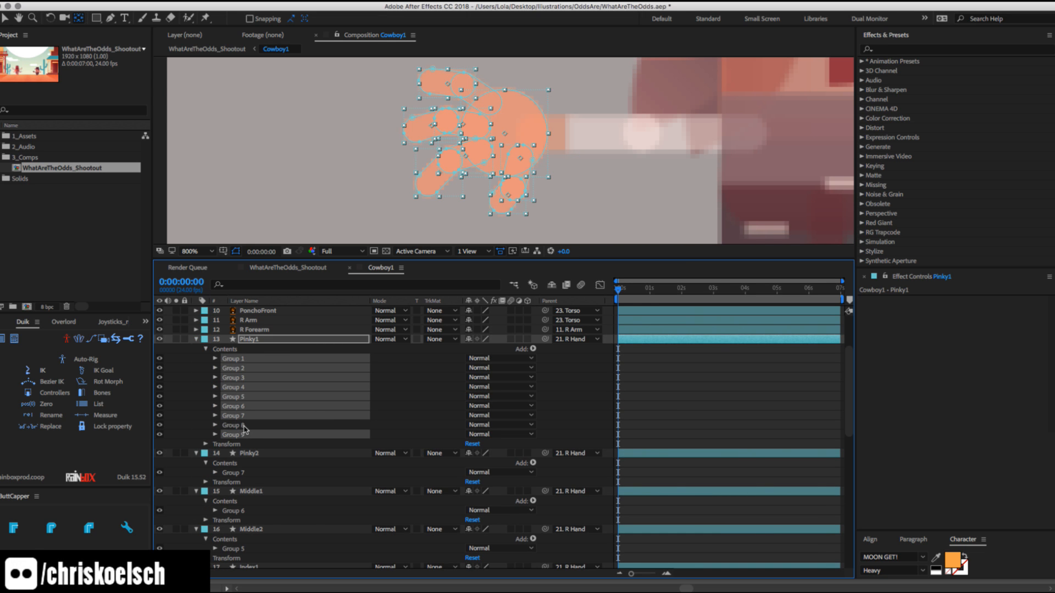
{"action": "key", "text": "Delete"}
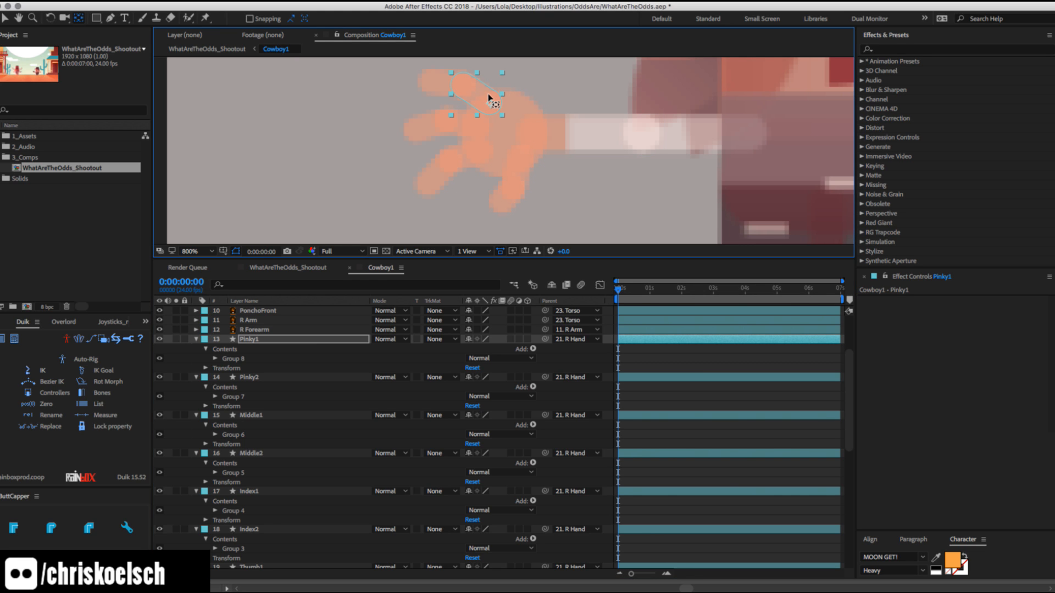
Move the anchor point of each finger segment, Pinky1 through Thumb2, to the joint at its end nearest the palm.
{"action": "left_click", "coordinate": [435, 79]}
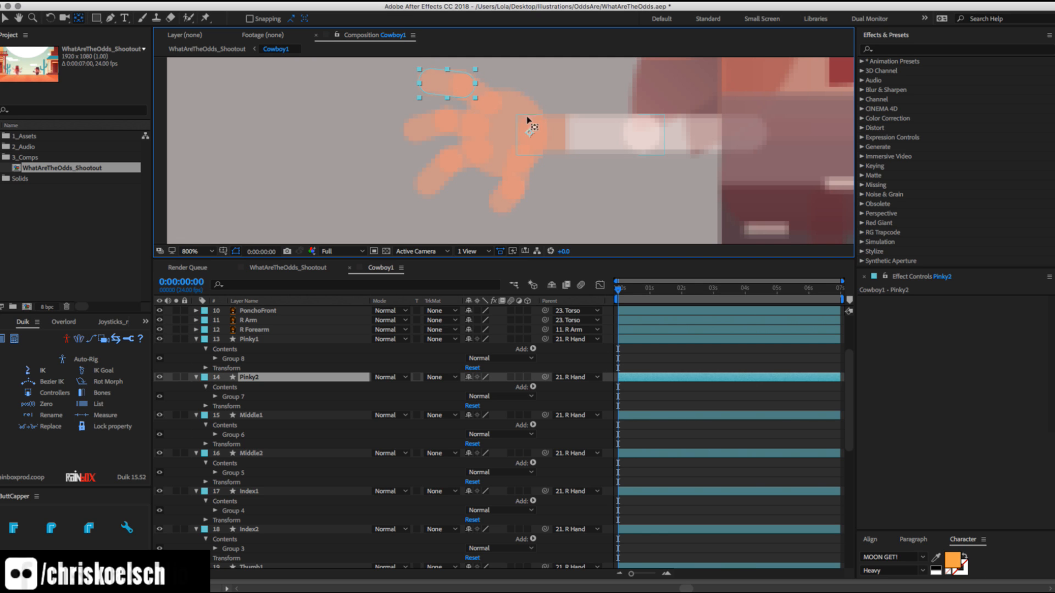
{"action": "key", "text": "Return"}
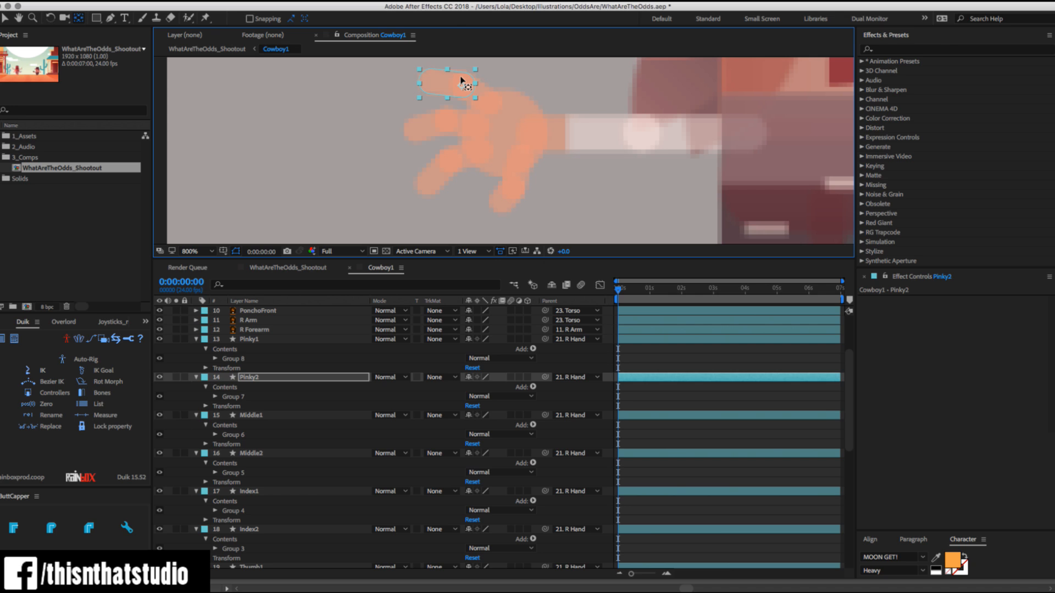
{"action": "key", "text": "Tab"}
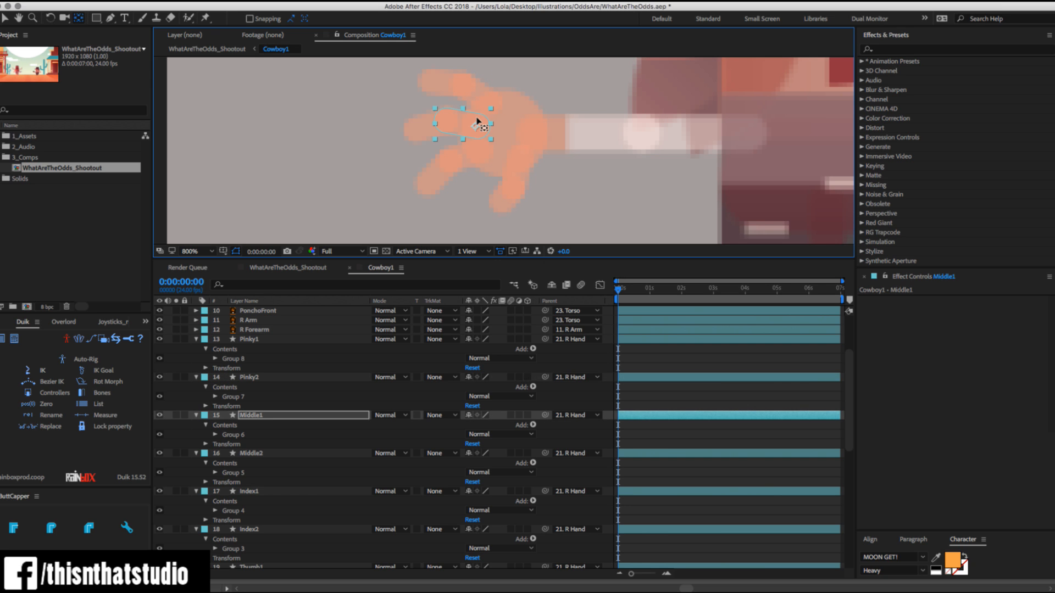
{"action": "key", "text": "Tab"}
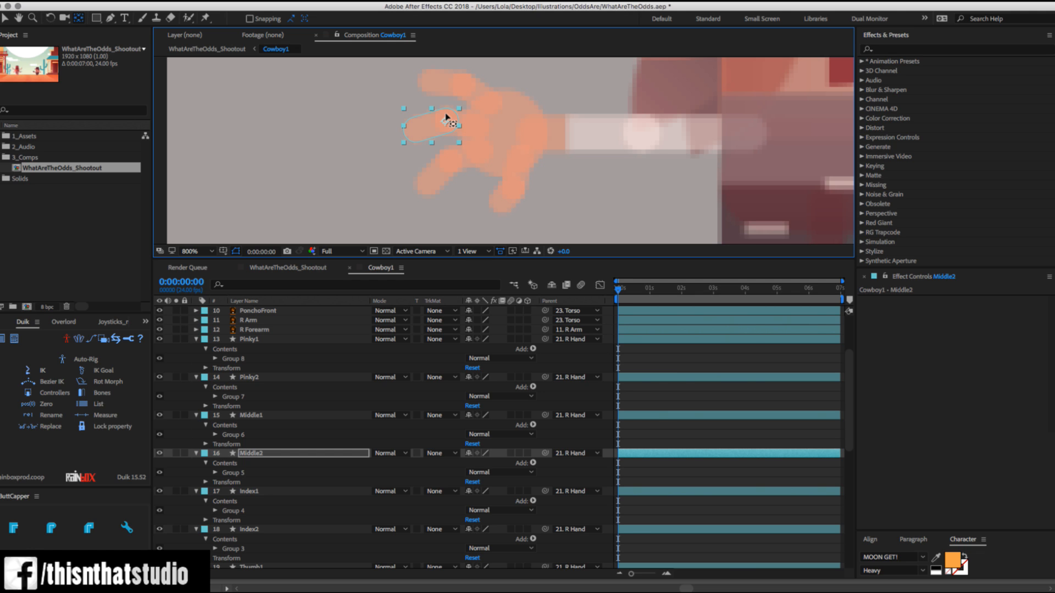
{"action": "key", "text": "Tab"}
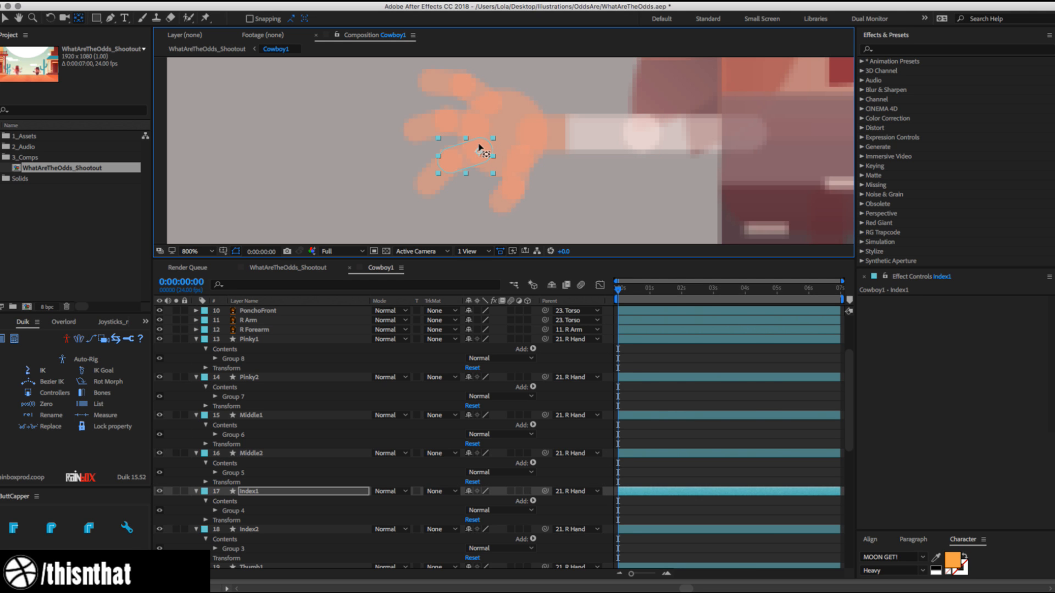
{"action": "key", "text": "Tab"}
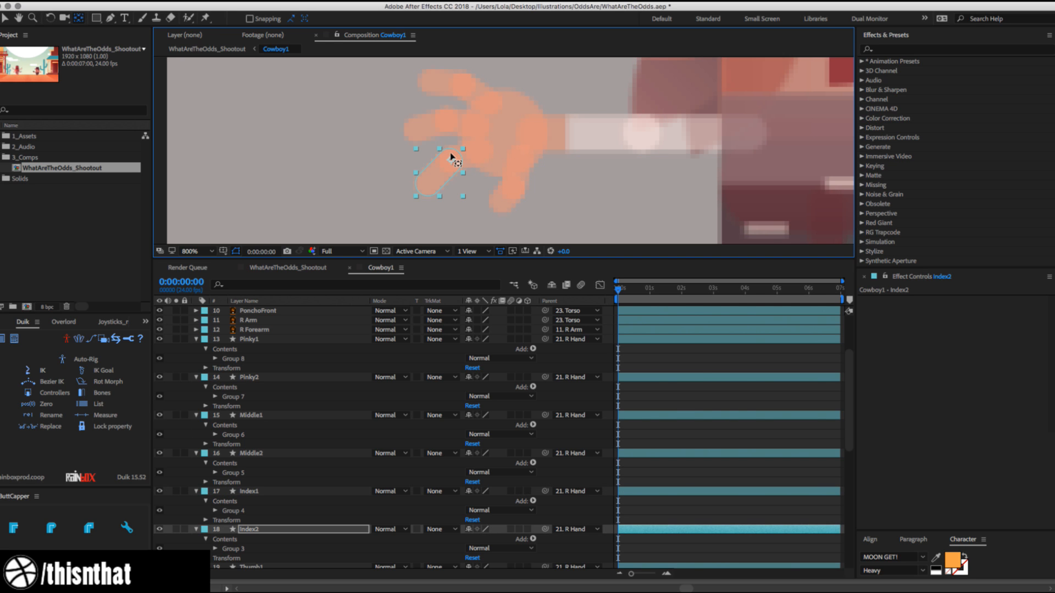
{"action": "key", "text": "Tab"}
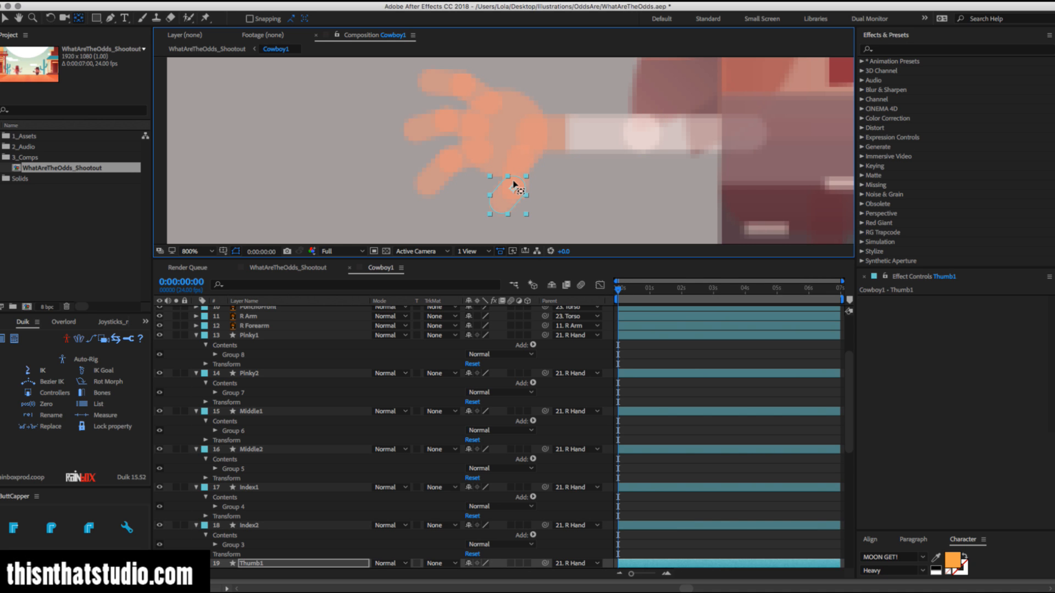
{"action": "key", "text": "Tab"}
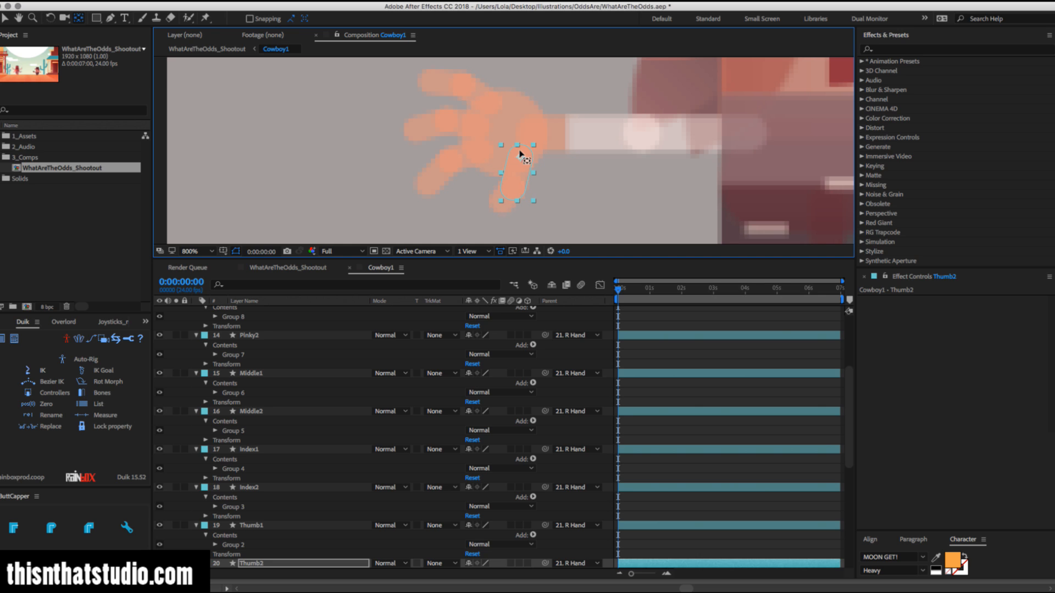
{"action": "left_click", "coordinate": [476, 87]}
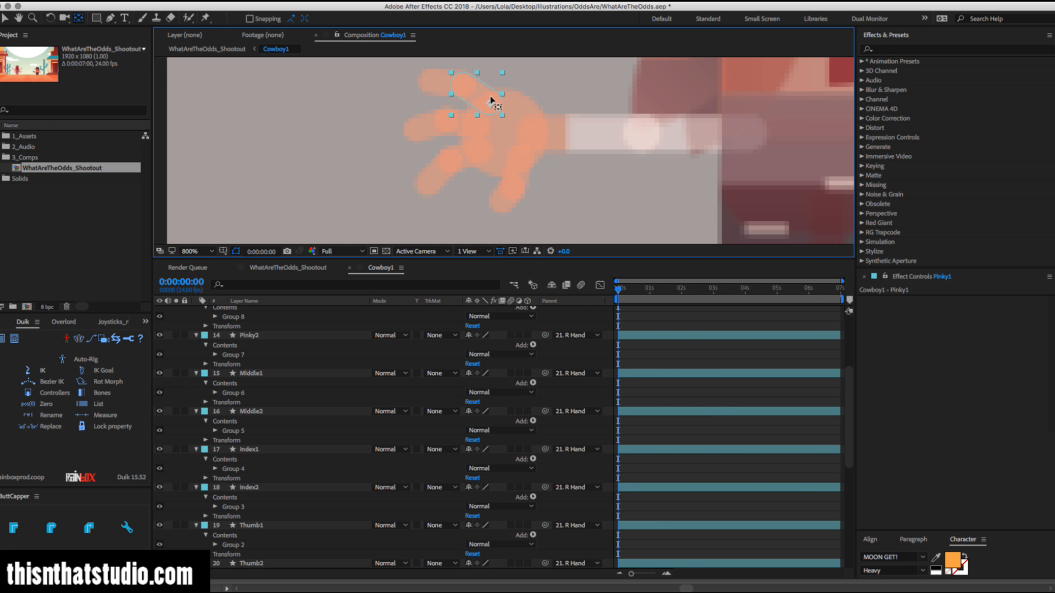
Collapse all layers and parent Pinky2 to Pinky1, Middle2 to Middle1, Index2 to Index1 and Thumb2 to Thumb1.
{"action": "left_click", "coordinate": [266, 375]}
{"action": "key", "text": "super+a"}
{"action": "key", "text": "u"}
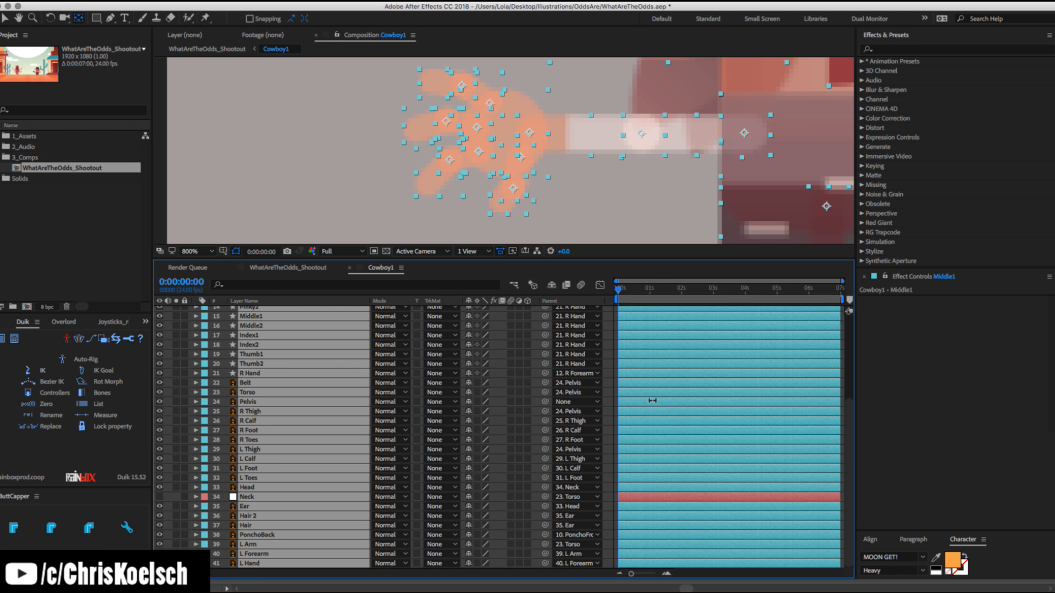
{"action": "key", "text": "super+shift+a"}
{"action": "scroll", "coordinate": [299, 385], "scroll_direction": "up", "scroll_amount": 3}
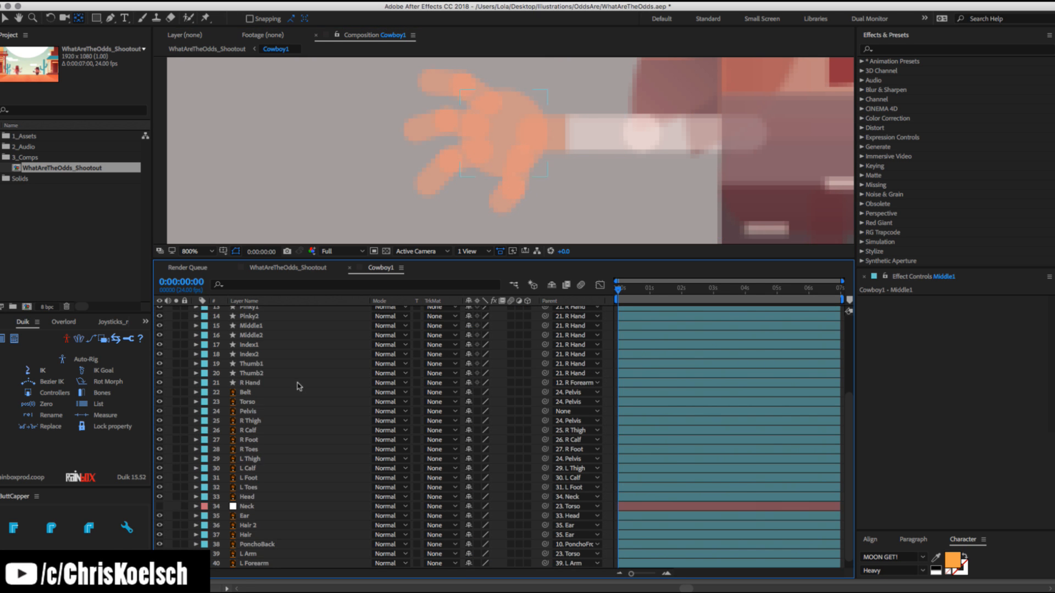
{"action": "left_click", "coordinate": [273, 335]}
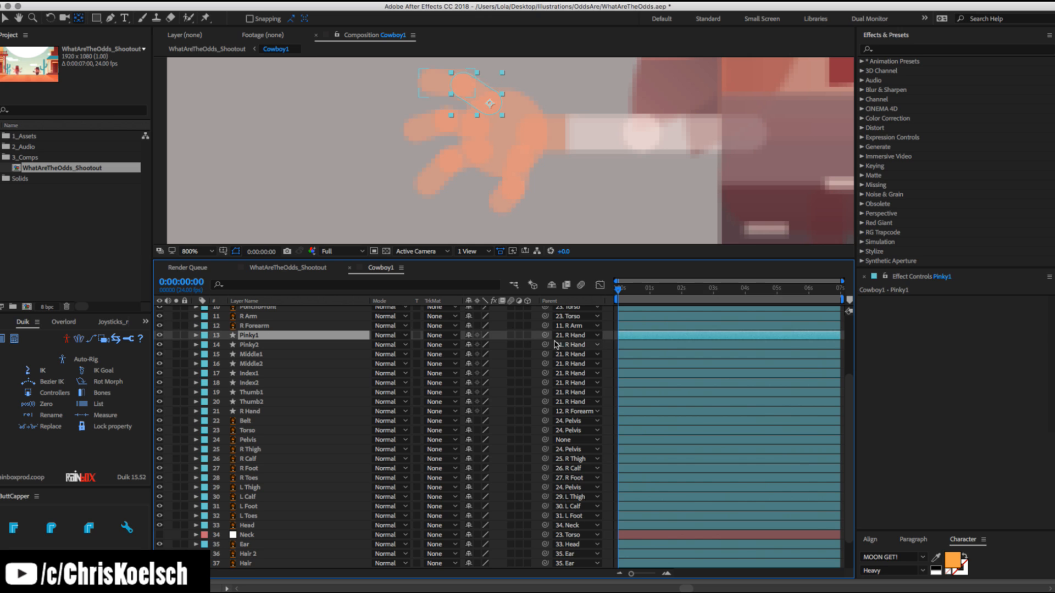
{"action": "left_click_drag", "start_coordinate": [546, 345], "coordinate": [543, 394]}
Try rotating Thumb1 slightly about its joint to test the thumb's parenting.
{"action": "key", "text": "w"}
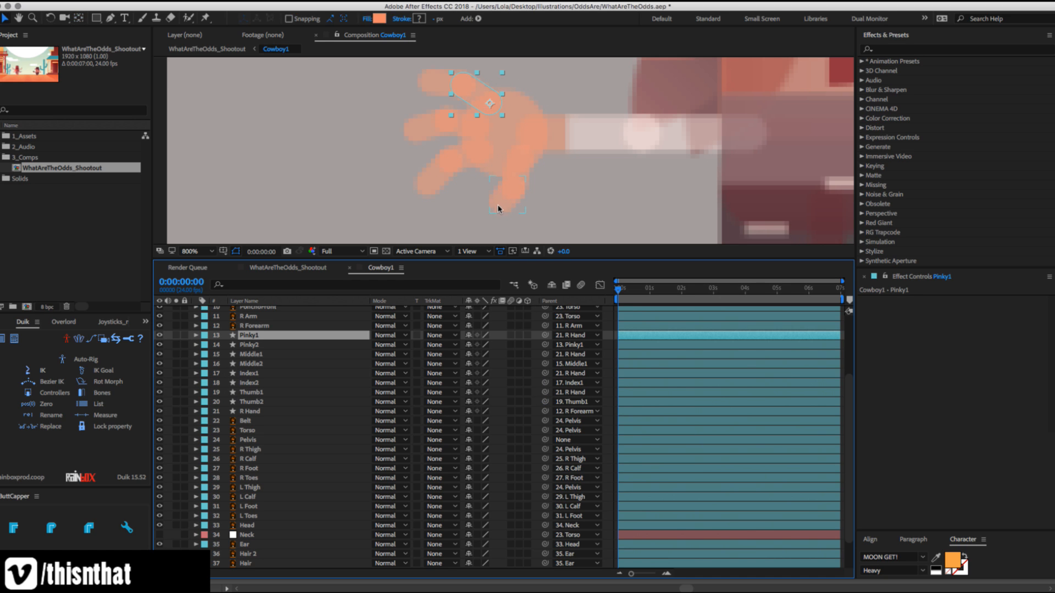
{"action": "left_click", "coordinate": [505, 203]}
{"action": "left_click_drag", "start_coordinate": [506, 202], "coordinate": [501, 213]}
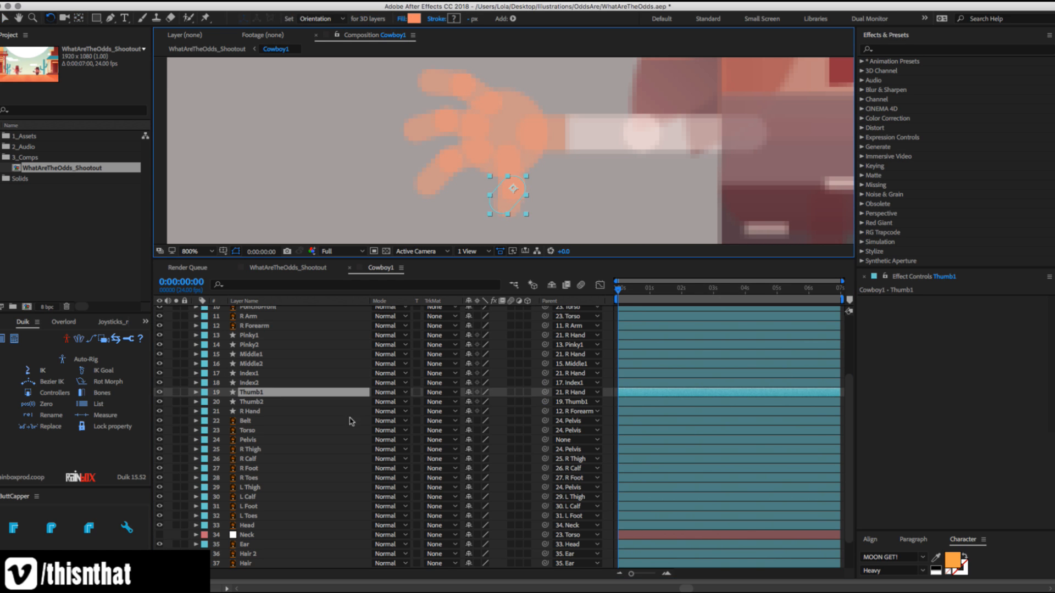
Swap the thumb layer names, renaming the base segment in layer 20 to Thumb1 and the tip segment in layer 19 to Thumb2.
{"action": "left_click", "coordinate": [251, 402]}
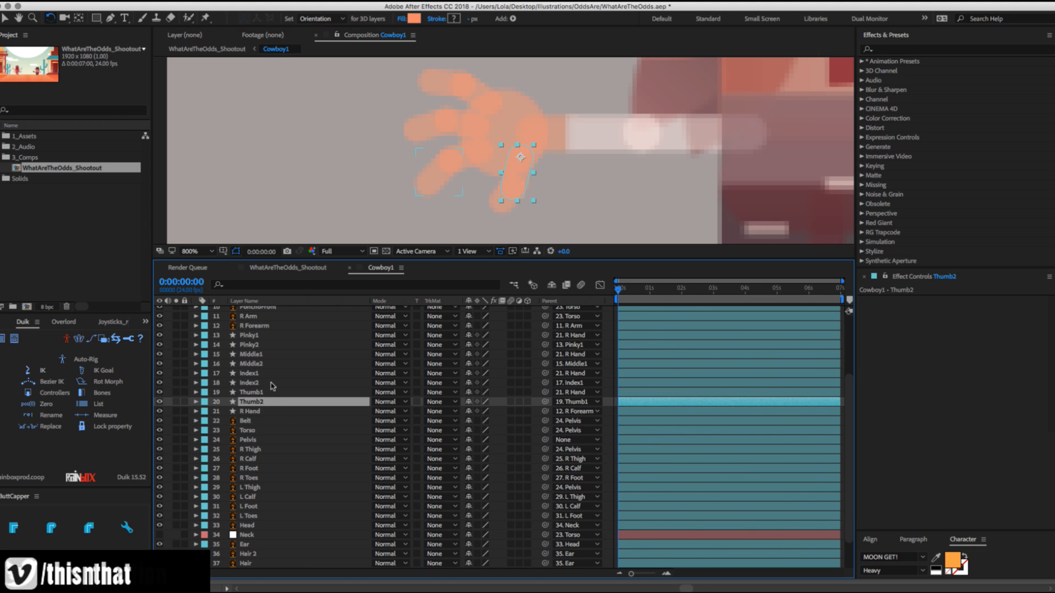
{"action": "key", "text": "Return"}
{"action": "type", "text": "THum"}
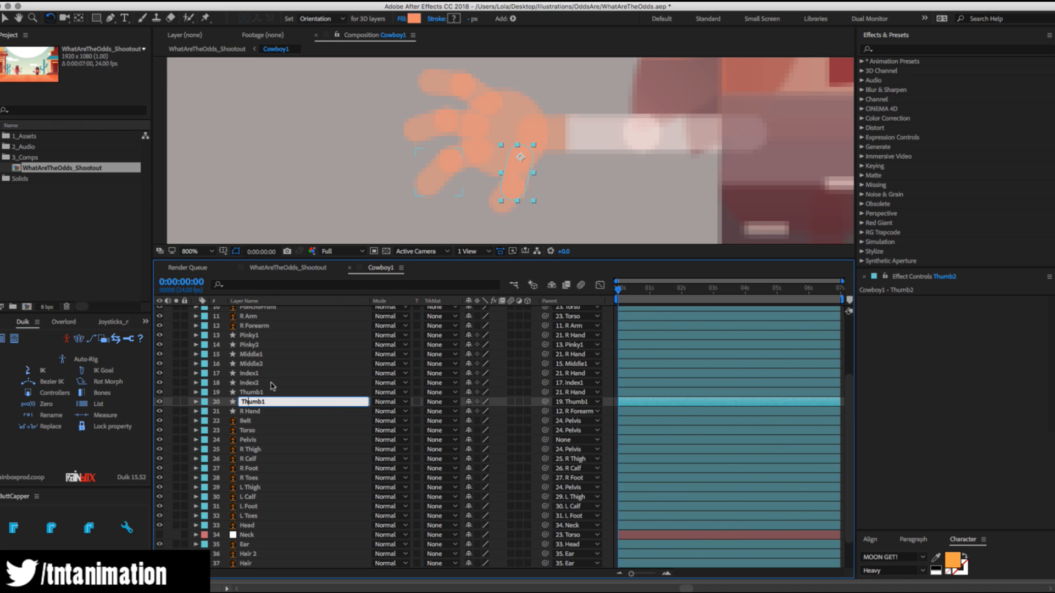
{"action": "left_click", "coordinate": [261, 392]}
{"action": "key", "text": "Return"}
{"action": "type", "text": "Thum"}
{"action": "key", "text": "BackSpace"}
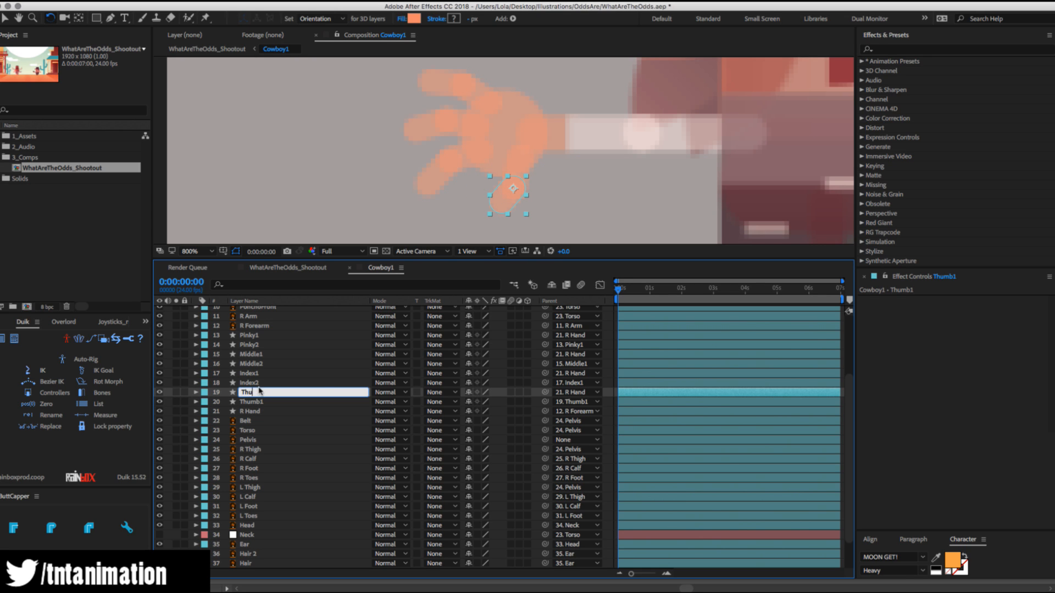
{"action": "type", "text": "mb2"}
{"action": "key", "text": "Return"}
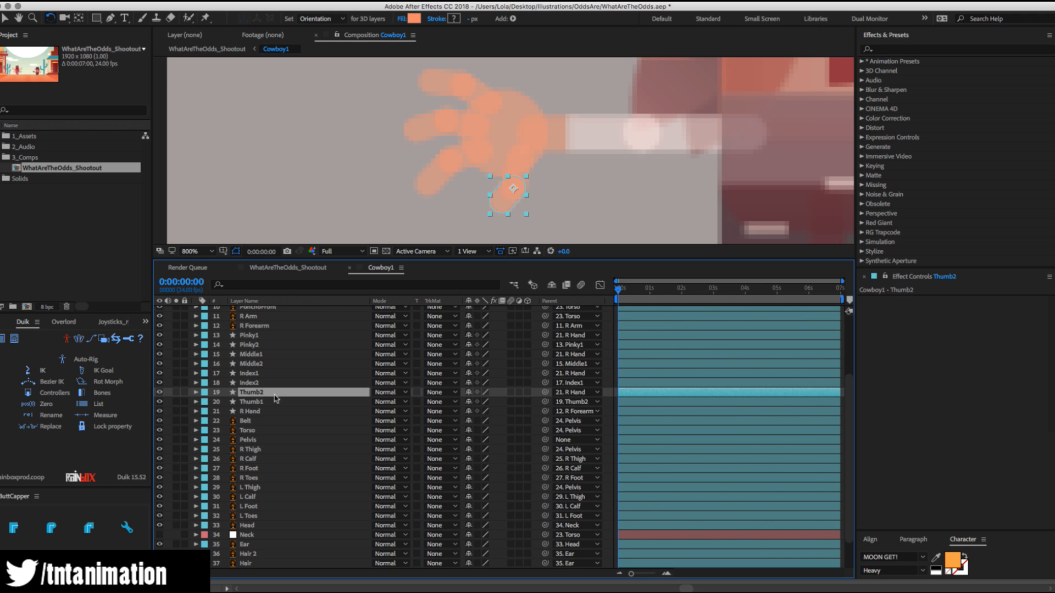
Move Thumb2 below Thumb1 in the layer stack, parent Thumb1 to R Hand and parent Thumb2 to Thumb1.
{"action": "left_click_drag", "start_coordinate": [254, 392], "coordinate": [252, 410]}
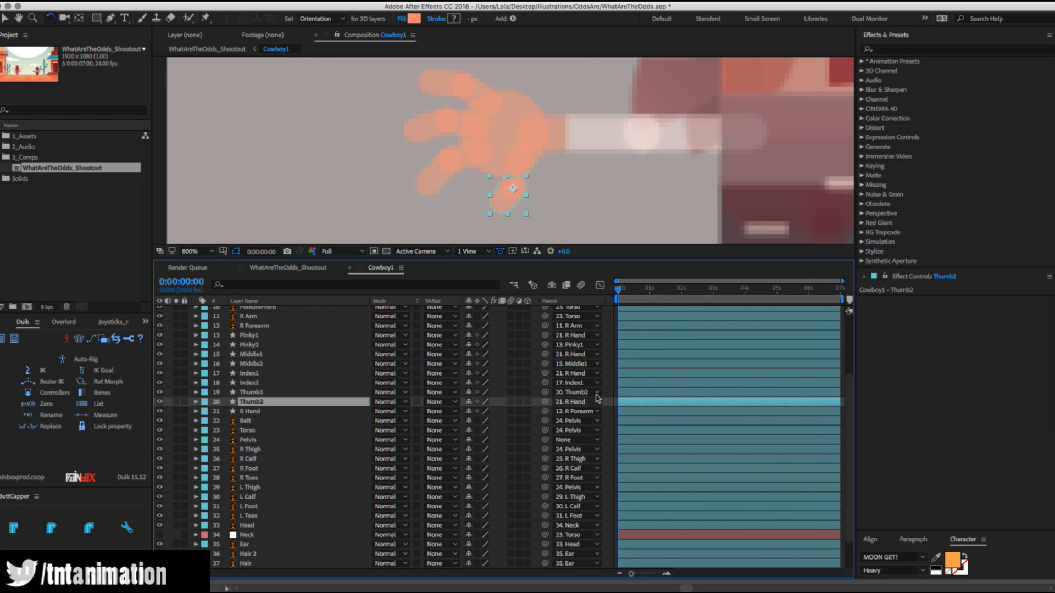
{"action": "left_click_drag", "start_coordinate": [545, 392], "coordinate": [317, 411]}
{"action": "left_click_drag", "start_coordinate": [545, 401], "coordinate": [296, 392]}
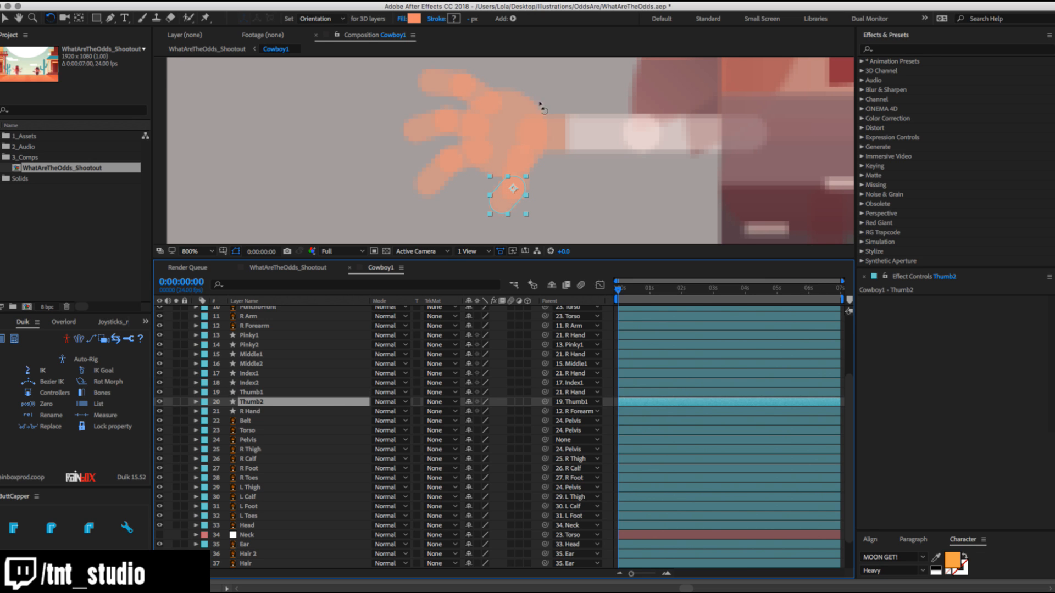
Try rotating the fingertip segments Thumb2, Index2, Middle2 and Pinky2 slightly about their joints, and save the project.
{"action": "mouse_move", "coordinate": [506, 197]}
{"action": "left_mouse_down"}
{"action": "mouse_move", "coordinate": [514, 207]}
{"action": "mouse_move", "coordinate": [495, 185]}
{"action": "left_mouse_up"}
{"action": "key", "text": "super+z"}
{"action": "mouse_move", "coordinate": [429, 179]}
{"action": "left_mouse_down"}
{"action": "mouse_move", "coordinate": [423, 159]}
{"action": "mouse_move", "coordinate": [429, 174]}
{"action": "mouse_move", "coordinate": [441, 172]}
{"action": "left_mouse_up"}
{"action": "key", "text": "v"}
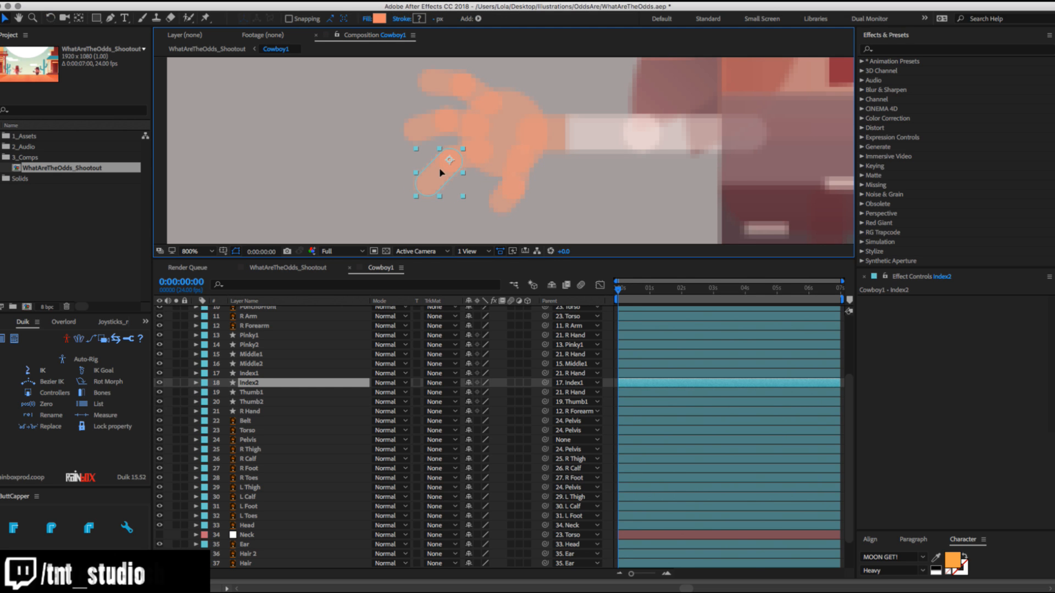
{"action": "left_click", "coordinate": [419, 130]}
{"action": "key", "text": "w"}
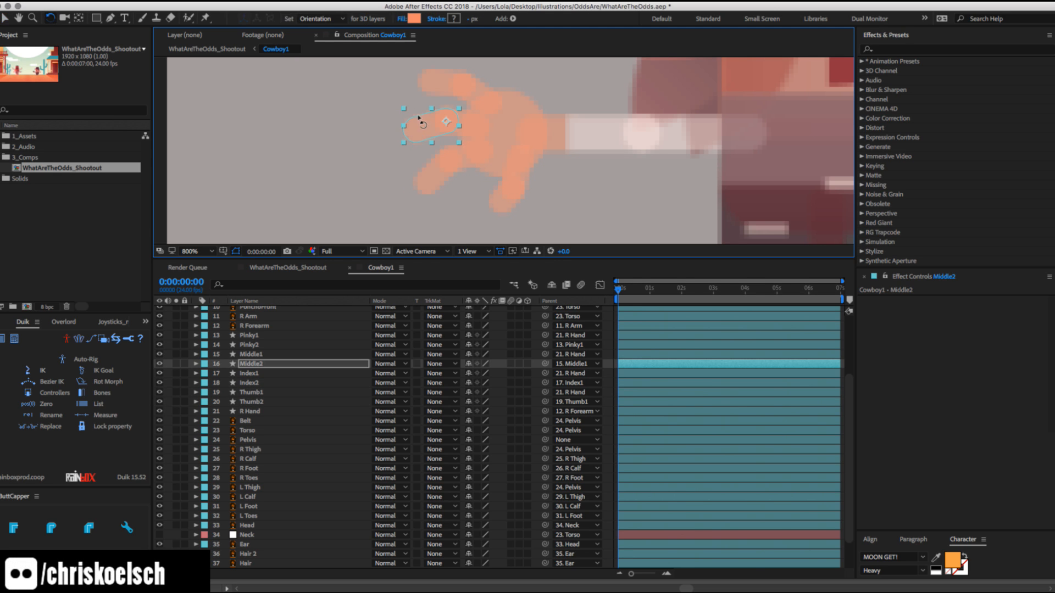
{"action": "left_click_drag", "start_coordinate": [418, 117], "coordinate": [420, 131]}
{"action": "left_click", "coordinate": [431, 84]}
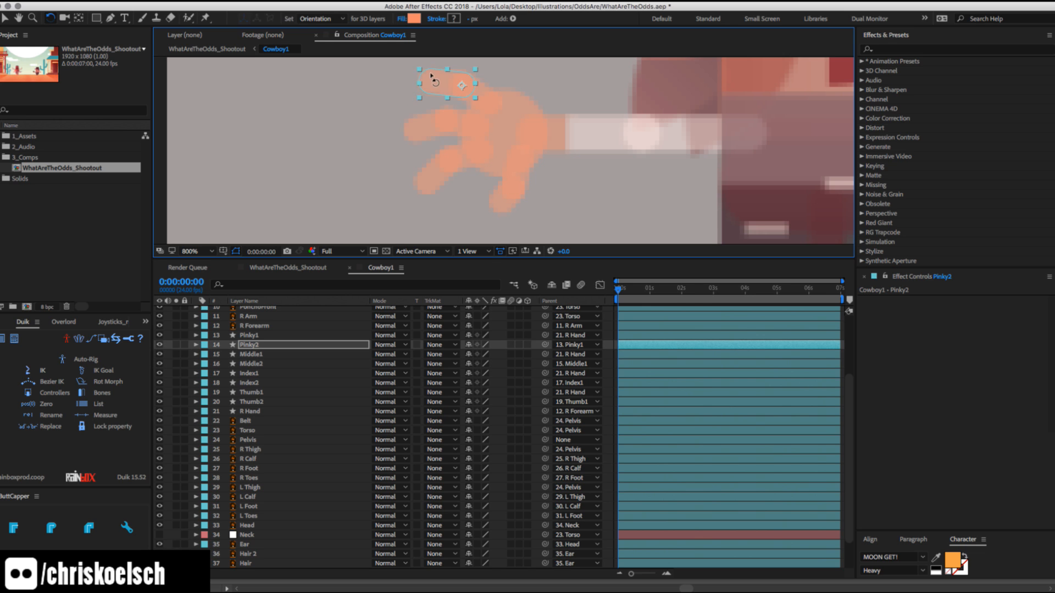
{"action": "left_click_drag", "start_coordinate": [430, 83], "coordinate": [431, 84]}
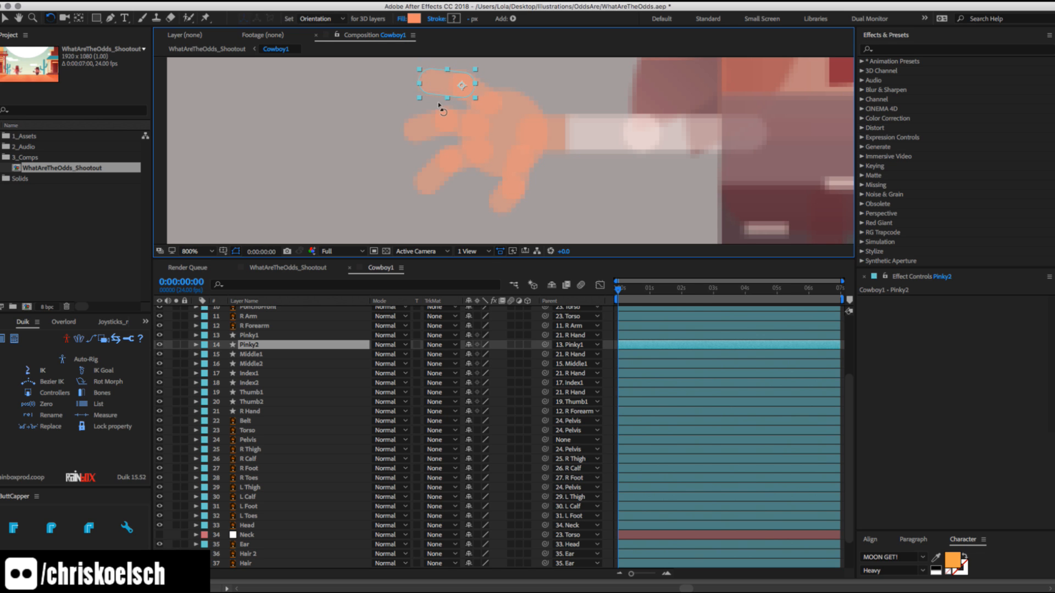
{"action": "key", "text": "super+s"}
Try rotating the L Forearm and the right arm about their joints to test the arm rig, and undo both rotations.
{"action": "key", "text": "z"}
{"action": "left_click", "coordinate": [617, 177], "text": "alt"}
{"action": "left_click", "coordinate": [617, 176], "text": "alt"}
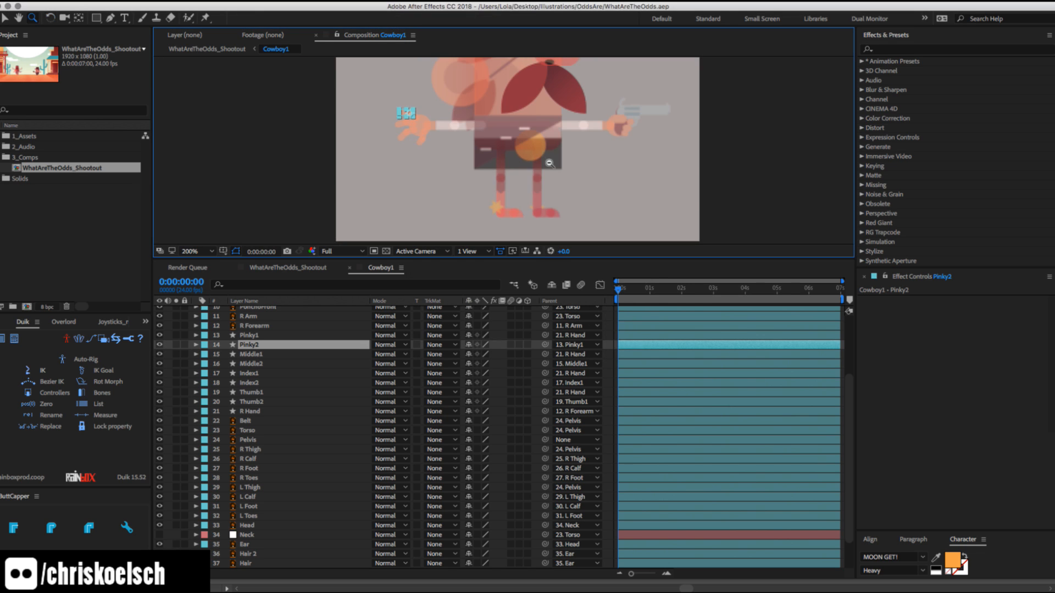
{"action": "left_click", "coordinate": [539, 158], "text": "alt"}
{"action": "left_click", "coordinate": [517, 121]}
{"action": "key", "text": "w"}
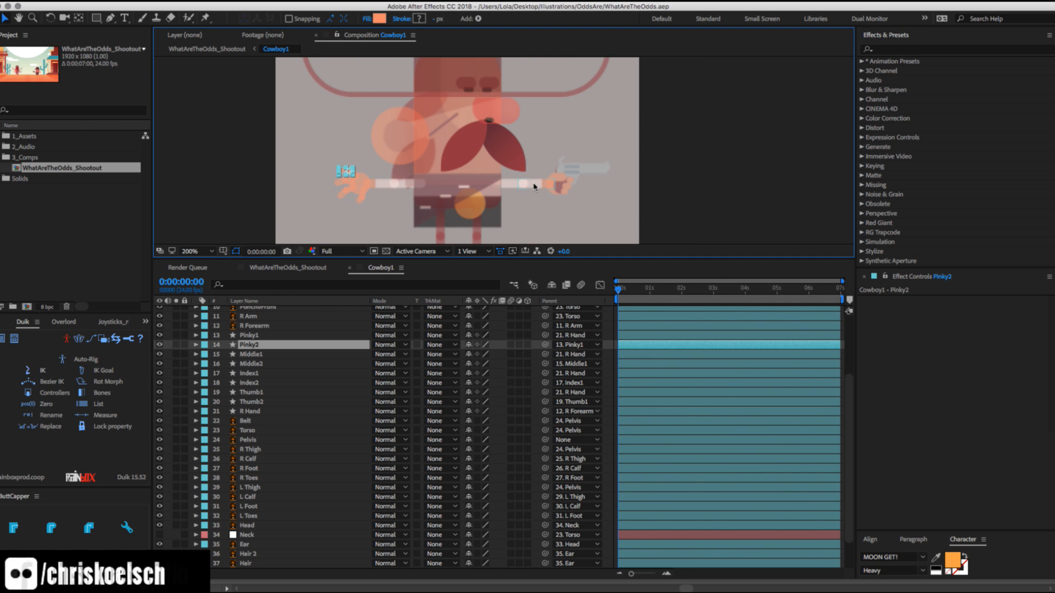
{"action": "left_click", "coordinate": [525, 184]}
{"action": "left_click_drag", "start_coordinate": [525, 185], "coordinate": [530, 164]}
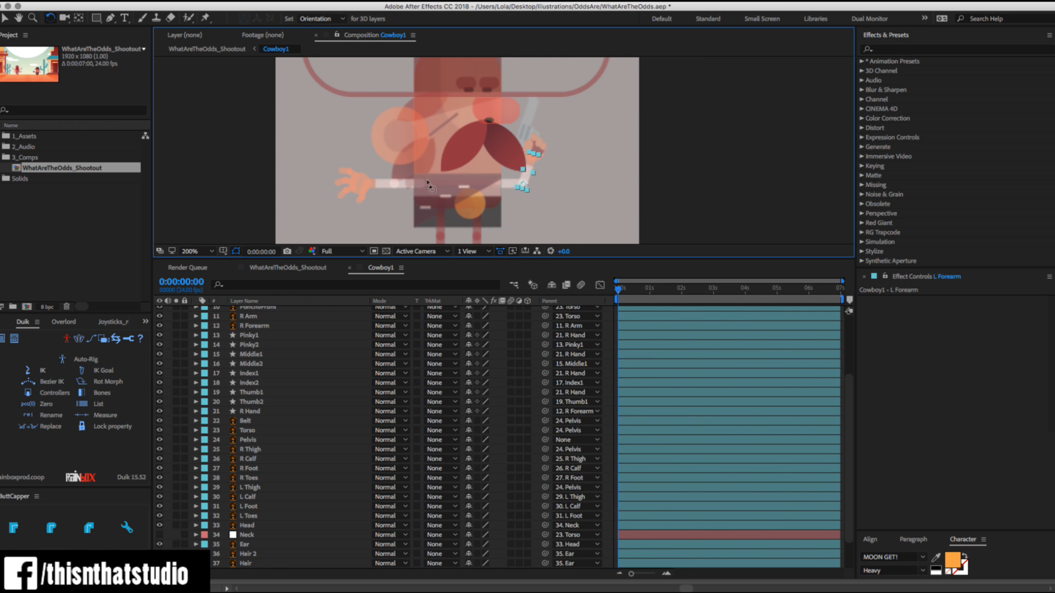
{"action": "key", "text": "super+z"}
{"action": "left_click", "coordinate": [404, 184]}
{"action": "left_click_drag", "start_coordinate": [383, 187], "coordinate": [421, 198]}
{"action": "key", "text": "super+z"}
{"action": "key", "text": "super+z"}
Try rotating the mustache and the Ear about their anchor points to test the facial parts.
{"action": "left_click", "coordinate": [499, 109]}
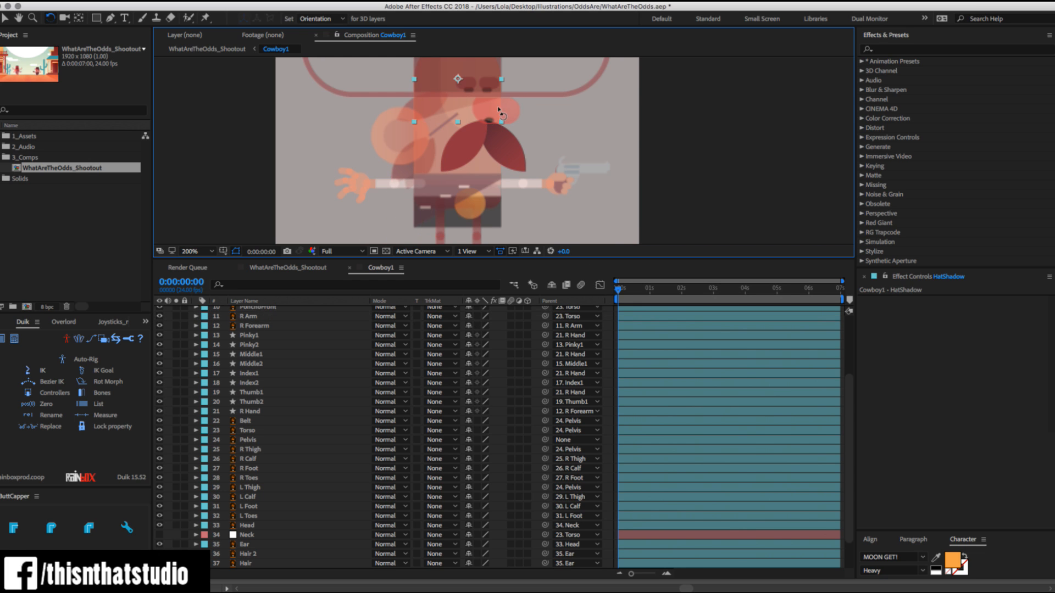
{"action": "left_click", "coordinate": [518, 111]}
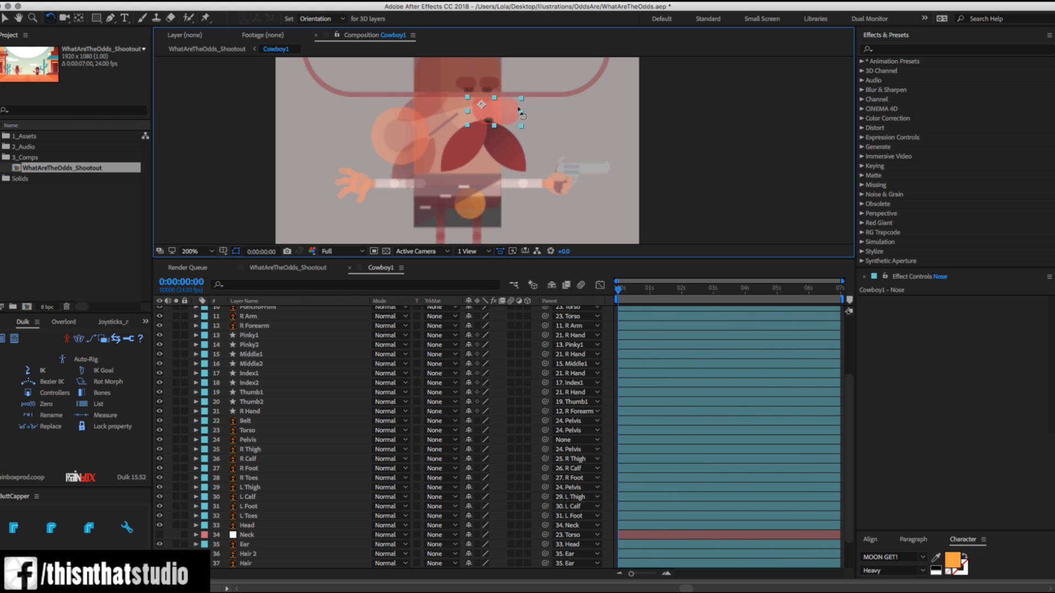
{"action": "mouse_move", "coordinate": [517, 150]}
{"action": "left_mouse_down"}
{"action": "mouse_move", "coordinate": [525, 132]}
{"action": "mouse_move", "coordinate": [506, 152]}
{"action": "left_mouse_up"}
{"action": "key", "text": "super+z"}
{"action": "left_click_drag", "start_coordinate": [382, 122], "coordinate": [387, 125]}
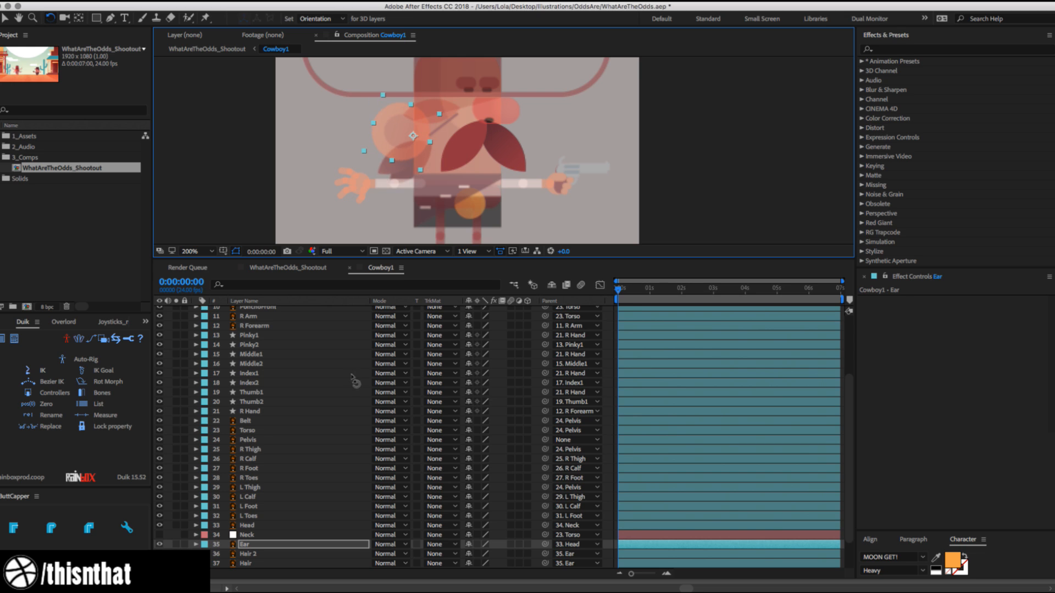
Parent the Hair 2 and Hair layers to Head.
{"action": "left_click", "coordinate": [249, 554]}
{"action": "left_click", "coordinate": [249, 564], "text": "shift"}
{"action": "left_click_drag", "start_coordinate": [544, 554], "coordinate": [294, 525]}
{"action": "left_click", "coordinate": [262, 554]}
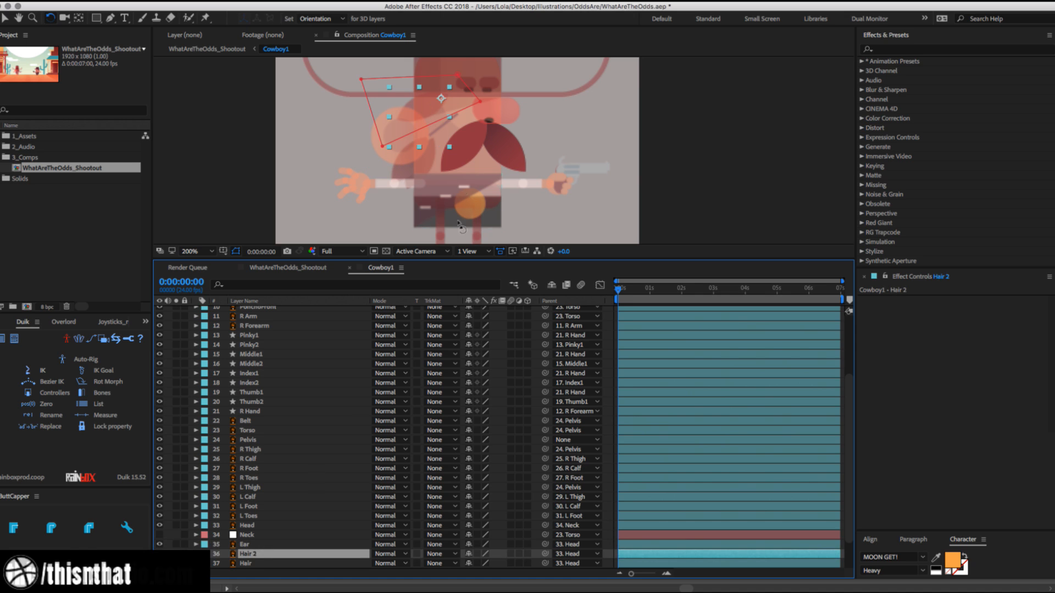
Try rotating Hair 2 and the Head about their anchor points to test the hair's parenting, and undo both rotations.
{"action": "left_click_drag", "start_coordinate": [406, 101], "coordinate": [492, 155]}
{"action": "key", "text": "super+z"}
{"action": "left_click", "coordinate": [463, 117]}
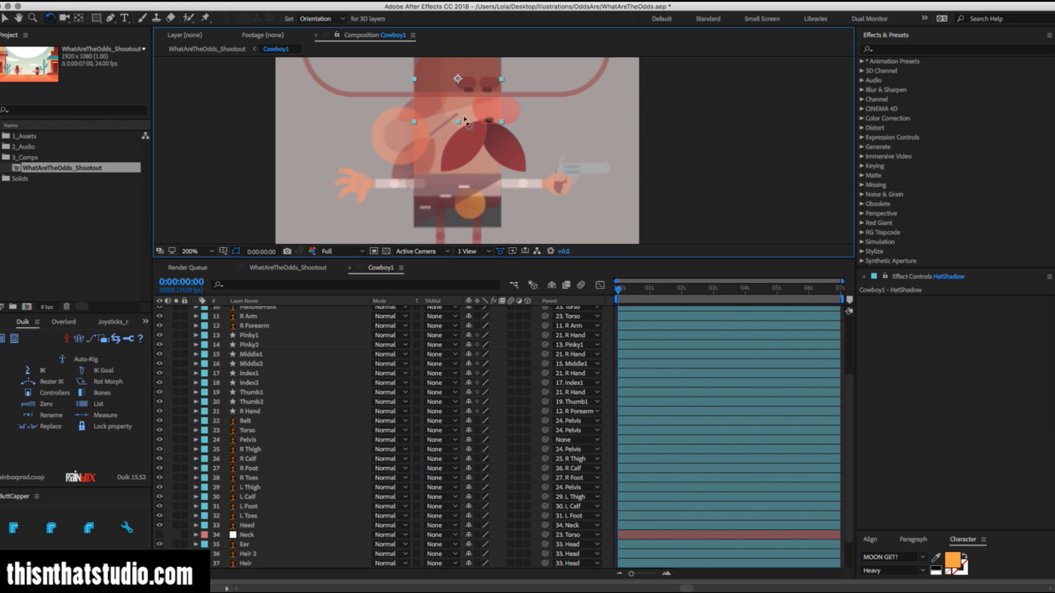
{"action": "left_click", "coordinate": [435, 151]}
{"action": "left_click_drag", "start_coordinate": [444, 129], "coordinate": [446, 132]}
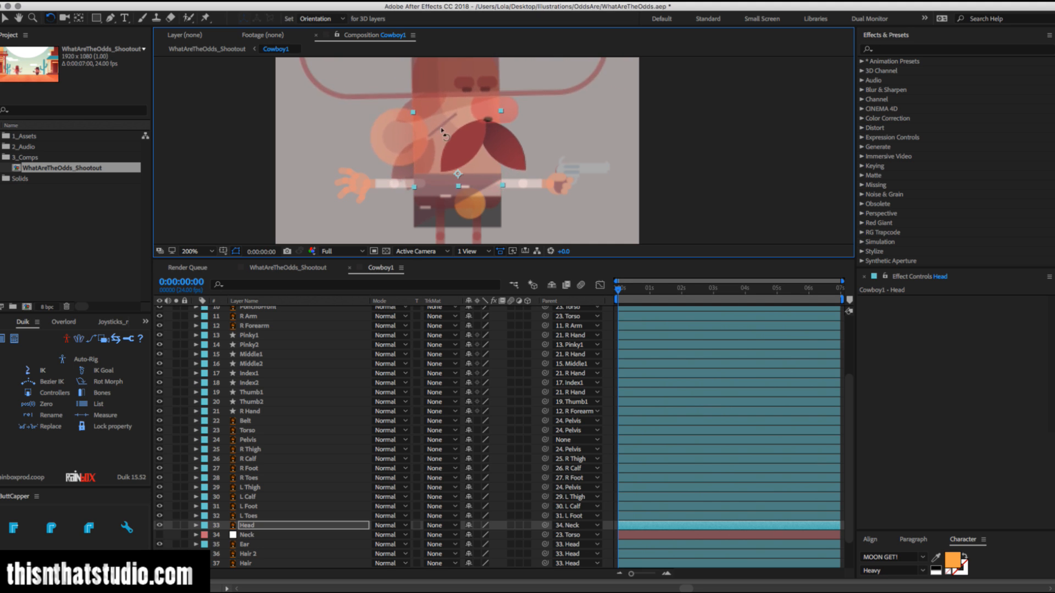
{"action": "key", "text": "super+z"}
Try moving the Hat on the cowboy's head to check its parenting, and undo the move.
{"action": "key", "text": "z"}
{"action": "left_click", "coordinate": [513, 138], "text": "alt"}
{"action": "left_click", "coordinate": [504, 120]}
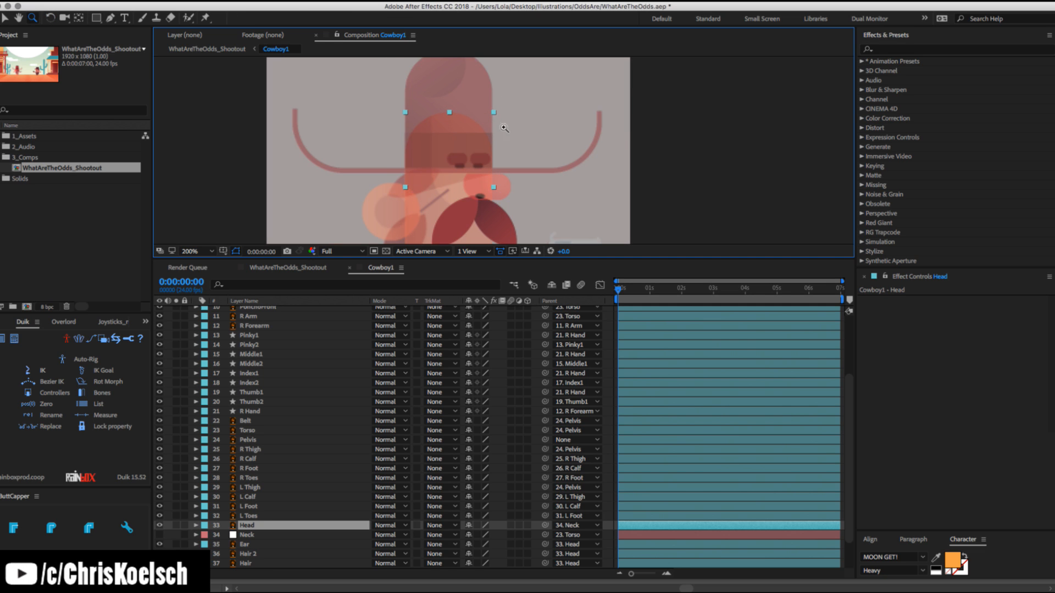
{"action": "key", "text": "v"}
{"action": "left_click", "coordinate": [471, 99]}
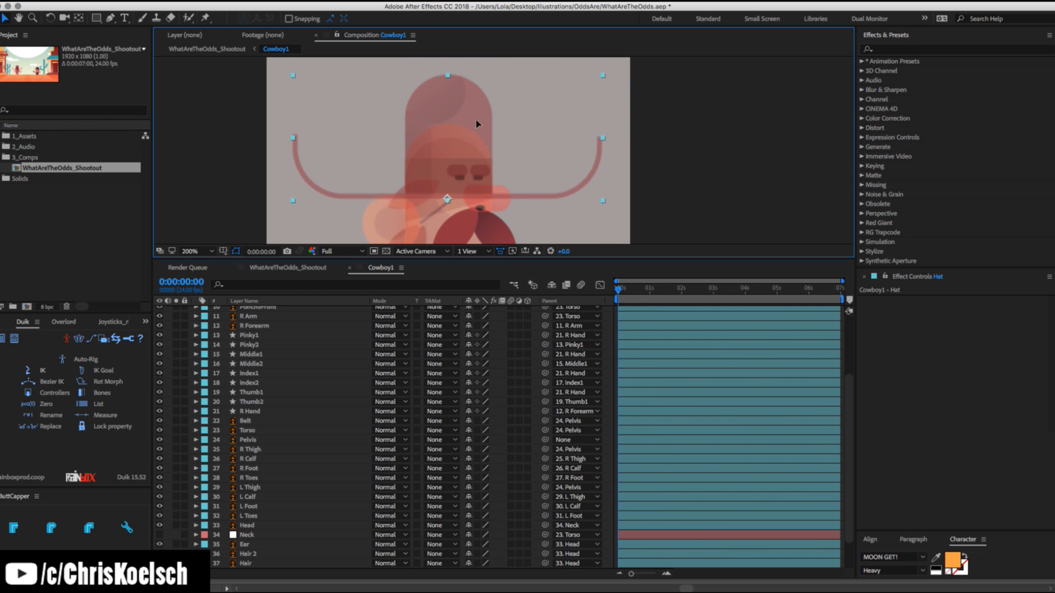
{"action": "left_click_drag", "start_coordinate": [469, 114], "coordinate": [477, 112]}
{"action": "key", "text": "super+z"}
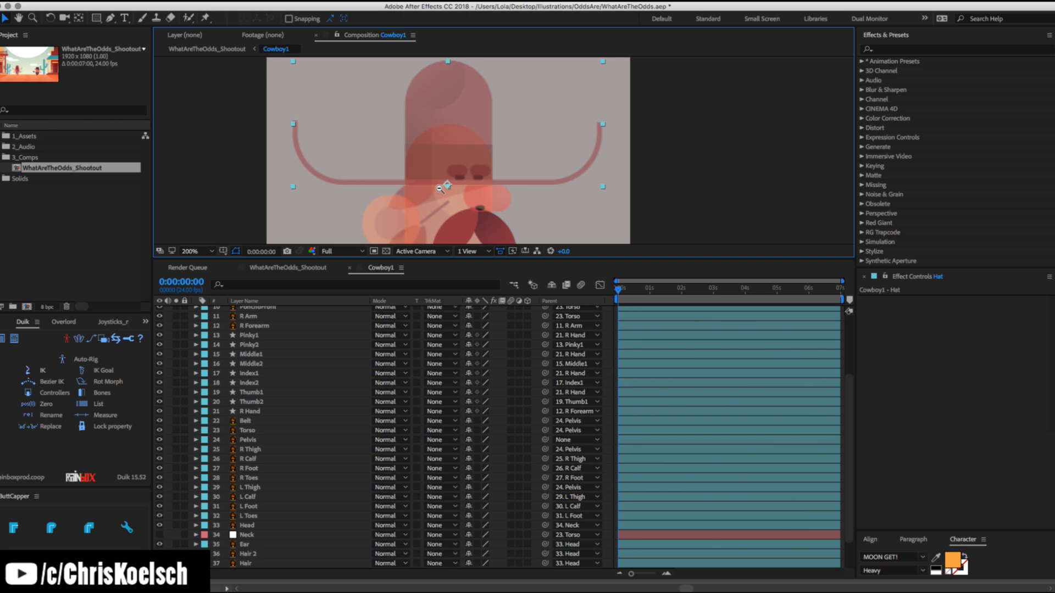
{"action": "key", "text": "z"}
{"action": "left_click", "coordinate": [440, 189], "text": "alt"}
{"action": "left_click", "coordinate": [517, 218]}
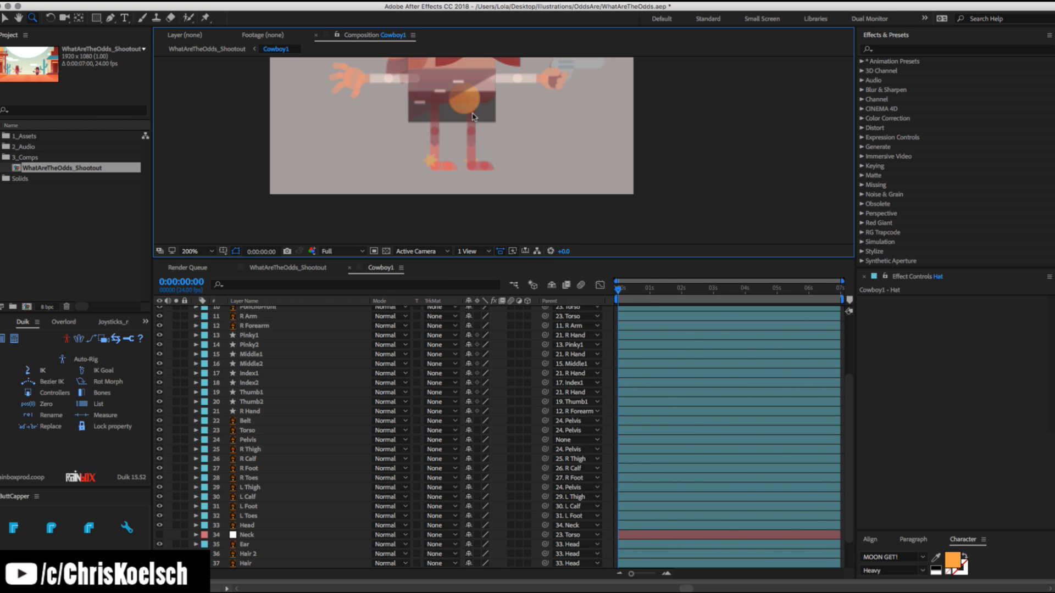
Save the project, set the opacity of all layers to 100% and collapse their opacity properties.
{"action": "key", "text": "super+s"}
{"action": "key", "text": "super+a"}
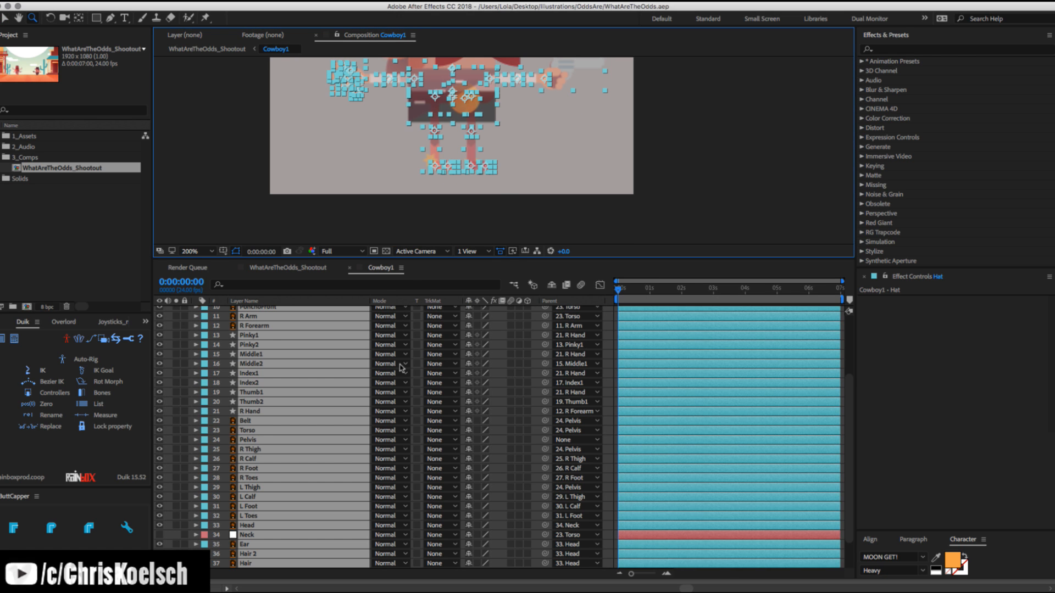
{"action": "type", "text": "t100"}
{"action": "key", "text": "Return"}
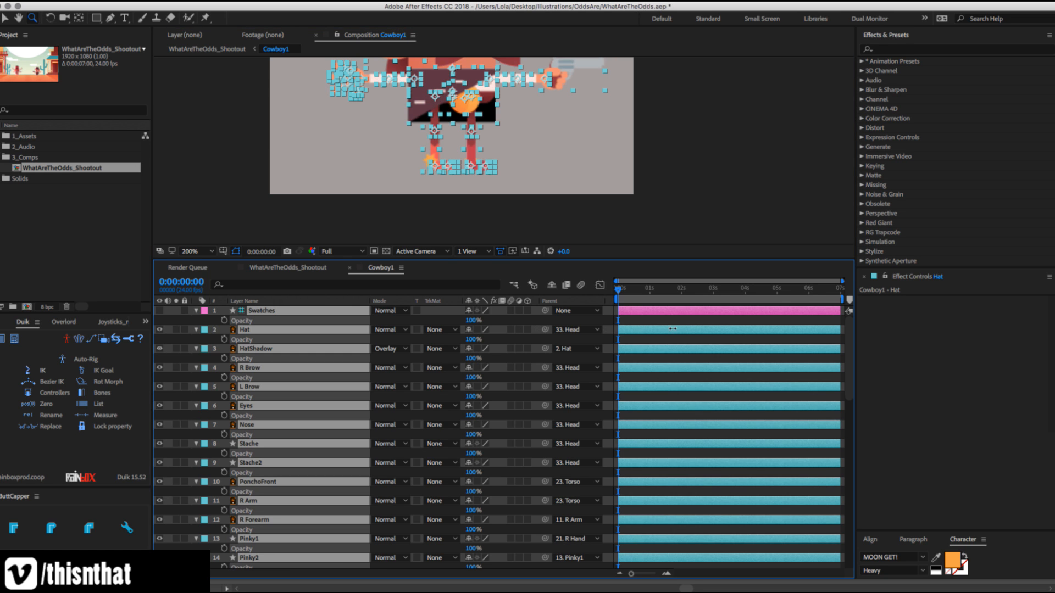
{"action": "key", "text": "super+shift+a"}
{"action": "key", "text": "super+a"}
{"action": "key", "text": "t"}
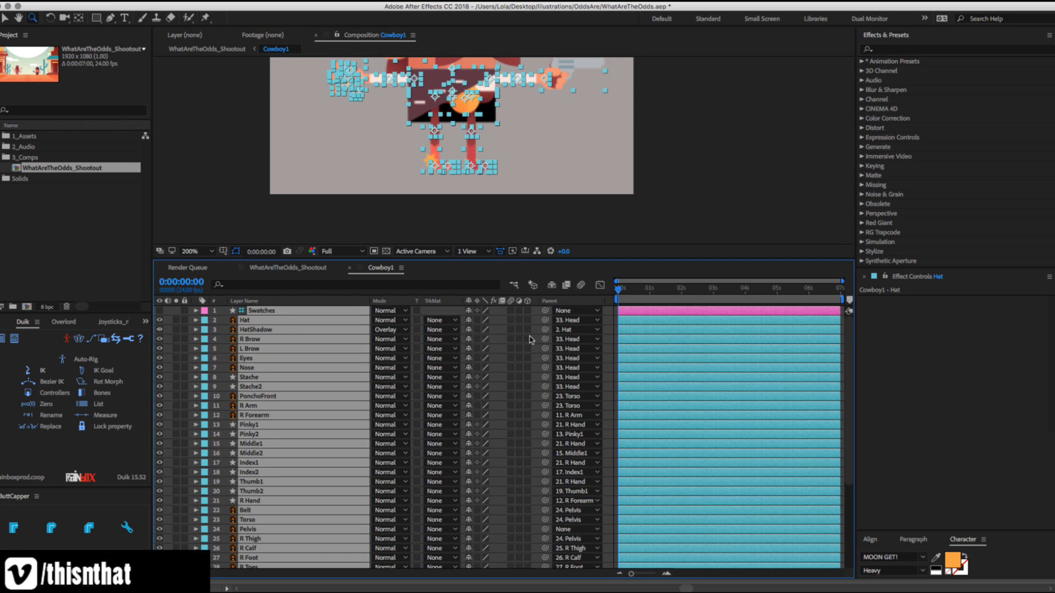
Fit the whole cowboy in the composition view, deselect all layers and make the composition viewer taller.
{"action": "left_click", "coordinate": [196, 251]}
{"action": "left_click", "coordinate": [204, 262]}
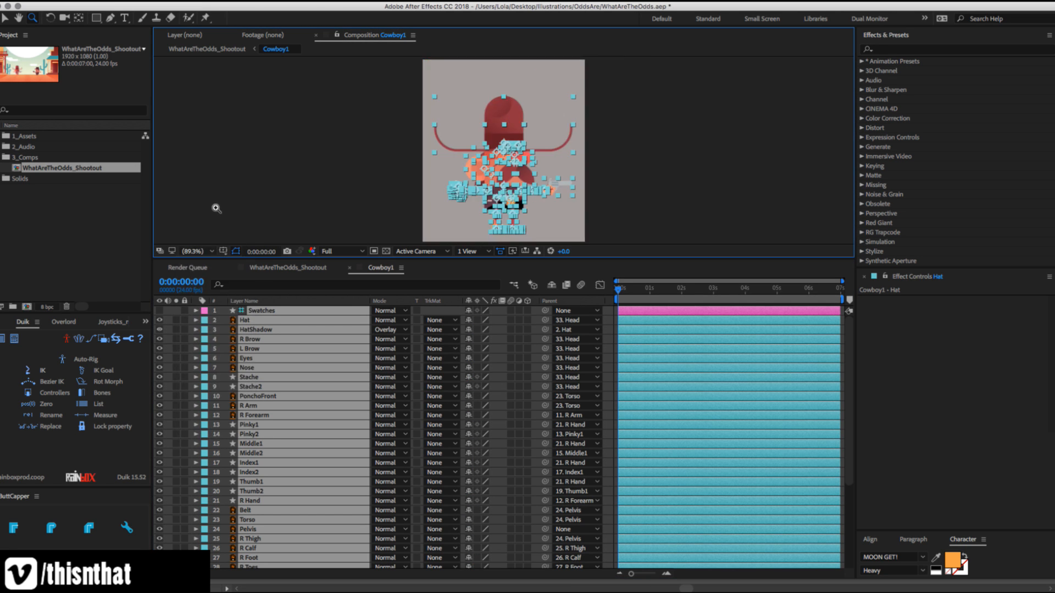
{"action": "left_click", "coordinate": [201, 251]}
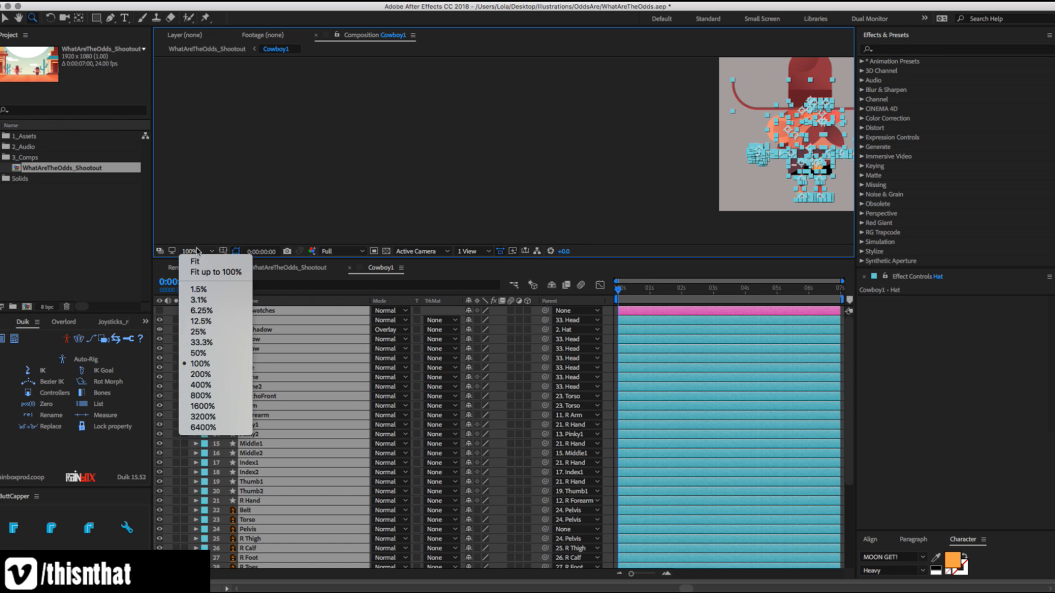
{"action": "left_click", "coordinate": [200, 256]}
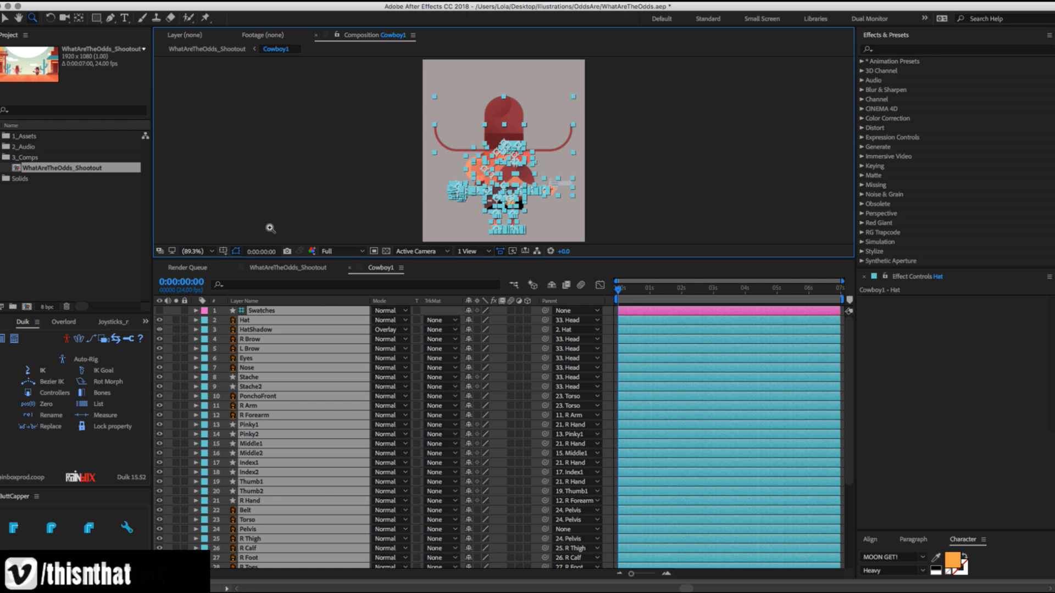
{"action": "key", "text": "v"}
{"action": "left_click", "coordinate": [278, 204]}
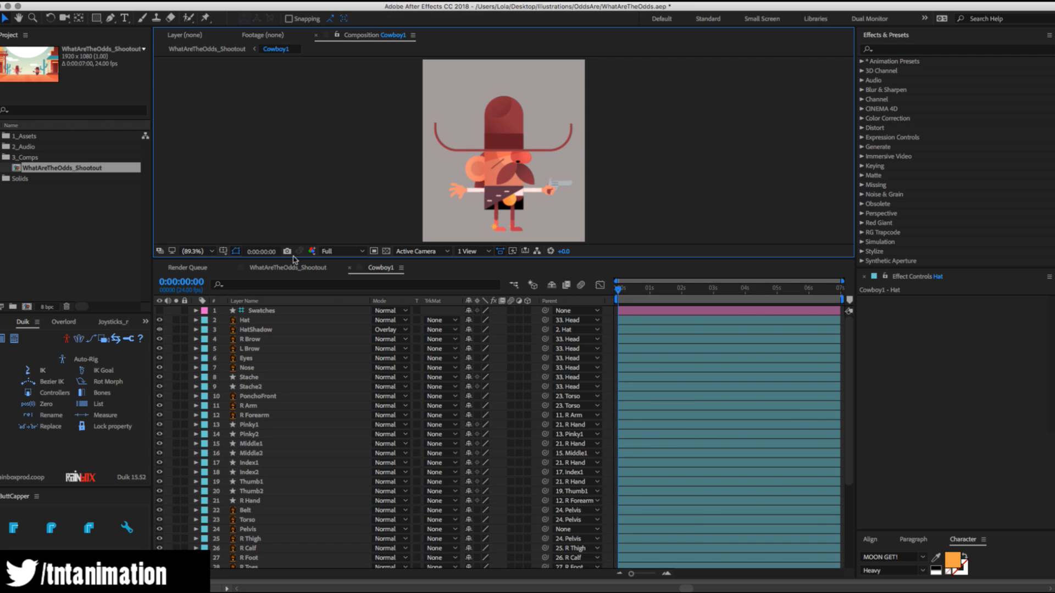
{"action": "left_click_drag", "start_coordinate": [294, 259], "coordinate": [282, 331]}
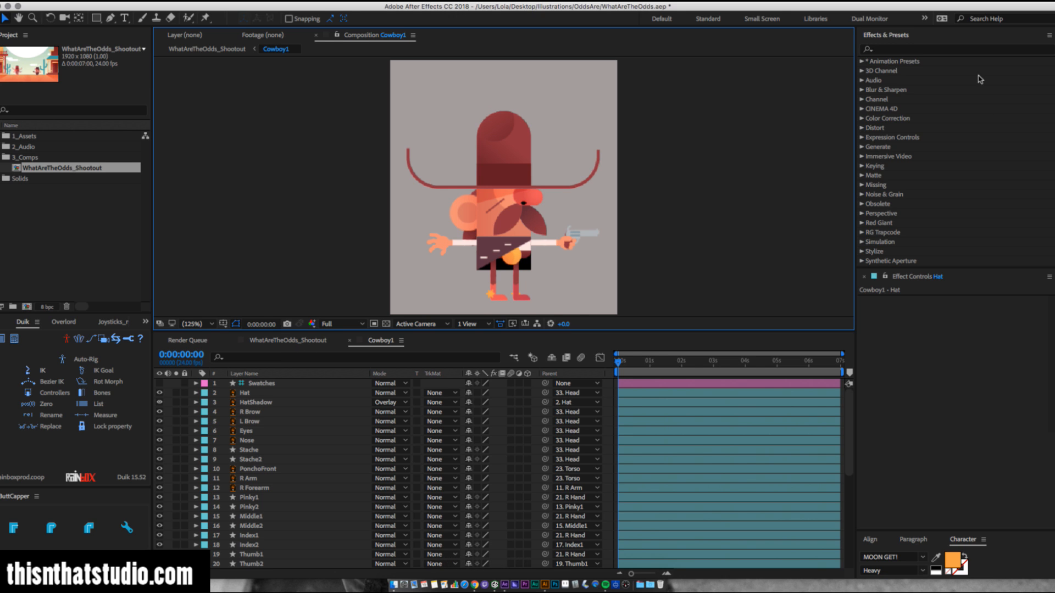
Create a null object above the Hat layer and place its anchor at the toe tip of the cowboy's left foot.
{"action": "key", "text": "z"}
{"action": "left_click", "coordinate": [481, 302]}
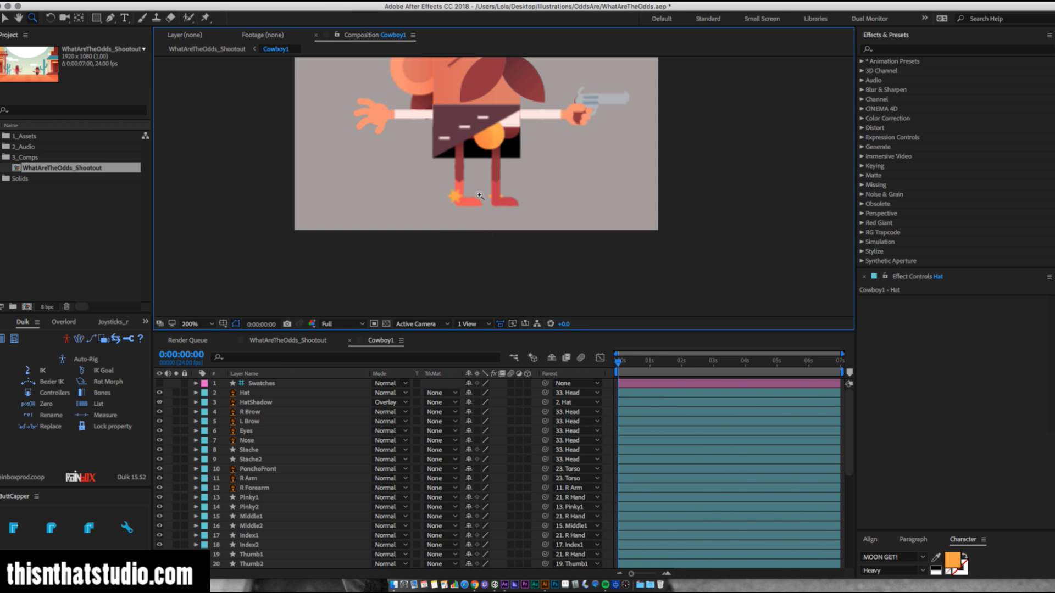
{"action": "key", "text": "v"}
{"action": "left_click", "coordinate": [261, 394]}
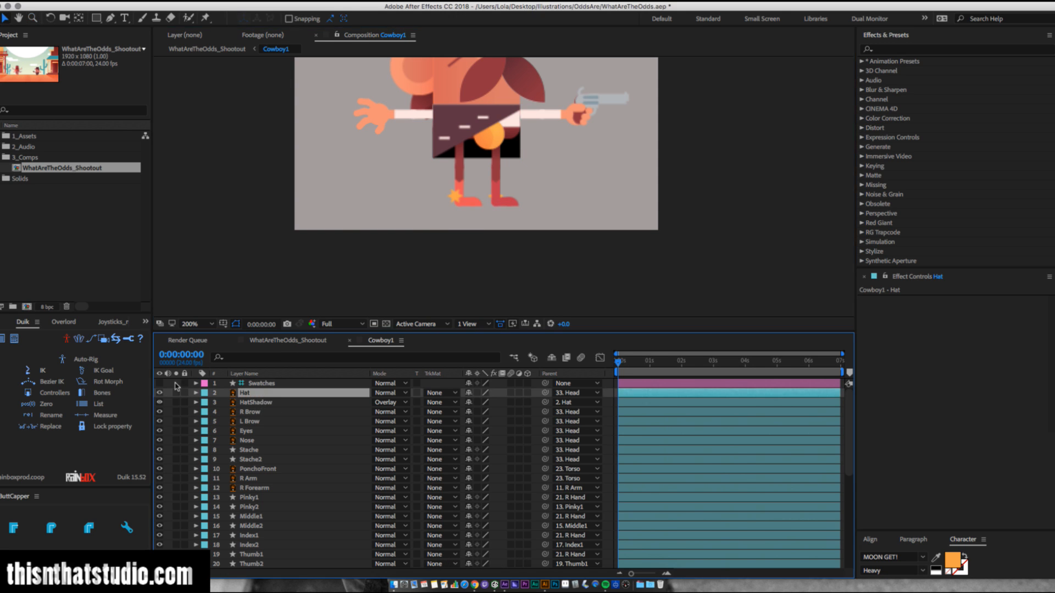
{"action": "right_click", "coordinate": [172, 394]}
{"action": "mouse_move", "coordinate": [220, 400]}
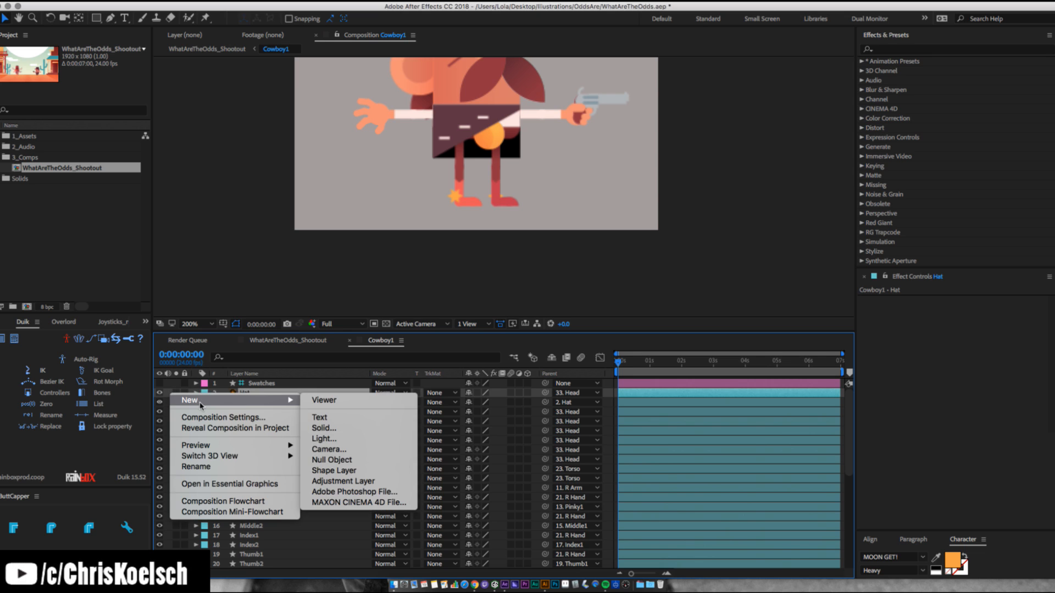
{"action": "left_click", "coordinate": [337, 460]}
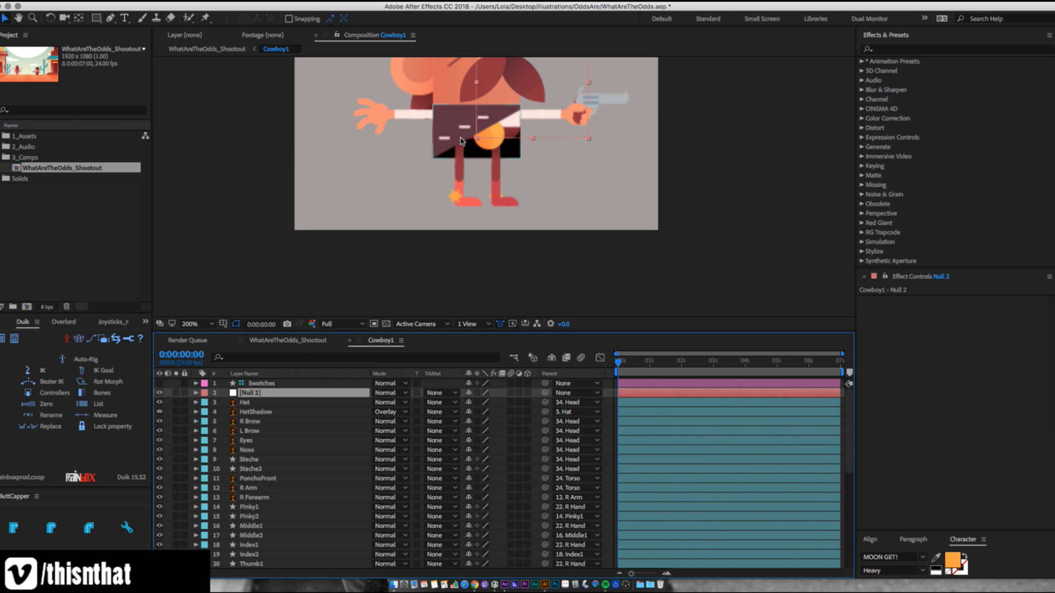
{"action": "left_click_drag", "start_coordinate": [477, 77], "coordinate": [520, 203]}
{"action": "key", "text": "Return"}
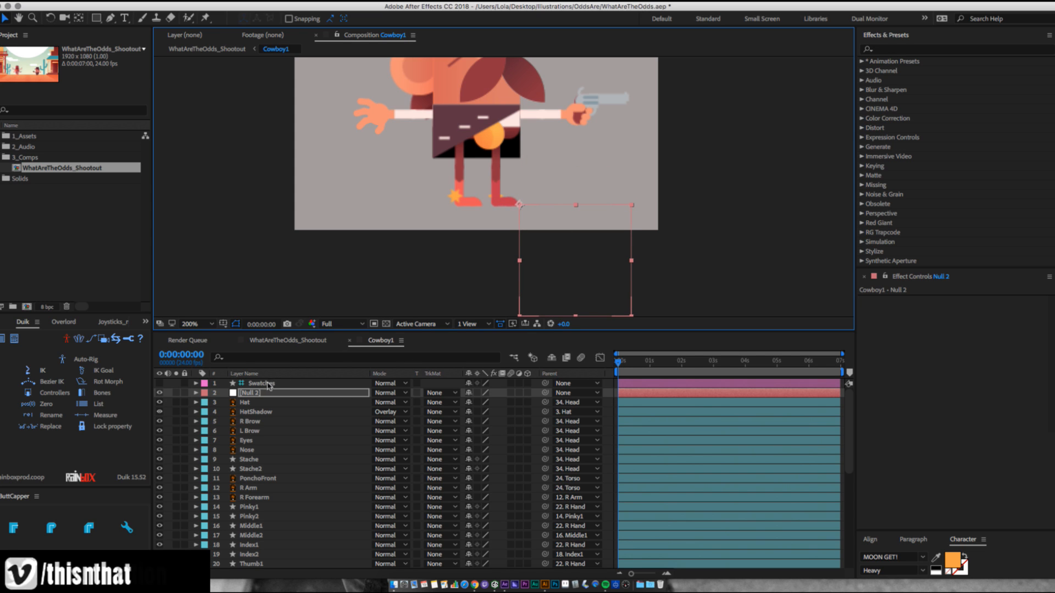
{"action": "left_click", "coordinate": [259, 394]}
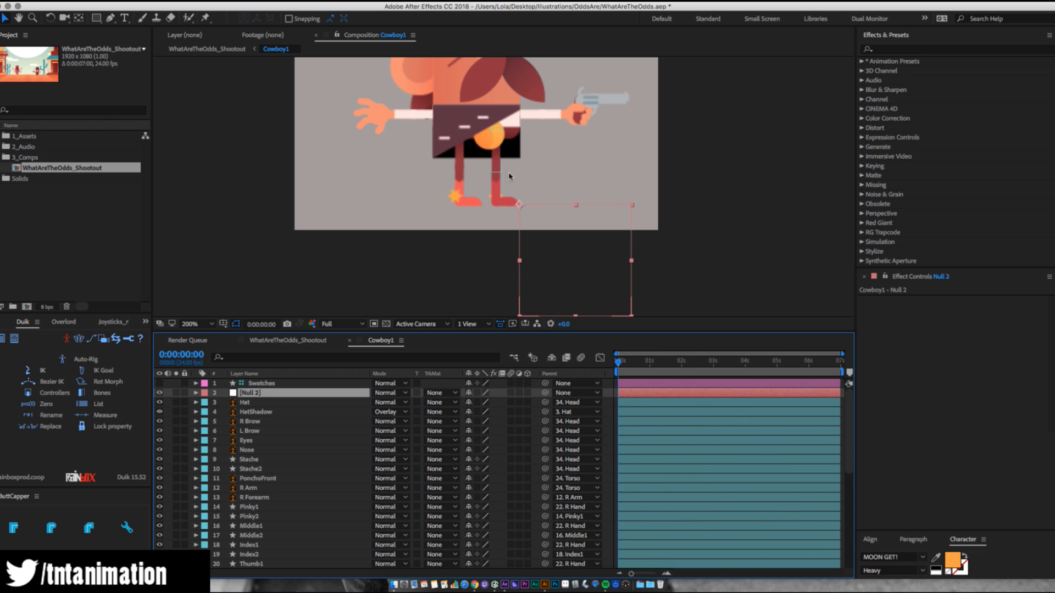
Duplicate the toe null and place the copy at the heel of the left foot.
{"action": "key", "text": "ctrl+d"}
{"action": "left_click_drag", "start_coordinate": [521, 206], "coordinate": [492, 205]}
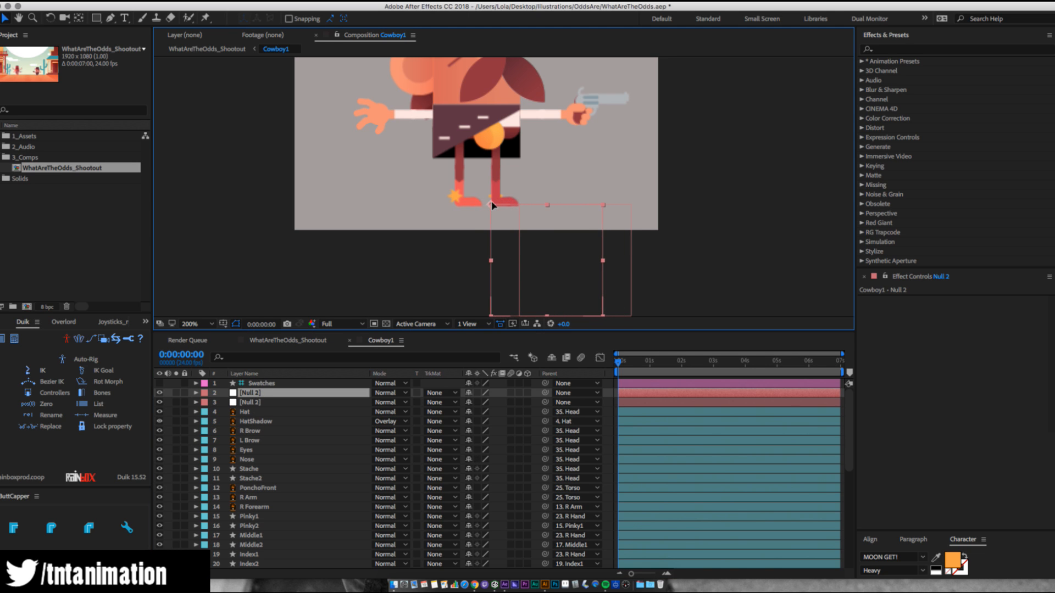
{"action": "scroll", "coordinate": [491, 208], "scroll_direction": "up", "scroll_amount": 2}
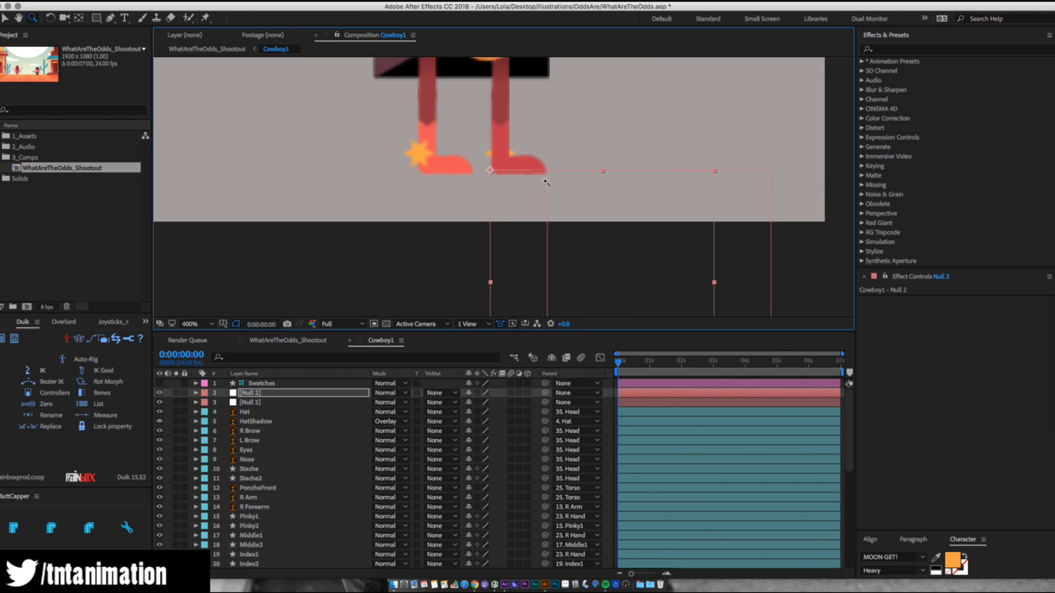
Rename the null at the toe tip of the left foot as L Tiptoes.
{"action": "left_click_drag", "start_coordinate": [783, 170], "coordinate": [697, 215]}
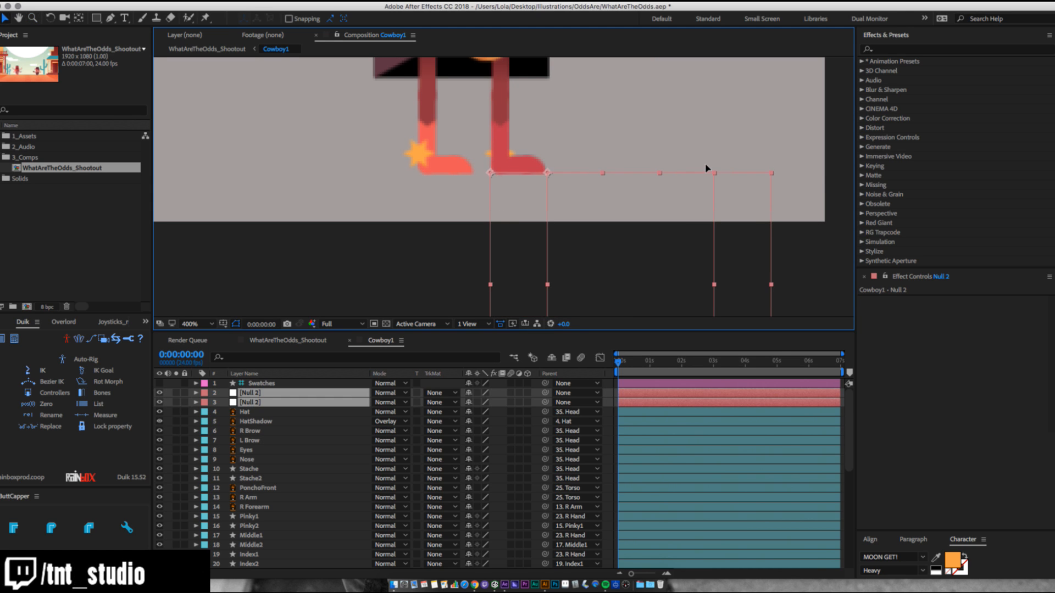
{"action": "left_click", "coordinate": [610, 250]}
{"action": "left_click", "coordinate": [245, 412]}
{"action": "left_click", "coordinate": [253, 403]}
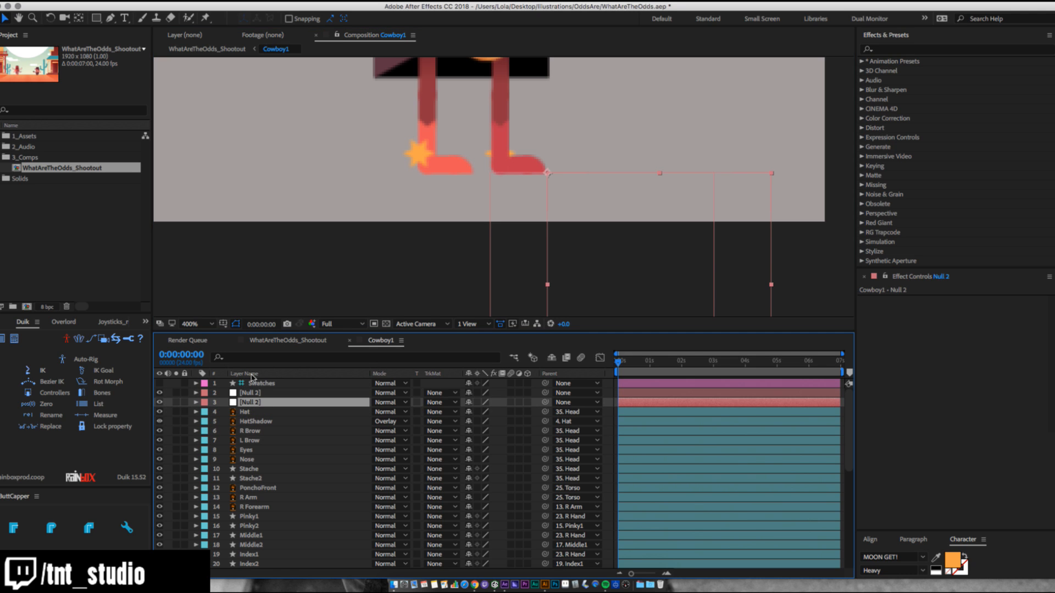
{"action": "key", "text": "Return"}
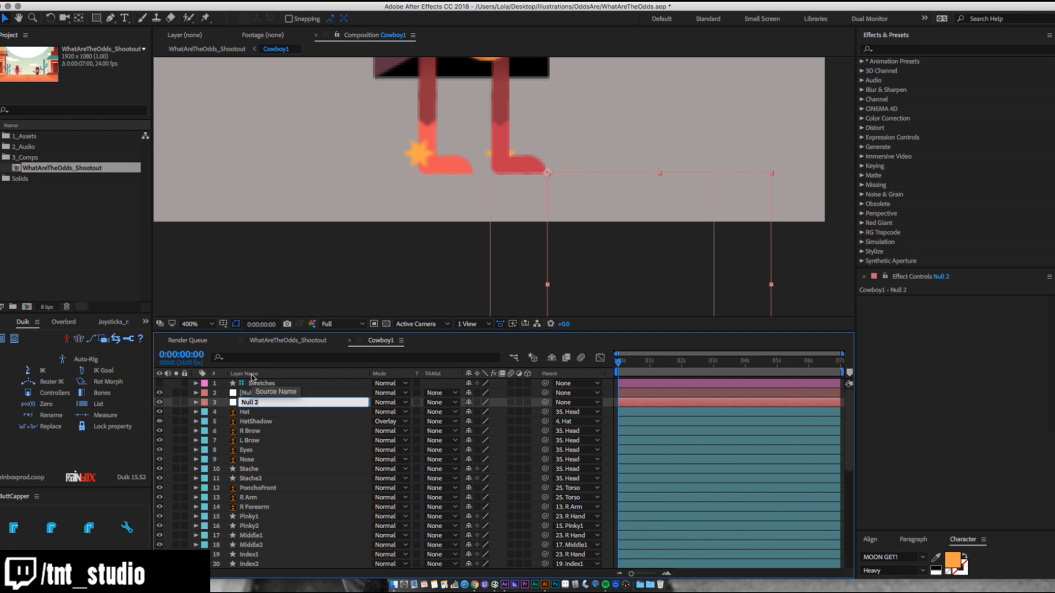
{"action": "type", "text": "L Tiptoes"}
Rename the left foot's heel null as L Heel and move both foot nulls directly above the L Thigh layer.
{"action": "left_click", "coordinate": [252, 392]}
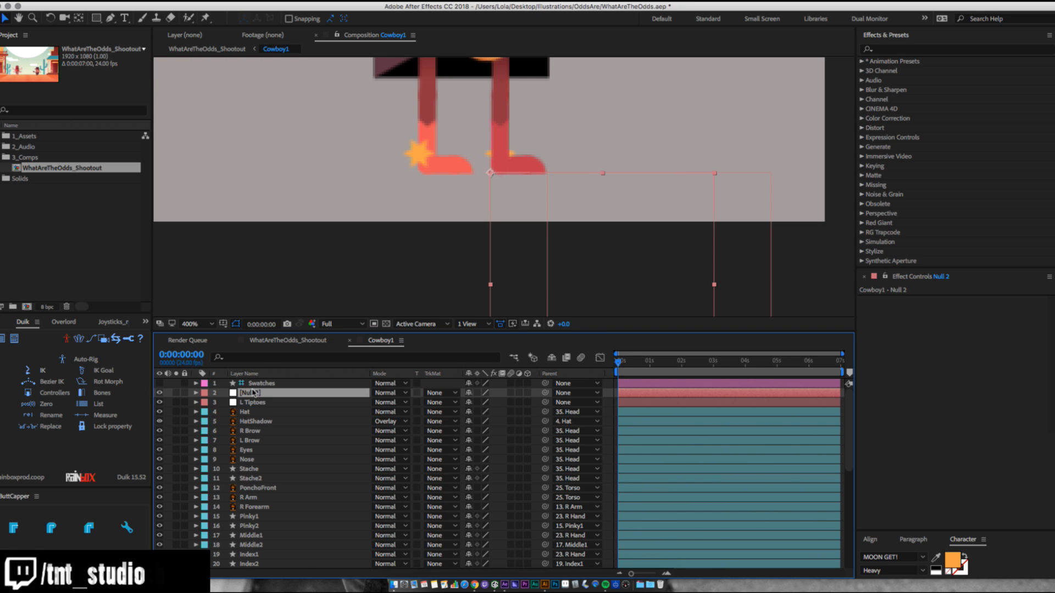
{"action": "key", "text": "Return"}
{"action": "type", "text": "L"}
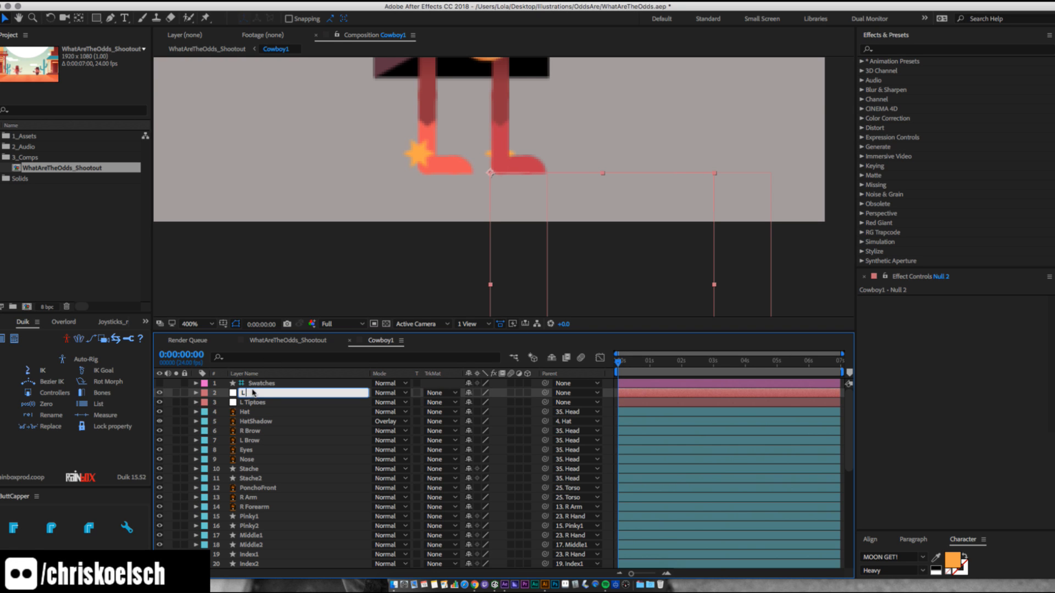
{"action": "type", "text": " Heel"}
{"action": "key", "text": "Return"}
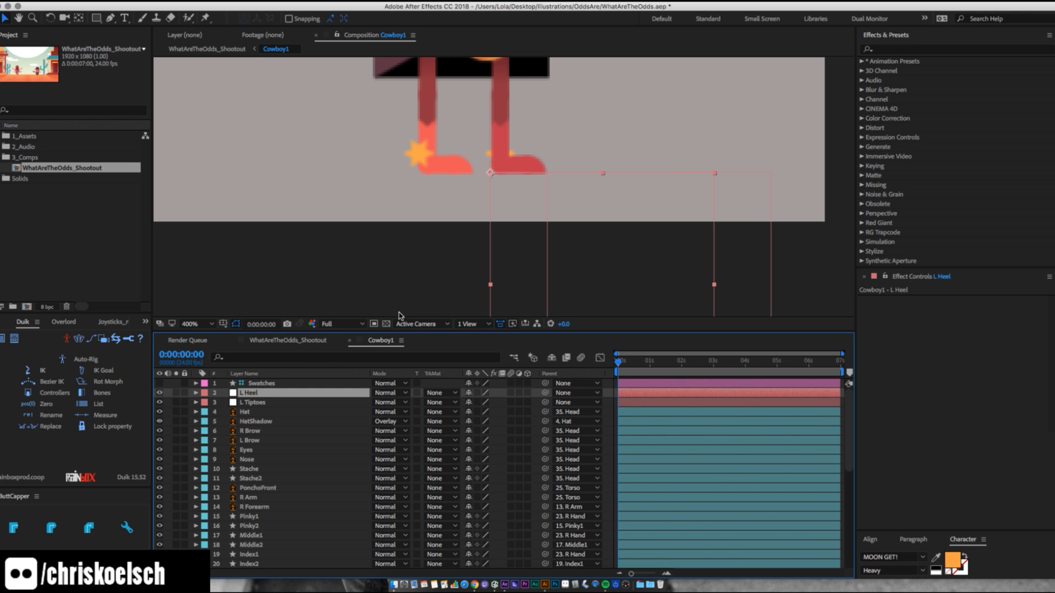
{"action": "left_click", "coordinate": [271, 403], "text": "shift"}
{"action": "left_click_drag", "start_coordinate": [271, 404], "coordinate": [274, 507]}
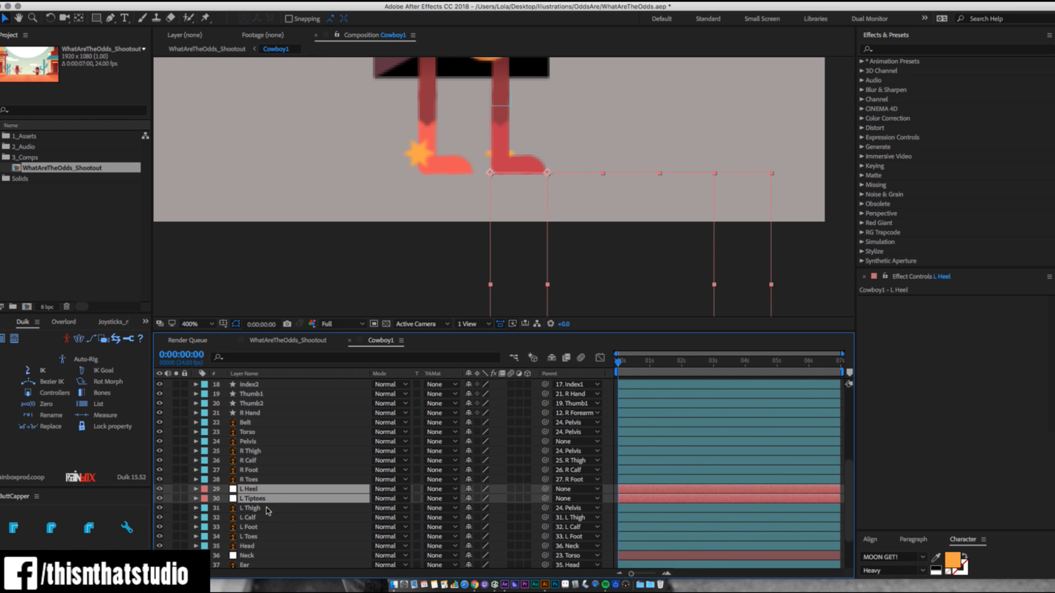
Duplicate both left-foot nulls and place the copies above the R Thigh layer, at the right foot's heel and toe tip.
{"action": "key", "text": "ctrl+d"}
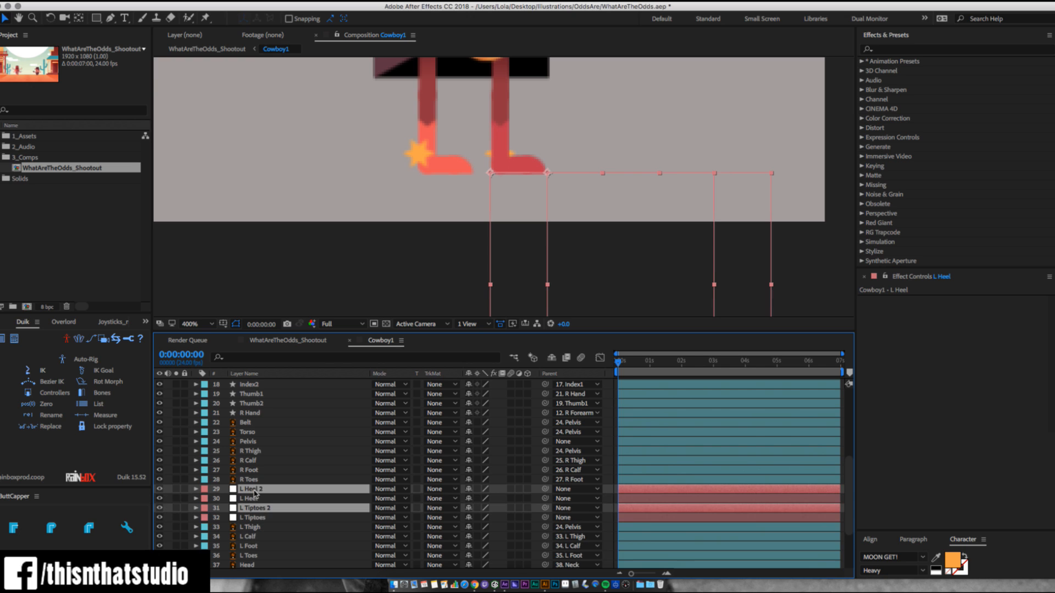
{"action": "left_click_drag", "start_coordinate": [255, 492], "coordinate": [261, 445]}
{"action": "left_click_drag", "start_coordinate": [547, 173], "coordinate": [478, 174]}
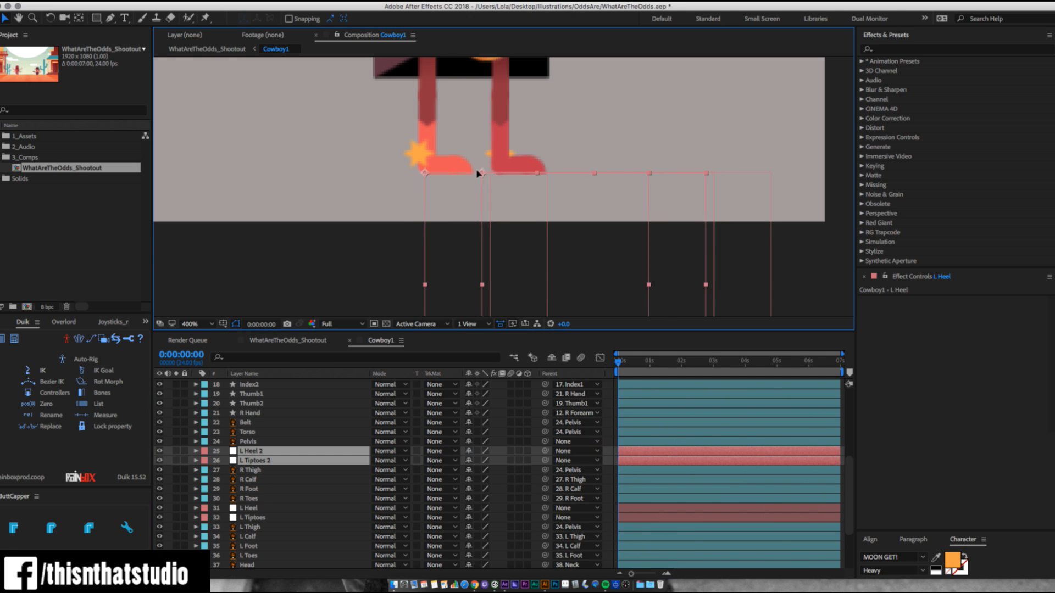
Rename the copied nulls as R Tiptoes and R Heel, and save the project.
{"action": "left_click", "coordinate": [250, 470]}
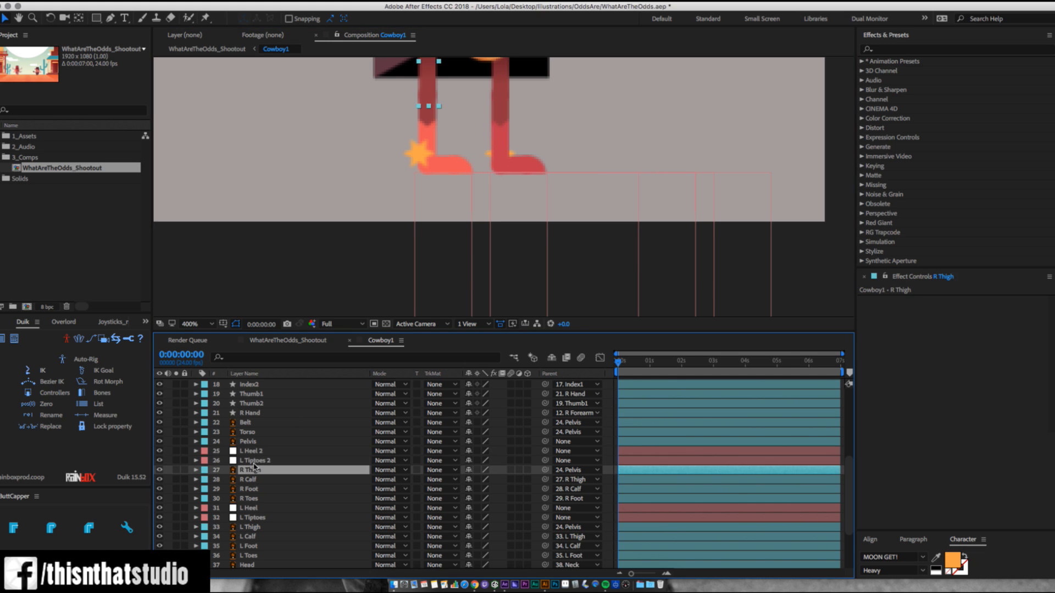
{"action": "left_click", "coordinate": [258, 461]}
{"action": "key", "text": "Return"}
{"action": "type", "text": "R Ti"}
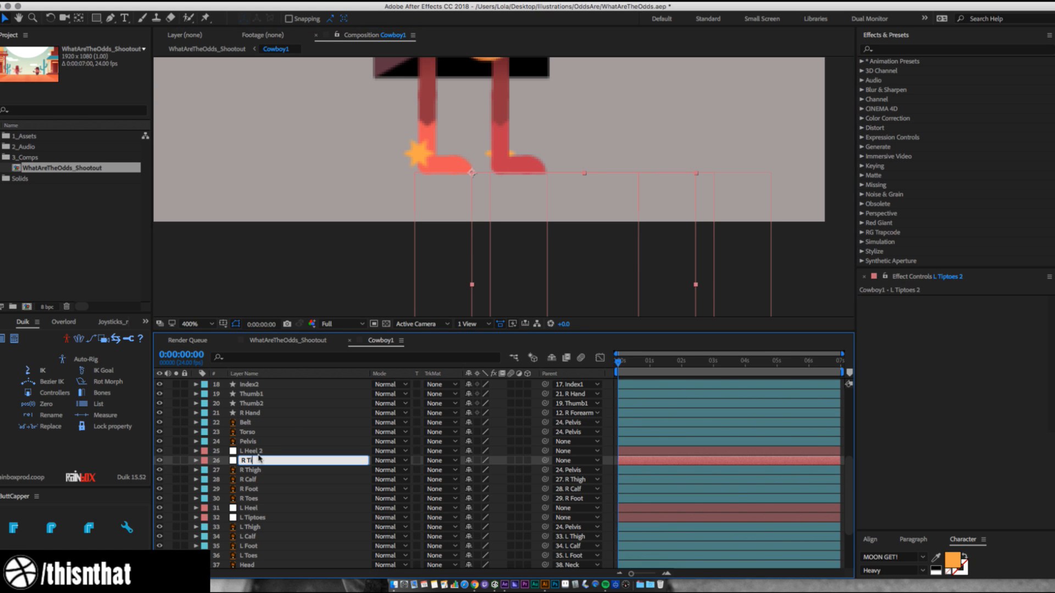
{"action": "type", "text": "ptoes"}
{"action": "left_click", "coordinate": [261, 452]}
{"action": "key", "text": "Return"}
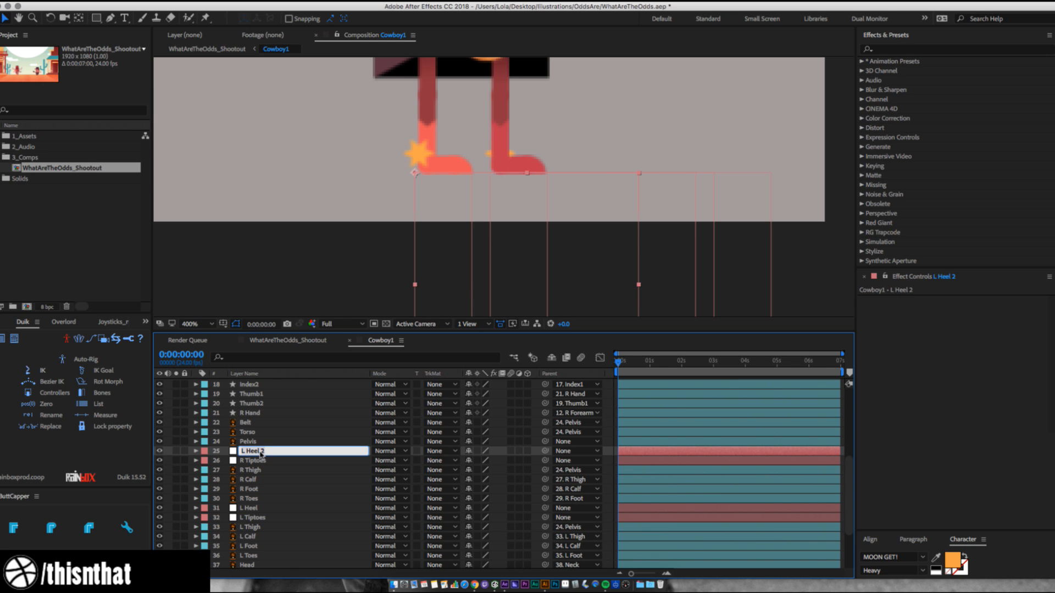
{"action": "type", "text": "TE"}
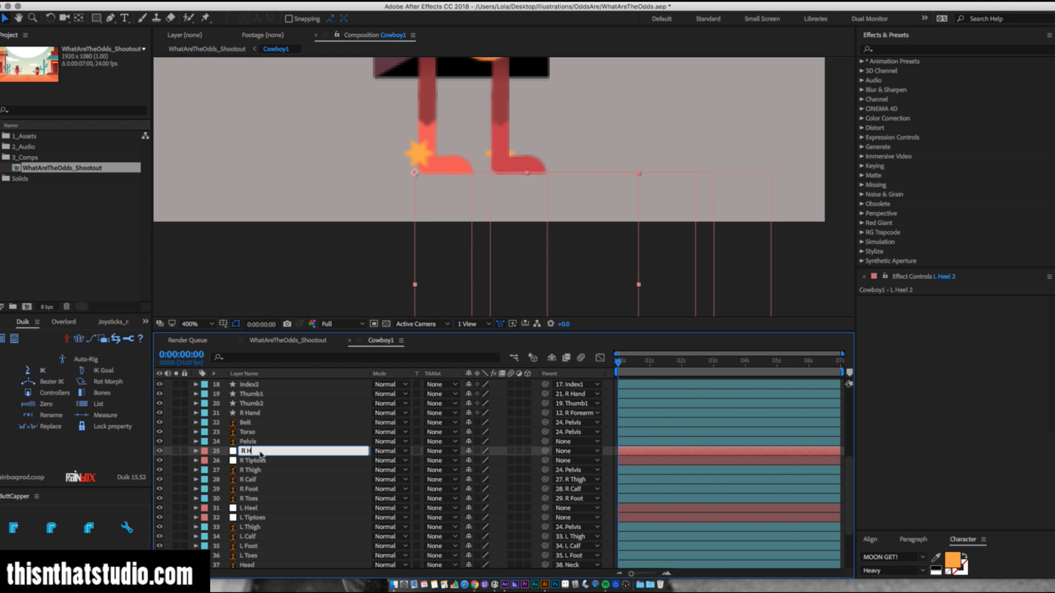
{"action": "key", "text": "Return"}
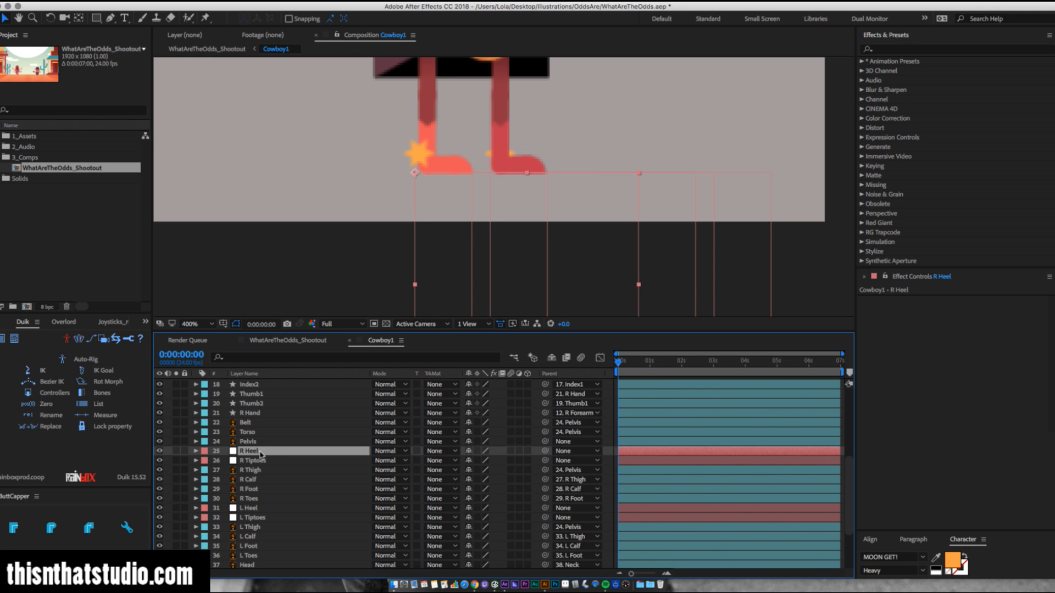
{"action": "left_click", "coordinate": [263, 434]}
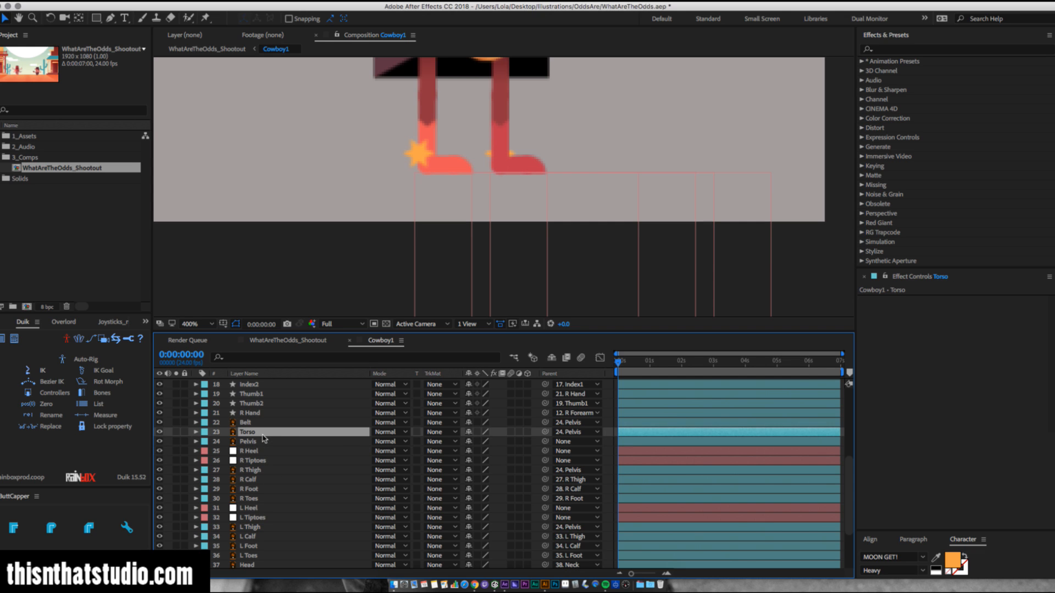
{"action": "key", "text": "ctrl+s"}
Check the positions of the R Heel and R Tiptoes nulls and fit the whole cowboy in the composition view.
{"action": "left_click", "coordinate": [258, 442]}
{"action": "left_click", "coordinate": [257, 452]}
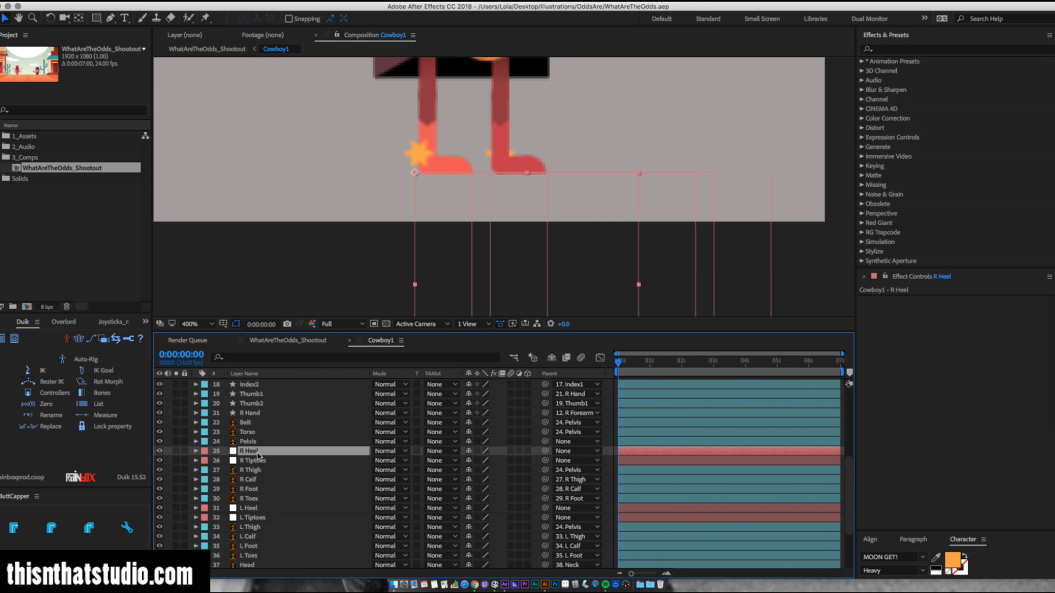
{"action": "left_click", "coordinate": [275, 460]}
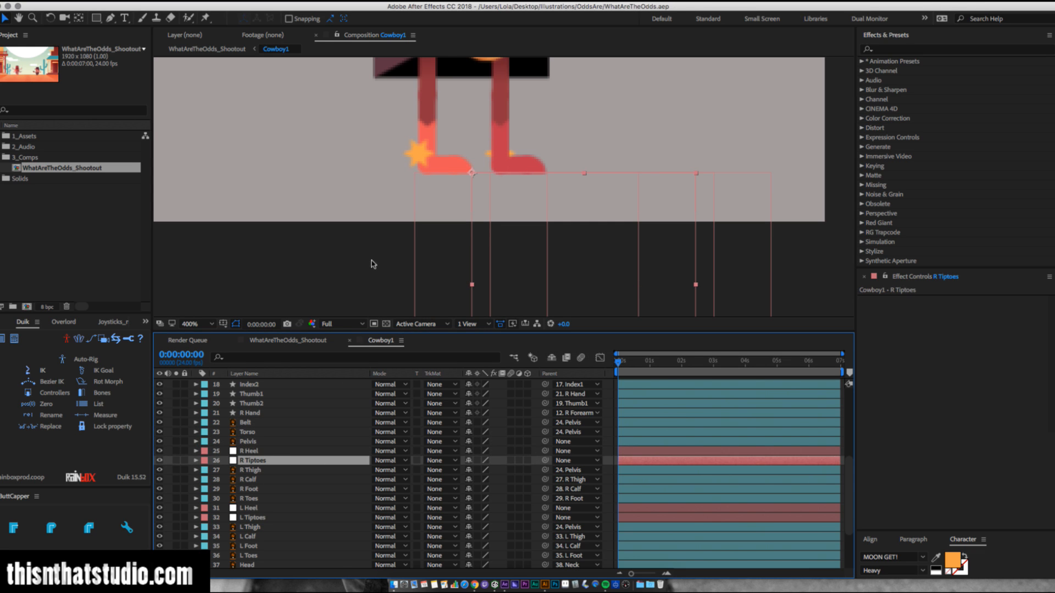
{"action": "key", "text": "z"}
{"action": "left_click", "coordinate": [457, 172], "text": "alt"}
{"action": "left_click", "coordinate": [495, 120], "text": "alt"}
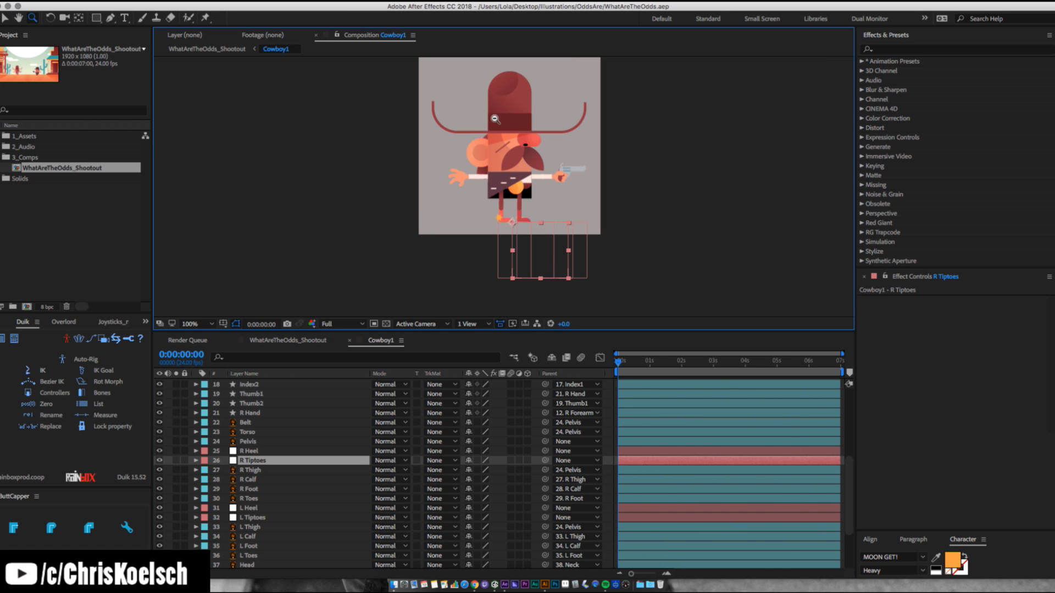
{"action": "left_click", "coordinate": [200, 323]}
{"action": "left_click", "coordinate": [203, 336]}
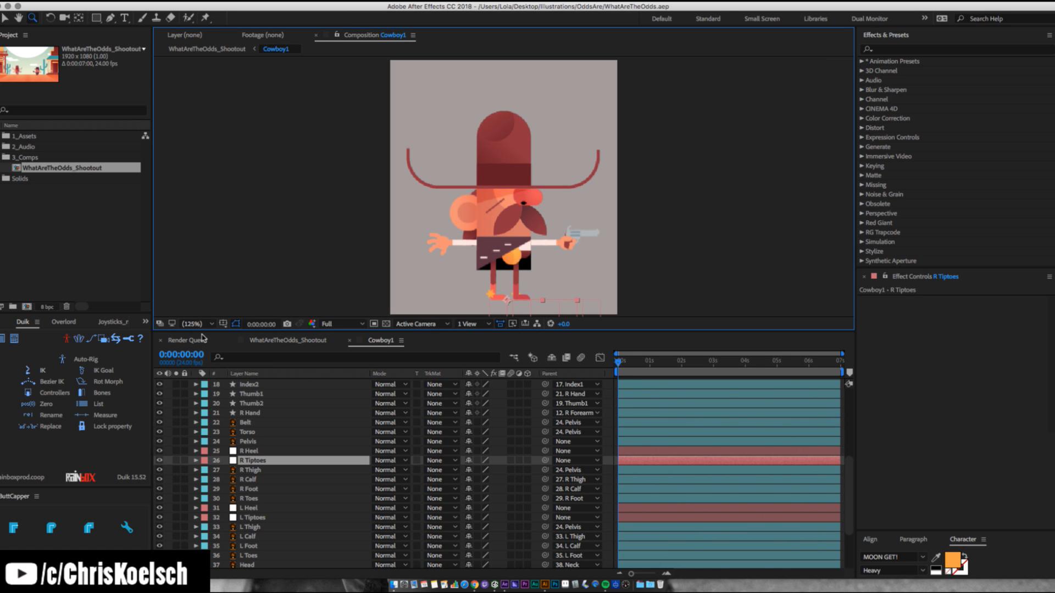
Test the rotation of the R Hand layer, undo it and save the project.
{"action": "key", "text": "v"}
{"action": "left_click", "coordinate": [445, 244]}
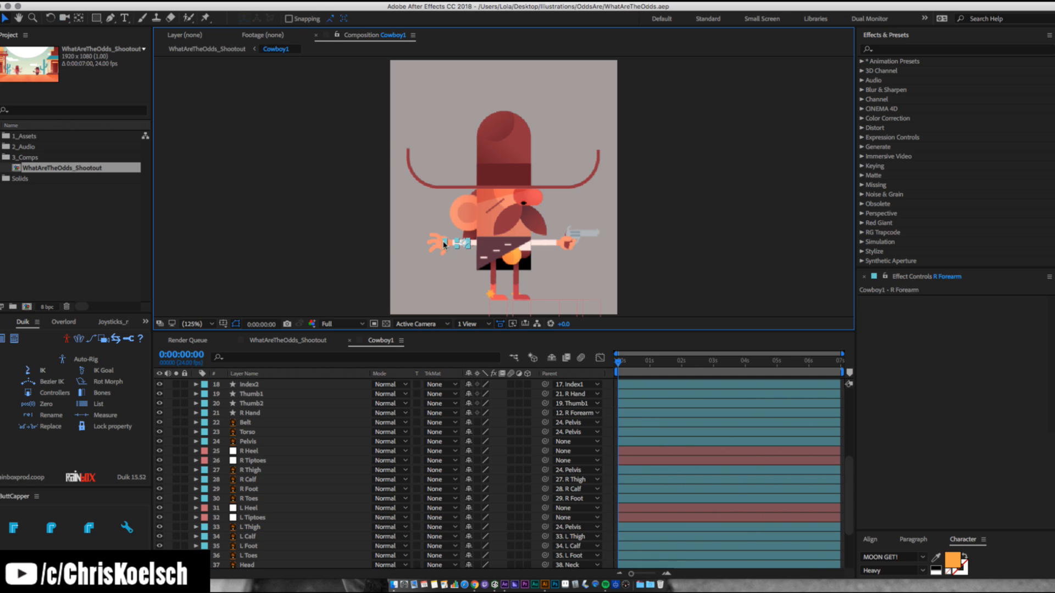
{"action": "left_click", "coordinate": [447, 242]}
{"action": "key", "text": "w"}
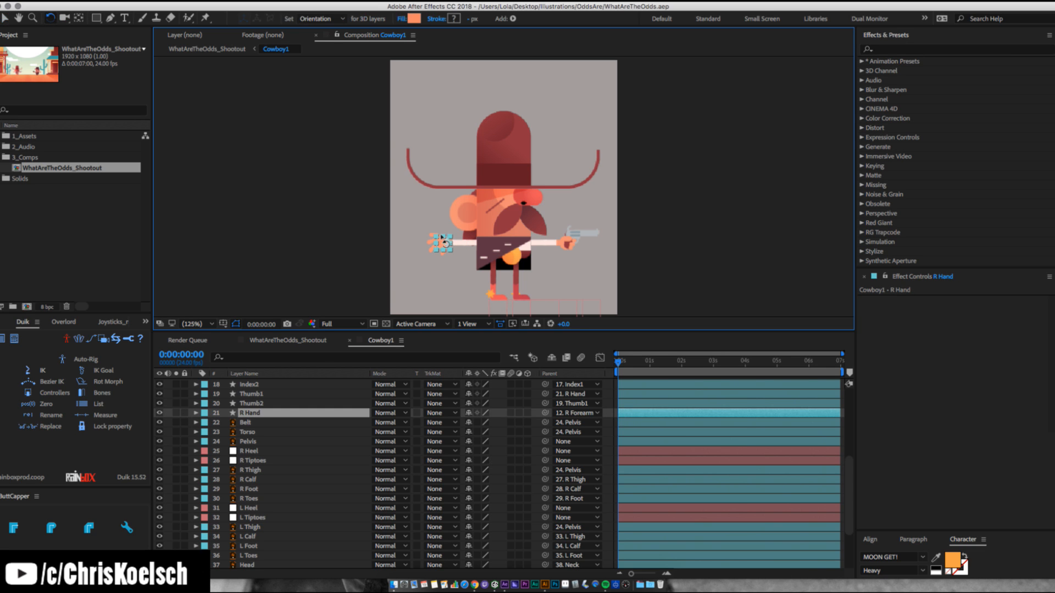
{"action": "left_click_drag", "start_coordinate": [442, 226], "coordinate": [441, 246]}
{"action": "key", "text": "super+z"}
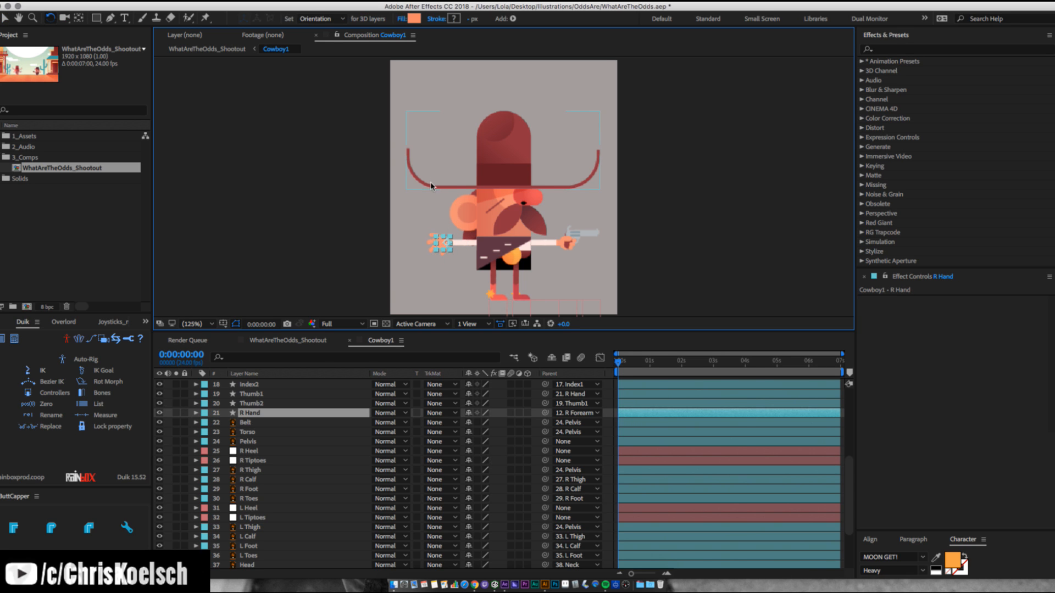
{"action": "key", "text": "super+s"}
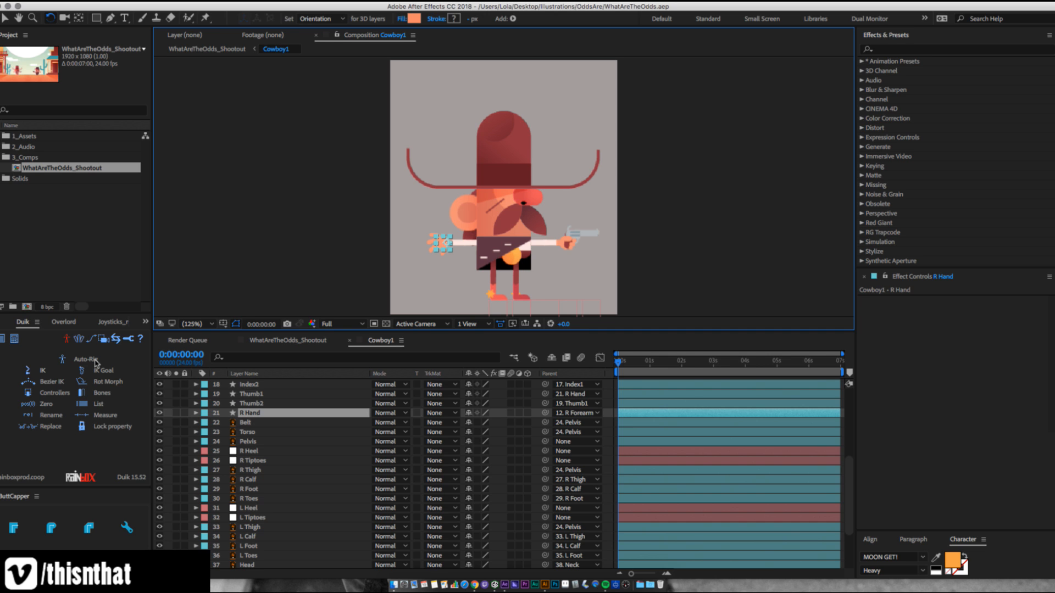
Try to start Duik's Auto-Rig with all layers selected, and once more with no layer selected.
{"action": "key", "text": "super+a"}
{"action": "left_click", "coordinate": [88, 360]}
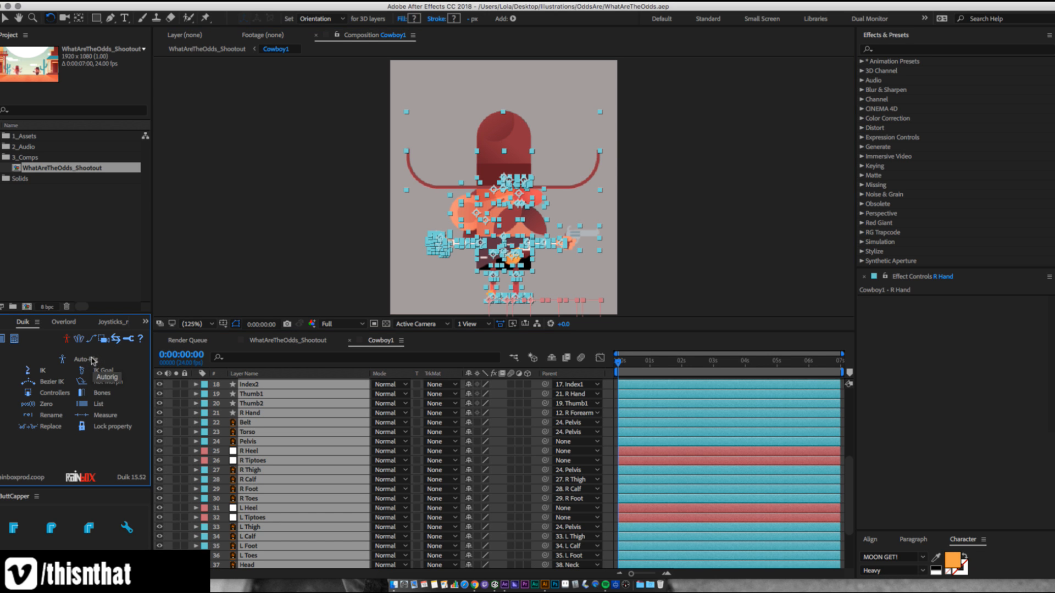
{"action": "left_click", "coordinate": [267, 153]}
{"action": "left_click", "coordinate": [86, 362]}
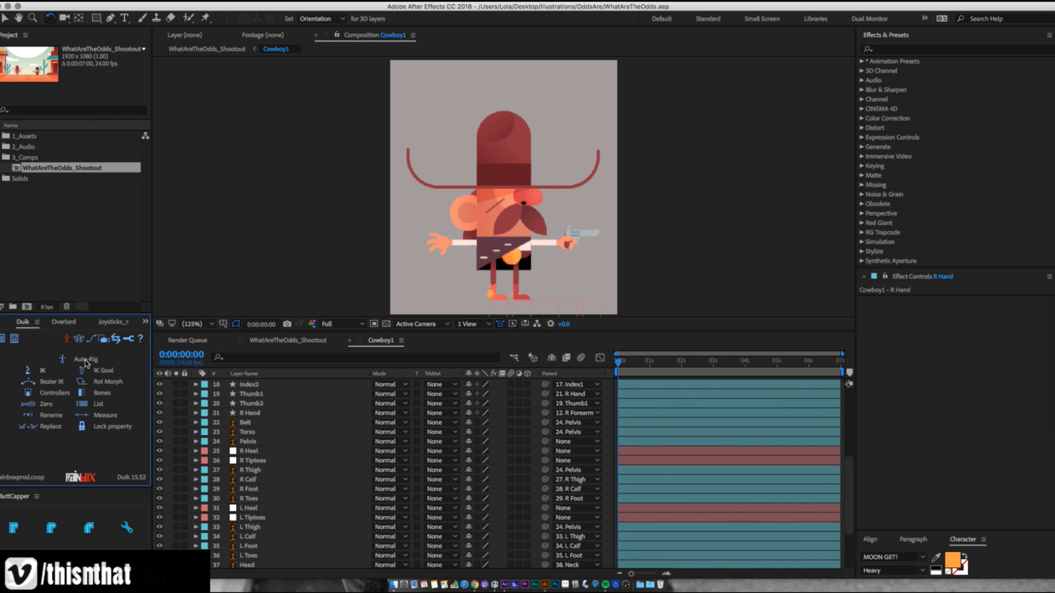
{"action": "left_click", "coordinate": [306, 182]}
Quit After Effects, relaunch it and reopen the WhatAreTheOdds.aep project.
{"action": "left_click", "coordinate": [47, 1]}
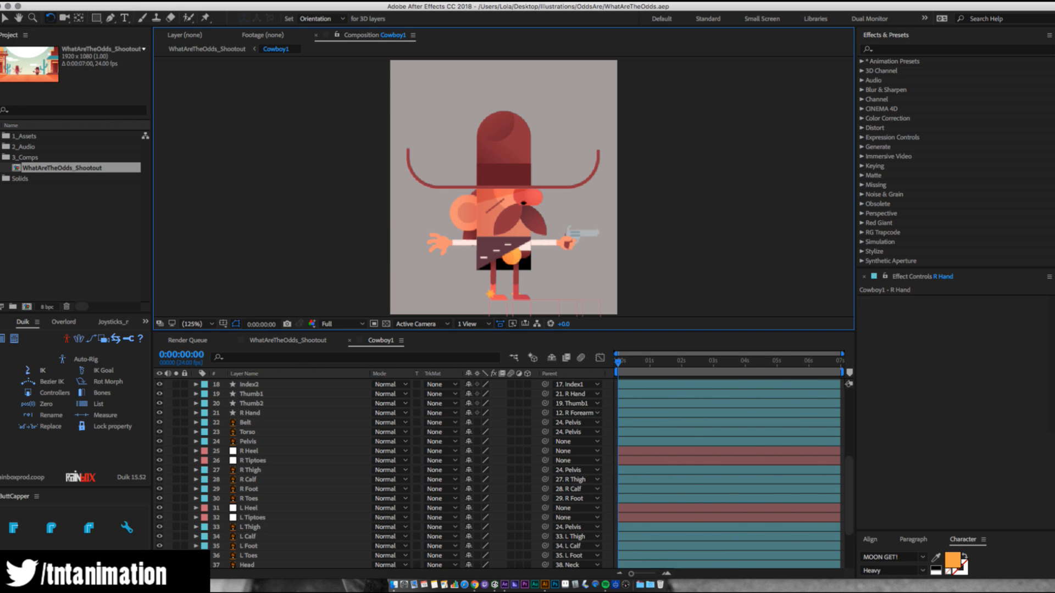
{"action": "left_click", "coordinate": [61, 110]}
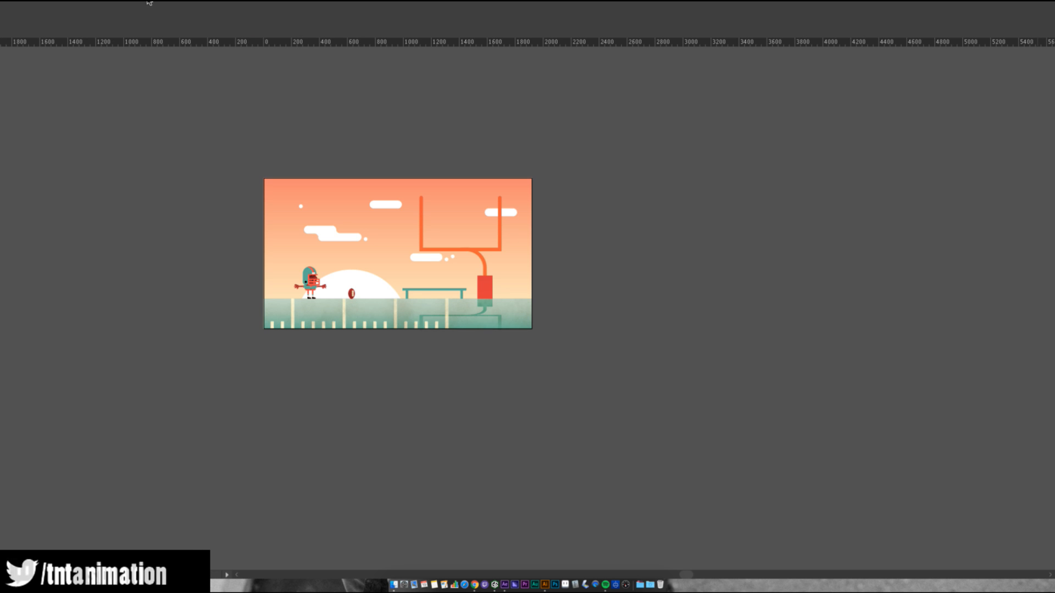
{"action": "left_click", "coordinate": [503, 587]}
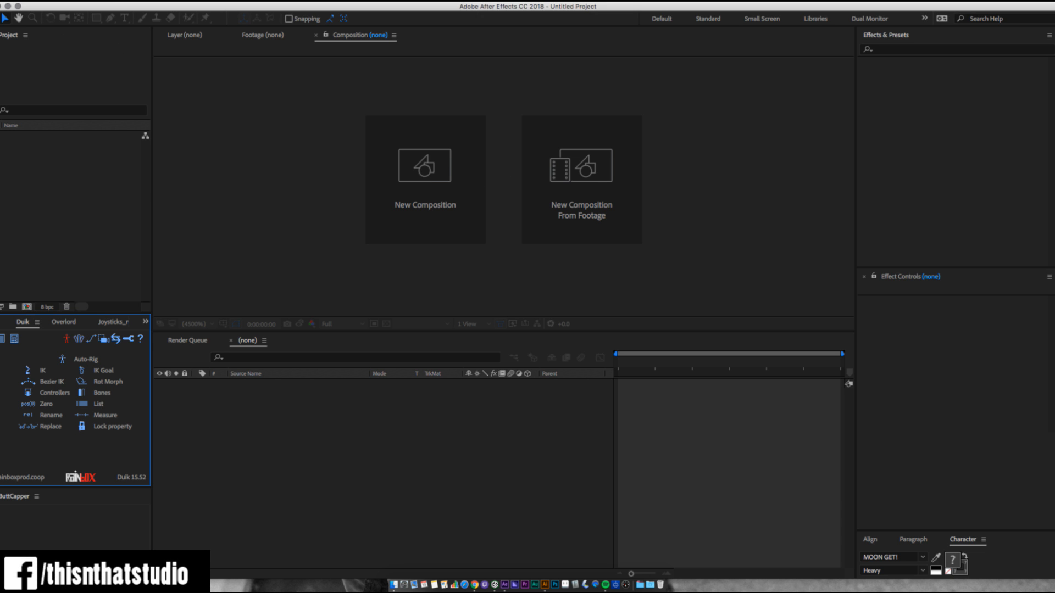
{"action": "left_click", "coordinate": [46, 1]}
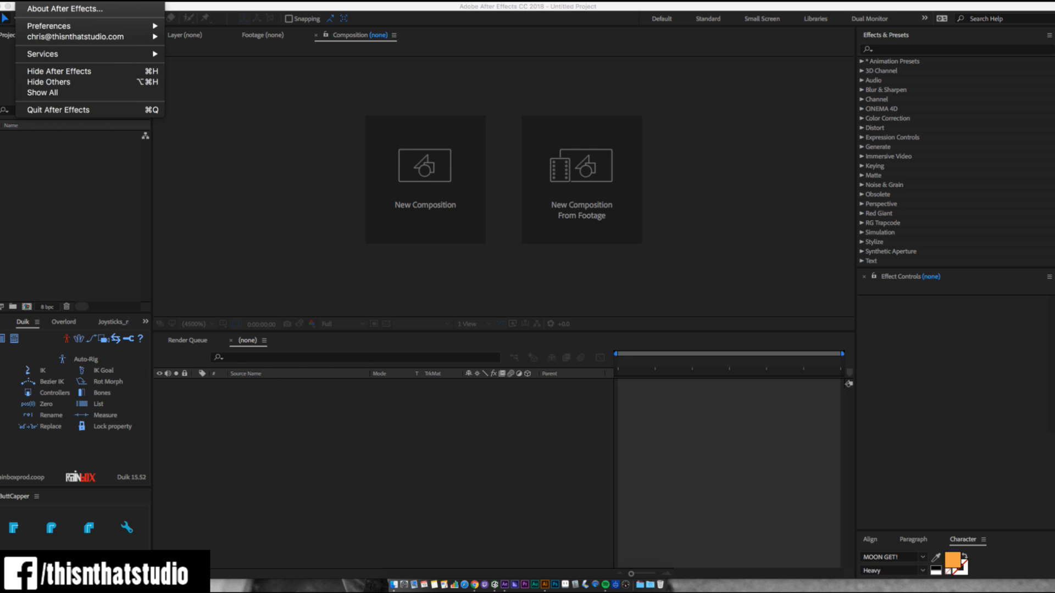
{"action": "left_click", "coordinate": [271, 99]}
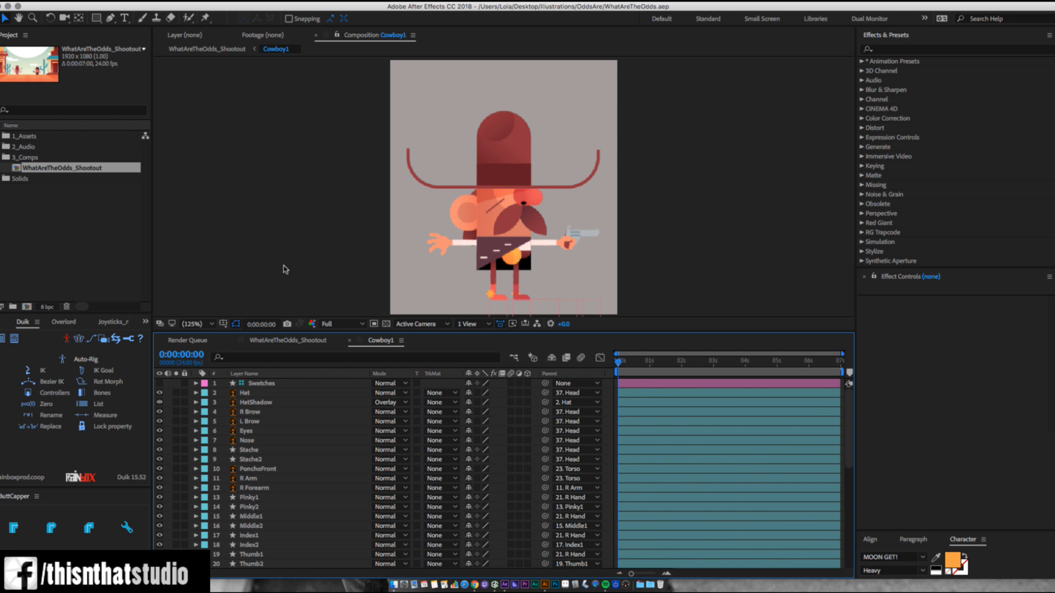
Select every layer except Swatches and start Duik's Auto-Rig for a full character.
{"action": "left_click", "coordinate": [270, 393]}
{"action": "key", "text": "super+a"}
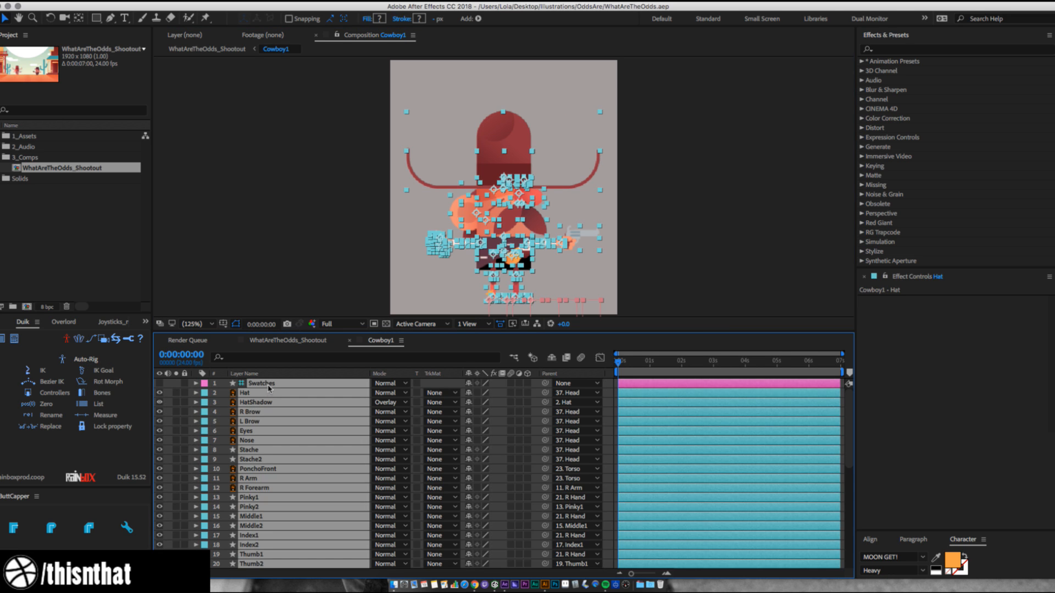
{"action": "left_click", "coordinate": [269, 384], "text": "super"}
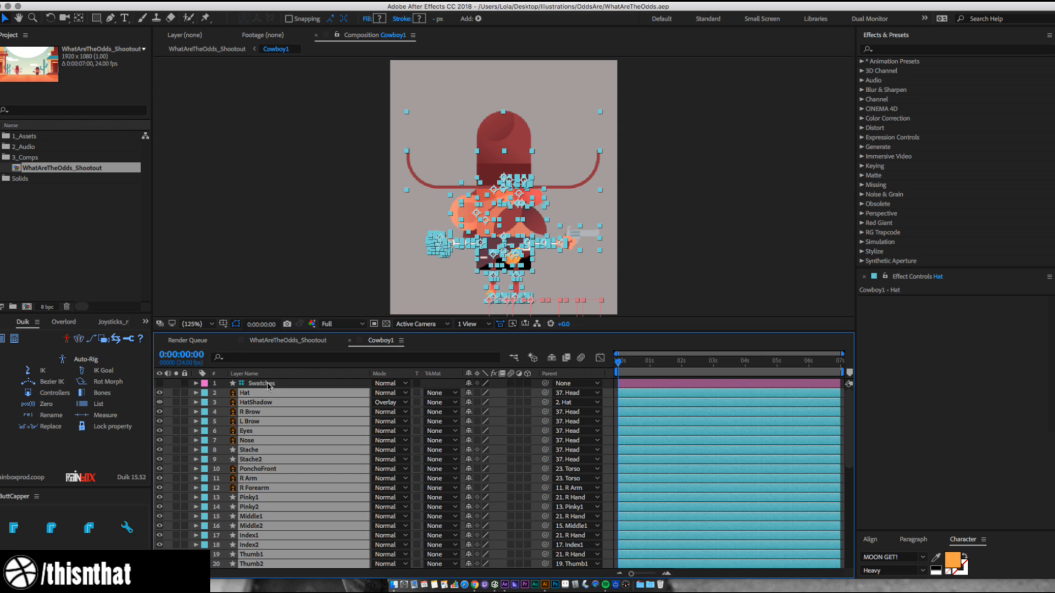
{"action": "left_click", "coordinate": [88, 360]}
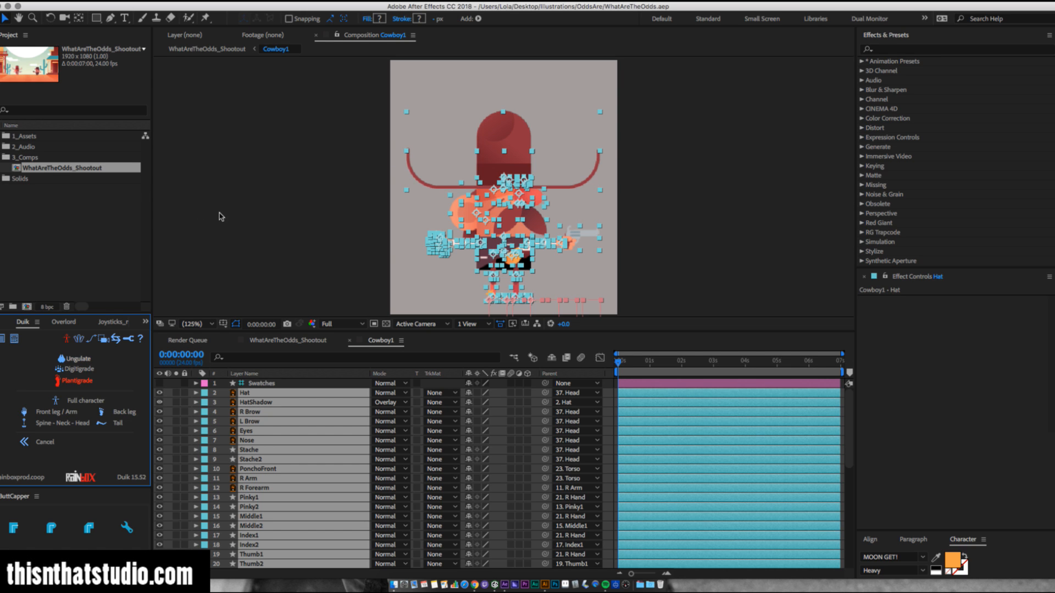
{"action": "left_click", "coordinate": [78, 402]}
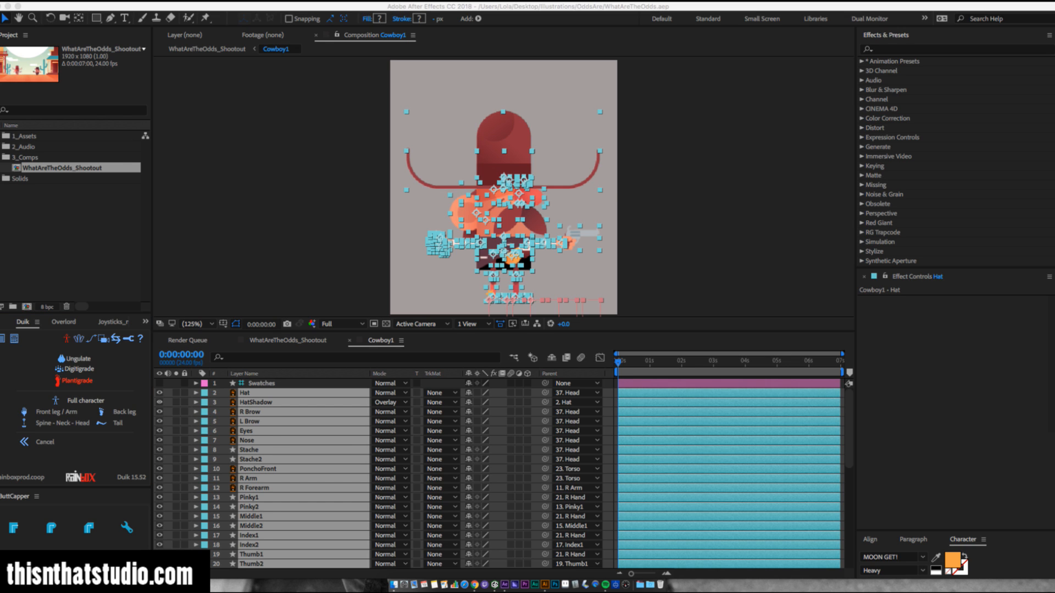
{"action": "left_click_drag", "start_coordinate": [248, 93], "coordinate": [248, 72]}
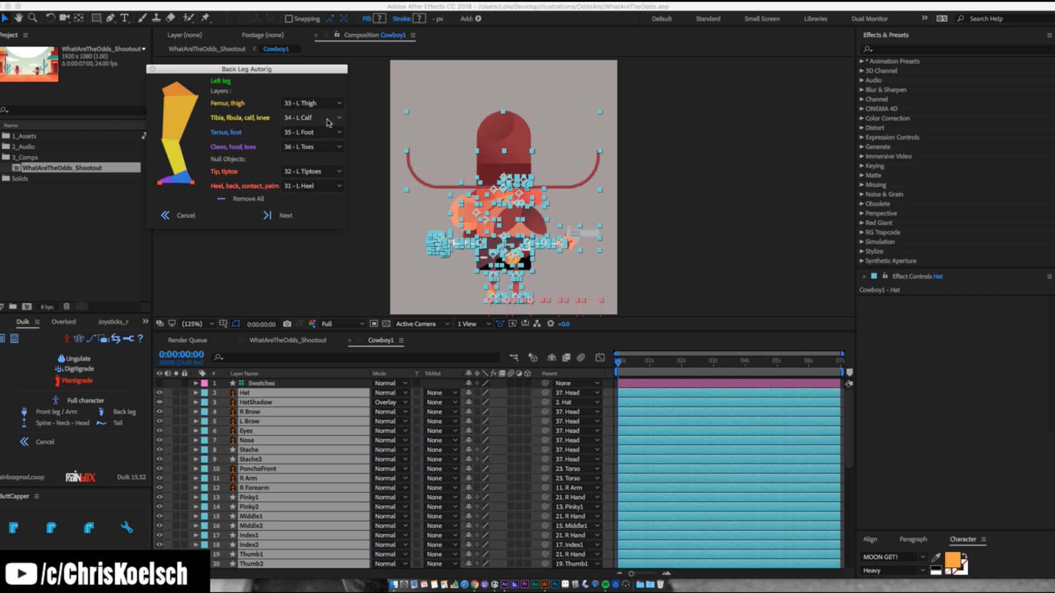
Accept the suggested layers for the left and right back legs and move the Front Leg Autorig dialog fully into view.
{"action": "left_click", "coordinate": [284, 218]}
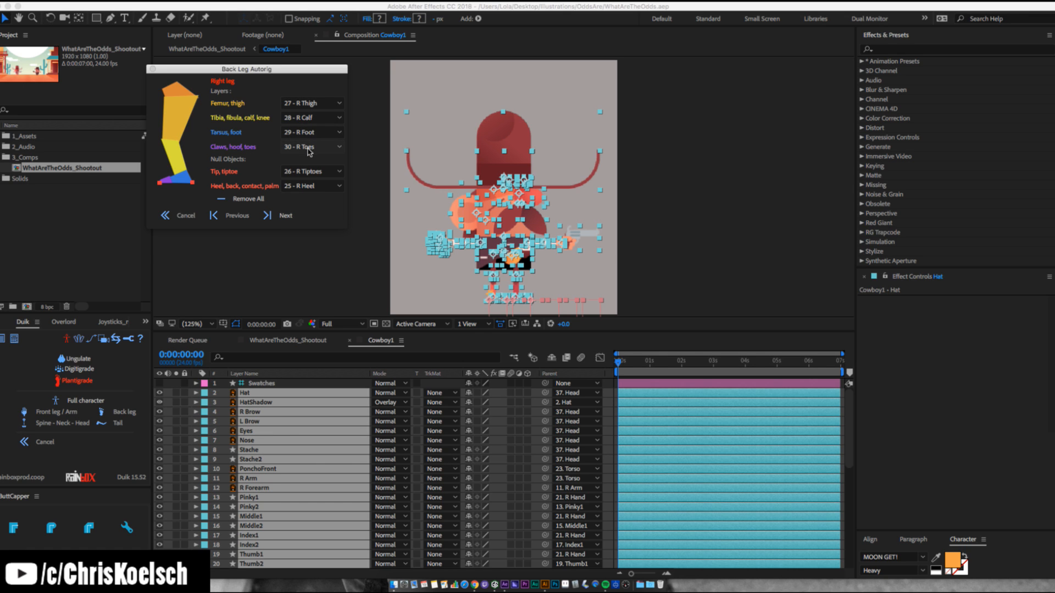
{"action": "left_click", "coordinate": [283, 217]}
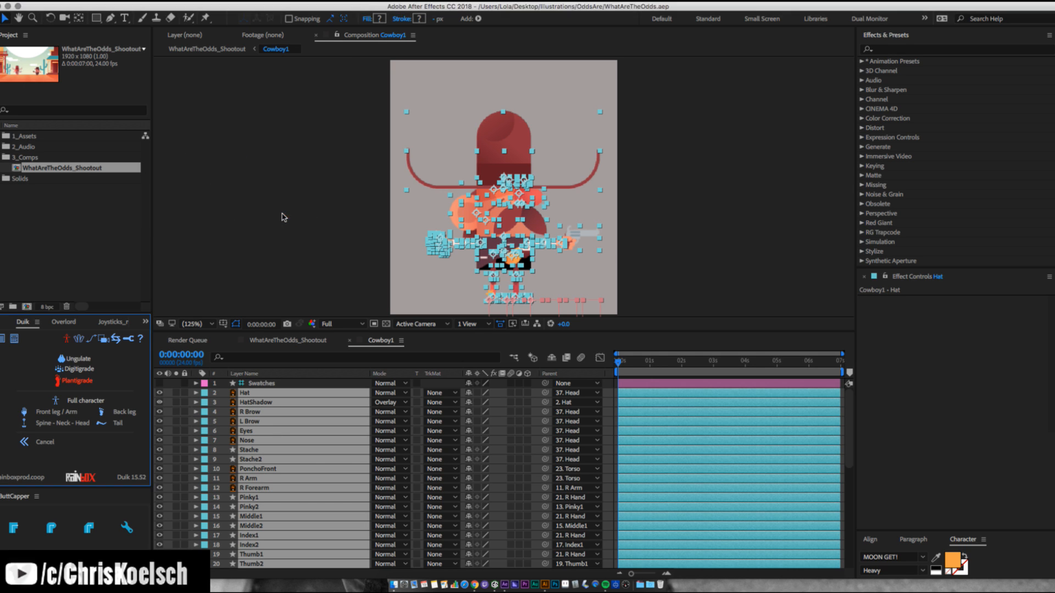
{"action": "left_click_drag", "start_coordinate": [64, 66], "coordinate": [332, 69]}
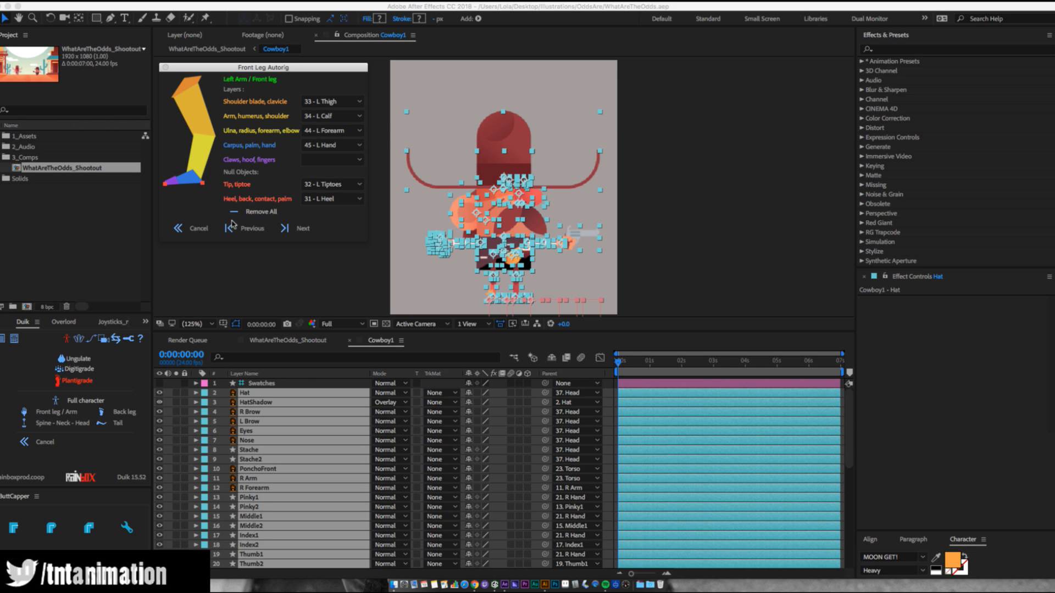
Clear the left arm's suggested layers, assign L Arm as humerus, L Forearm as forearm and L Hand as palm, and accept the assignment.
{"action": "left_click", "coordinate": [261, 212]}
{"action": "left_click", "coordinate": [318, 116]}
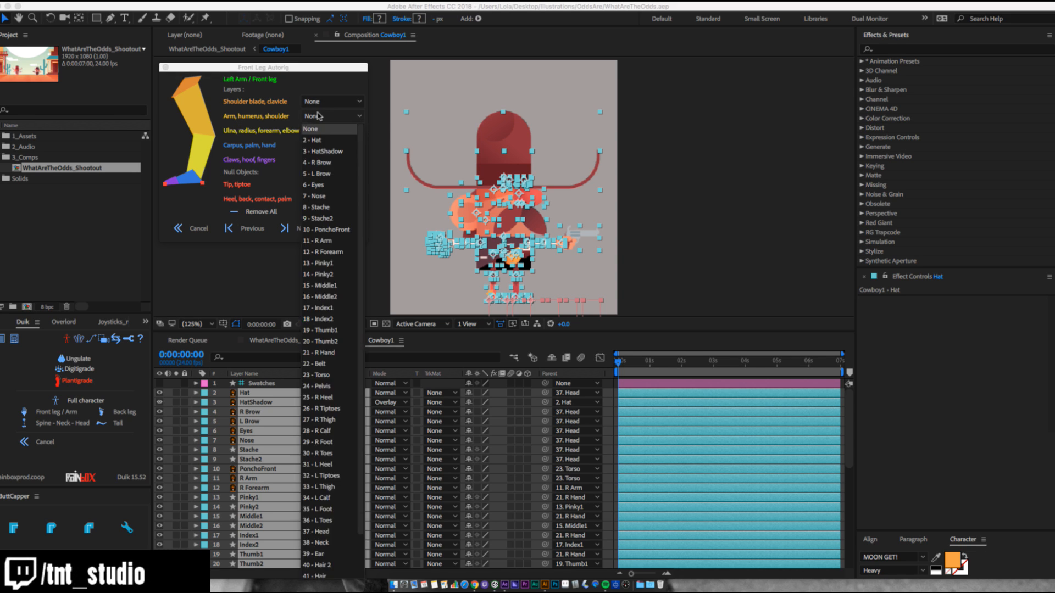
{"action": "scroll", "coordinate": [318, 542], "scroll_direction": "down", "scroll_amount": 2}
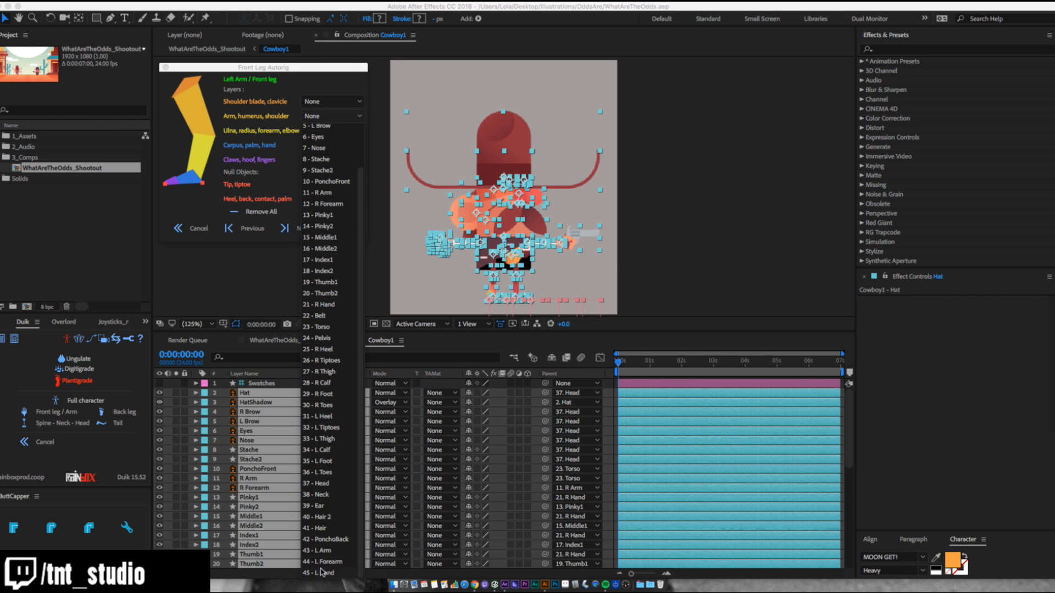
{"action": "left_click", "coordinate": [322, 550]}
{"action": "left_click", "coordinate": [320, 130]}
{"action": "scroll", "coordinate": [325, 555], "scroll_direction": "down", "scroll_amount": 3}
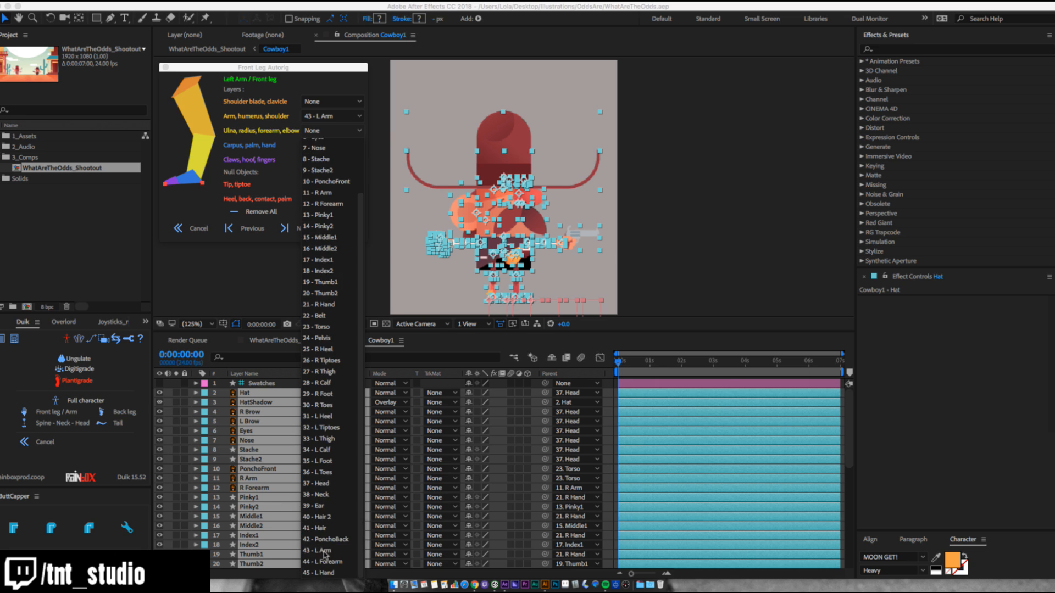
{"action": "left_click", "coordinate": [324, 567]}
{"action": "left_click", "coordinate": [312, 145]}
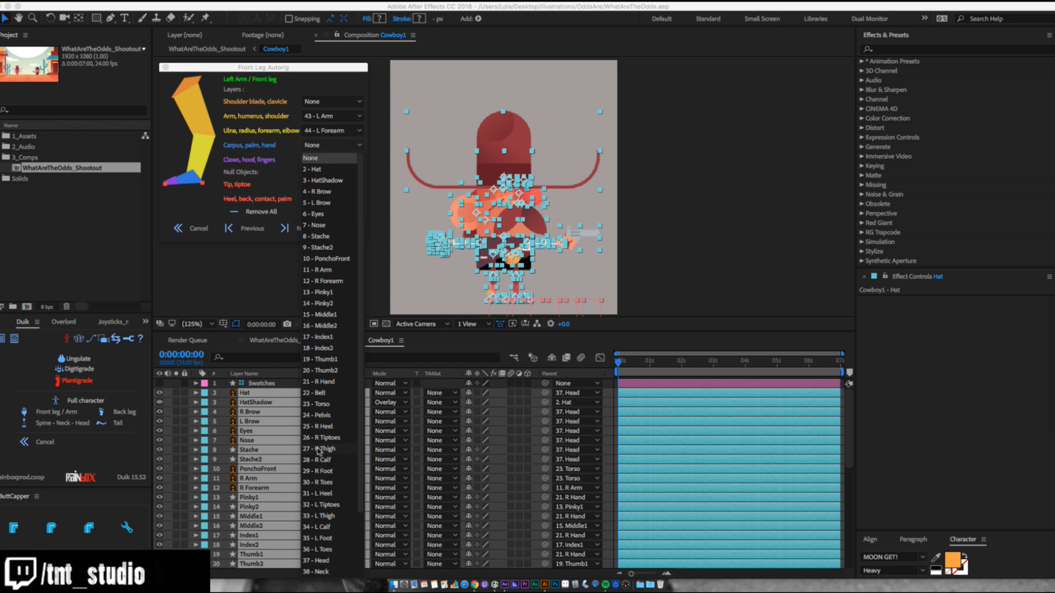
{"action": "left_click", "coordinate": [334, 569]}
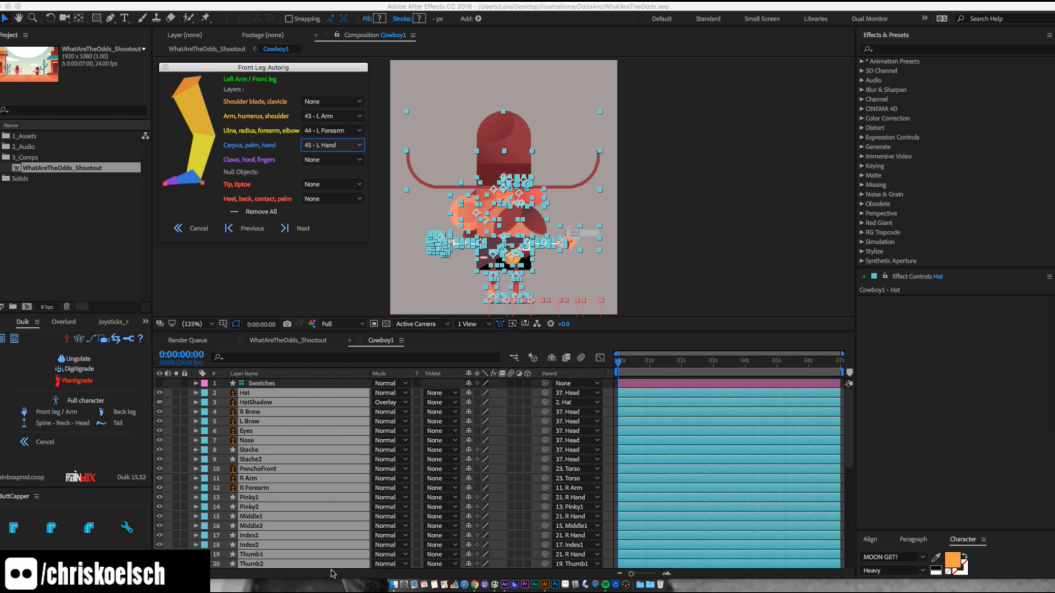
{"action": "left_click", "coordinate": [303, 229]}
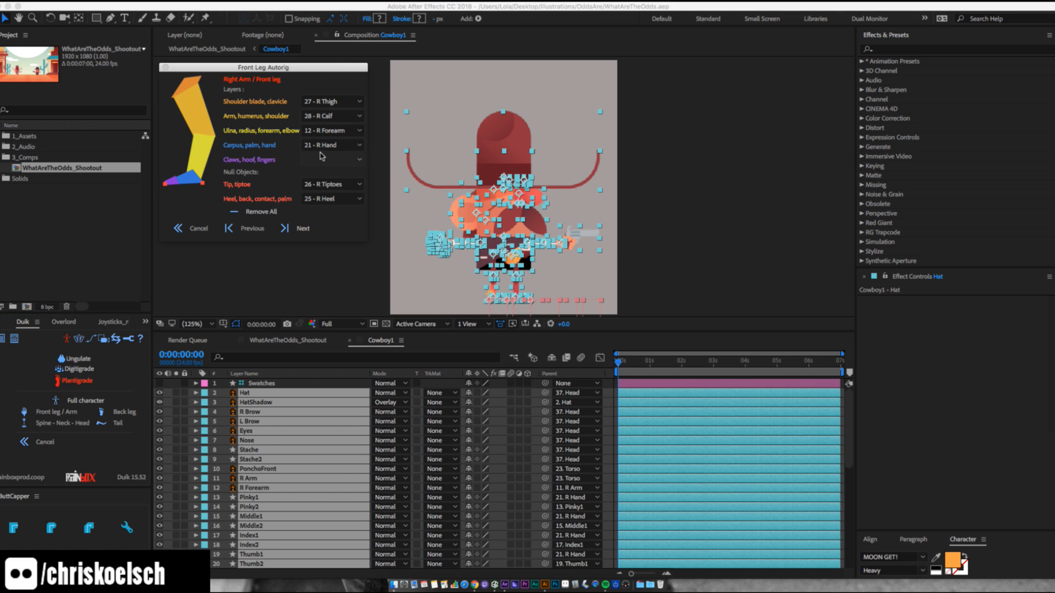
Clear the right arm assignments, assign R Arm, R Forearm and R Hand as arm, forearm and hand, and accept.
{"action": "left_click", "coordinate": [260, 212]}
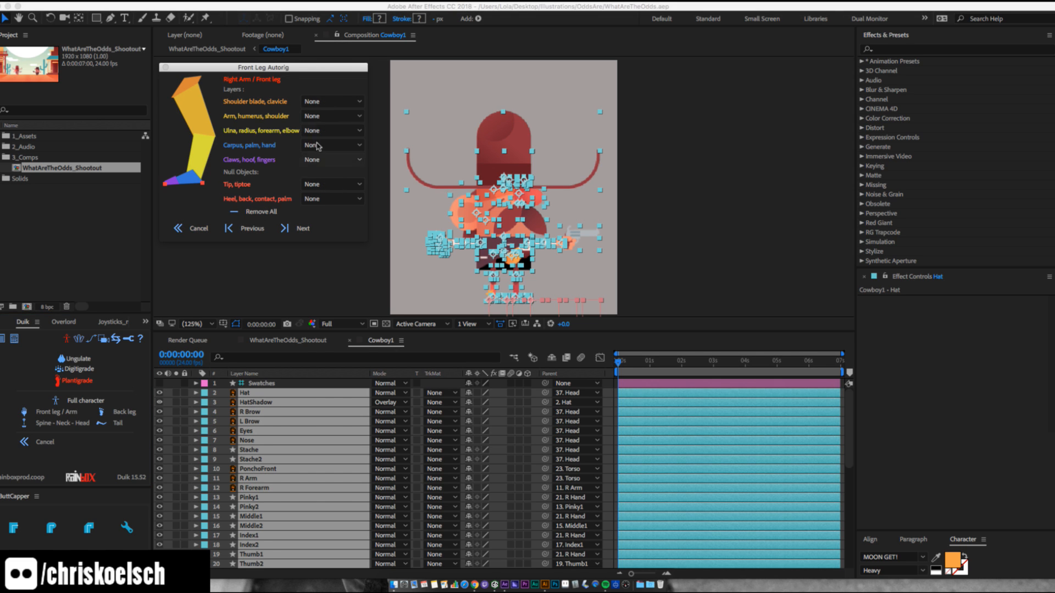
{"action": "left_click", "coordinate": [325, 130]}
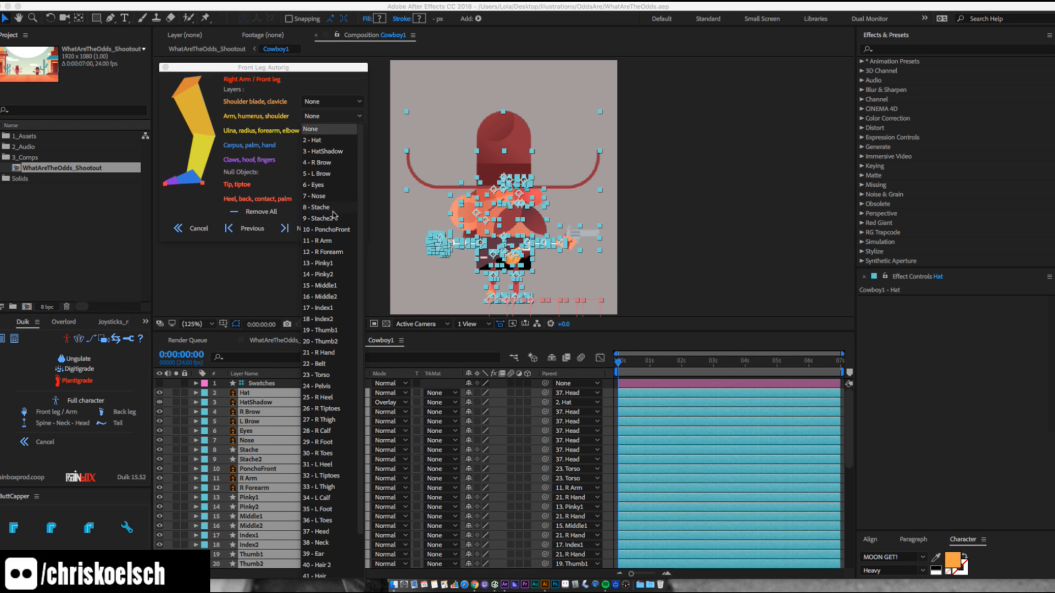
{"action": "left_click", "coordinate": [324, 241]}
{"action": "left_click", "coordinate": [324, 130]}
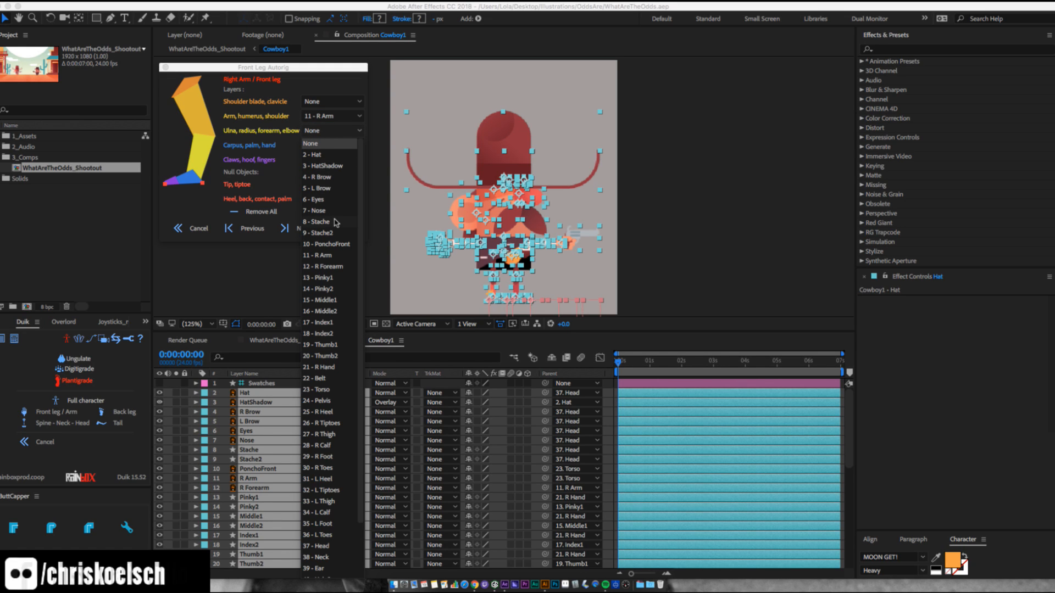
{"action": "left_click", "coordinate": [329, 266]}
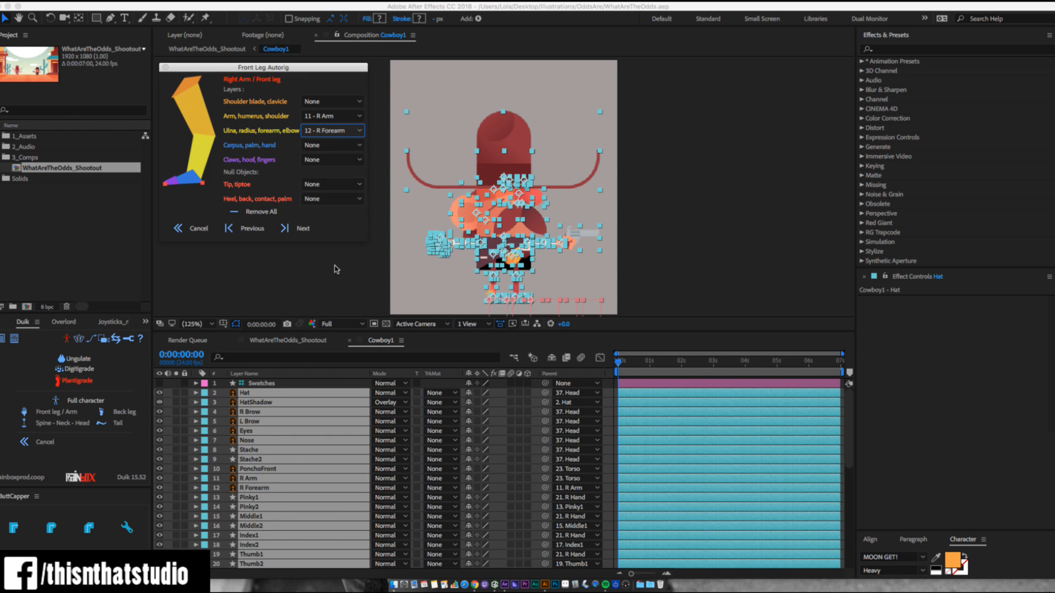
{"action": "left_click", "coordinate": [321, 145]}
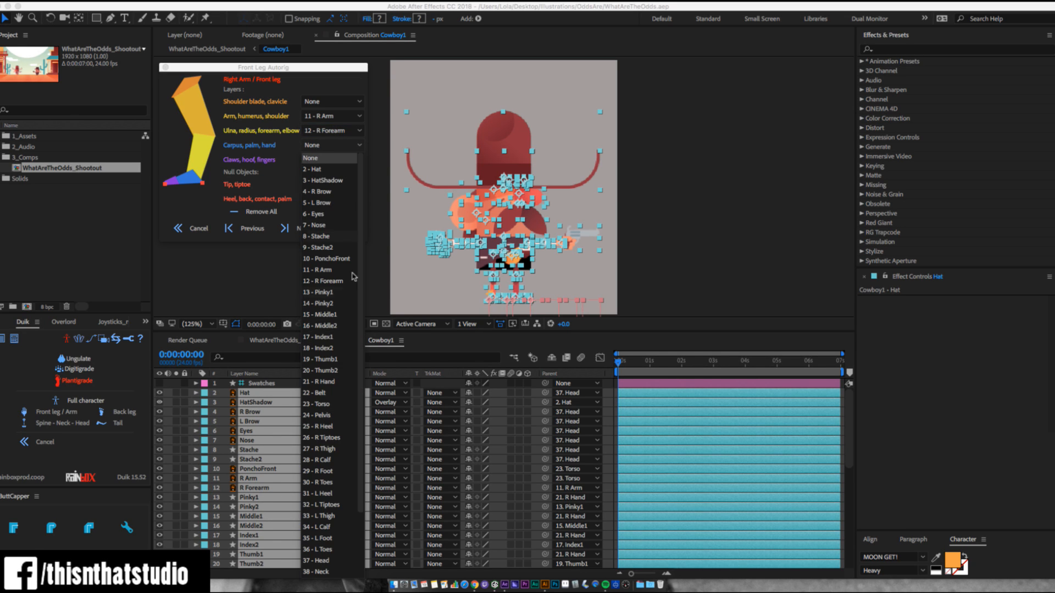
{"action": "left_click", "coordinate": [330, 383]}
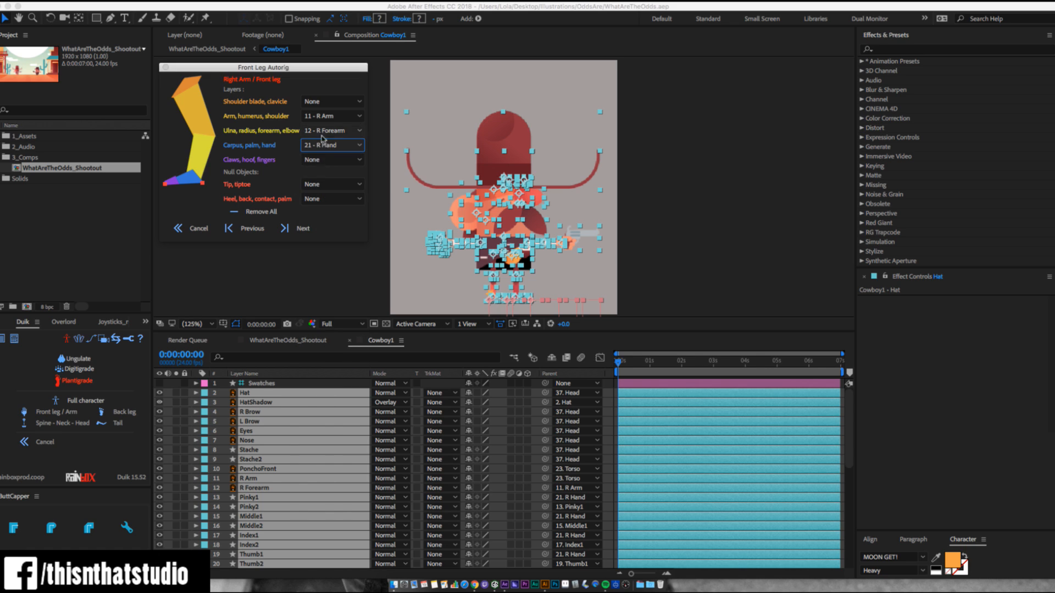
{"action": "left_click", "coordinate": [302, 230]}
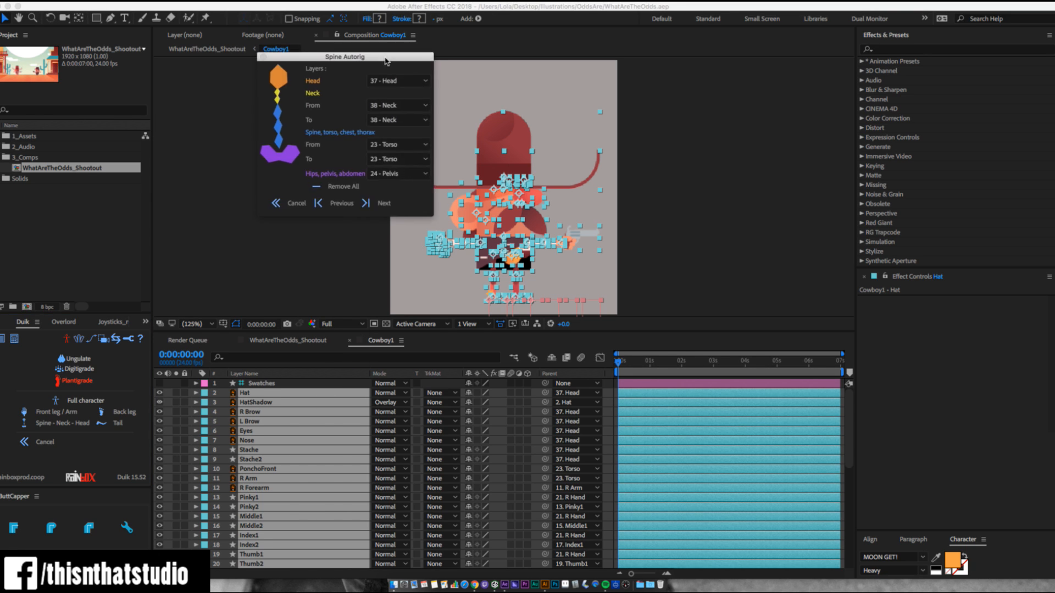
Accept the proposed spine assignments, set the tail's pelvis layer to None, and generate the character rig.
{"action": "left_click_drag", "start_coordinate": [383, 57], "coordinate": [306, 70]}
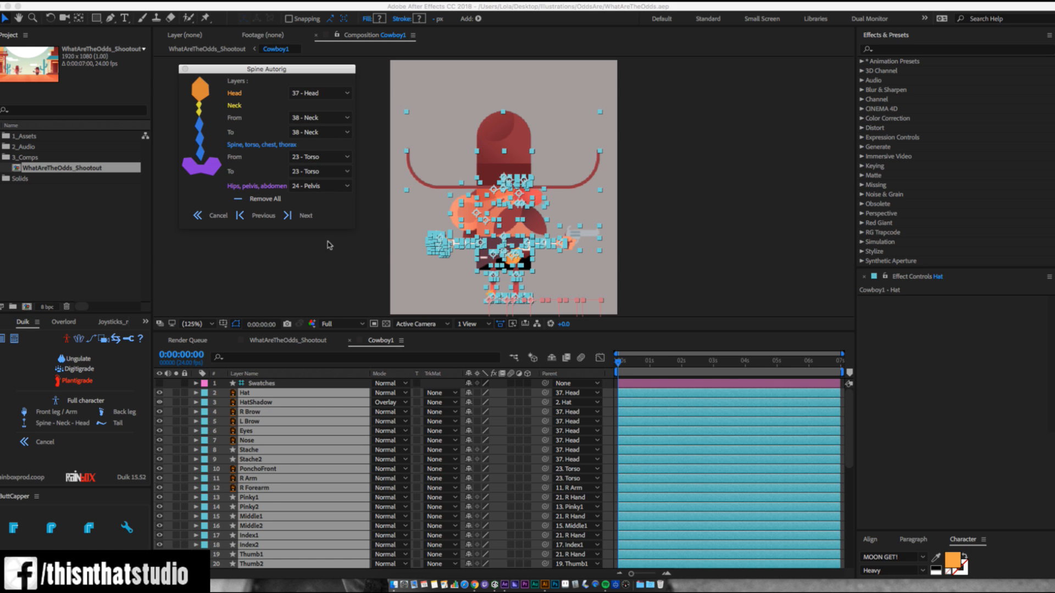
{"action": "left_click", "coordinate": [306, 217]}
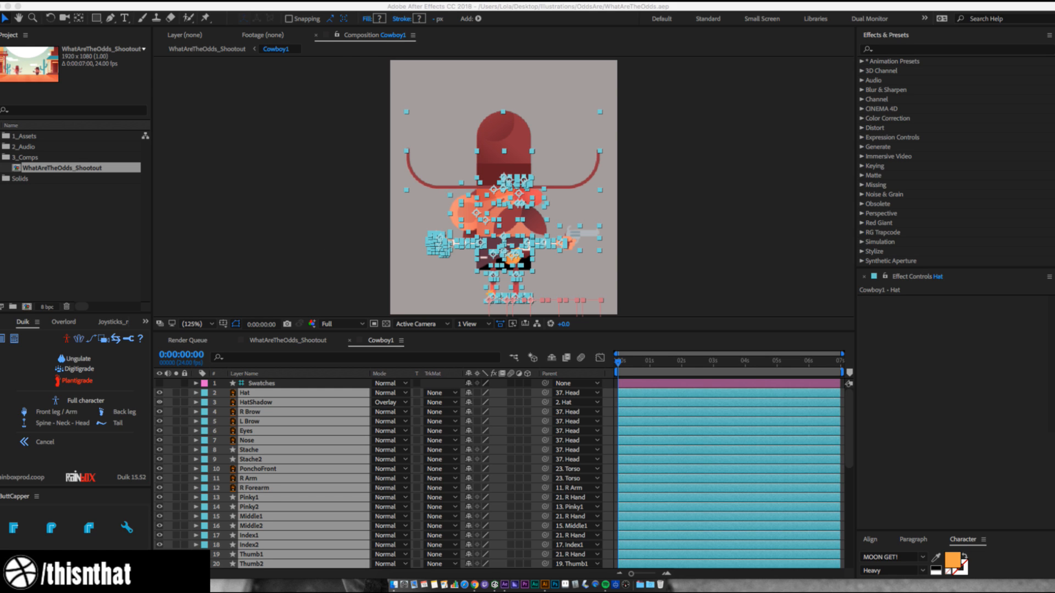
{"action": "left_click", "coordinate": [313, 95]}
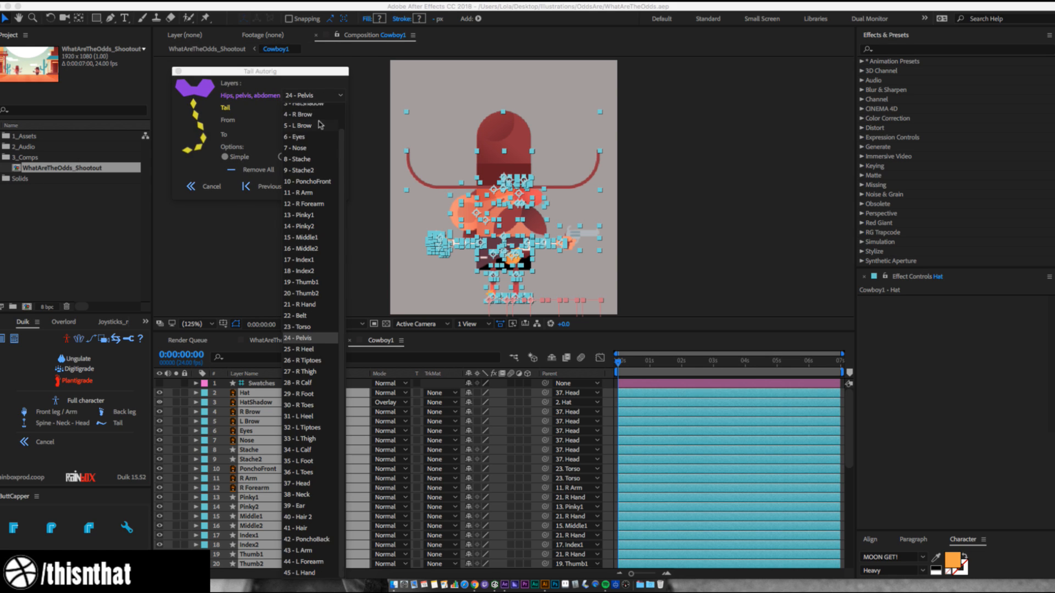
{"action": "scroll", "coordinate": [320, 125], "scroll_direction": "up", "scroll_amount": 2}
{"action": "left_click", "coordinate": [295, 110]}
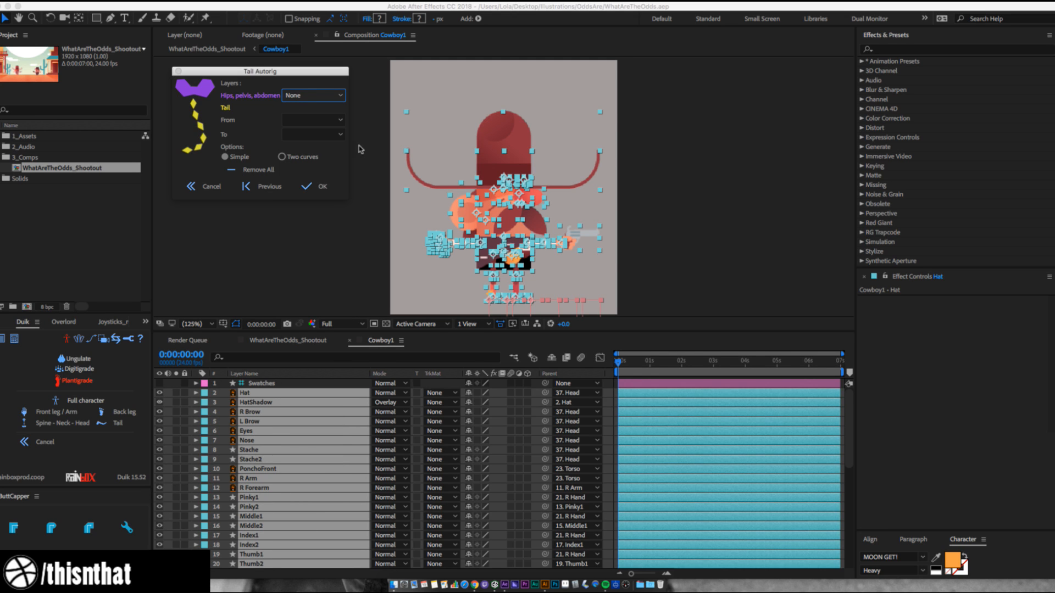
{"action": "left_click", "coordinate": [319, 189]}
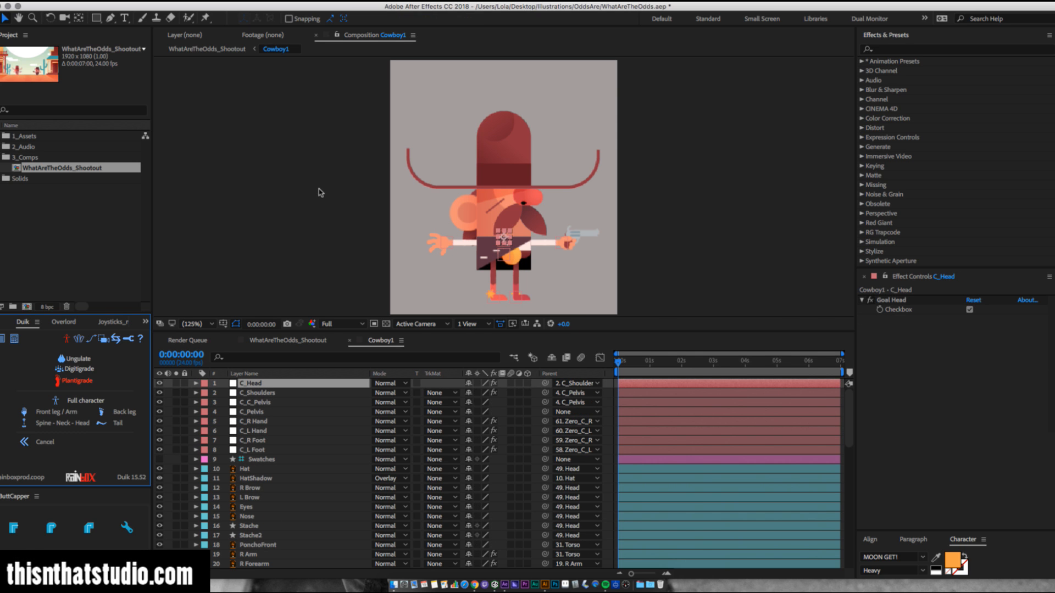
Try locking the C_C_Pelvis controller layer and unlock it again.
{"action": "left_click", "coordinate": [643, 223]}
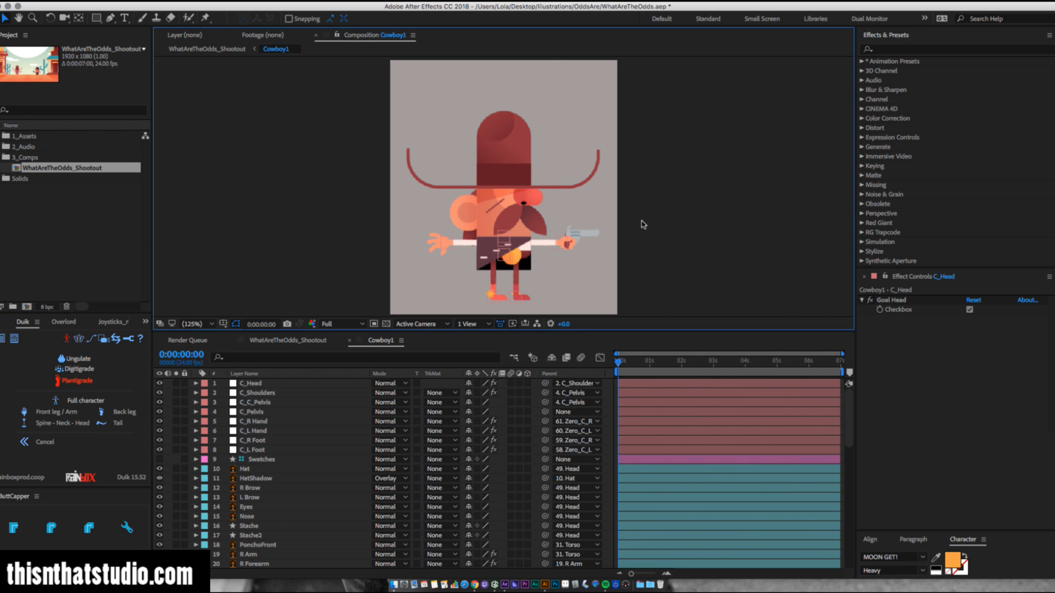
{"action": "key", "text": "z"}
{"action": "left_click", "coordinate": [500, 245]}
{"action": "key", "text": "v"}
{"action": "left_click", "coordinate": [511, 203]}
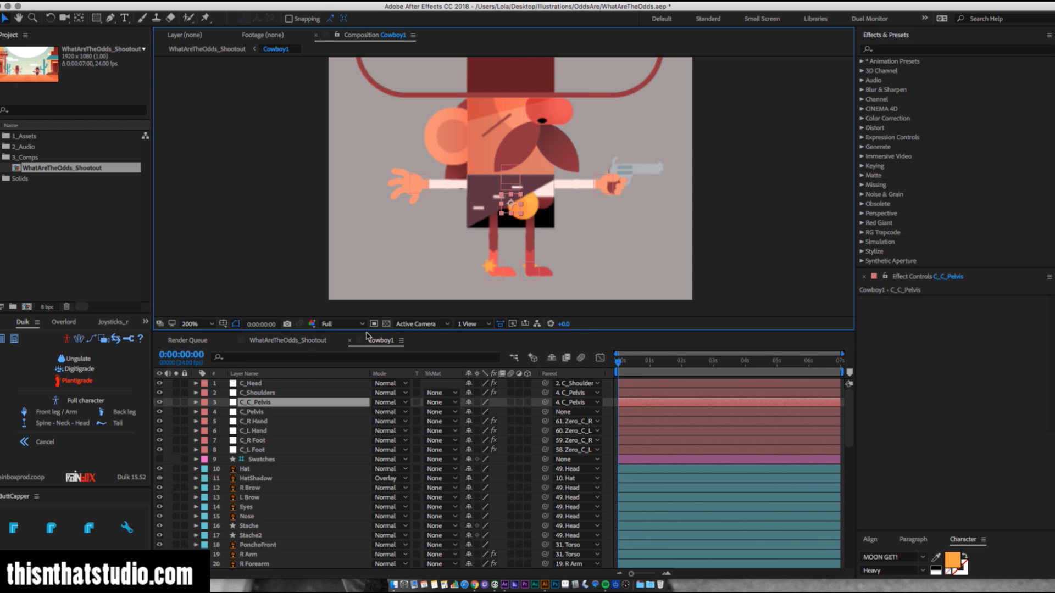
{"action": "left_click", "coordinate": [251, 403]}
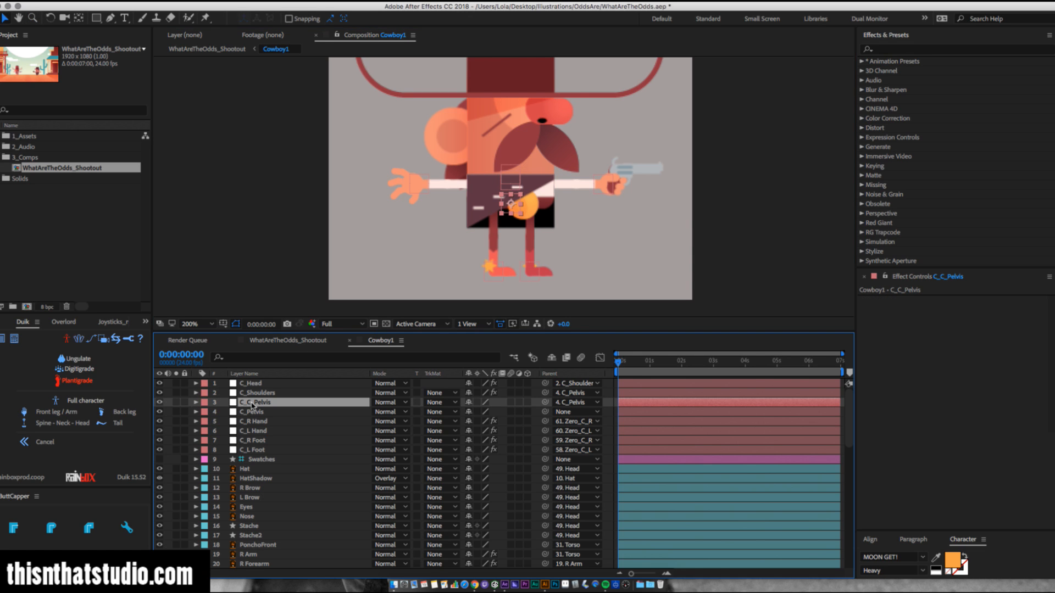
{"action": "left_click", "coordinate": [184, 403]}
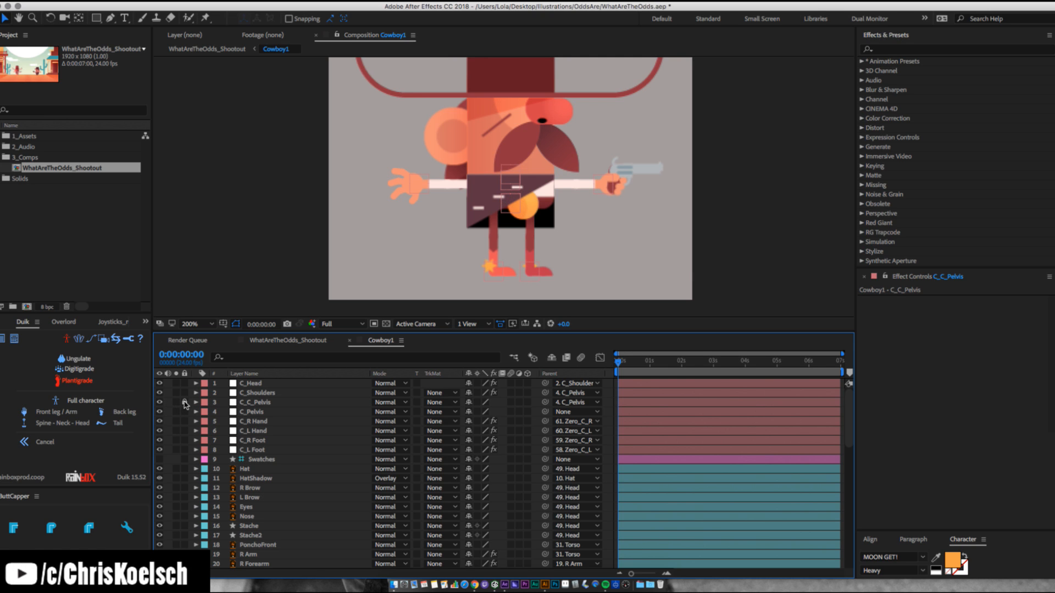
{"action": "left_click", "coordinate": [184, 403]}
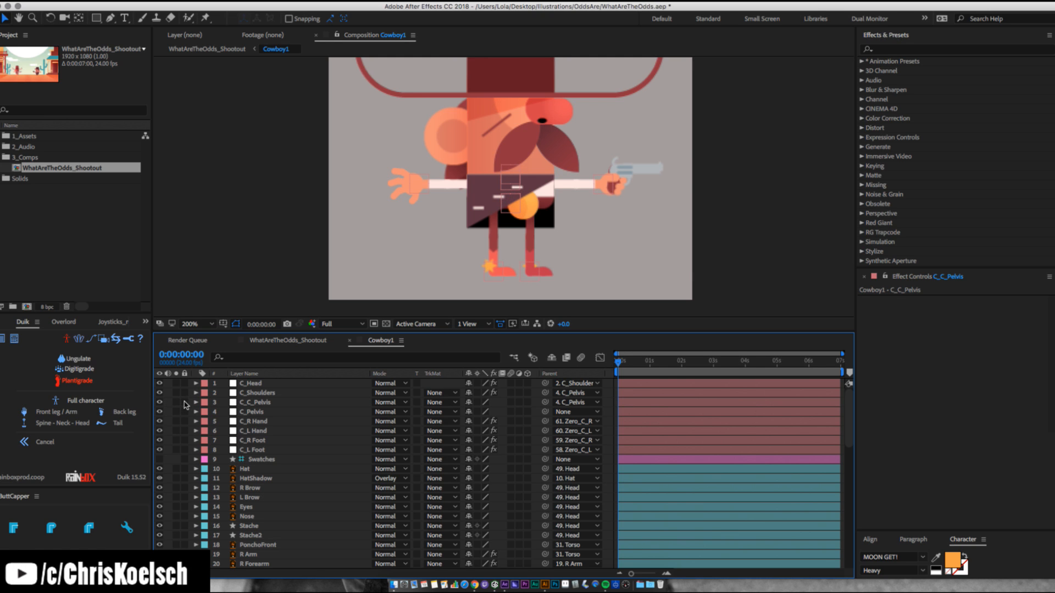
Test the rig by posing the pelvis and shoulder controllers, and undo the test poses.
{"action": "left_click", "coordinate": [268, 403]}
{"action": "left_click_drag", "start_coordinate": [510, 204], "coordinate": [508, 231]}
{"action": "left_click", "coordinate": [512, 172]}
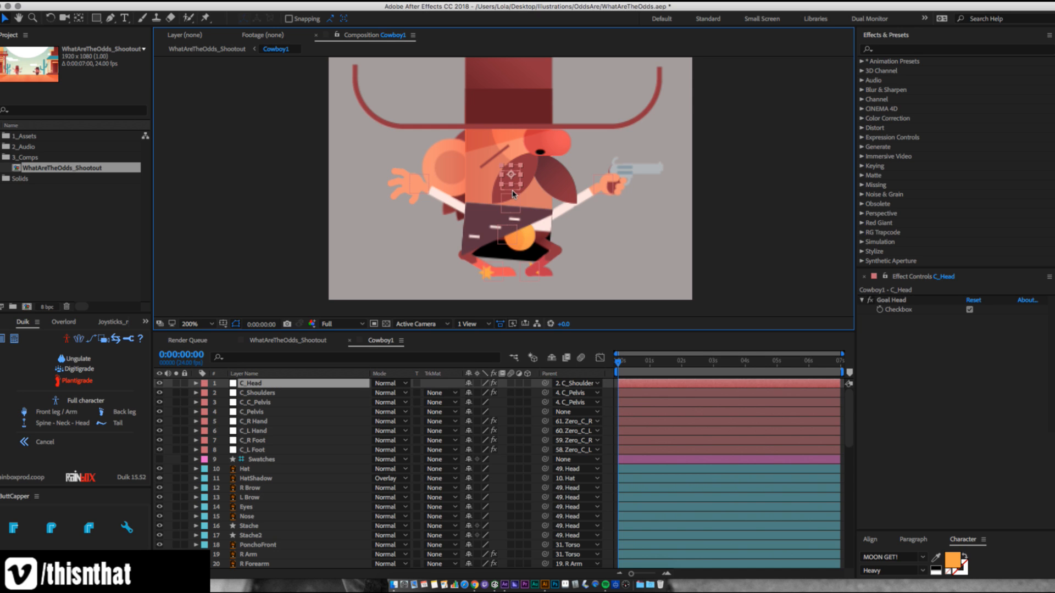
{"action": "left_click", "coordinate": [513, 190]}
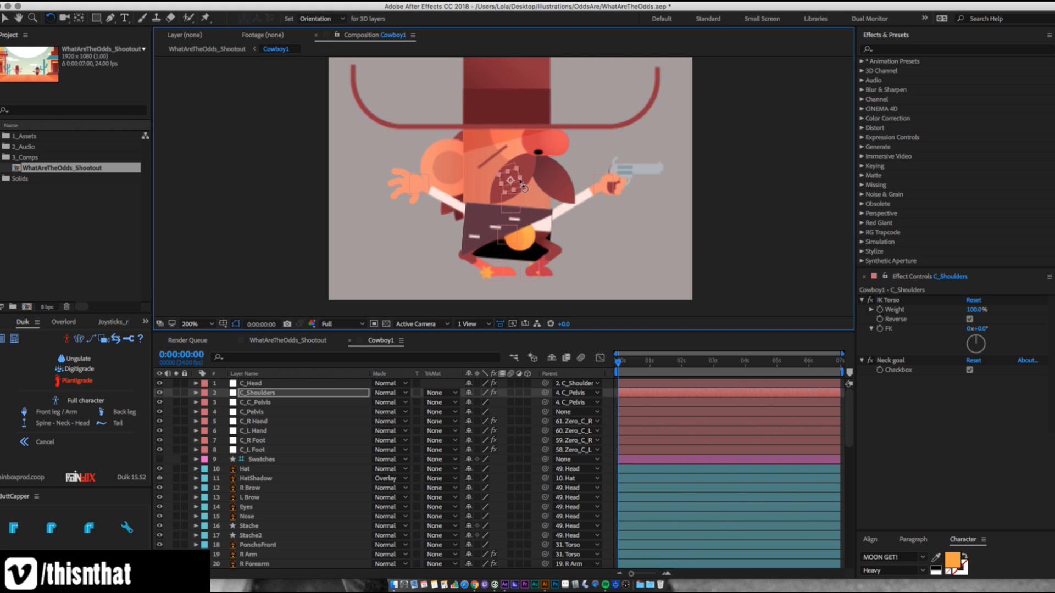
{"action": "left_click_drag", "start_coordinate": [519, 174], "coordinate": [509, 205]}
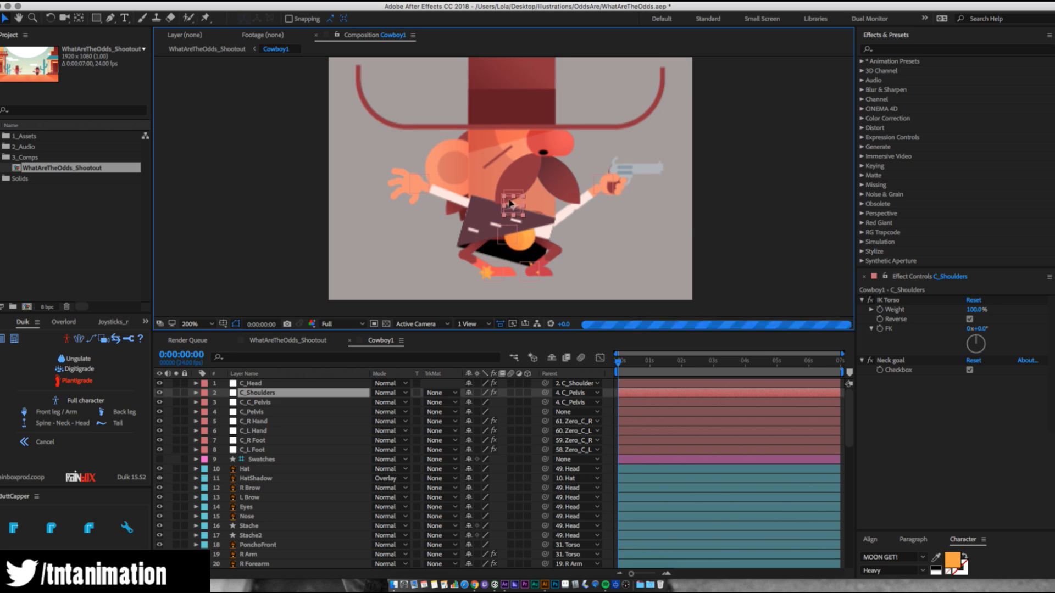
{"action": "key", "text": "super+z"}
{"action": "key", "text": "super+z"}
{"action": "key", "text": "super+z"}
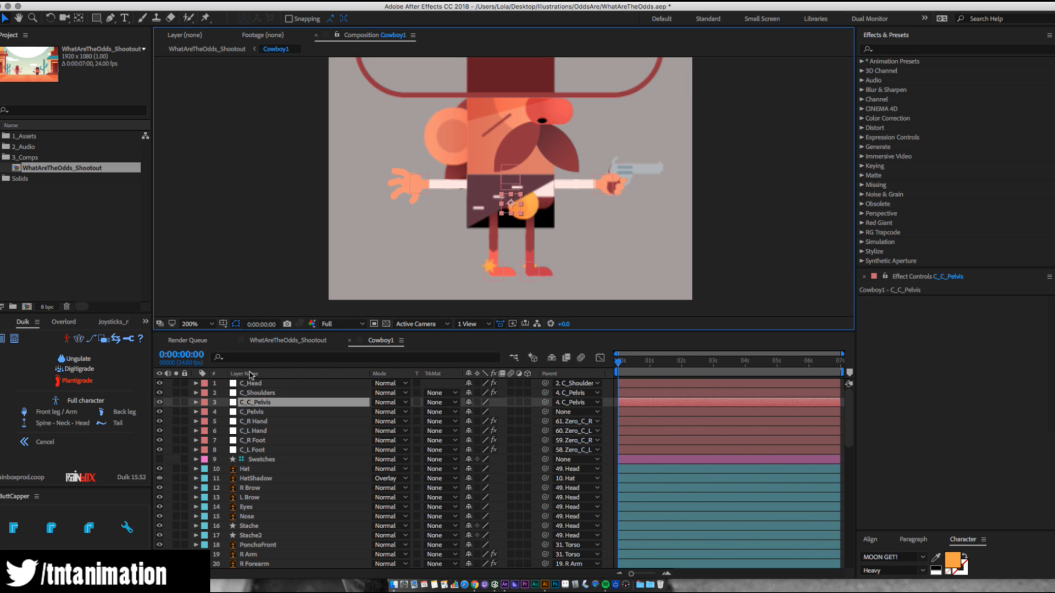
Lock the C_C_Pelvis controller layer and test-move the C_Pelvis controller, undoing the move.
{"action": "left_click", "coordinate": [185, 402]}
{"action": "left_click", "coordinate": [525, 194]}
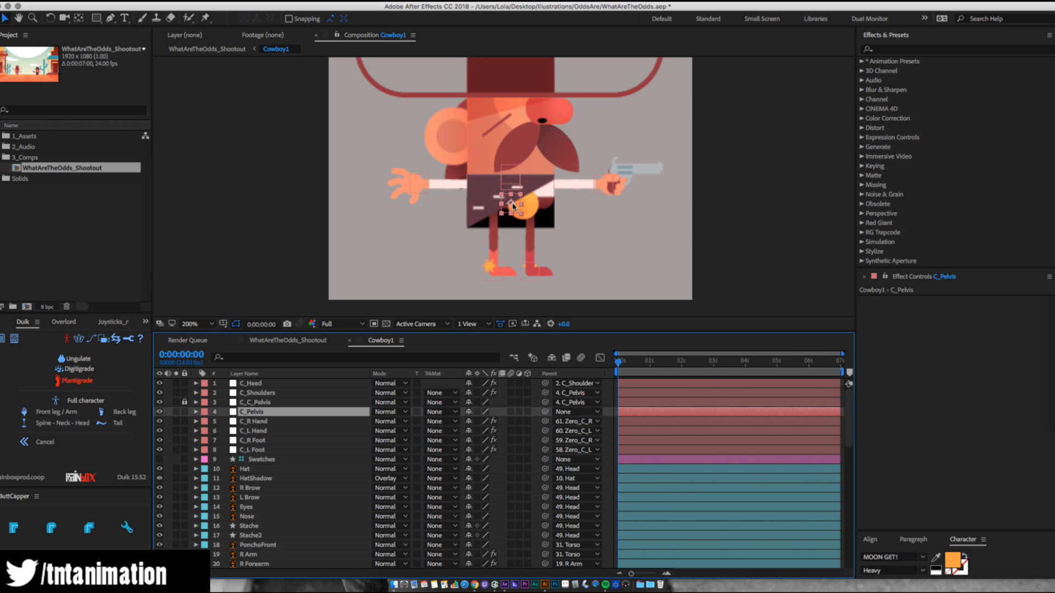
{"action": "left_click_drag", "start_coordinate": [513, 205], "coordinate": [508, 217]}
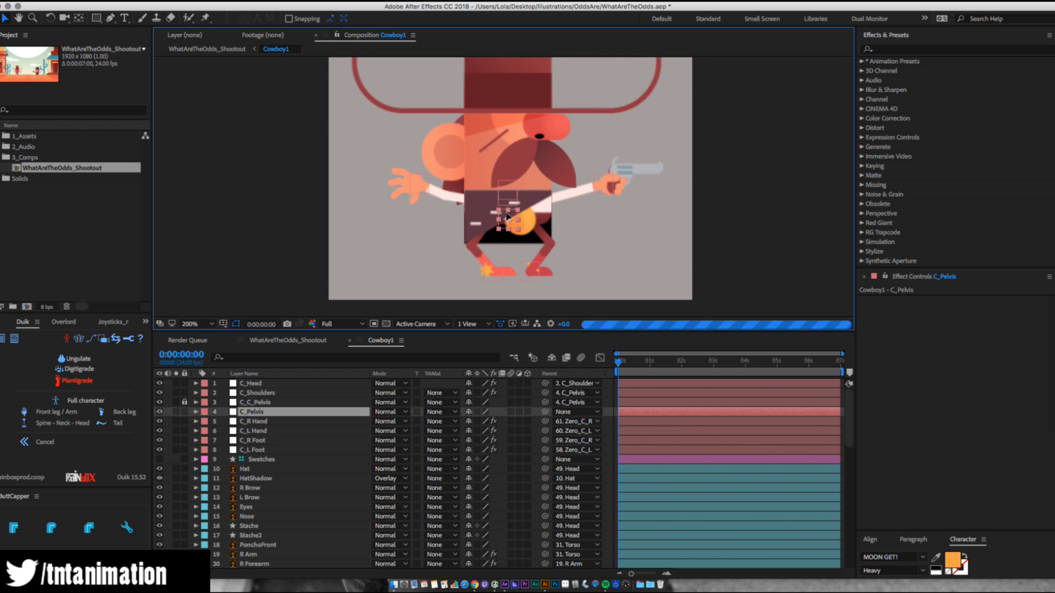
{"action": "key", "text": "ctrl+z"}
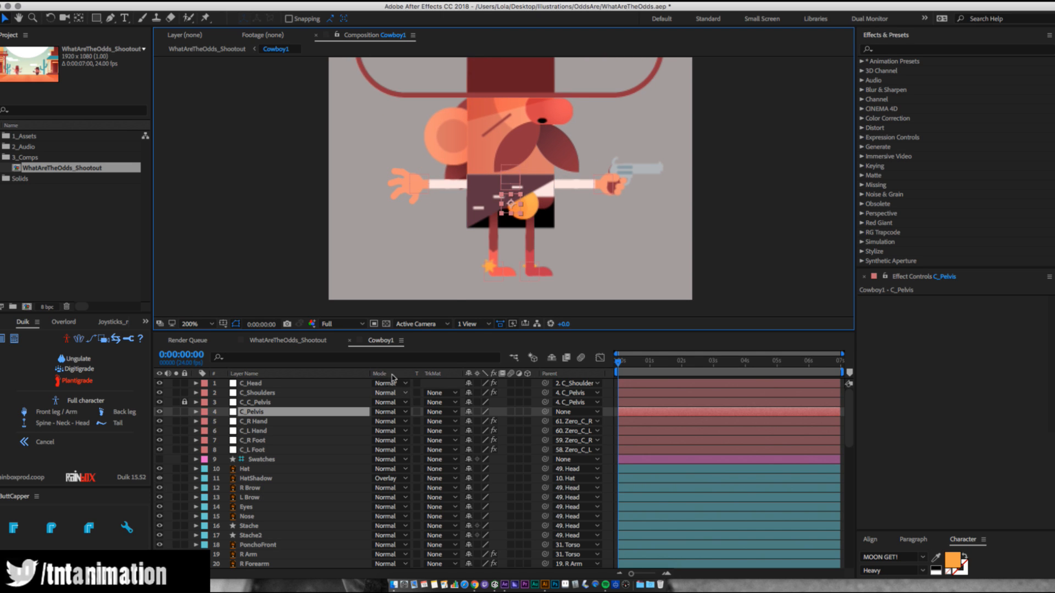
Enable the Clockwise IK option on the C_R Foot and C_L Foot controllers, testing the knees with C_Pelvis and undoing that move.
{"action": "left_click", "coordinate": [498, 271]}
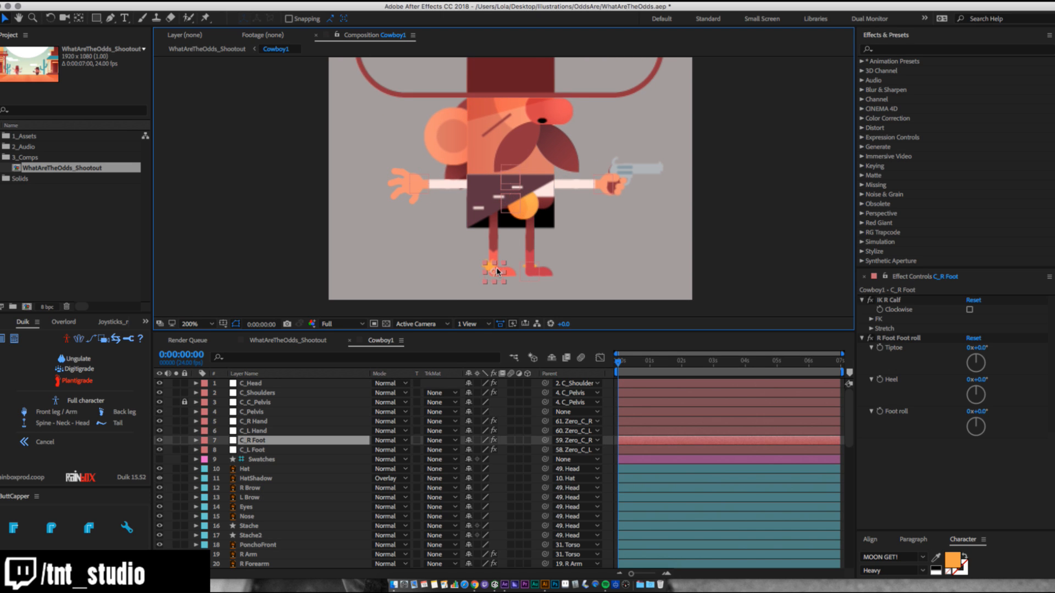
{"action": "left_click", "coordinate": [970, 310]}
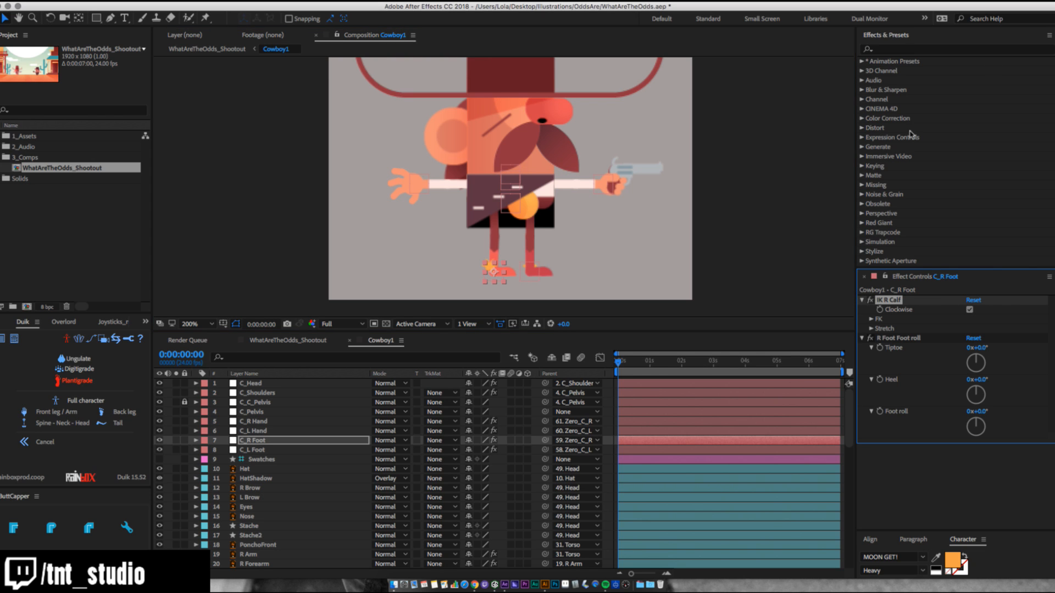
{"action": "left_click", "coordinate": [535, 271]}
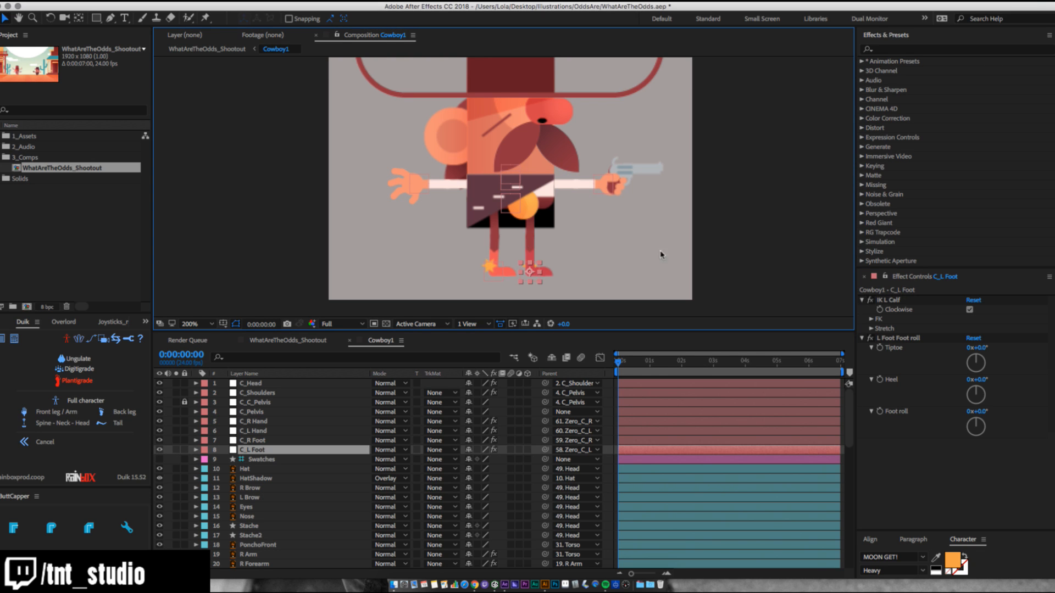
{"action": "left_click_drag", "start_coordinate": [509, 201], "coordinate": [503, 217]}
{"action": "key", "text": "super+z"}
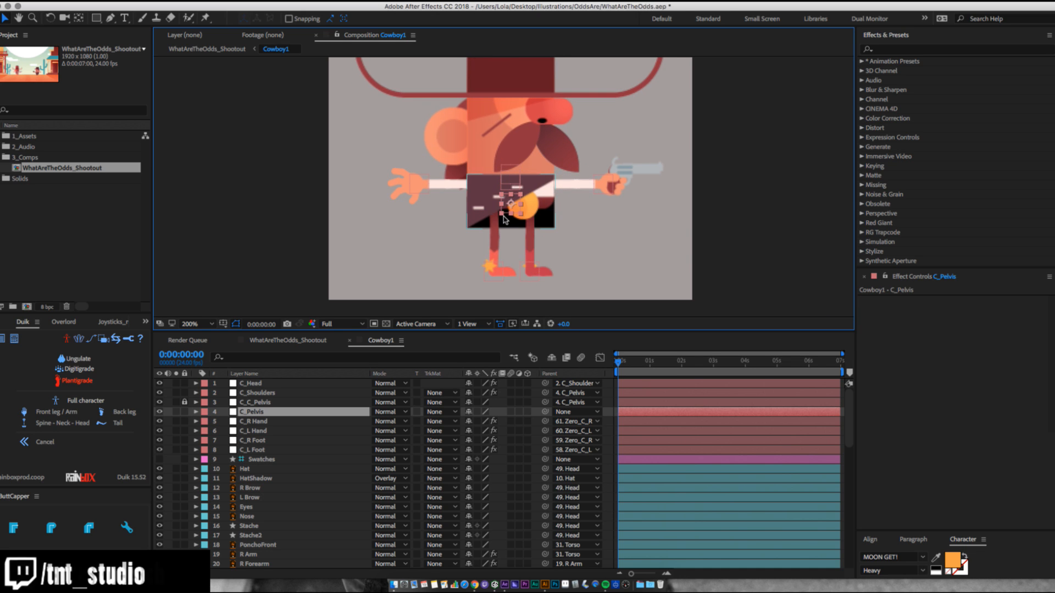
Move the C_R Hand controller inward toward the body and toggle the Clockwise option of its arm IK.
{"action": "left_click_drag", "start_coordinate": [415, 188], "coordinate": [442, 194]}
{"action": "left_click", "coordinate": [970, 310]}
{"action": "left_click", "coordinate": [894, 300]}
Examine the effect settings of the C_R Foot controller and the IK Limit effects on the L Thigh and R Thigh layers.
{"action": "left_click", "coordinate": [494, 269]}
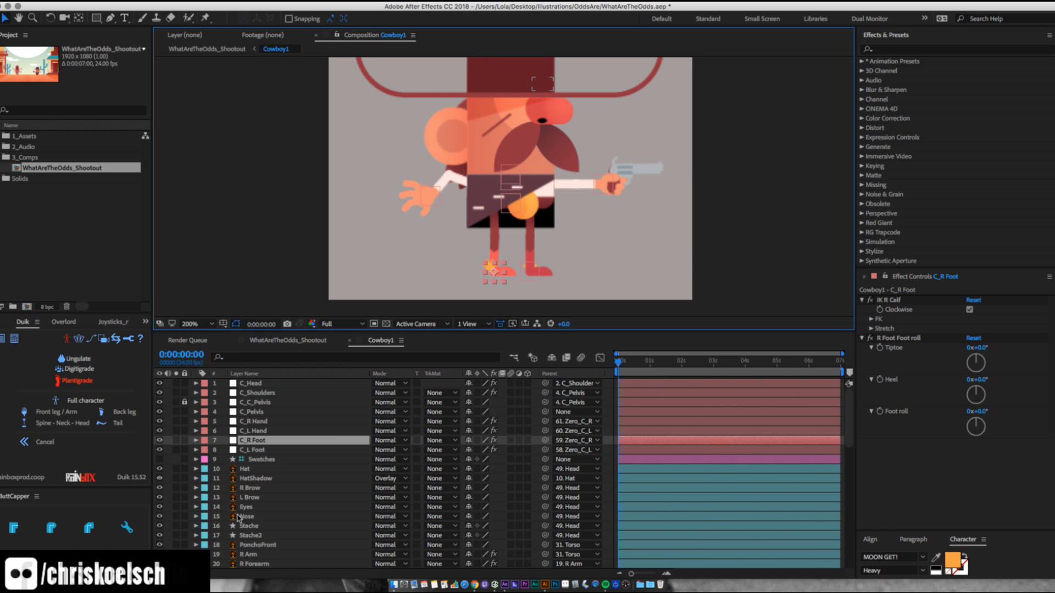
{"action": "scroll", "coordinate": [276, 524], "scroll_direction": "down", "scroll_amount": 6}
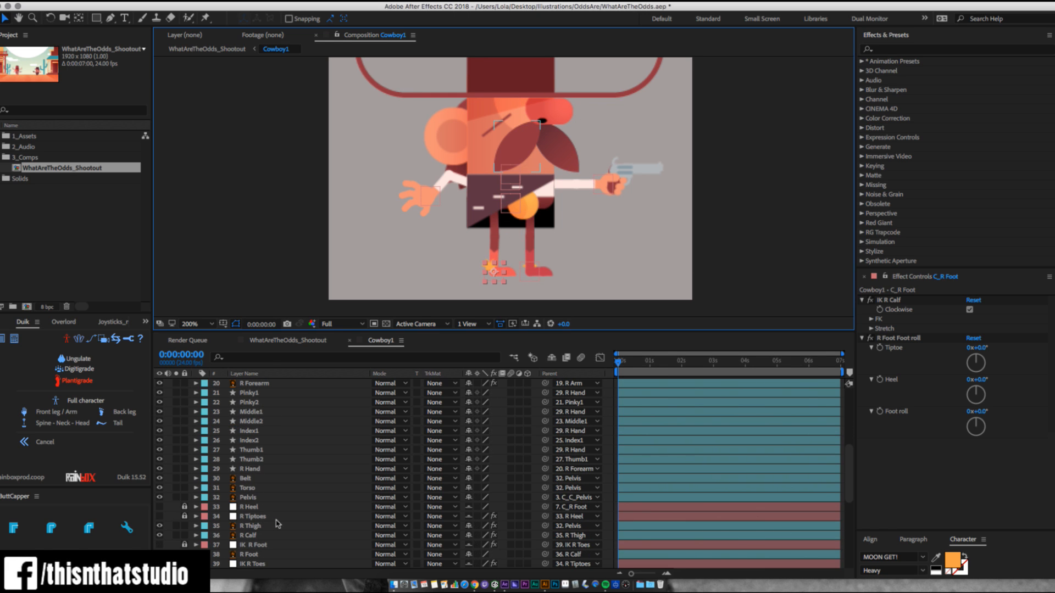
{"action": "scroll", "coordinate": [275, 523], "scroll_direction": "down", "scroll_amount": 7}
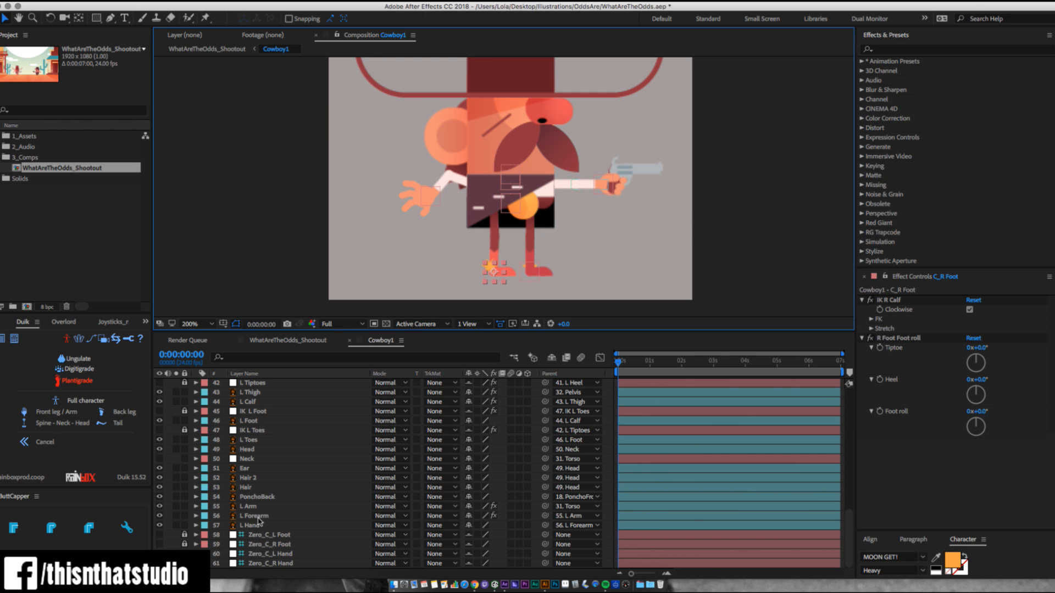
{"action": "left_click", "coordinate": [258, 522]}
{"action": "scroll", "coordinate": [252, 487], "scroll_direction": "up", "scroll_amount": 1}
{"action": "left_click", "coordinate": [256, 412]}
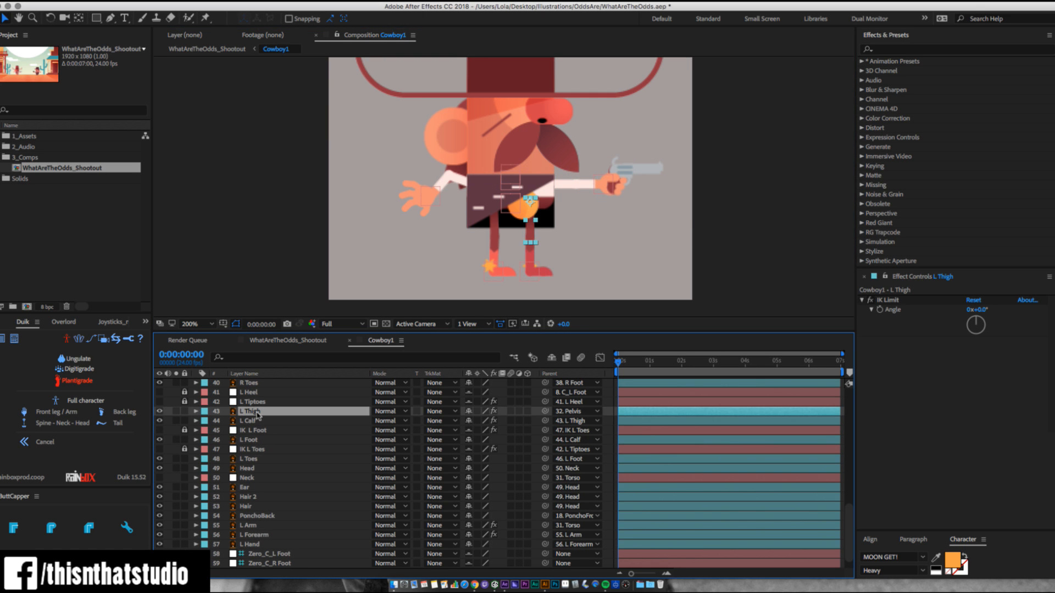
{"action": "scroll", "coordinate": [256, 412], "scroll_direction": "up", "scroll_amount": 7}
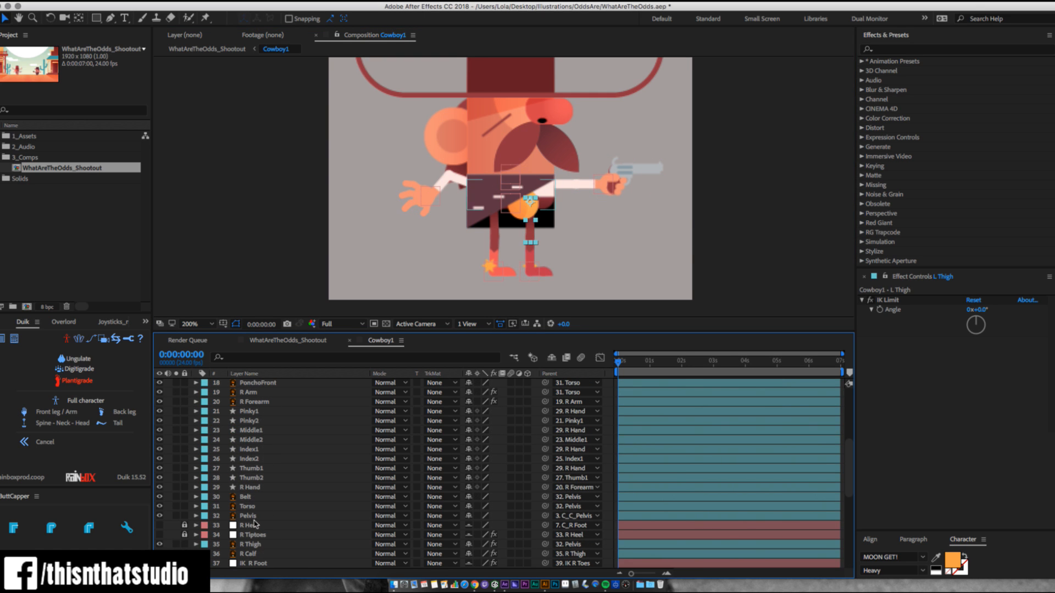
{"action": "left_click", "coordinate": [253, 546]}
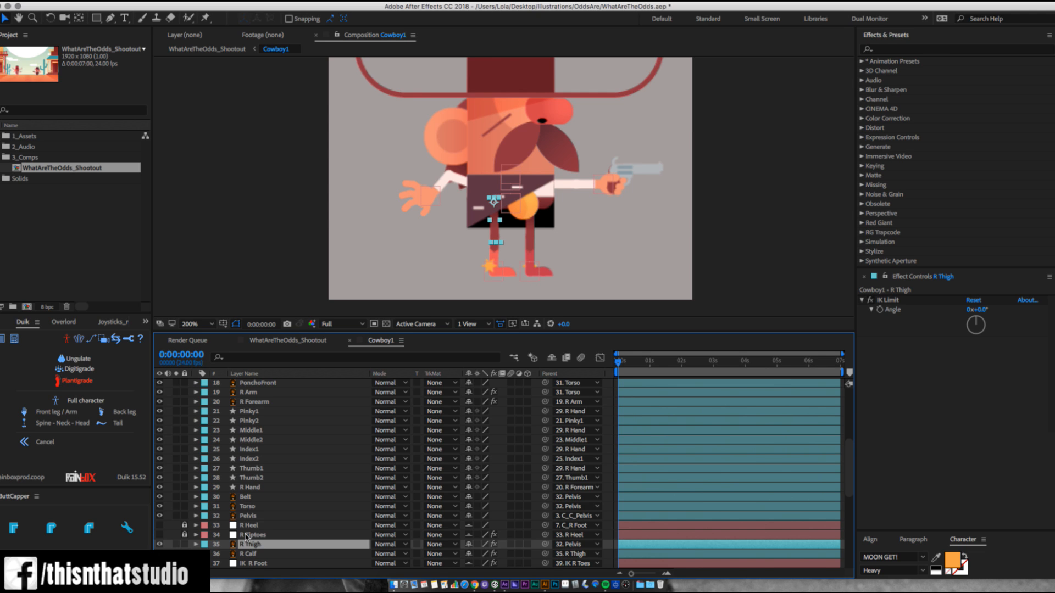
{"action": "key", "text": "Return"}
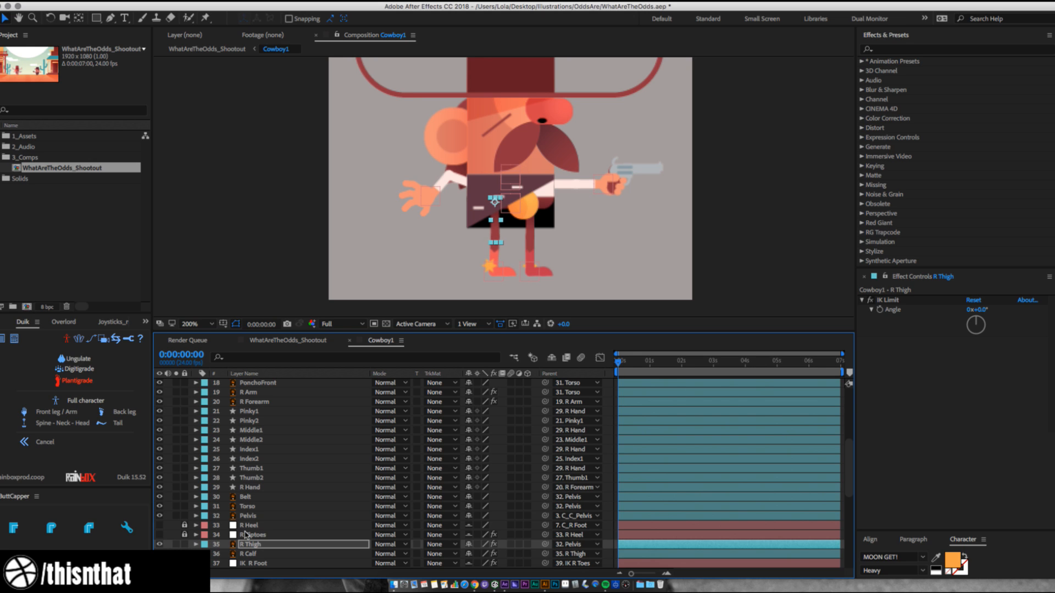
Move the C_L Hand controller inward toward the body and turn off the Clockwise option of its IK L Forearm effect.
{"action": "left_click", "coordinate": [726, 227]}
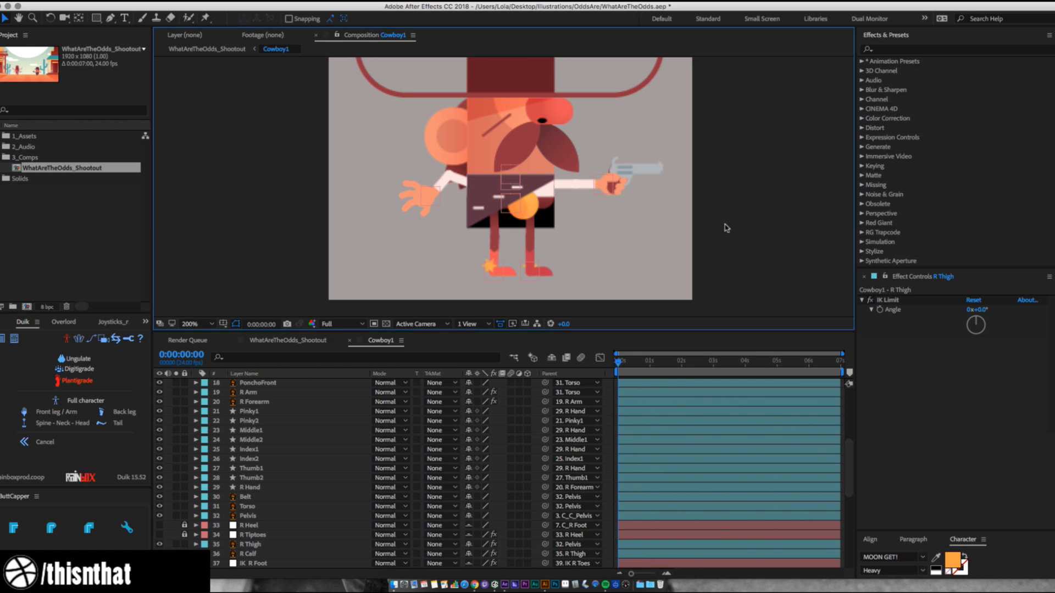
{"action": "left_click", "coordinate": [596, 183]}
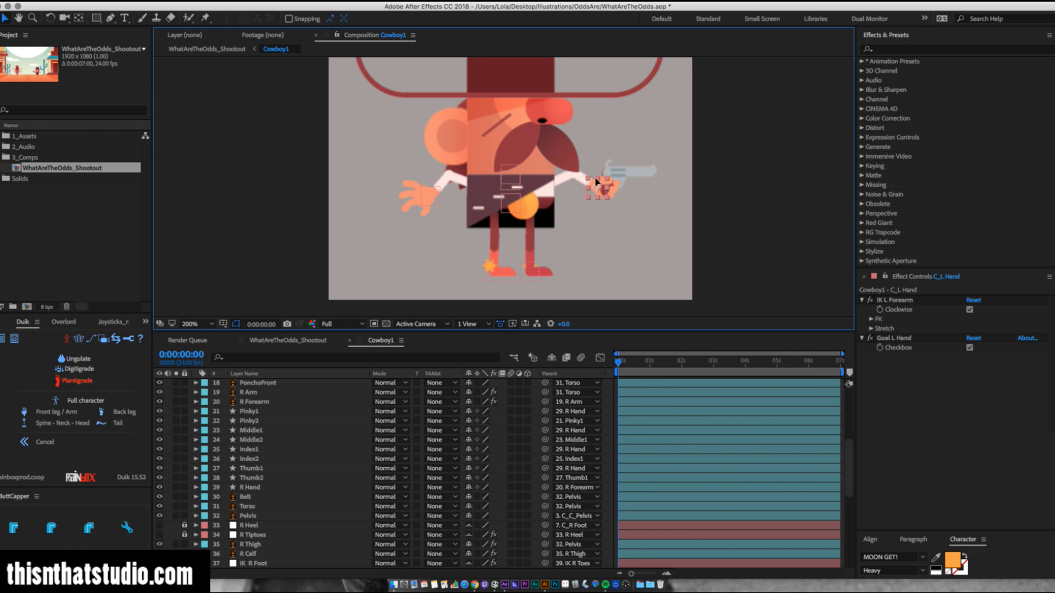
{"action": "left_click_drag", "start_coordinate": [596, 189], "coordinate": [576, 212]}
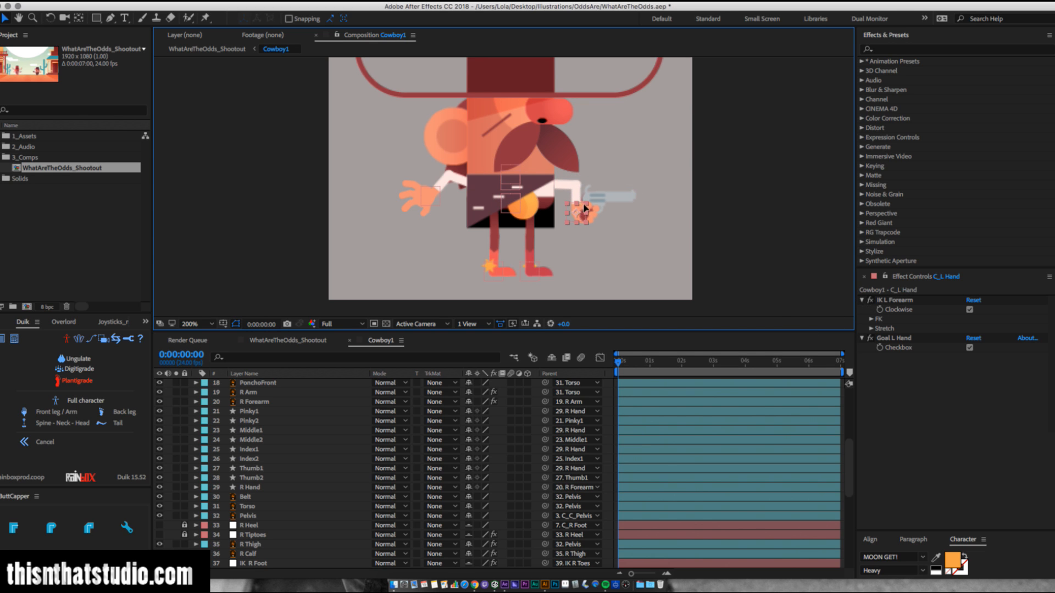
{"action": "left_click_drag", "start_coordinate": [578, 216], "coordinate": [591, 209]}
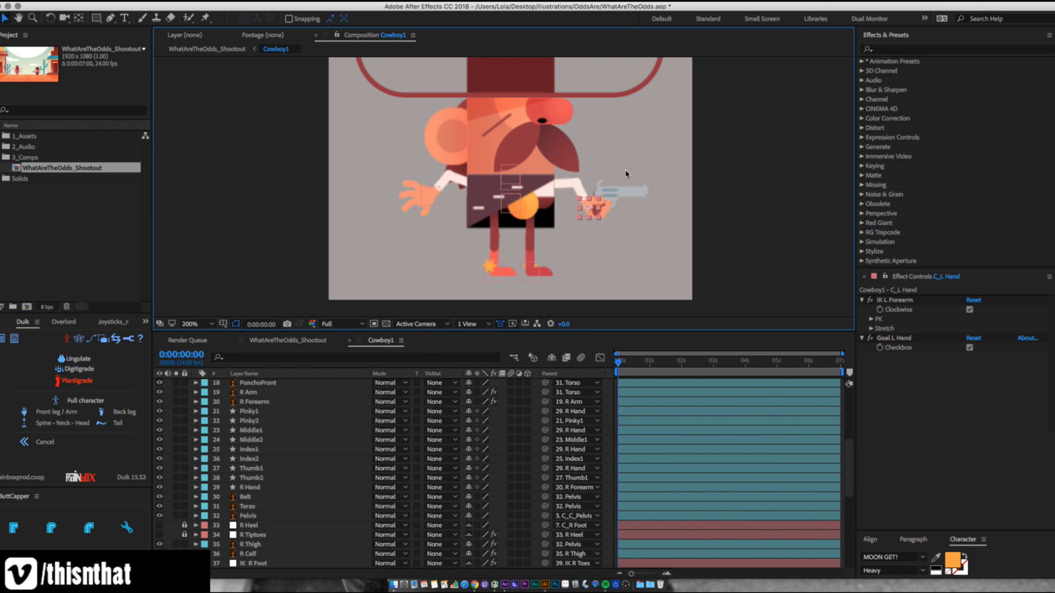
{"action": "left_click", "coordinate": [970, 309]}
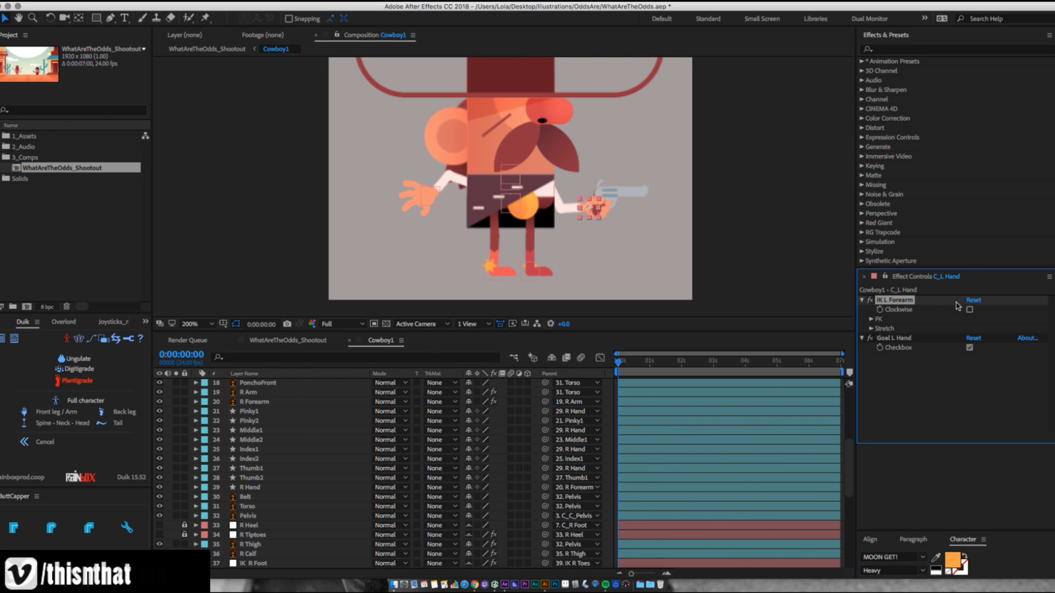
{"action": "left_click_drag", "start_coordinate": [592, 210], "coordinate": [594, 209]}
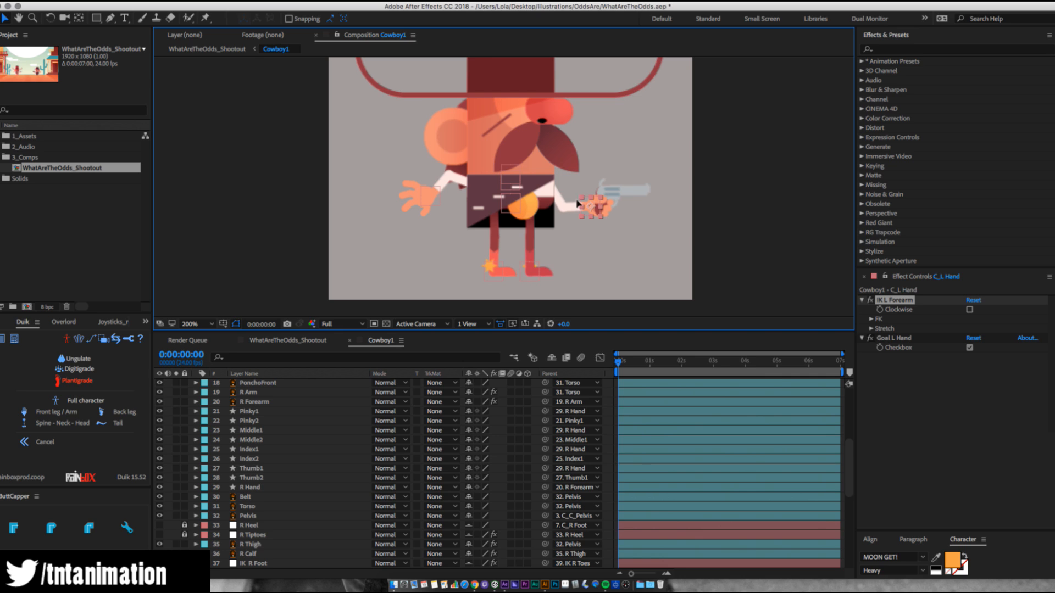
Lower the C_Pelvis controller slightly and spread the two foot controllers apart into a bent-knee stance.
{"action": "left_click", "coordinate": [514, 208]}
{"action": "key", "text": "Down"}
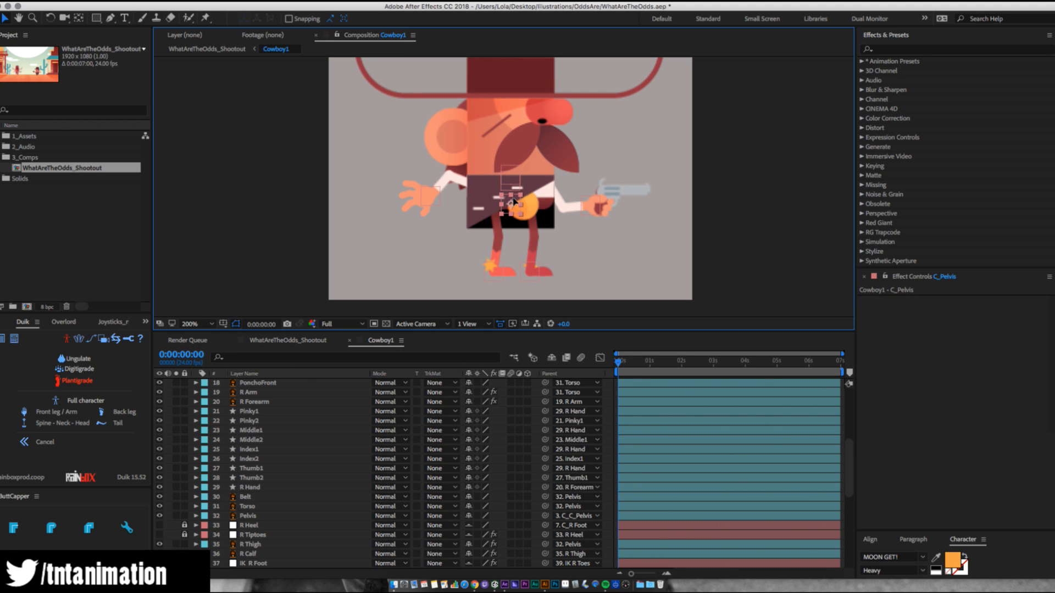
{"action": "left_click_drag", "start_coordinate": [492, 269], "coordinate": [533, 271]}
{"action": "left_click_drag", "start_coordinate": [509, 201], "coordinate": [510, 203]}
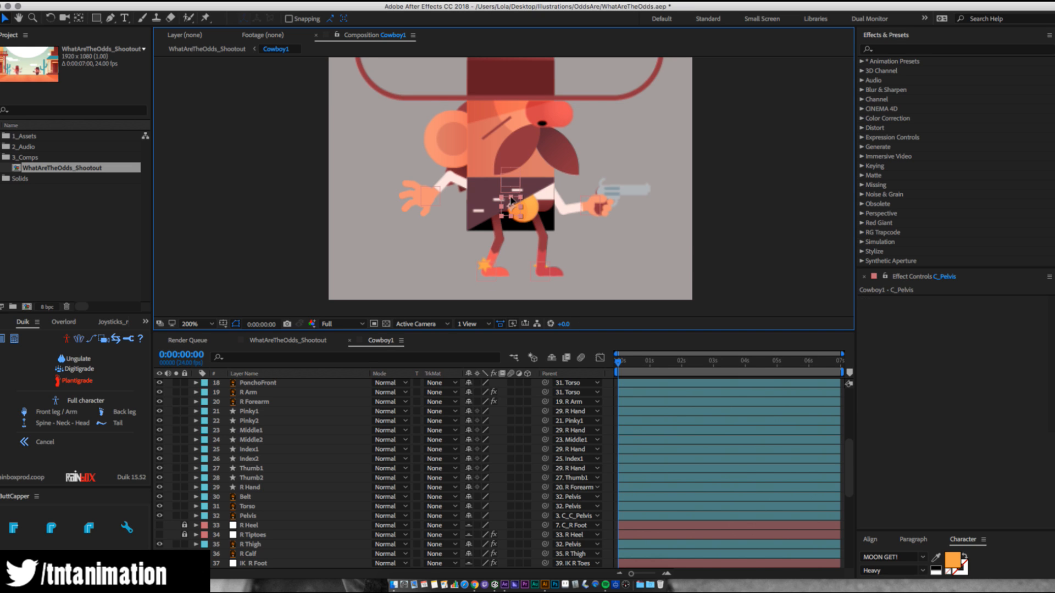
{"action": "left_click", "coordinate": [487, 263]}
{"action": "left_click_drag", "start_coordinate": [542, 270], "coordinate": [543, 263]}
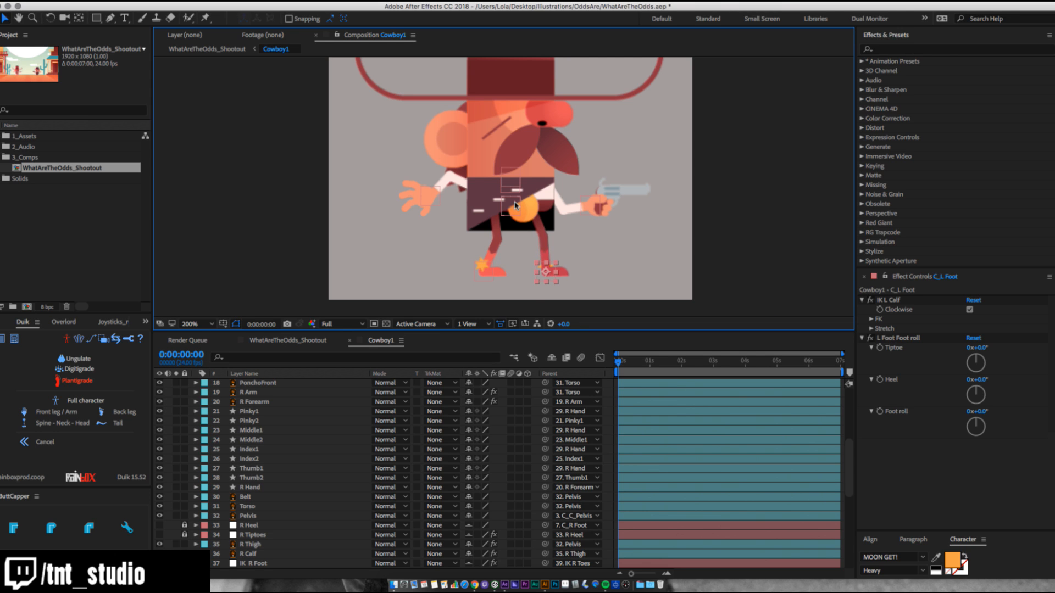
Test-move the C_Shoulders controller and test-rotate the C_Head controller, undoing both changes.
{"action": "left_click_drag", "start_coordinate": [514, 202], "coordinate": [405, 207]}
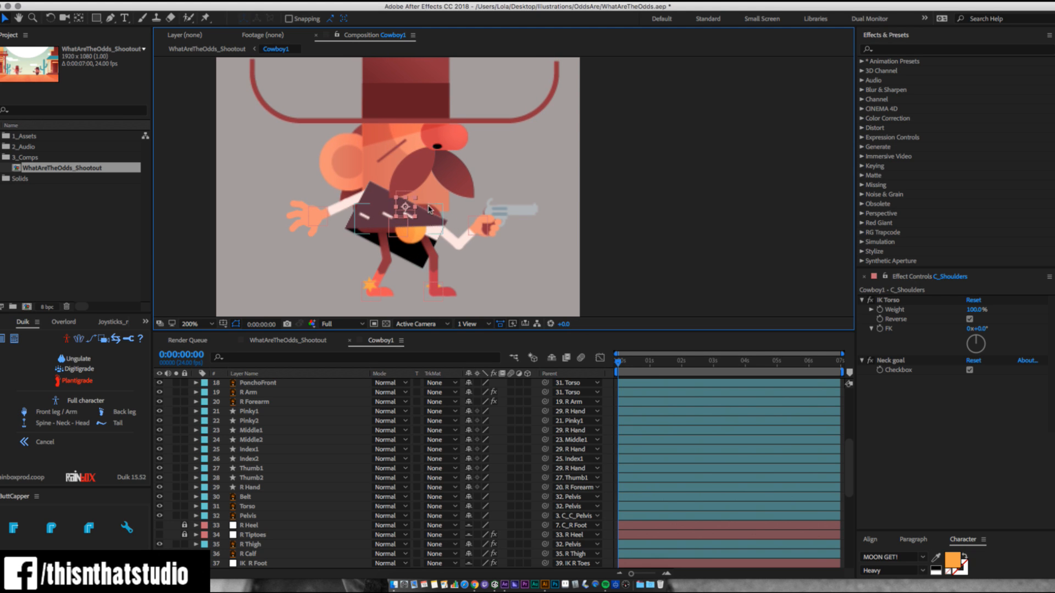
{"action": "key", "text": "super+z"}
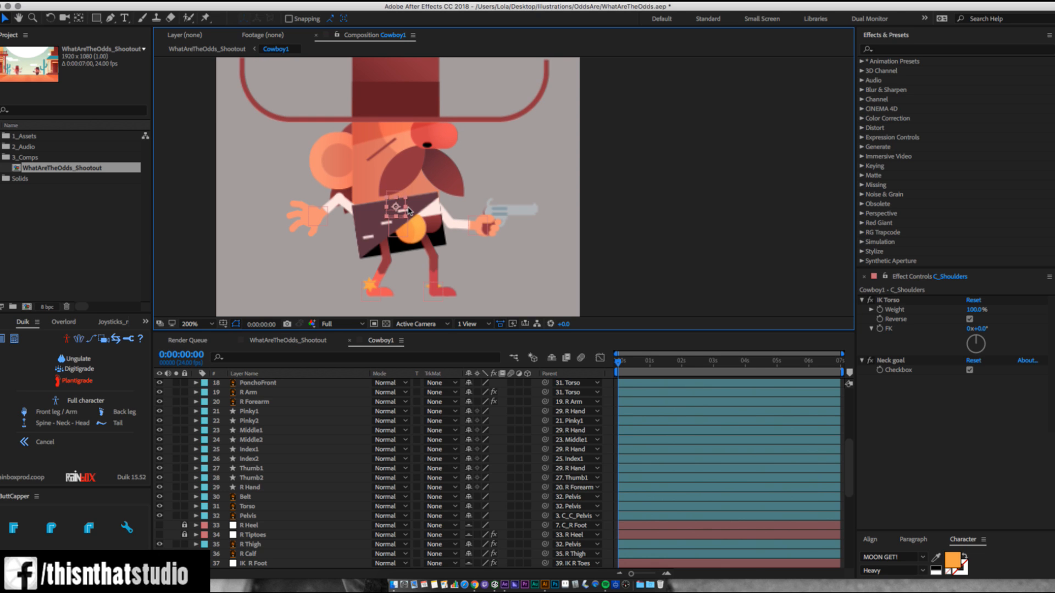
{"action": "left_click", "coordinate": [371, 177]}
{"action": "key", "text": "w"}
{"action": "left_click", "coordinate": [558, 178]}
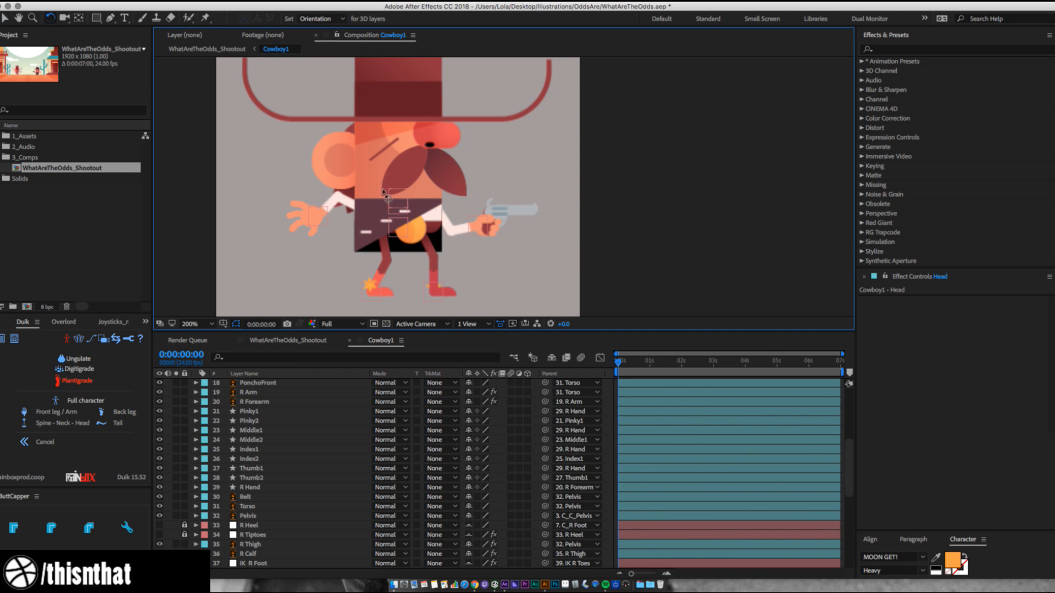
{"action": "left_click_drag", "start_coordinate": [389, 189], "coordinate": [389, 185]}
{"action": "key", "text": "super+z"}
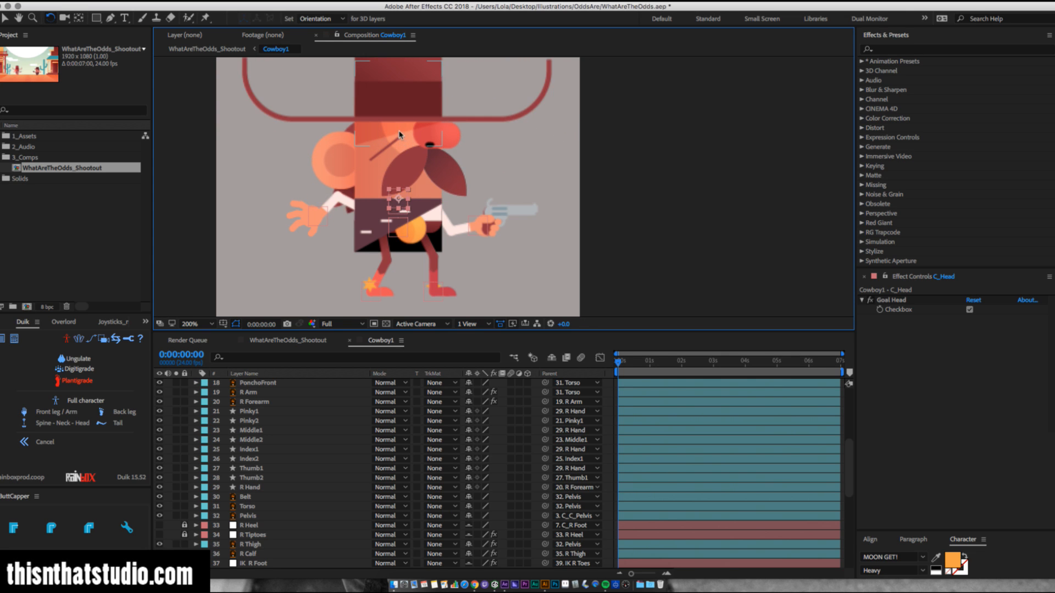
Test-move the Head layer down and up to check its attached face parts, undoing the moves.
{"action": "key", "text": "v"}
{"action": "left_click", "coordinate": [399, 128]}
{"action": "left_click", "coordinate": [398, 170]}
{"action": "left_click", "coordinate": [427, 193]}
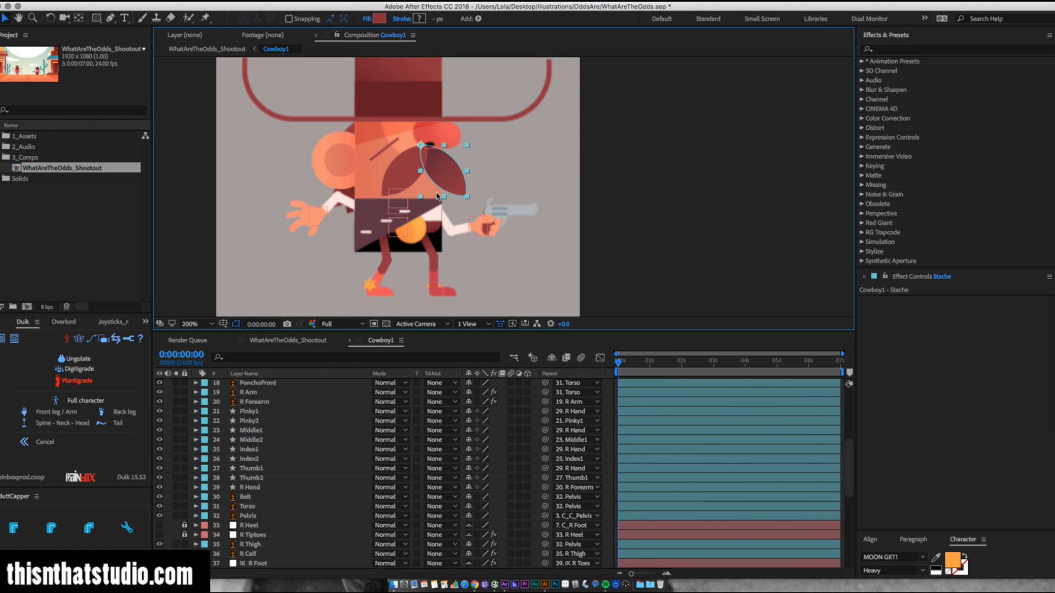
{"action": "left_click", "coordinate": [367, 171]}
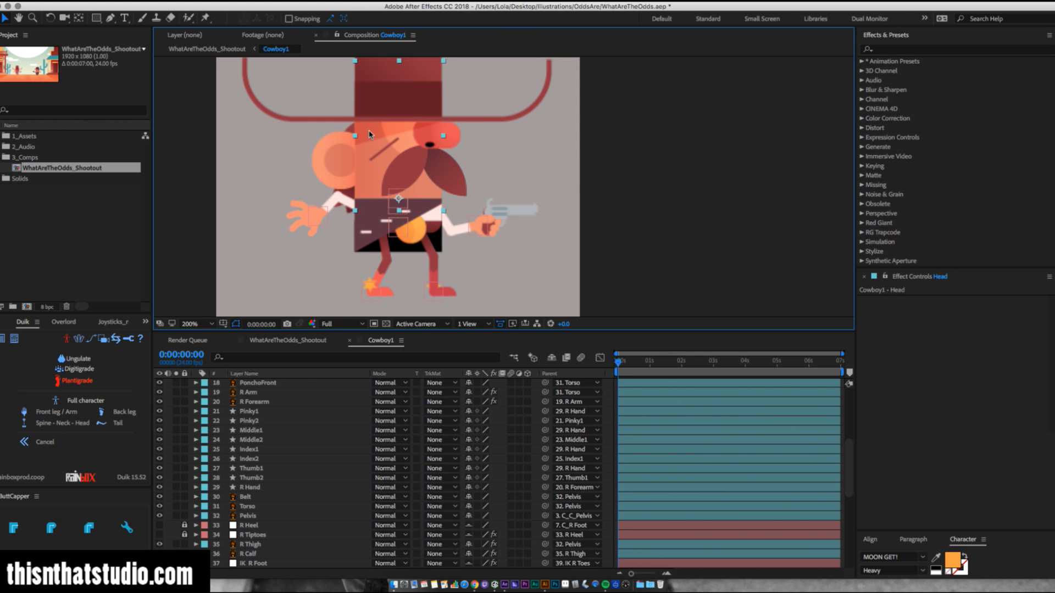
{"action": "mouse_move", "coordinate": [369, 128]}
{"action": "left_mouse_down"}
{"action": "mouse_move", "coordinate": [368, 162]}
{"action": "mouse_move", "coordinate": [367, 144]}
{"action": "left_mouse_up"}
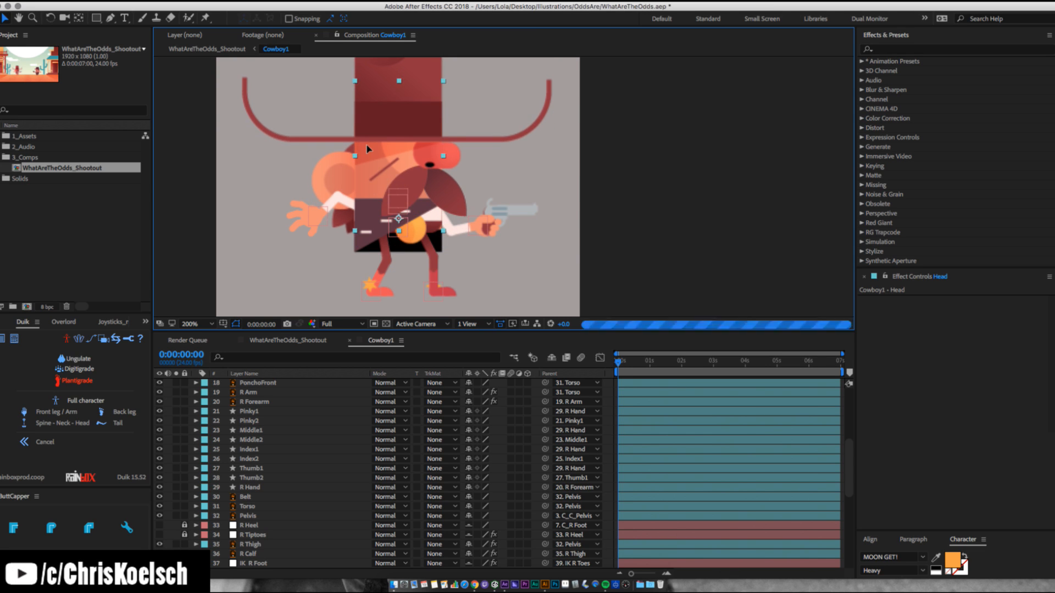
{"action": "key", "text": "shift+Up"}
{"action": "key", "text": "shift+Up"}
{"action": "key", "text": "shift+Up"}
{"action": "key", "text": "shift+Up"}
{"action": "left_click_drag", "start_coordinate": [372, 115], "coordinate": [373, 106]}
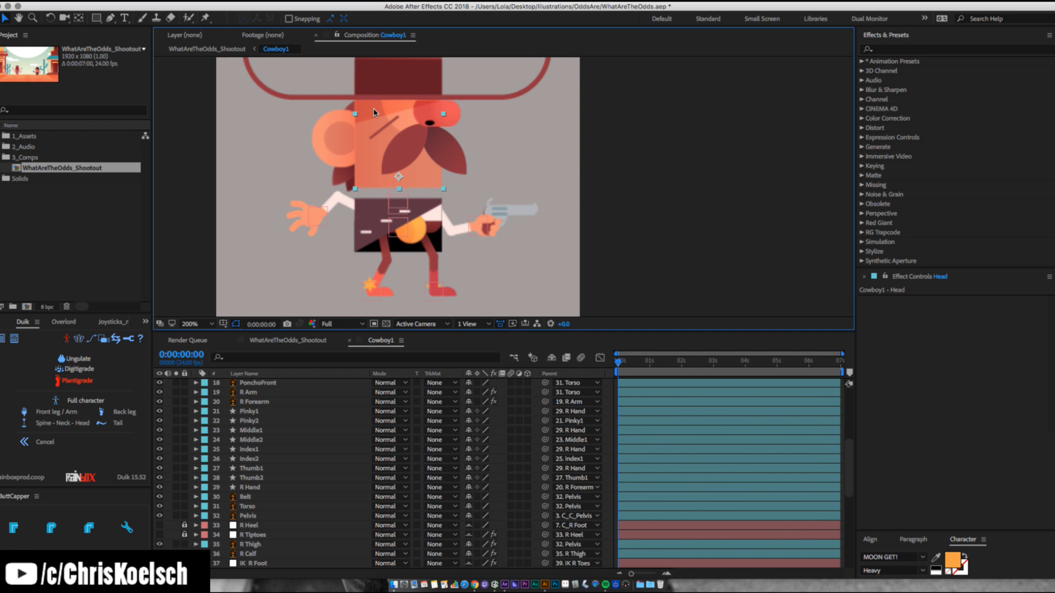
{"action": "key", "text": "super+z"}
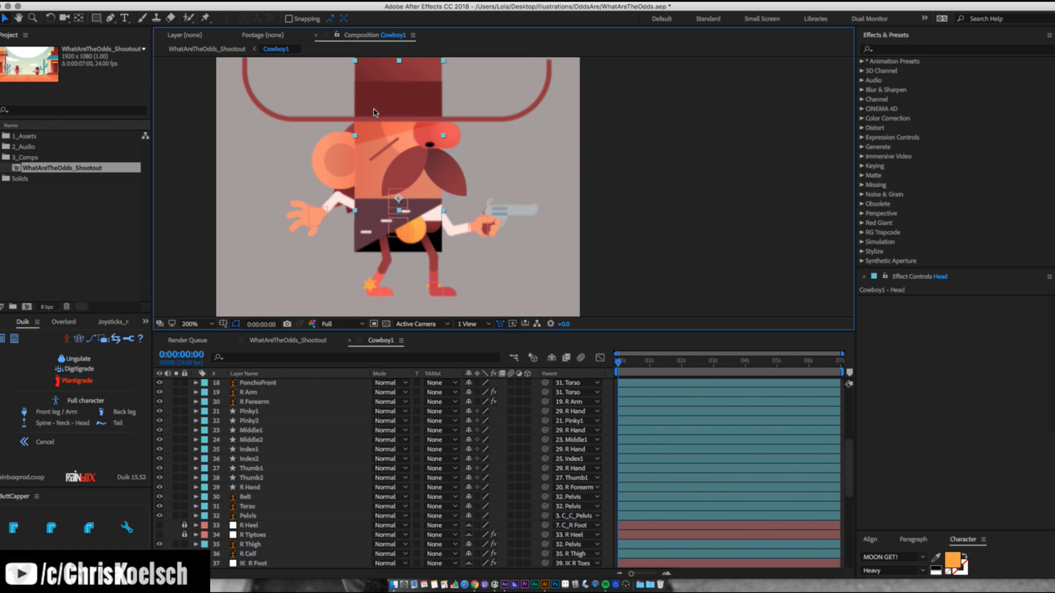
Test-move the Hat layer up off the head to check how its shadow follows, undoing the moves.
{"action": "left_click", "coordinate": [607, 186]}
{"action": "key", "text": "z"}
{"action": "left_click", "coordinate": [489, 169], "text": "alt"}
{"action": "left_click", "coordinate": [490, 169]}
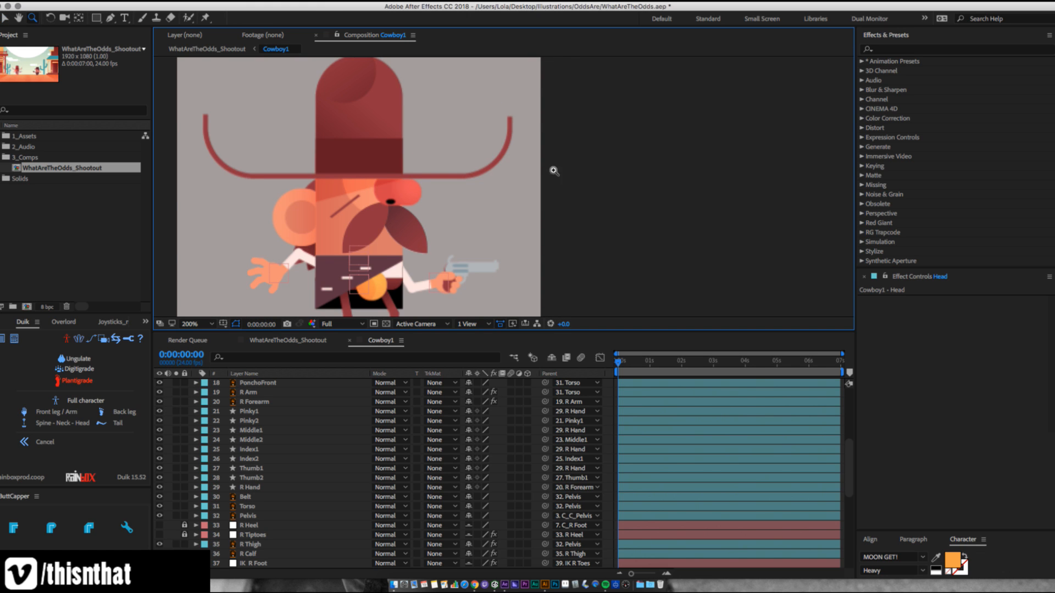
{"action": "key", "text": "v"}
{"action": "left_click", "coordinate": [370, 126]}
{"action": "key", "text": "shift+Up"}
{"action": "key", "text": "shift+Up"}
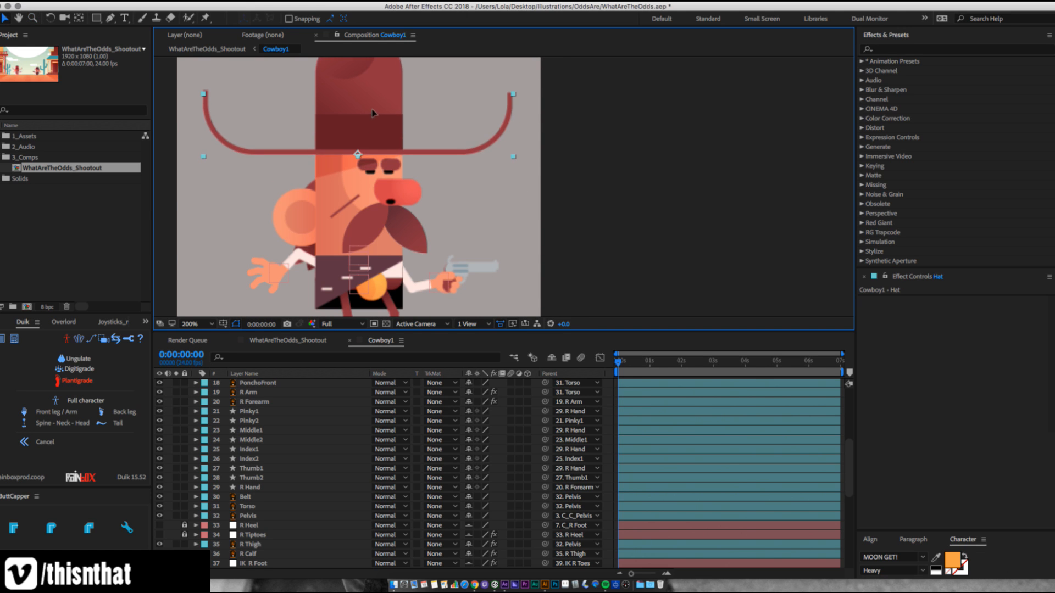
{"action": "left_click_drag", "start_coordinate": [369, 96], "coordinate": [368, 69]}
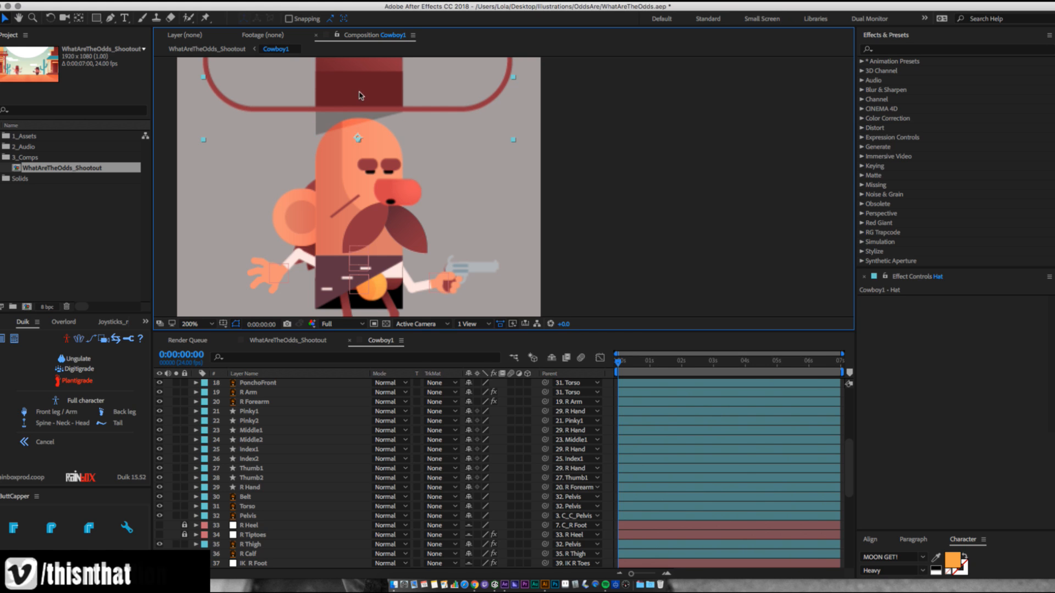
{"action": "key", "text": "super+z"}
{"action": "key", "text": "super+z"}
{"action": "left_click_drag", "start_coordinate": [378, 125], "coordinate": [376, 117]}
{"action": "key", "text": "super+z"}
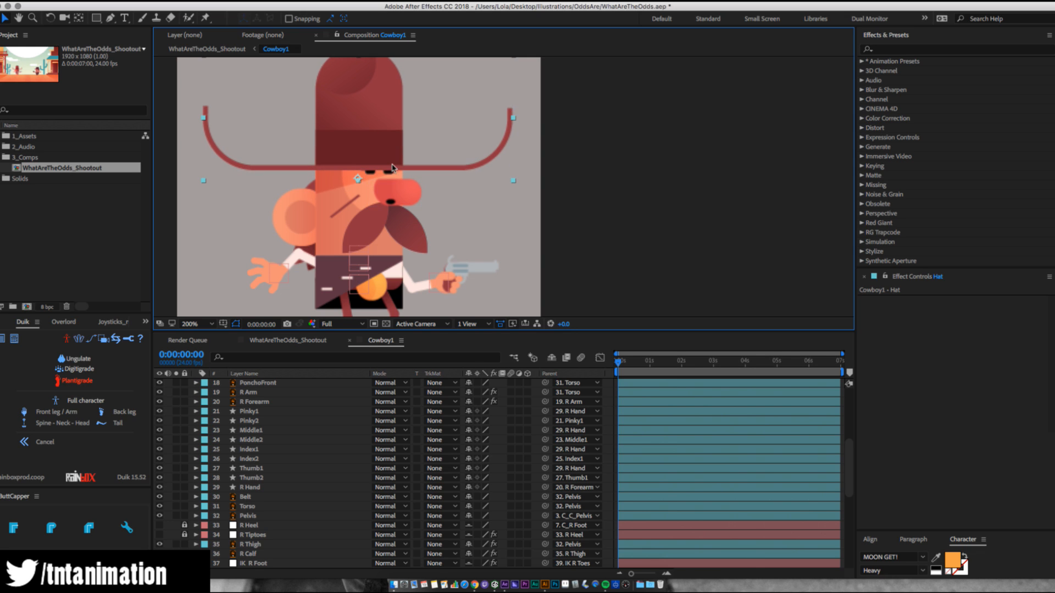
Duplicate the Head layer and place the copy between the Hat and HatShadow layers.
{"action": "scroll", "coordinate": [252, 526], "scroll_direction": "up", "scroll_amount": 4}
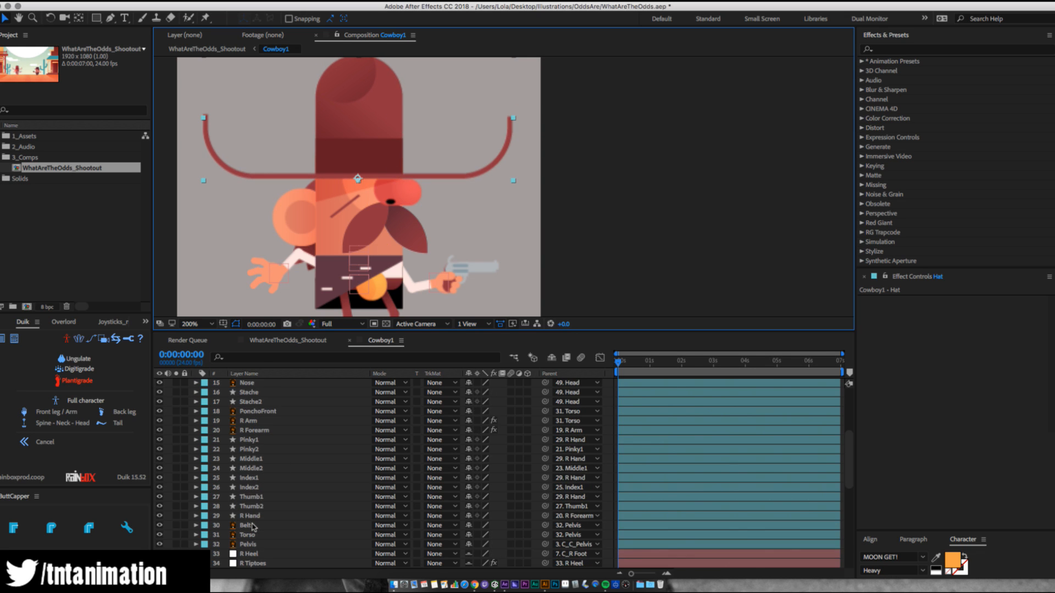
{"action": "scroll", "coordinate": [252, 496], "scroll_direction": "down", "scroll_amount": 8}
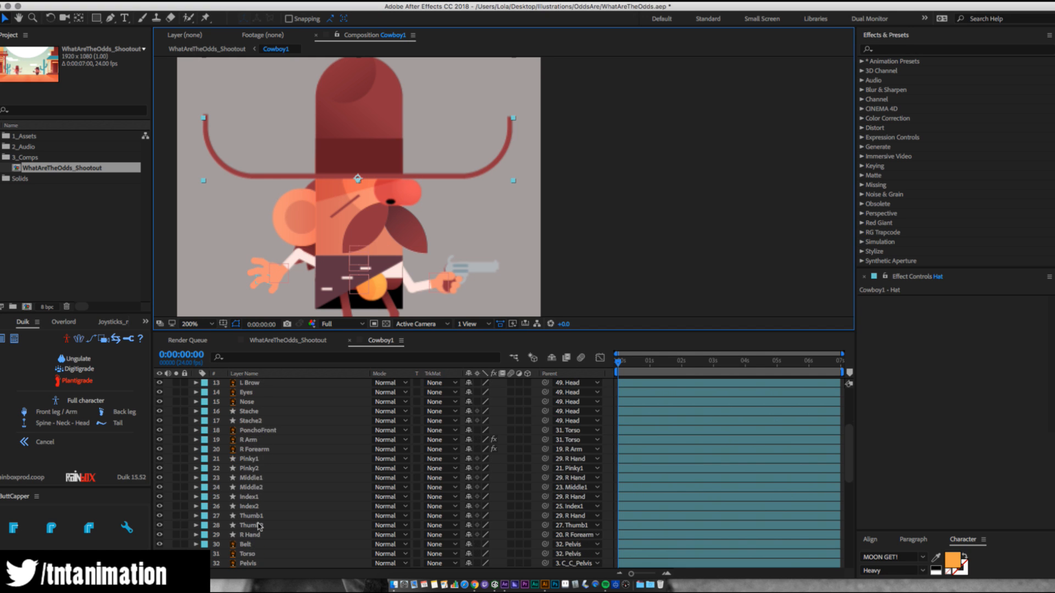
{"action": "scroll", "coordinate": [257, 522], "scroll_direction": "down", "scroll_amount": 6}
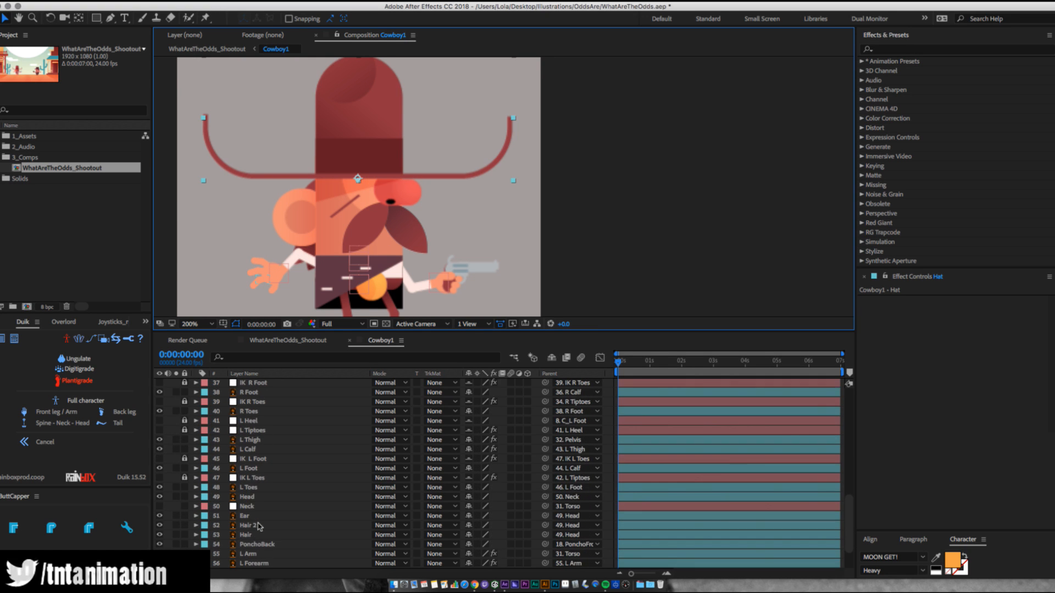
{"action": "scroll", "coordinate": [251, 516], "scroll_direction": "down", "scroll_amount": 1}
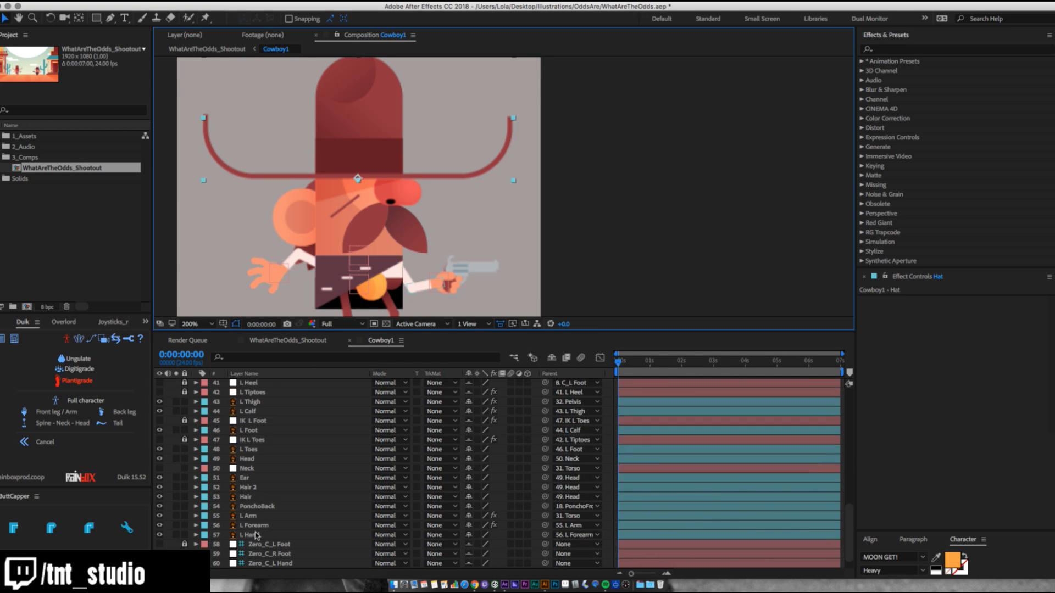
{"action": "scroll", "coordinate": [256, 536], "scroll_direction": "up", "scroll_amount": 3}
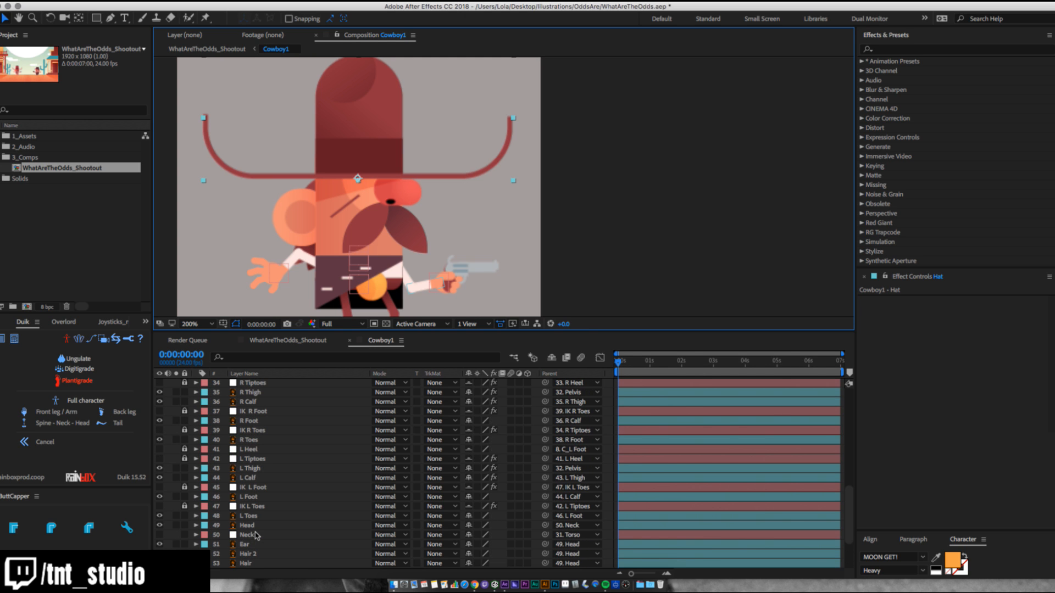
{"action": "left_click", "coordinate": [256, 525]}
{"action": "key", "text": "ctrl+d"}
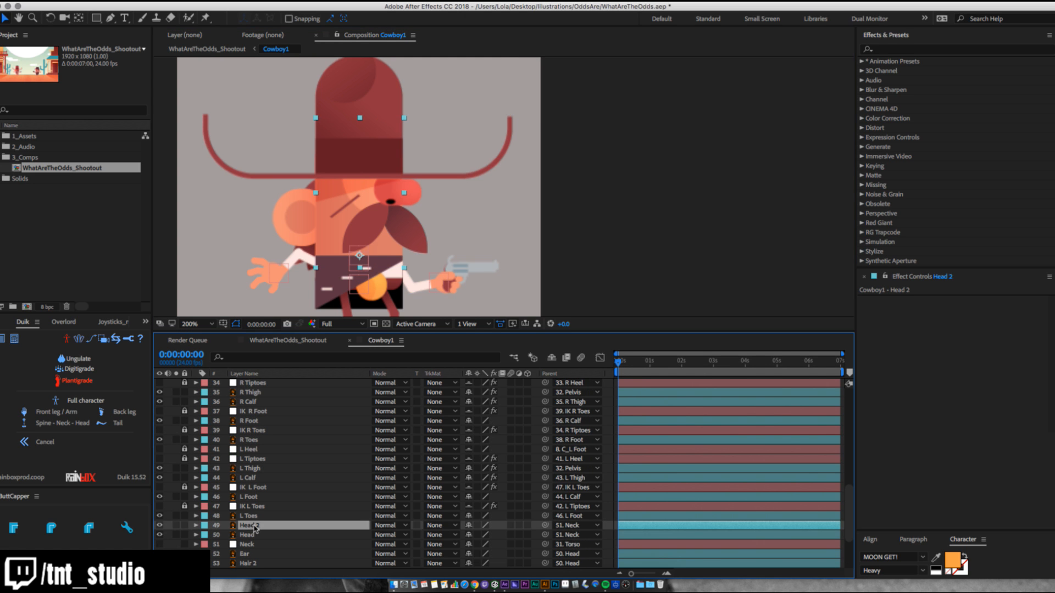
{"action": "left_click_drag", "start_coordinate": [287, 373], "coordinate": [248, 480]}
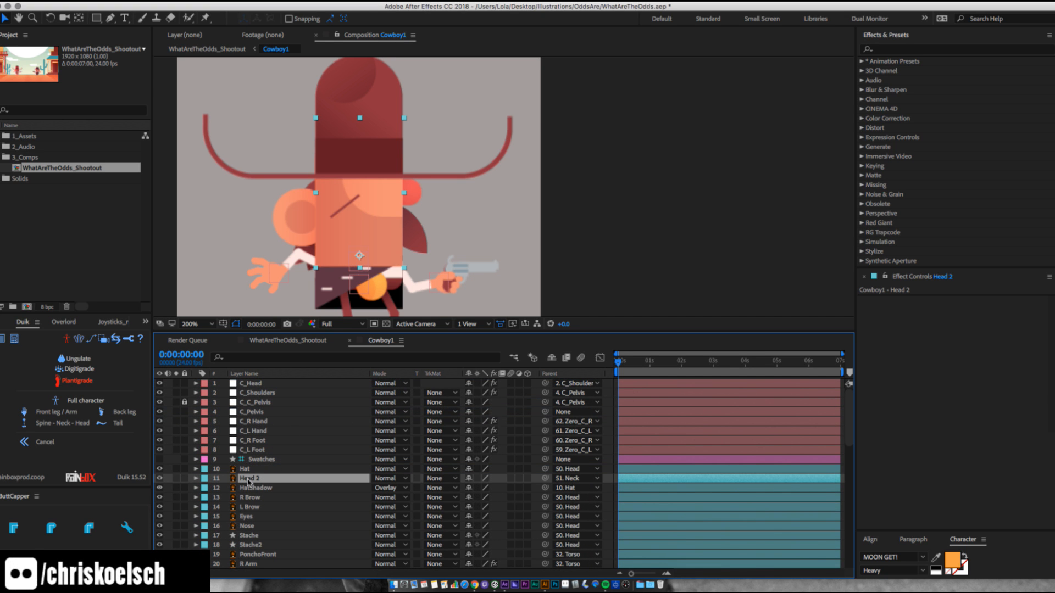
Rename the duplicated head layer as MASK and use it as the alpha track matte of the HatShadow layer.
{"action": "key", "text": "Return"}
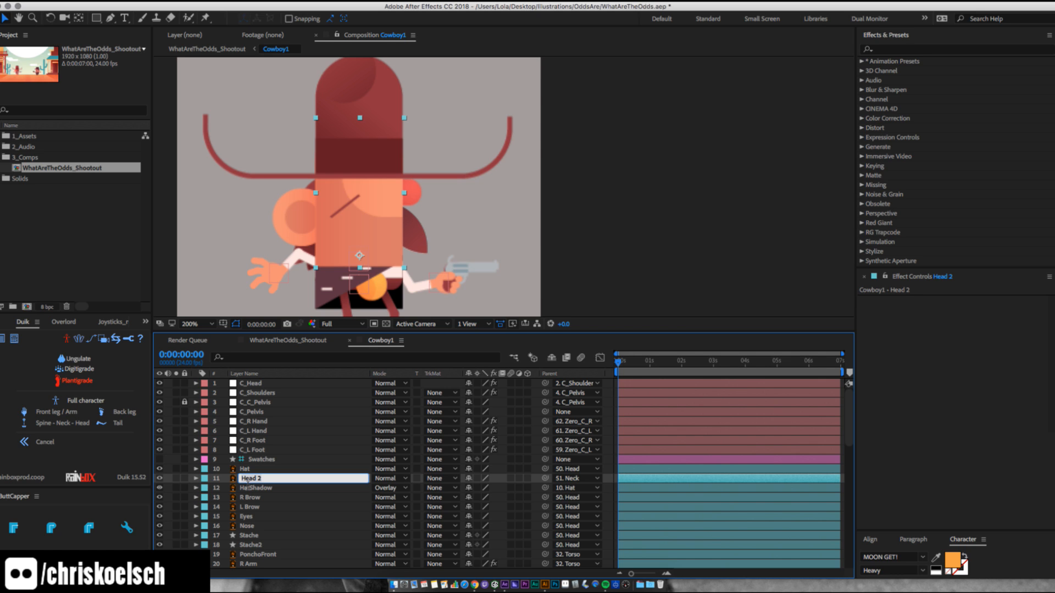
{"action": "type", "text": "MASK"}
{"action": "key", "text": "Return"}
{"action": "left_click", "coordinate": [355, 491]}
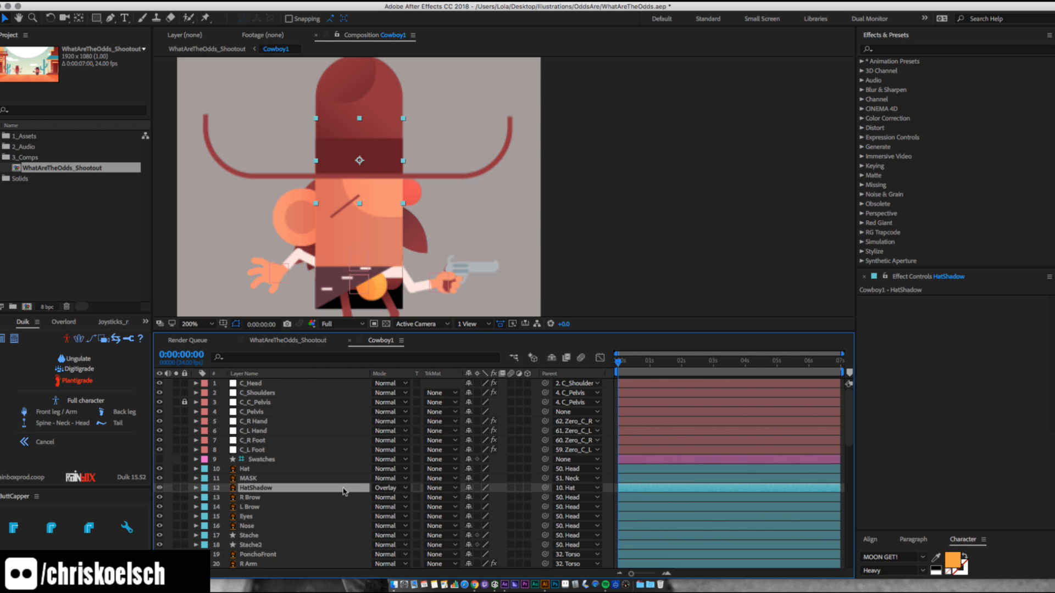
{"action": "left_click", "coordinate": [442, 488]}
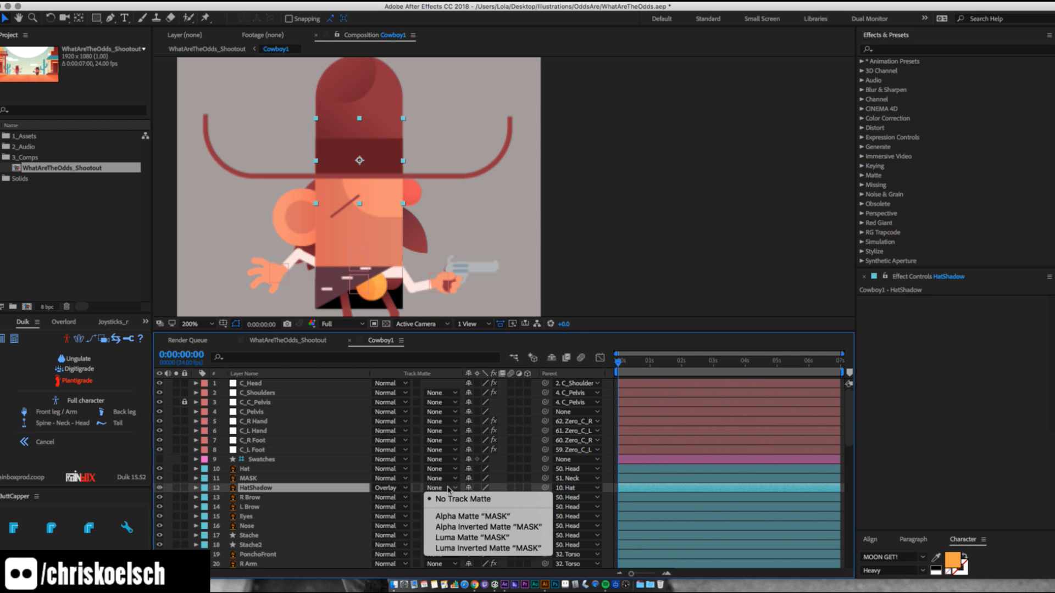
{"action": "left_click", "coordinate": [447, 517]}
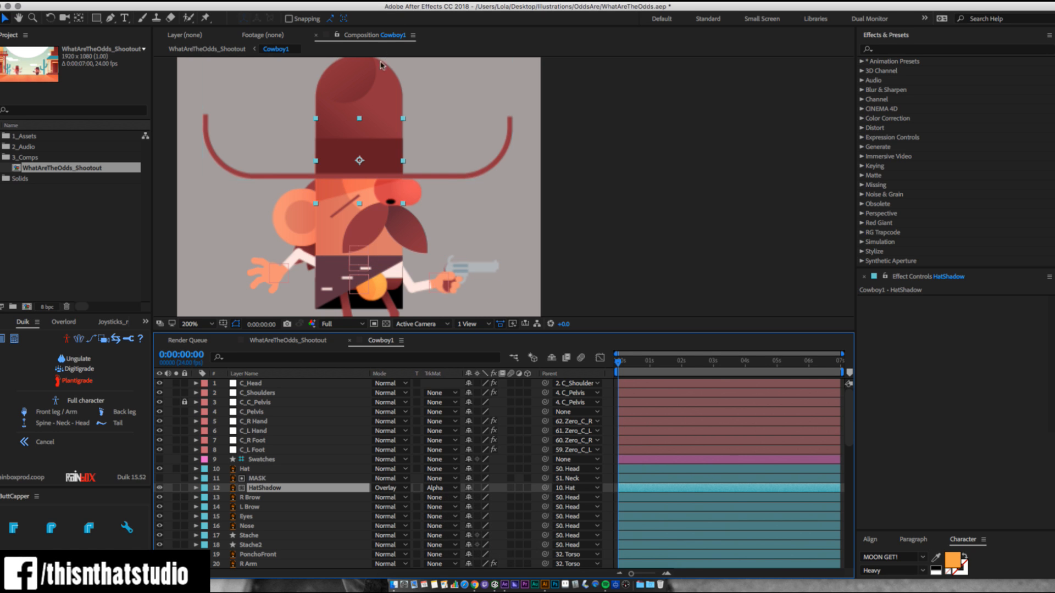
Test-move the Hat layer to check the matted shadow, undo the move and save the project.
{"action": "left_click", "coordinate": [383, 101]}
{"action": "left_click_drag", "start_coordinate": [381, 135], "coordinate": [389, 87]}
{"action": "key", "text": "super+z"}
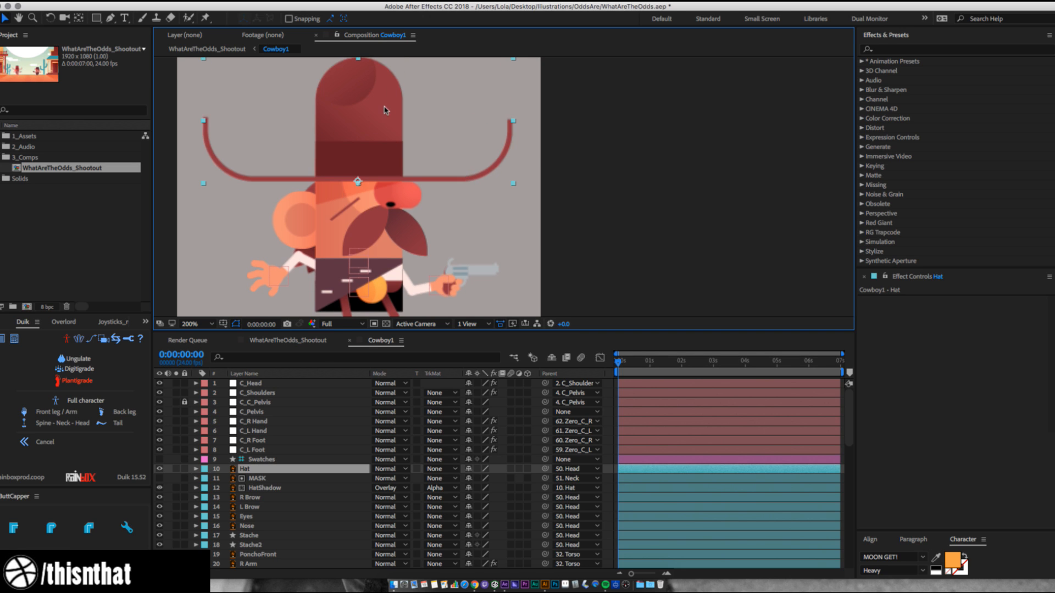
{"action": "key", "text": "super+s"}
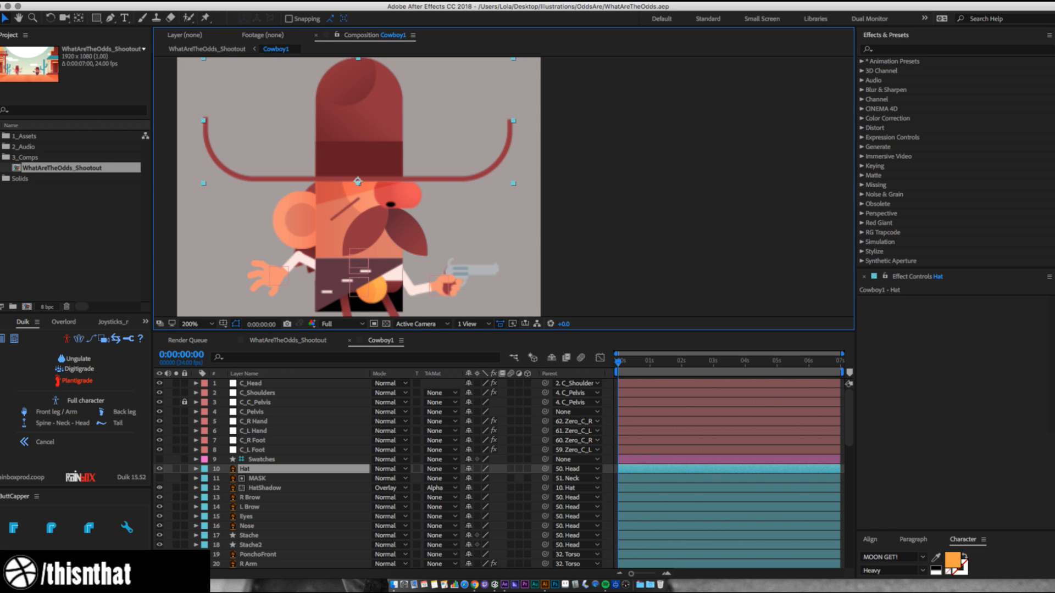
{"action": "key", "text": "super+Tab"}
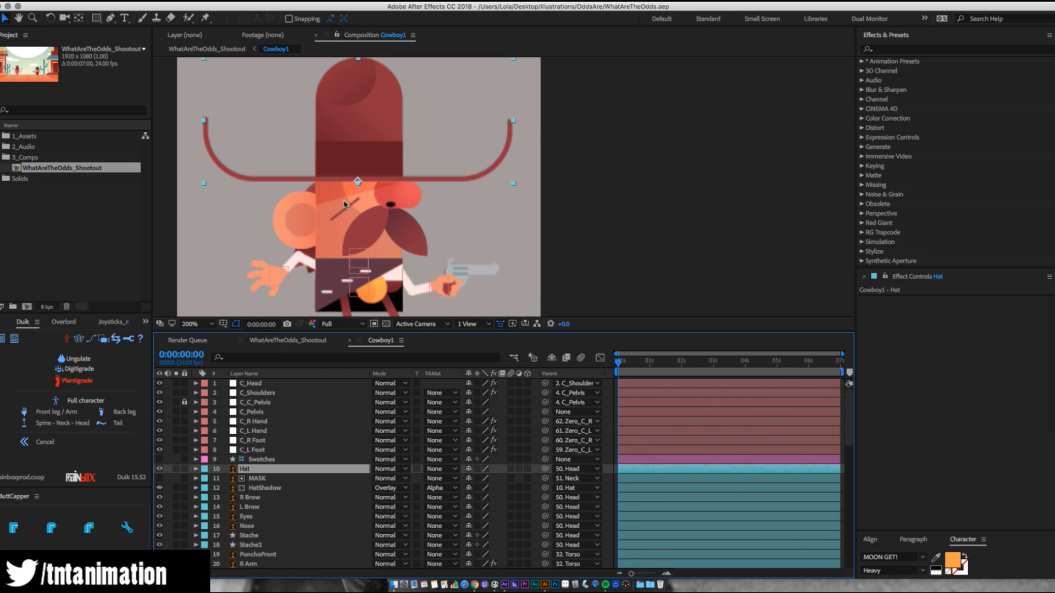
Add a new shape layer directly above the Pinky1 layer in the Cowboy1 composition.
{"action": "left_click", "coordinate": [271, 278]}
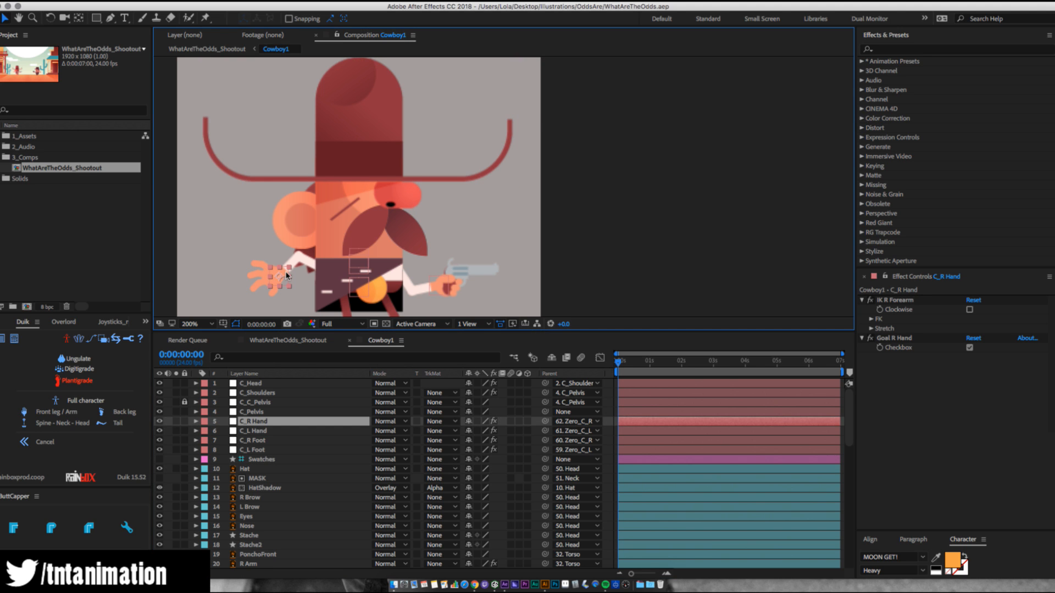
{"action": "left_click", "coordinate": [290, 488]}
{"action": "scroll", "coordinate": [277, 498], "scroll_direction": "down", "scroll_amount": 2}
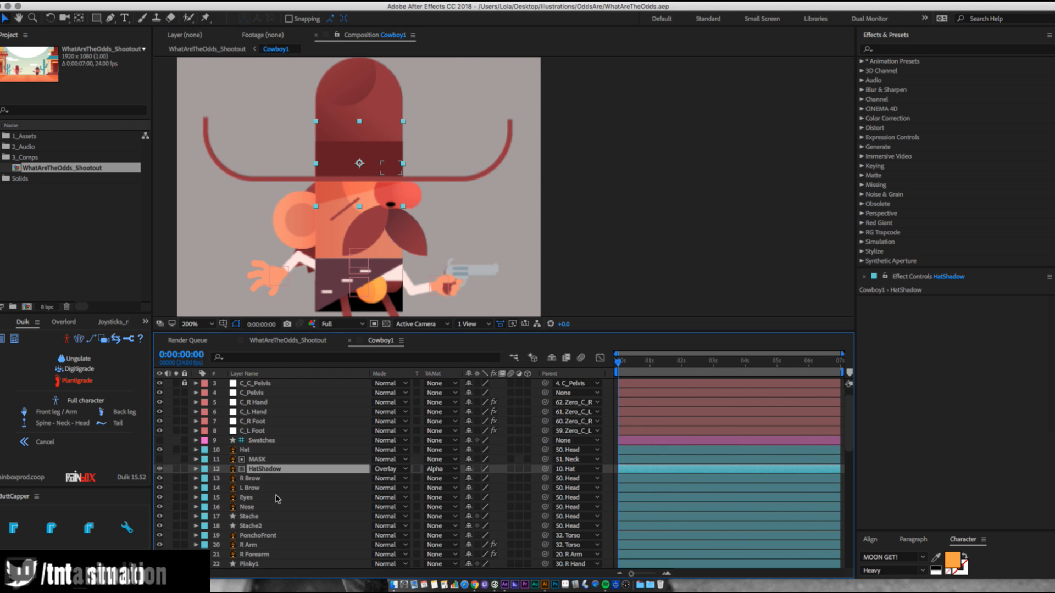
{"action": "scroll", "coordinate": [278, 498], "scroll_direction": "down", "scroll_amount": 3}
{"action": "left_click", "coordinate": [272, 488]}
{"action": "scroll", "coordinate": [277, 498], "scroll_direction": "down", "scroll_amount": 1}
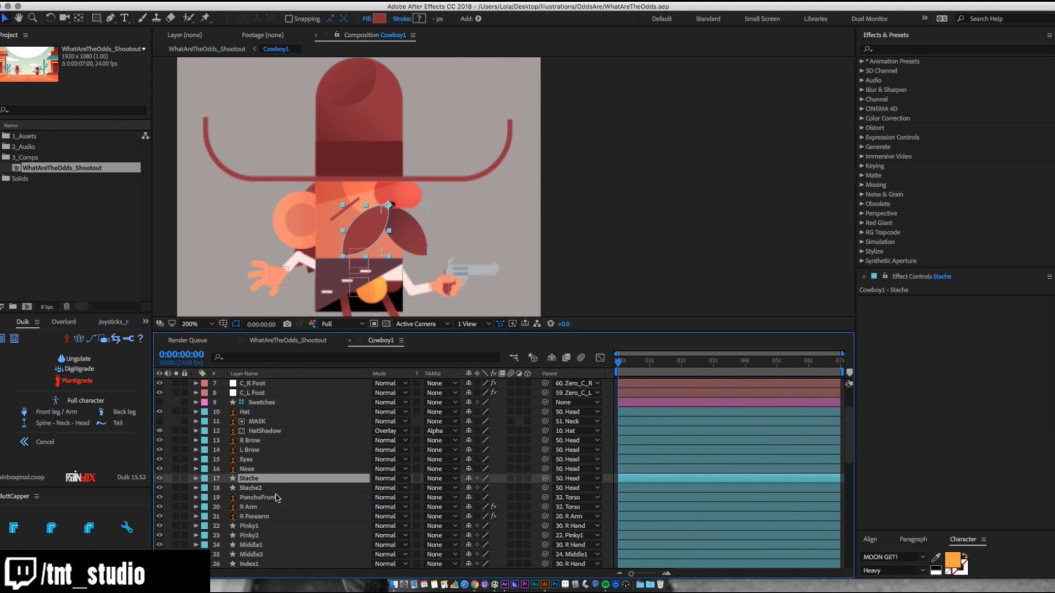
{"action": "scroll", "coordinate": [277, 499], "scroll_direction": "down", "scroll_amount": 2}
{"action": "left_click", "coordinate": [264, 508]}
{"action": "right_click", "coordinate": [170, 508]}
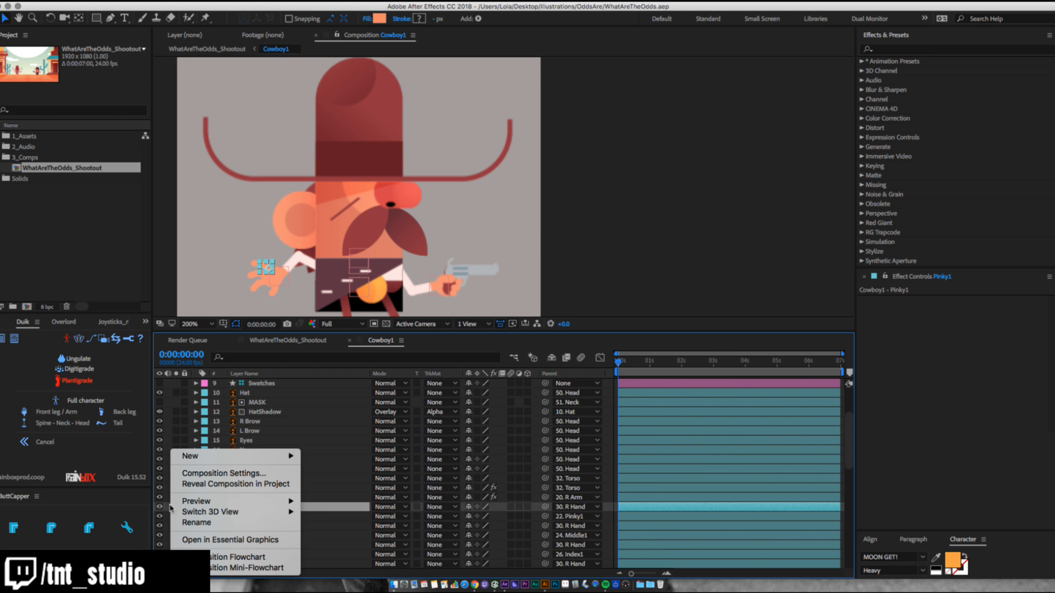
{"action": "mouse_move", "coordinate": [196, 458]}
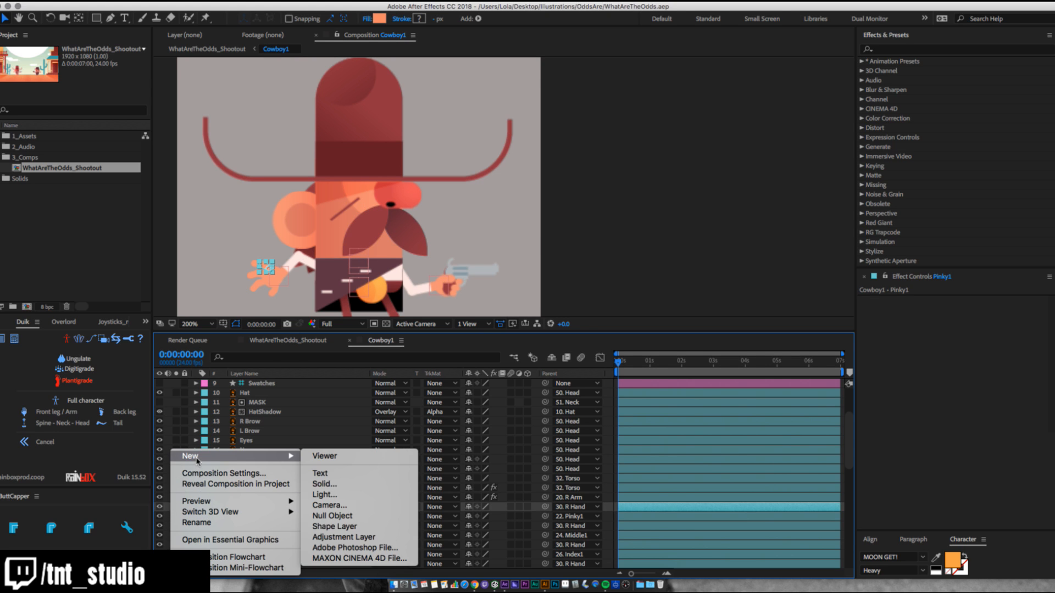
{"action": "left_click", "coordinate": [332, 526]}
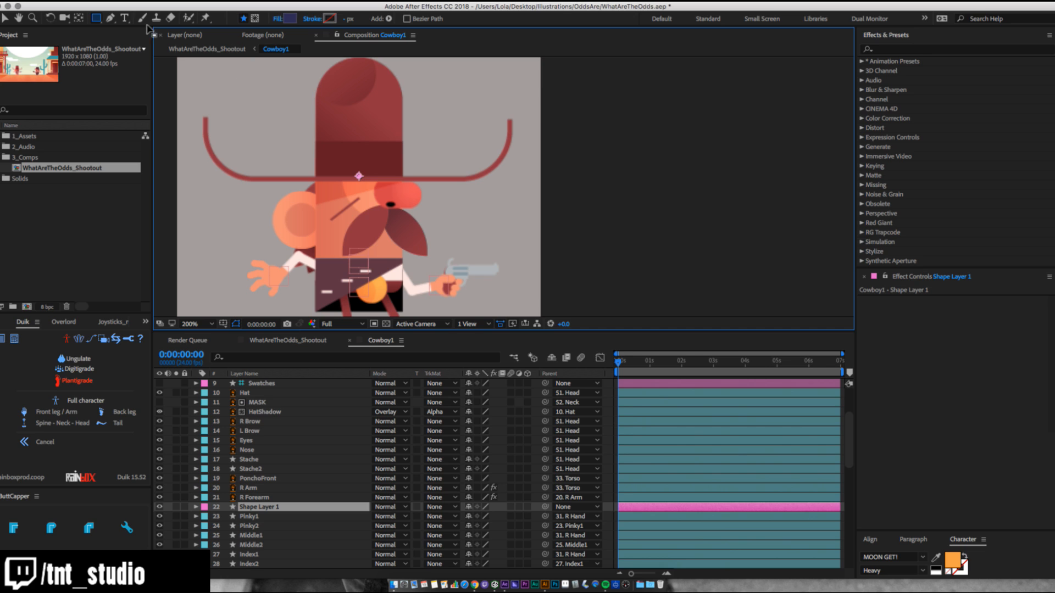
Draw a circle over the cowboy's open hand on the shape layer and centre the layer's anchor point on it.
{"action": "left_click_drag", "start_coordinate": [96, 18], "coordinate": [129, 44]}
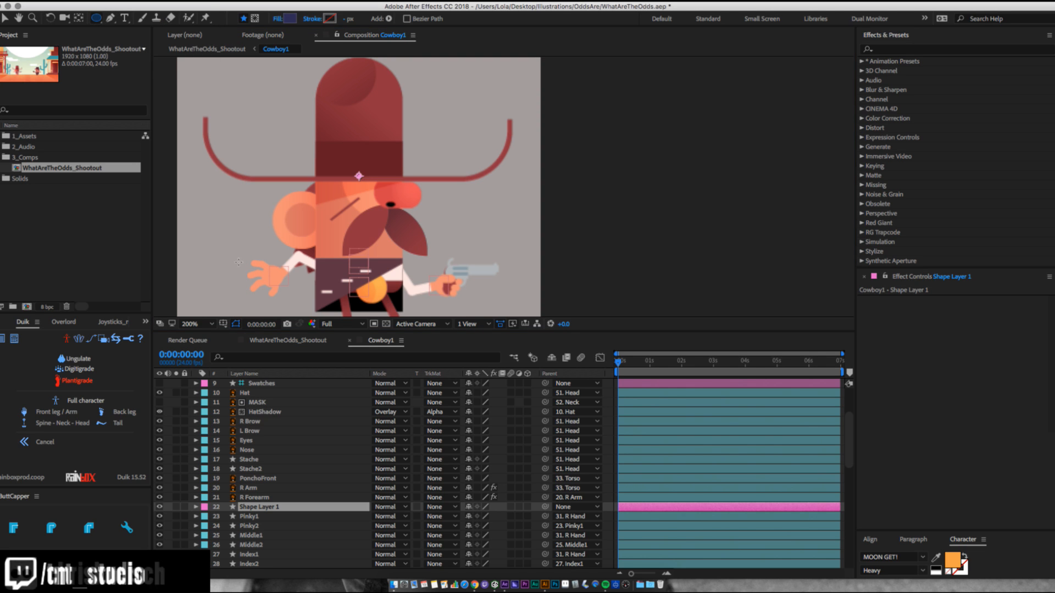
{"action": "left_click_drag", "start_coordinate": [234, 260], "coordinate": [289, 332]}
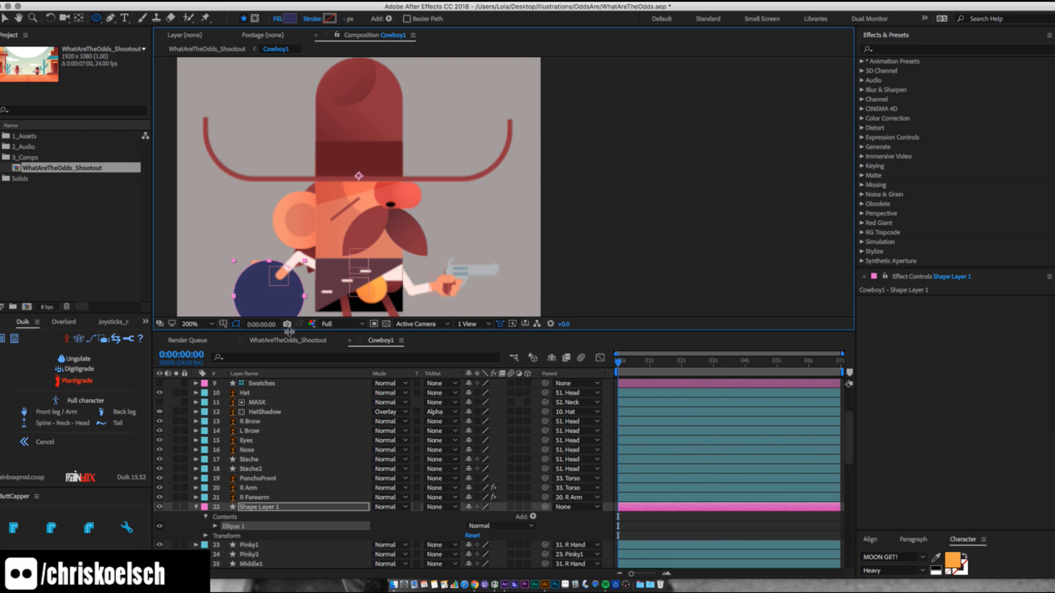
{"action": "key", "text": "v"}
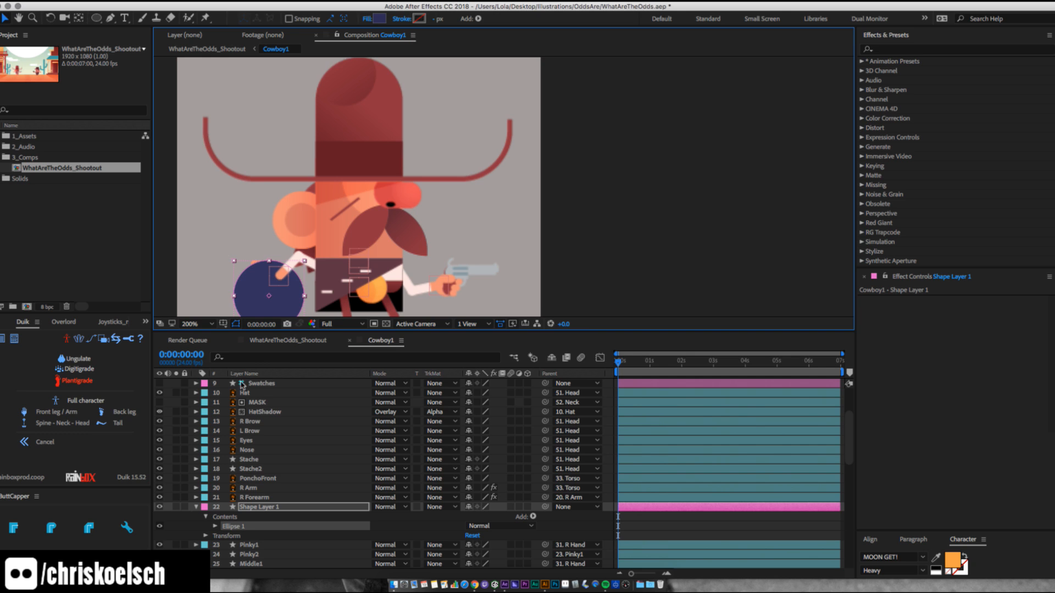
{"action": "left_click", "coordinate": [258, 509]}
{"action": "key", "text": "y"}
{"action": "key", "text": "super+alt+Home"}
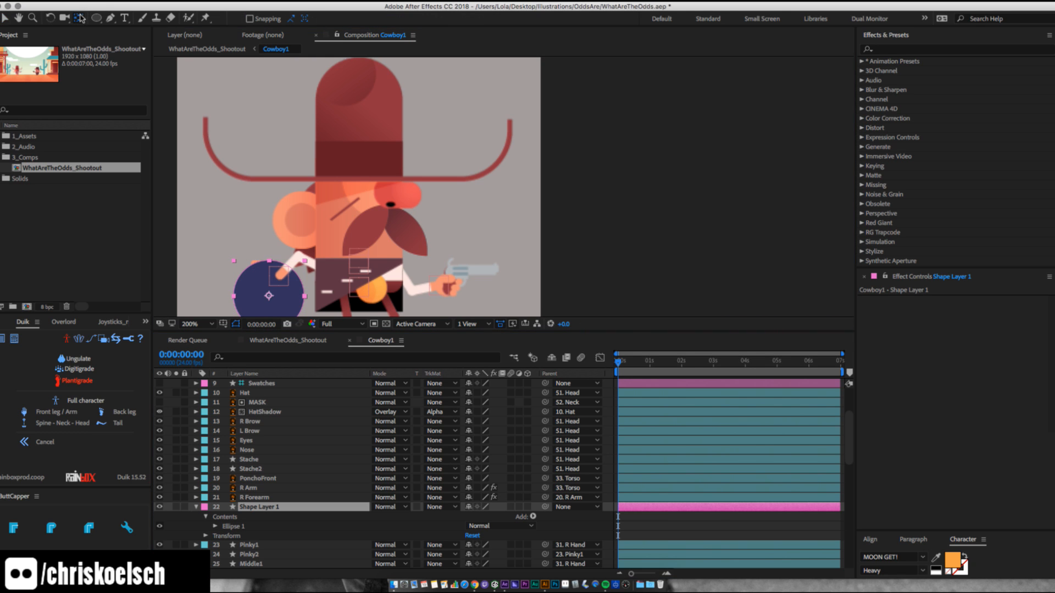
Place the circle layer beneath R Hand in the layer stack and shift the circle slightly so the open hand grips it.
{"action": "scroll", "coordinate": [285, 517], "scroll_direction": "down", "scroll_amount": 5}
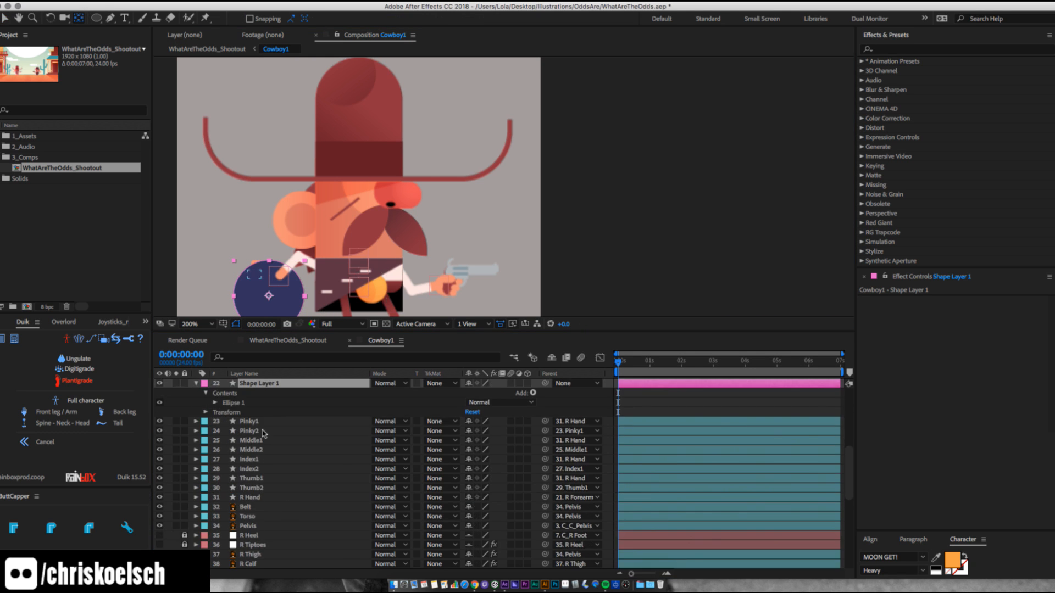
{"action": "left_click", "coordinate": [263, 384]}
{"action": "left_click_drag", "start_coordinate": [262, 384], "coordinate": [265, 503]}
{"action": "key", "text": "v"}
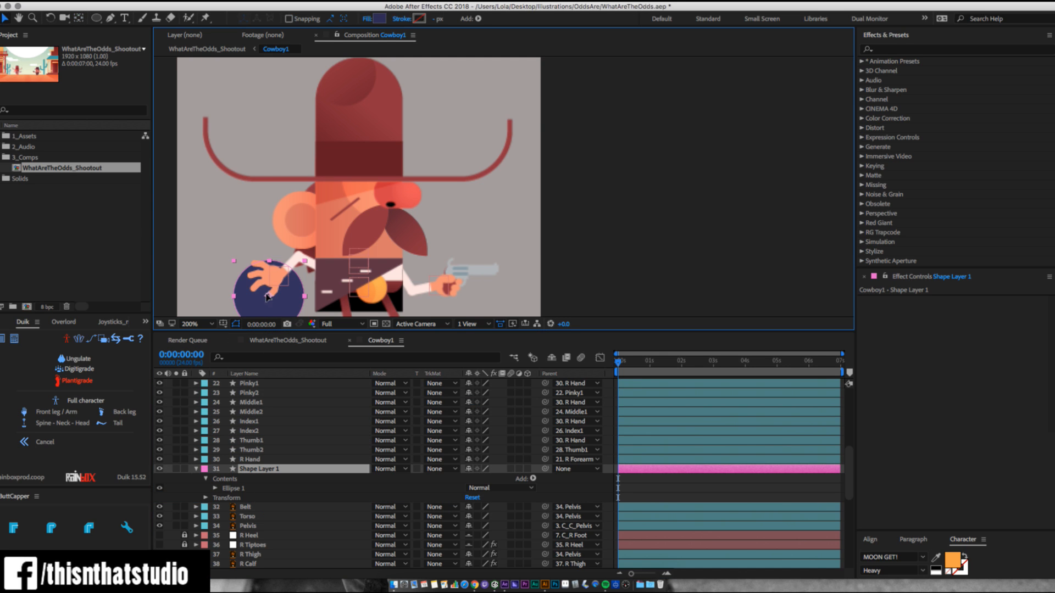
{"action": "left_click_drag", "start_coordinate": [283, 306], "coordinate": [270, 299]}
{"action": "key", "text": "z"}
{"action": "left_click", "coordinate": [357, 288], "text": "alt"}
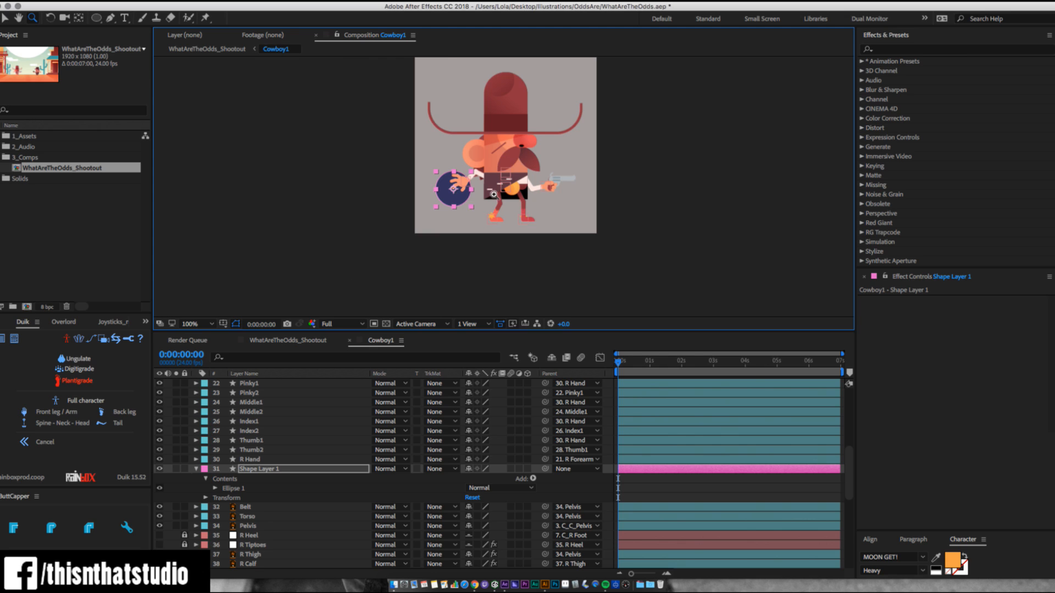
{"action": "left_click", "coordinate": [493, 195]}
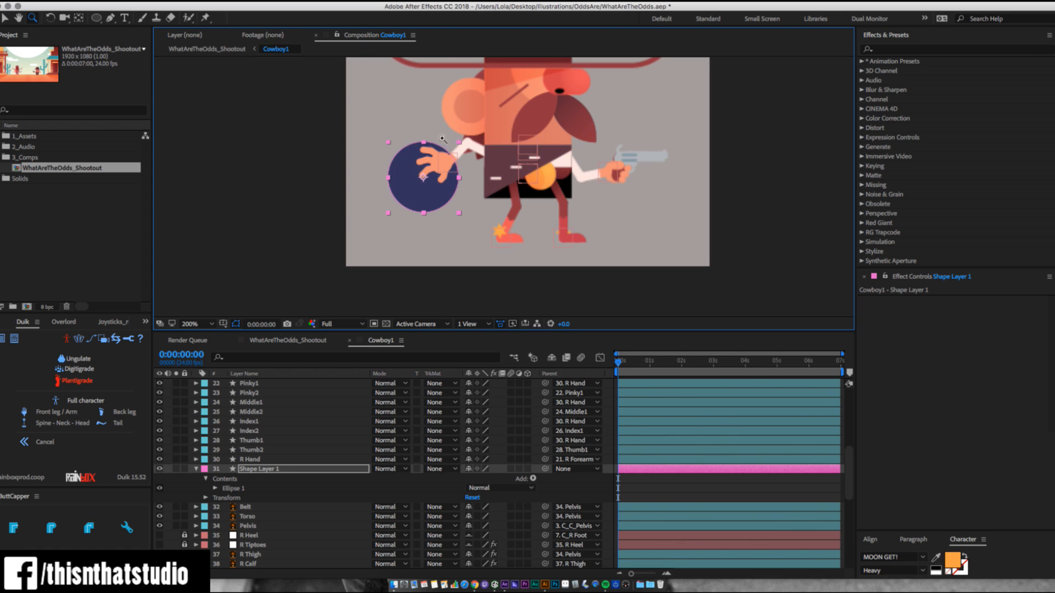
Rename the circle layer as Ball and parent it to the C_R Hand controller.
{"action": "key", "text": "v"}
{"action": "left_click", "coordinate": [268, 468]}
{"action": "key", "text": "Return"}
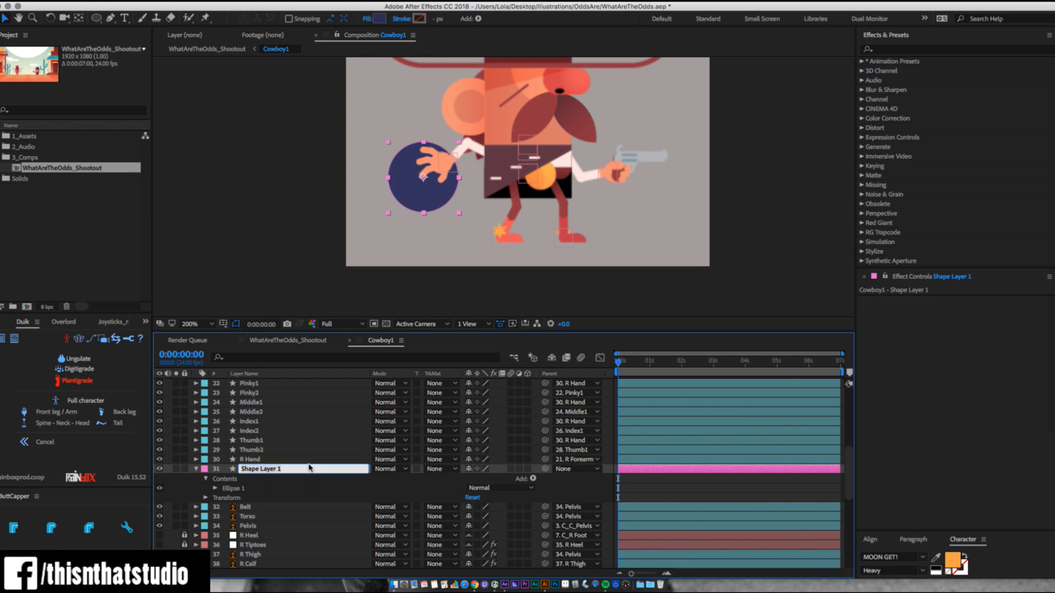
{"action": "type", "text": "Ball"}
{"action": "key", "text": "Return"}
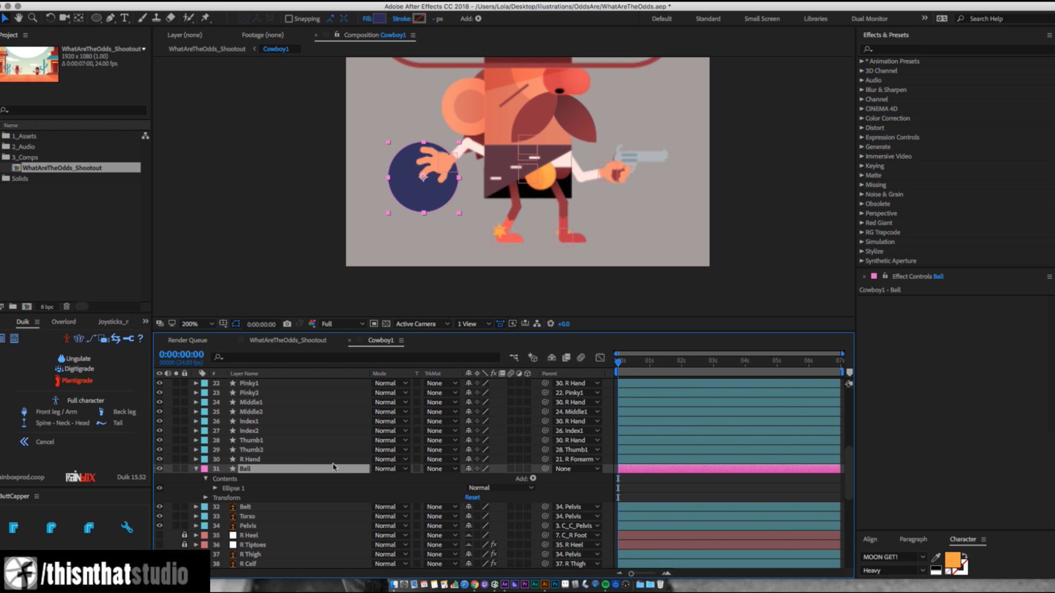
{"action": "left_click_drag", "start_coordinate": [546, 470], "coordinate": [275, 423]}
{"action": "left_click", "coordinate": [352, 128]}
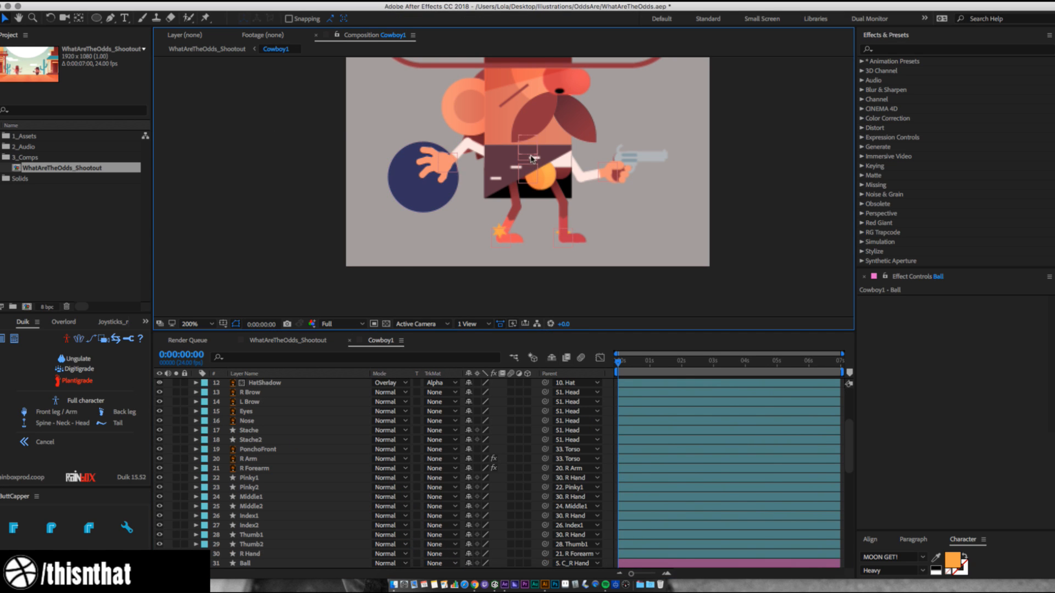
Move the C_R Hand controller slightly up and enable the Clockwise option of its IK R Forearm effect.
{"action": "left_click", "coordinate": [450, 168]}
{"action": "mouse_move", "coordinate": [447, 151]}
{"action": "left_mouse_down"}
{"action": "mouse_move", "coordinate": [440, 160]}
{"action": "mouse_move", "coordinate": [460, 180]}
{"action": "mouse_move", "coordinate": [462, 96]}
{"action": "mouse_move", "coordinate": [440, 159]}
{"action": "mouse_move", "coordinate": [443, 147]}
{"action": "left_mouse_up"}
{"action": "left_click", "coordinate": [970, 309]}
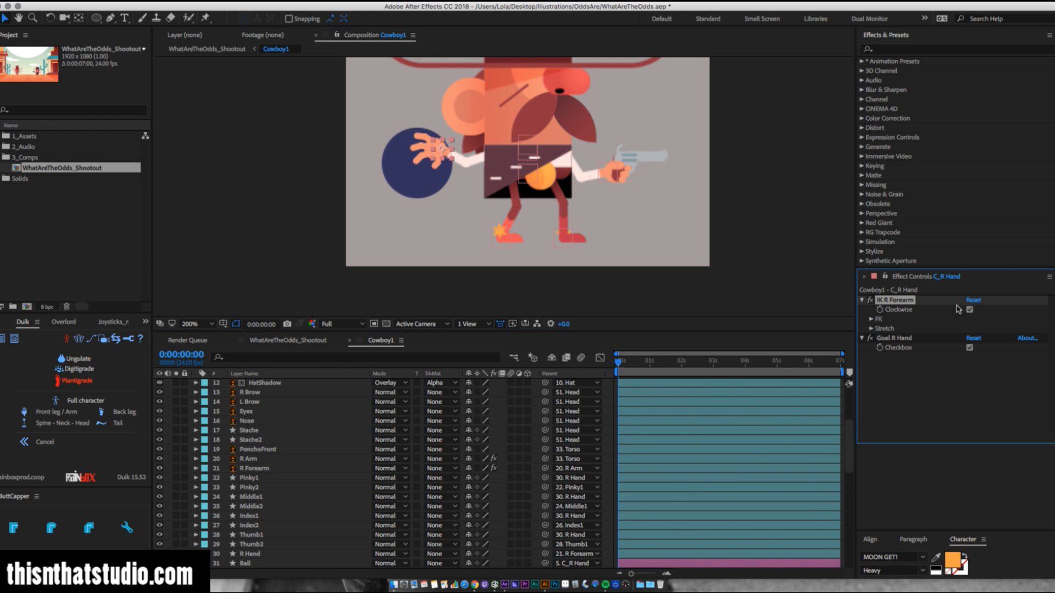
Test-rotate the C_R Hand controller to check how the ball follows, and undo the rotation.
{"action": "key", "text": "w"}
{"action": "left_click_drag", "start_coordinate": [446, 144], "coordinate": [459, 124]}
{"action": "key", "text": "super+z"}
{"action": "key", "text": "v"}
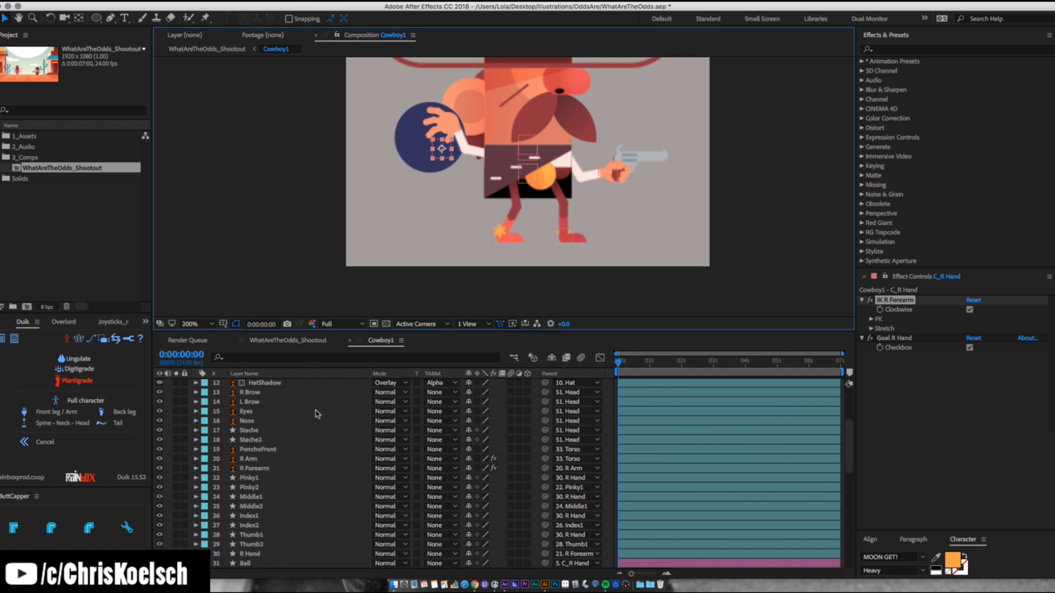
{"action": "key", "text": "super+z"}
Move the C_R Hand controller slightly up towards the ear and duplicate the Ball layer.
{"action": "scroll", "coordinate": [309, 437], "scroll_direction": "down", "scroll_amount": 5}
{"action": "scroll", "coordinate": [310, 436], "scroll_direction": "down", "scroll_amount": 6}
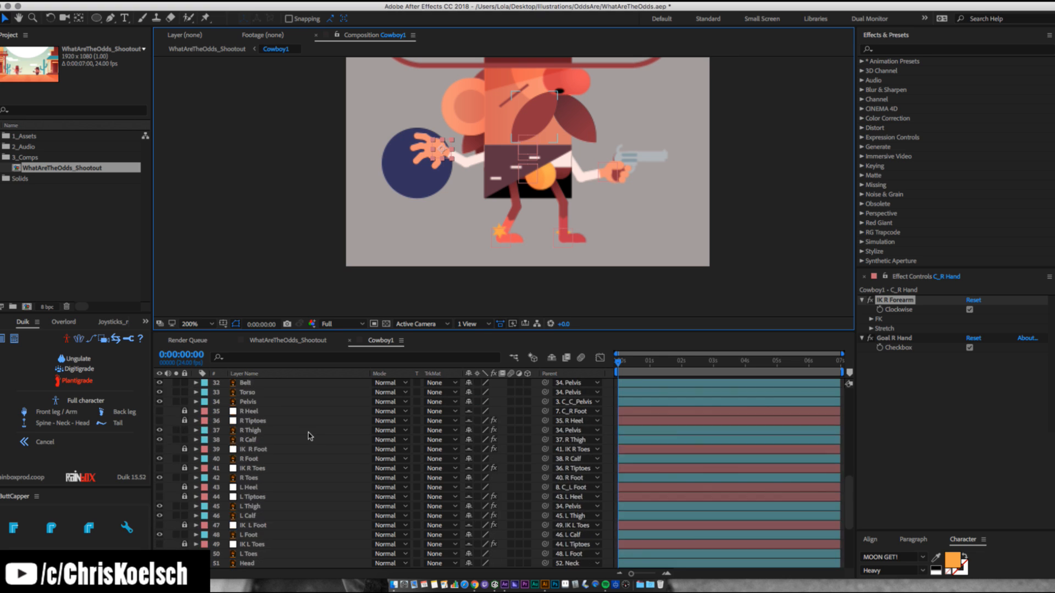
{"action": "scroll", "coordinate": [309, 437], "scroll_direction": "up", "scroll_amount": 11}
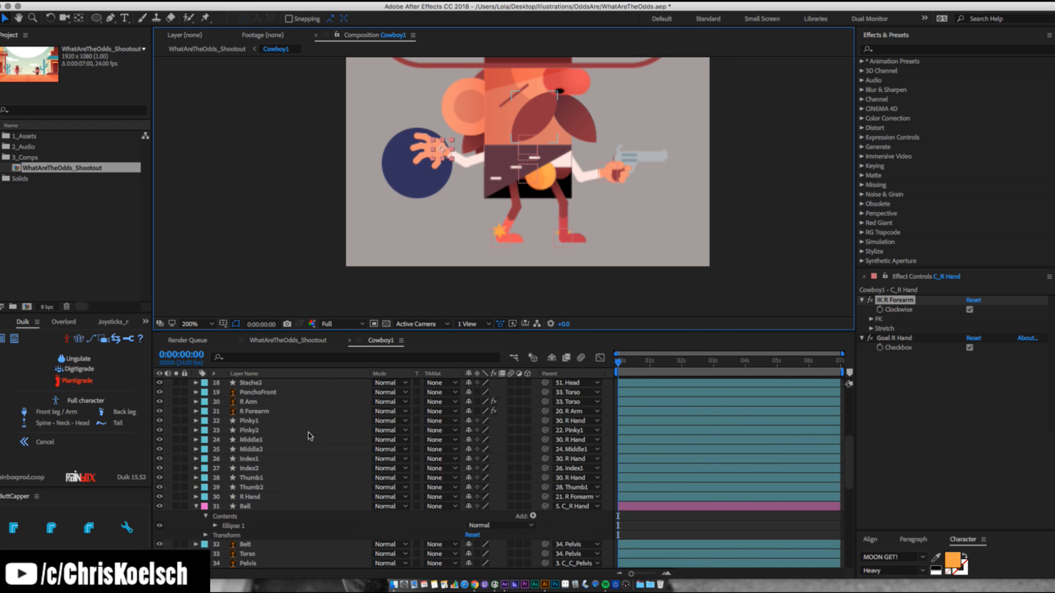
{"action": "scroll", "coordinate": [289, 478], "scroll_direction": "down", "scroll_amount": 4}
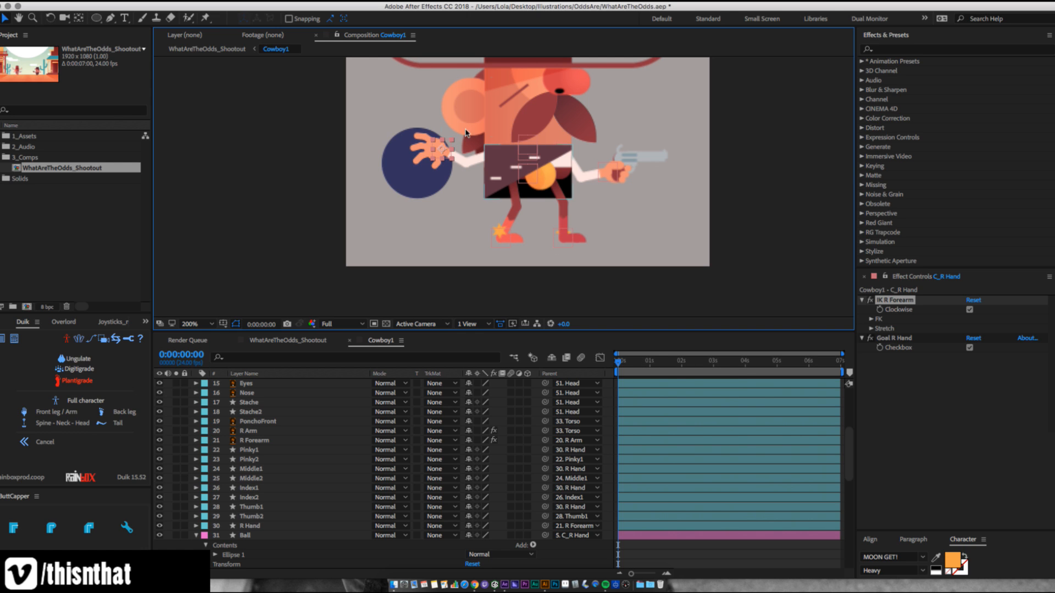
{"action": "left_click_drag", "start_coordinate": [444, 147], "coordinate": [457, 138]}
{"action": "scroll", "coordinate": [282, 478], "scroll_direction": "down", "scroll_amount": 1}
{"action": "left_click", "coordinate": [263, 517]}
{"action": "key", "text": "super+d"}
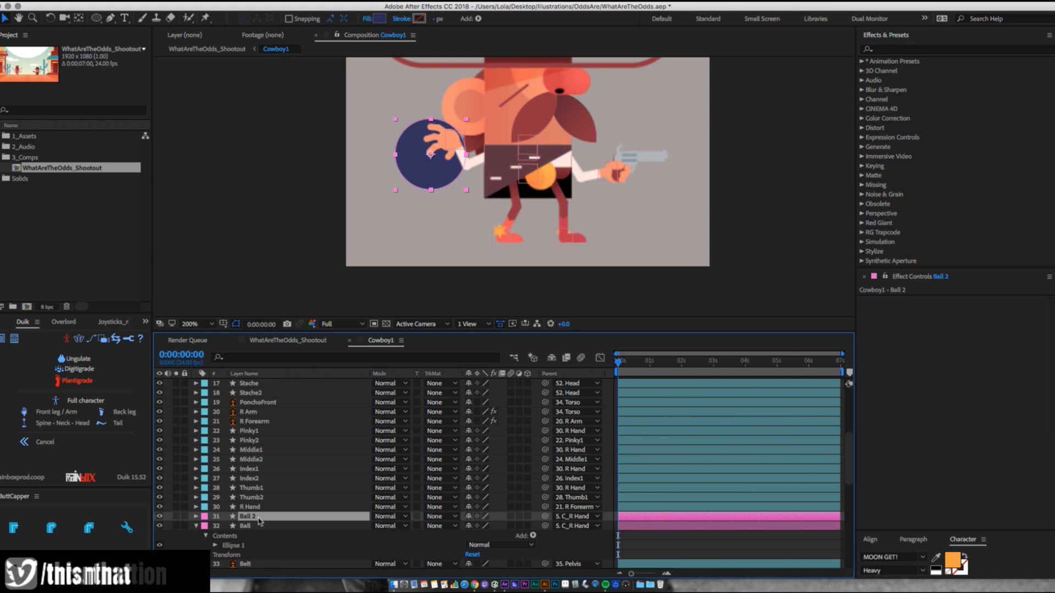
Trim Ball 2 to start at 0:00:01:04 and trim Ball to end one frame earlier, at 0:00:01:03.
{"action": "left_click", "coordinate": [655, 362]}
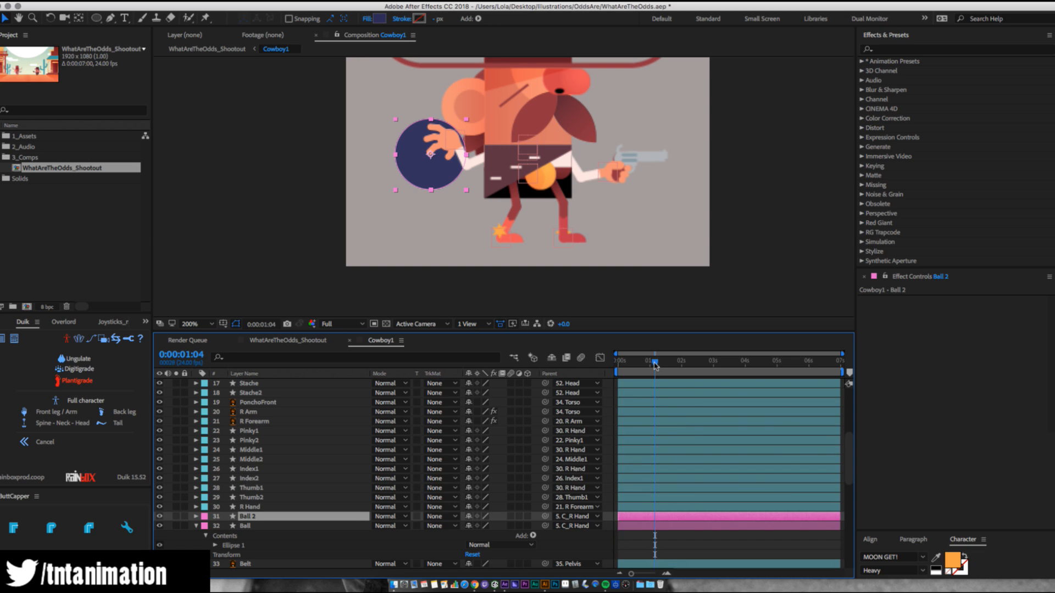
{"action": "key", "text": "alt+bracketleft"}
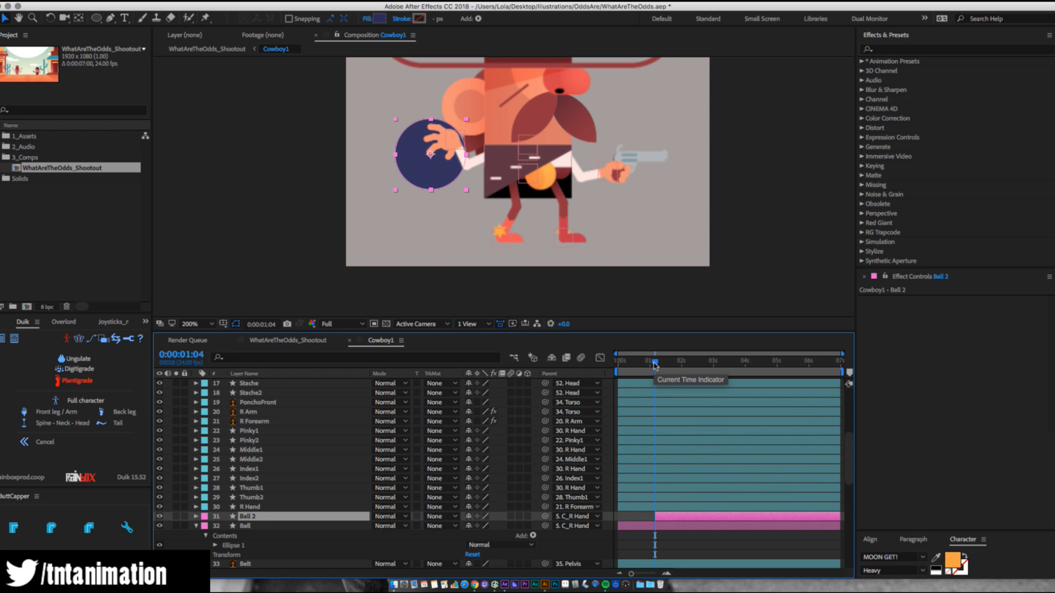
{"action": "left_click", "coordinate": [634, 527]}
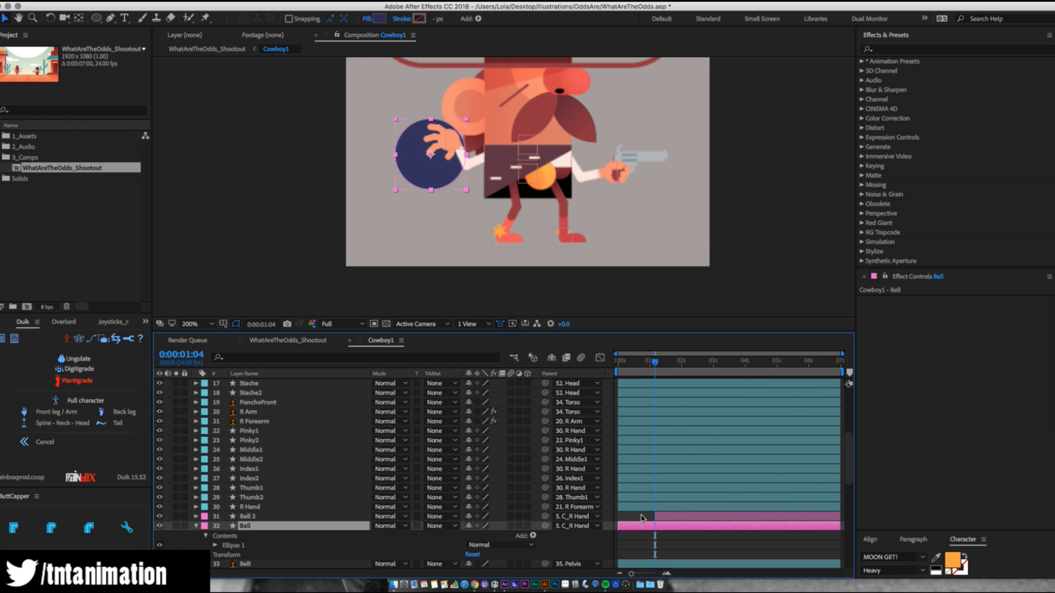
{"action": "key", "text": "Page_Up"}
{"action": "key", "text": "alt+bracketright"}
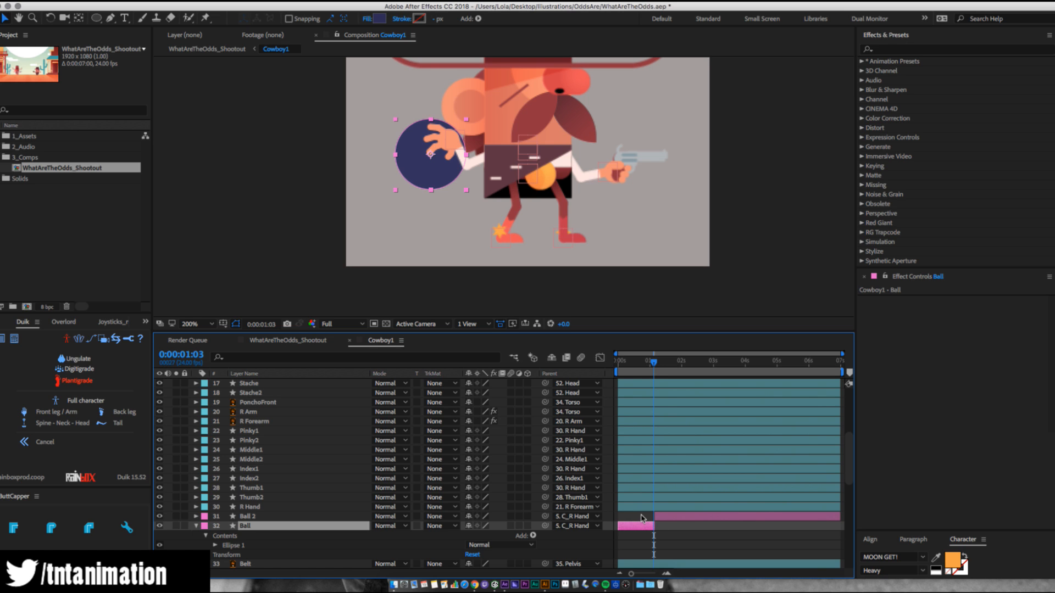
Set Position and Rotation keyframes on the C_R Hand controller at 0:00:01:03.
{"action": "scroll", "coordinate": [300, 407], "scroll_direction": "up", "scroll_amount": 1}
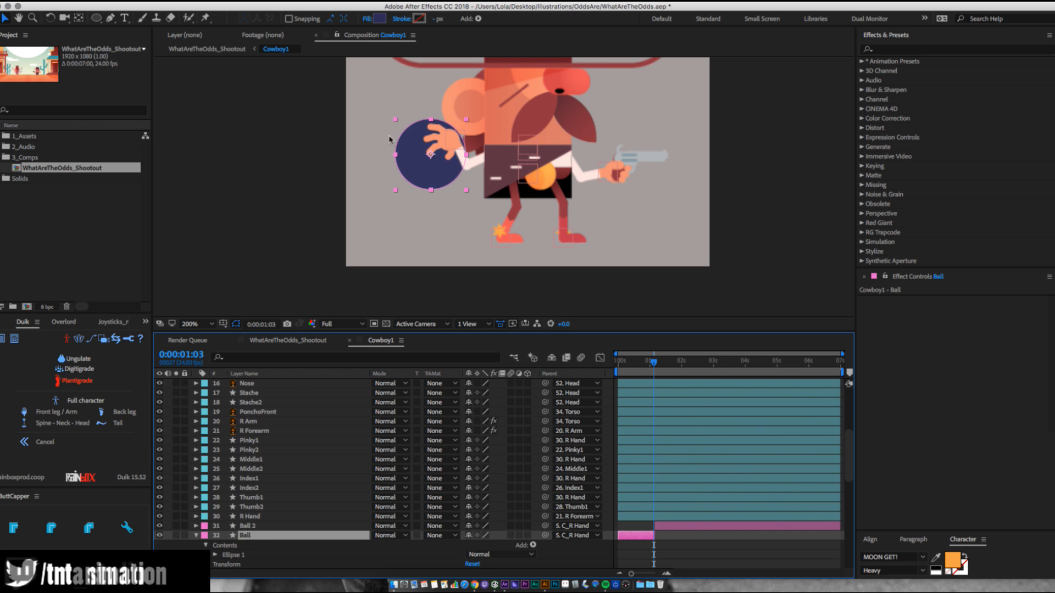
{"action": "left_click", "coordinate": [456, 140]}
{"action": "scroll", "coordinate": [330, 472], "scroll_direction": "up", "scroll_amount": 5}
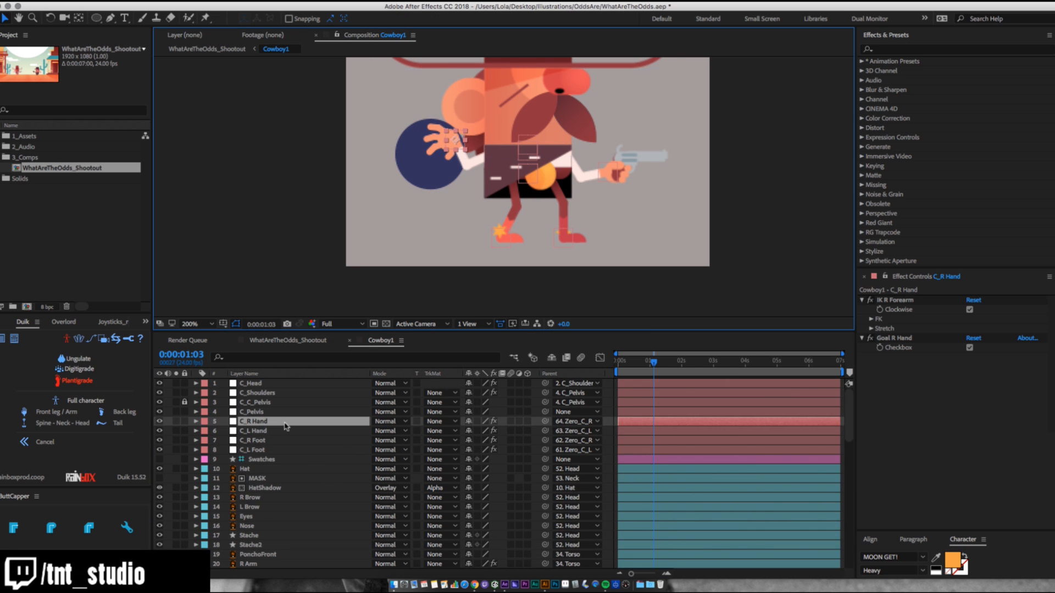
{"action": "key", "text": "r"}
{"action": "left_click", "coordinate": [225, 432]}
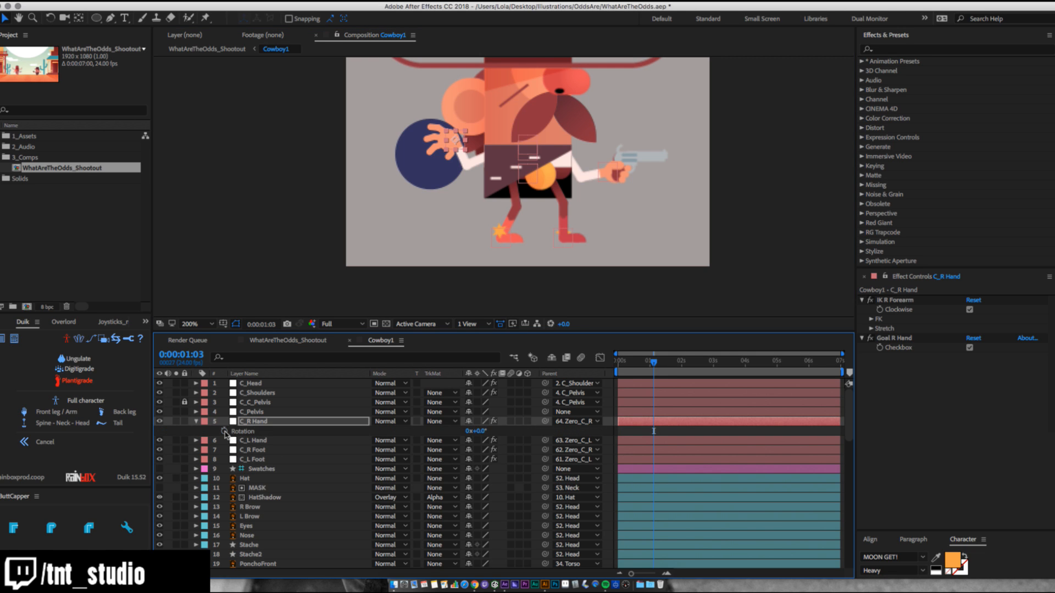
{"action": "key", "text": "alt+shift+p"}
At 0:00:00:00, move the C_R Hand controller down to about 10.5, 29.2 and bend its motion path into a curve.
{"action": "key", "text": "Home"}
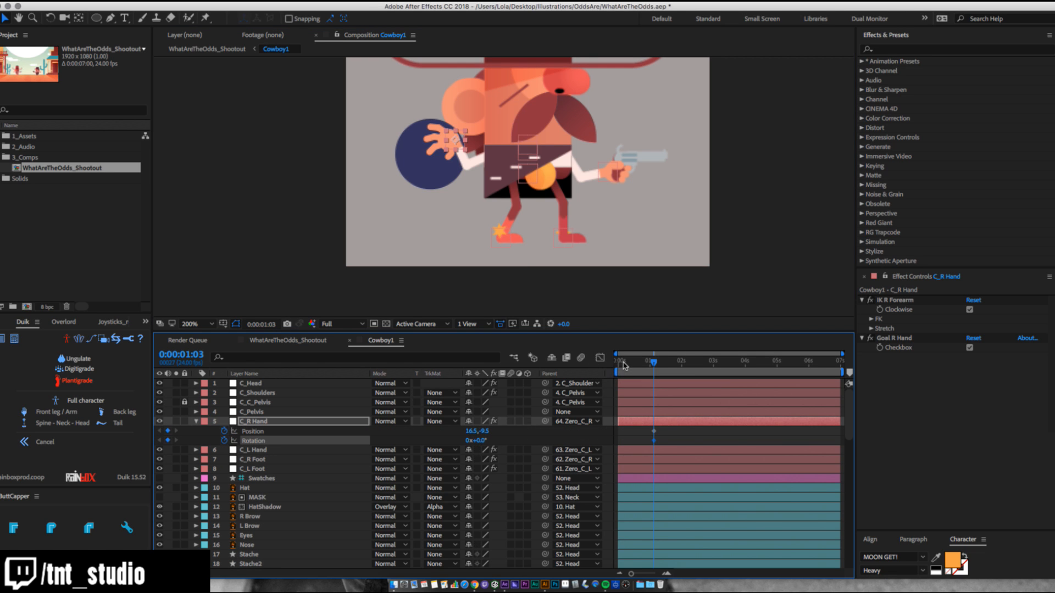
{"action": "scroll", "coordinate": [445, 148], "scroll_direction": "up", "scroll_amount": 2}
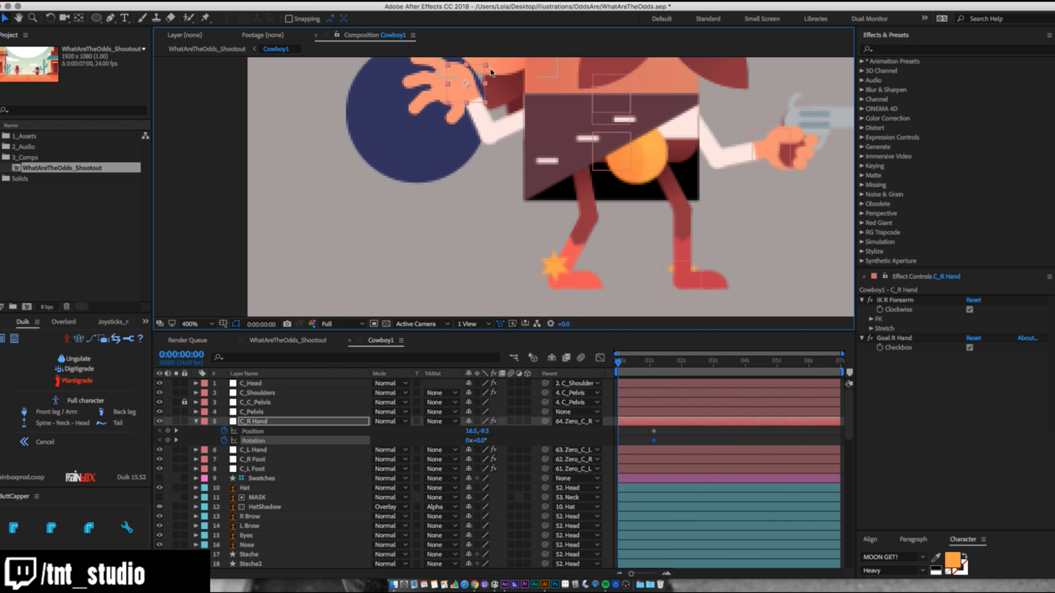
{"action": "left_click_drag", "start_coordinate": [464, 89], "coordinate": [453, 172]}
{"action": "key", "text": "g"}
{"action": "left_click_drag", "start_coordinate": [452, 171], "coordinate": [434, 128]}
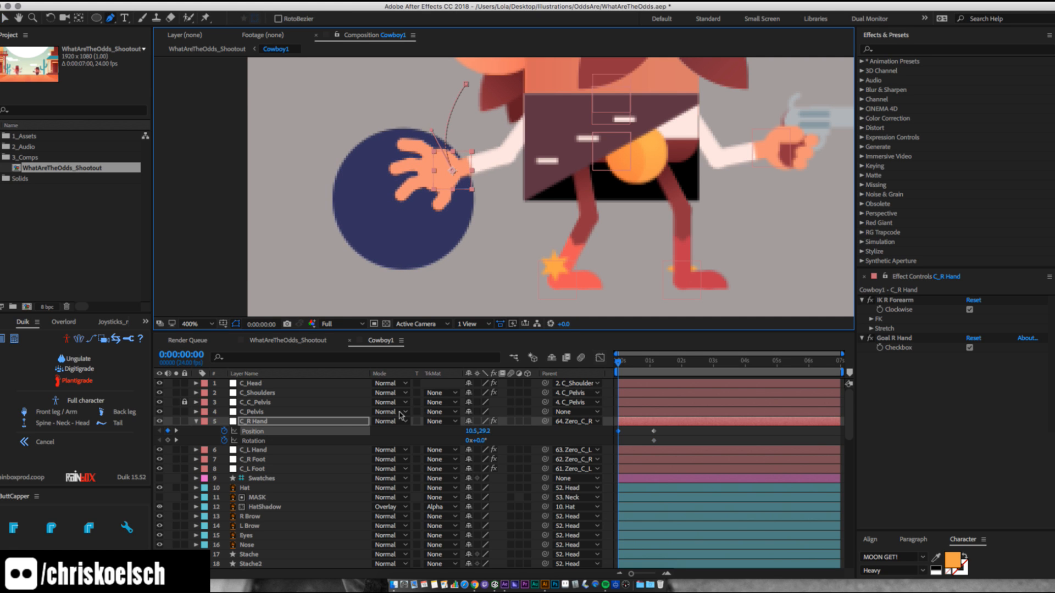
Rotate the C_R Hand controller to about -61.6° at 0:00:00:00 so the hand points down.
{"action": "key", "text": "w"}
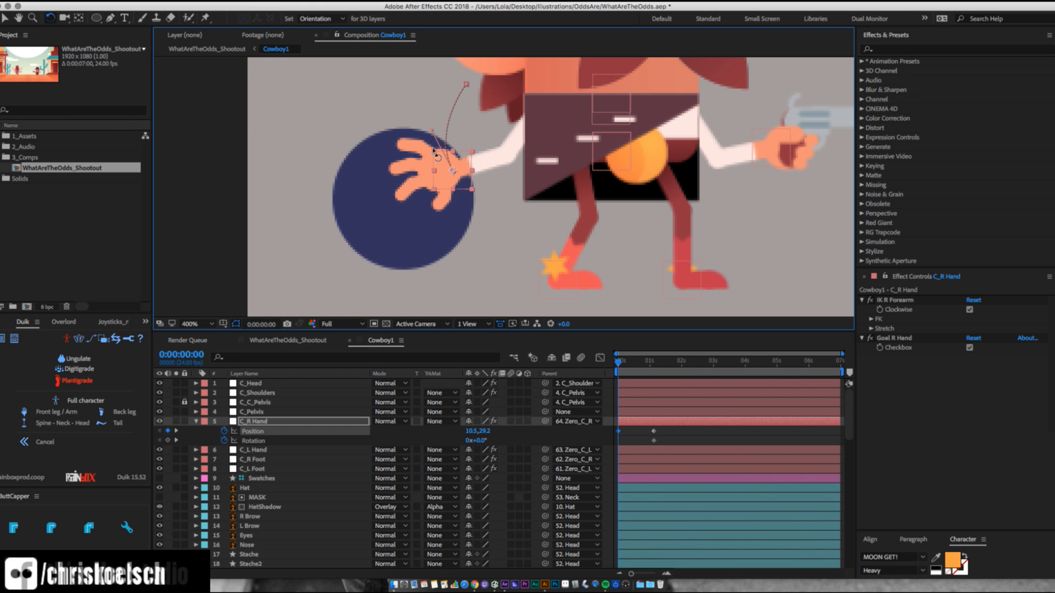
{"action": "left_click_drag", "start_coordinate": [440, 135], "coordinate": [439, 172]}
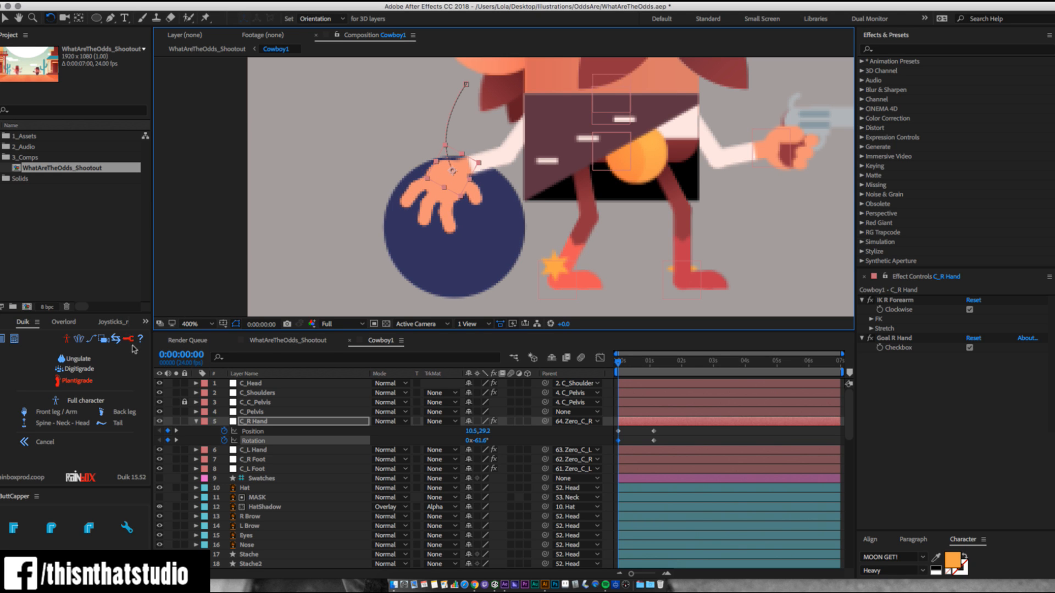
At 0:00:01:04, set Ball 2's parent to None and add a Position keyframe to it.
{"action": "left_click_drag", "start_coordinate": [621, 362], "coordinate": [655, 366]}
{"action": "scroll", "coordinate": [667, 417], "scroll_direction": "down", "scroll_amount": 10}
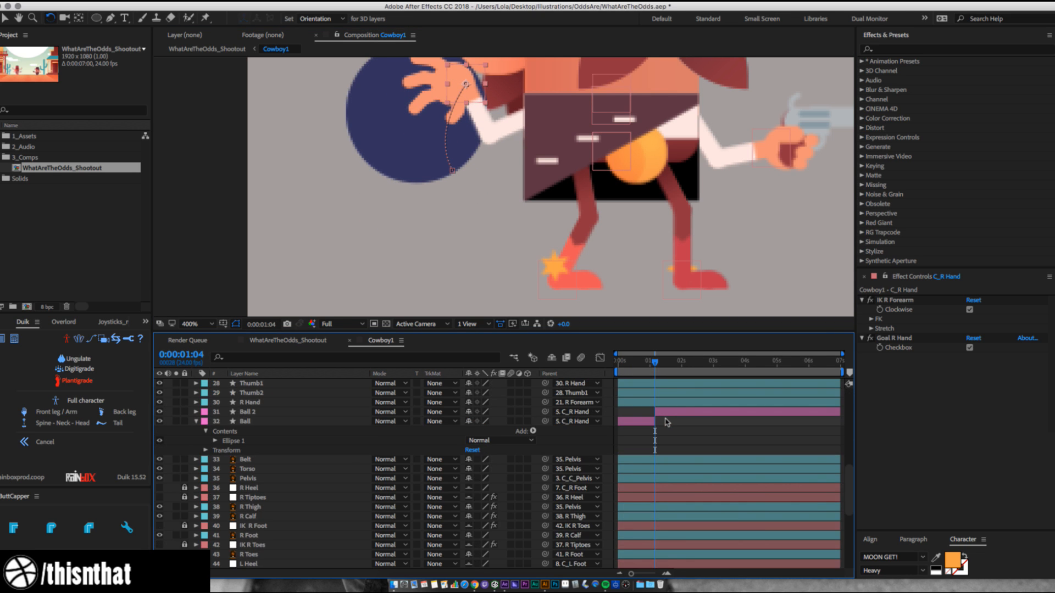
{"action": "left_click", "coordinate": [652, 410]}
{"action": "left_click", "coordinate": [665, 403]}
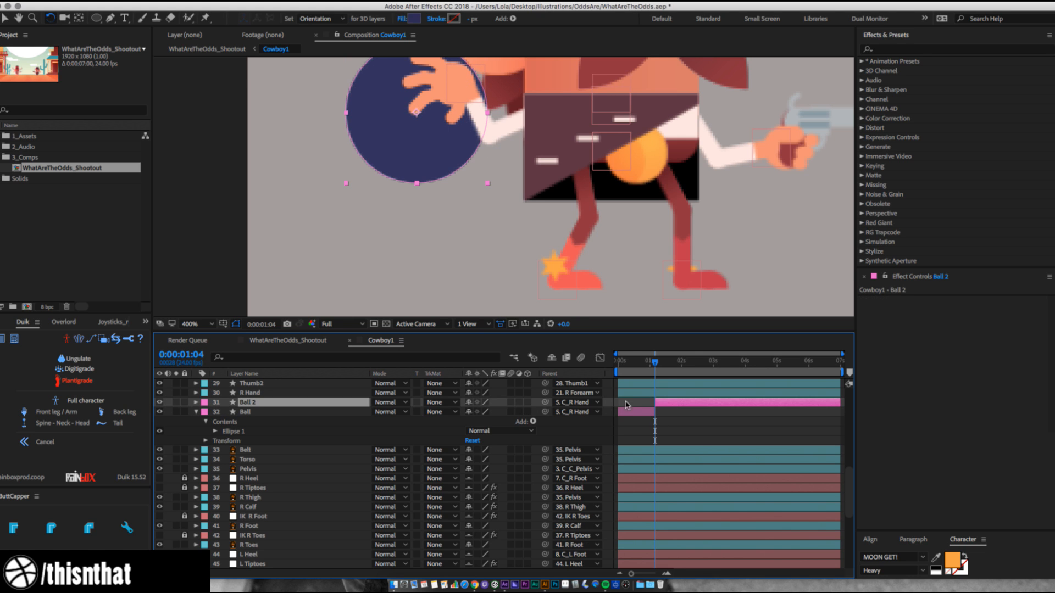
{"action": "left_click", "coordinate": [570, 404]}
{"action": "left_click", "coordinate": [569, 414]}
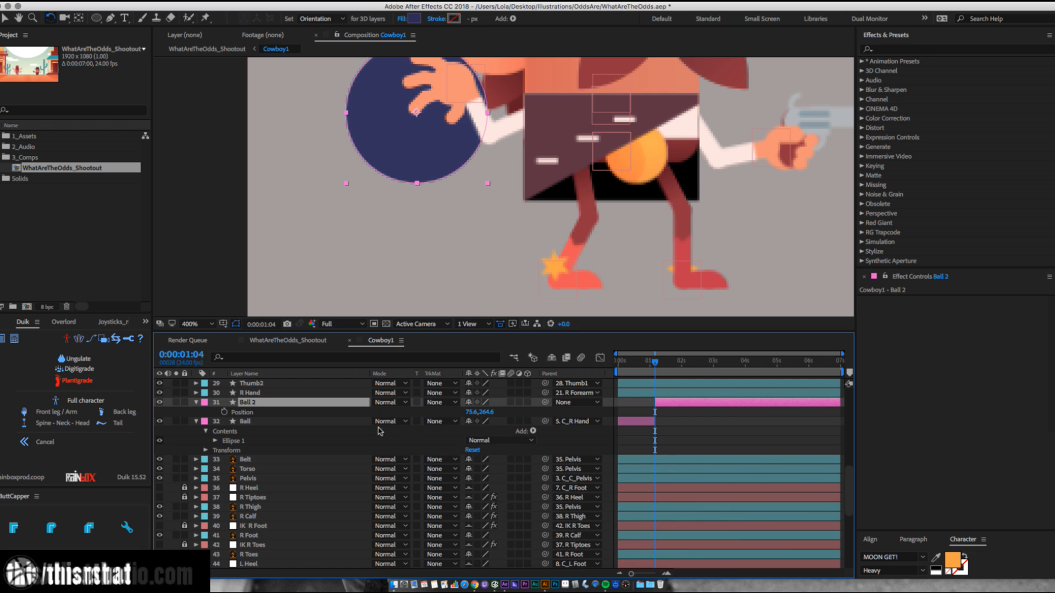
{"action": "key", "text": "alt+shift+p"}
At 0:00:02:07, move Ball 2 past the gun and out of the frame, to about 346.6, 207.6.
{"action": "left_click_drag", "start_coordinate": [683, 363], "coordinate": [691, 363]}
{"action": "left_click", "coordinate": [618, 130], "text": "alt"}
{"action": "key", "text": "v"}
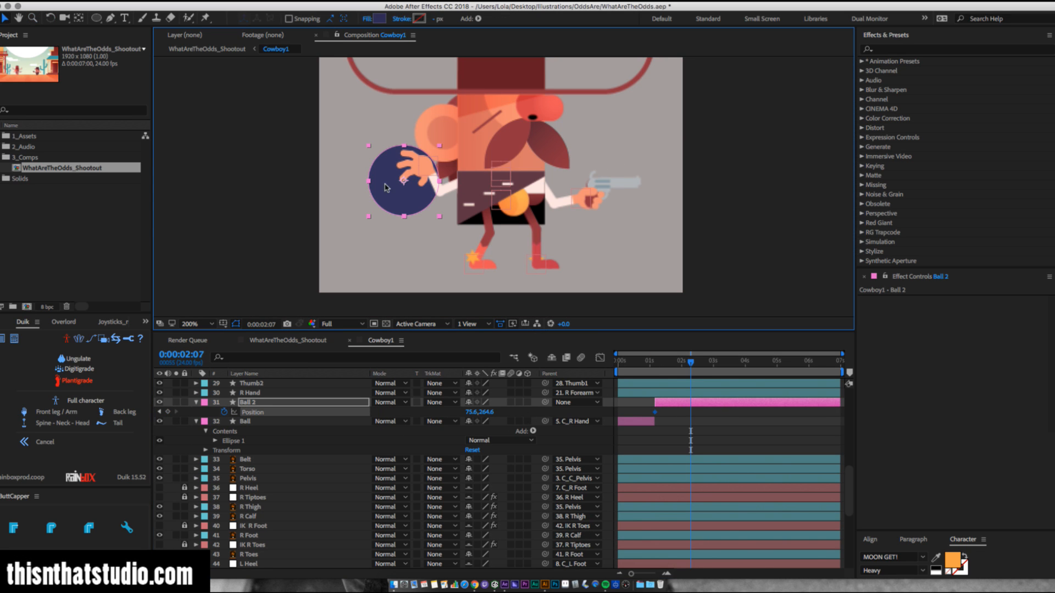
{"action": "left_click_drag", "start_coordinate": [391, 184], "coordinate": [699, 114]}
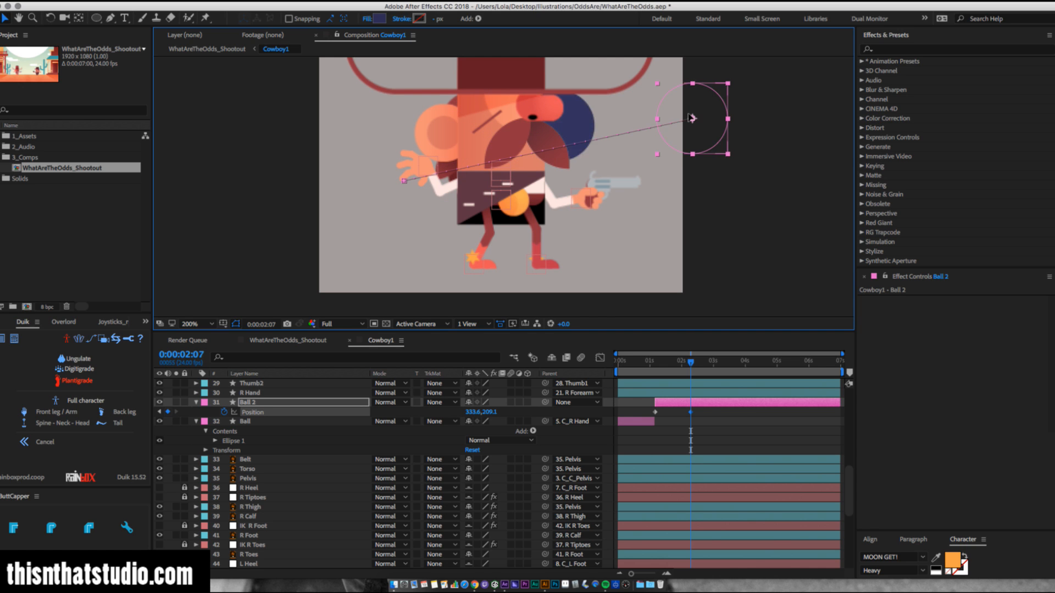
Preview the ball throw from the start of the Cowboy1 composition.
{"action": "key", "text": "Home"}
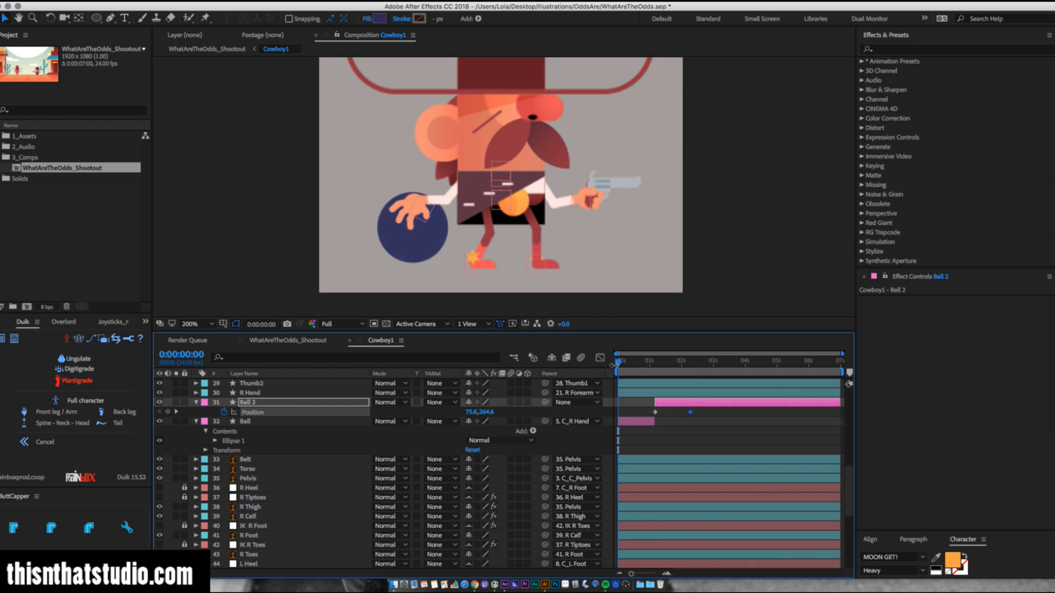
{"action": "key", "text": "space"}
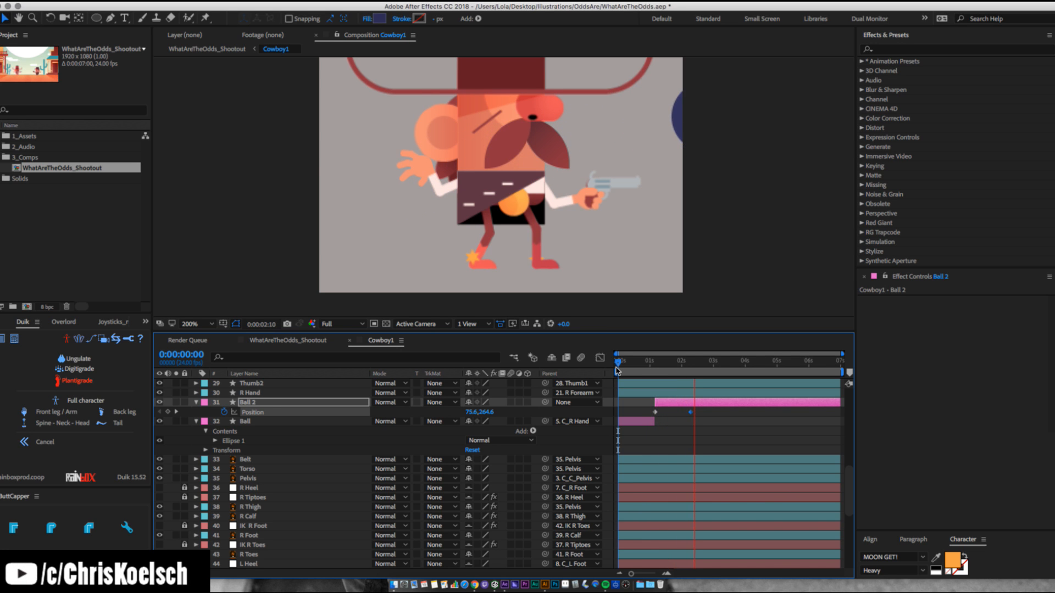
{"action": "key", "text": "space"}
{"action": "key", "text": "space"}
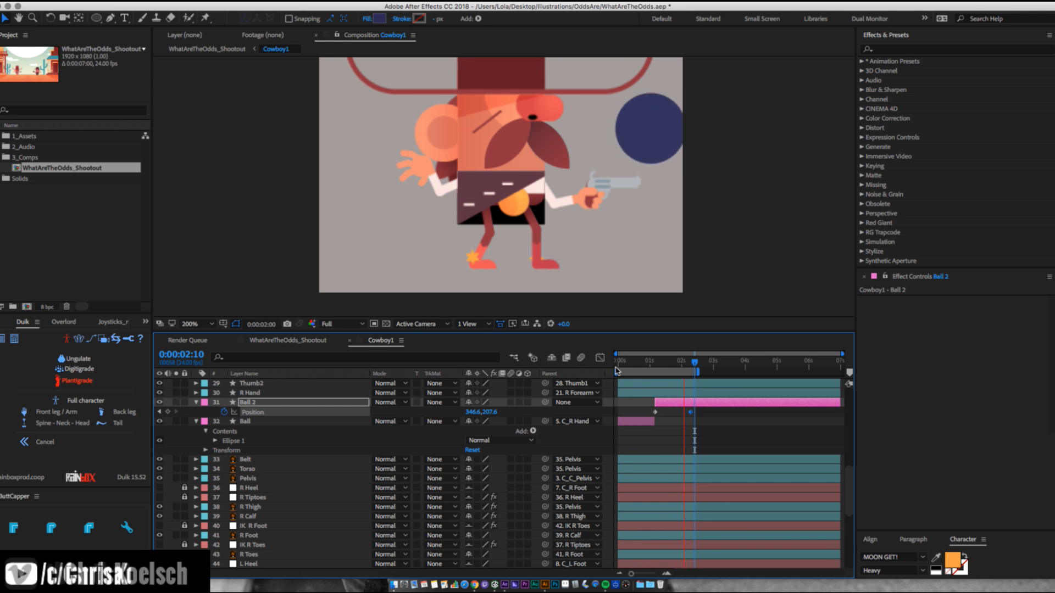
{"action": "key", "text": "space"}
Delete the Ball 2 and Ball layers.
{"action": "left_click", "coordinate": [677, 403]}
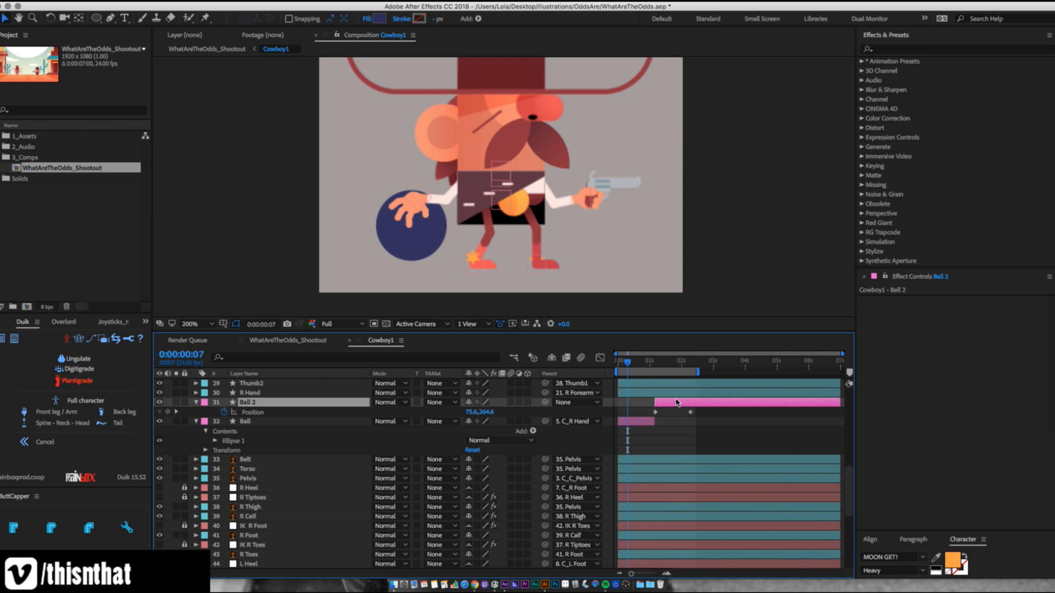
{"action": "key", "text": "Delete"}
{"action": "left_click", "coordinate": [633, 404]}
{"action": "key", "text": "Delete"}
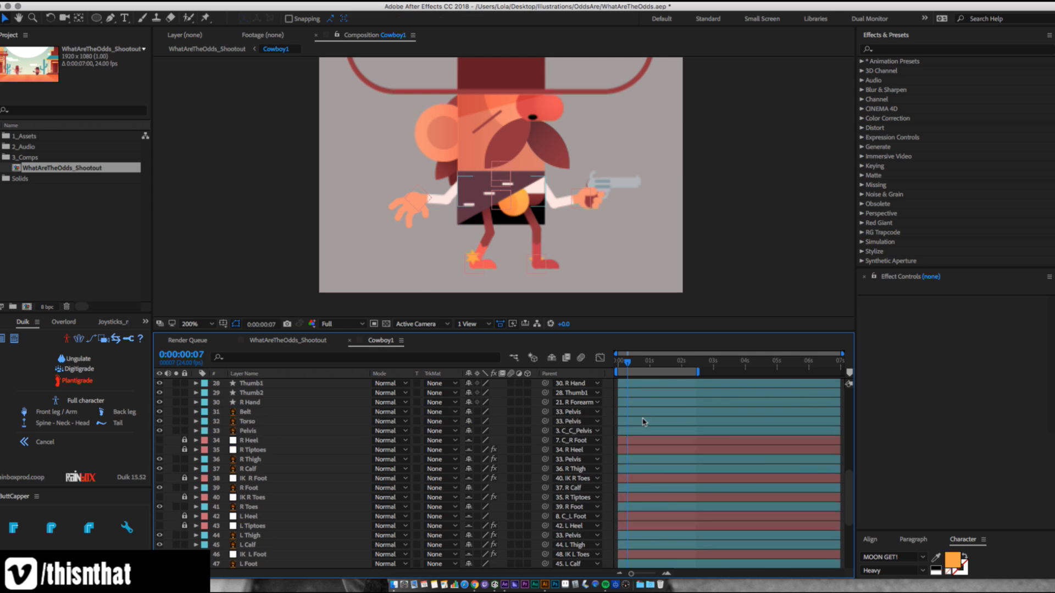
Delete the C_R Hand controller's Position and Rotation keyframes at 0:00:01:03.
{"action": "scroll", "coordinate": [644, 422], "scroll_direction": "up", "scroll_amount": 10}
{"action": "left_click_drag", "start_coordinate": [658, 427], "coordinate": [648, 444]}
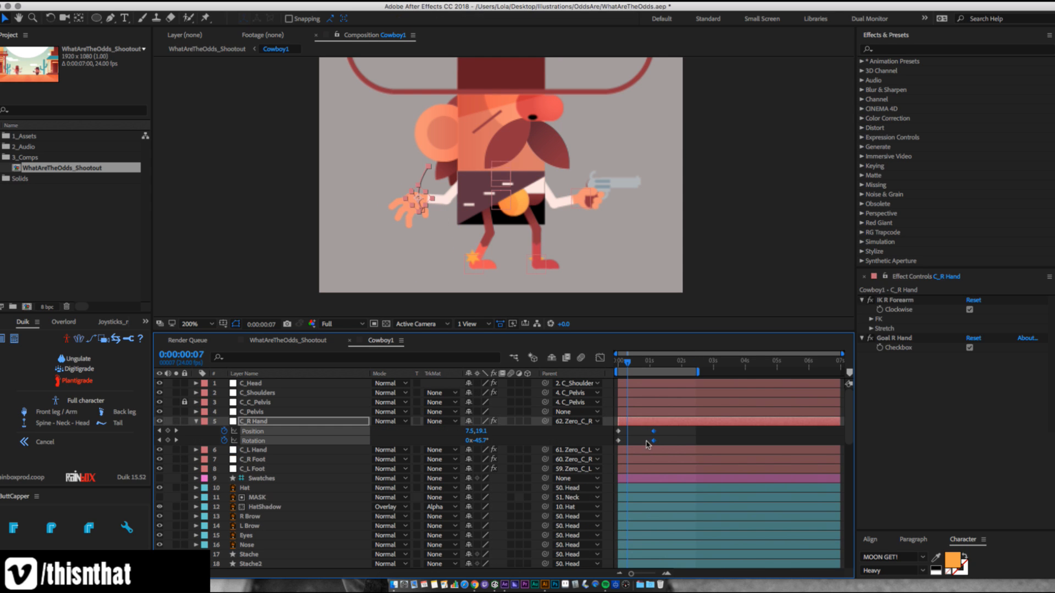
{"action": "key", "text": "Delete"}
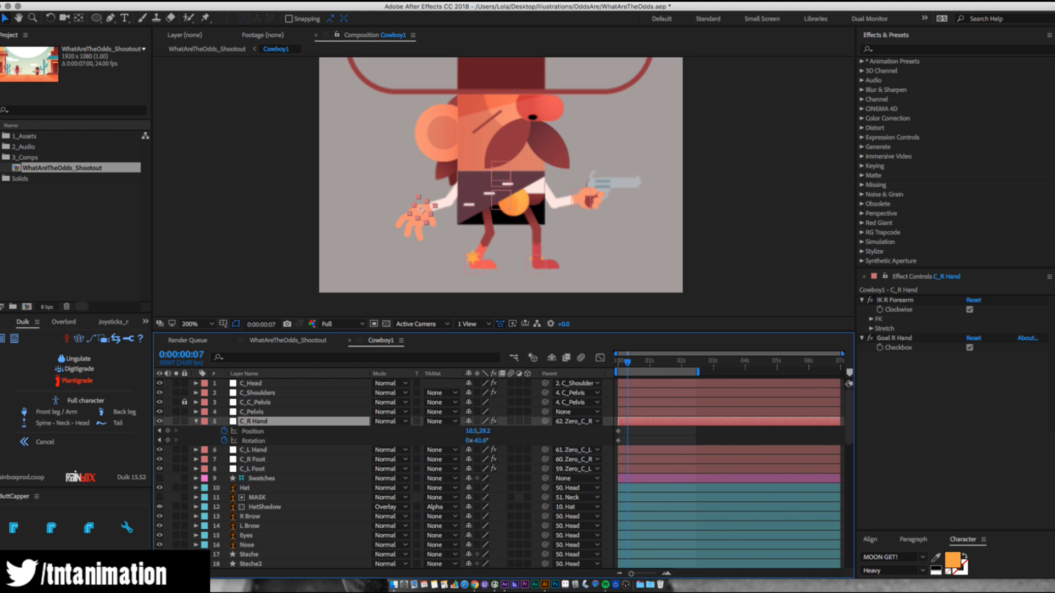
Zoom the timeline to about the first two and a half seconds, return to 0:00:00:00 and fit the composition in the viewer.
{"action": "key", "text": "super+Tab"}
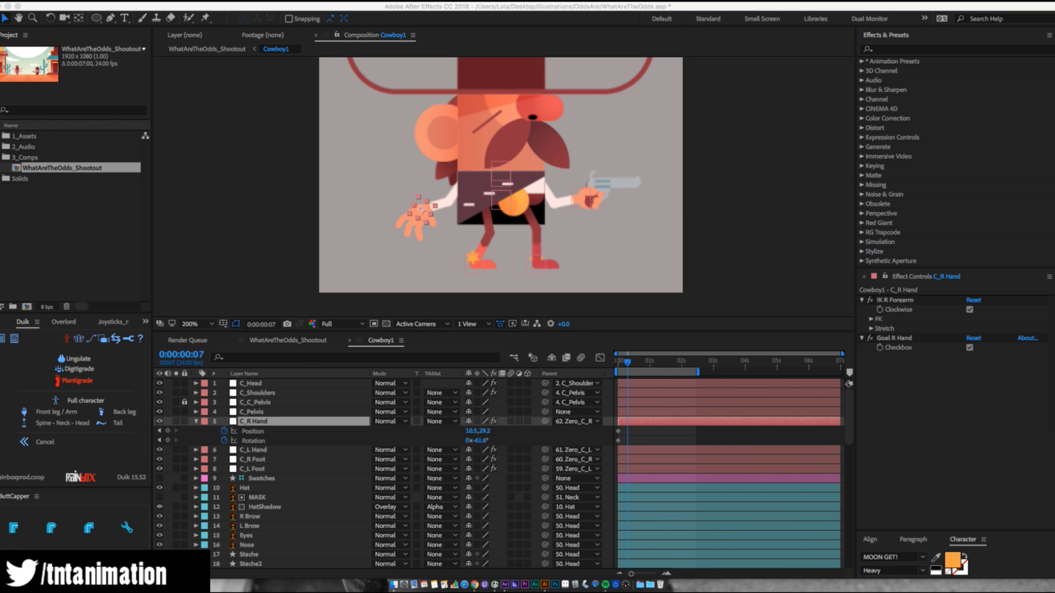
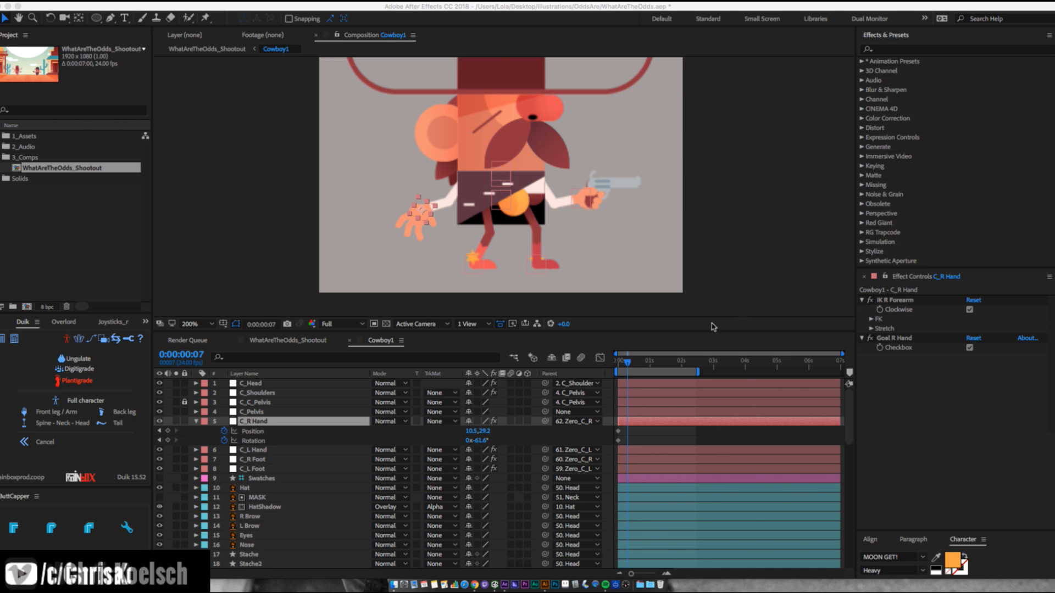
{"action": "left_click", "coordinate": [628, 364]}
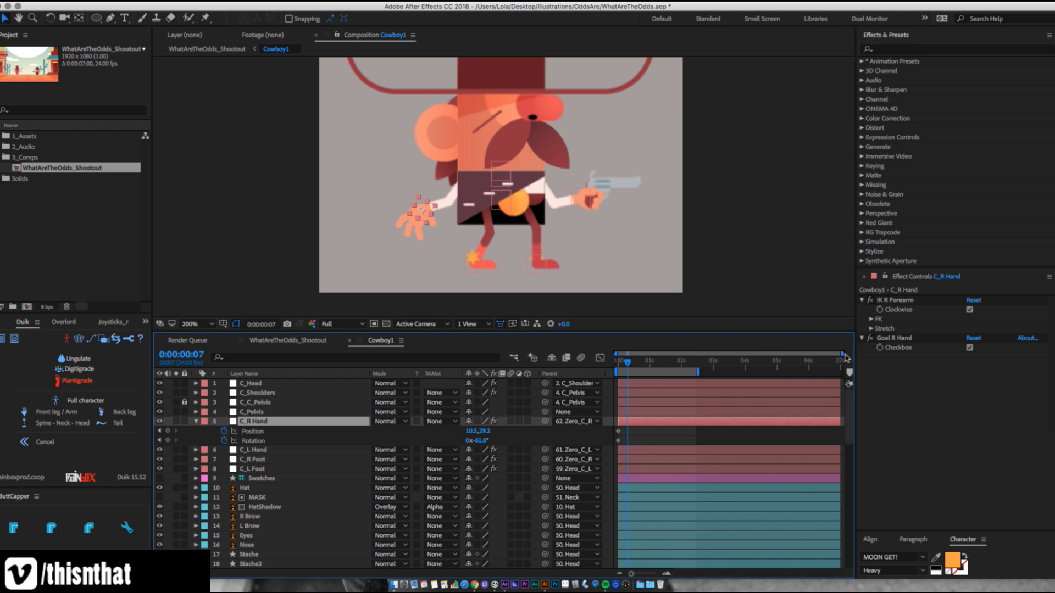
{"action": "left_click_drag", "start_coordinate": [843, 353], "coordinate": [706, 355]}
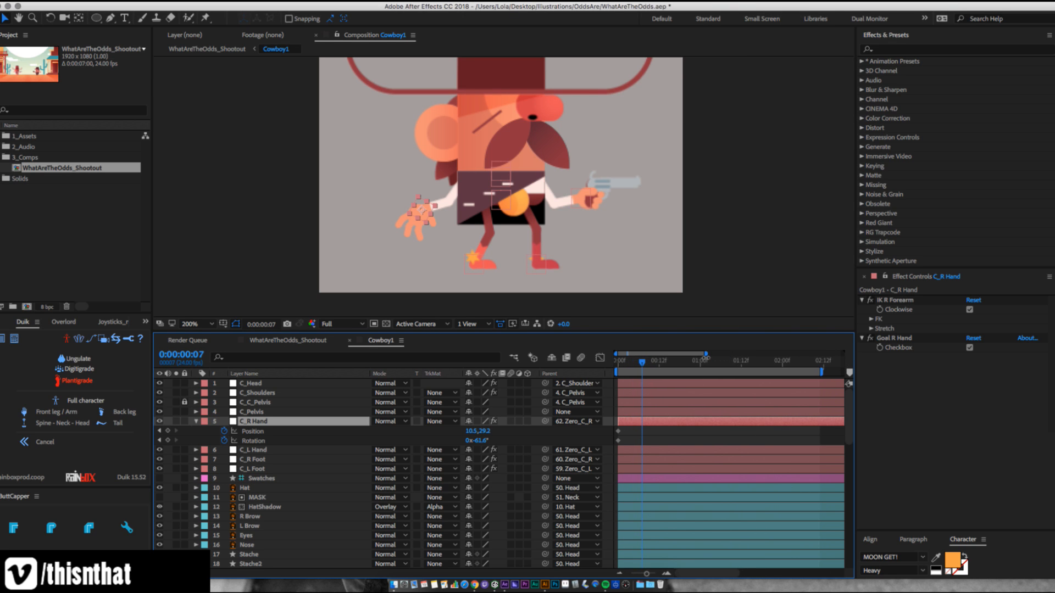
{"action": "left_click", "coordinate": [621, 366]}
{"action": "left_click", "coordinate": [617, 366]}
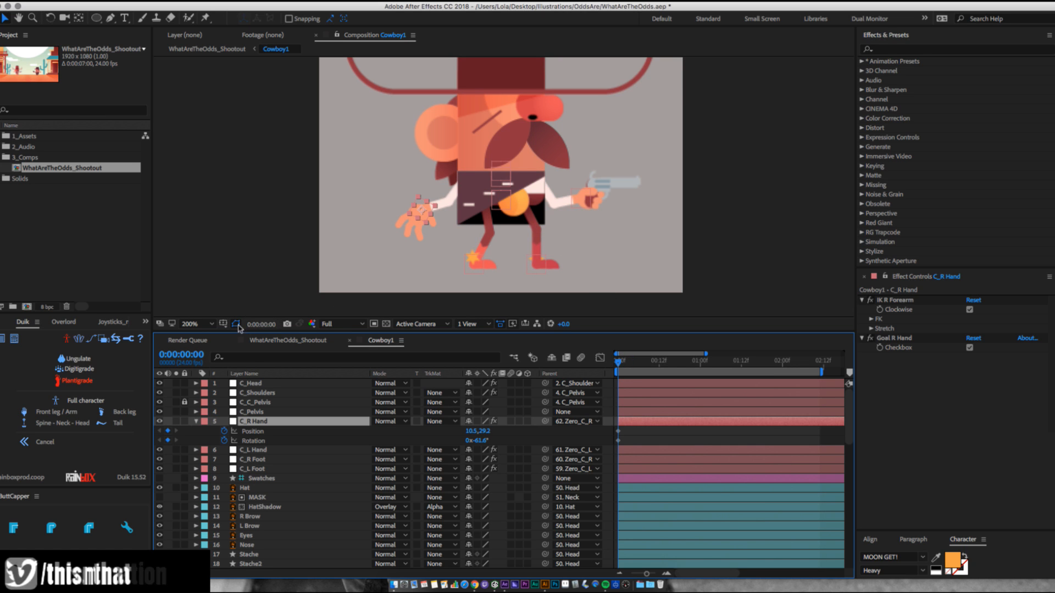
{"action": "left_click", "coordinate": [184, 325]}
{"action": "left_click", "coordinate": [192, 333]}
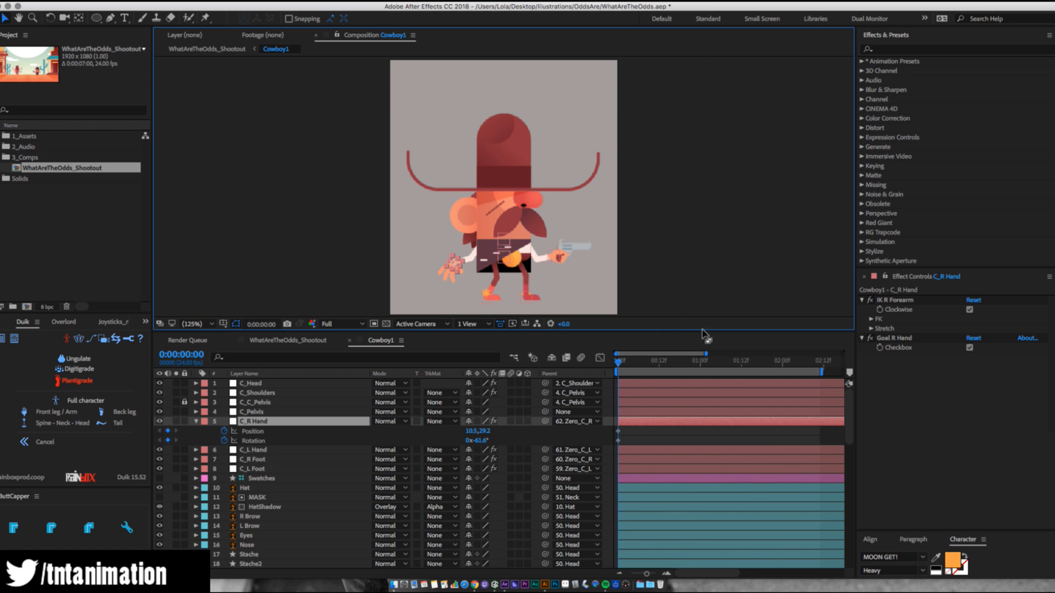
Turn off Clockwise in the C_R Hand controller's IK R Forearm effect and check the pose in the WhatAreTheOdds_Shootout composition.
{"action": "key", "text": "space"}
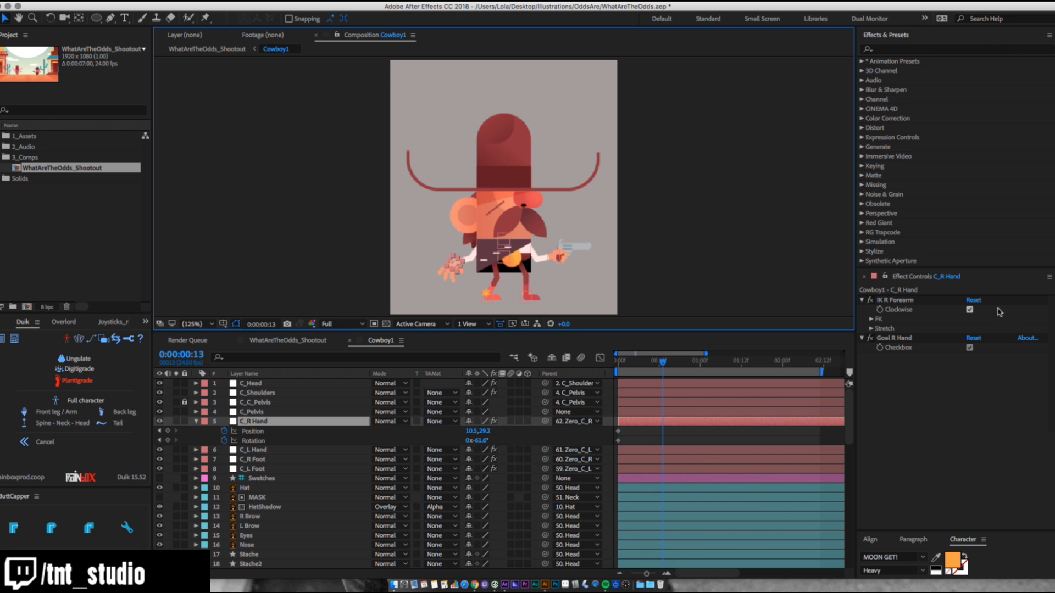
{"action": "left_click", "coordinate": [970, 309]}
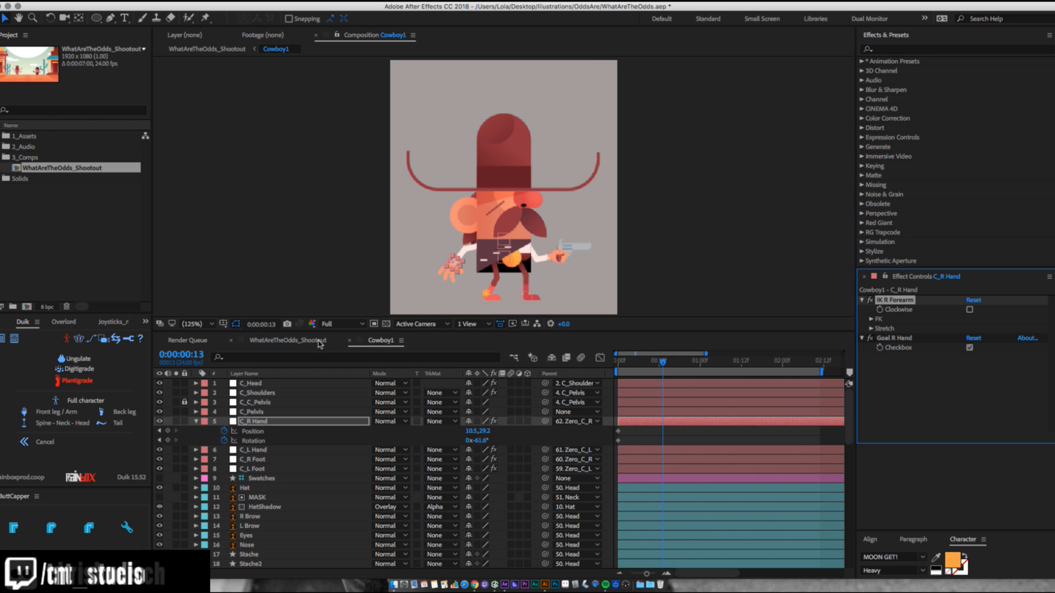
{"action": "key", "text": "z"}
{"action": "left_click", "coordinate": [490, 237]}
{"action": "key", "text": "v"}
{"action": "left_click", "coordinate": [569, 281]}
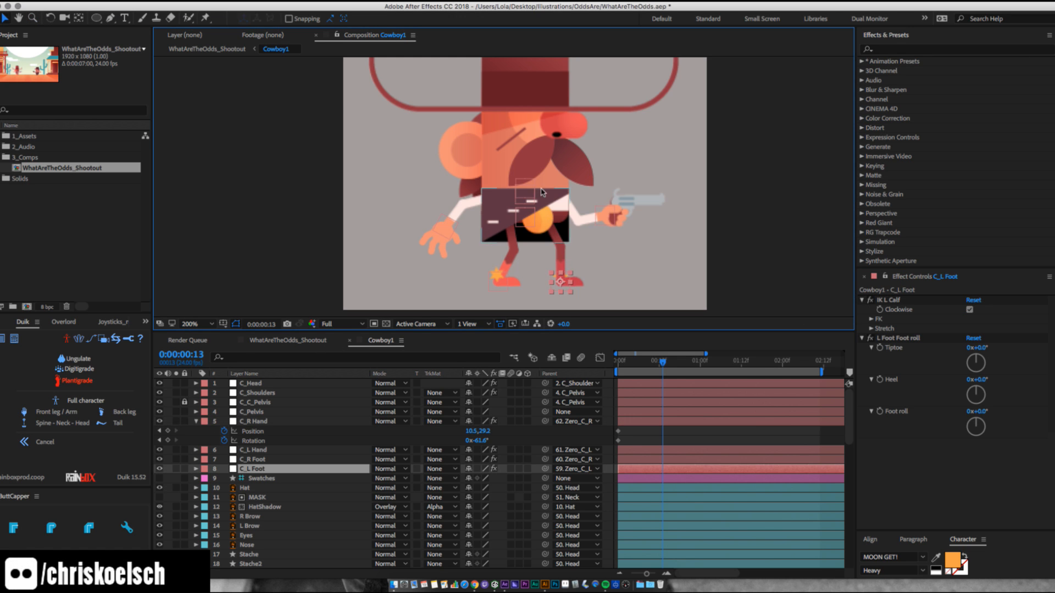
{"action": "left_click", "coordinate": [275, 341]}
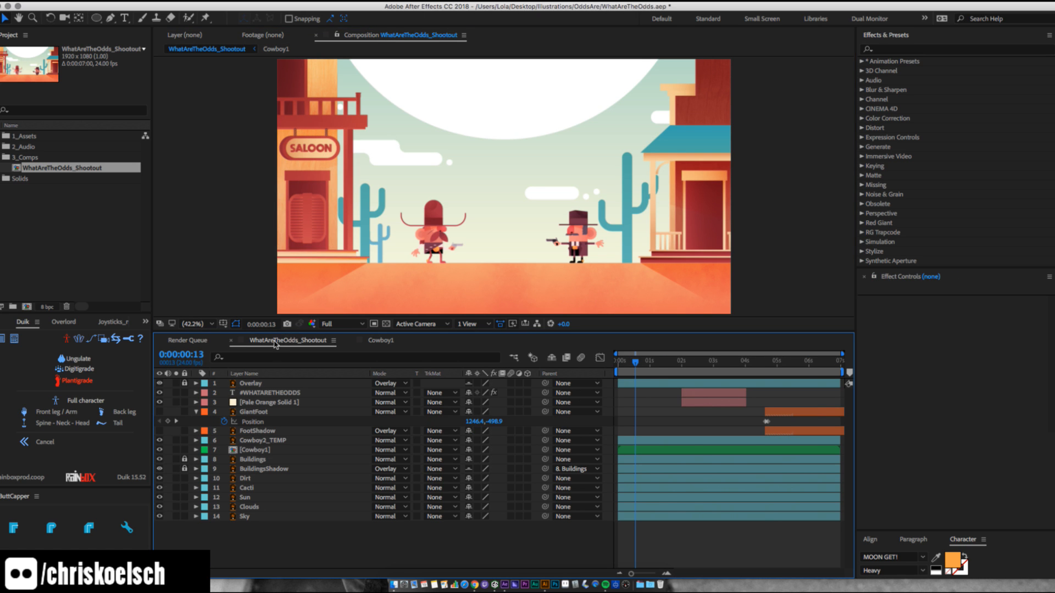
{"action": "left_click", "coordinate": [381, 342]}
Move the C_Pelvis controller slightly down to bend the cowboy's knees and check the crouch in the WhatAreTheOdds_Shootout composition.
{"action": "left_click", "coordinate": [523, 214]}
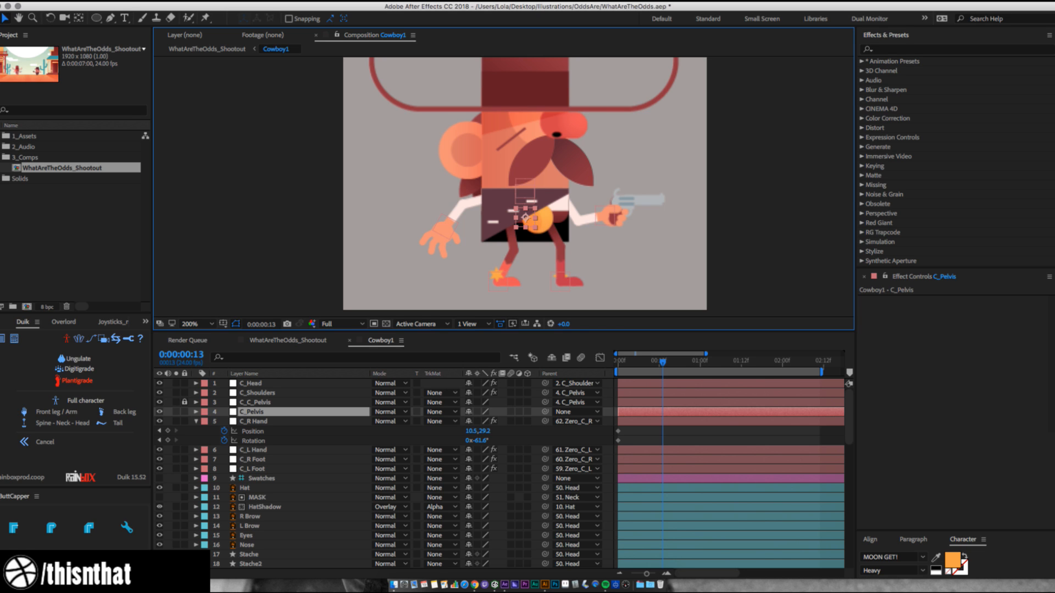
{"action": "key", "text": "super+Tab"}
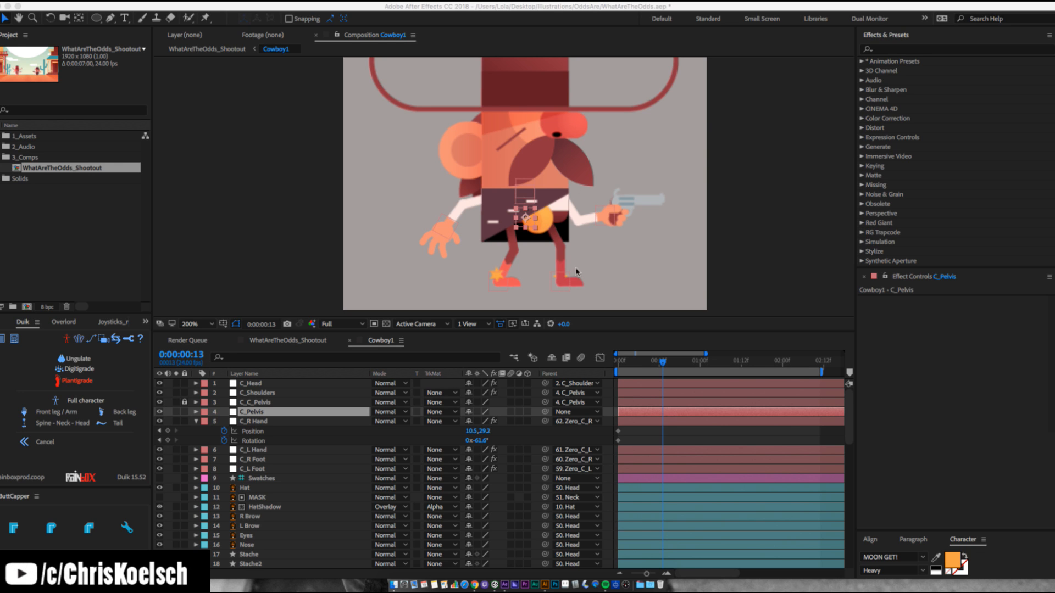
{"action": "left_click", "coordinate": [561, 284]}
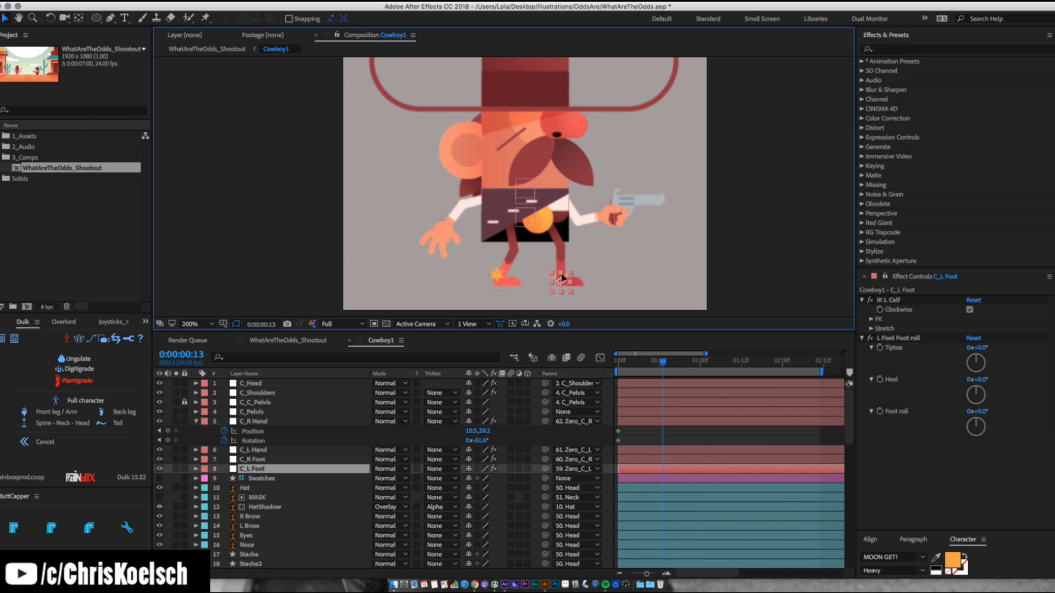
{"action": "left_click", "coordinate": [526, 217]}
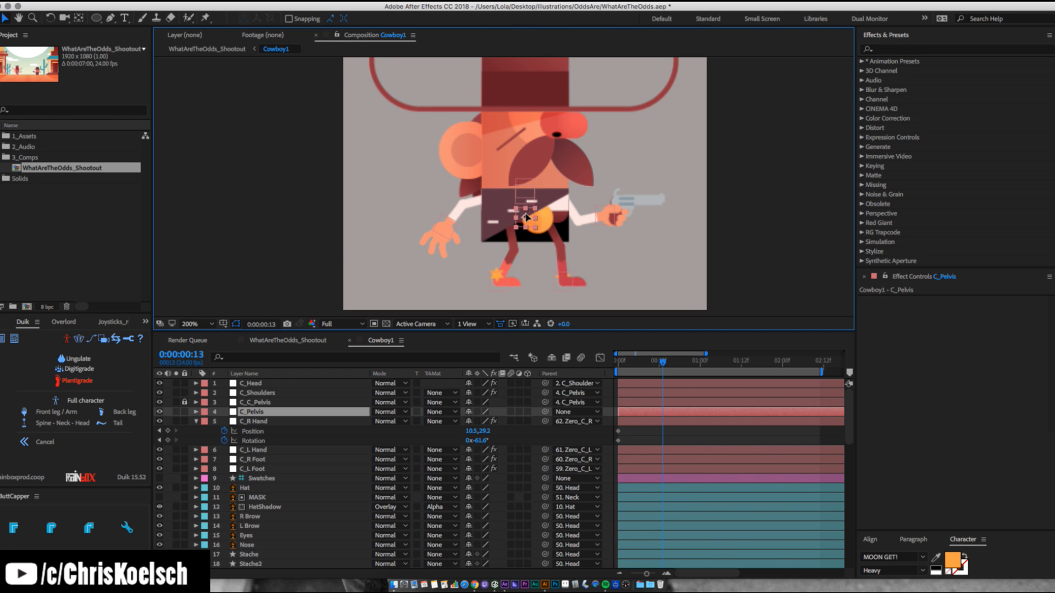
{"action": "left_click_drag", "start_coordinate": [527, 217], "coordinate": [527, 231]}
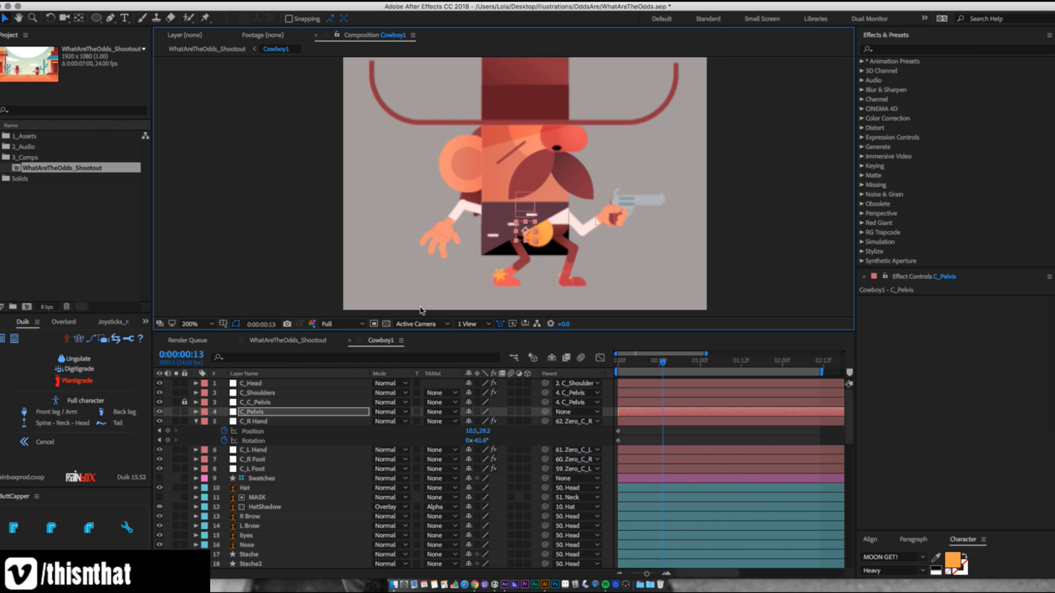
{"action": "left_click", "coordinate": [289, 341]}
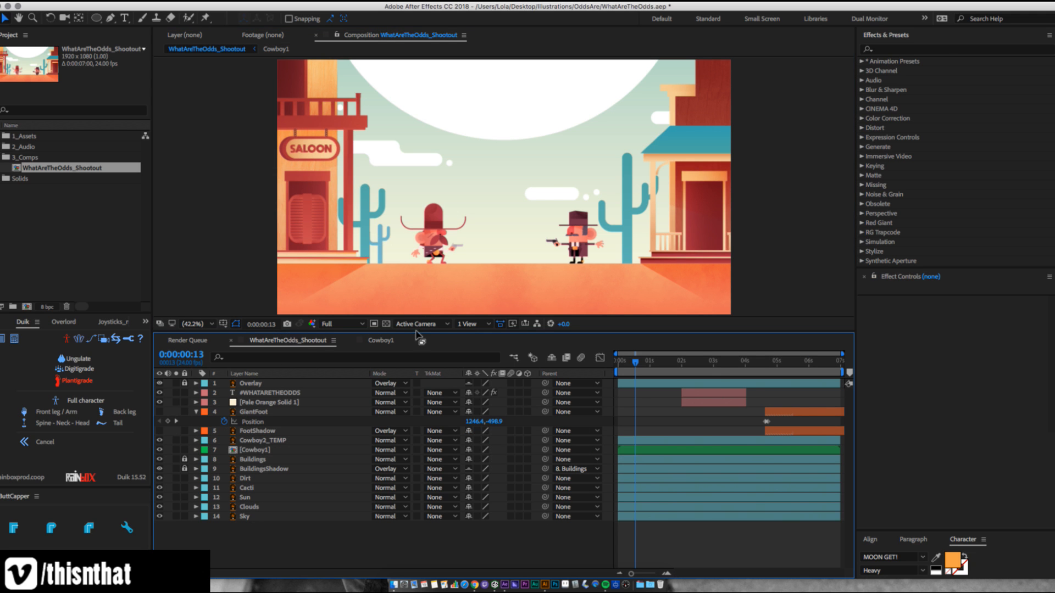
{"action": "left_click", "coordinate": [380, 340]}
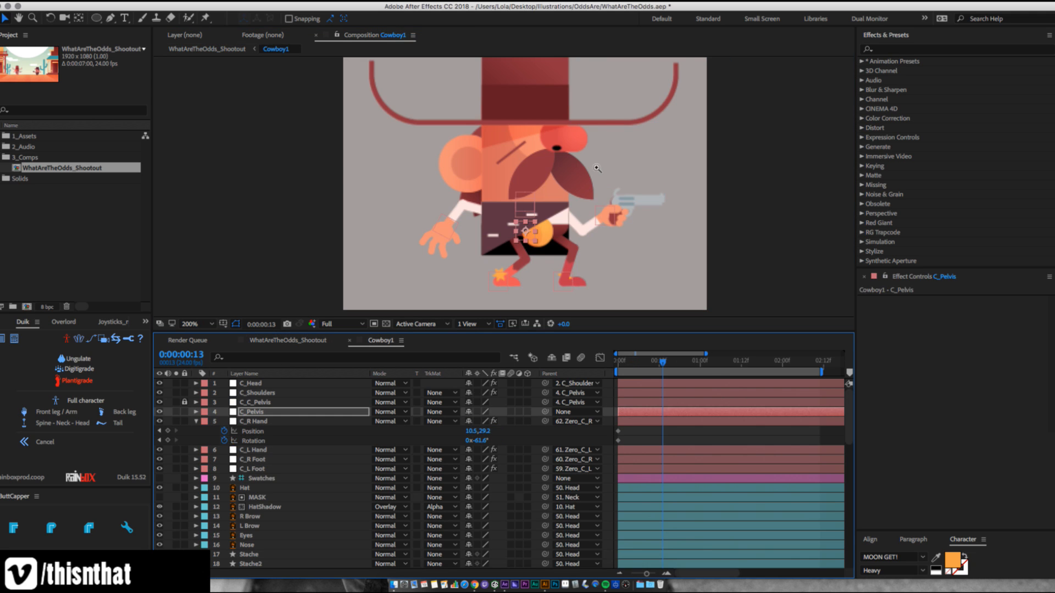
Try rotating the Stache2 half of the moustache slightly outward and upward.
{"action": "key", "text": "z"}
{"action": "left_click", "coordinate": [511, 196], "text": "alt"}
{"action": "left_click", "coordinate": [518, 167]}
{"action": "key", "text": "v"}
{"action": "left_click", "coordinate": [528, 216]}
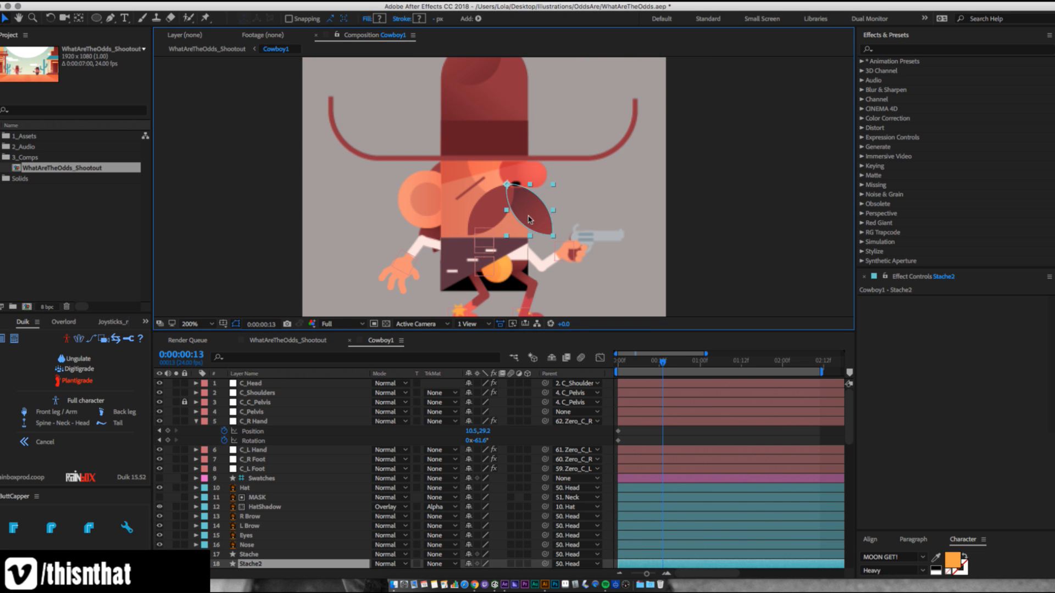
{"action": "key", "text": "w"}
{"action": "left_click_drag", "start_coordinate": [536, 217], "coordinate": [545, 217]}
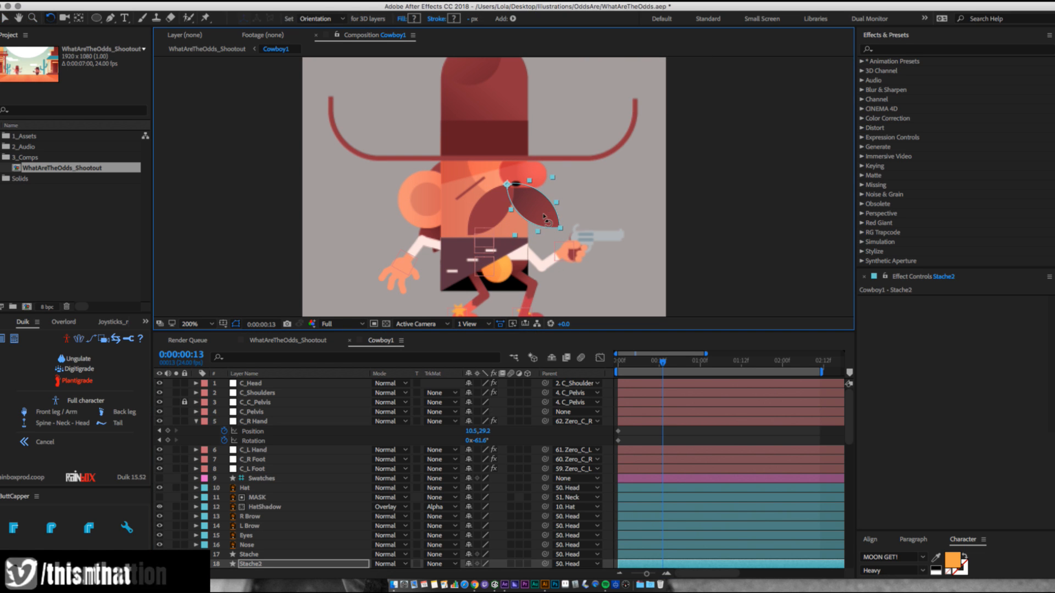
Move the C_R Foot controller slightly backward to a position of about -20.5, 0 to widen the cowboy's stance.
{"action": "key", "text": "z"}
{"action": "left_click", "coordinate": [405, 269]}
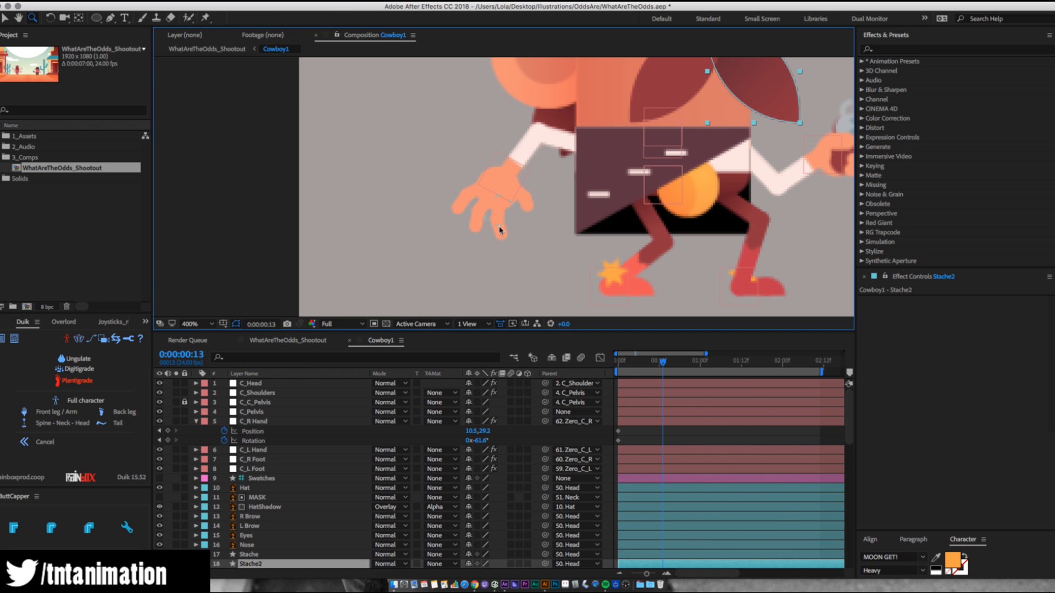
{"action": "key", "text": "v"}
{"action": "left_click", "coordinate": [500, 230]}
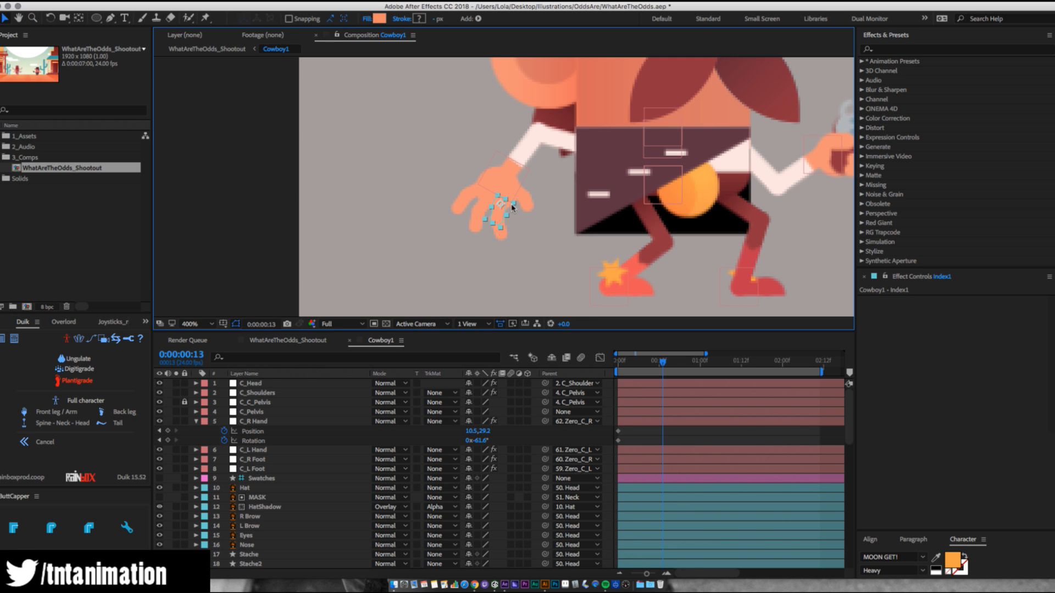
{"action": "left_click_drag", "start_coordinate": [609, 291], "coordinate": [582, 292]}
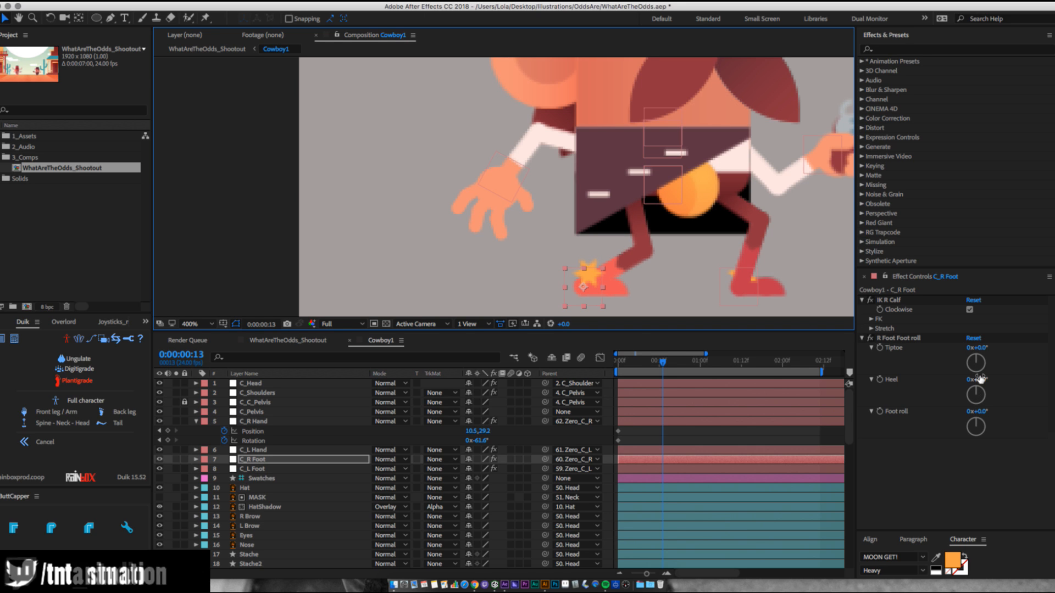
Try the Foot roll at about 57° and the Heel rotation in the C_R Foot controller's foot roll effect, undoing each.
{"action": "left_click", "coordinate": [992, 409]}
{"action": "left_click_drag", "start_coordinate": [993, 408], "coordinate": [1010, 404]}
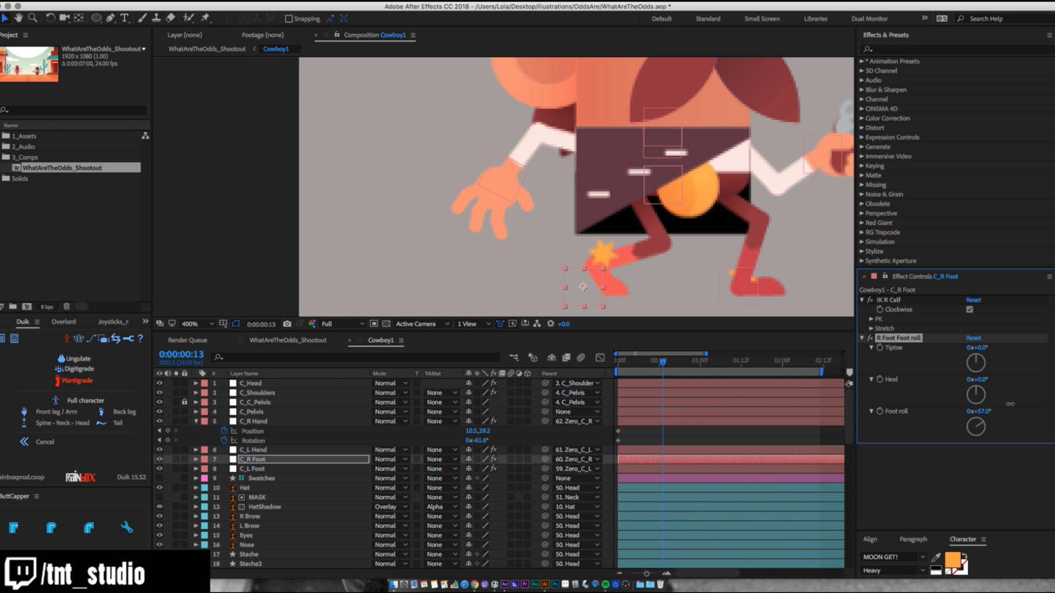
{"action": "key", "text": "super+z"}
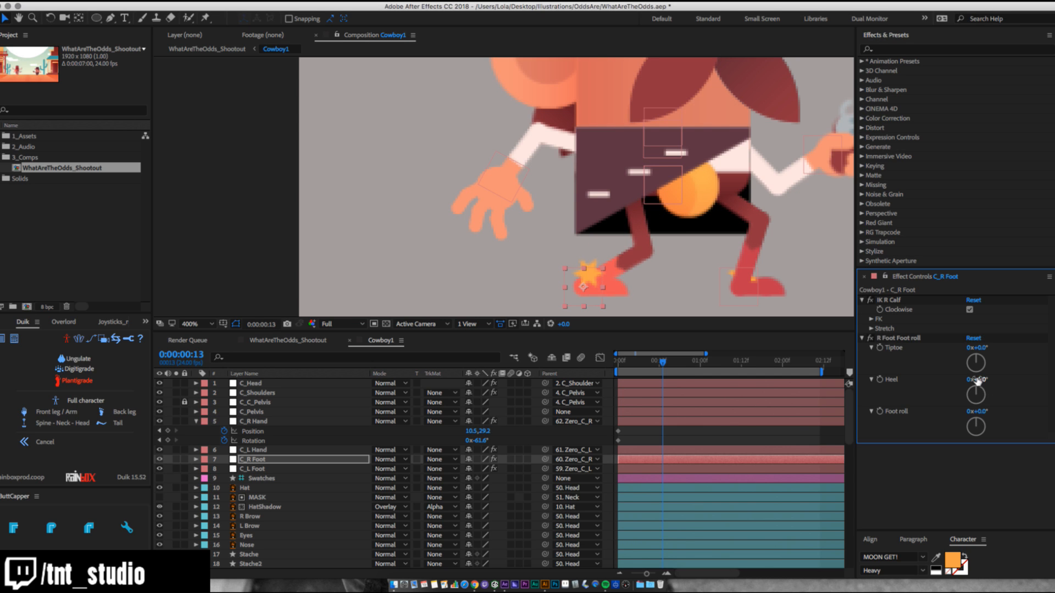
{"action": "left_click_drag", "start_coordinate": [984, 374], "coordinate": [992, 373]}
{"action": "key", "text": "super+z"}
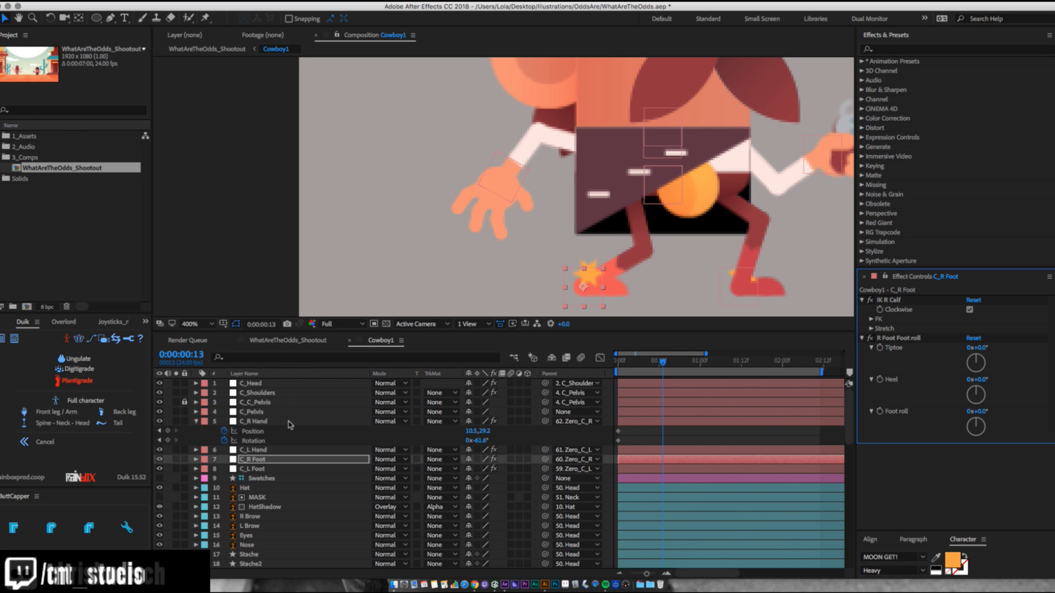
Turn on Position and Rotation keyframing for the C_R Foot controller at 0:00:00:13.
{"action": "left_click", "coordinate": [263, 462]}
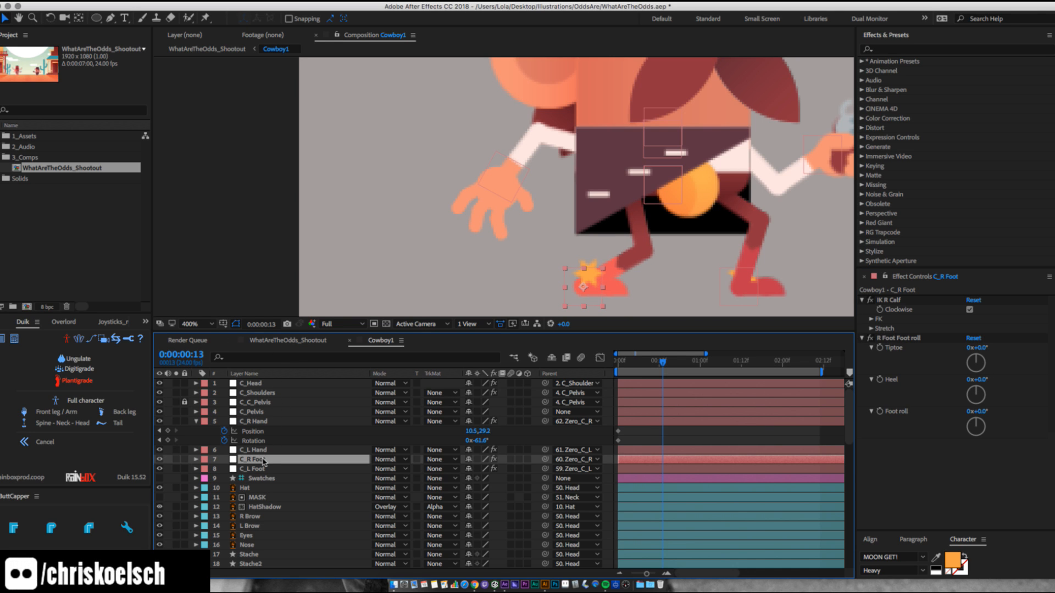
{"action": "key", "text": "p"}
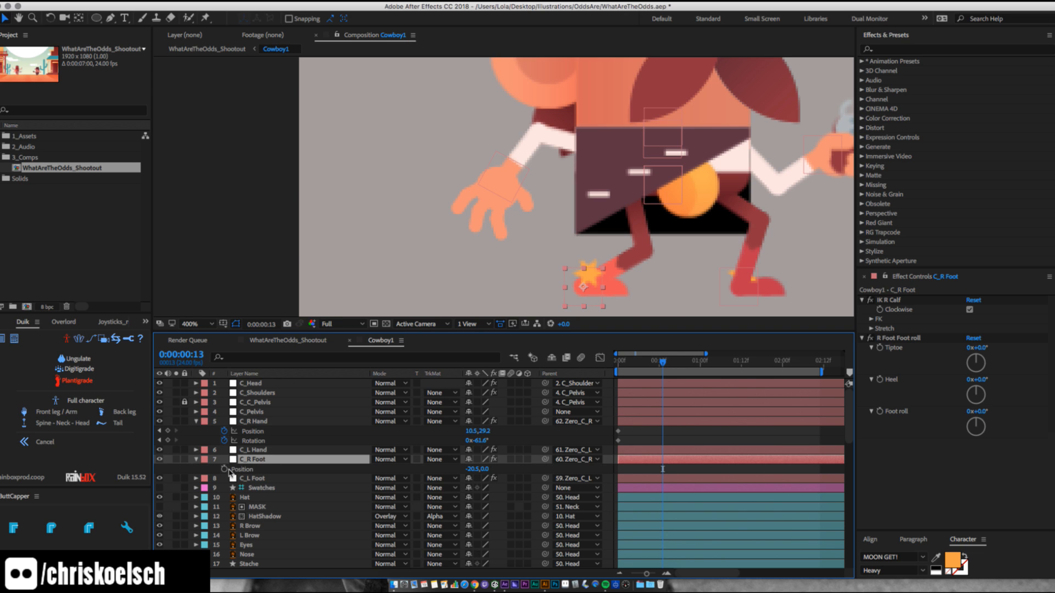
{"action": "left_click", "coordinate": [224, 470]}
{"action": "key", "text": "r"}
{"action": "left_click", "coordinate": [225, 470]}
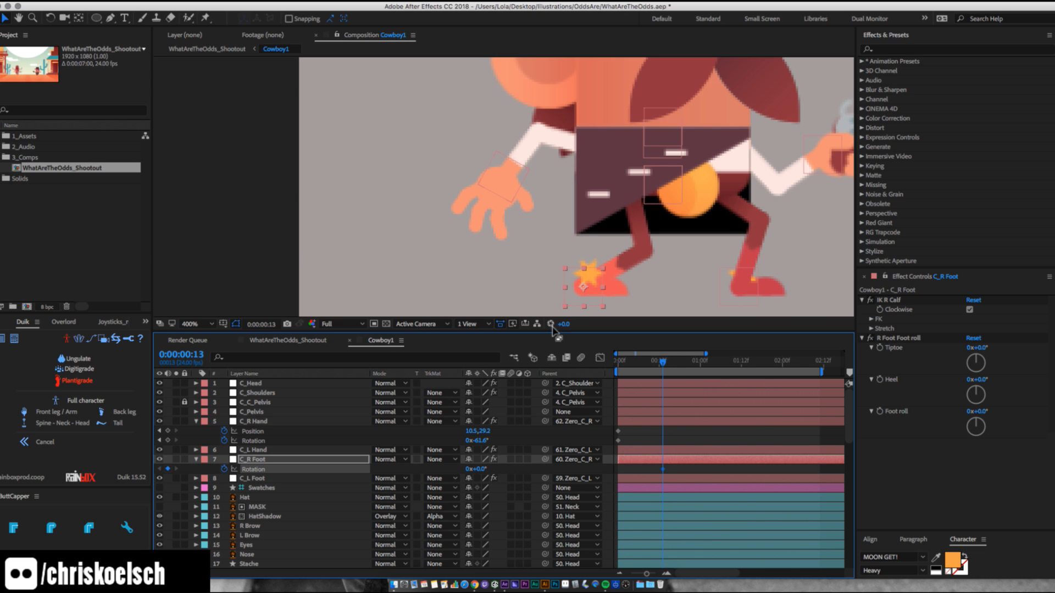
Try lifting the C_R Foot controller up and backward and rotating it about 138°, and undo both changes.
{"action": "left_click_drag", "start_coordinate": [572, 287], "coordinate": [533, 242]}
{"action": "key", "text": "w"}
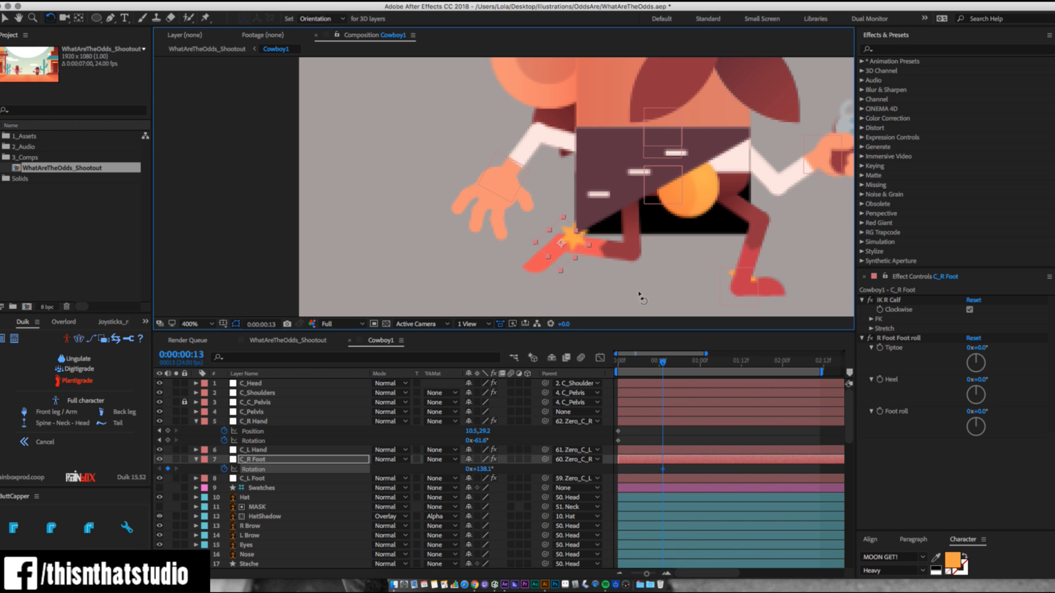
{"action": "key", "text": "super+z"}
{"action": "key", "text": "super+z"}
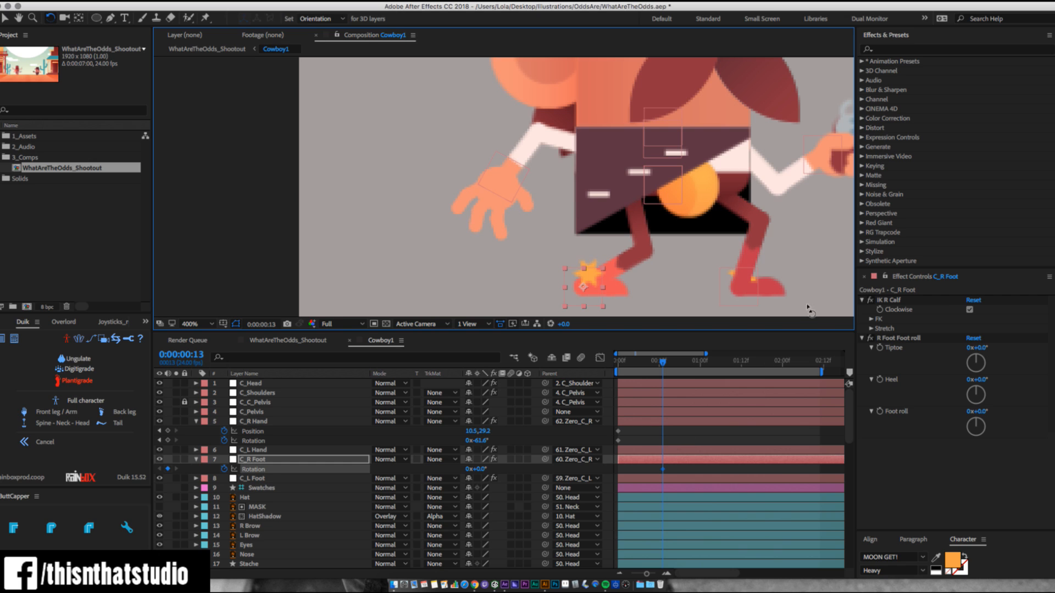
Remove Rotation keyframing from the C_R Foot controller and show its Position keyframe.
{"action": "left_click", "coordinate": [224, 469]}
{"action": "left_click", "coordinate": [269, 460]}
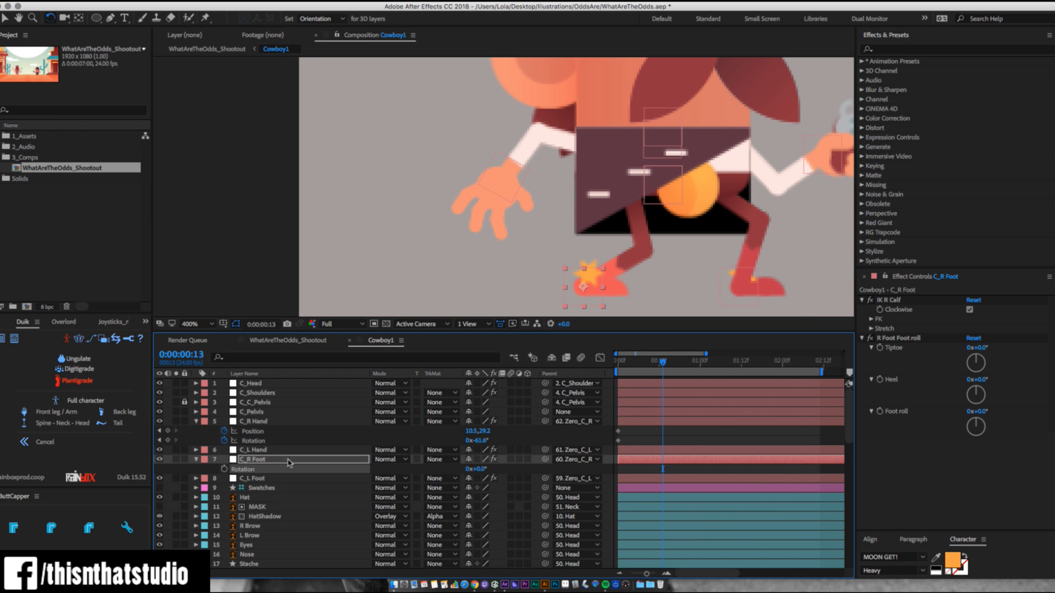
{"action": "key", "text": "alt+shift+p"}
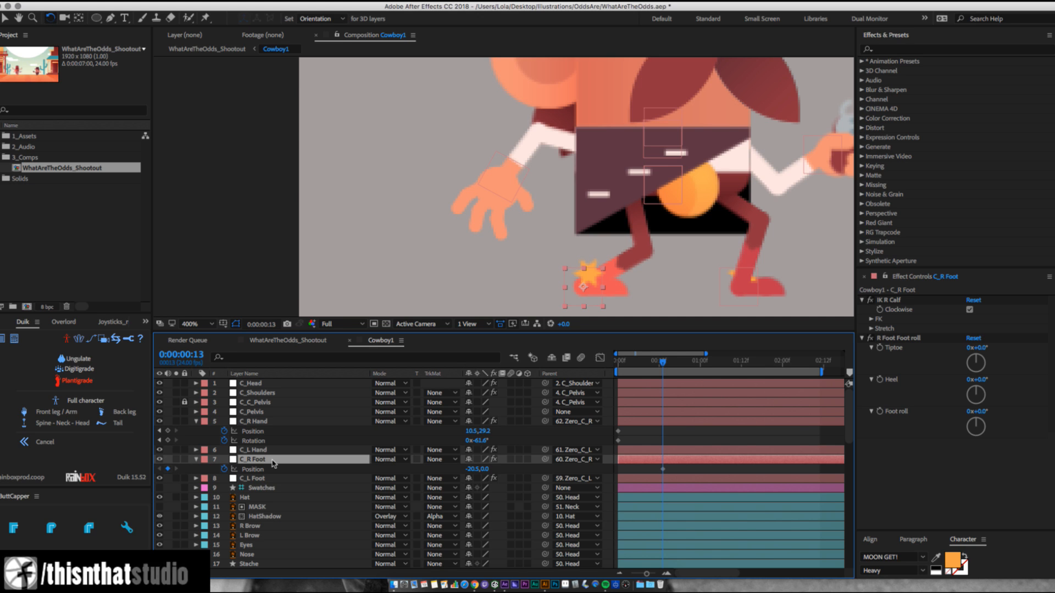
Turn on keyframing for Tiptoe, Heel and Foot roll in the C_R Foot foot roll effect and briefly test the Heel rotation.
{"action": "left_click", "coordinate": [884, 353]}
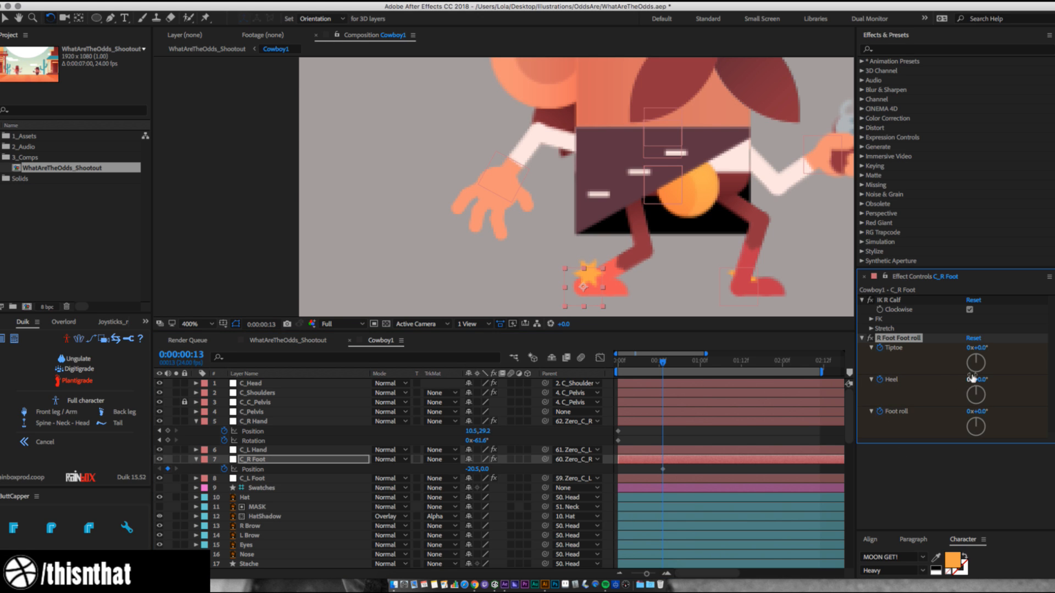
{"action": "mouse_move", "coordinate": [973, 379]}
{"action": "left_mouse_down"}
{"action": "mouse_move", "coordinate": [1001, 367]}
{"action": "mouse_move", "coordinate": [991, 373]}
{"action": "left_mouse_up"}
{"action": "key", "text": "super+z"}
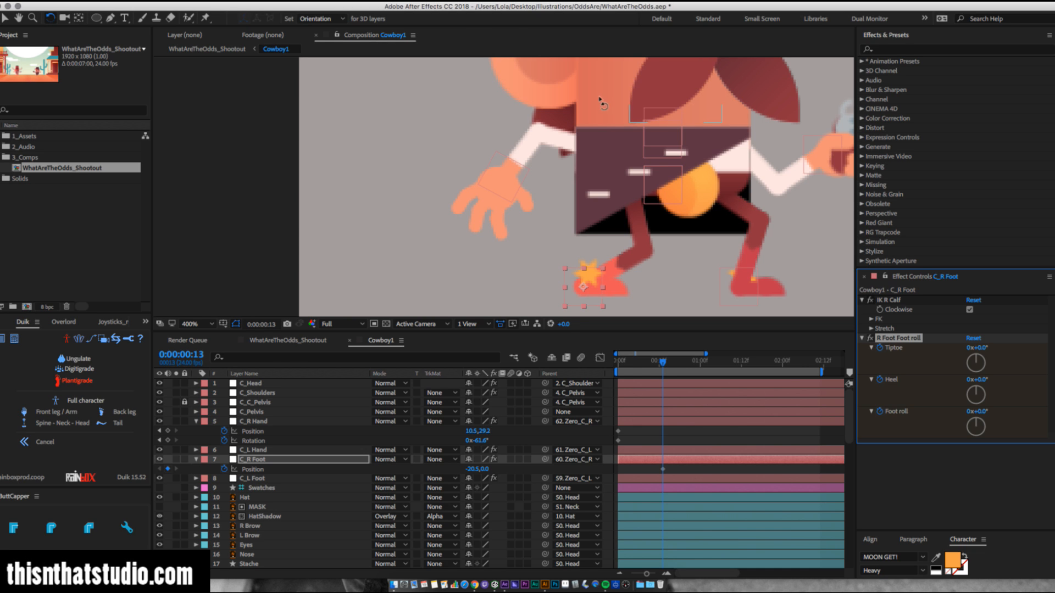
Select the Pinky1 layer of the cowboy's open hand and return to 0:00:00:00.
{"action": "key", "text": "v"}
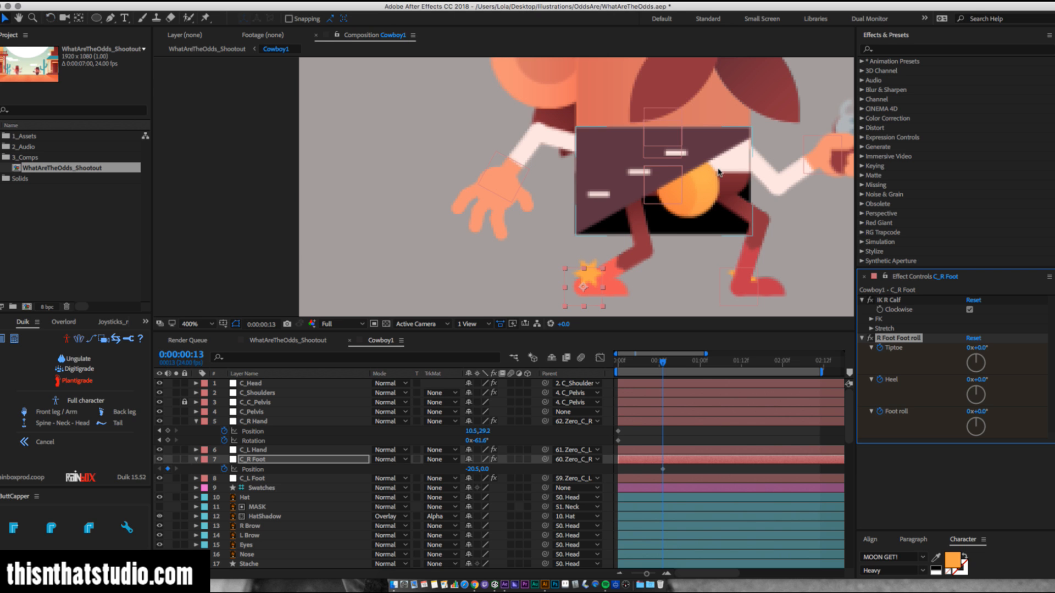
{"action": "left_click_drag", "start_coordinate": [730, 167], "coordinate": [660, 179]}
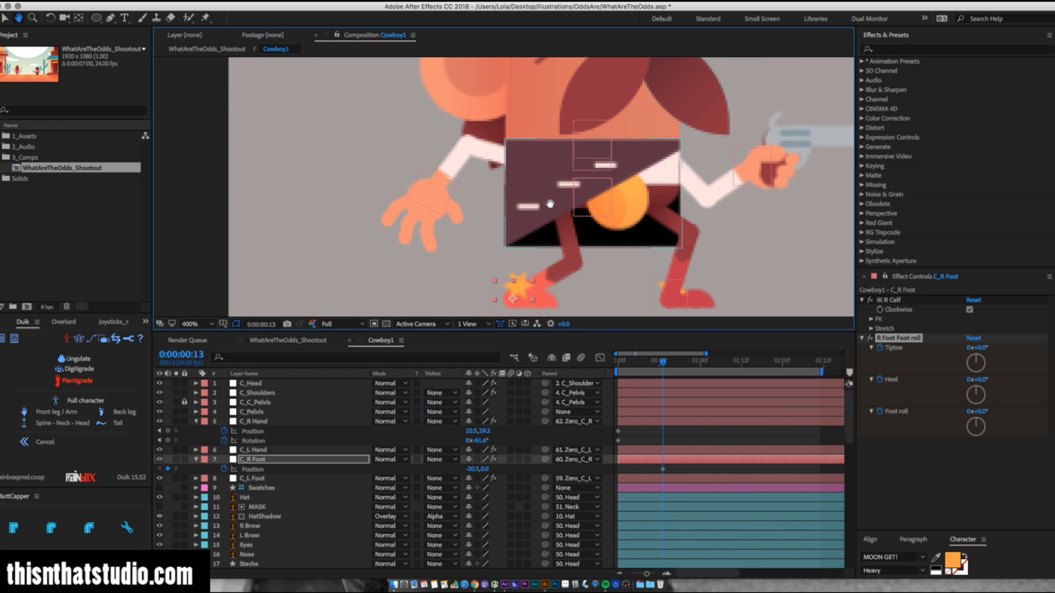
{"action": "left_click", "coordinate": [429, 235]}
{"action": "left_click", "coordinate": [395, 202]}
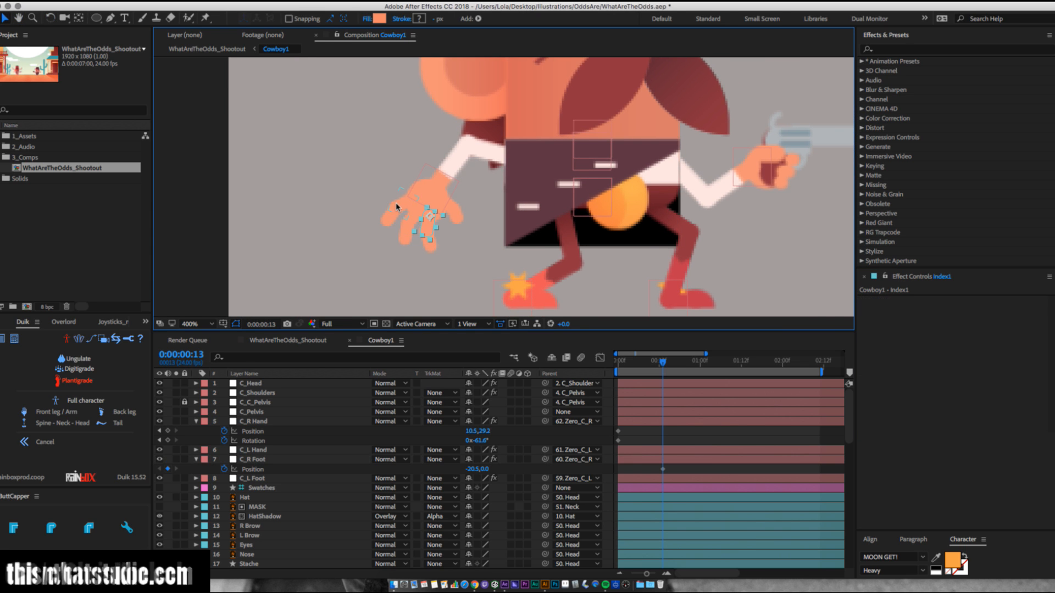
{"action": "scroll", "coordinate": [328, 466], "scroll_direction": "down", "scroll_amount": 5}
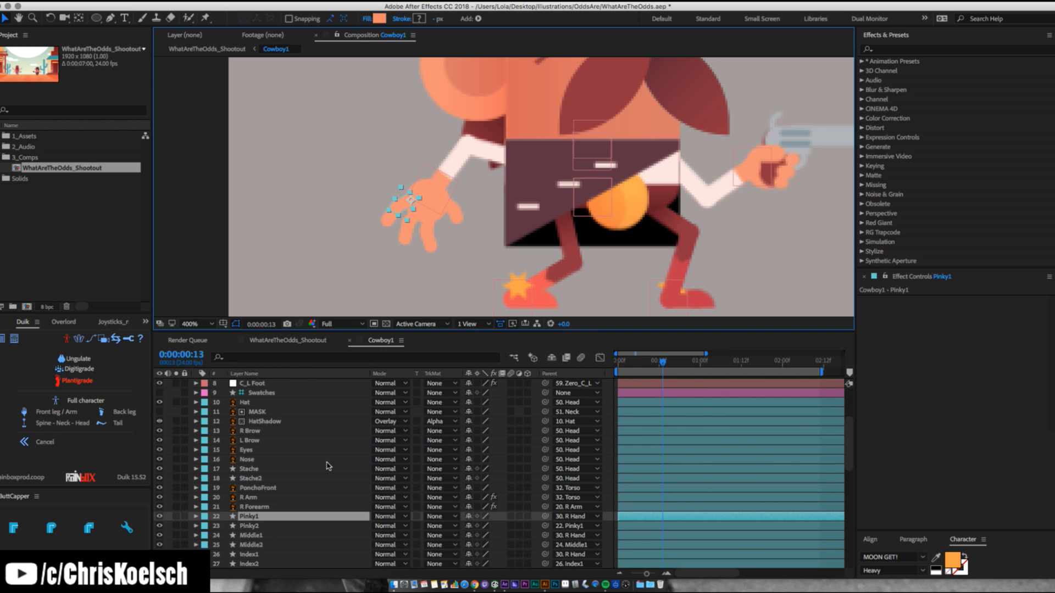
{"action": "left_click", "coordinate": [618, 364]}
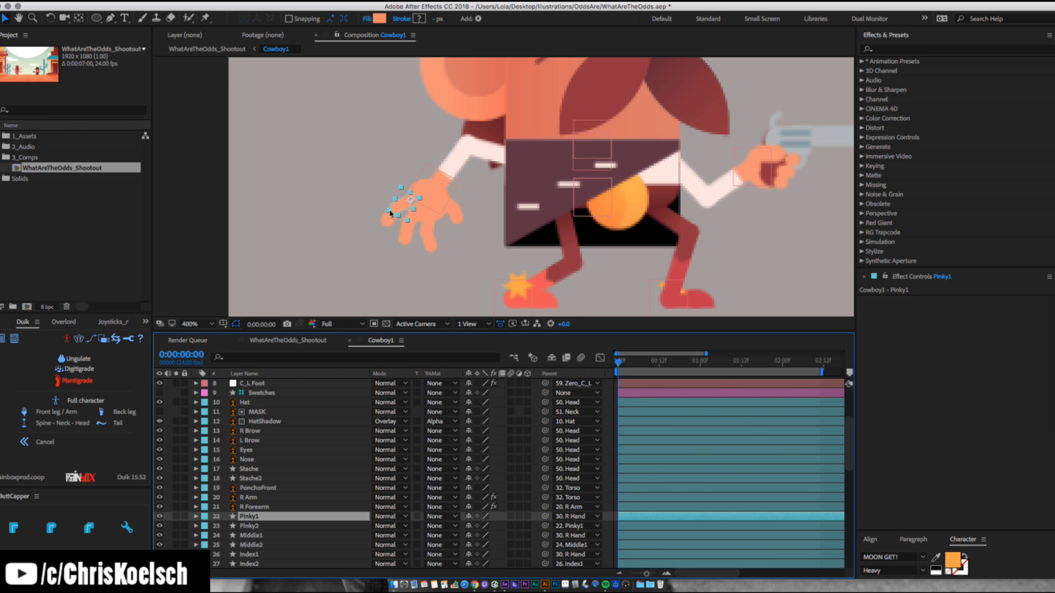
Try bending the Pinky1 and Pinky2 finger segments of the open hand with the Rotation tool.
{"action": "left_click", "coordinate": [423, 232]}
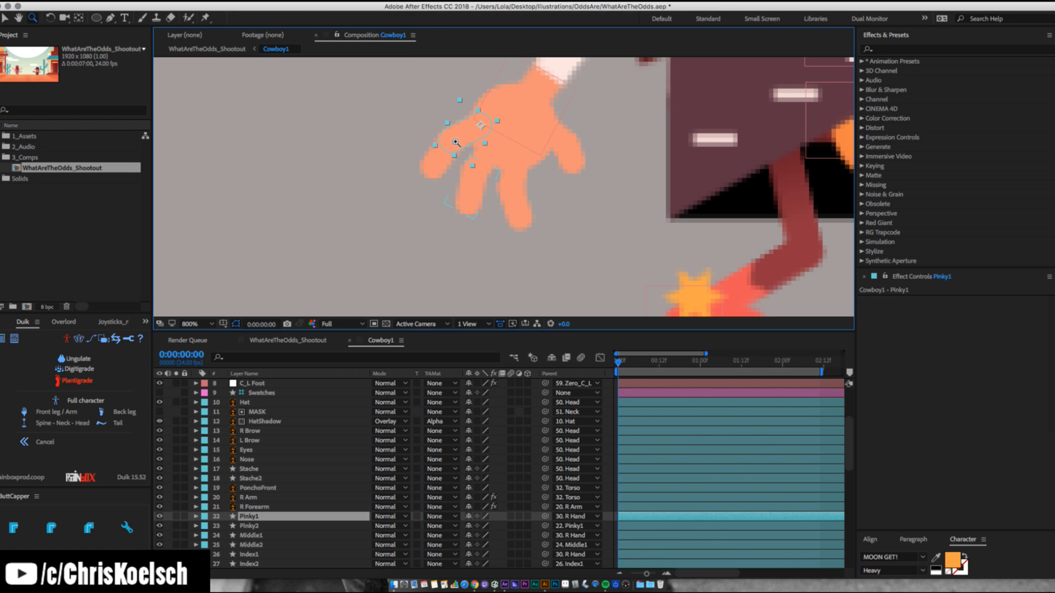
{"action": "key", "text": "w"}
{"action": "left_click_drag", "start_coordinate": [466, 146], "coordinate": [501, 155]}
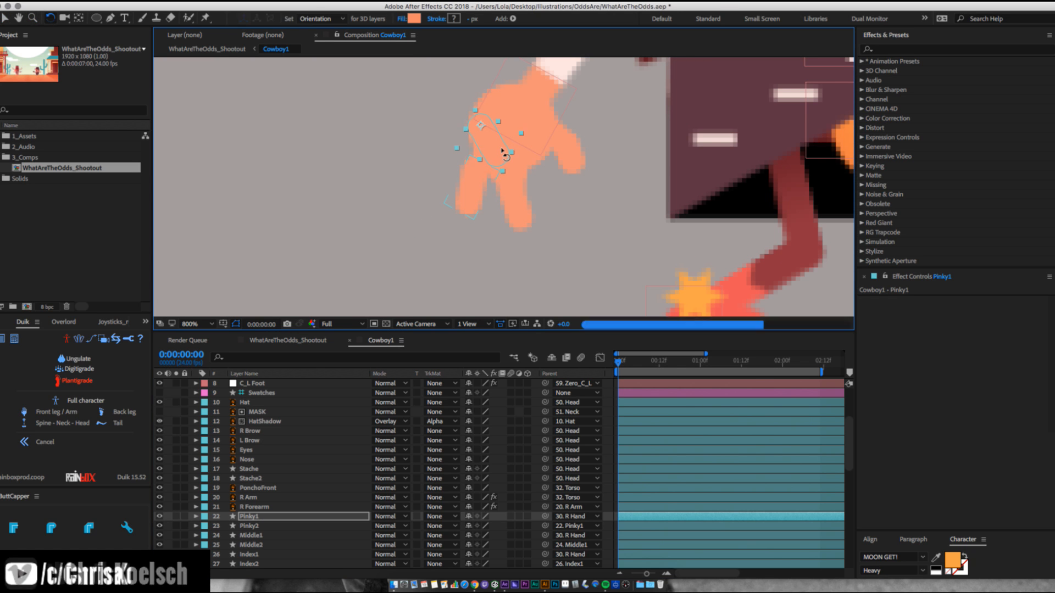
{"action": "key", "text": "super+z"}
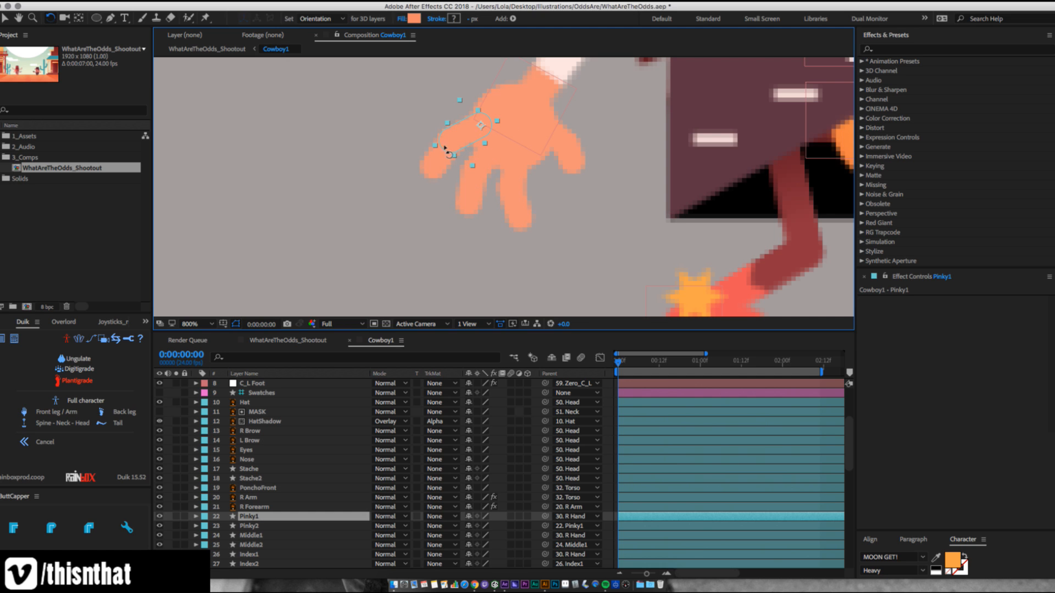
{"action": "left_click", "coordinate": [436, 161]}
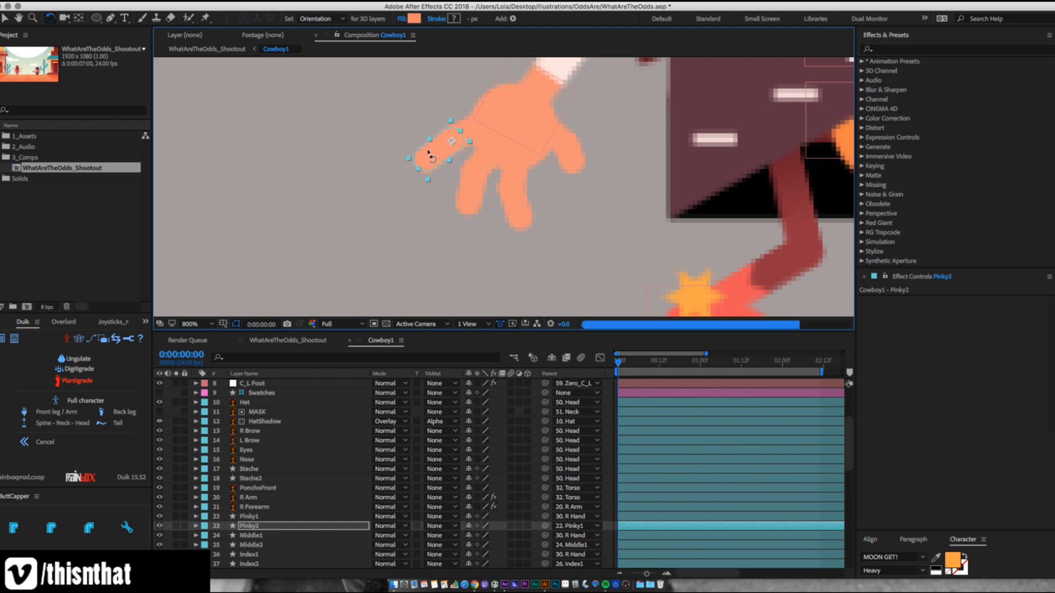
{"action": "left_click_drag", "start_coordinate": [428, 151], "coordinate": [472, 126]}
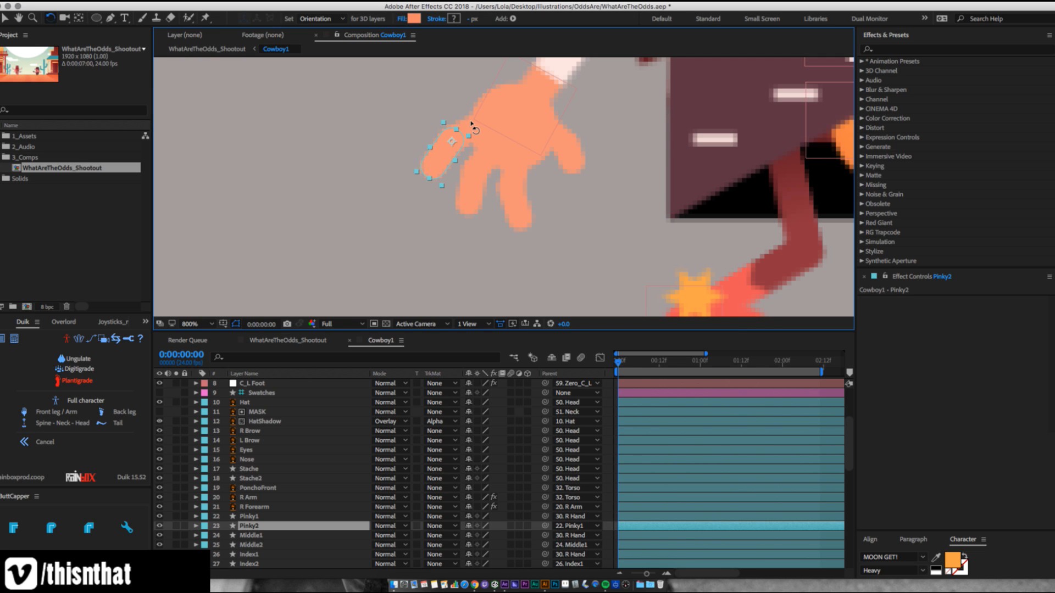
Rotate Pinky1 about 25.4° and Pinky2 about 31.4° so the little finger points straight outward.
{"action": "left_click", "coordinate": [252, 517]}
{"action": "left_click_drag", "start_coordinate": [464, 131], "coordinate": [461, 119]}
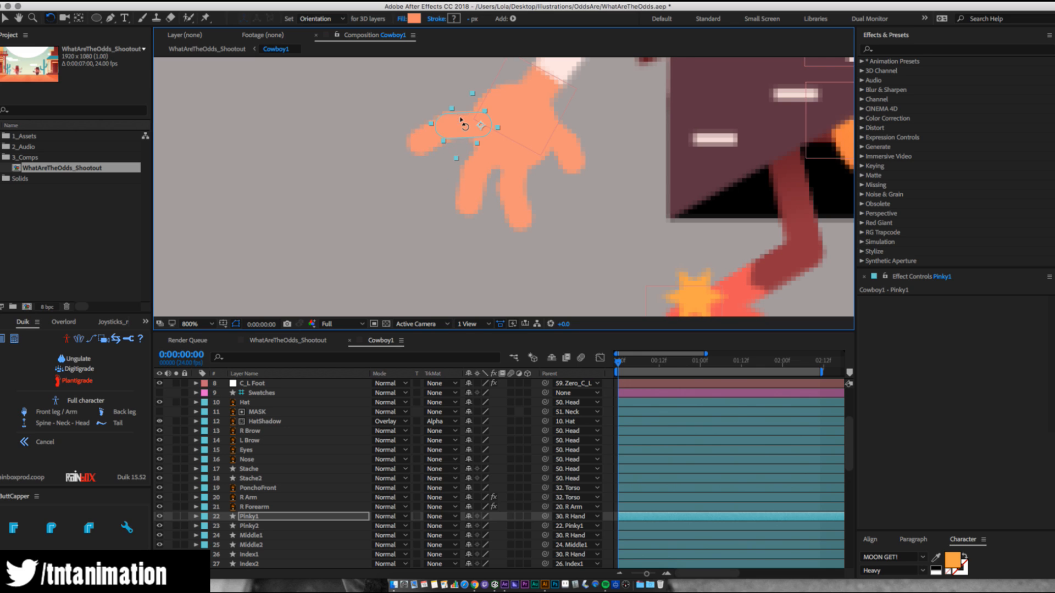
{"action": "left_click", "coordinate": [426, 137]}
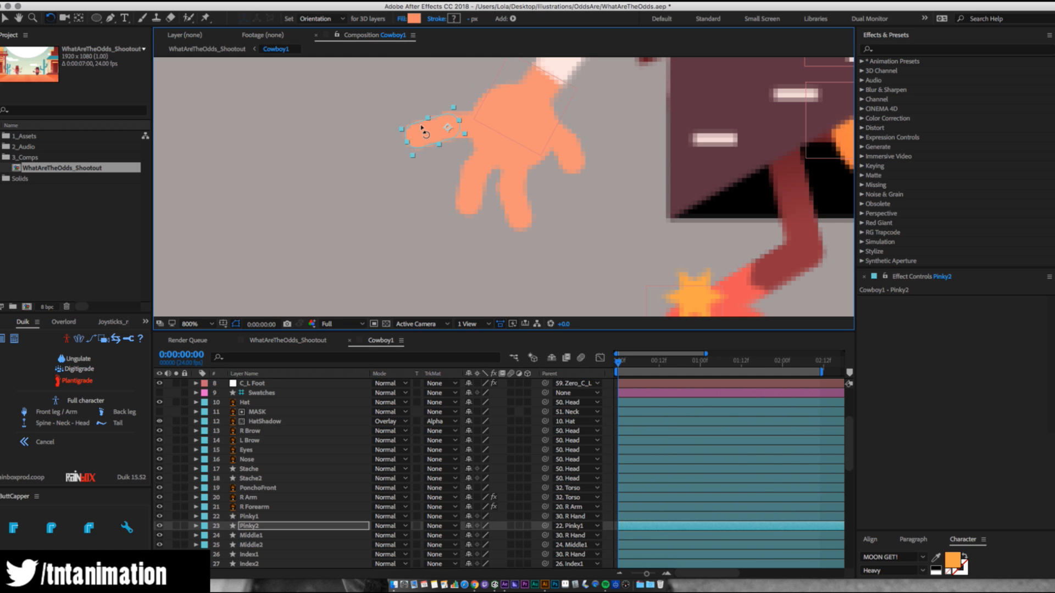
{"action": "left_click_drag", "start_coordinate": [421, 125], "coordinate": [422, 121]}
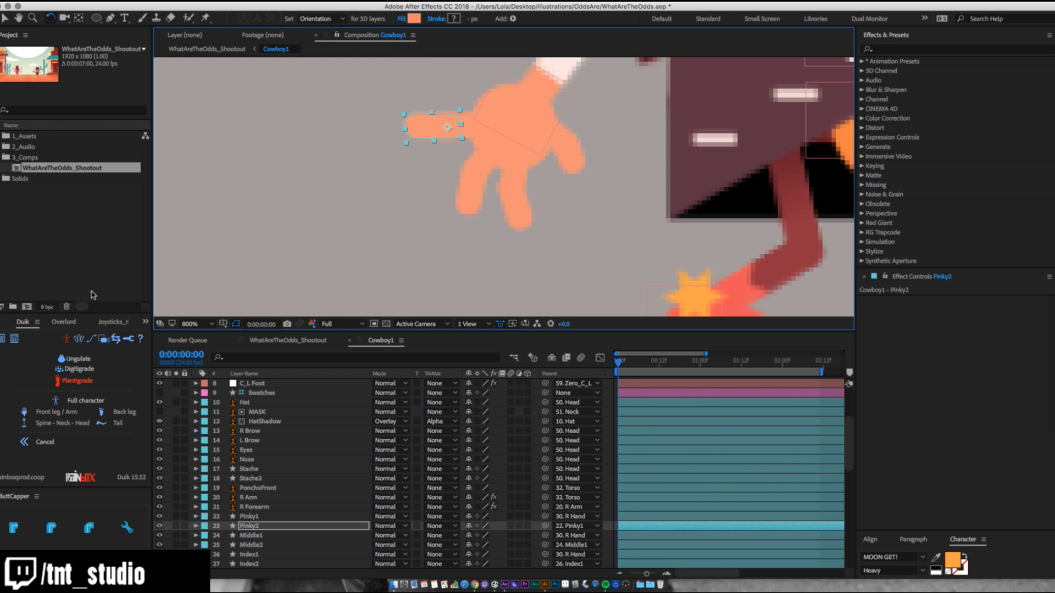
Bring up Joysticks n Sliders and add Rotation keyframes to Pinky1 and Pinky2 at 0:00:00:00.
{"action": "left_click", "coordinate": [117, 322]}
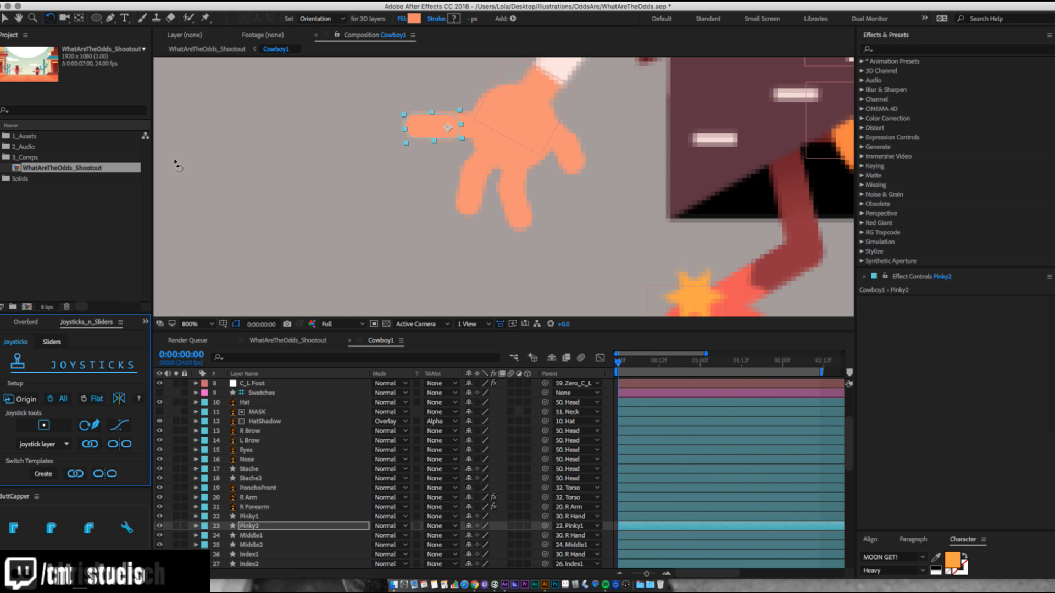
{"action": "left_click", "coordinate": [255, 528]}
{"action": "left_click", "coordinate": [257, 518], "text": "shift"}
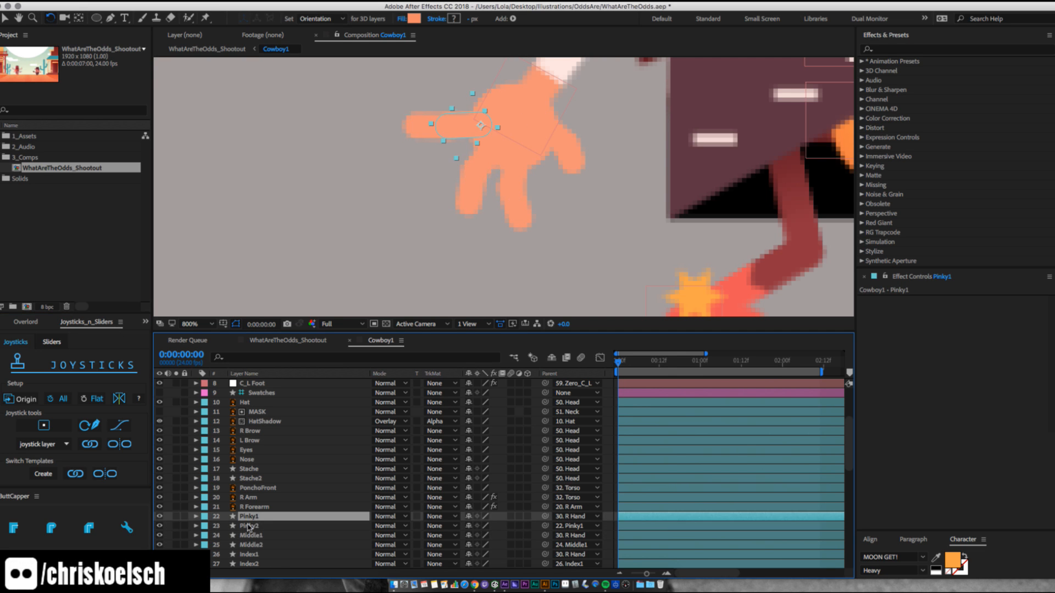
{"action": "key", "text": "r"}
{"action": "key", "text": "alt+shift+r"}
{"action": "scroll", "coordinate": [231, 530], "scroll_direction": "down", "scroll_amount": 2}
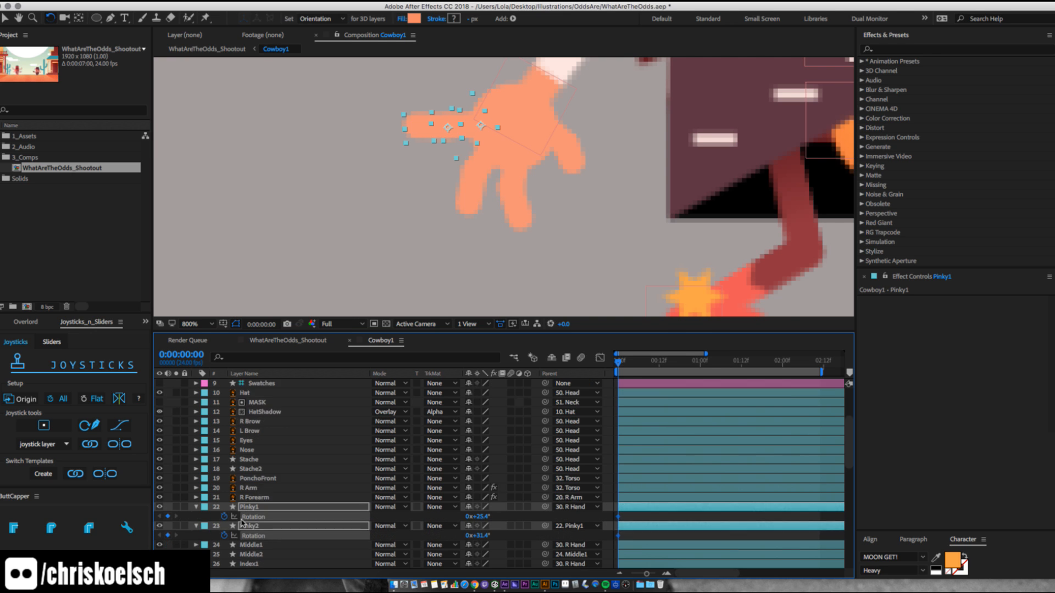
Add Rotation keyframes to the Middle1 and Middle2 finger layers at 0:00:00:00.
{"action": "left_click", "coordinate": [241, 517]}
{"action": "left_click", "coordinate": [235, 526], "text": "shift"}
{"action": "key", "text": "r"}
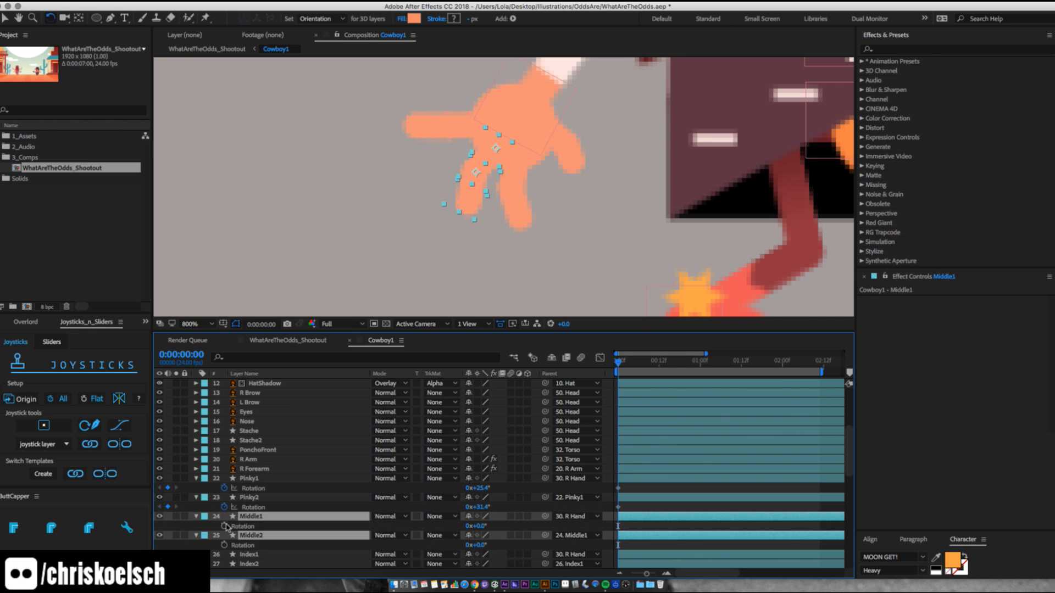
{"action": "key", "text": "alt+shift+r"}
{"action": "scroll", "coordinate": [248, 529], "scroll_direction": "down", "scroll_amount": 2}
Add Rotation keyframes to the Index1 and Index2 finger layers at 0:00:00:00.
{"action": "left_click", "coordinate": [255, 526]}
{"action": "left_click", "coordinate": [254, 535], "text": "shift"}
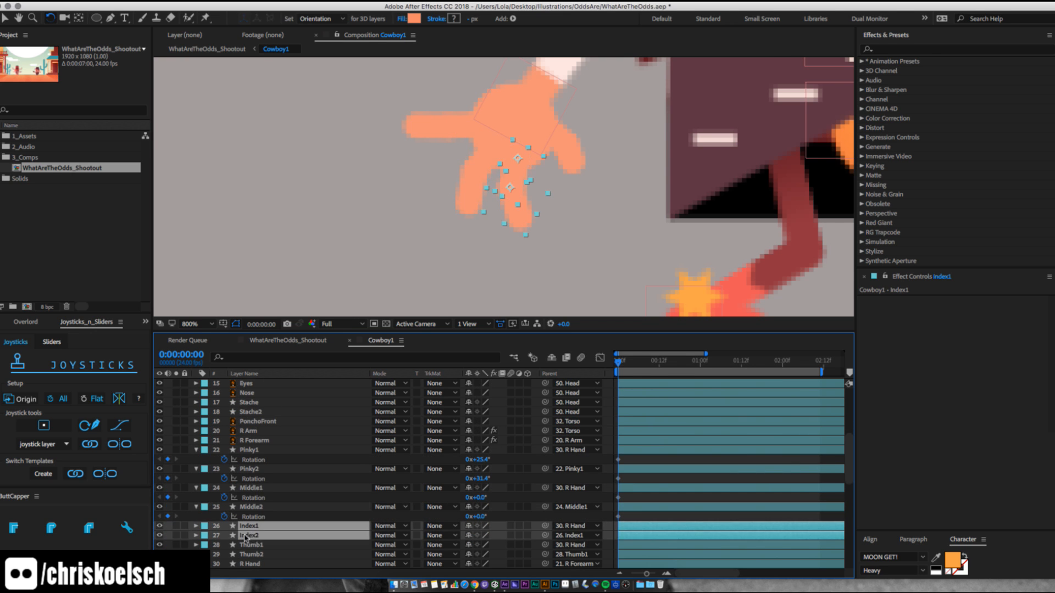
{"action": "key", "text": "r"}
{"action": "key", "text": "alt+shift+r"}
{"action": "scroll", "coordinate": [270, 544], "scroll_direction": "down", "scroll_amount": 2}
Add Rotation keyframes to the Thumb1 and Thumb2 layers at 0:00:00:00.
{"action": "left_click", "coordinate": [269, 543]}
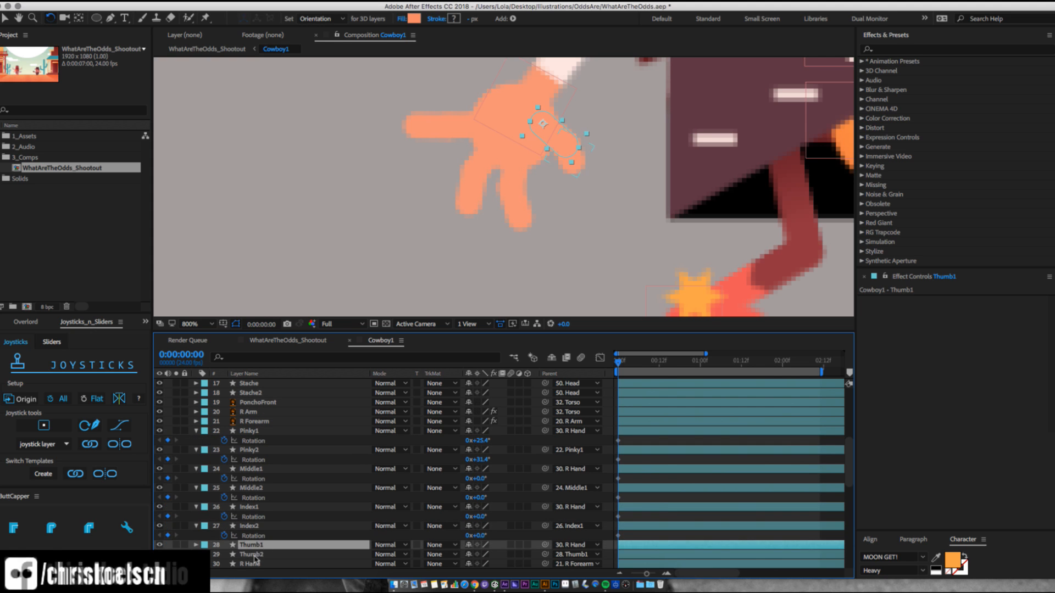
{"action": "left_click", "coordinate": [269, 554], "text": "shift"}
{"action": "key", "text": "r"}
{"action": "key", "text": "alt+shift+r"}
{"action": "scroll", "coordinate": [269, 538], "scroll_direction": "down", "scroll_amount": 1}
{"action": "scroll", "coordinate": [269, 538], "scroll_direction": "down", "scroll_amount": 2}
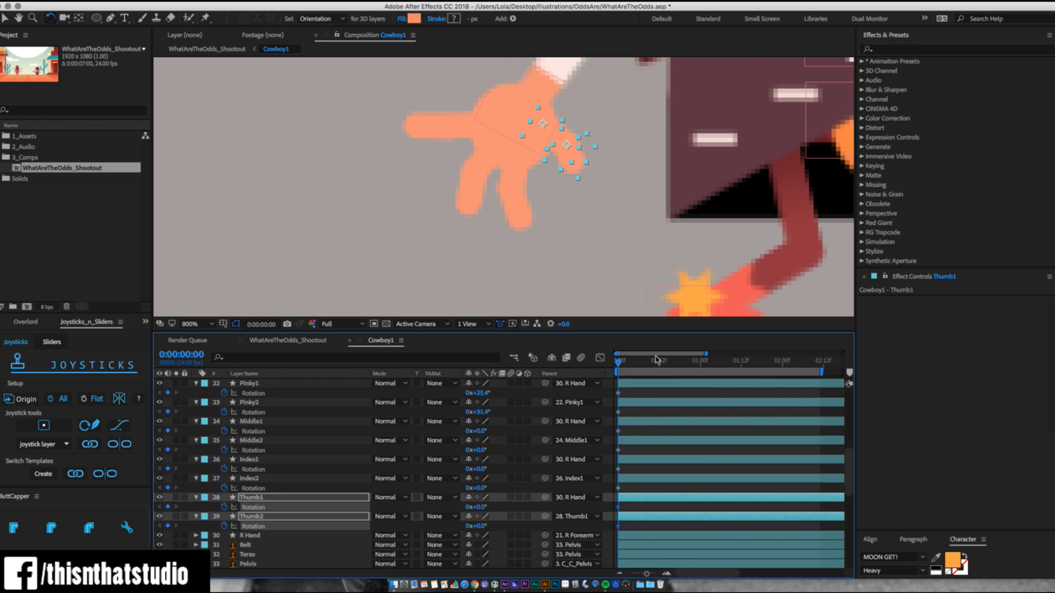
Spread the right hand's fingertips at 0:00:00:00, rotating Thumb2 to about -48°, Middle2 to about 31° and Index2 to about 23°.
{"action": "key", "text": "F2"}
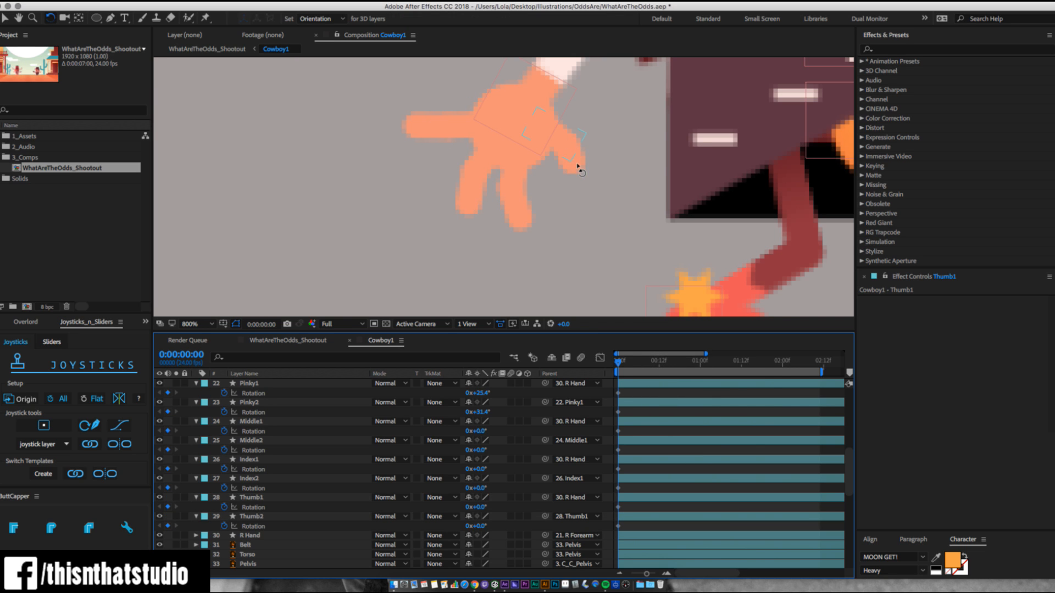
{"action": "left_click", "coordinate": [577, 168]}
{"action": "left_click_drag", "start_coordinate": [569, 171], "coordinate": [593, 145]}
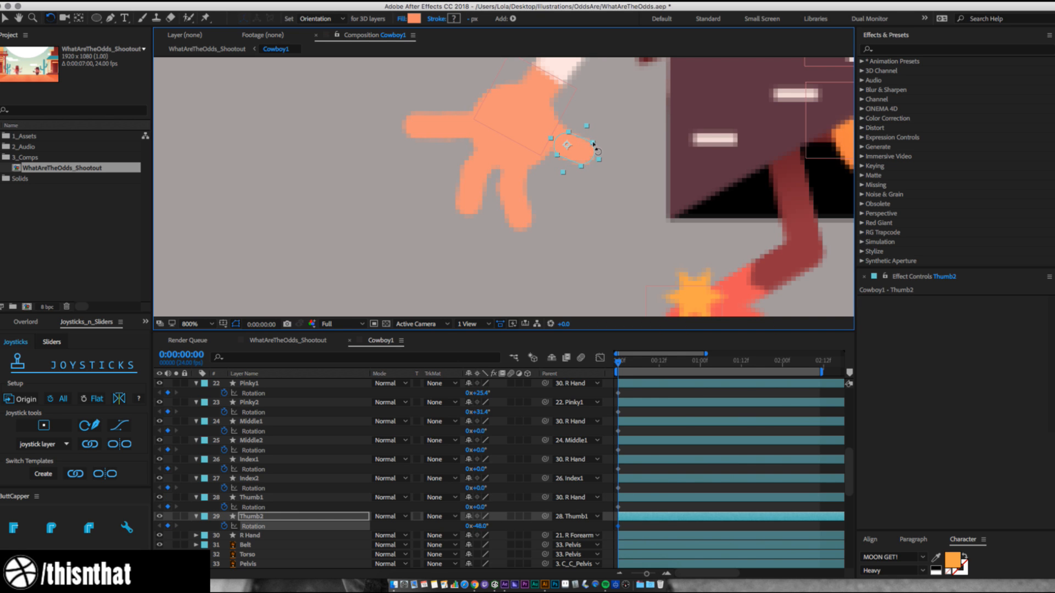
{"action": "left_click", "coordinate": [490, 170]}
{"action": "left_click_drag", "start_coordinate": [473, 202], "coordinate": [457, 195]}
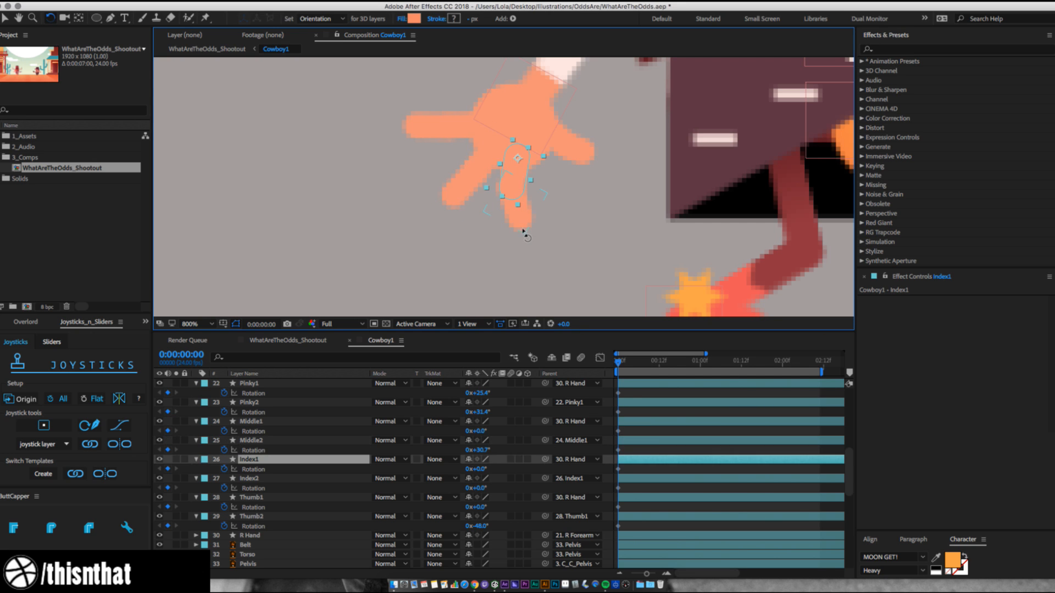
{"action": "left_click_drag", "start_coordinate": [521, 228], "coordinate": [510, 232]}
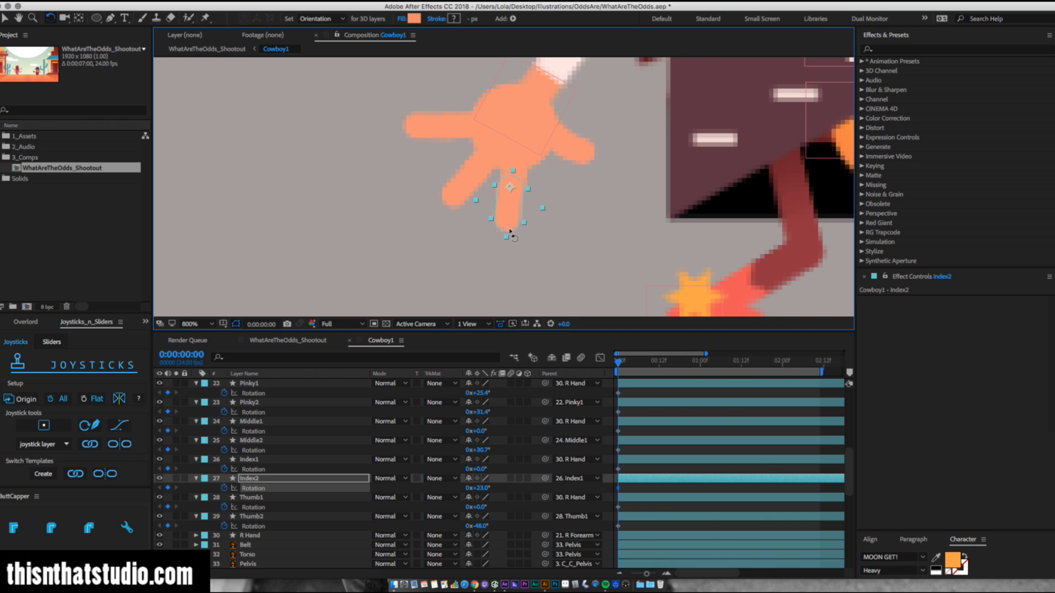
Fan the middle and index fingers outward by rotating Middle1 to about 22°, Index1 to about 16° and Index2 to about 34°.
{"action": "left_click", "coordinate": [486, 162]}
{"action": "left_click_drag", "start_coordinate": [475, 165], "coordinate": [487, 213]}
{"action": "left_click", "coordinate": [493, 211]}
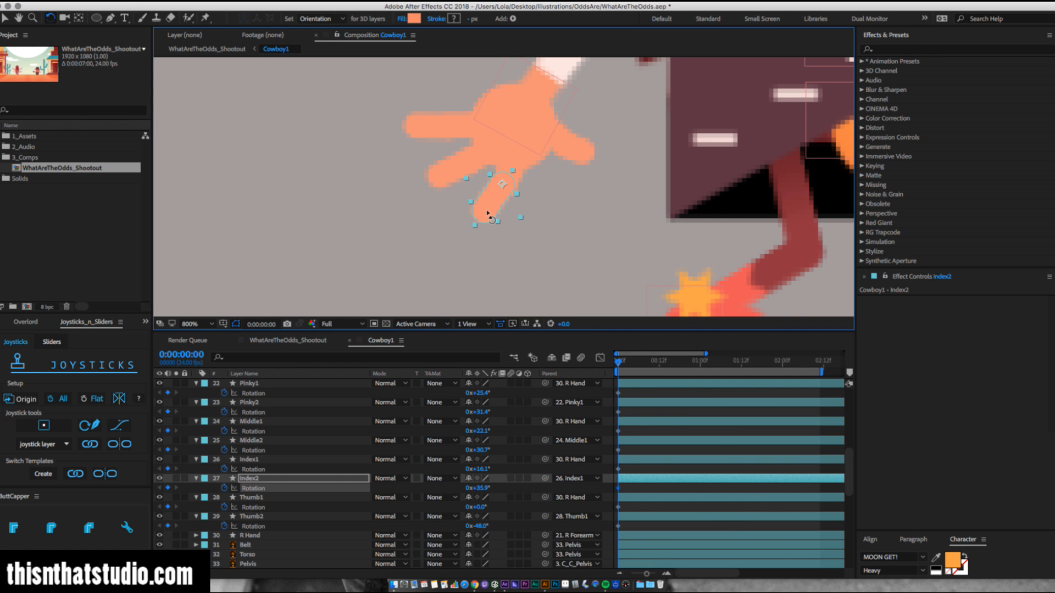
Bend the fingertips further open, rotating Pinky2 to about 43°, Middle2 to about 56°, Index2 to about 69° and Thumb2 to about -80°.
{"action": "left_click", "coordinate": [428, 122]}
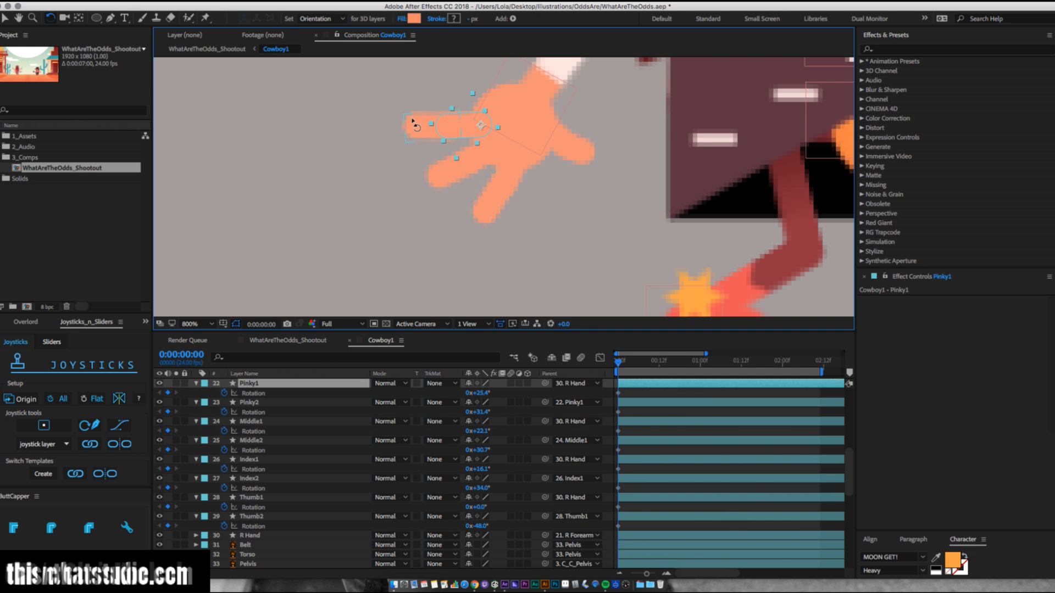
{"action": "left_click_drag", "start_coordinate": [412, 120], "coordinate": [409, 112]}
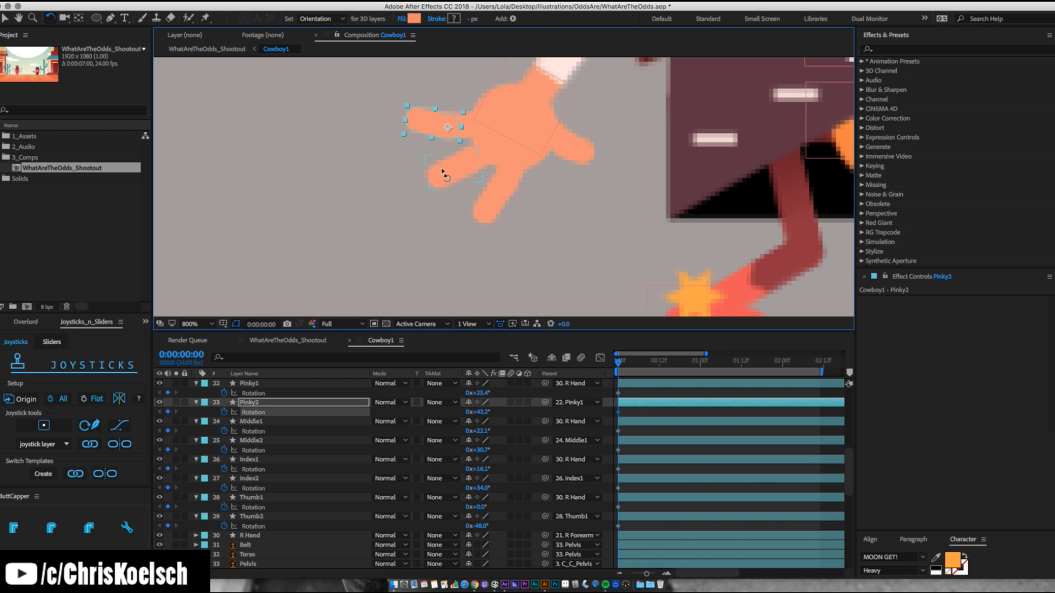
{"action": "left_click_drag", "start_coordinate": [443, 174], "coordinate": [432, 161]}
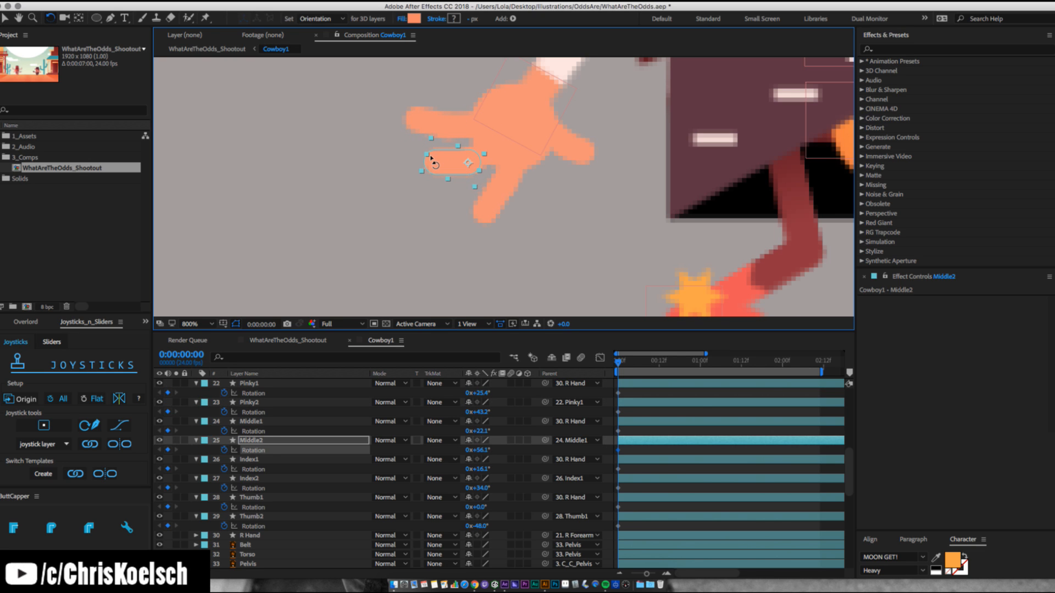
{"action": "left_click_drag", "start_coordinate": [483, 208], "coordinate": [470, 192]}
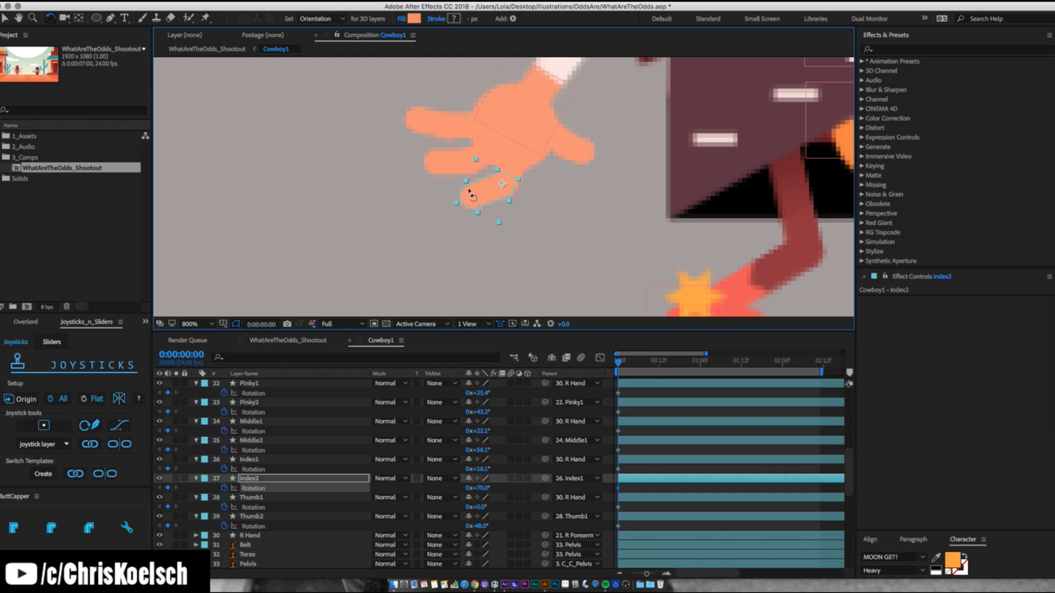
{"action": "left_click", "coordinate": [587, 149]}
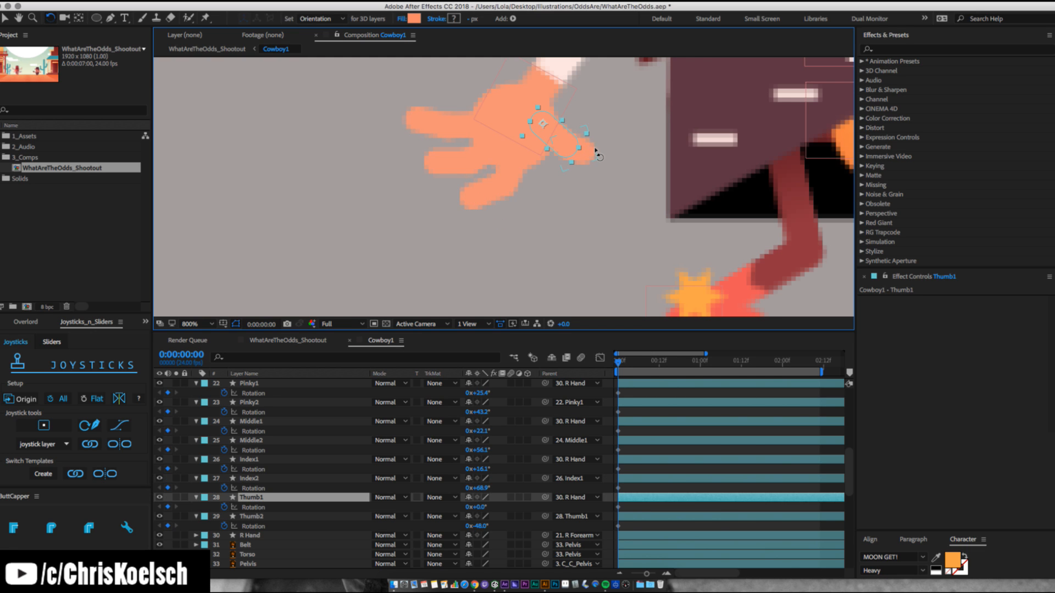
{"action": "left_click_drag", "start_coordinate": [596, 154], "coordinate": [593, 136]}
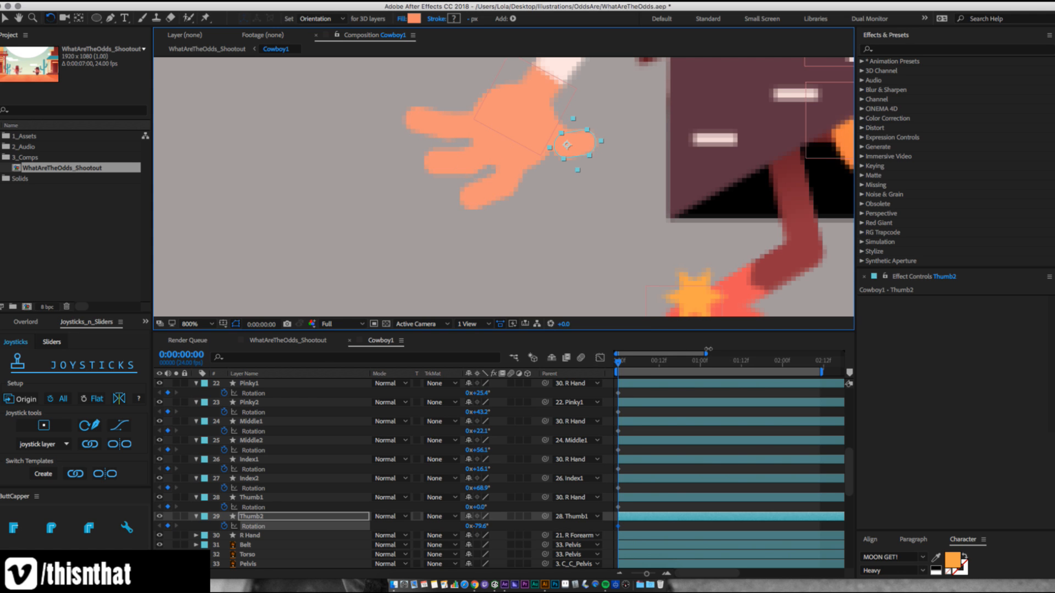
At 0:00:00:01, fold the thumb against the palm by rotating Thumb2 to about 14° and Thumb1 to about 46°.
{"action": "left_click_drag", "start_coordinate": [707, 352], "coordinate": [643, 357]}
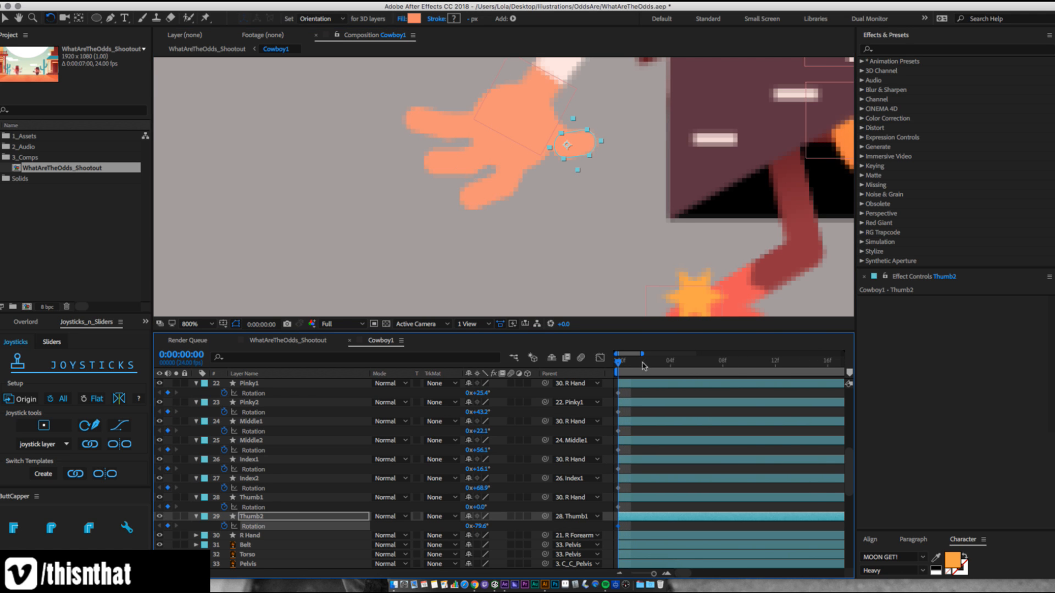
{"action": "key", "text": "Page_Down"}
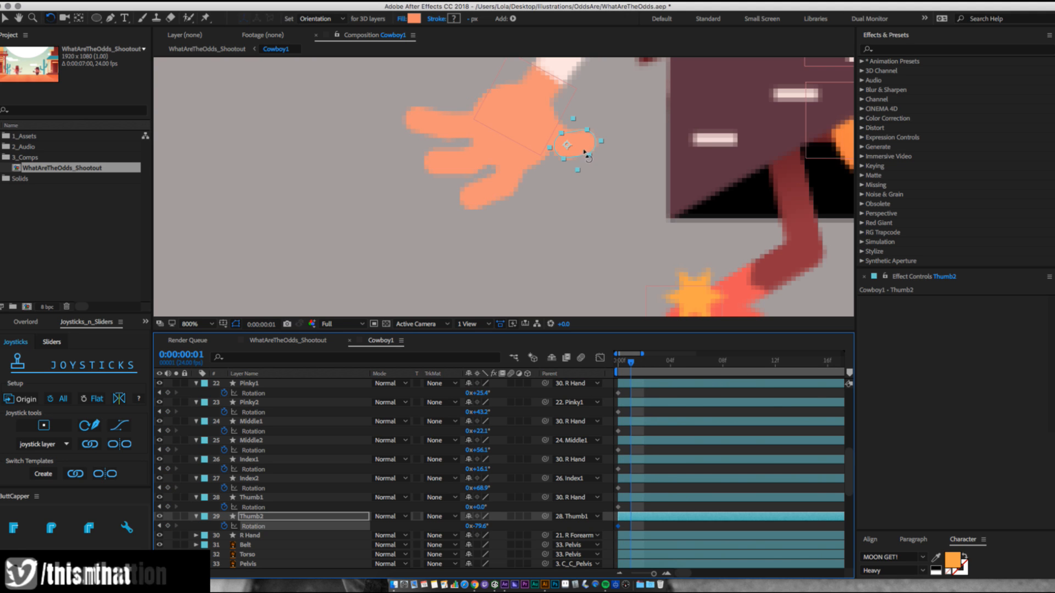
{"action": "left_click_drag", "start_coordinate": [581, 146], "coordinate": [568, 170]}
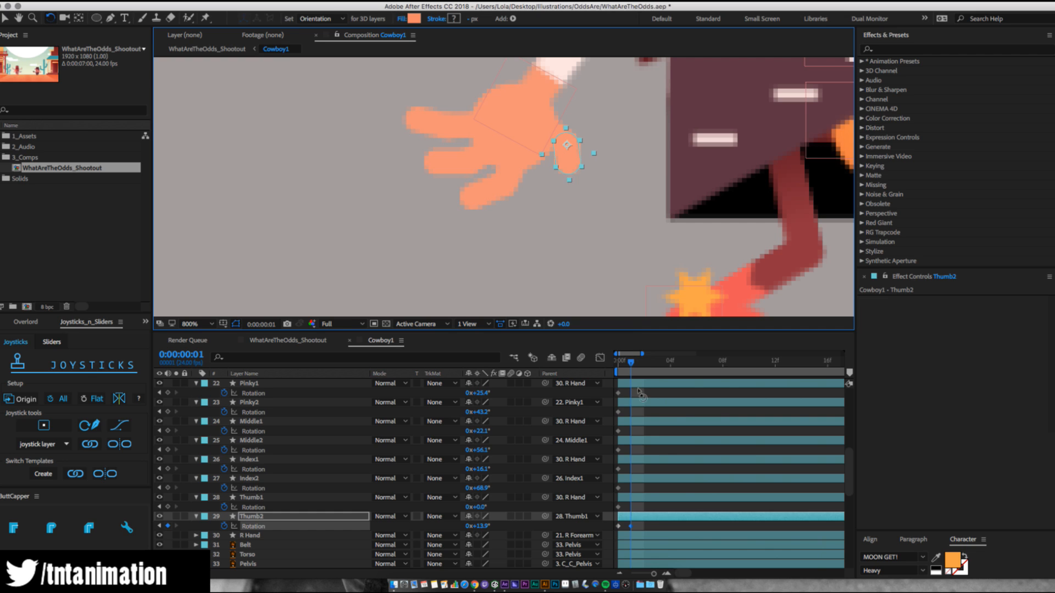
{"action": "left_click", "coordinate": [576, 141]}
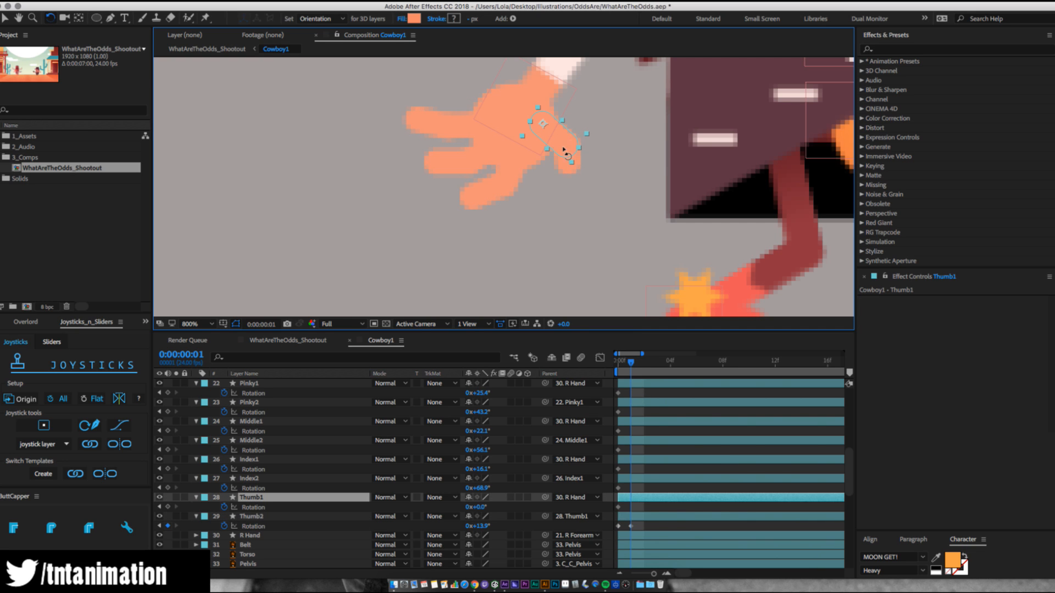
{"action": "left_click_drag", "start_coordinate": [567, 155], "coordinate": [547, 161]}
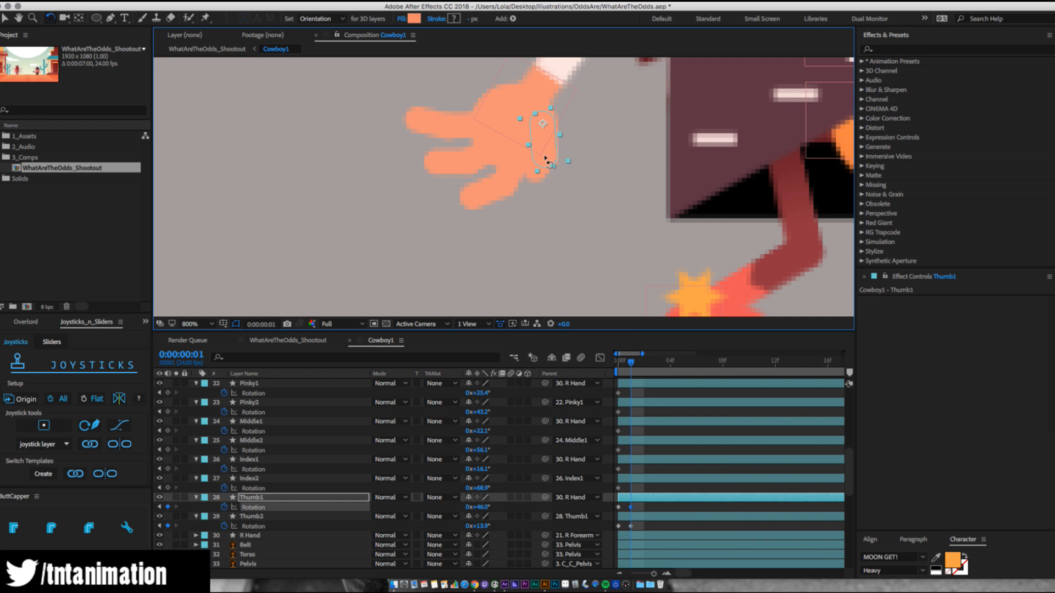
Curl the index and middle fingers into the palm, with Index2 about -74°, Index1 about -56°, Middle2 about -85° and Middle1 about -65°.
{"action": "left_click", "coordinate": [503, 191]}
{"action": "left_click_drag", "start_coordinate": [489, 197], "coordinate": [543, 178]}
{"action": "left_click", "coordinate": [523, 178]}
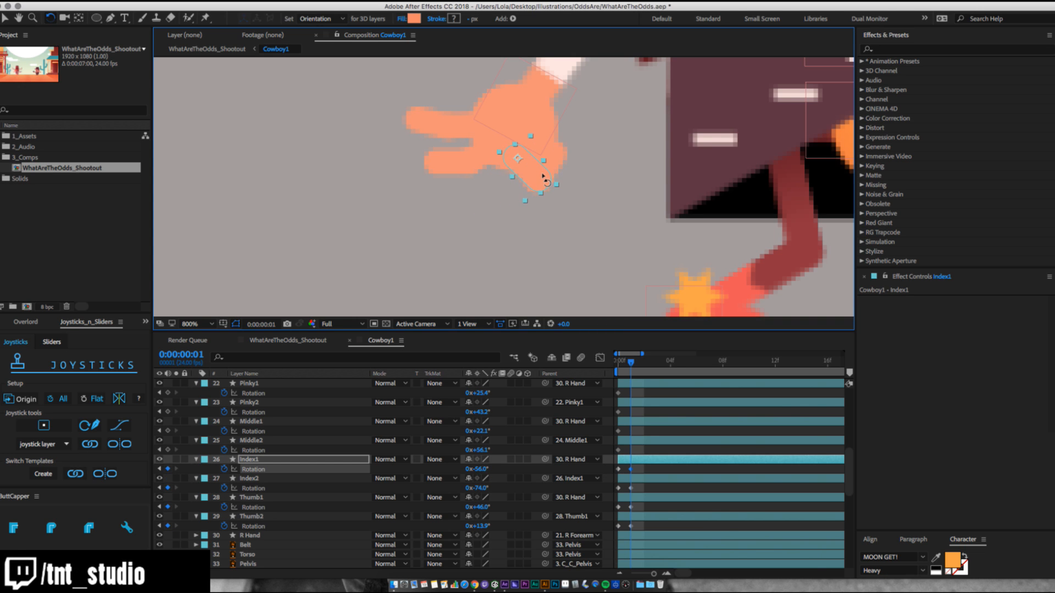
{"action": "left_click", "coordinate": [482, 158]}
{"action": "left_click_drag", "start_coordinate": [469, 174], "coordinate": [508, 173]}
{"action": "left_click", "coordinate": [483, 151]}
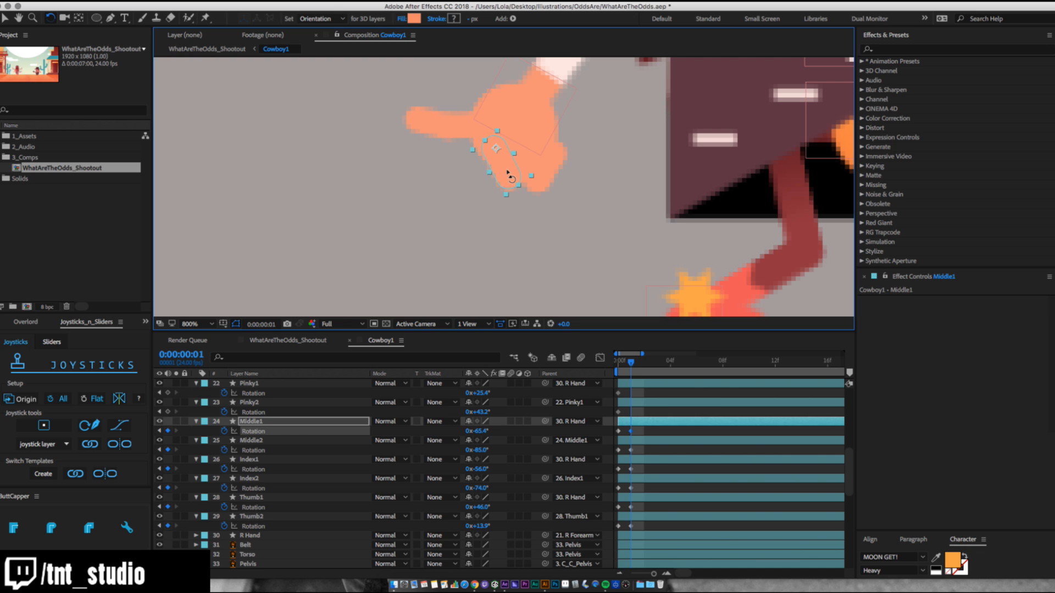
Curl the pinky into the fist by rotating Pinky2 to about -72° and Pinky1 to about -69°.
{"action": "left_click", "coordinate": [413, 105]}
{"action": "left_click_drag", "start_coordinate": [432, 138], "coordinate": [454, 156]}
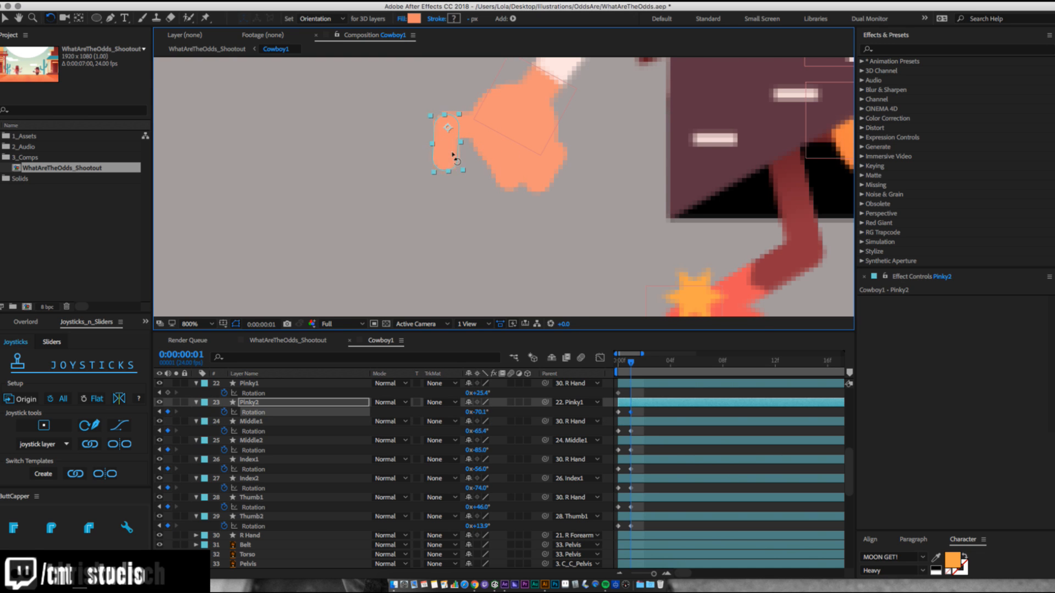
{"action": "left_click", "coordinate": [467, 119]}
{"action": "left_click_drag", "start_coordinate": [469, 117], "coordinate": [482, 157]}
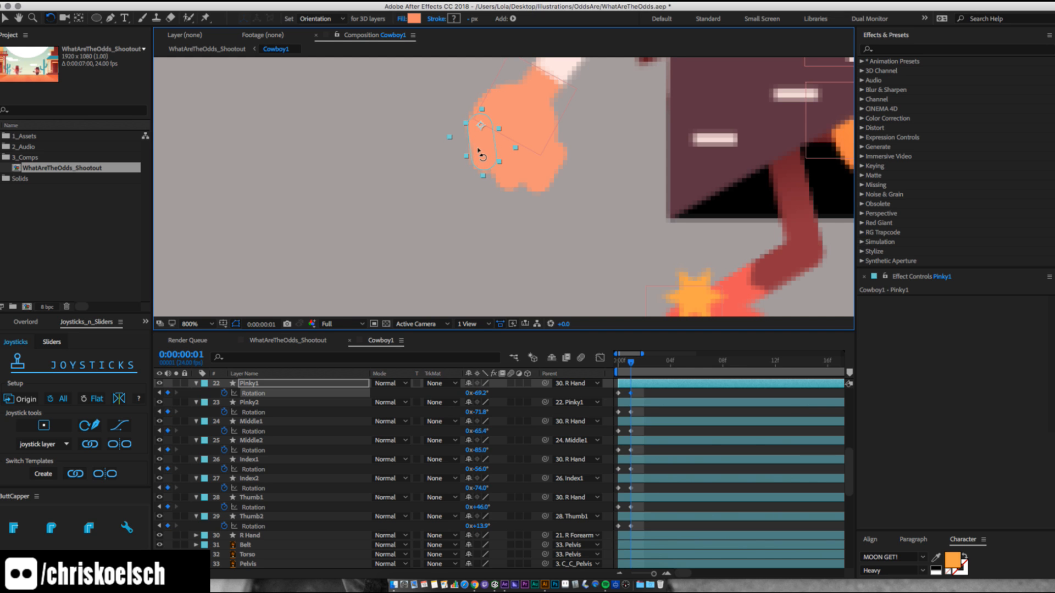
Refine the index finger's curl by rotating Index2 to about -88° and Index1 to about -42°, and save the project.
{"action": "key", "text": "z"}
{"action": "left_click", "coordinate": [541, 167], "text": "alt"}
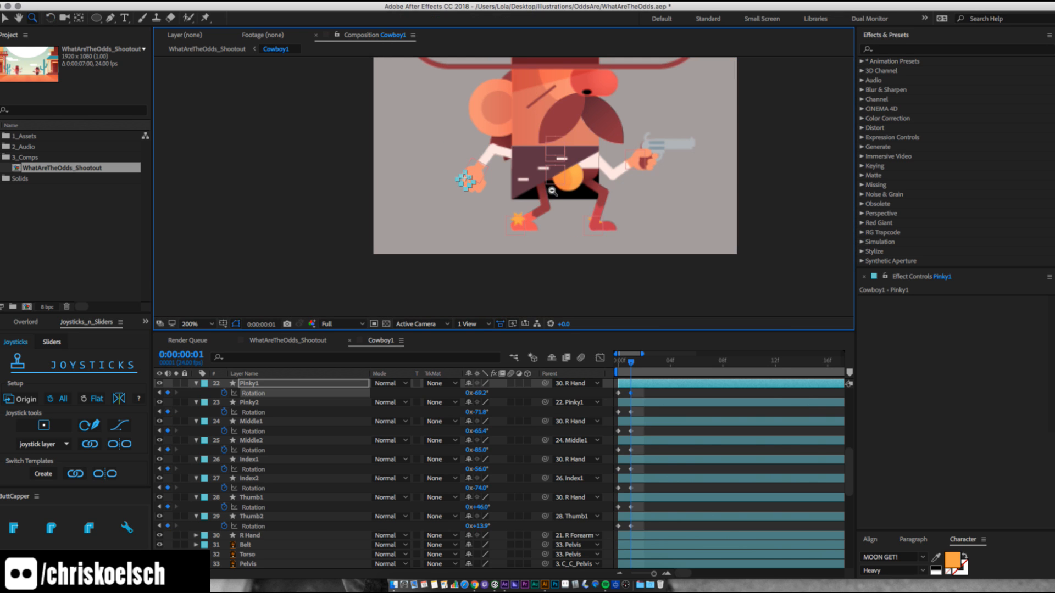
{"action": "left_click", "coordinate": [493, 186]}
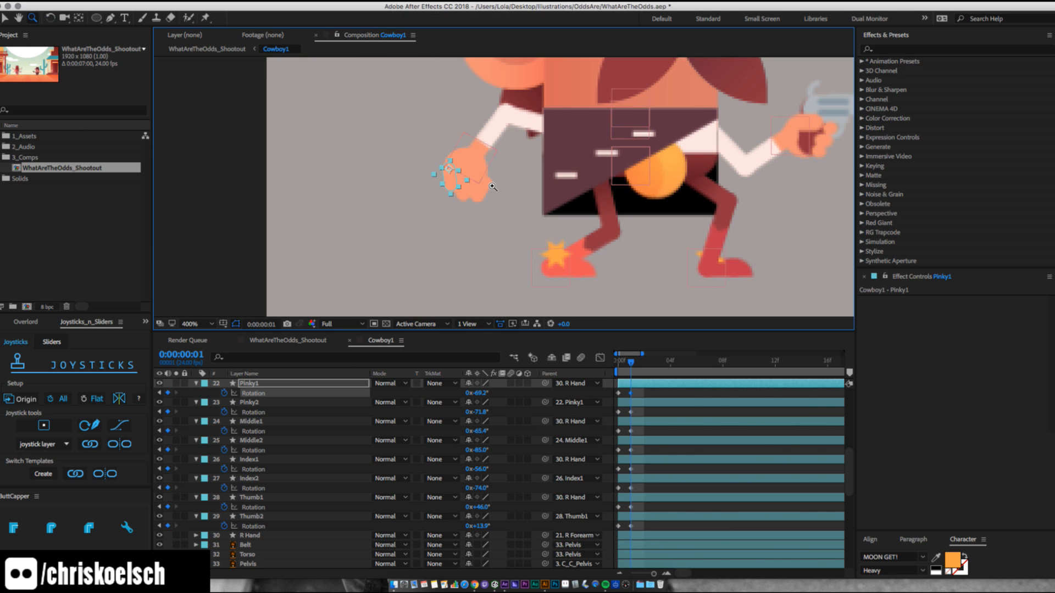
{"action": "left_click", "coordinate": [493, 187]}
{"action": "key", "text": "v"}
{"action": "left_click", "coordinate": [499, 186]}
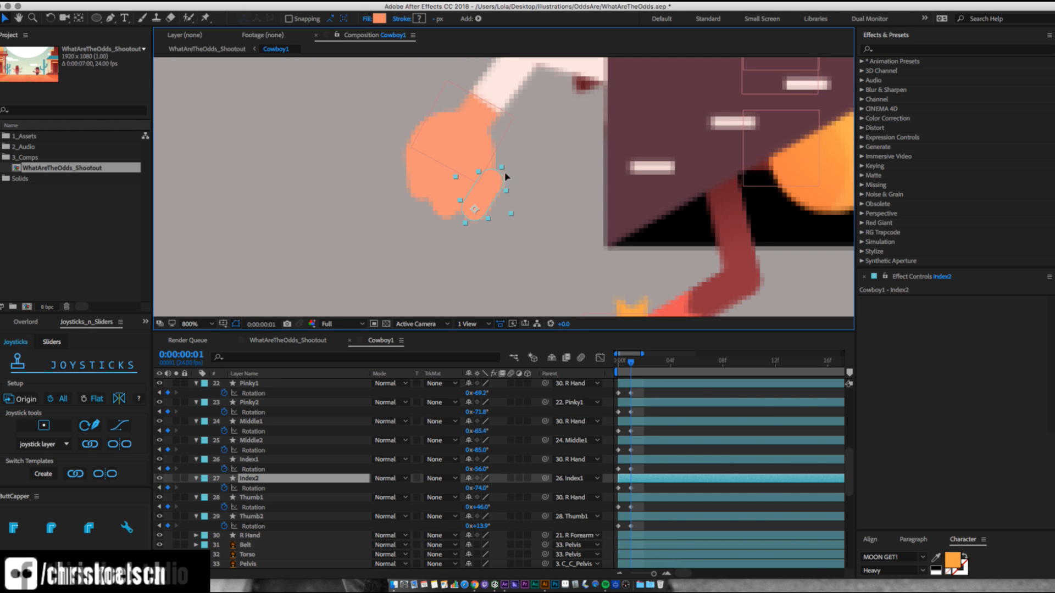
{"action": "key", "text": "w"}
{"action": "left_click_drag", "start_coordinate": [497, 184], "coordinate": [487, 183]}
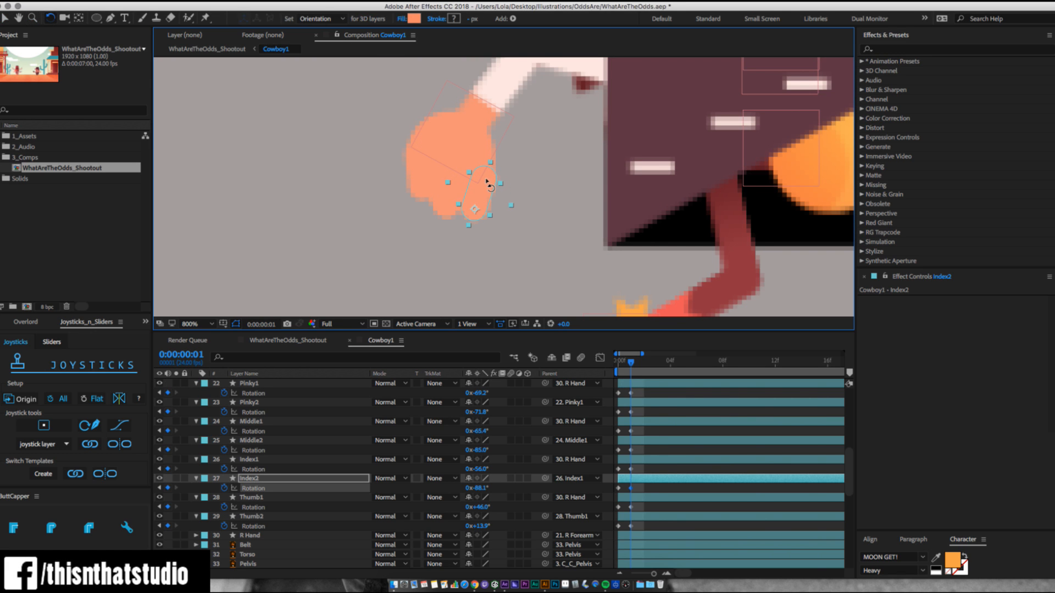
{"action": "left_click", "coordinate": [449, 198]}
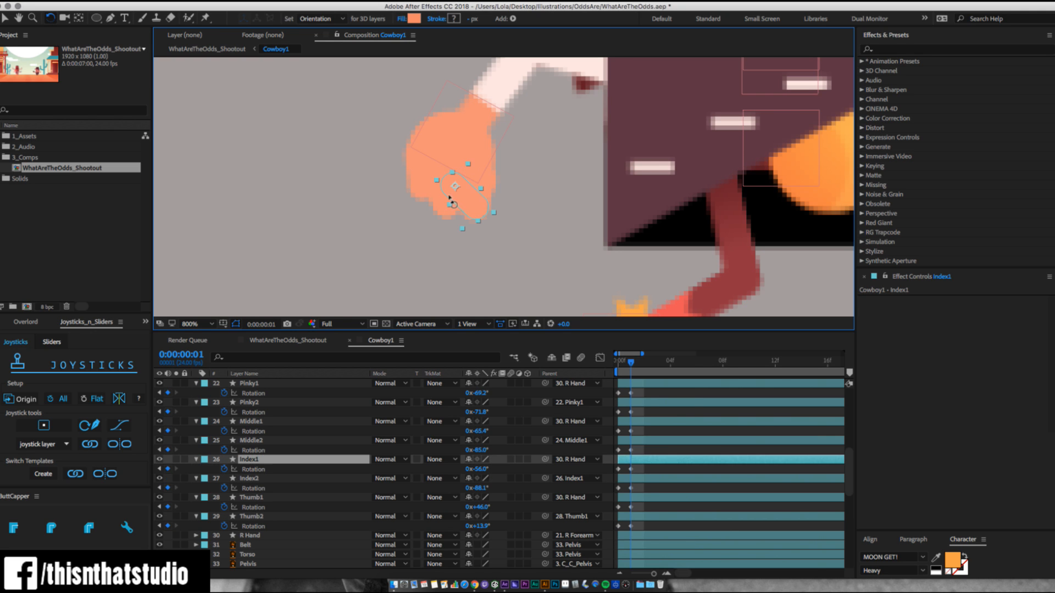
{"action": "left_click_drag", "start_coordinate": [475, 204], "coordinate": [468, 206]}
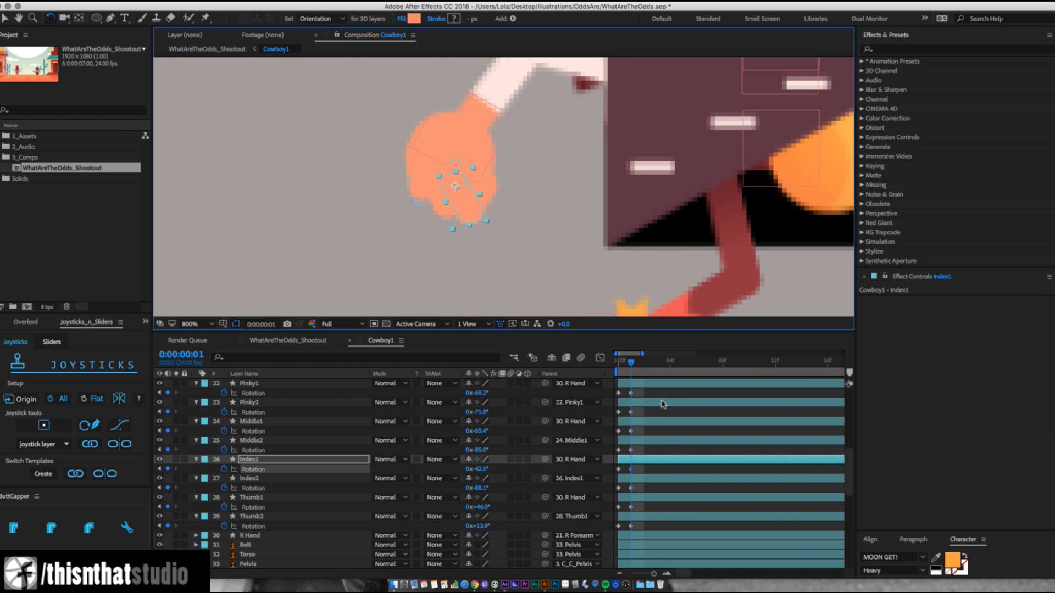
{"action": "scroll", "coordinate": [649, 502], "scroll_direction": "up", "scroll_amount": 2}
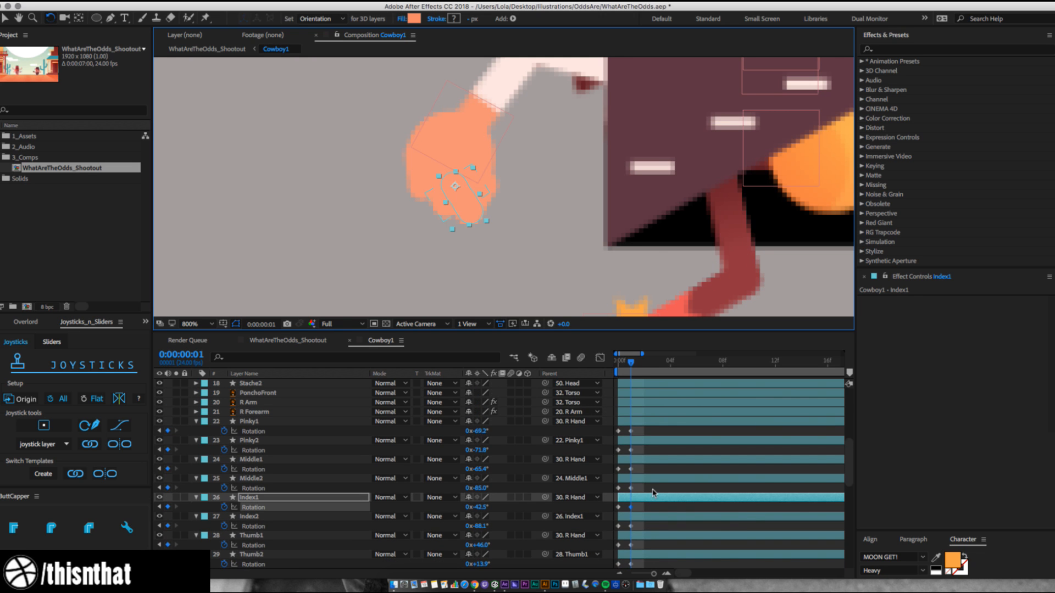
{"action": "key", "text": "super+s"}
Create a Joysticks n Sliders slider null named Pinky from the Rotation keyframes of Pinky1 and Pinky2.
{"action": "left_click_drag", "start_coordinate": [640, 427], "coordinate": [617, 455]}
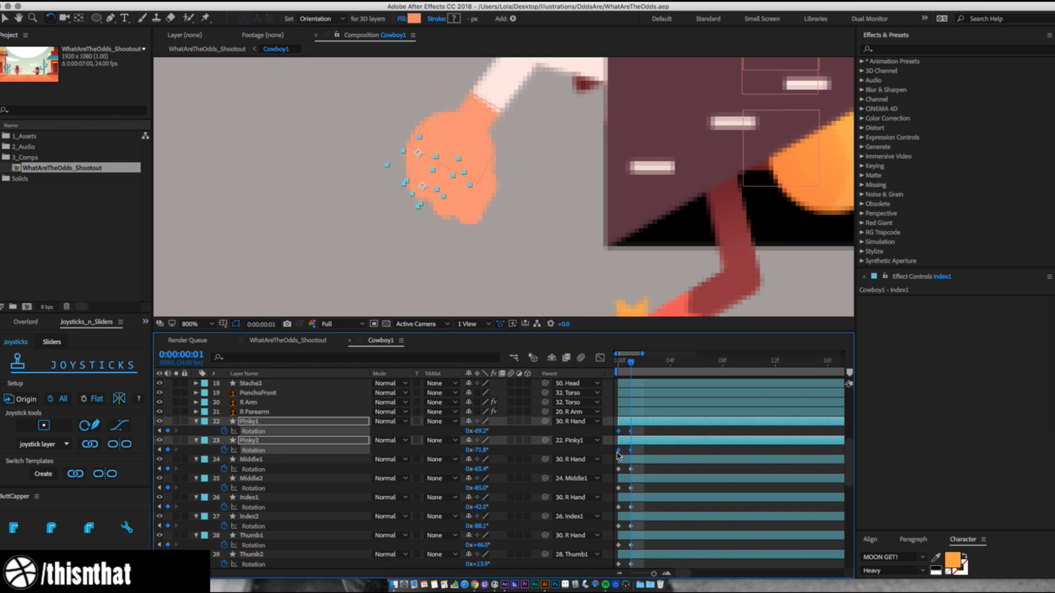
{"action": "mouse_move", "coordinate": [617, 454]}
{"action": "left_click", "coordinate": [52, 342]}
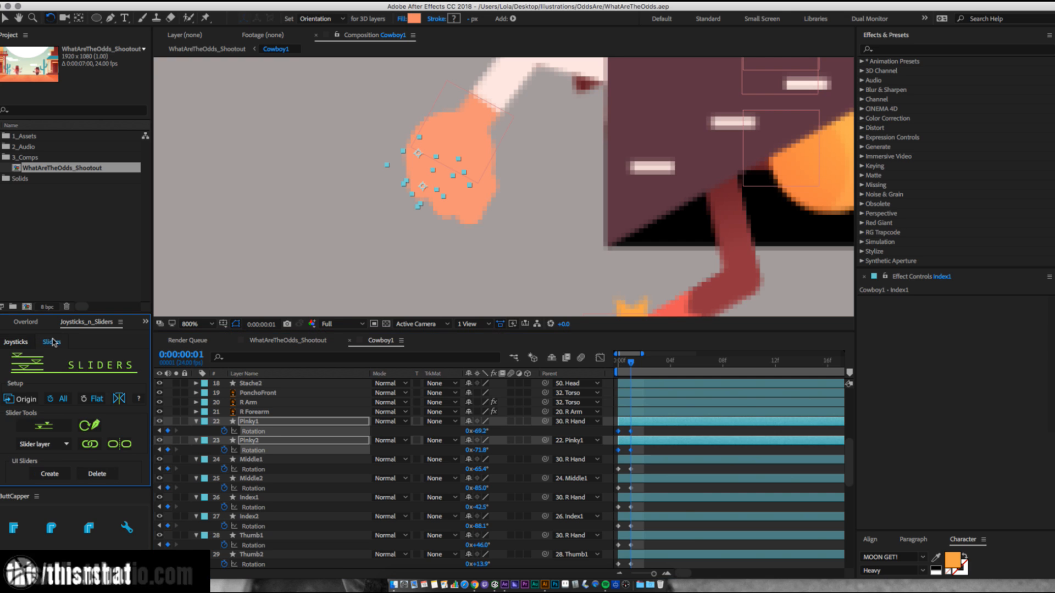
{"action": "left_click_drag", "start_coordinate": [86, 314], "coordinate": [87, 241]}
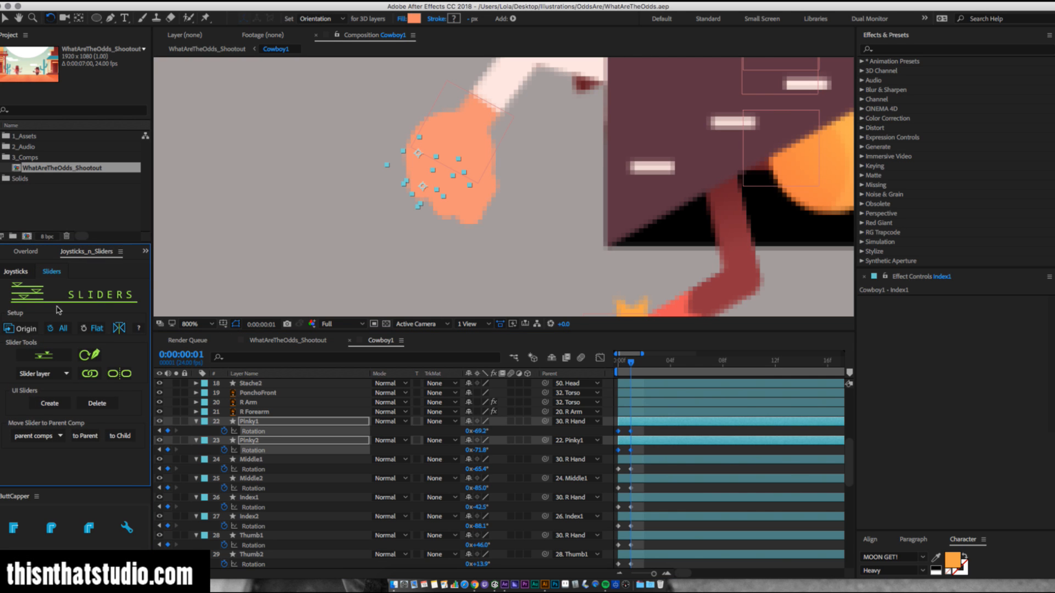
{"action": "left_click", "coordinate": [63, 357]}
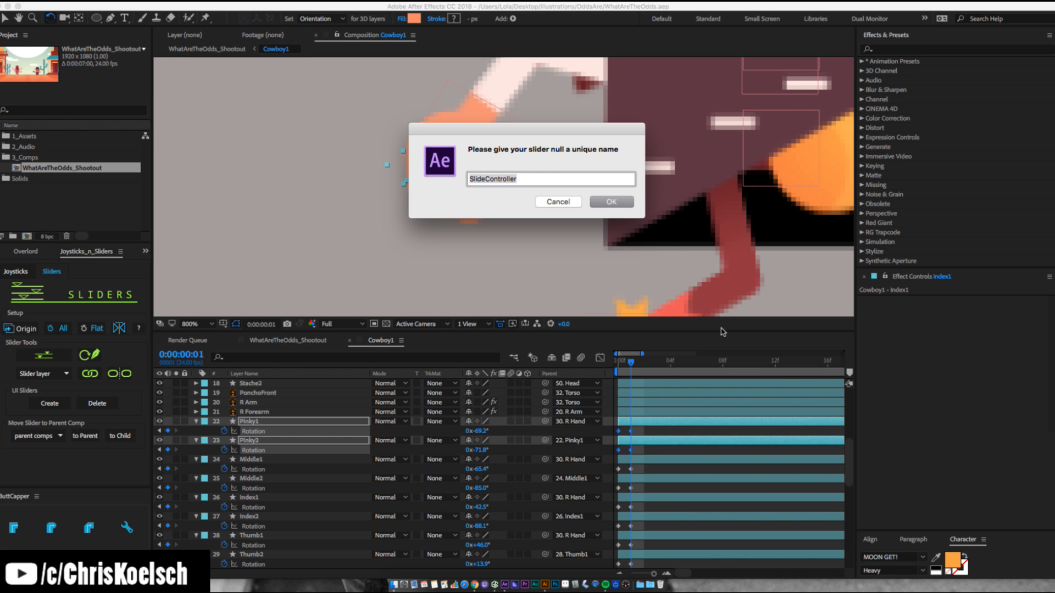
{"action": "type", "text": "Pinky"}
{"action": "key", "text": "Return"}
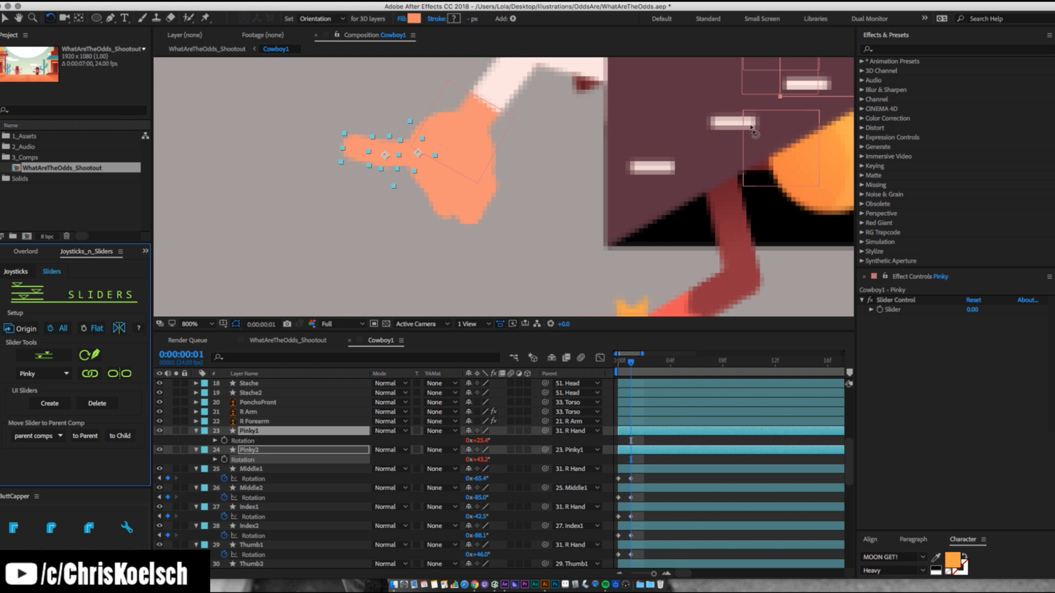
Test the Pinky slider control at 11, and undo the change.
{"action": "left_click_drag", "start_coordinate": [972, 309], "coordinate": [999, 323]}
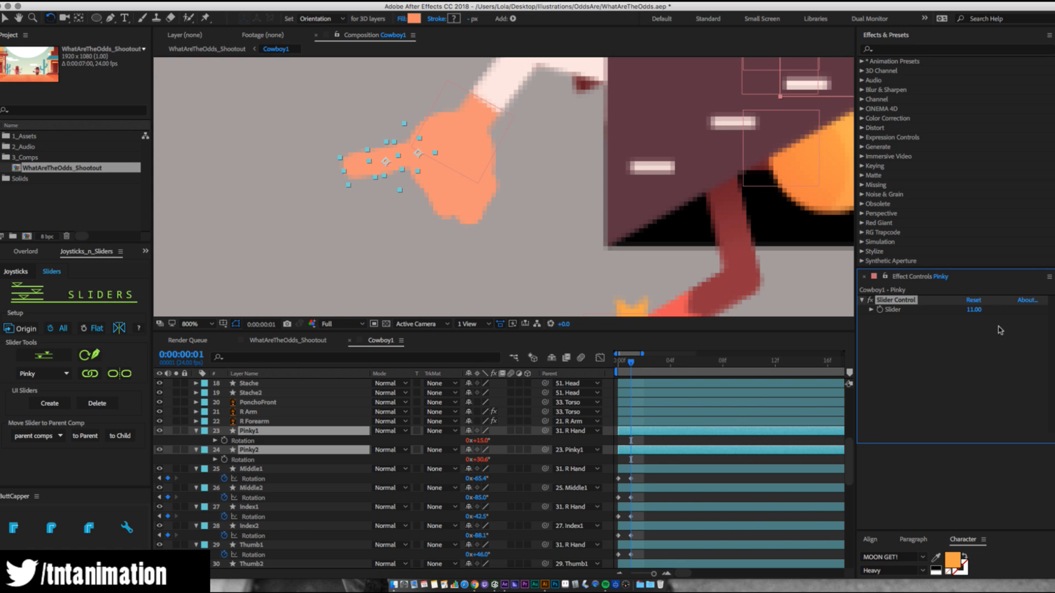
{"action": "key", "text": "super+z"}
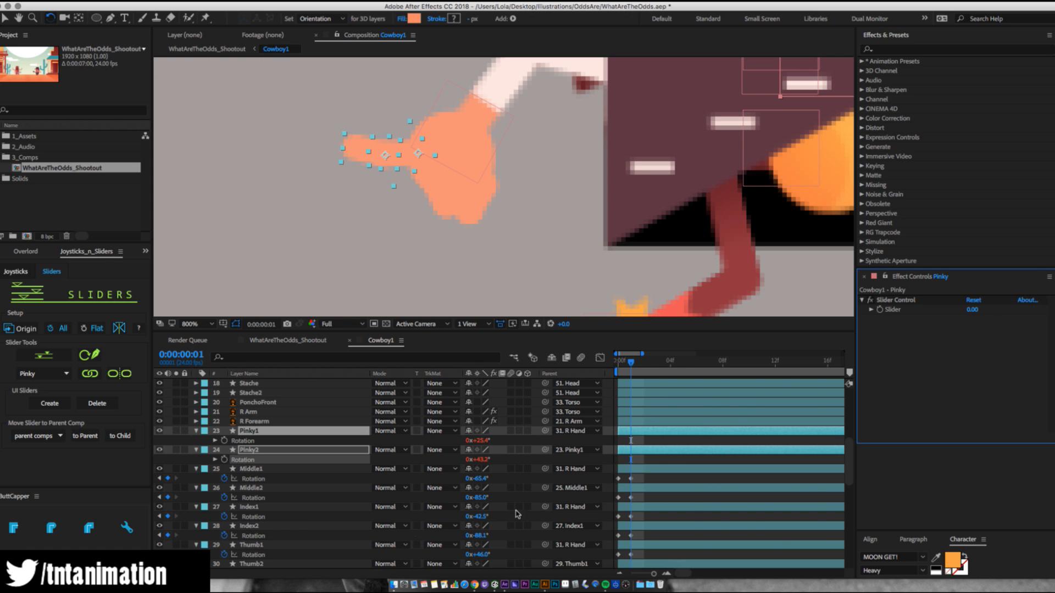
Try creating an on-screen UI slider for the Pinky null, and undo it.
{"action": "left_click", "coordinate": [261, 433]}
{"action": "scroll", "coordinate": [258, 418], "scroll_direction": "up", "scroll_amount": 8}
{"action": "left_click", "coordinate": [257, 384]}
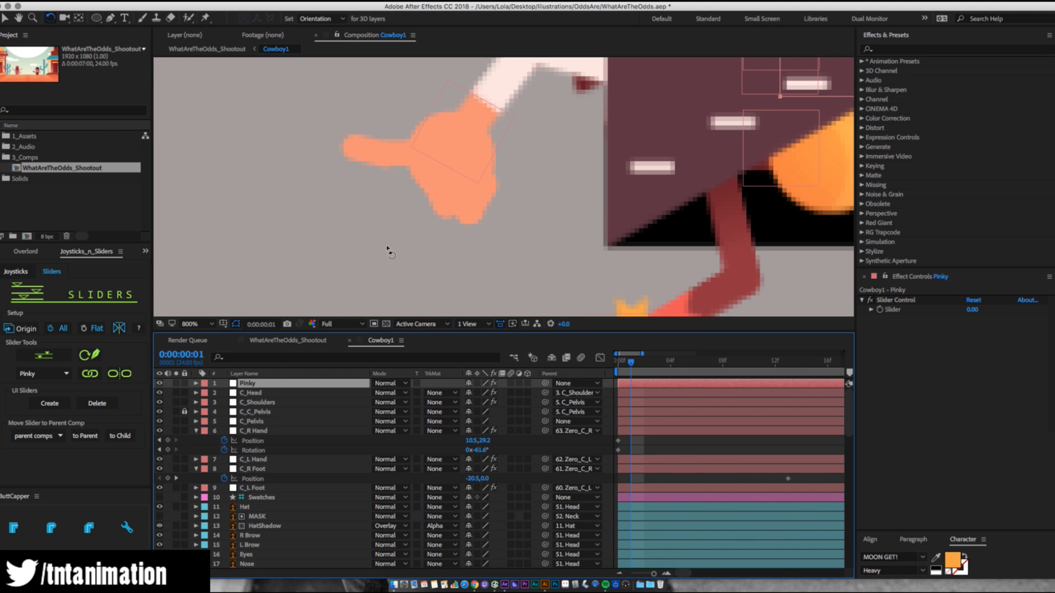
{"action": "key", "text": "comma"}
{"action": "key", "text": "comma"}
{"action": "key", "text": "comma"}
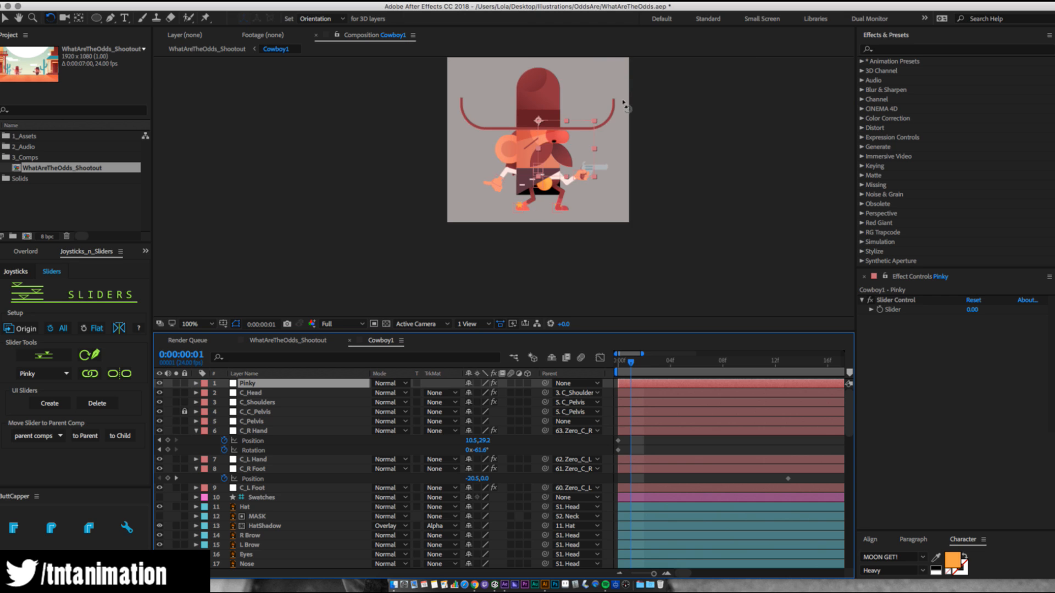
{"action": "key", "text": "v"}
{"action": "left_click", "coordinate": [540, 124]}
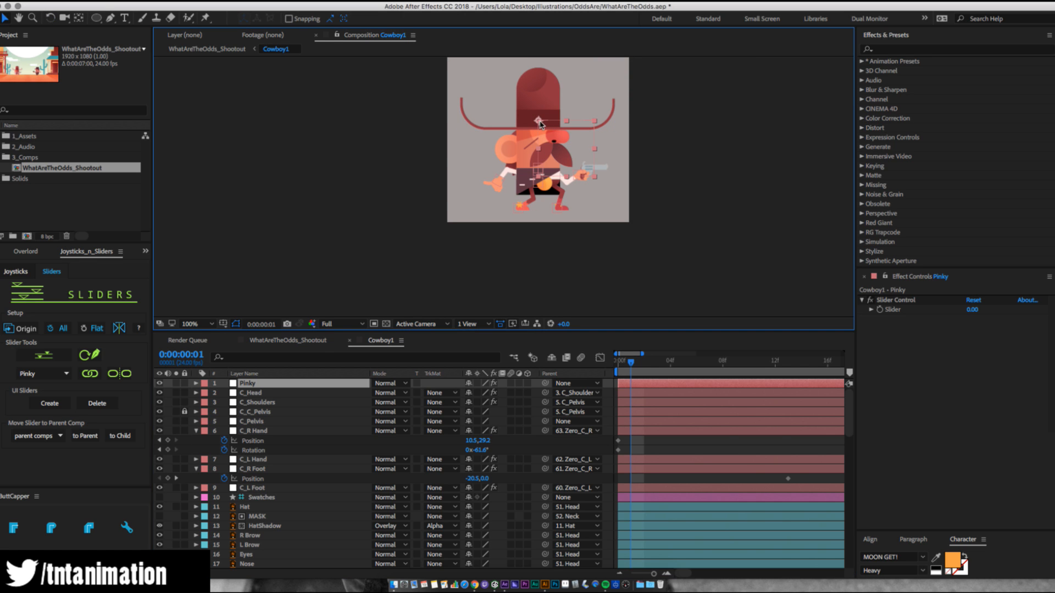
{"action": "left_click", "coordinate": [244, 386]}
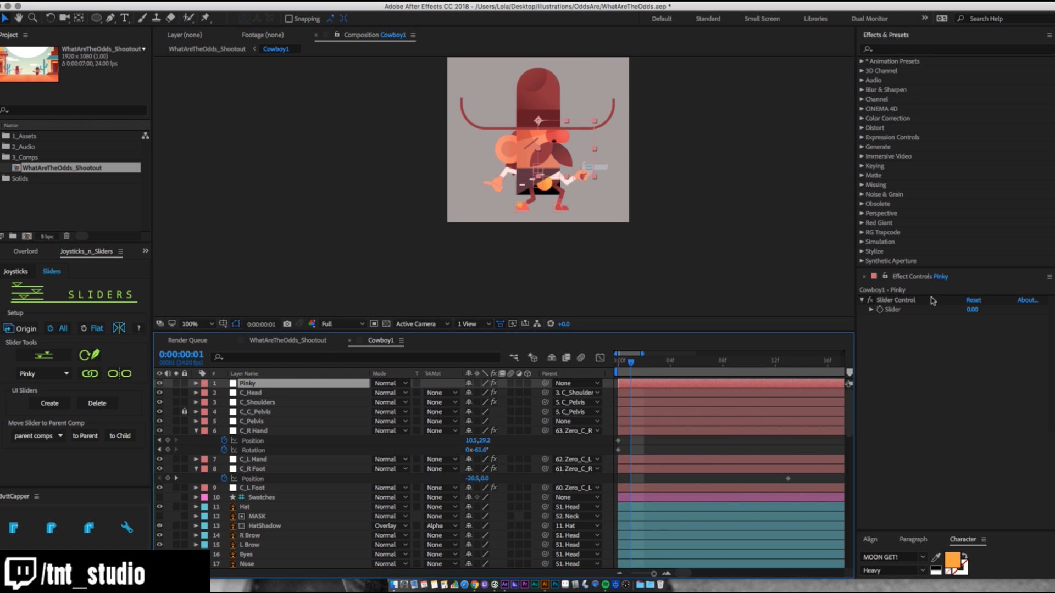
{"action": "left_click", "coordinate": [49, 403]}
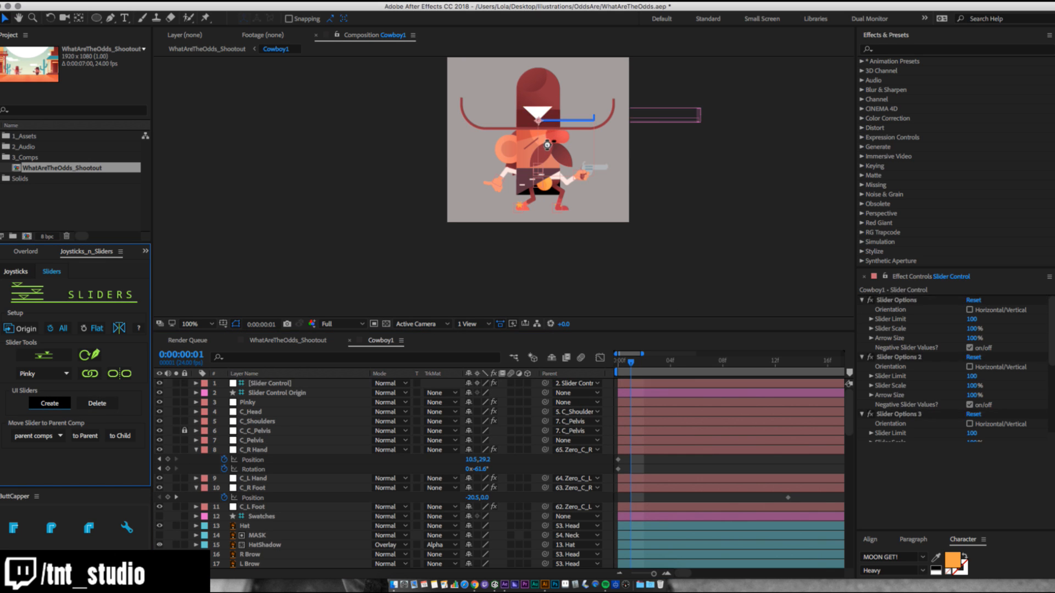
{"action": "key", "text": "super+z"}
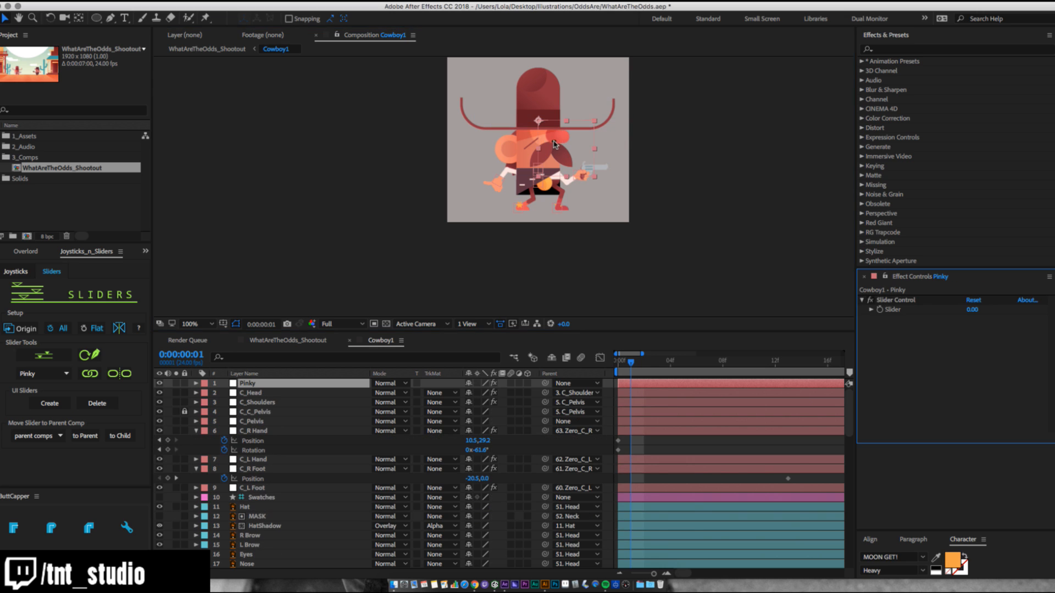
Create the UI slider again, test it by moving its arrow toward the negative end, and remove the slider layers.
{"action": "key", "text": "period"}
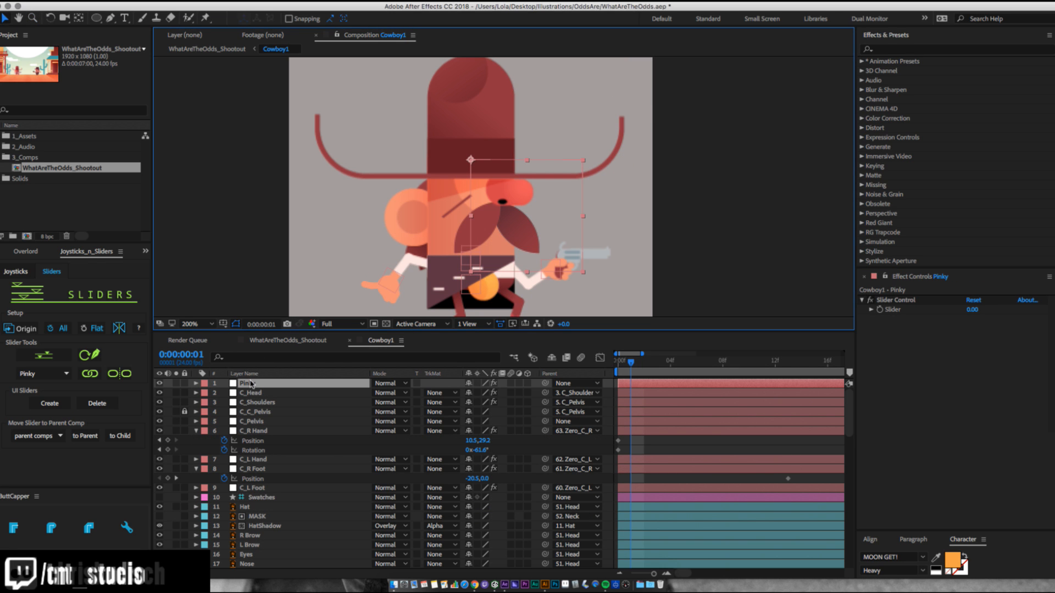
{"action": "left_click", "coordinate": [44, 404]}
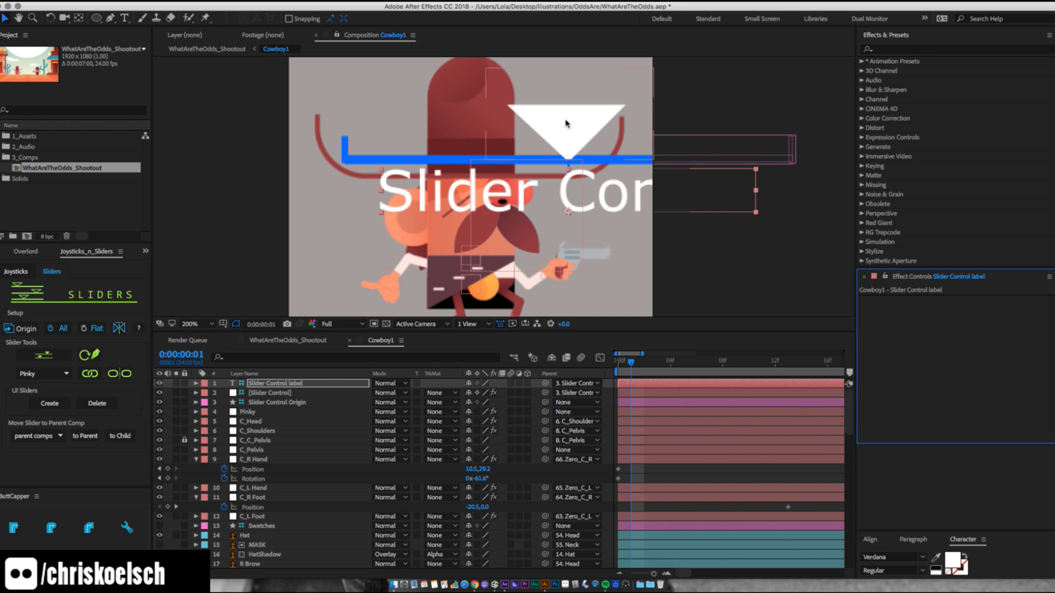
{"action": "left_click", "coordinate": [569, 124]}
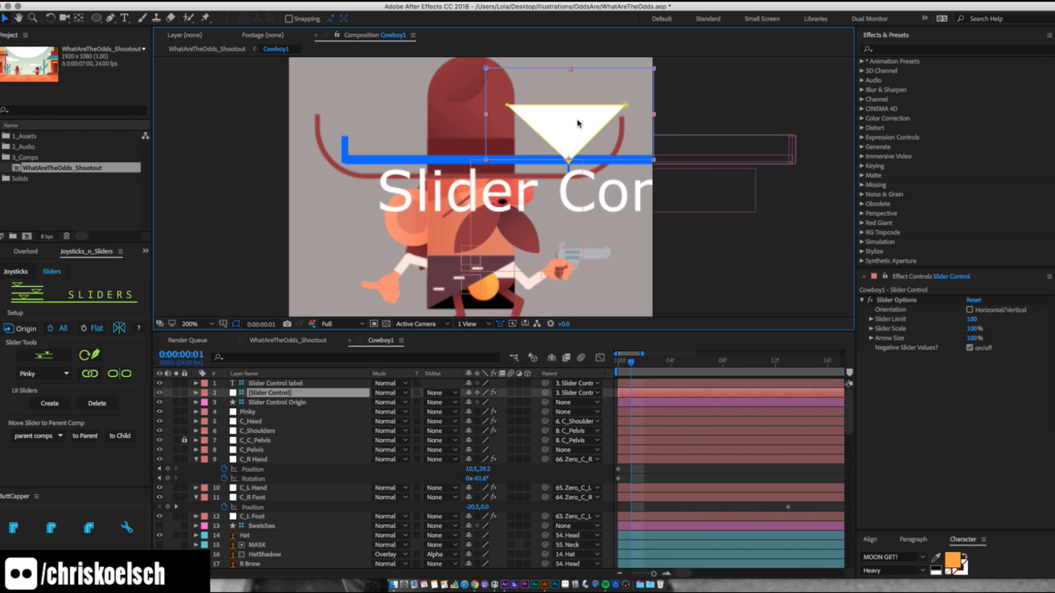
{"action": "left_click_drag", "start_coordinate": [555, 121], "coordinate": [462, 131]}
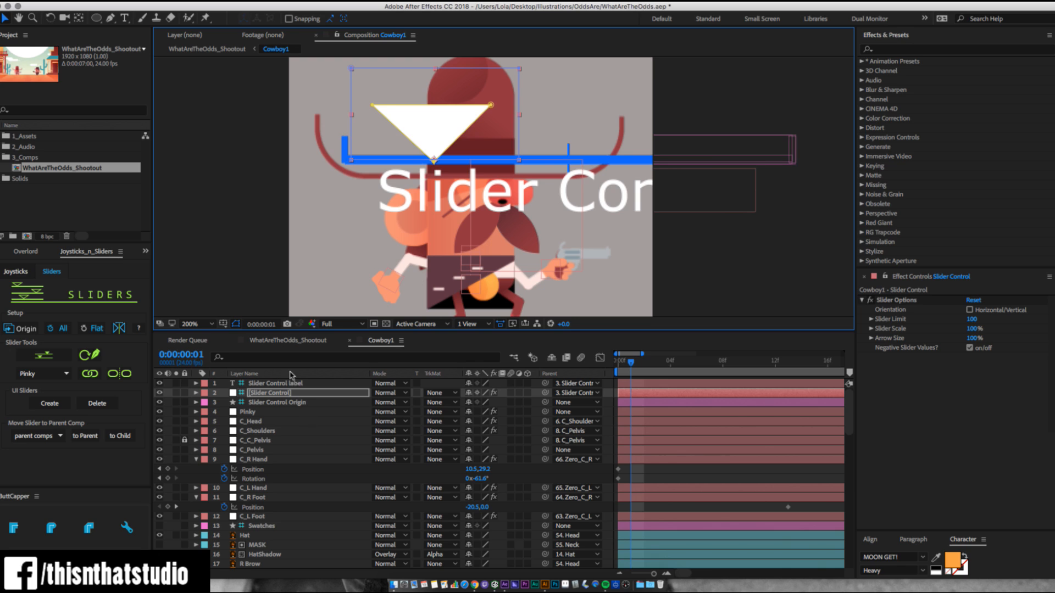
{"action": "left_click", "coordinate": [278, 384]}
{"action": "left_click", "coordinate": [278, 403], "text": "shift"}
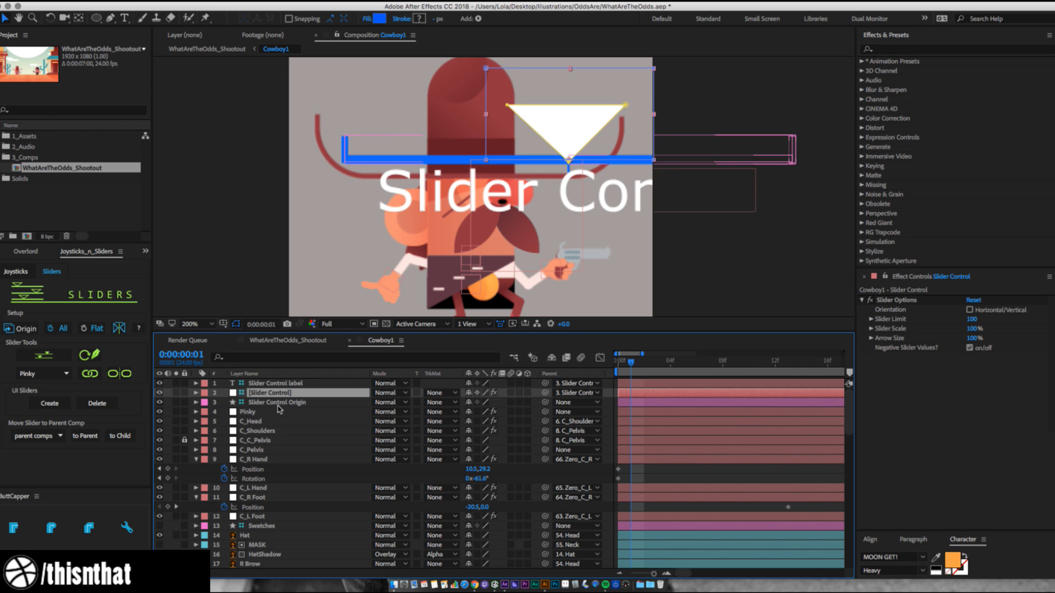
{"action": "key", "text": "Delete"}
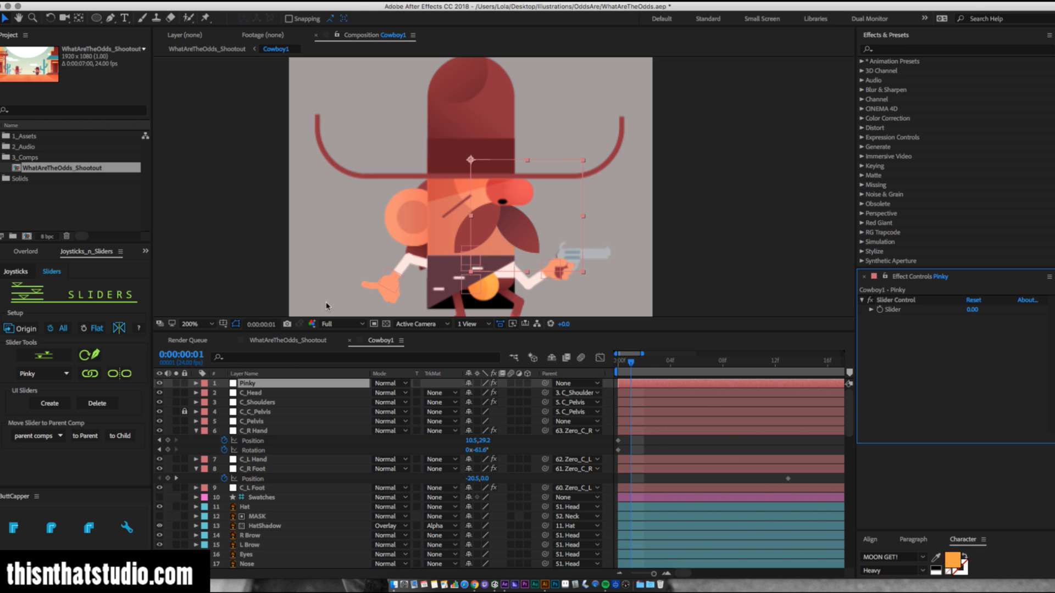
Test the Pinky null's Slider Control at -16, and undo the change.
{"action": "left_click", "coordinate": [263, 385]}
{"action": "left_click_drag", "start_coordinate": [973, 309], "coordinate": [1001, 304]}
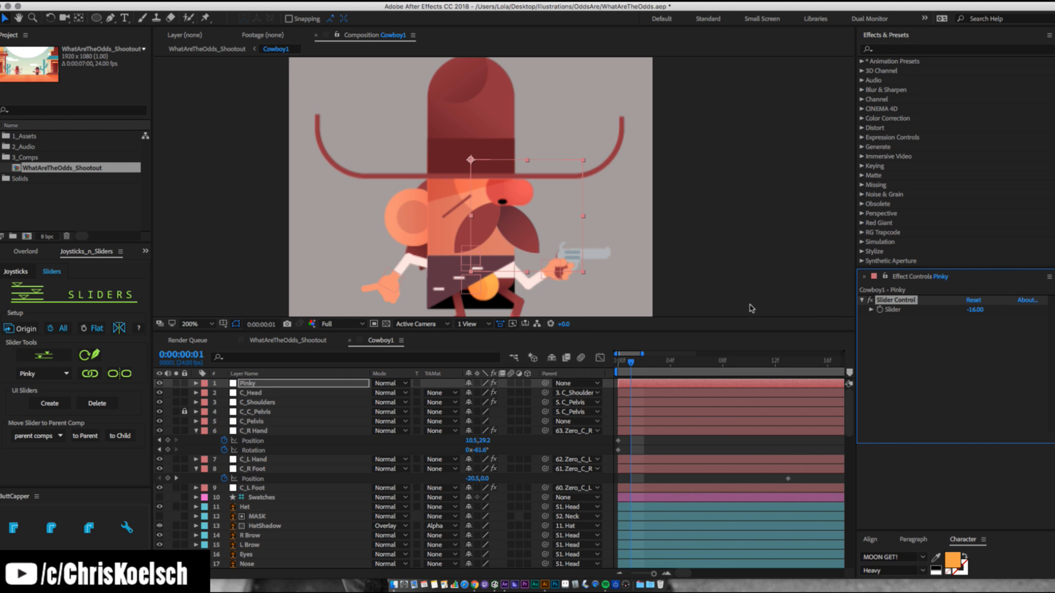
{"action": "left_click", "coordinate": [396, 280]}
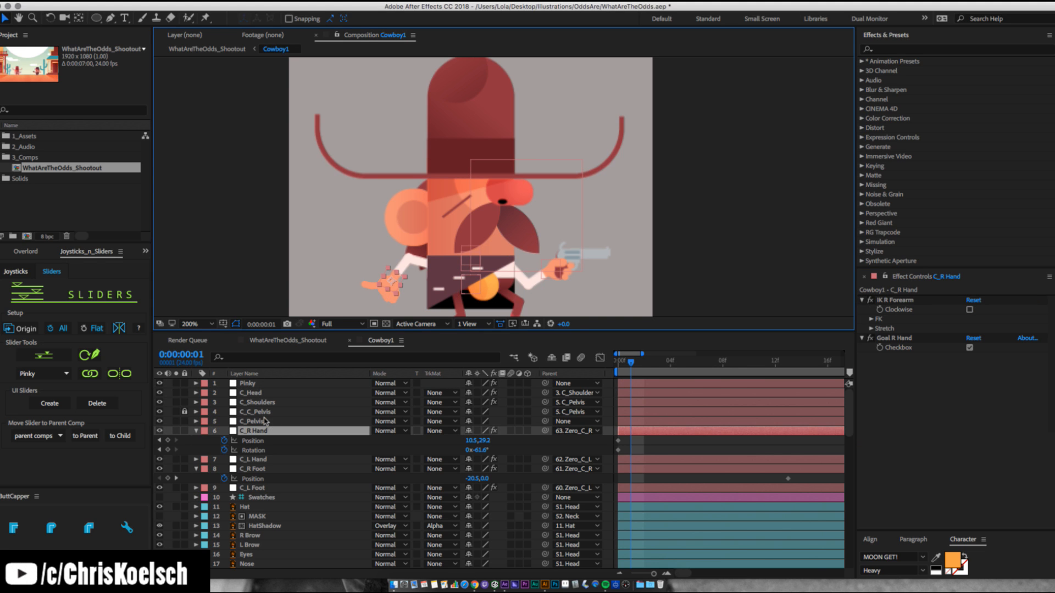
{"action": "left_click", "coordinate": [254, 385]}
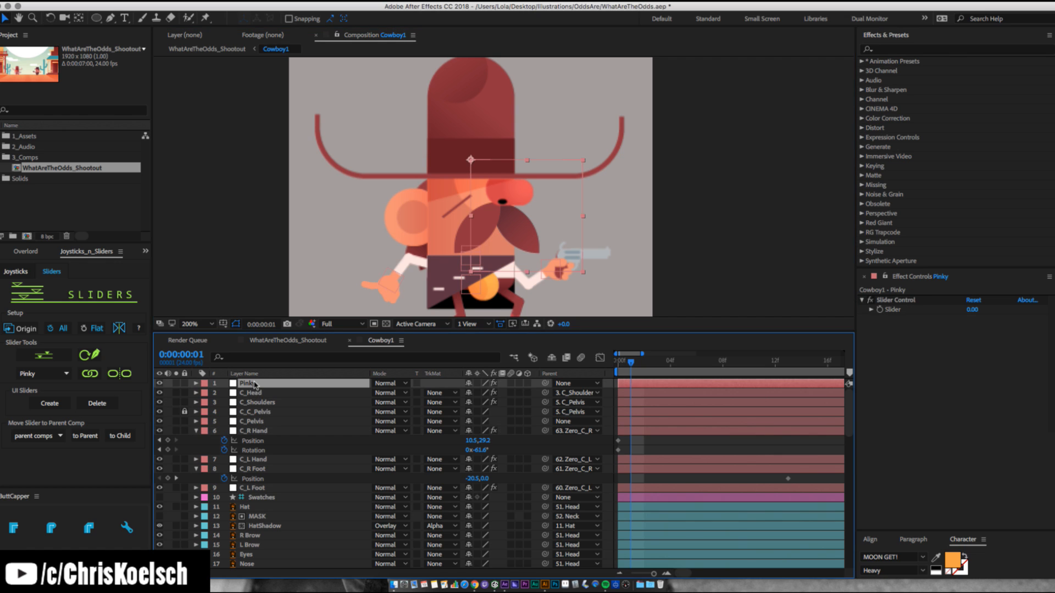
Turn off the Pinky null's visibility, and collapse and lock the Pinky1 and Pinky2 finger layers.
{"action": "left_click", "coordinate": [159, 384]}
{"action": "scroll", "coordinate": [245, 477], "scroll_direction": "down", "scroll_amount": 5}
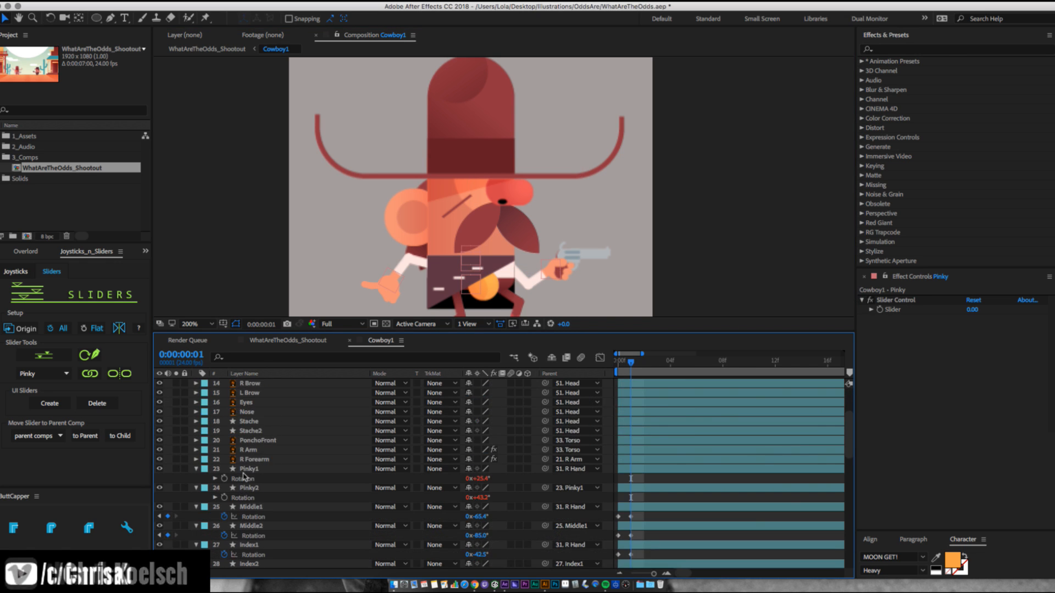
{"action": "scroll", "coordinate": [244, 476], "scroll_direction": "down", "scroll_amount": 3}
{"action": "left_click", "coordinate": [245, 440]}
{"action": "left_click", "coordinate": [245, 459], "text": "shift"}
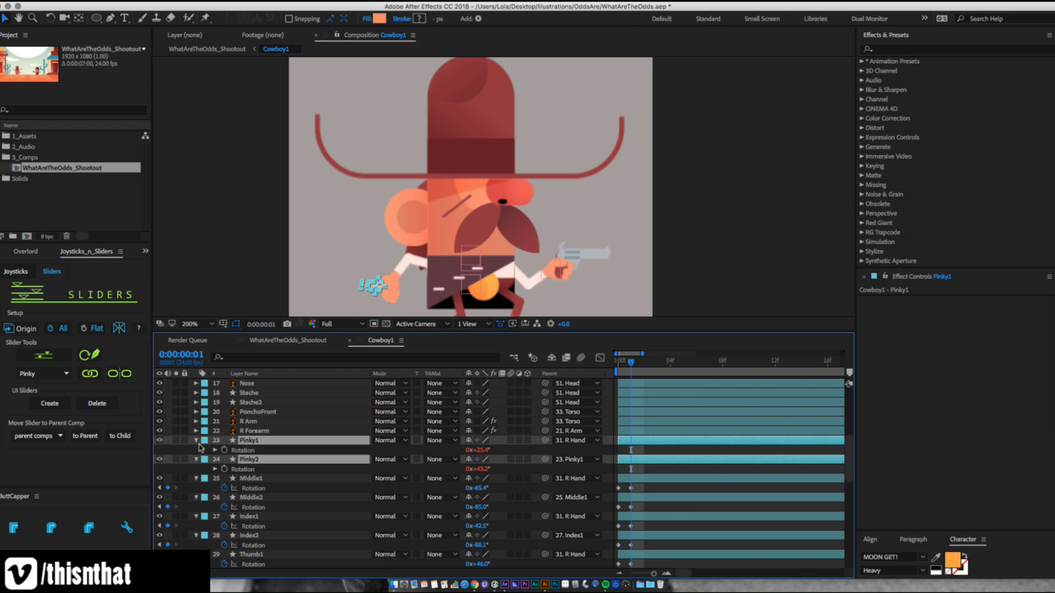
{"action": "left_click", "coordinate": [196, 440]}
{"action": "left_click", "coordinate": [185, 441]}
{"action": "left_click", "coordinate": [184, 450]}
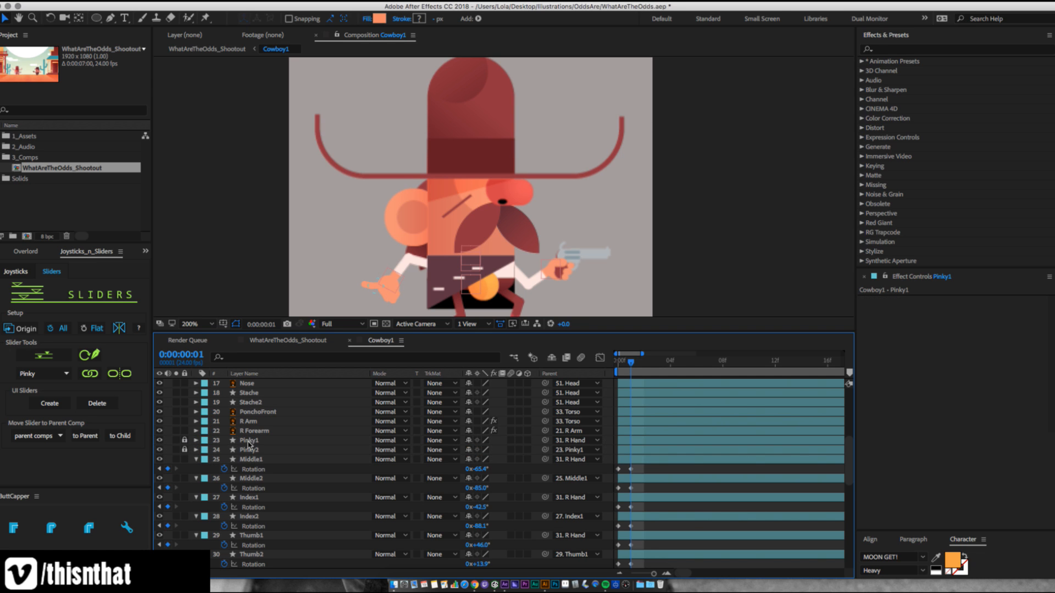
Mark Pinky1 and Pinky2 as shy and hide shy layers in the timeline.
{"action": "left_click", "coordinate": [469, 441]}
{"action": "left_click", "coordinate": [469, 450]}
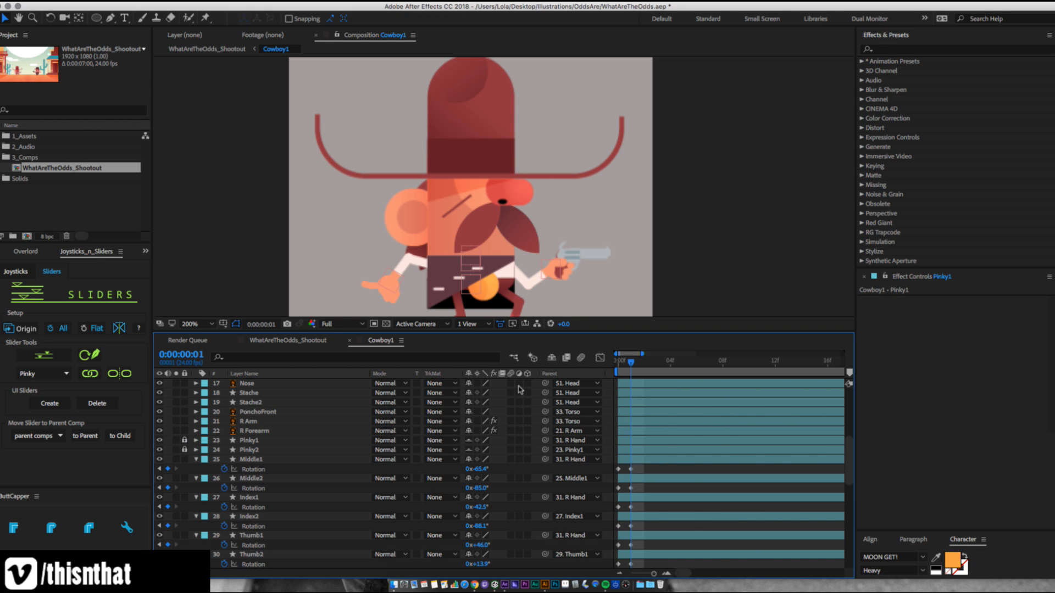
{"action": "left_click", "coordinate": [552, 358]}
{"action": "scroll", "coordinate": [293, 444], "scroll_direction": "up", "scroll_amount": 6}
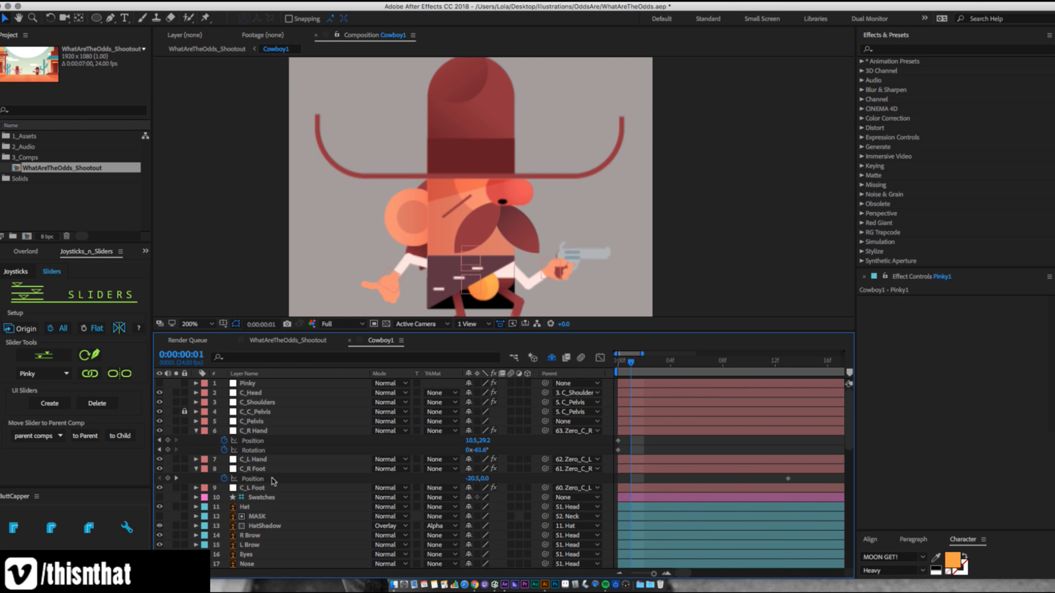
Change the label color of the controller layers from C_Head through C_L Foot to Fuchsia.
{"action": "left_click", "coordinate": [256, 488]}
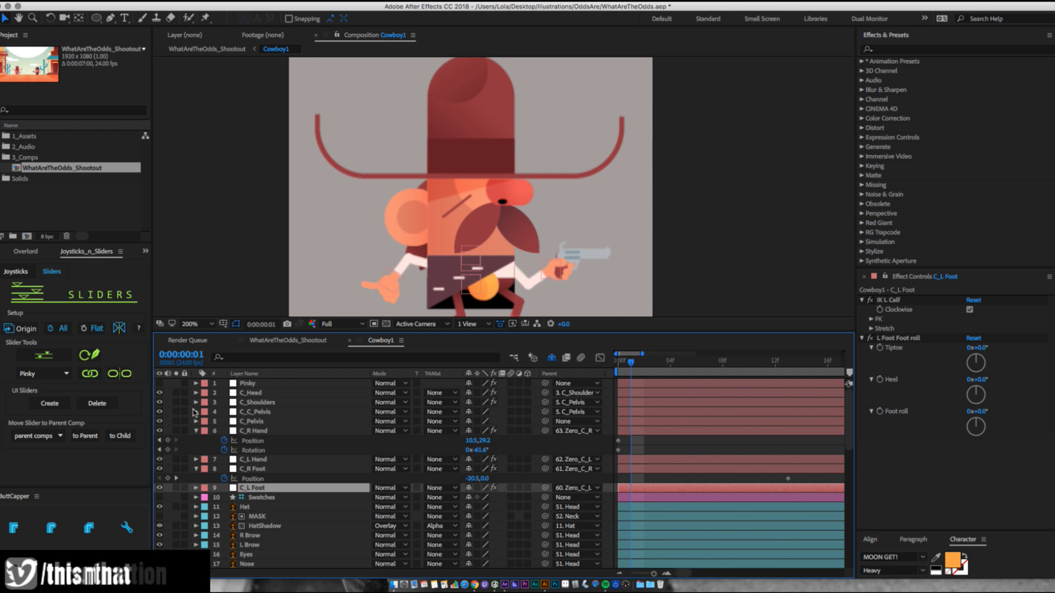
{"action": "left_click", "coordinate": [256, 393], "text": "shift"}
{"action": "left_click", "coordinate": [206, 392]}
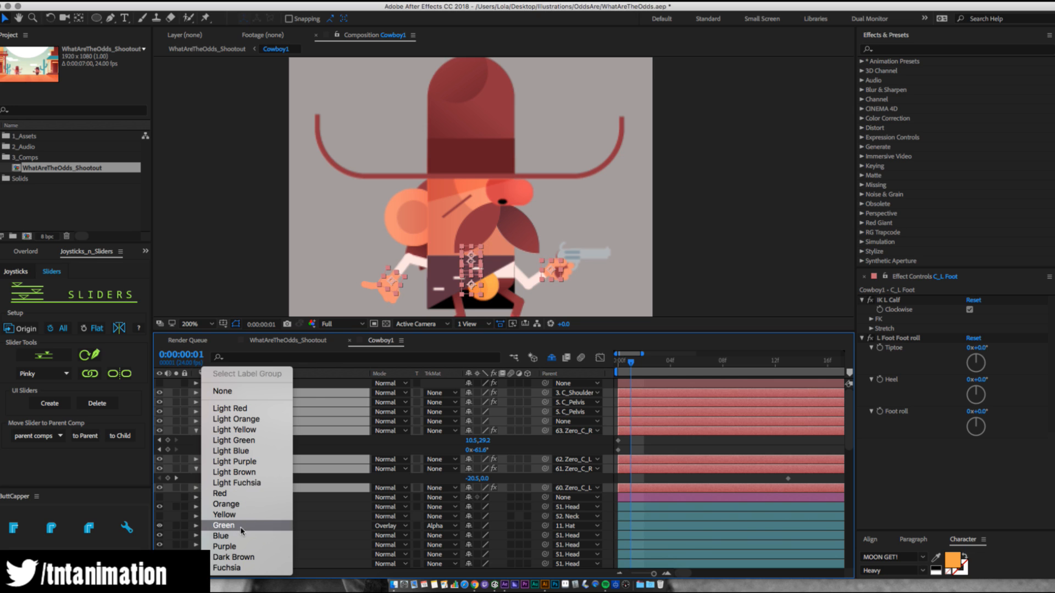
{"action": "left_click", "coordinate": [236, 568]}
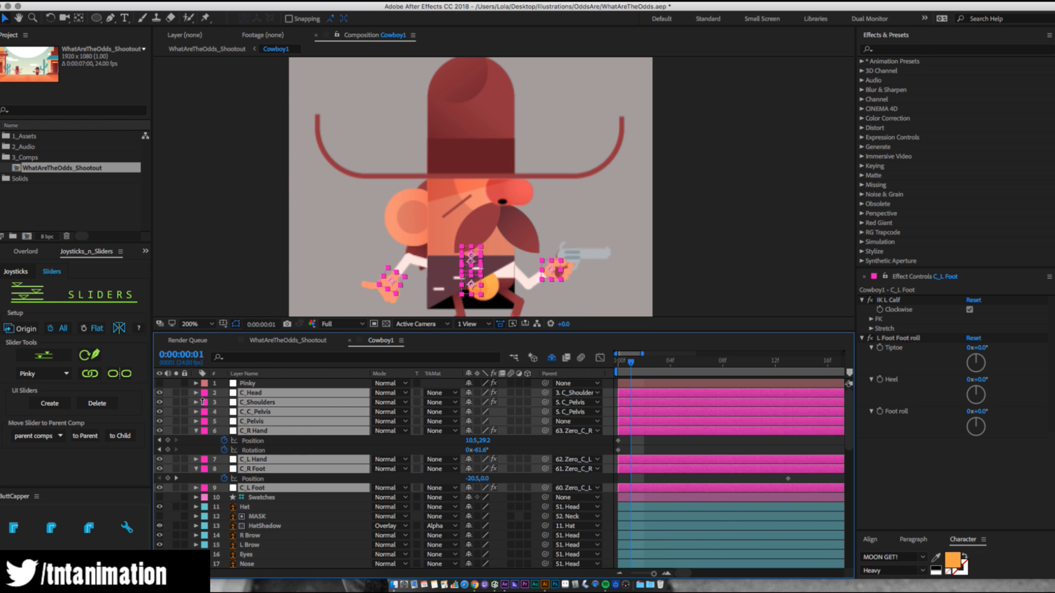
Collapse and lock all the fuchsia controller layers, and make C_C_Pelvis shy.
{"action": "left_click", "coordinate": [196, 394]}
{"action": "left_click", "coordinate": [196, 394]}
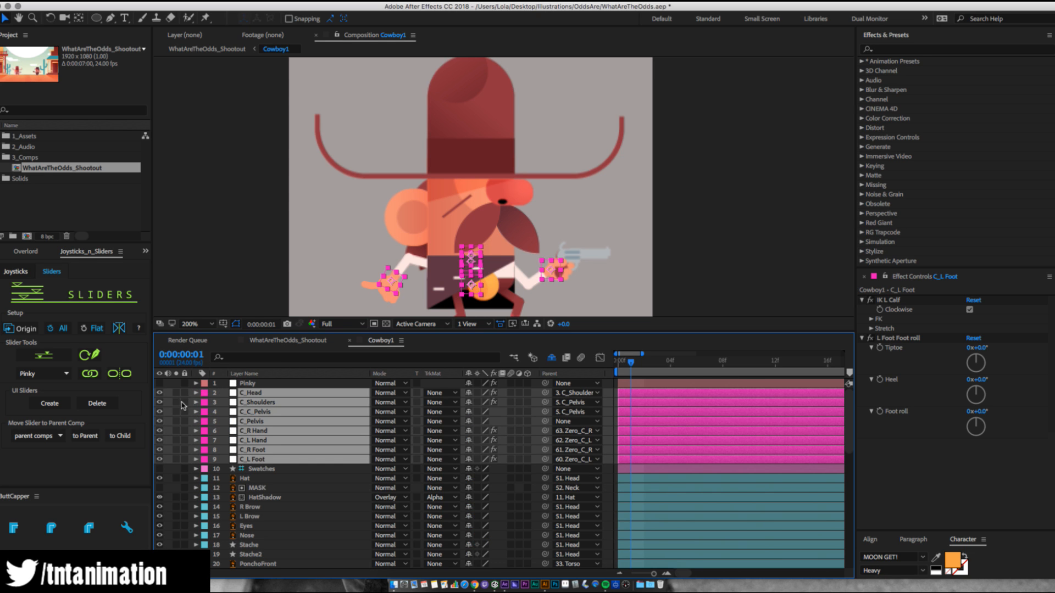
{"action": "left_click", "coordinate": [184, 394]}
{"action": "key", "text": "super+l"}
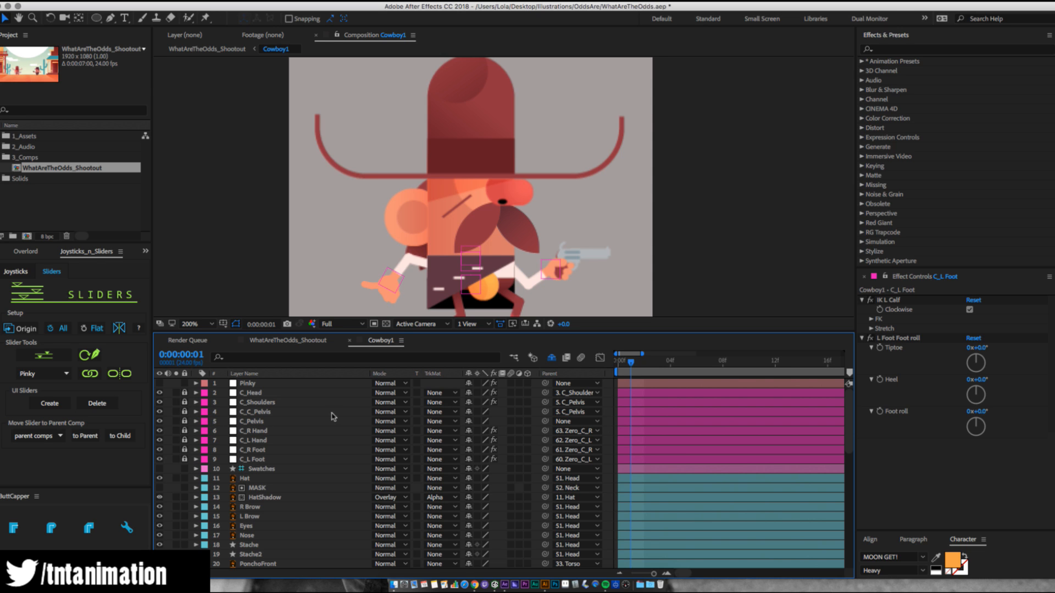
{"action": "left_click", "coordinate": [469, 412]}
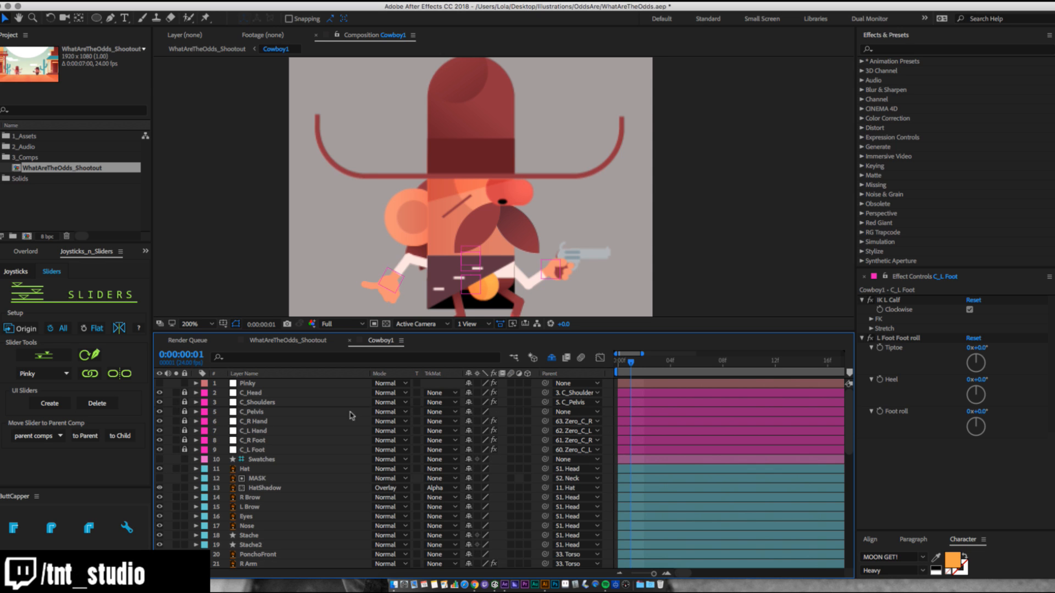
Move the Swatches layer to the top of the layer stack and label it Light Purple.
{"action": "left_click", "coordinate": [264, 461]}
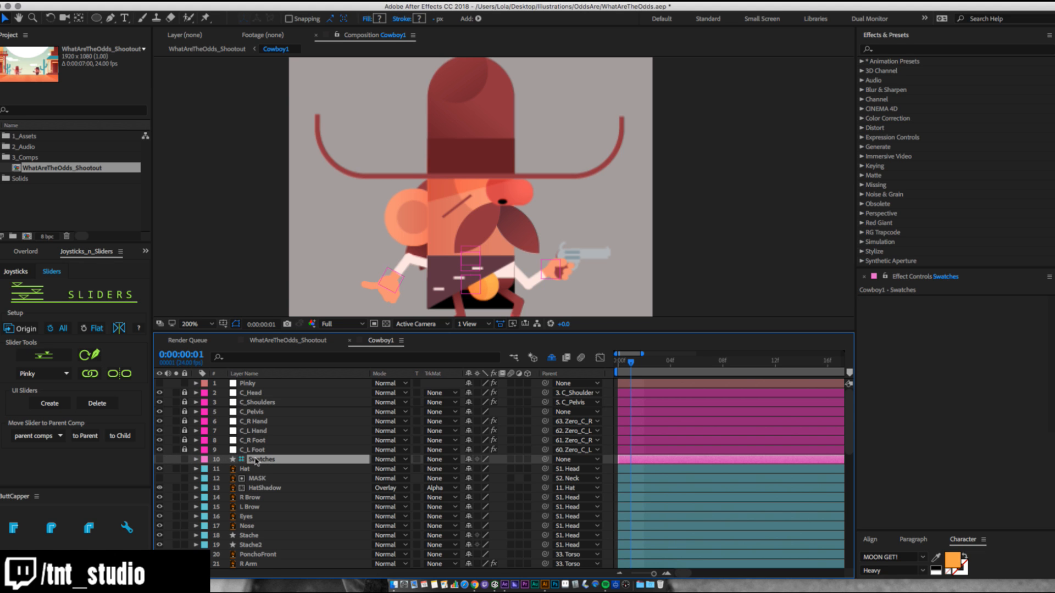
{"action": "key", "text": "super+shift+bracketright"}
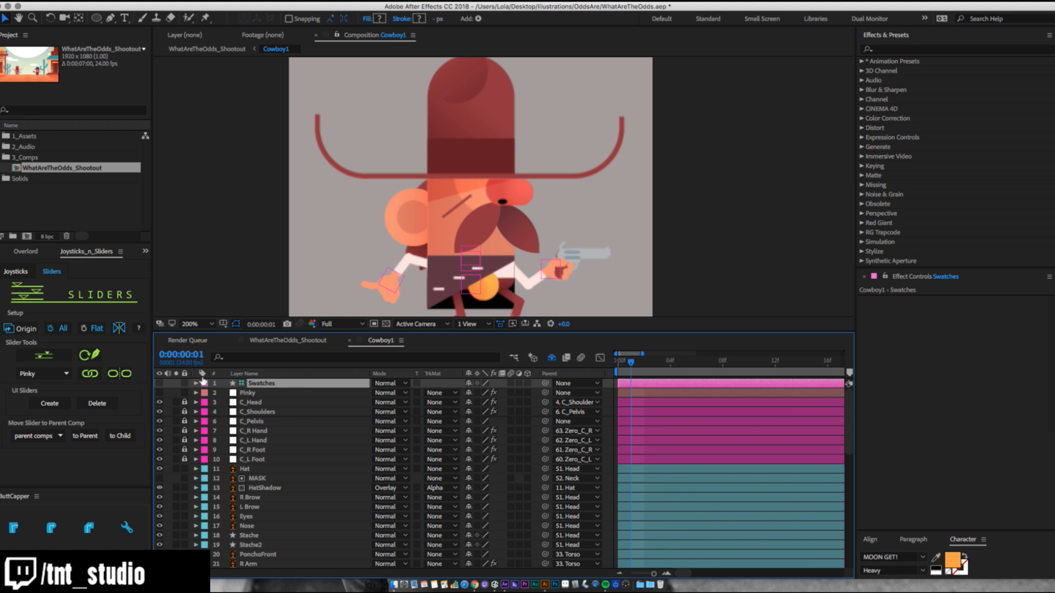
{"action": "left_click", "coordinate": [204, 383]}
{"action": "left_click", "coordinate": [237, 462]}
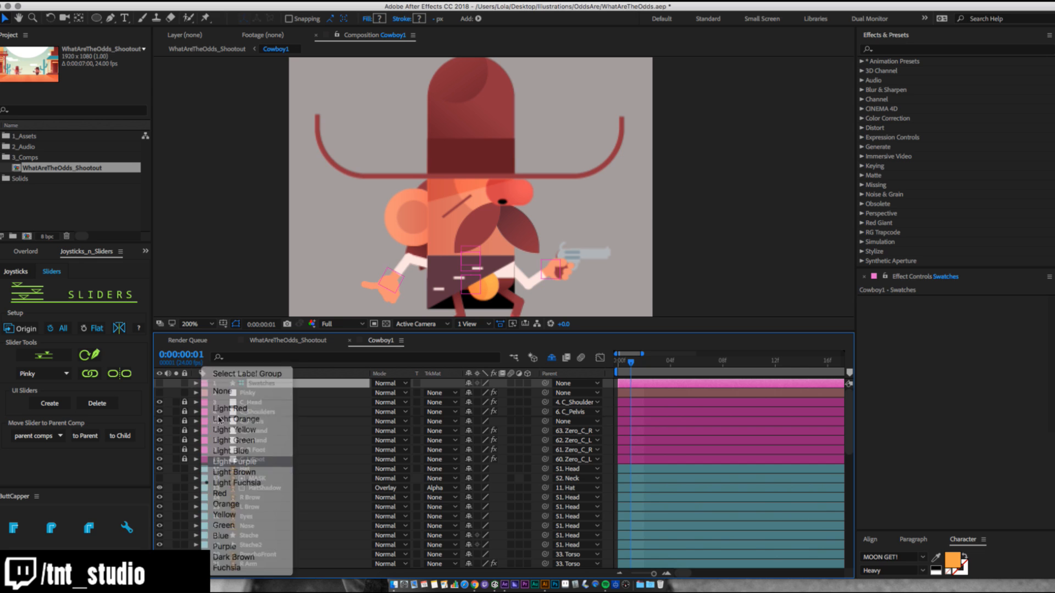
Make the hat's MASK and HatShadow layers shy, locking HatShadow.
{"action": "left_click", "coordinate": [242, 469]}
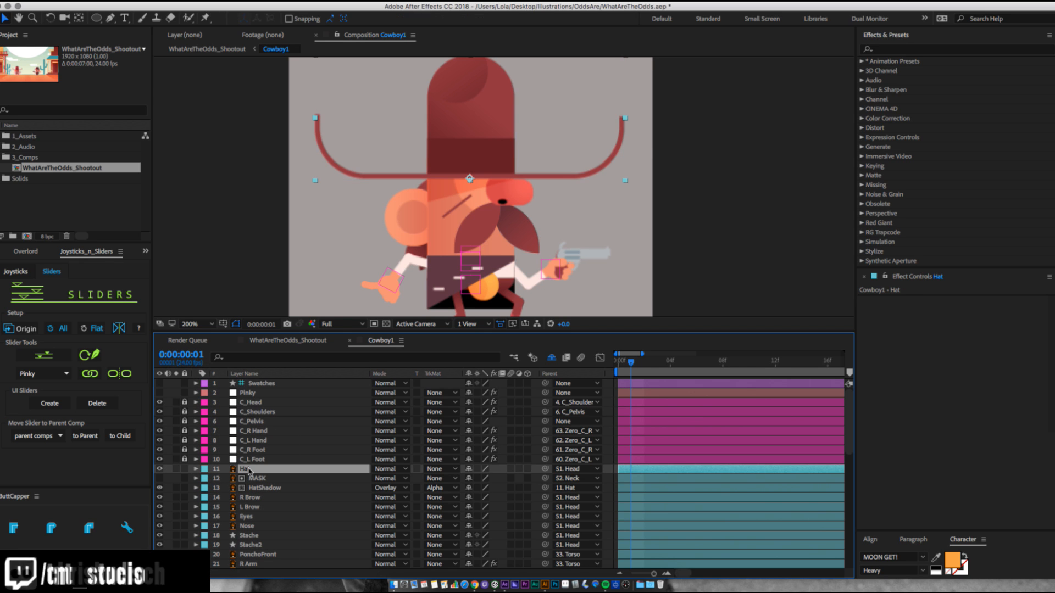
{"action": "left_click", "coordinate": [469, 478]}
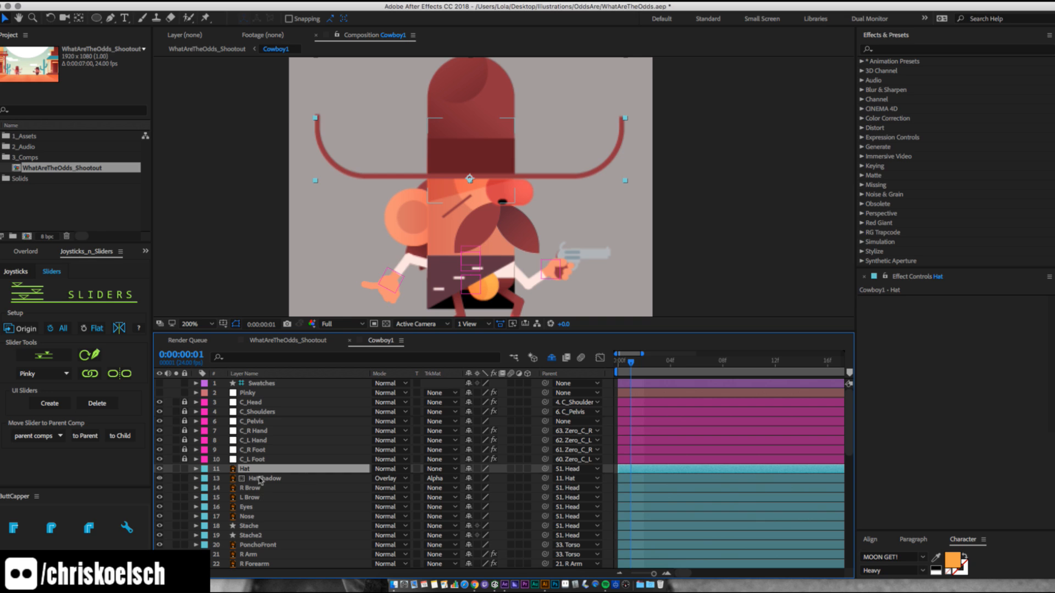
{"action": "left_click", "coordinate": [184, 478]}
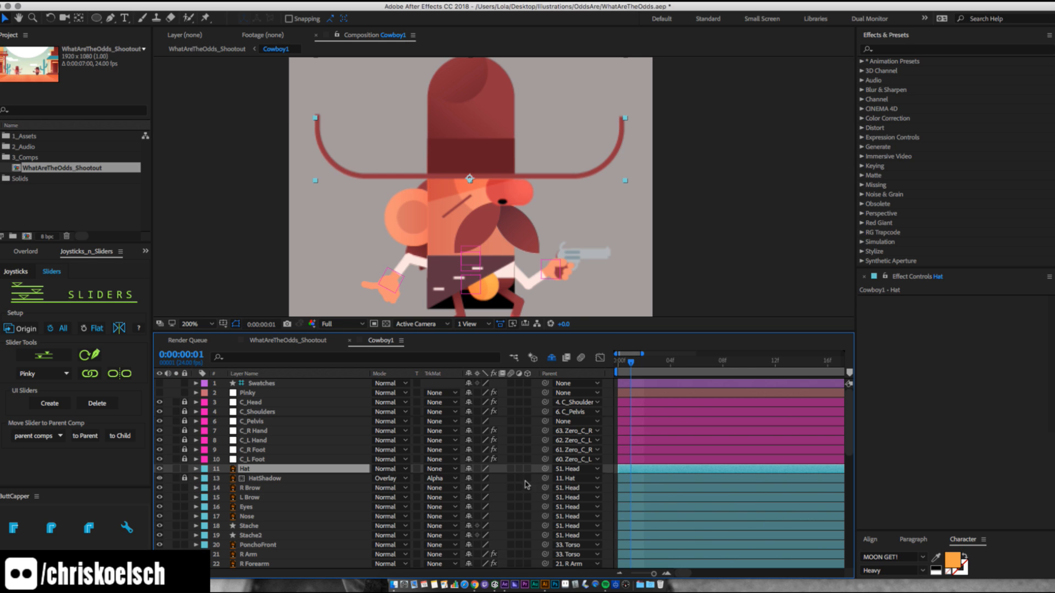
{"action": "left_click", "coordinate": [469, 478]}
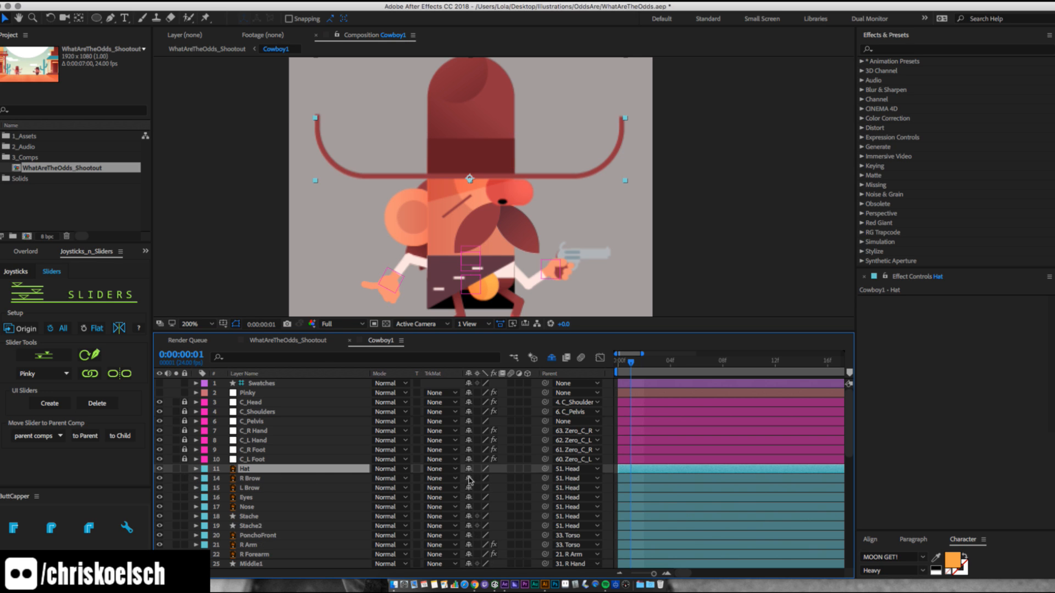
{"action": "left_click", "coordinate": [247, 479]}
{"action": "left_click", "coordinate": [249, 488]}
{"action": "left_click", "coordinate": [247, 497]}
{"action": "left_click", "coordinate": [247, 507]}
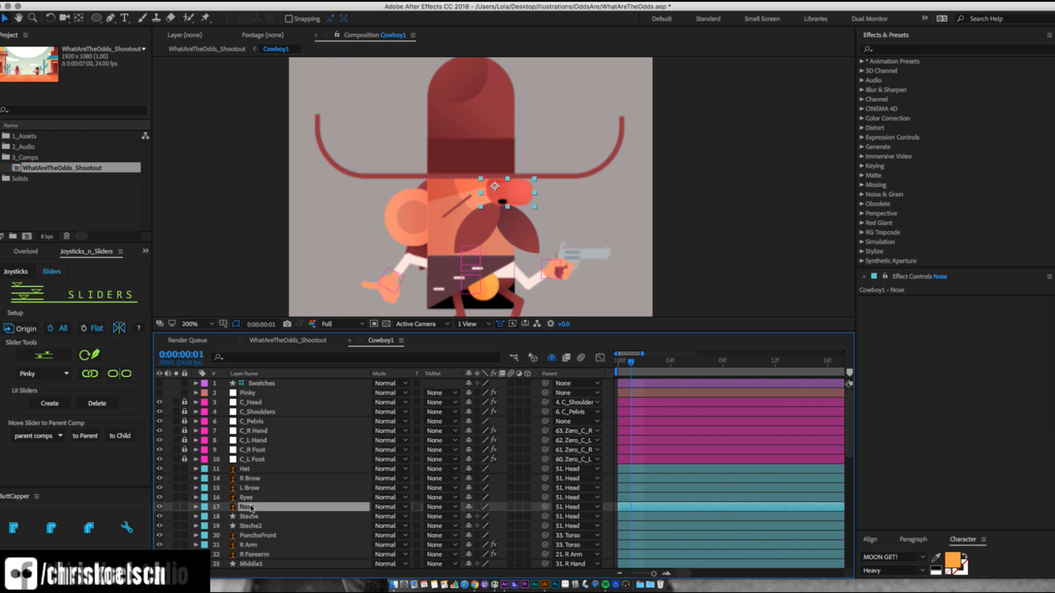
{"action": "scroll", "coordinate": [253, 514], "scroll_direction": "down", "scroll_amount": 2}
{"action": "scroll", "coordinate": [254, 519], "scroll_direction": "down", "scroll_amount": 3}
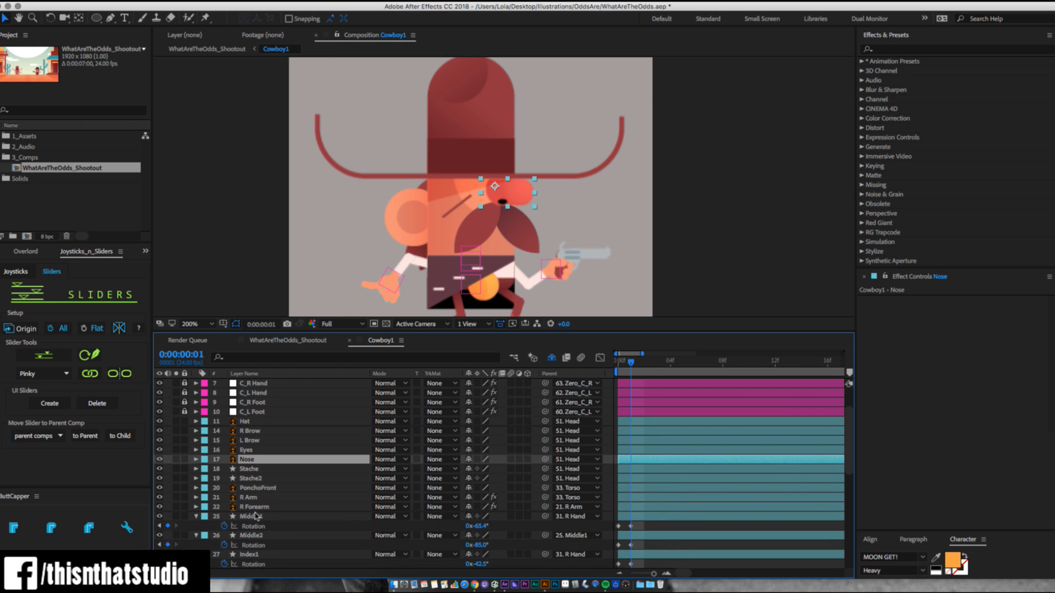
Collapse the open Rotation properties of all the unlocked character layers, including the finger layers.
{"action": "left_click", "coordinate": [255, 463]}
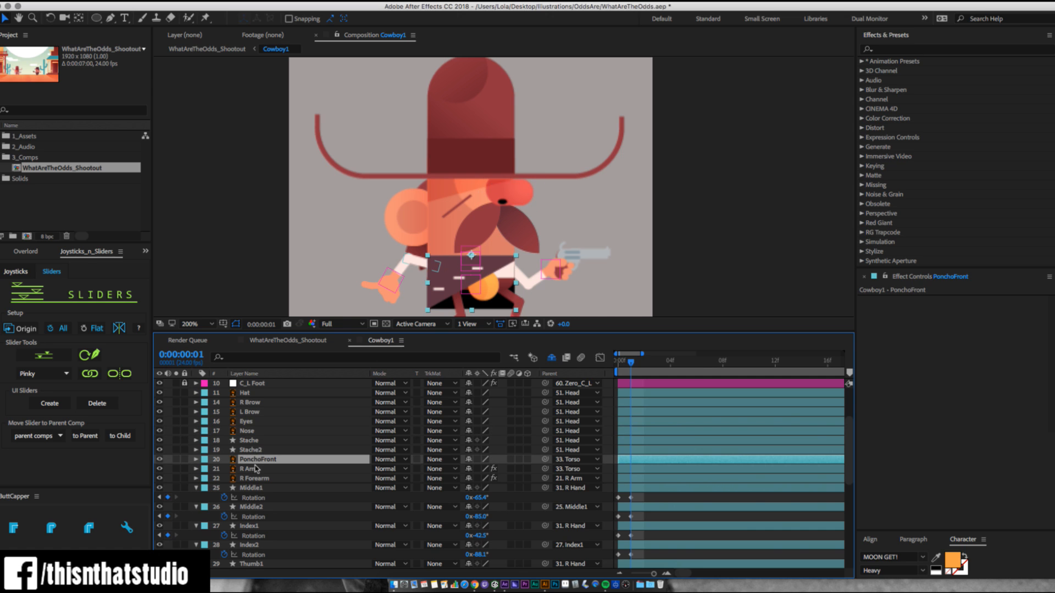
{"action": "scroll", "coordinate": [253, 474], "scroll_direction": "down", "scroll_amount": 5}
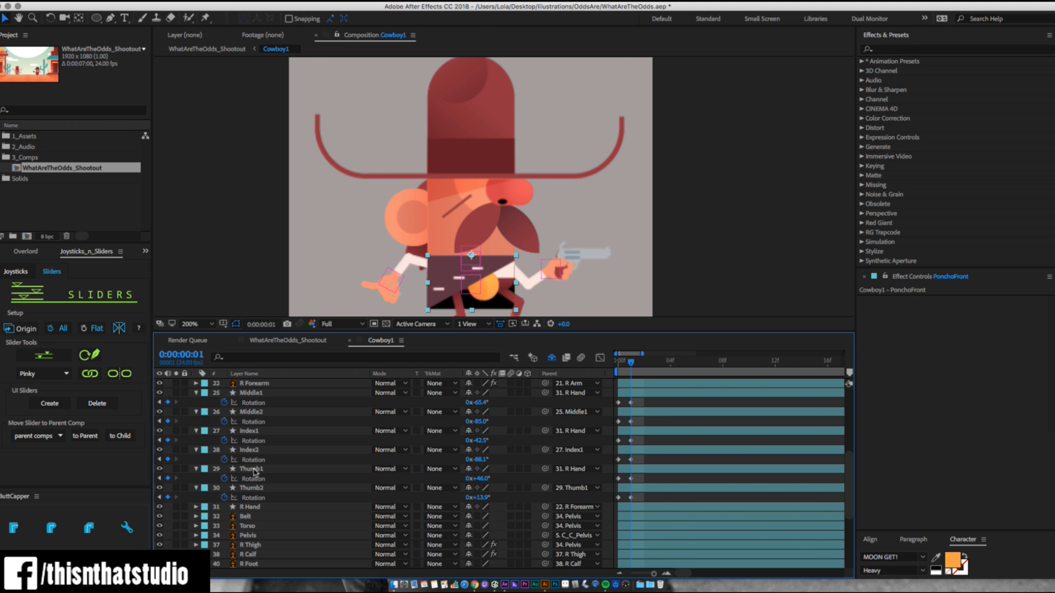
{"action": "key", "text": "ctrl+a"}
{"action": "key", "text": "u"}
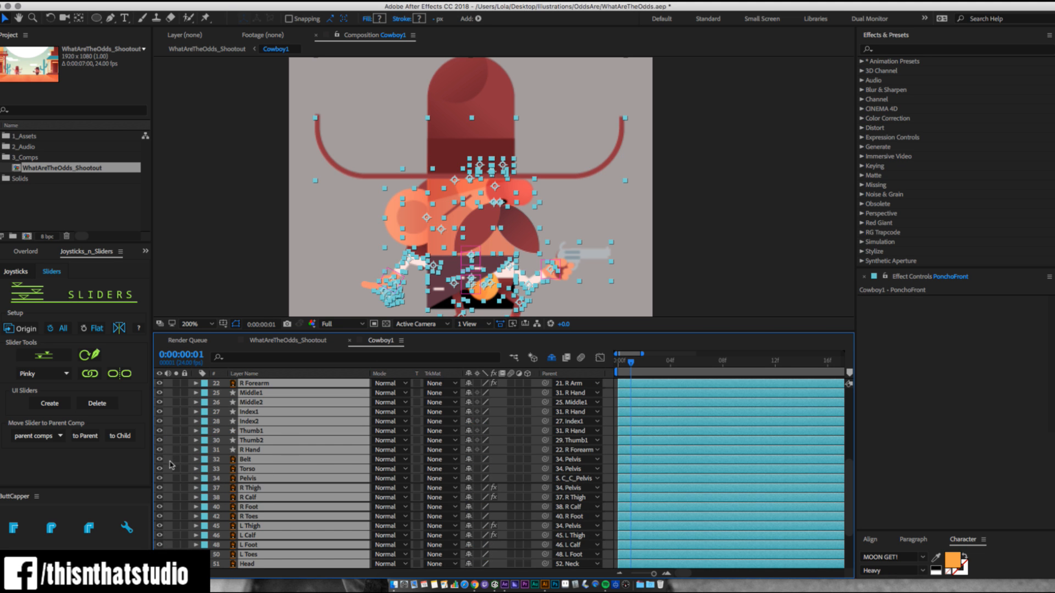
Lock all the remaining unlocked character artwork layers.
{"action": "key", "text": "ctrl+shift+a"}
{"action": "left_click", "coordinate": [261, 460]}
{"action": "left_click", "coordinate": [258, 470]}
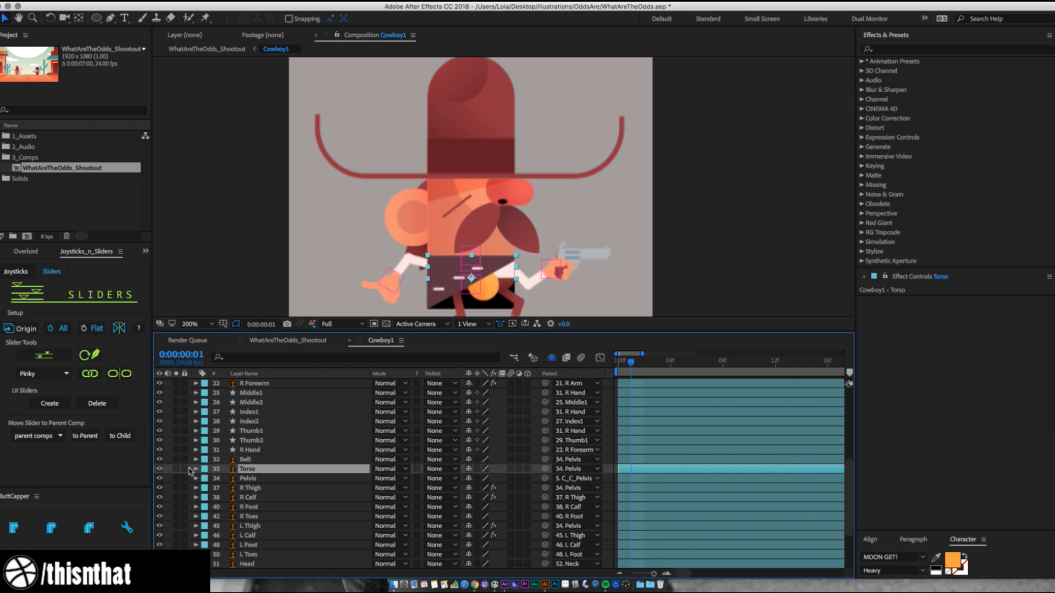
{"action": "key", "text": "ctrl+a"}
{"action": "key", "text": "ctrl+l"}
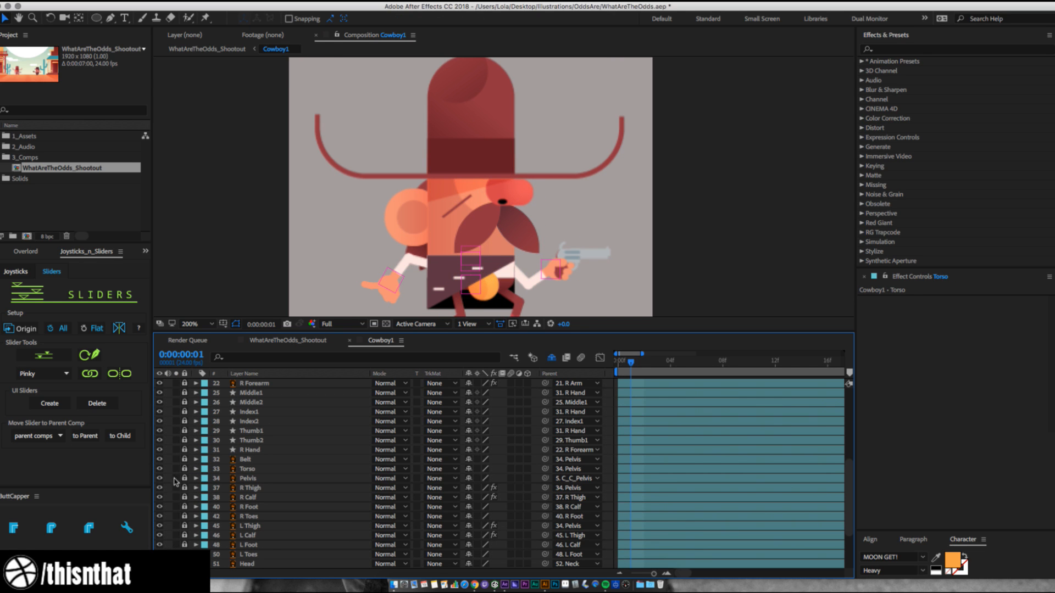
Make the Pelvis, R Calf, R Foot, R Toes, L Calf, L Foot and L Toes layers shy.
{"action": "left_click", "coordinate": [468, 478]}
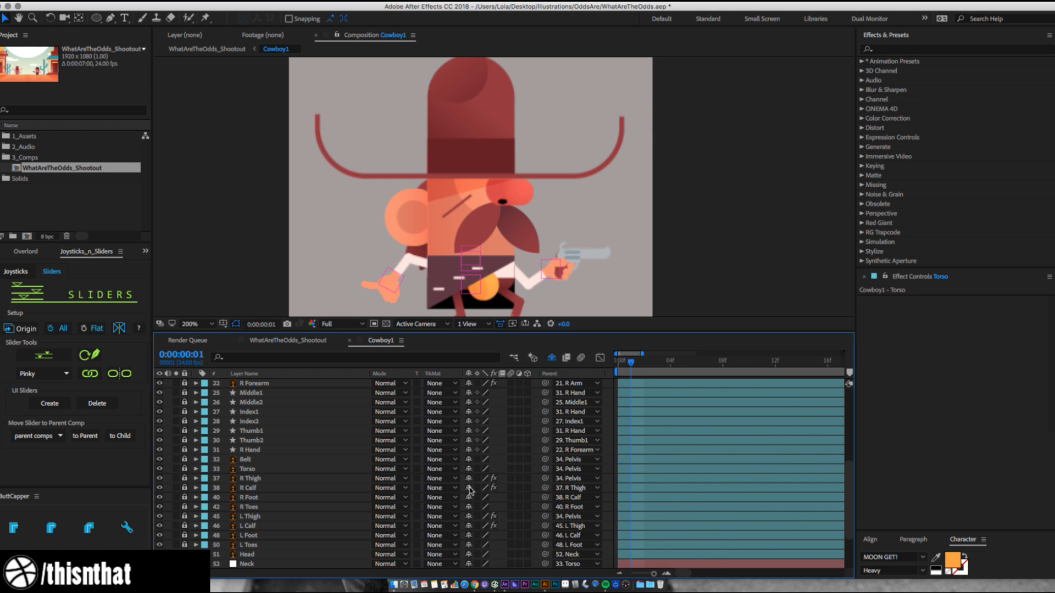
{"action": "left_click", "coordinate": [469, 488]}
{"action": "left_click", "coordinate": [468, 488]}
{"action": "left_click", "coordinate": [469, 488]}
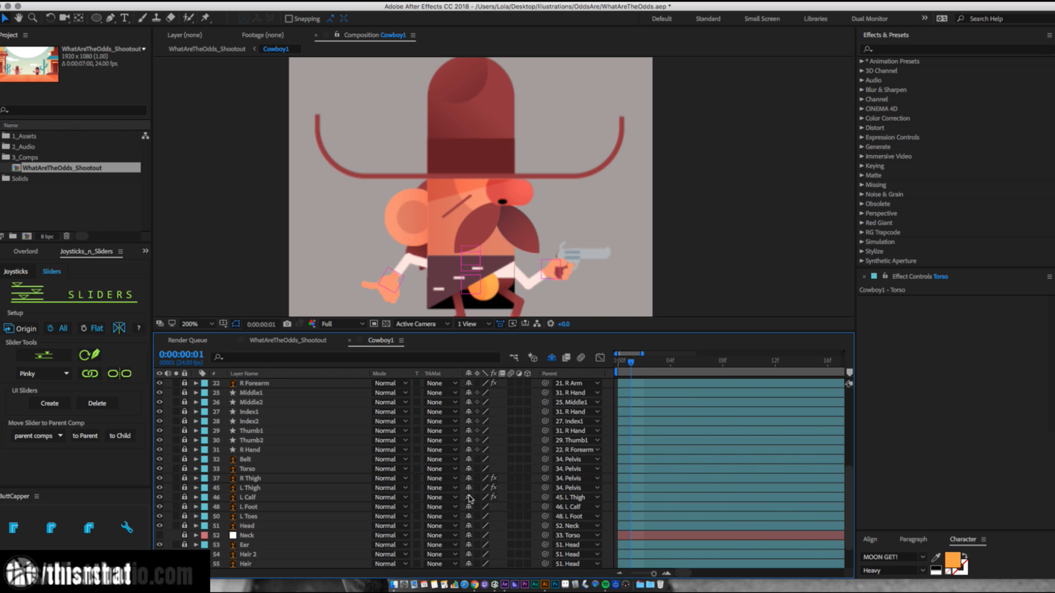
{"action": "left_click", "coordinate": [469, 506]}
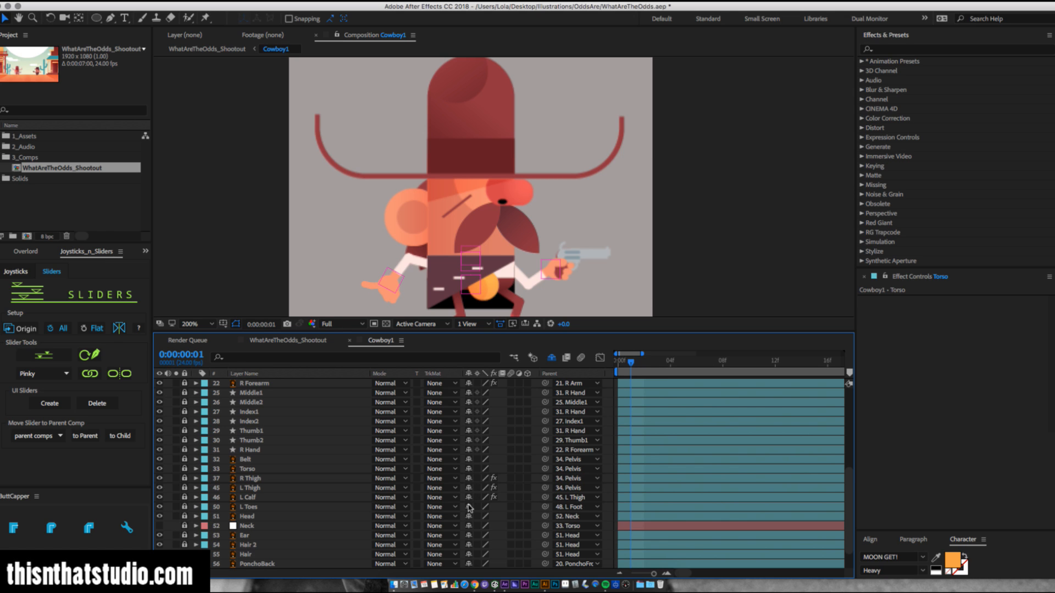
{"action": "left_click", "coordinate": [469, 497]}
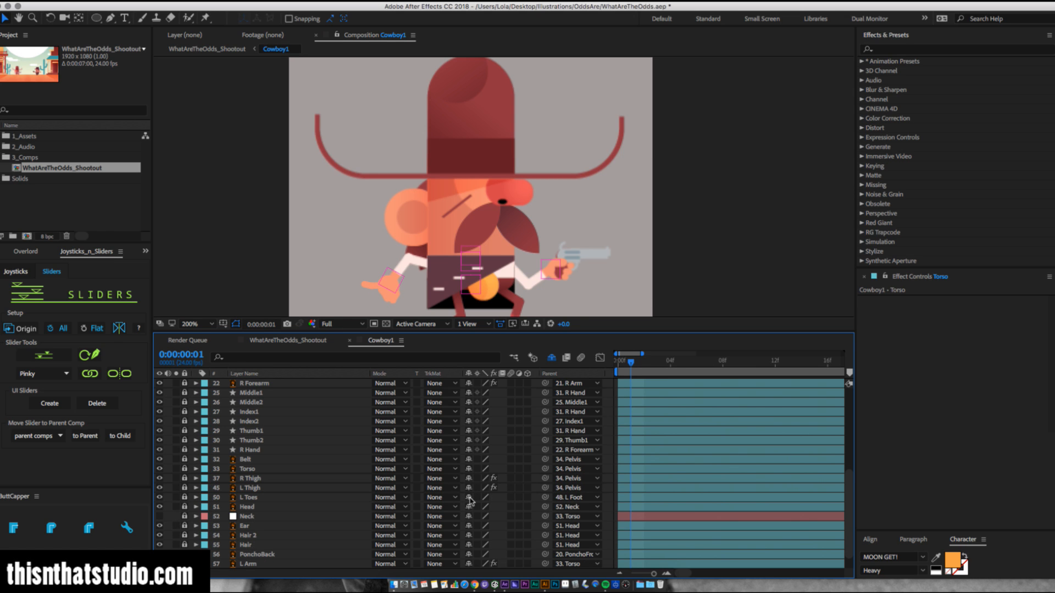
{"action": "left_click", "coordinate": [469, 497]}
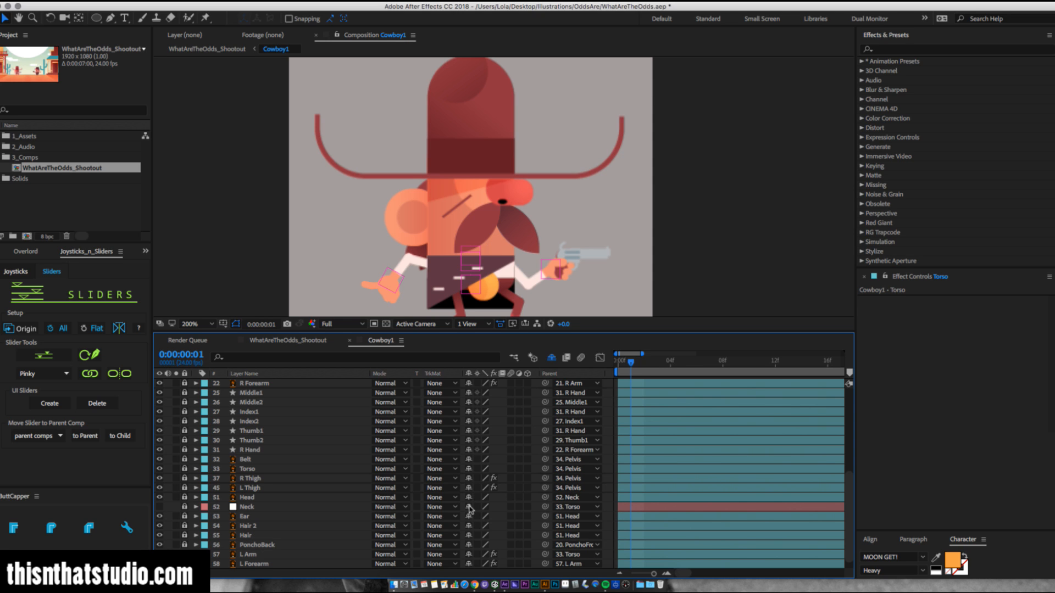
Make the Neck, Ear and PonchoBack layers shy.
{"action": "left_click", "coordinate": [469, 507]}
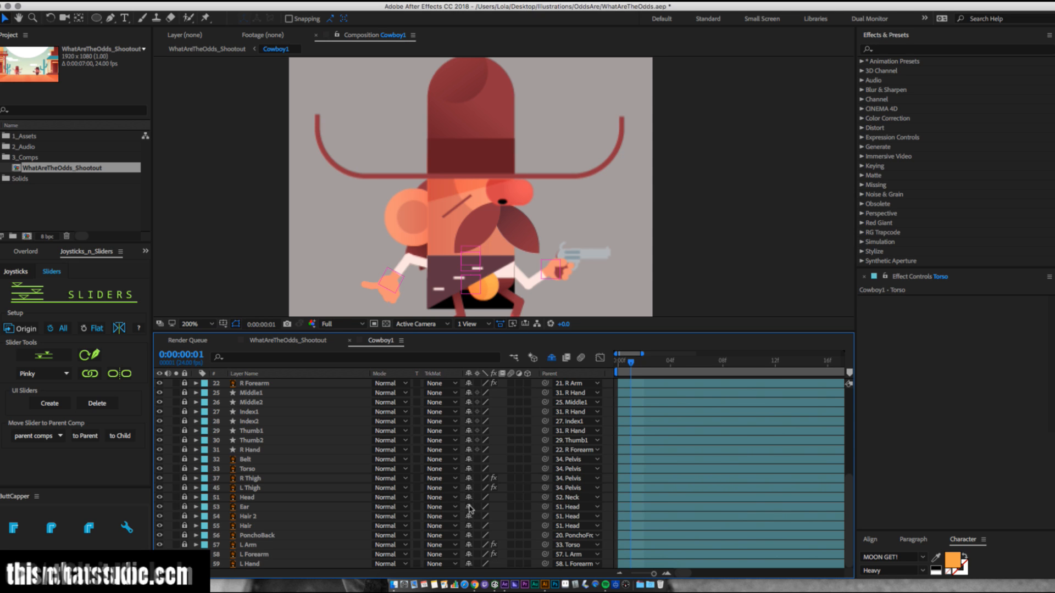
{"action": "left_click", "coordinate": [469, 506]}
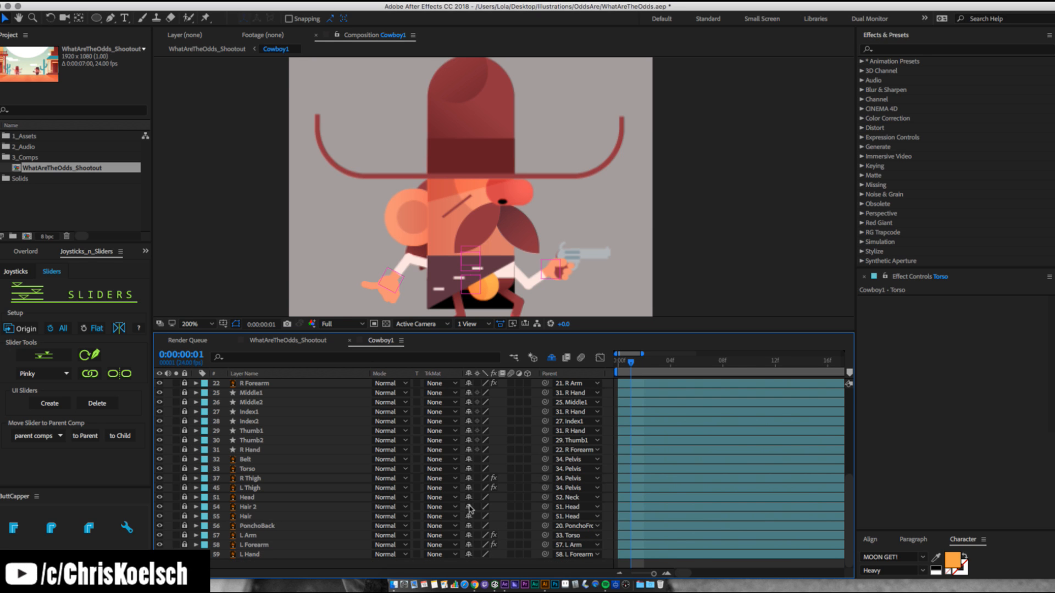
{"action": "left_click", "coordinate": [468, 525]}
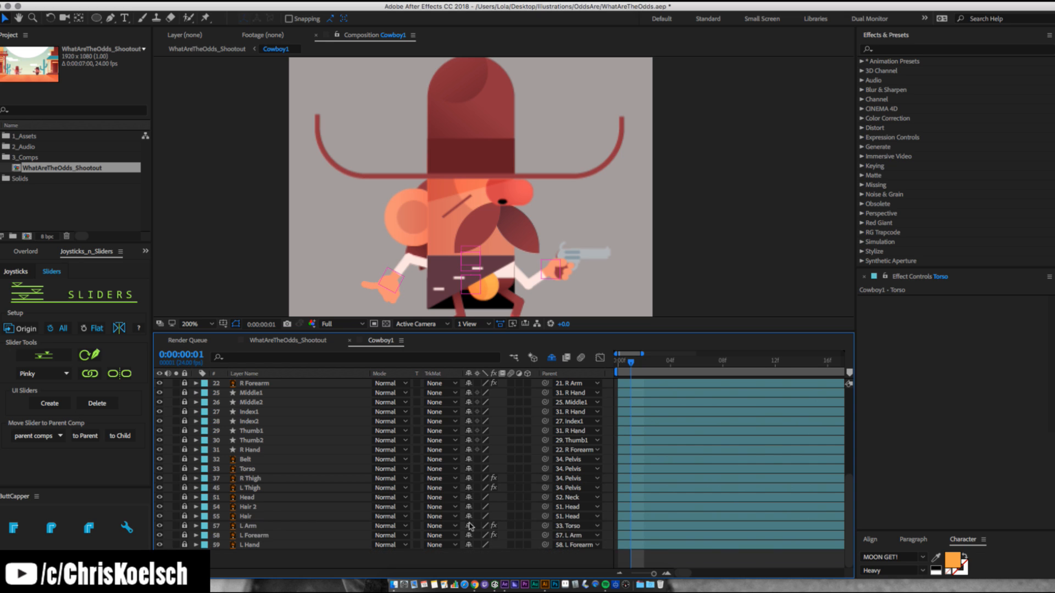
Make the L Forearm, L Hand, R Forearm and R Hand layers shy.
{"action": "left_click", "coordinate": [470, 535]}
{"action": "left_click", "coordinate": [470, 535]}
{"action": "scroll", "coordinate": [469, 530], "scroll_direction": "up", "scroll_amount": 5}
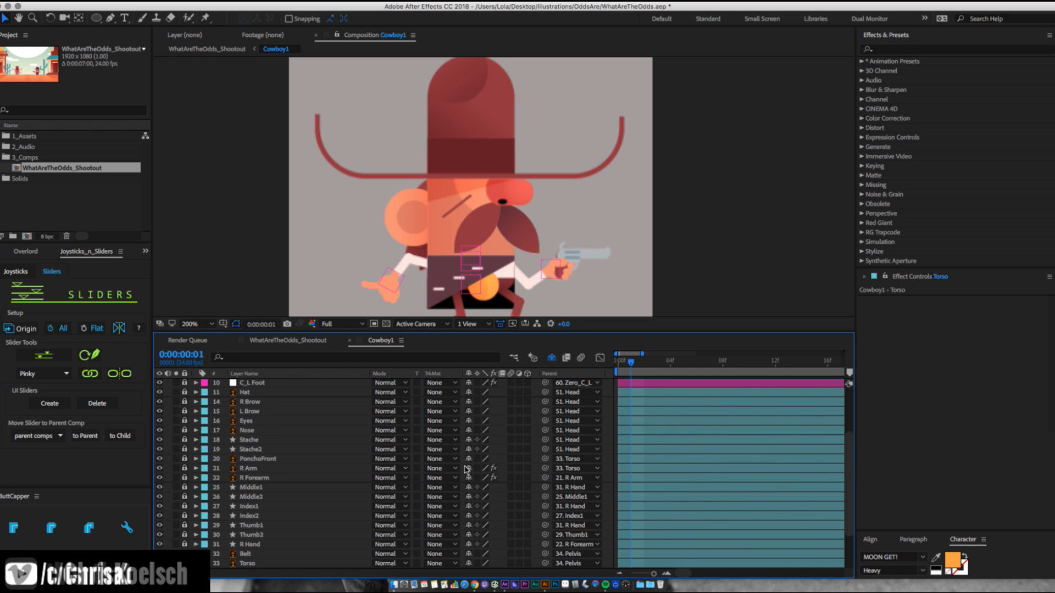
{"action": "left_click", "coordinate": [469, 477]}
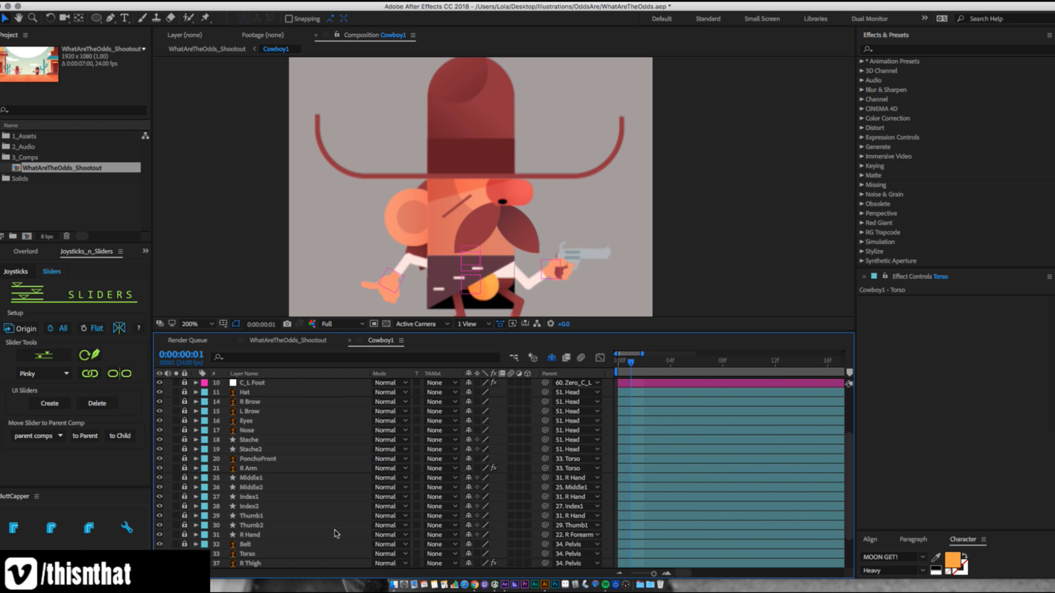
{"action": "left_click", "coordinate": [471, 535]}
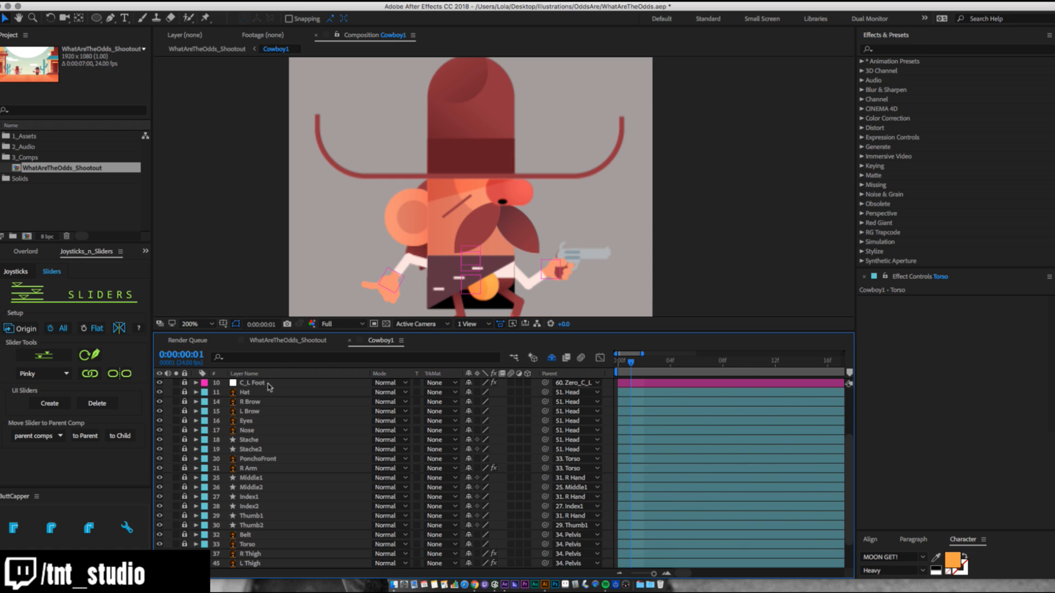
Unlock the Middle1 and Middle2 finger layers and reveal their Rotation keyframes.
{"action": "scroll", "coordinate": [280, 400], "scroll_direction": "up", "scroll_amount": 3}
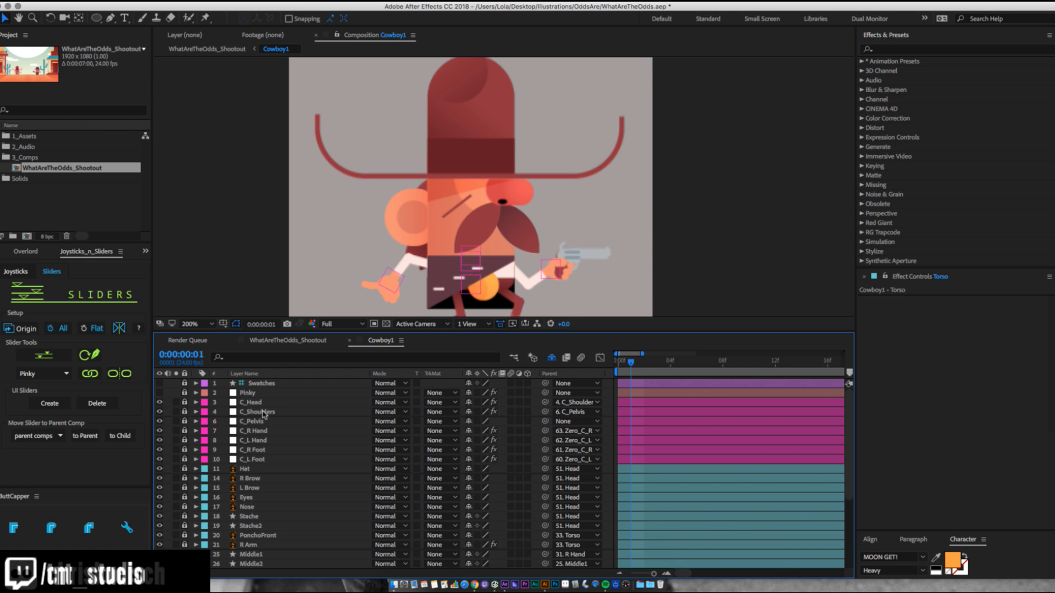
{"action": "key", "text": "z"}
{"action": "left_click", "coordinate": [412, 282]}
{"action": "key", "text": "v"}
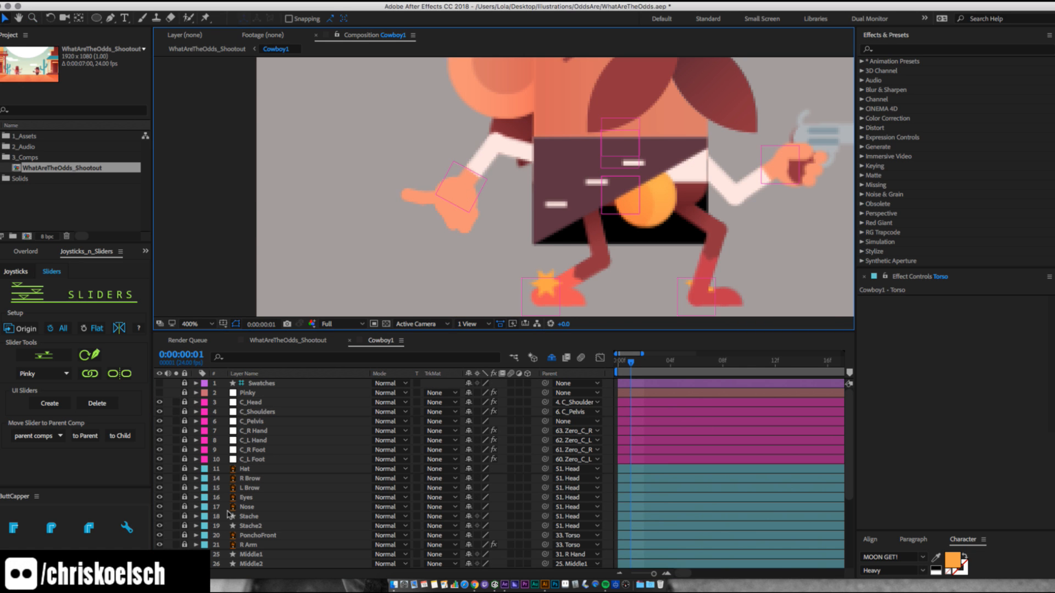
{"action": "scroll", "coordinate": [228, 511], "scroll_direction": "down", "scroll_amount": 3}
{"action": "left_click_drag", "start_coordinate": [185, 518], "coordinate": [189, 526]}
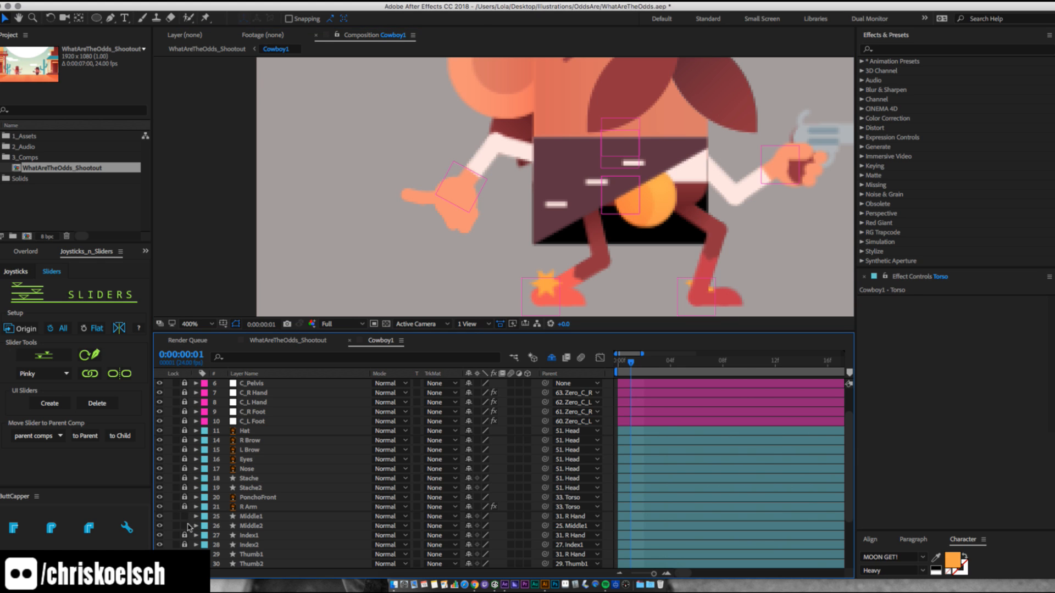
{"action": "left_click", "coordinate": [258, 516]}
{"action": "left_click", "coordinate": [258, 526], "text": "shift"}
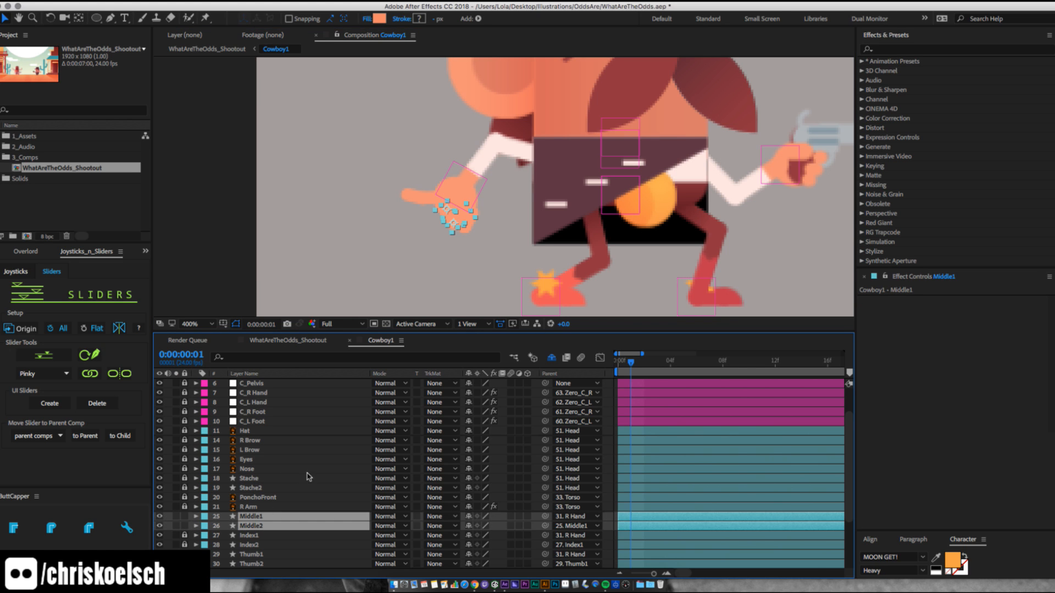
{"action": "key", "text": "r"}
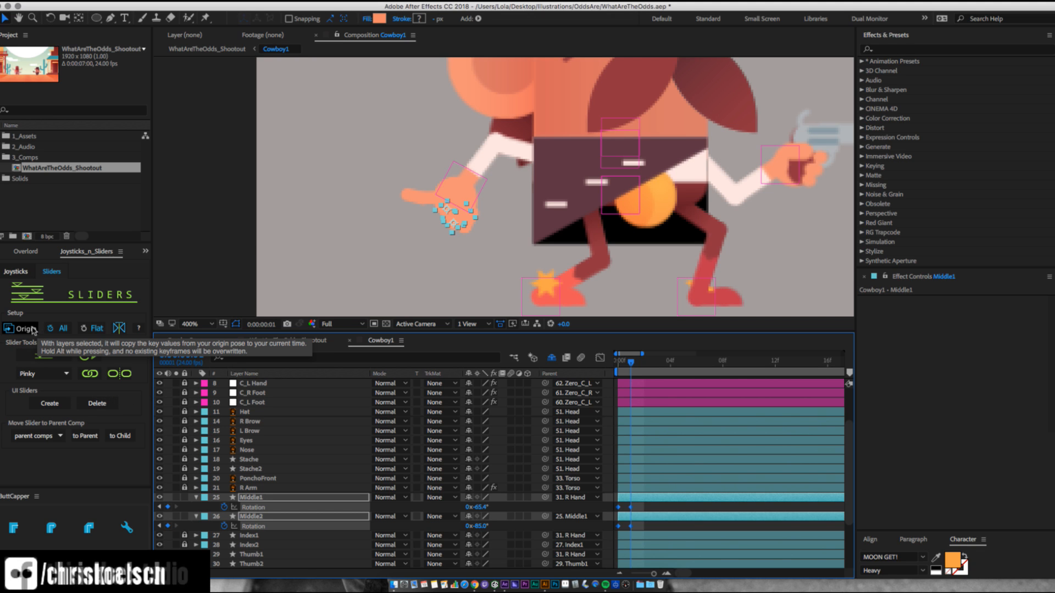
Create a slider null named Middle from the Rotation keyframes of Middle1 and Middle2.
{"action": "left_click", "coordinate": [44, 357]}
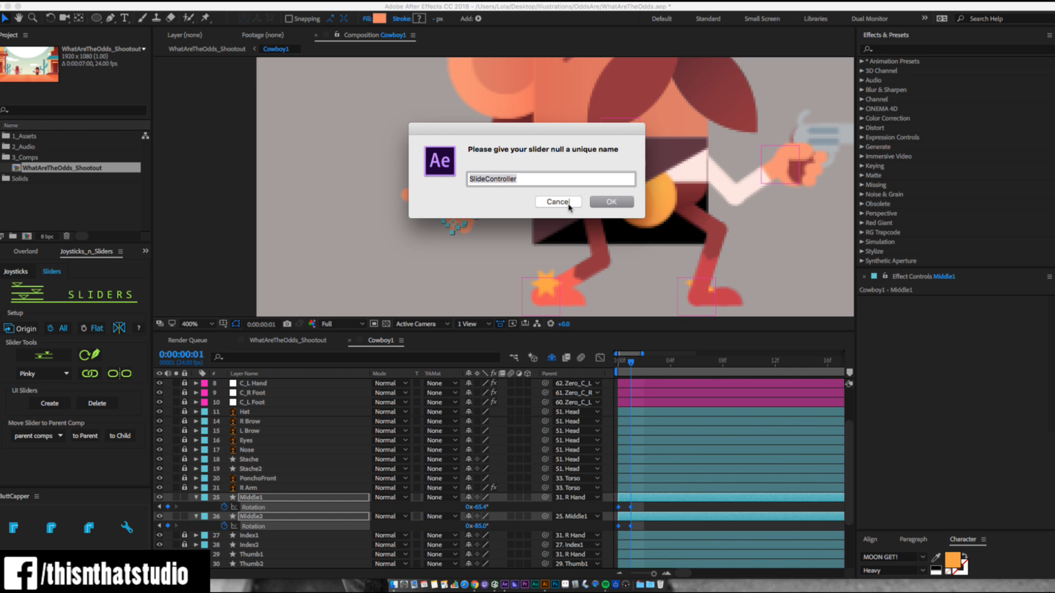
{"action": "type", "text": "Middle"}
{"action": "key", "text": "Return"}
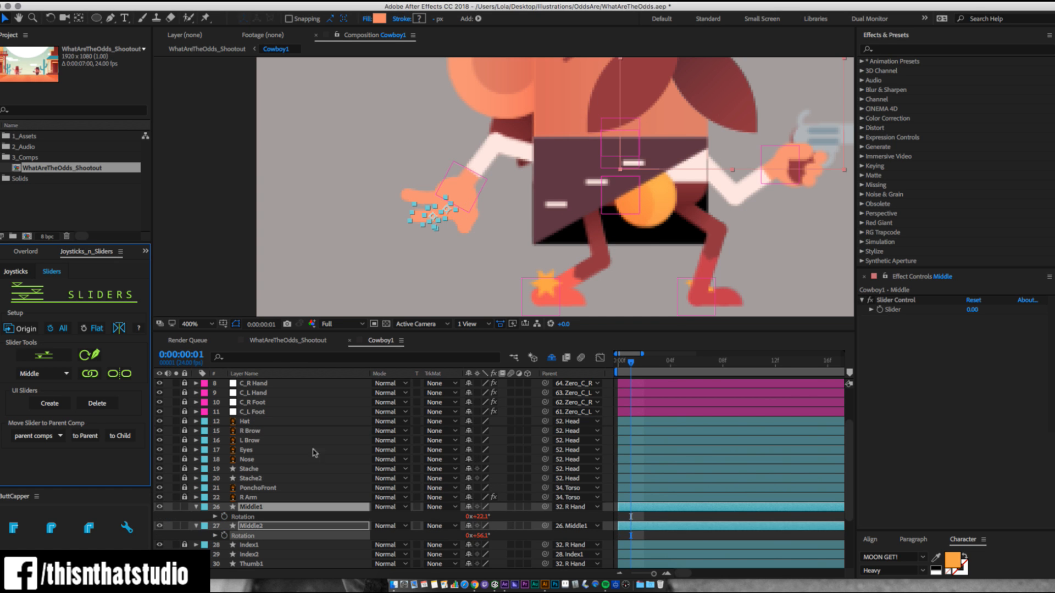
Lock the Middle1 and Middle2 layers again and make both shy.
{"action": "left_click", "coordinate": [185, 507]}
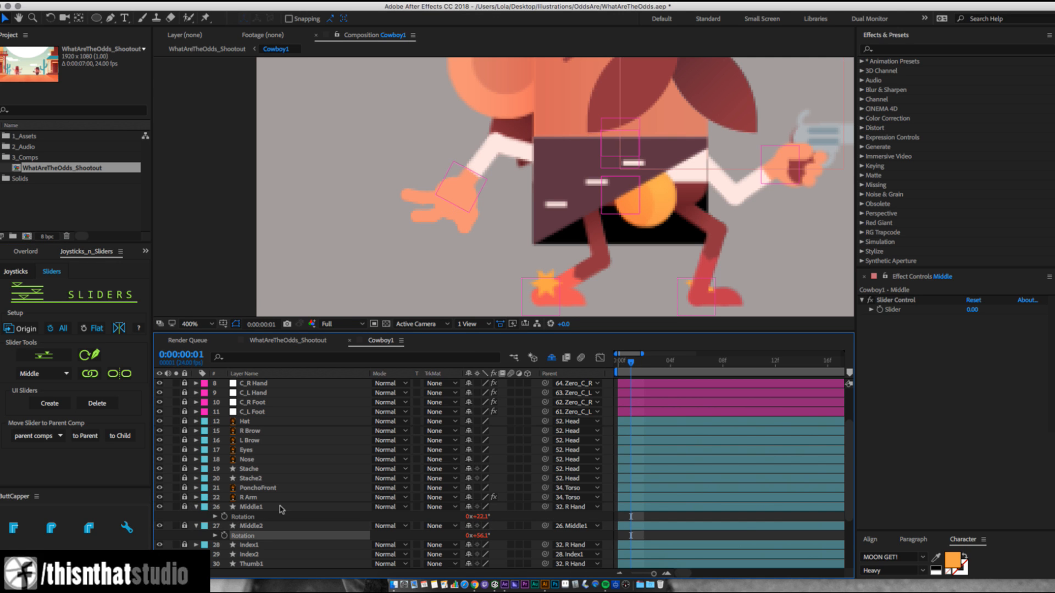
{"action": "left_click", "coordinate": [470, 508]}
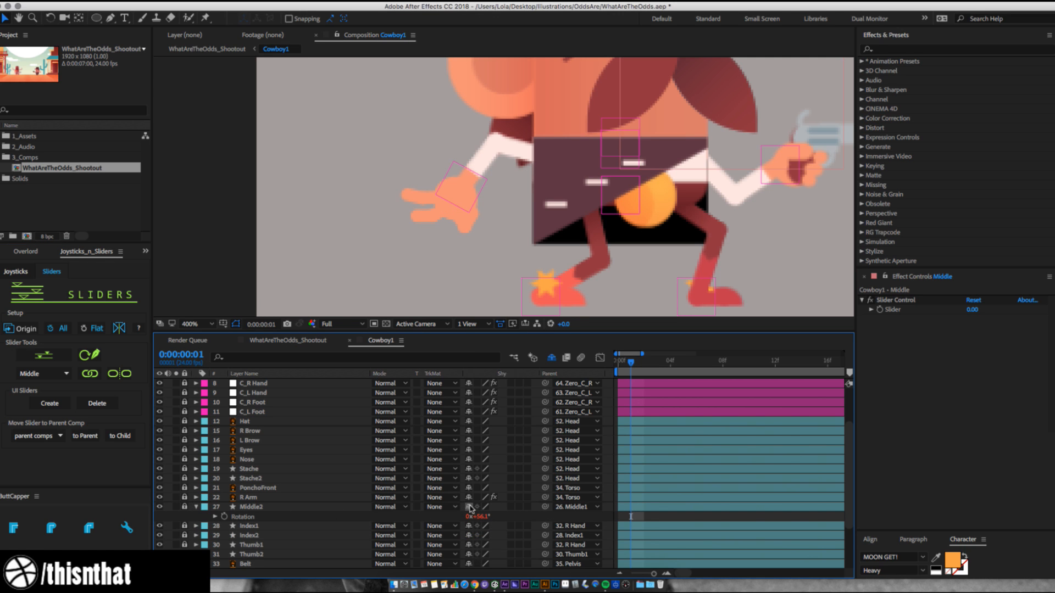
{"action": "left_click", "coordinate": [469, 507]}
Hide the Middle slider null and move the Swatches layer above it to the top of the layer stack.
{"action": "scroll", "coordinate": [187, 402], "scroll_direction": "up", "scroll_amount": 3}
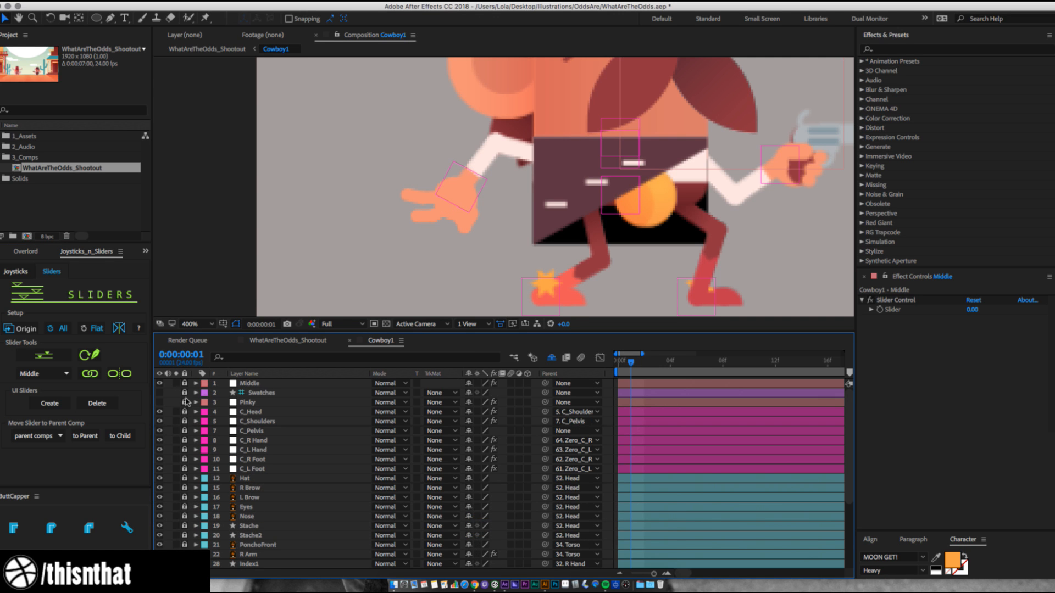
{"action": "left_click", "coordinate": [160, 383]}
{"action": "mouse_move", "coordinate": [288, 393]}
{"action": "left_mouse_down"}
{"action": "mouse_move", "coordinate": [184, 394]}
{"action": "mouse_move", "coordinate": [276, 392]}
{"action": "mouse_move", "coordinate": [272, 383]}
{"action": "left_mouse_up"}
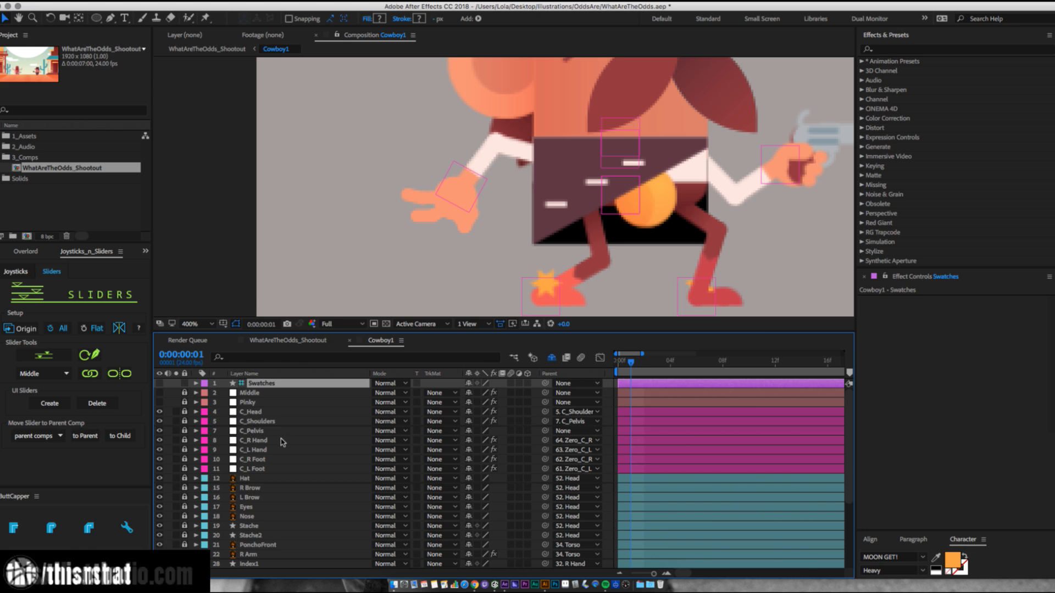
Unlock the Index1 and Index2 finger layers and reveal their Rotation keyframes.
{"action": "scroll", "coordinate": [253, 527], "scroll_direction": "down", "scroll_amount": 4}
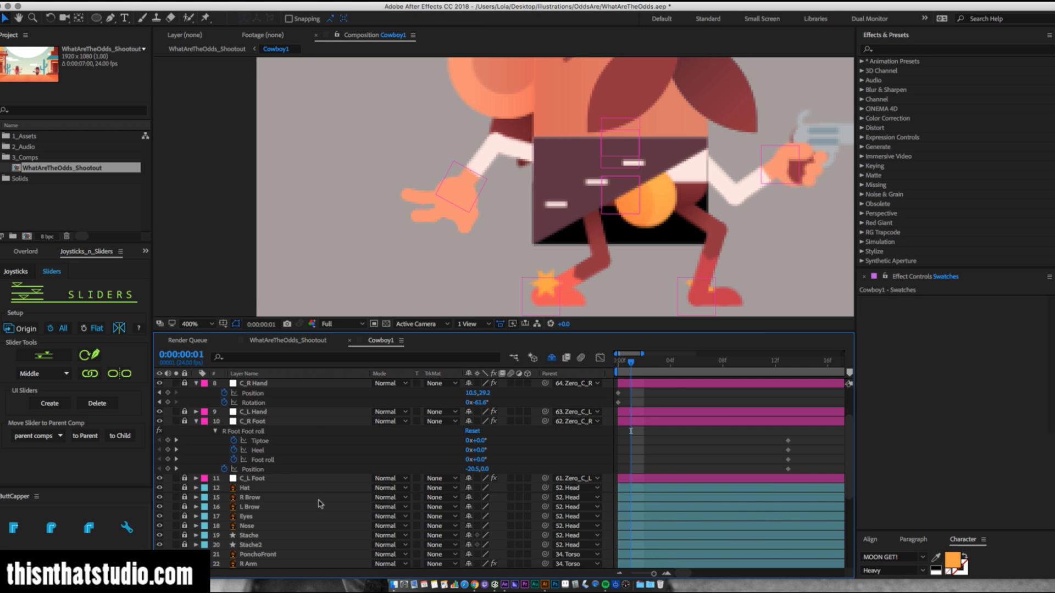
{"action": "scroll", "coordinate": [297, 500], "scroll_direction": "down", "scroll_amount": 3}
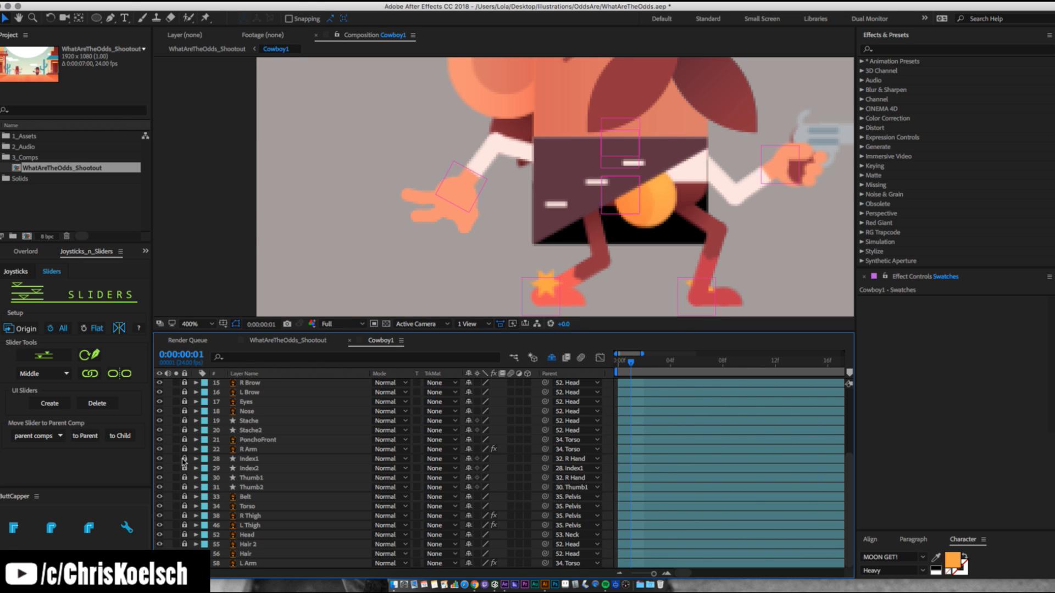
{"action": "left_click_drag", "start_coordinate": [184, 459], "coordinate": [184, 468]}
{"action": "left_click", "coordinate": [258, 468]}
{"action": "left_click", "coordinate": [261, 460], "text": "shift"}
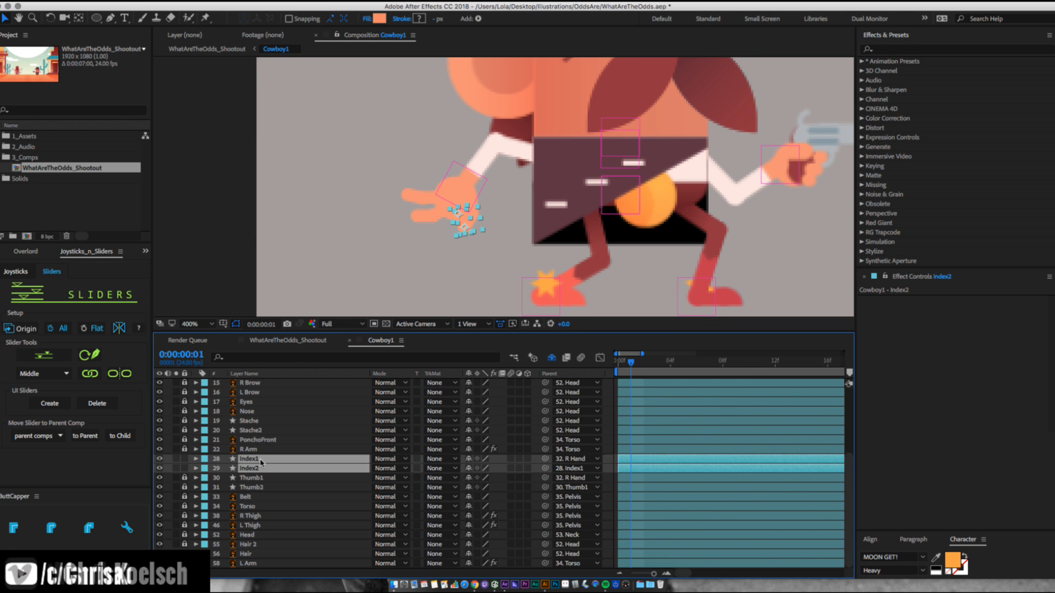
{"action": "key", "text": "r"}
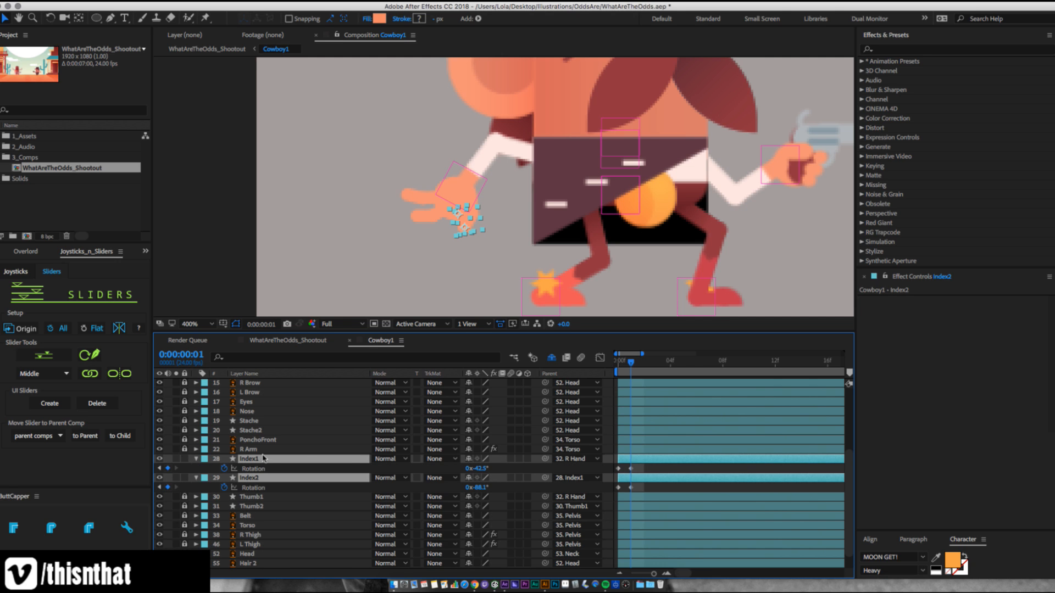
Create a slider null named Index from the Rotation keyframes of Index1 and Index2.
{"action": "left_click", "coordinate": [646, 471]}
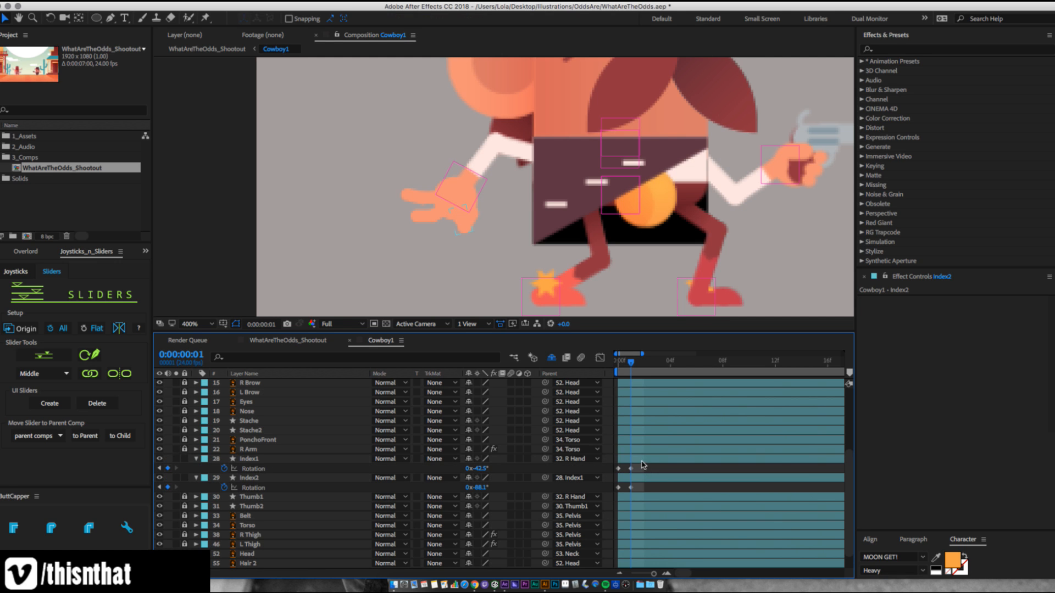
{"action": "left_click", "coordinate": [641, 462]}
{"action": "left_click_drag", "start_coordinate": [641, 467], "coordinate": [613, 491]}
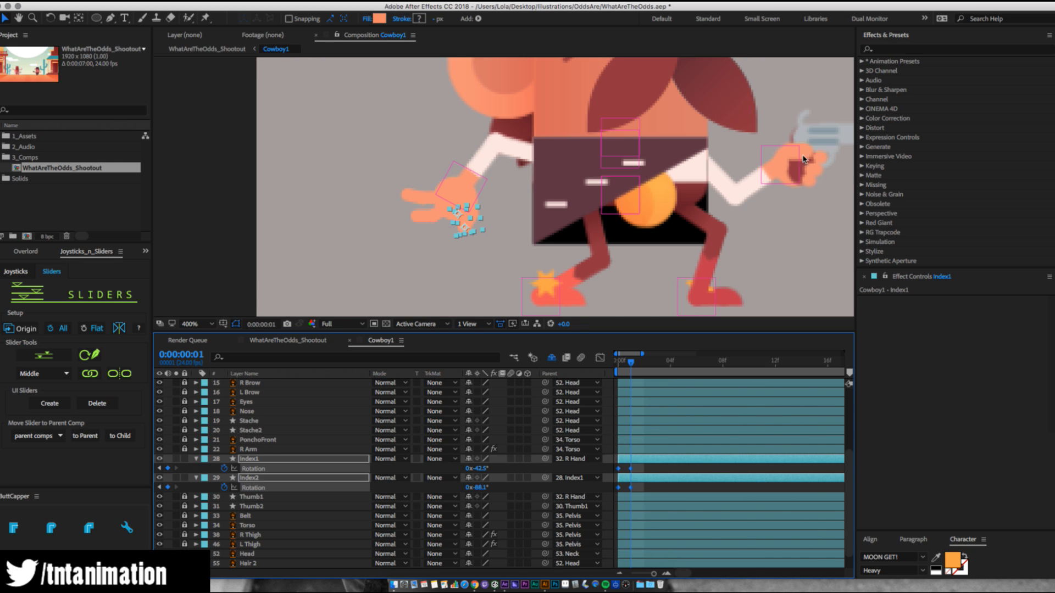
{"action": "left_click", "coordinate": [52, 355]}
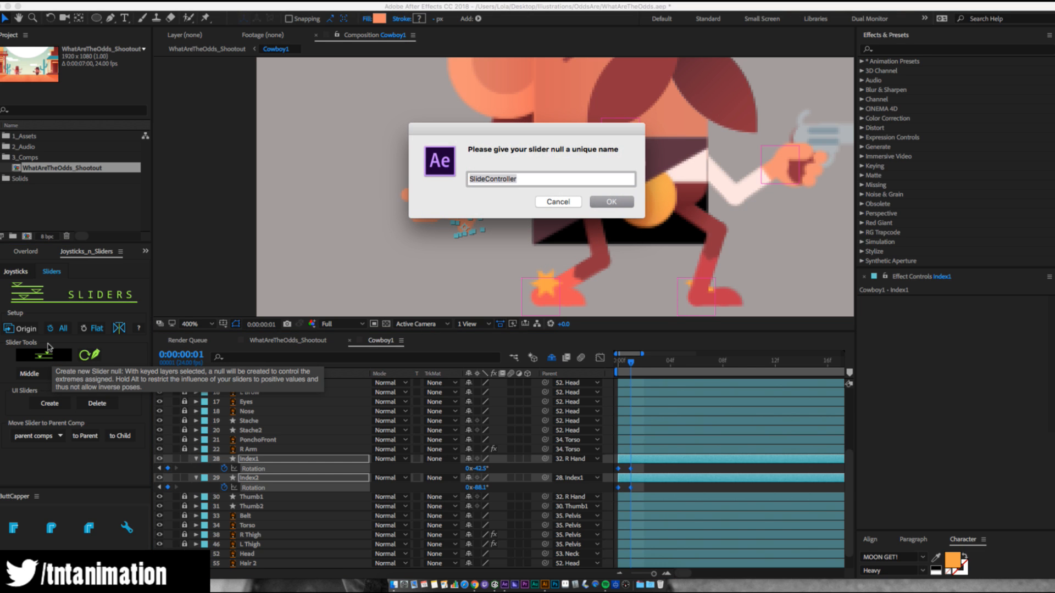
{"action": "type", "text": "Index"}
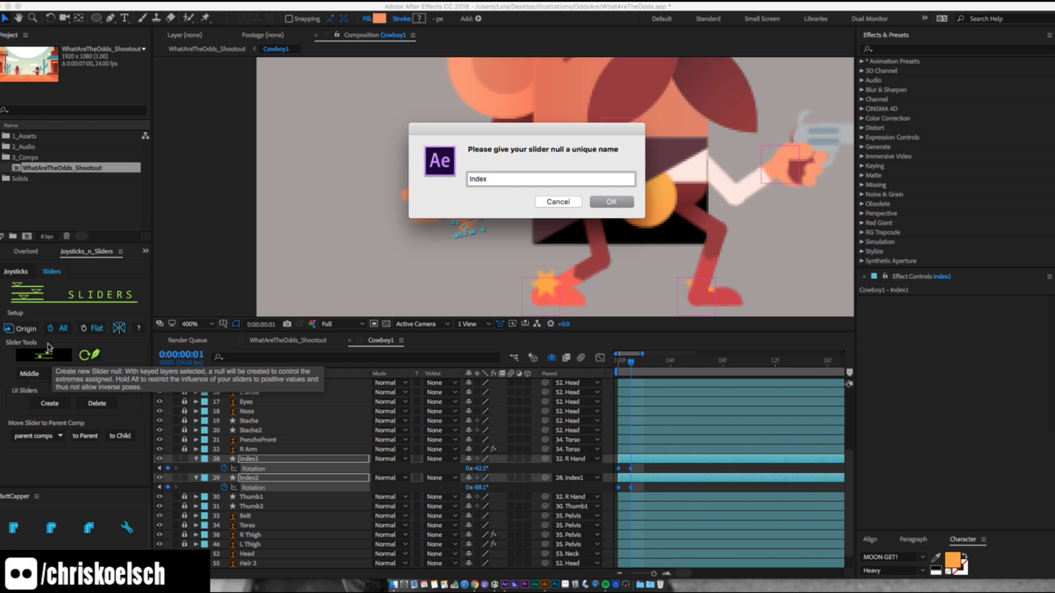
{"action": "key", "text": "Return"}
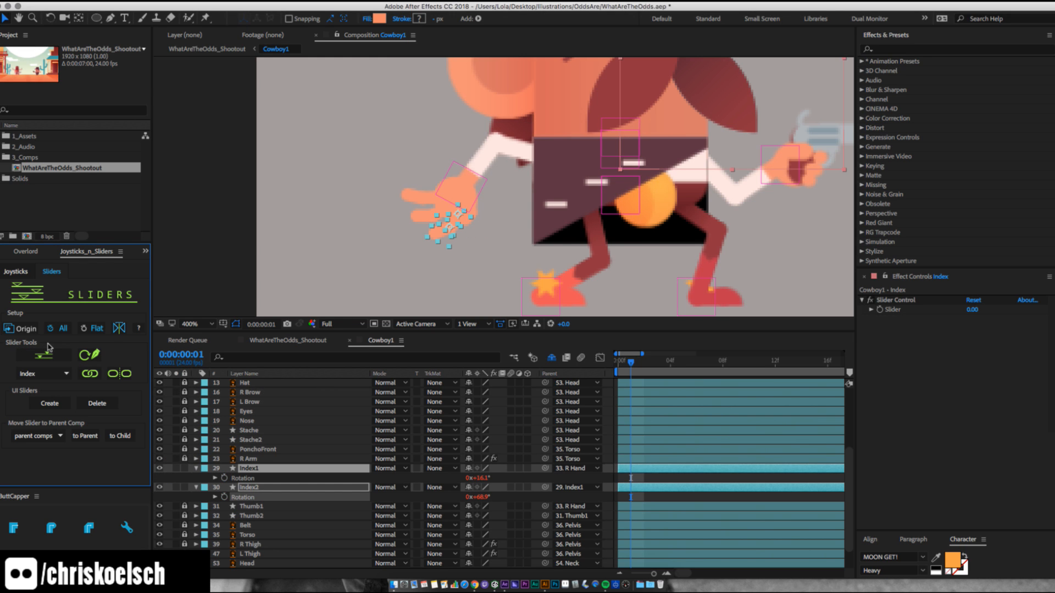
Lock and collapse the Index1 and Index2 layers and make both shy.
{"action": "left_click", "coordinate": [193, 469]}
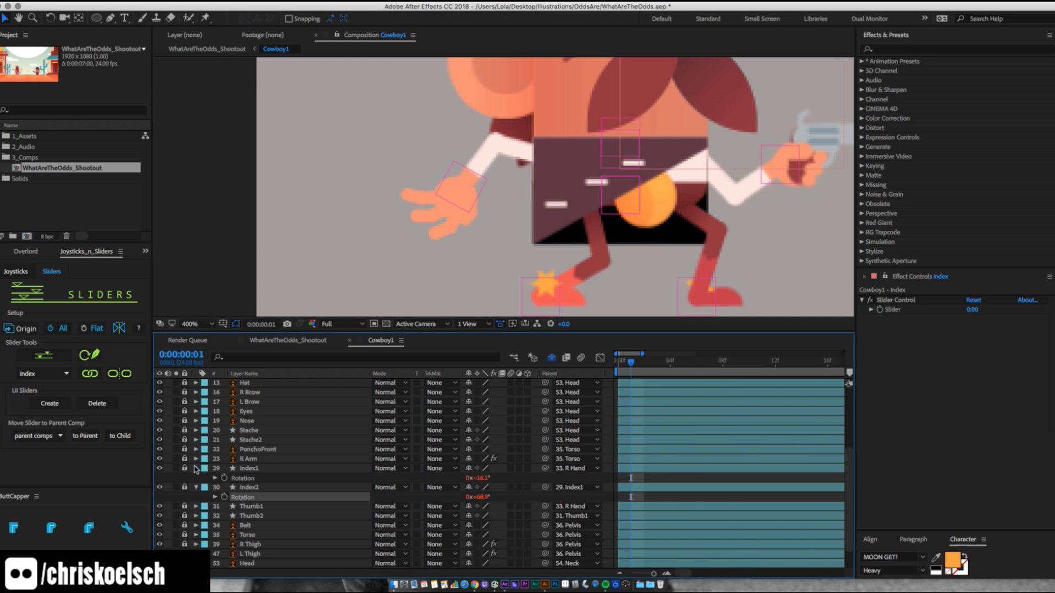
{"action": "left_click", "coordinate": [196, 478]}
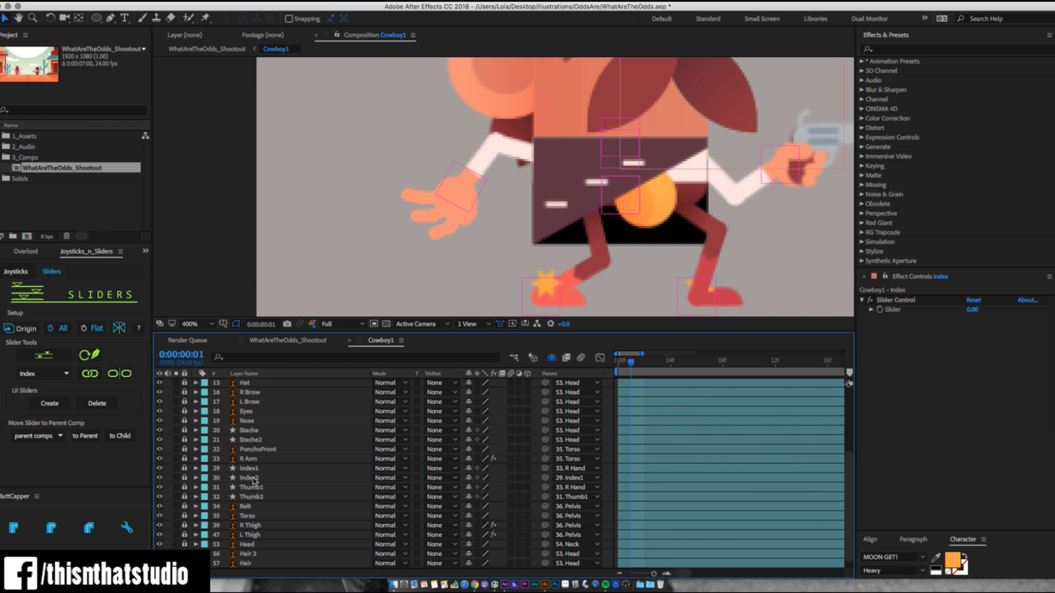
{"action": "left_click", "coordinate": [470, 468]}
Place the Index slider null directly below the Swatches layer, locked and hidden.
{"action": "scroll", "coordinate": [277, 484], "scroll_direction": "up", "scroll_amount": 5}
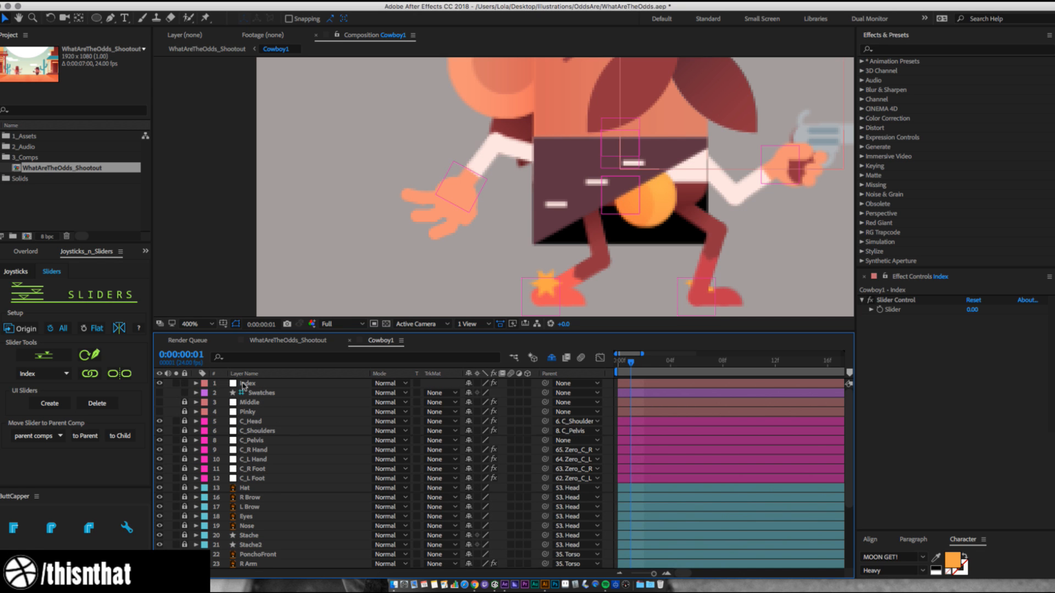
{"action": "left_click_drag", "start_coordinate": [245, 383], "coordinate": [236, 398]}
{"action": "left_click", "coordinate": [185, 393]}
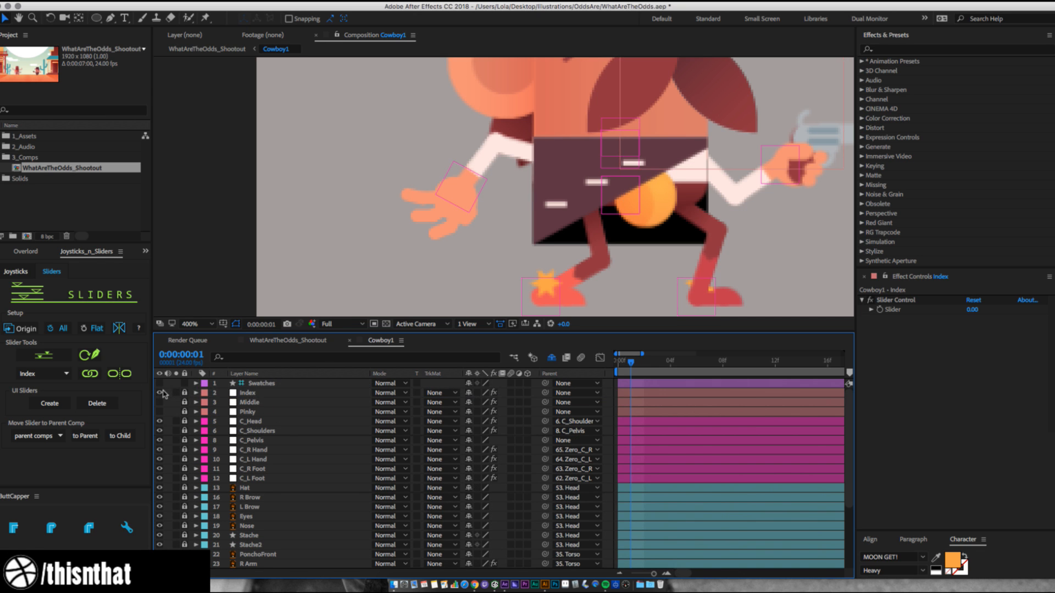
Unlock the Thumb1 and Thumb2 layers and reveal their Rotation keyframes.
{"action": "scroll", "coordinate": [254, 460], "scroll_direction": "down", "scroll_amount": 4}
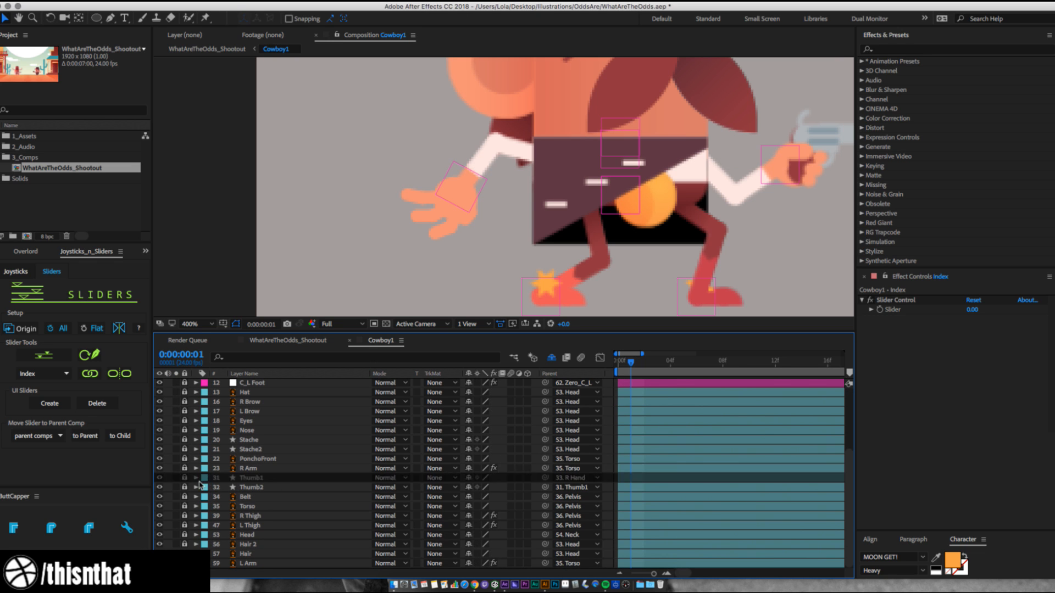
{"action": "left_click", "coordinate": [176, 477]}
{"action": "left_click", "coordinate": [176, 477]}
{"action": "left_click_drag", "start_coordinate": [185, 477], "coordinate": [185, 487]}
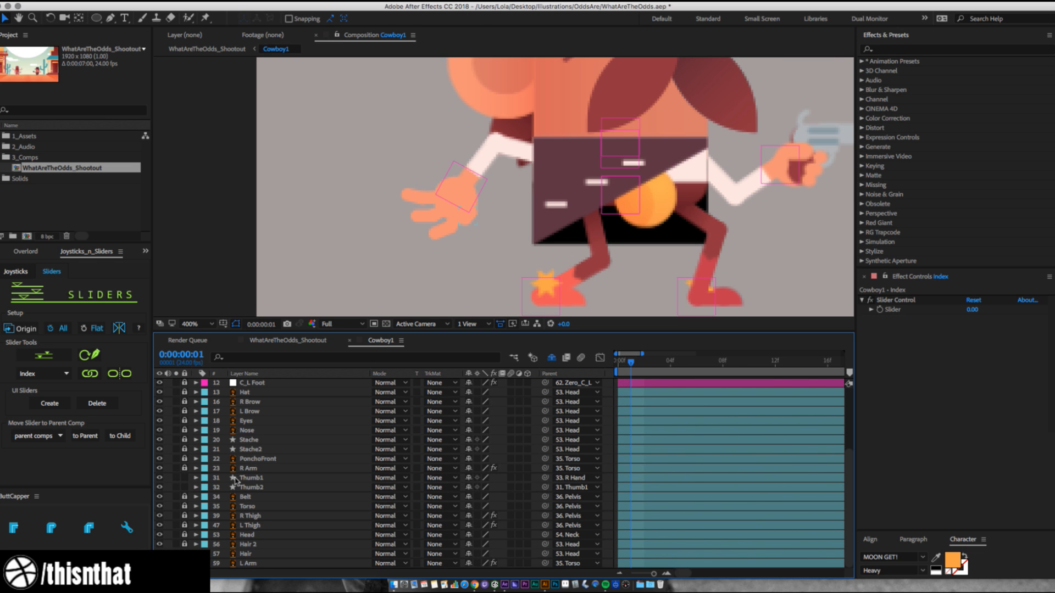
{"action": "left_click", "coordinate": [252, 477]}
{"action": "left_click", "coordinate": [265, 487], "text": "shift"}
{"action": "key", "text": "u"}
Create a slider null named Thumb from the Rotation keyframes of Thumb1 and Thumb2.
{"action": "left_click_drag", "start_coordinate": [637, 490], "coordinate": [615, 515]}
{"action": "left_click", "coordinate": [635, 490]}
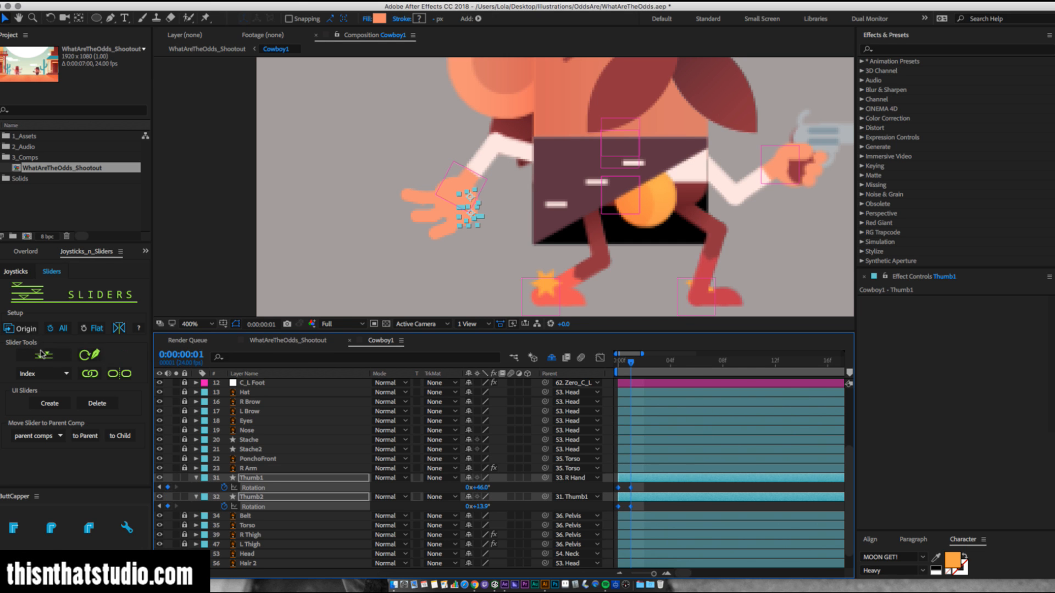
{"action": "left_click", "coordinate": [54, 355]}
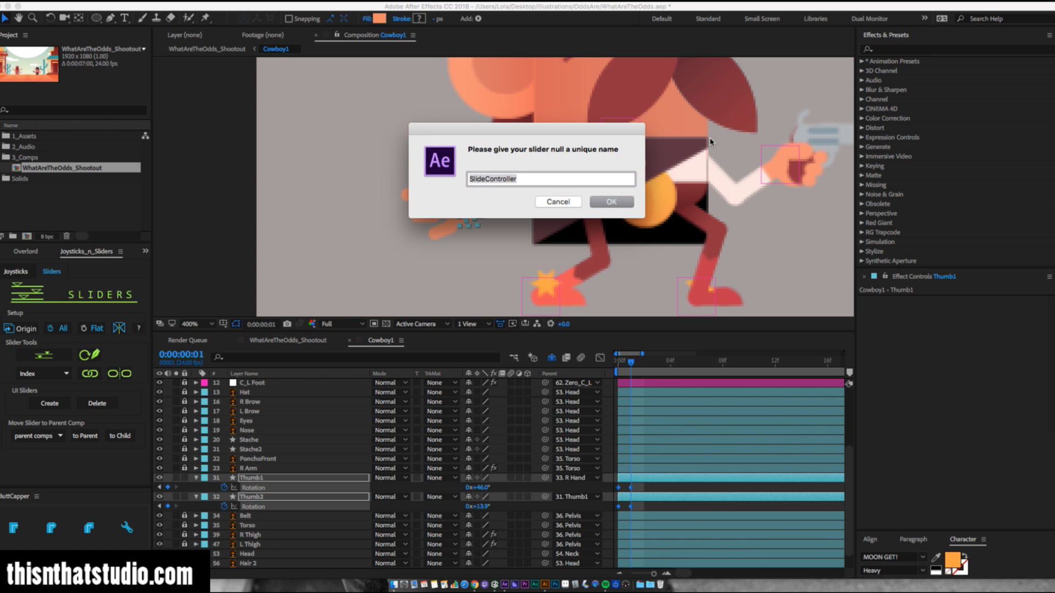
{"action": "type", "text": "Thumb"}
{"action": "key", "text": "Return"}
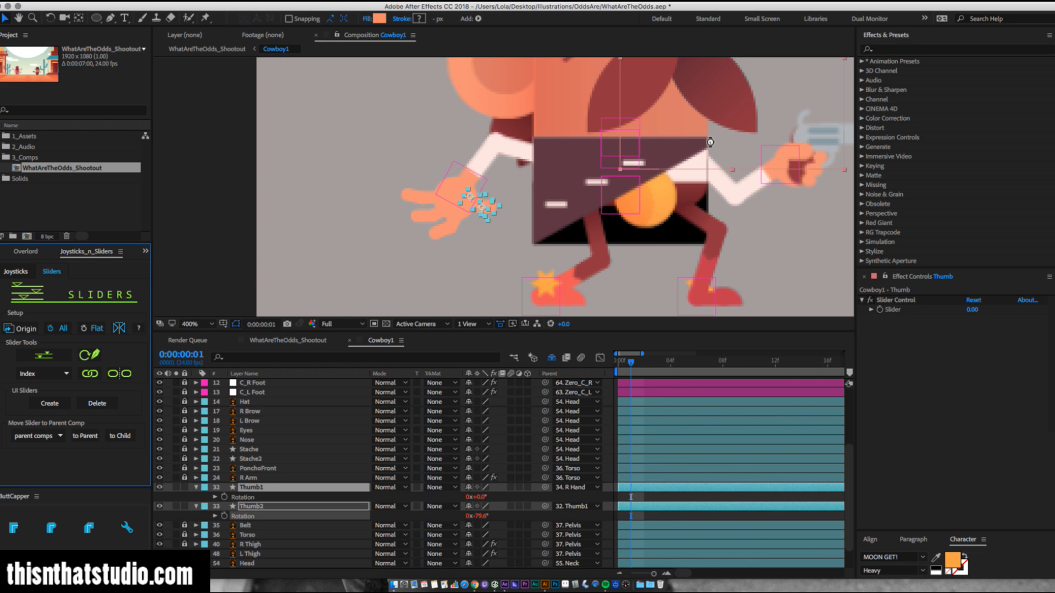
Lock and collapse the Thumb1 and Thumb2 layers and make both shy.
{"action": "left_click", "coordinate": [189, 494]}
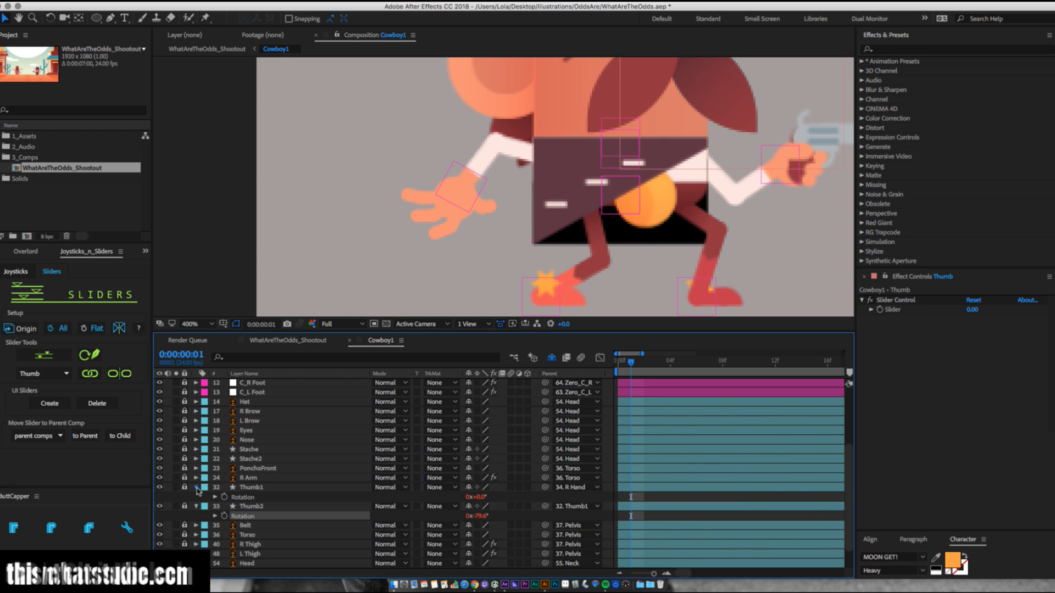
{"action": "left_click", "coordinate": [197, 487]}
{"action": "left_click", "coordinate": [196, 496]}
{"action": "left_click", "coordinate": [468, 487]}
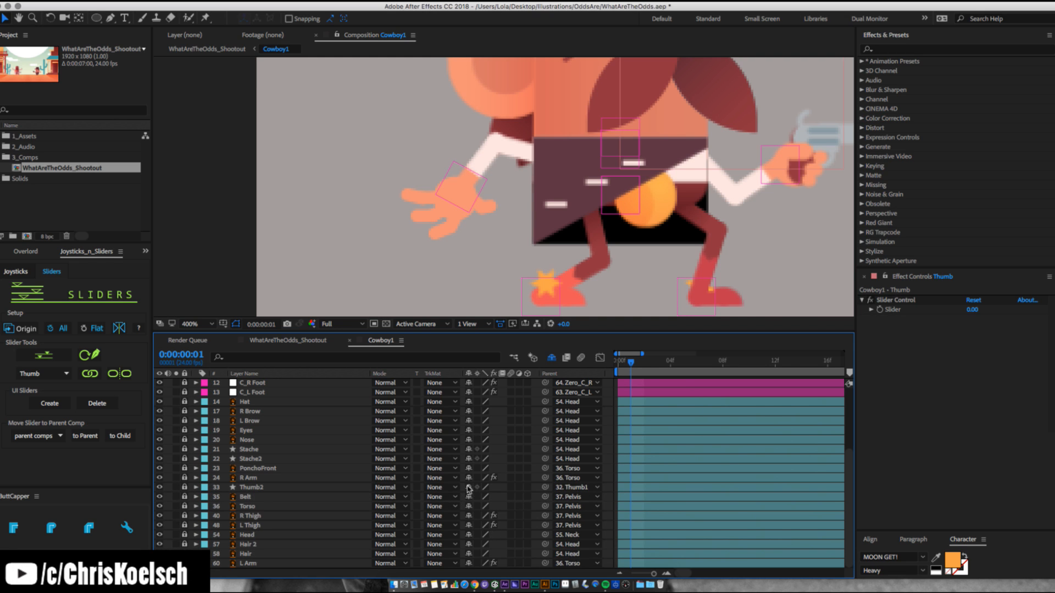
{"action": "left_click", "coordinate": [468, 487]}
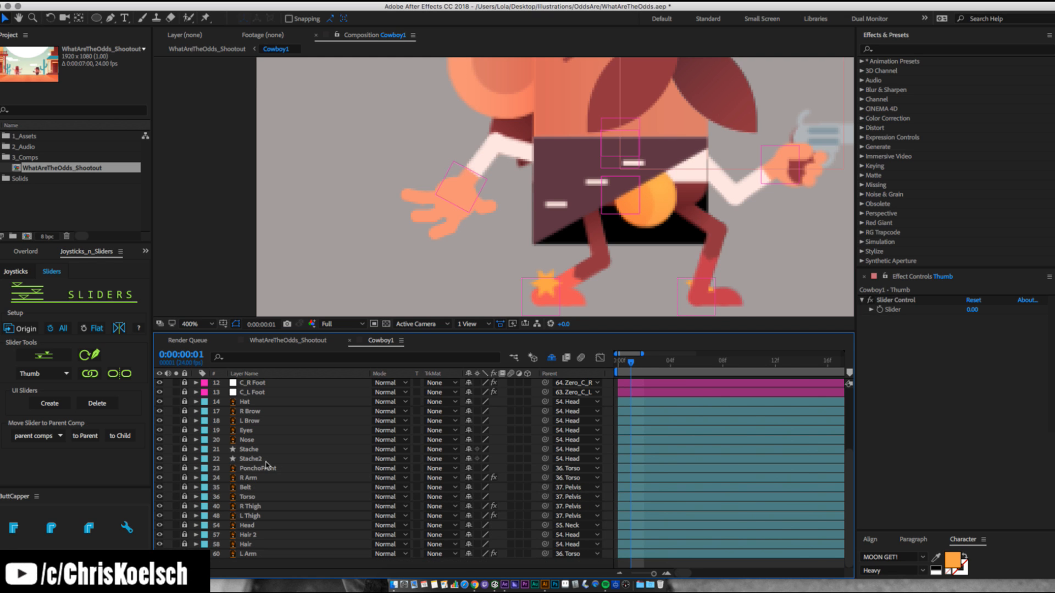
Move the Swatches layer back to the top of the layer stack and hide the Thumb slider null.
{"action": "scroll", "coordinate": [266, 469], "scroll_direction": "up", "scroll_amount": 4}
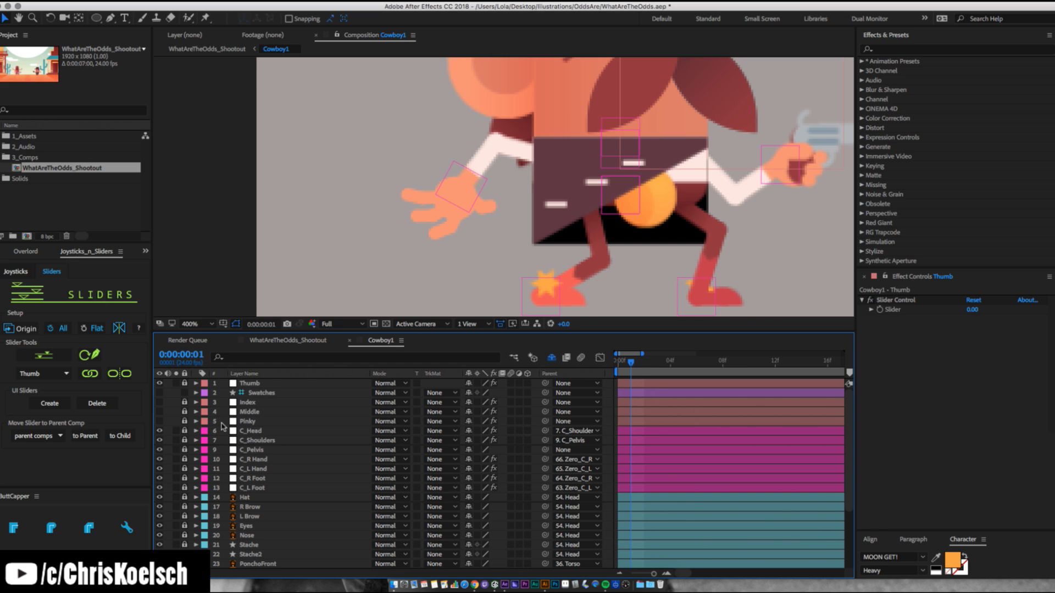
{"action": "left_click_drag", "start_coordinate": [294, 394], "coordinate": [289, 380]}
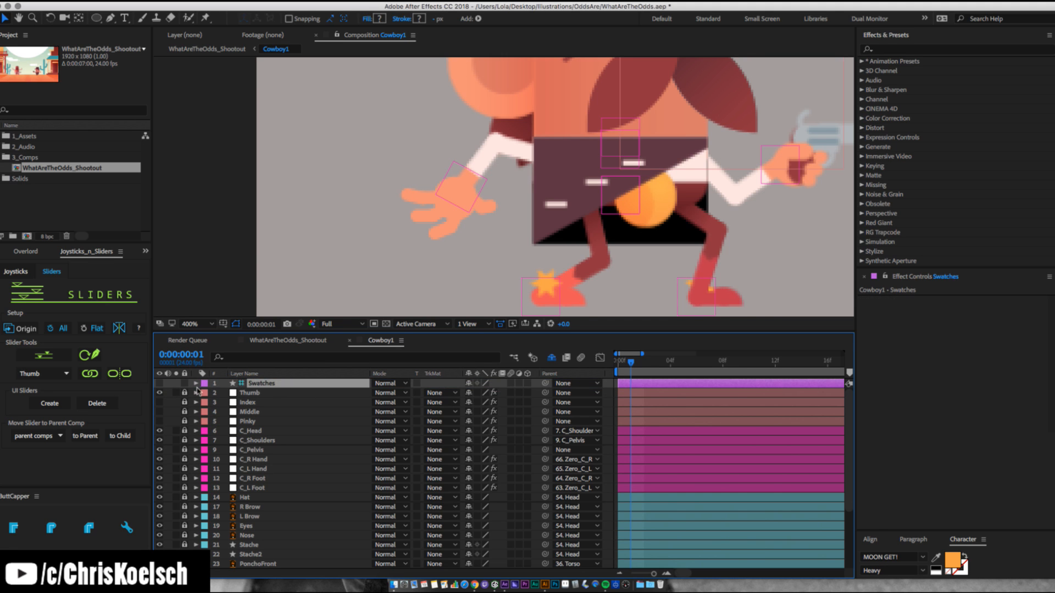
{"action": "left_click", "coordinate": [159, 394]}
Unlock all slider nulls and controllers from Thumb down to C_L Foot and fit the composition in the viewer.
{"action": "left_click_drag", "start_coordinate": [184, 394], "coordinate": [188, 489]}
{"action": "left_click", "coordinate": [267, 394]}
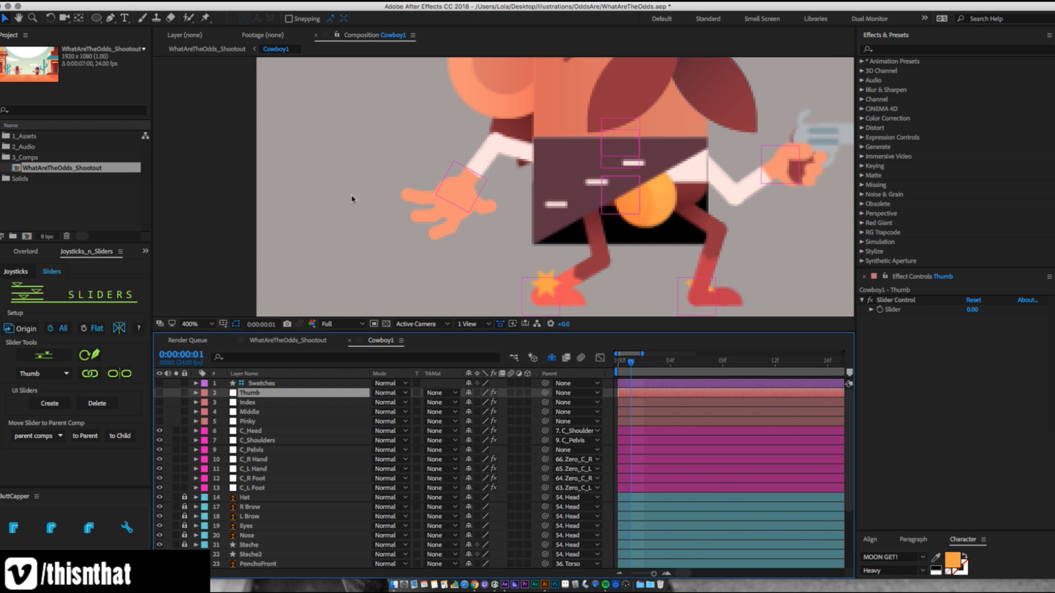
{"action": "key", "text": "z"}
{"action": "left_click", "coordinate": [529, 206], "text": "alt"}
{"action": "left_click", "coordinate": [193, 325]}
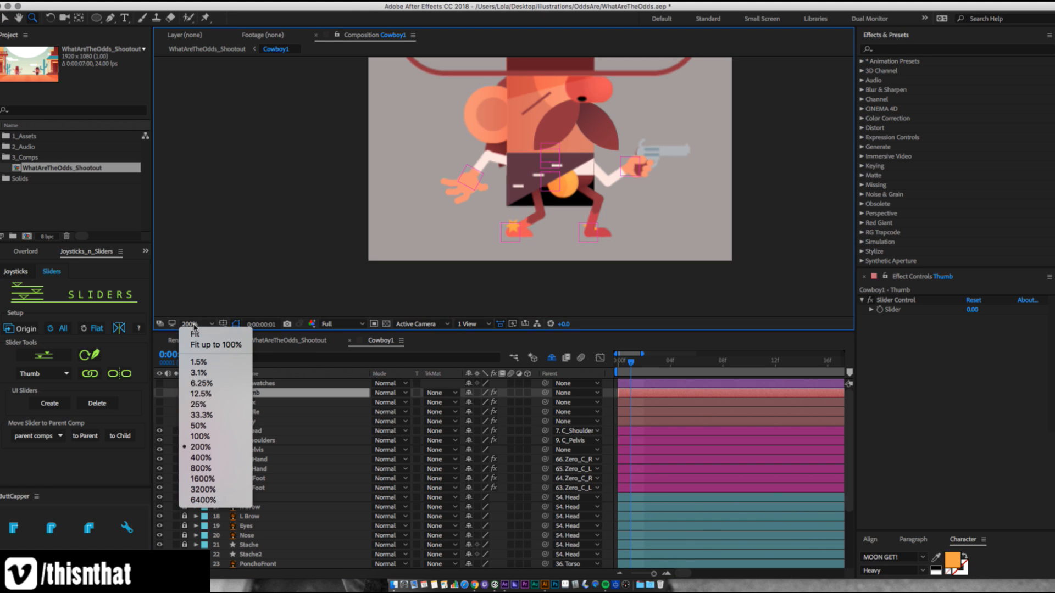
{"action": "left_click", "coordinate": [195, 333]}
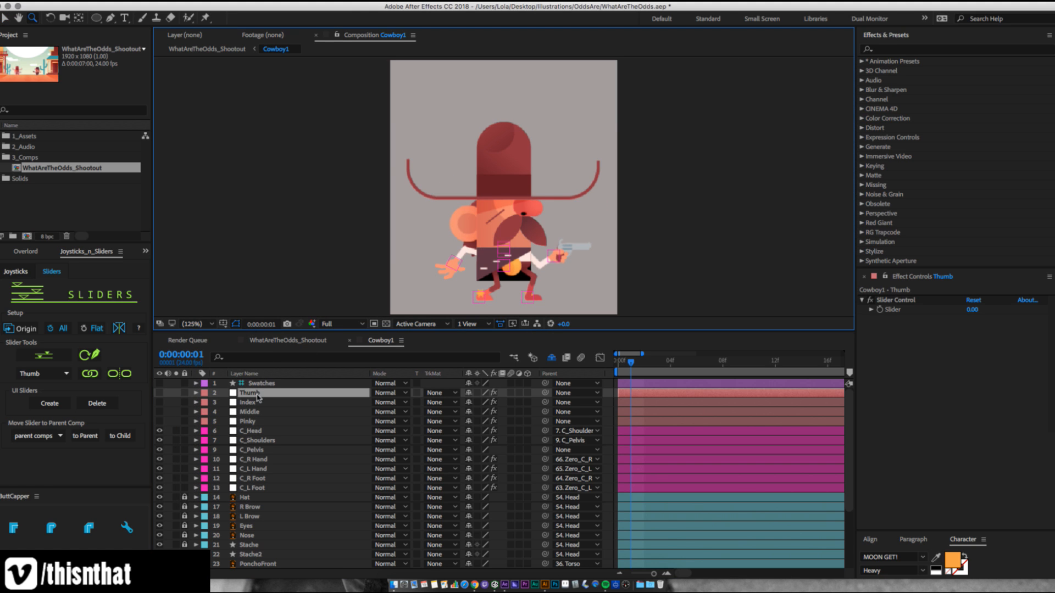
Enable keyframing for the Slider property on the Thumb, Index, Middle and Pinky nulls.
{"action": "left_click", "coordinate": [254, 404], "text": "shift"}
{"action": "left_click", "coordinate": [250, 422], "text": "shift"}
{"action": "left_click", "coordinate": [250, 393]}
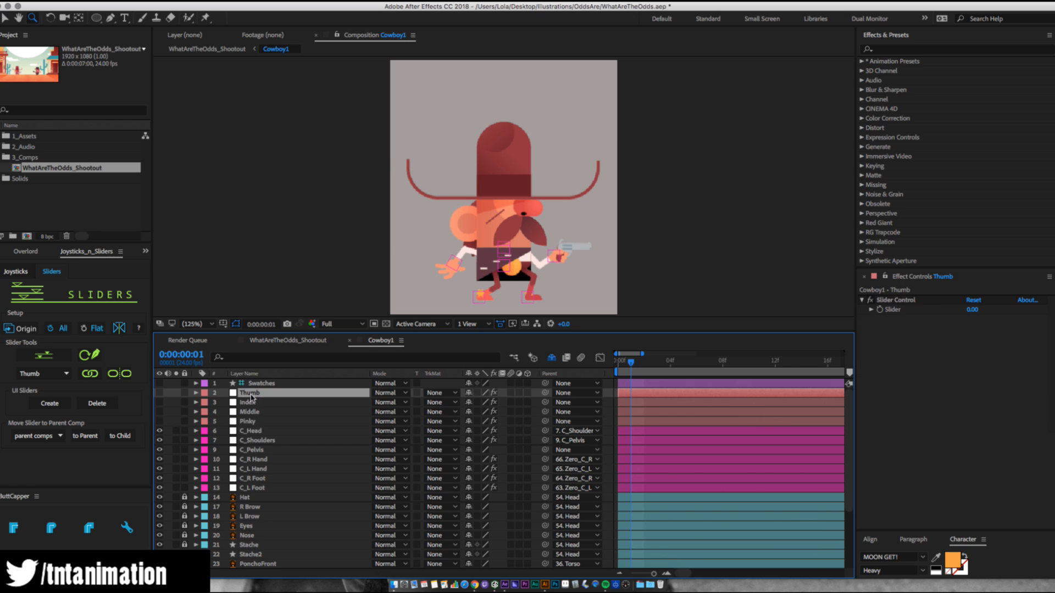
{"action": "left_click", "coordinate": [878, 309]}
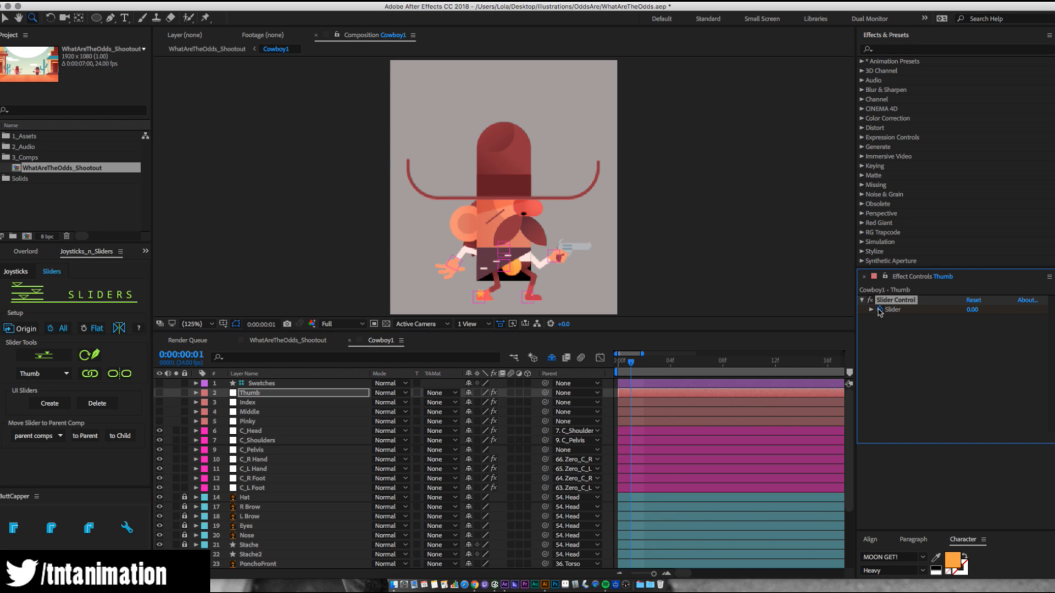
{"action": "left_click", "coordinate": [750, 403]}
{"action": "left_click", "coordinate": [797, 412]}
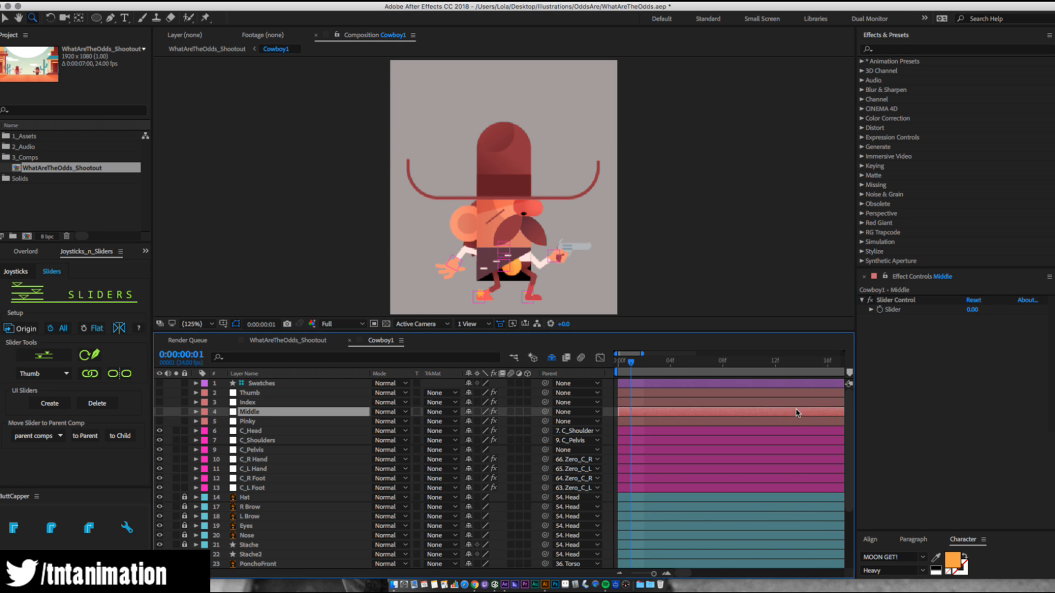
{"action": "left_click", "coordinate": [879, 311]}
{"action": "left_click", "coordinate": [811, 421]}
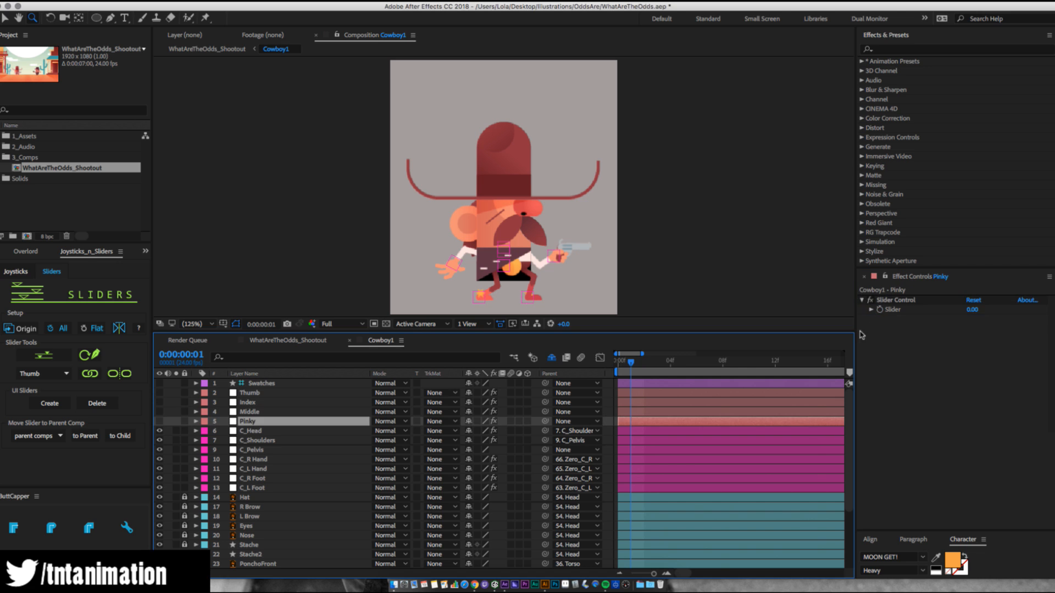
{"action": "left_click", "coordinate": [883, 311]}
Reveal the Slider keyframes of all four finger nulls and shift them to the first frame.
{"action": "left_click", "coordinate": [666, 395], "text": "shift"}
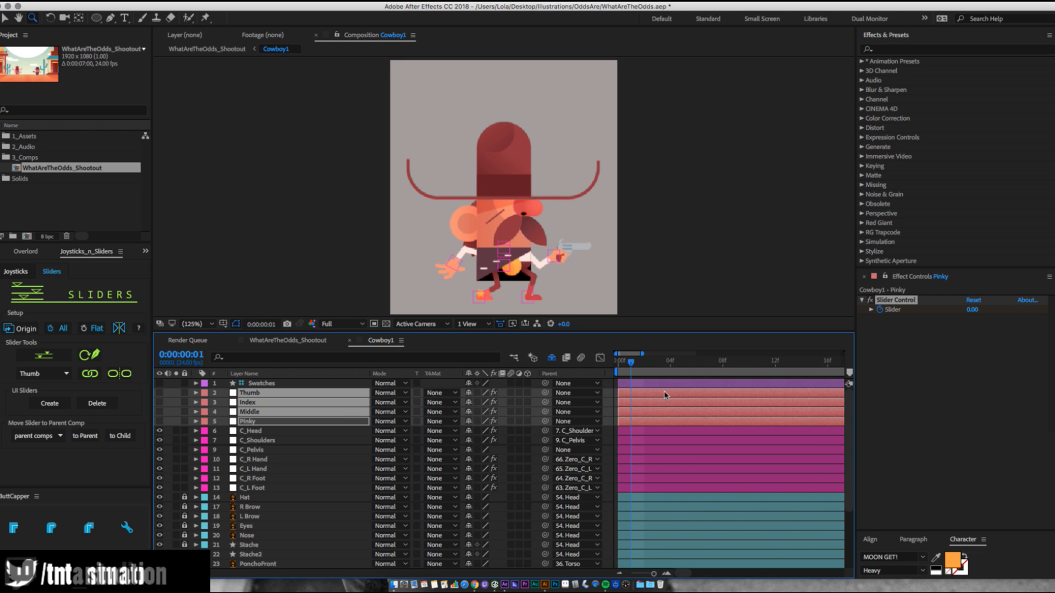
{"action": "key", "text": "u"}
{"action": "left_click_drag", "start_coordinate": [645, 407], "coordinate": [620, 499]}
Set the Slider of the Thumb, Index, Middle and Pinky nulls to 69 at frame 1, closing the hand into a fist.
{"action": "left_click", "coordinate": [464, 271]}
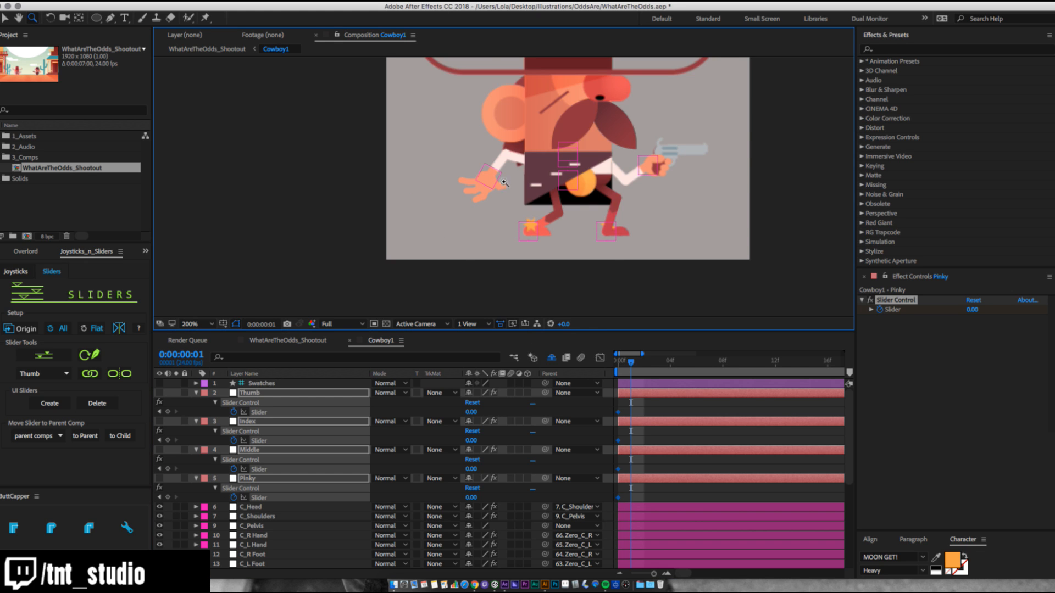
{"action": "left_click", "coordinate": [504, 182]}
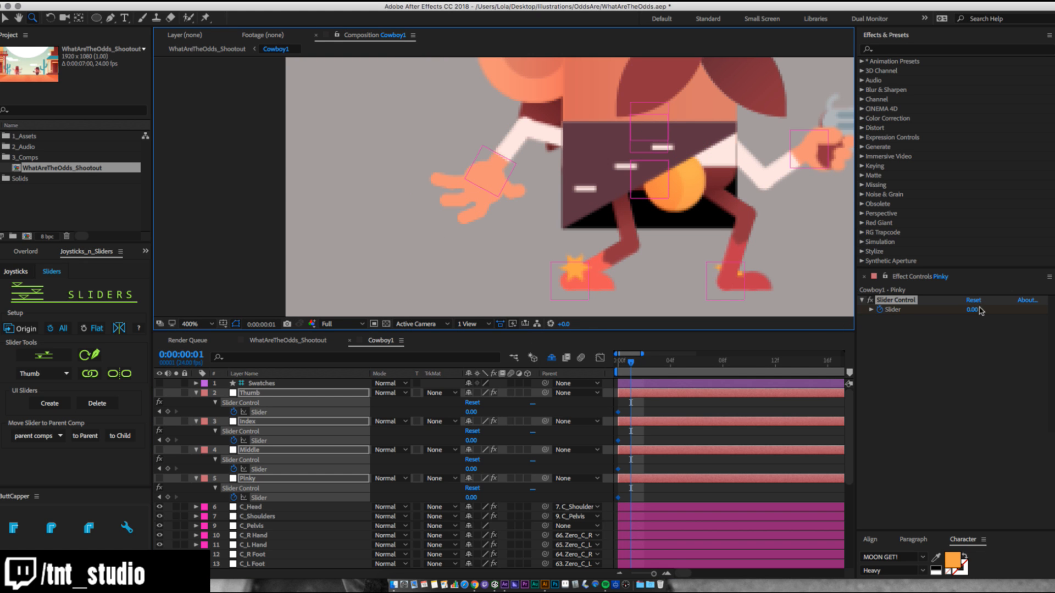
{"action": "left_click_drag", "start_coordinate": [981, 311], "coordinate": [1006, 300]}
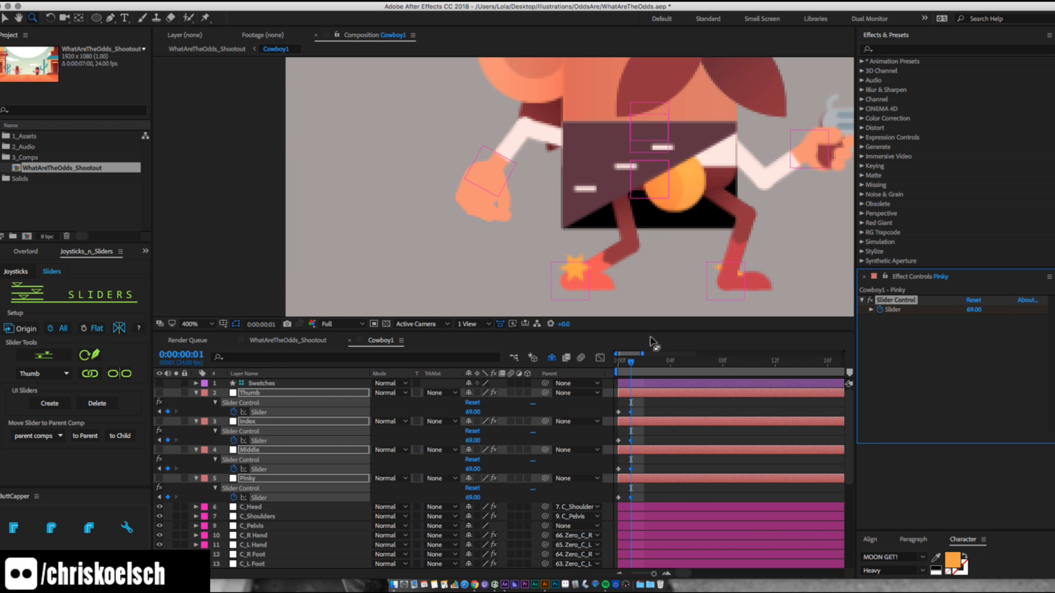
Go back to the first frame and check the cowboy's open hand within the WhatAreTheOdds_Shootout composition.
{"action": "left_click_drag", "start_coordinate": [631, 360], "coordinate": [619, 364]}
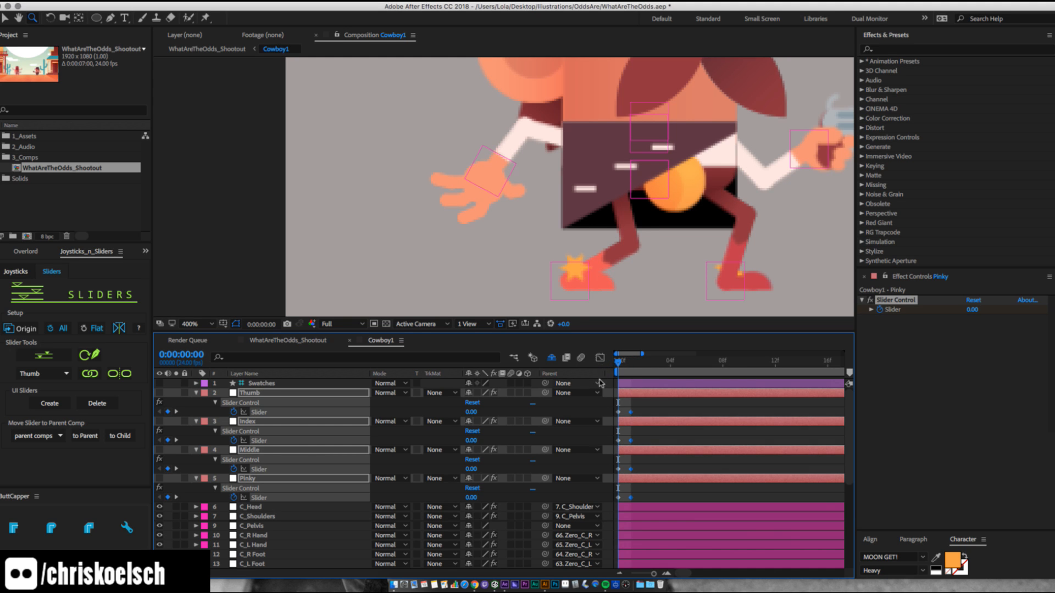
{"action": "left_click", "coordinate": [273, 341]}
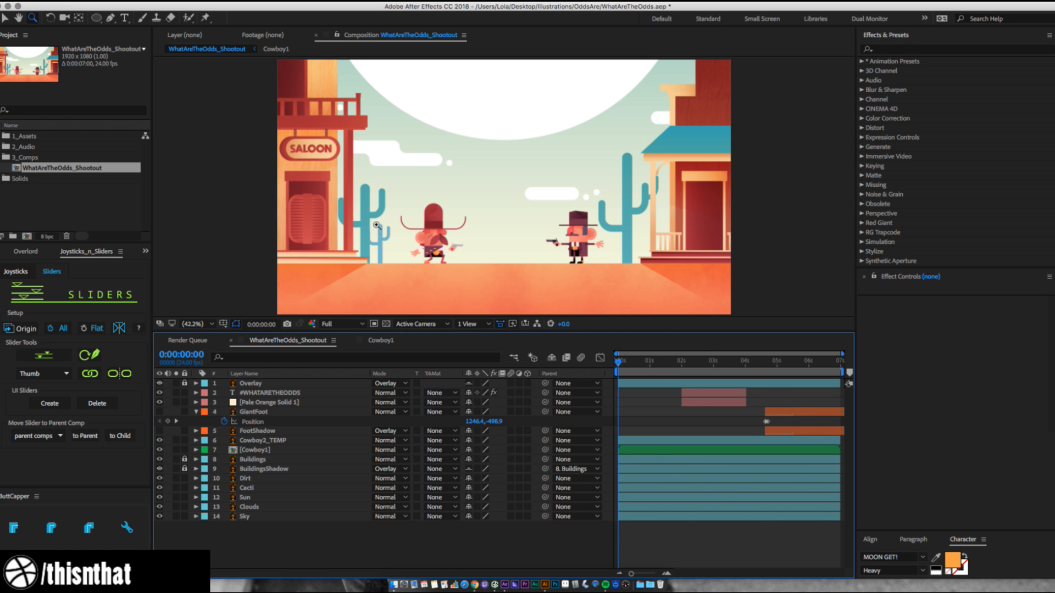
{"action": "left_click", "coordinate": [377, 342]}
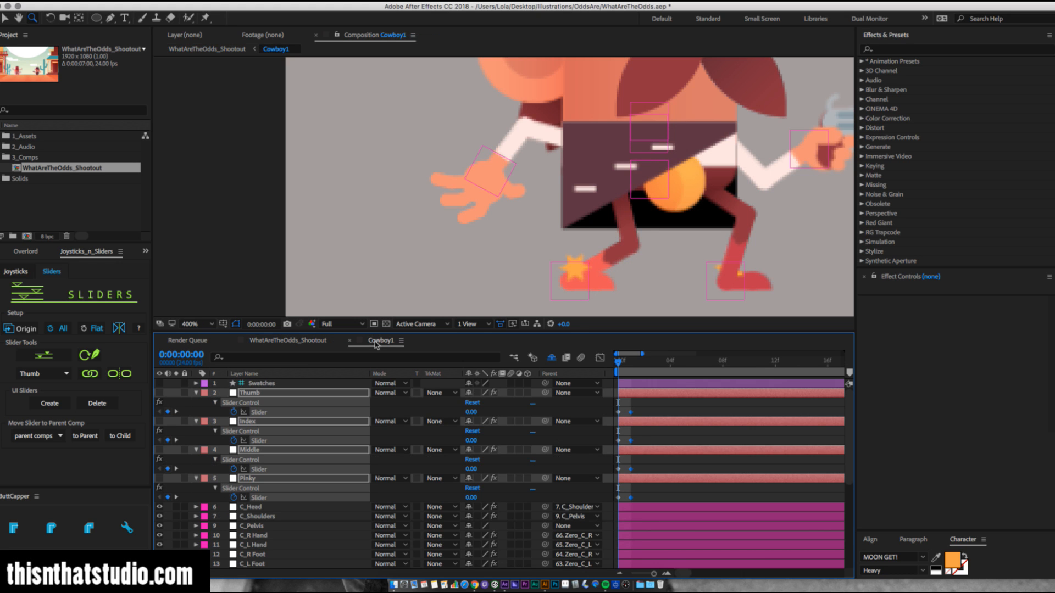
Try shifting the C_R Foot controller slightly forward at the first frame, and undo the move.
{"action": "left_click_drag", "start_coordinate": [622, 362], "coordinate": [619, 362]}
{"action": "key", "text": "v"}
{"action": "left_click", "coordinate": [571, 287]}
{"action": "left_click_drag", "start_coordinate": [569, 284], "coordinate": [580, 283]}
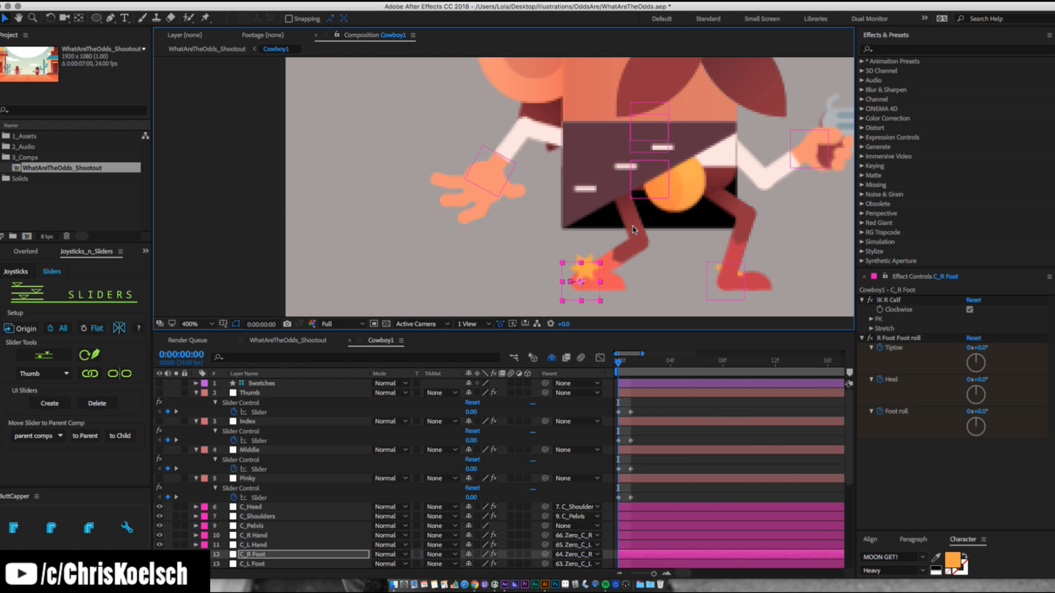
{"action": "key", "text": "super+z"}
{"action": "key", "text": "z"}
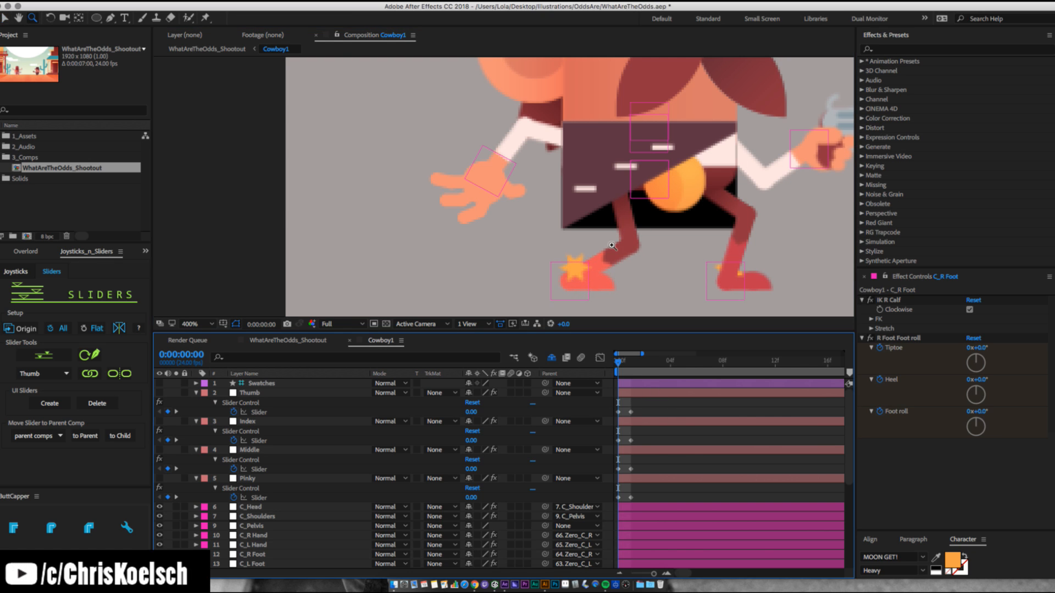
Compare the cowboy's right hand at the first frame and at frame 1, in full view and magnified.
{"action": "left_click", "coordinate": [612, 247], "text": "alt"}
{"action": "left_click", "coordinate": [203, 324]}
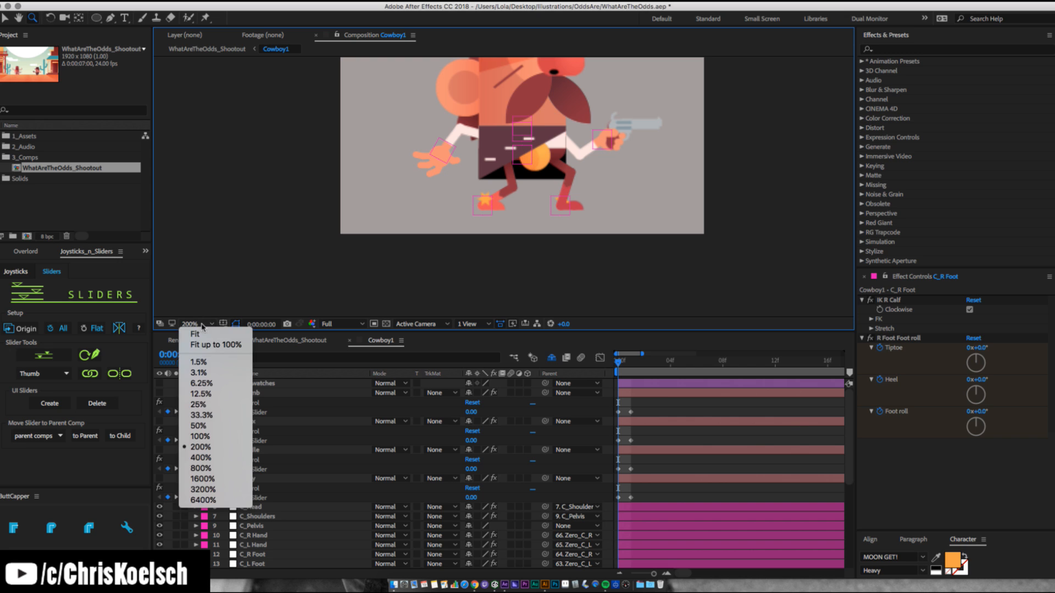
{"action": "left_click", "coordinate": [203, 337]}
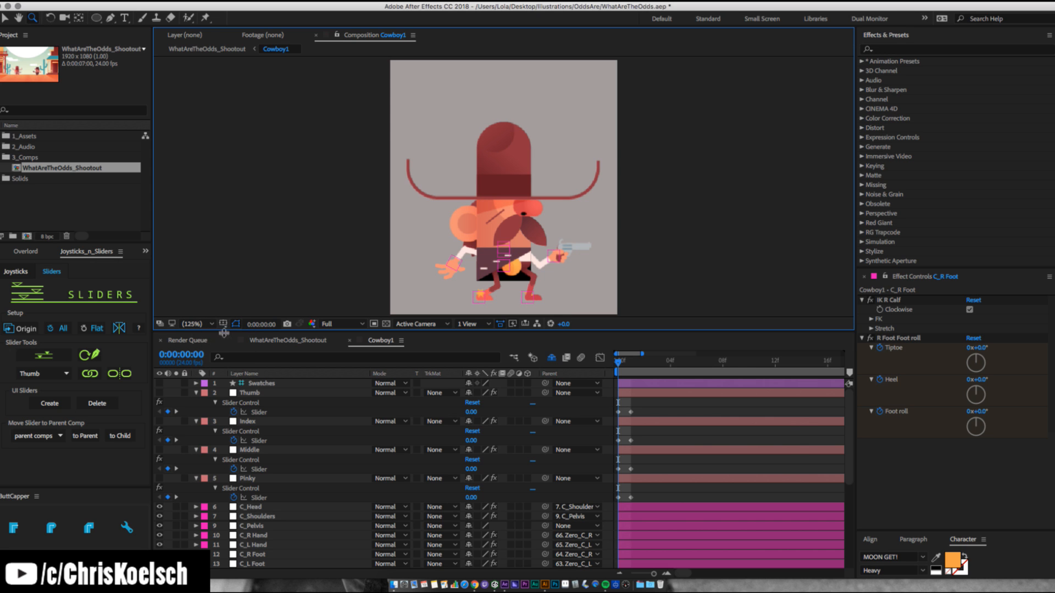
{"action": "left_click", "coordinate": [631, 363]}
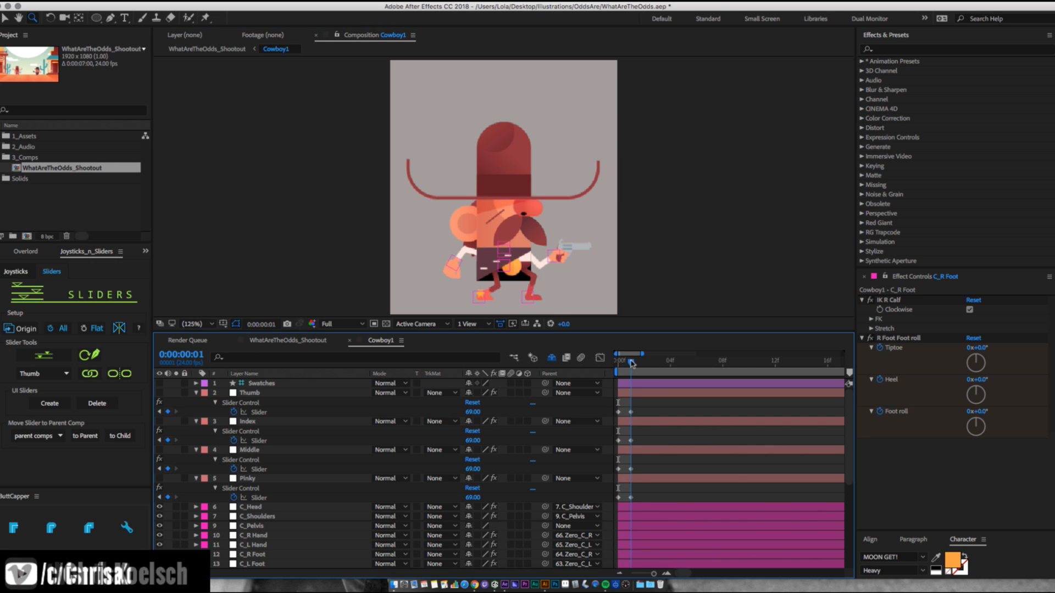
{"action": "left_click", "coordinate": [456, 275]}
{"action": "left_click", "coordinate": [508, 214]}
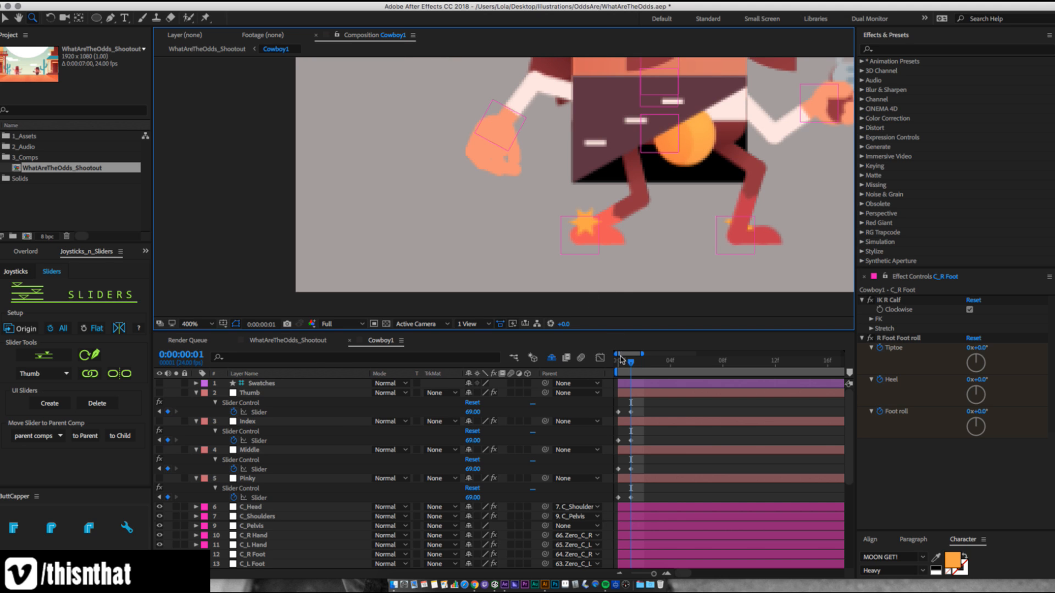
Shift the second Slider keyframes of all four finger nulls to frame 6 and check the first frame in WhatAreTheOdds_Shootout.
{"action": "left_click_drag", "start_coordinate": [623, 360], "coordinate": [626, 367]}
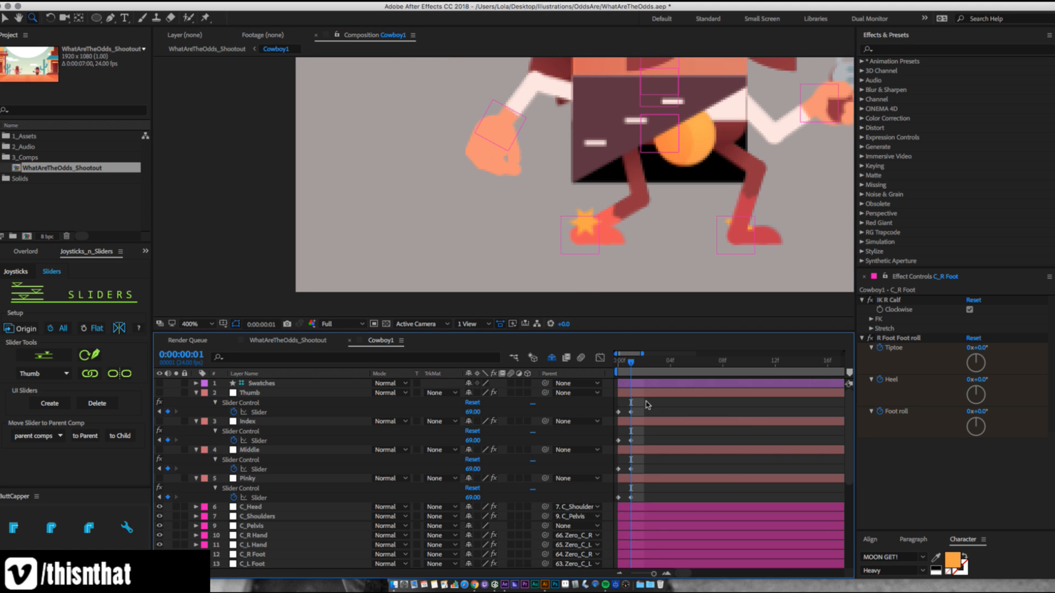
{"action": "left_click_drag", "start_coordinate": [646, 402], "coordinate": [698, 497]}
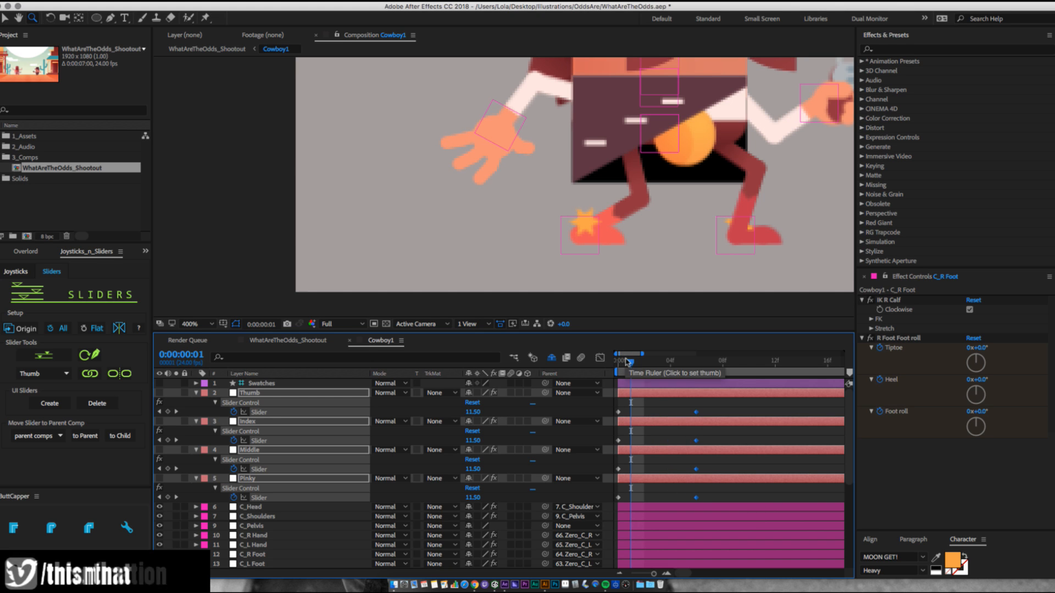
{"action": "mouse_move", "coordinate": [626, 362]}
{"action": "left_mouse_down"}
{"action": "mouse_move", "coordinate": [686, 370]}
{"action": "mouse_move", "coordinate": [616, 364]}
{"action": "left_mouse_up"}
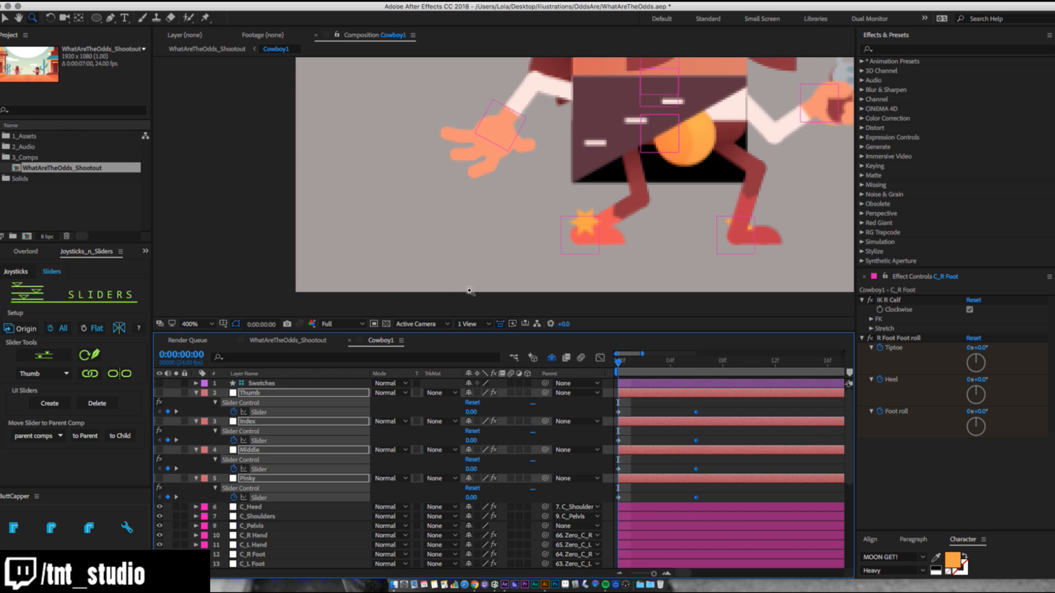
{"action": "left_click", "coordinate": [287, 340]}
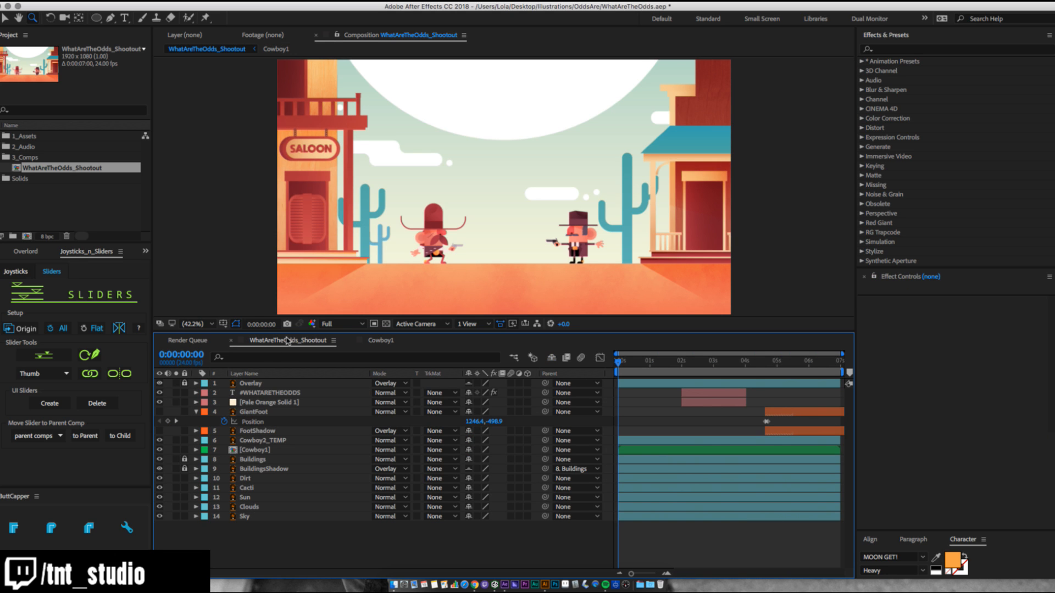
{"action": "left_click", "coordinate": [376, 340]}
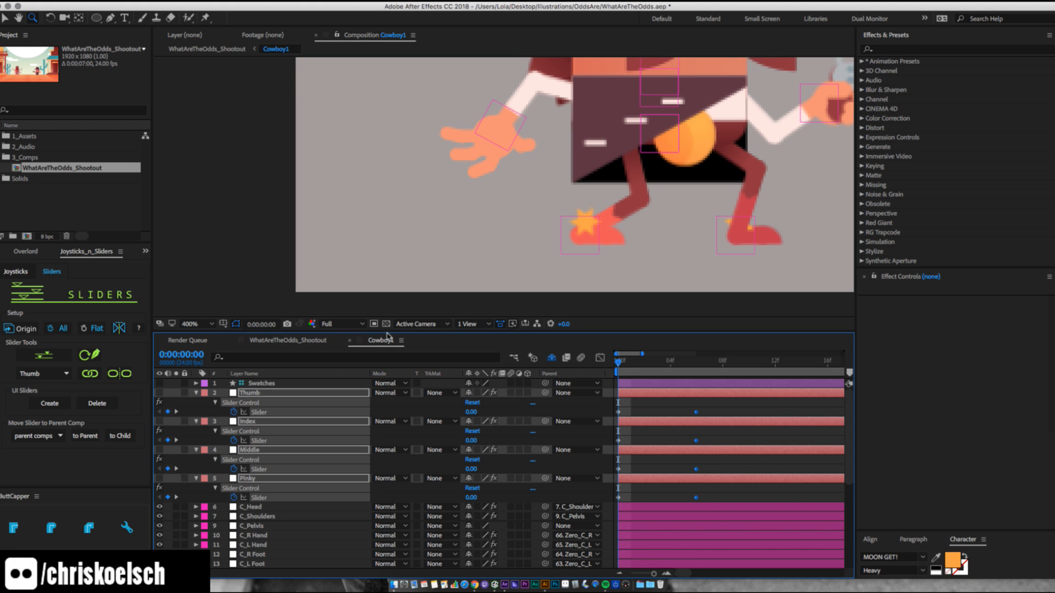
Copy the first-frame Slider keyframes of the Thumb, Index, Middle and Pinky nulls to frame 15 with Paste Multiple Keyframes.
{"action": "left_click", "coordinate": [636, 363]}
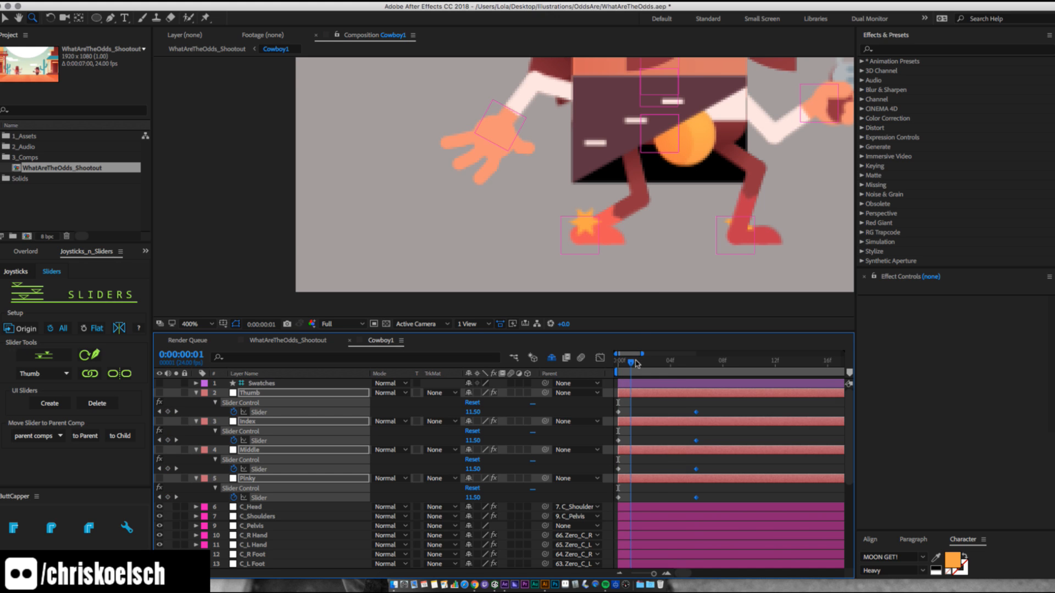
{"action": "left_click_drag", "start_coordinate": [636, 363], "coordinate": [815, 365]}
{"action": "left_click_drag", "start_coordinate": [649, 394], "coordinate": [609, 498]}
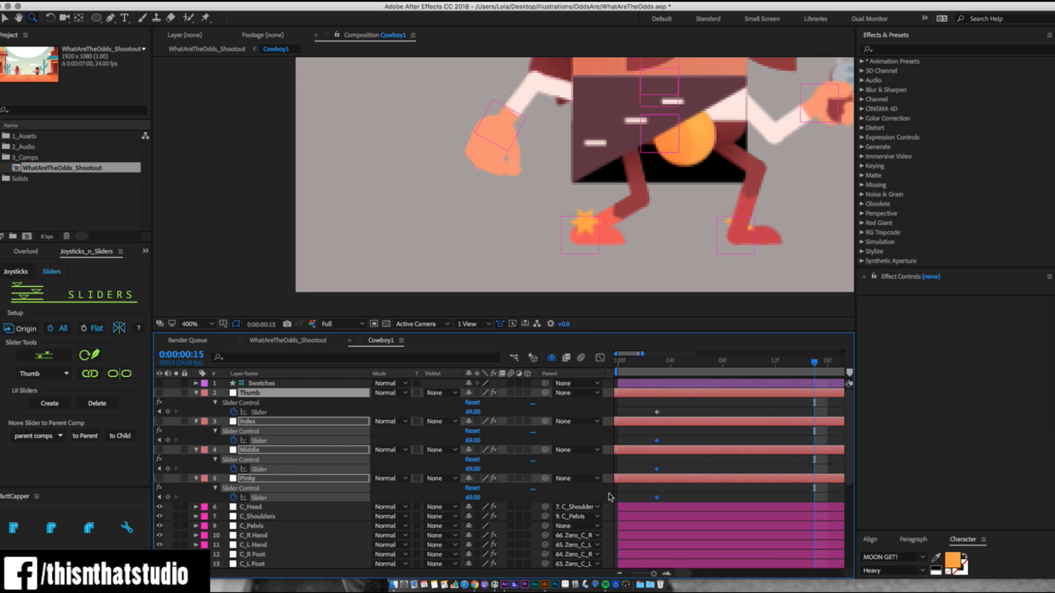
{"action": "key", "text": "super+z"}
{"action": "left_click_drag", "start_coordinate": [646, 409], "coordinate": [612, 528]}
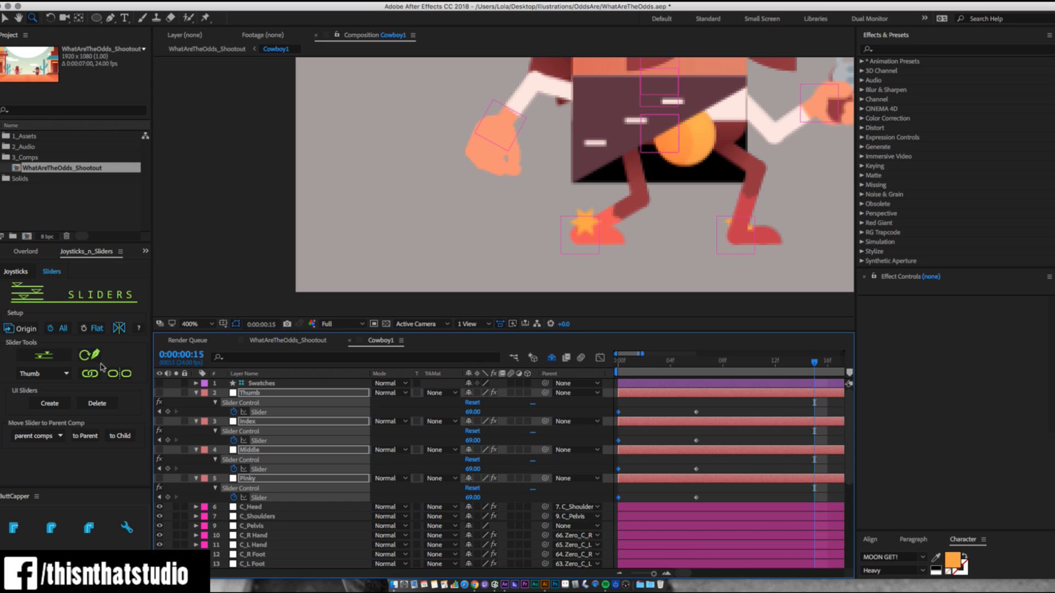
{"action": "left_click_drag", "start_coordinate": [644, 403], "coordinate": [614, 502]}
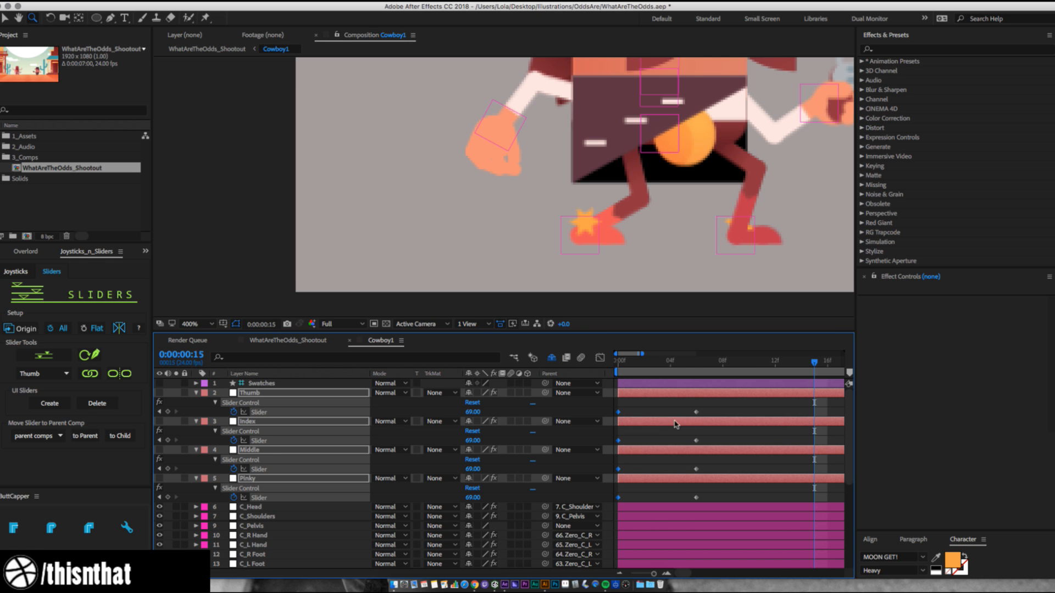
{"action": "left_click", "coordinate": [147, 252]}
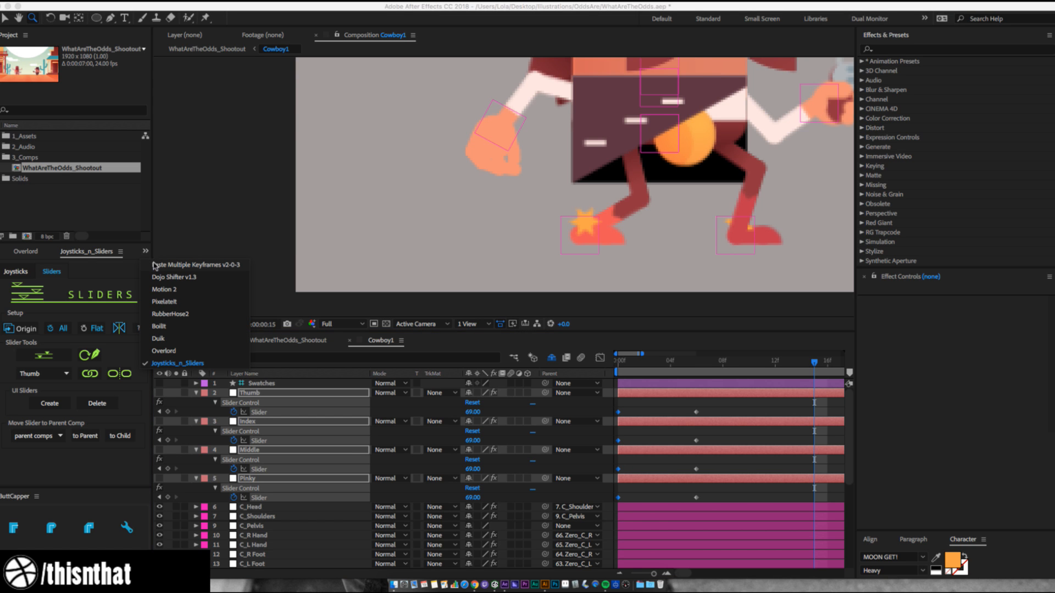
{"action": "left_click", "coordinate": [215, 267]}
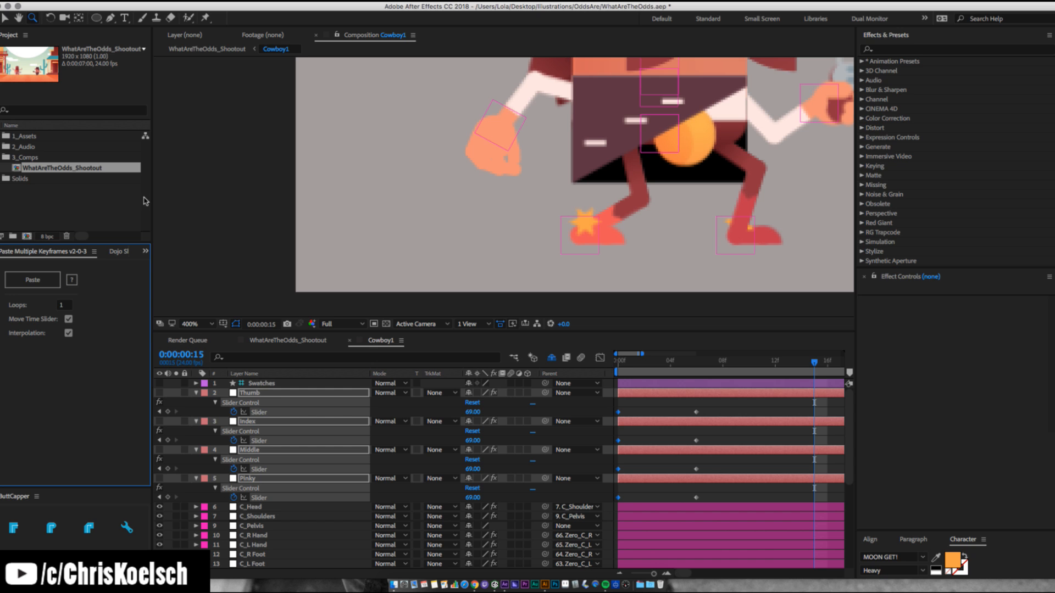
{"action": "left_click_drag", "start_coordinate": [647, 405], "coordinate": [619, 512]}
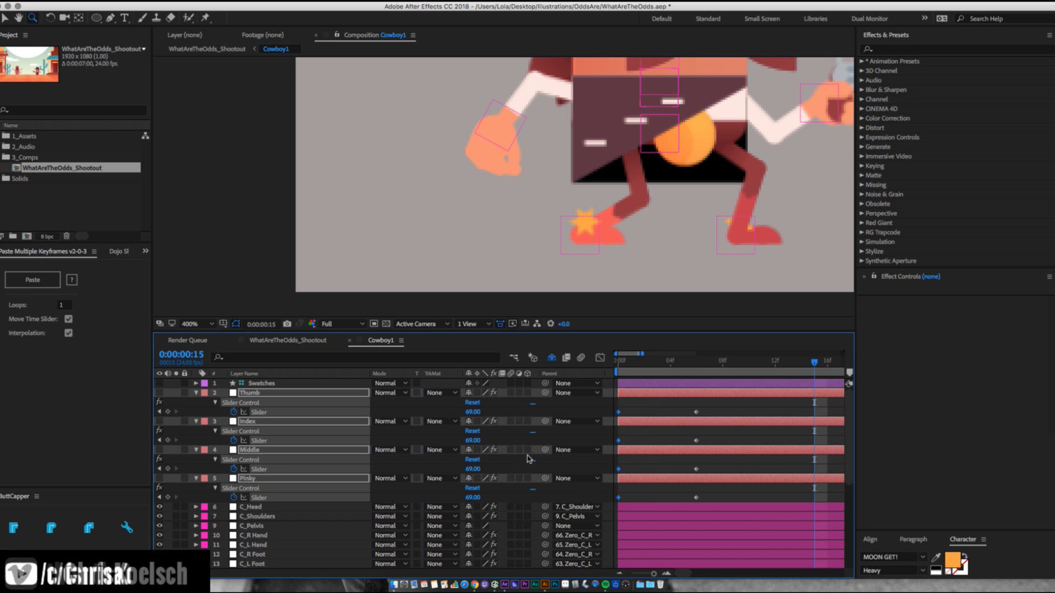
{"action": "left_click", "coordinate": [29, 280]}
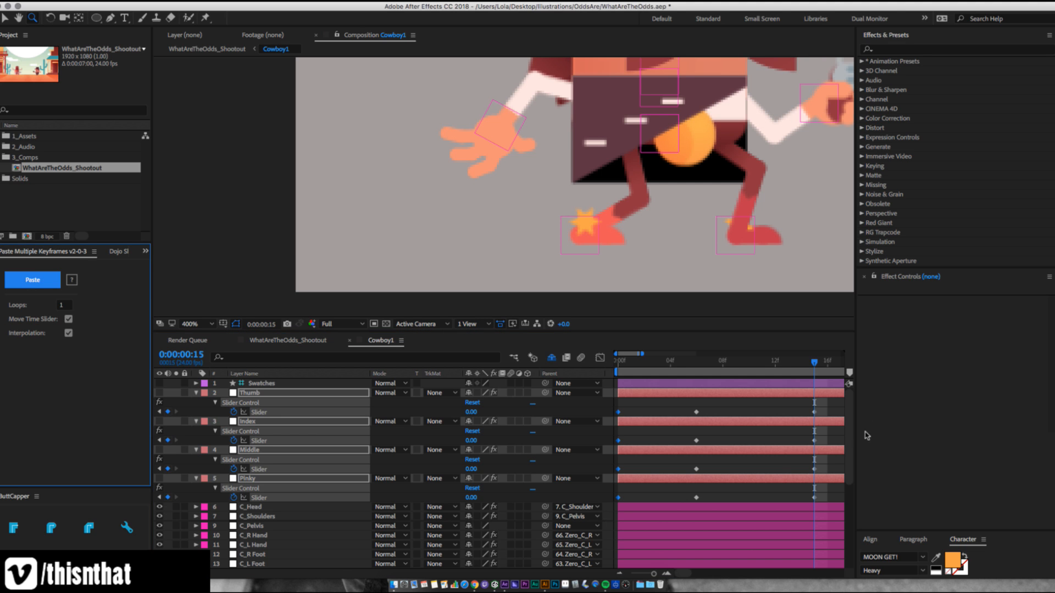
Preview the hand closing and opening over a longer timeline range, and apply Easy Ease to all finger Slider keyframes.
{"action": "left_click_drag", "start_coordinate": [642, 354], "coordinate": [675, 352]}
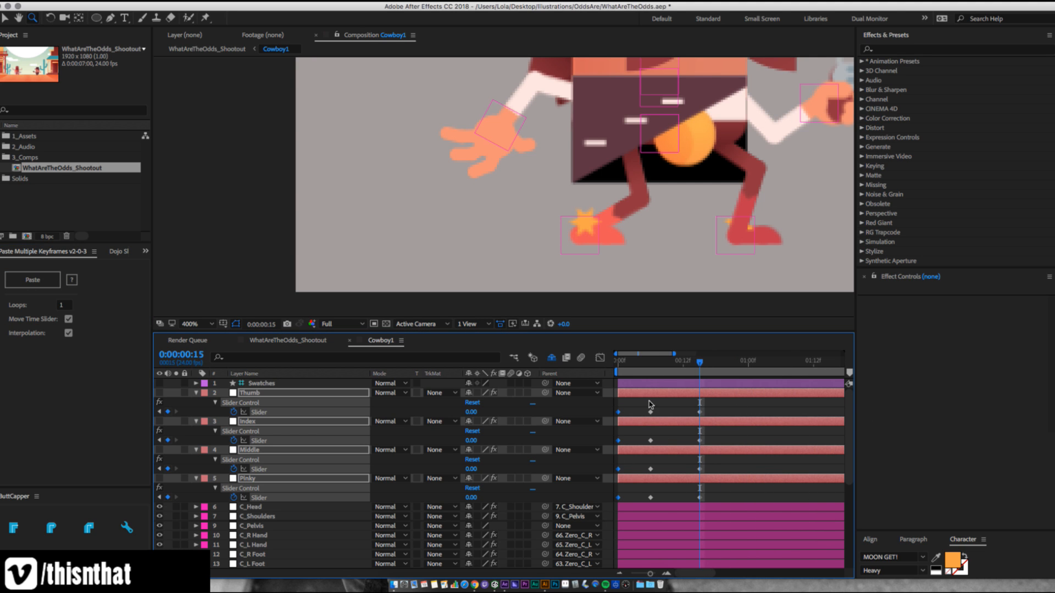
{"action": "left_click", "coordinate": [619, 364]}
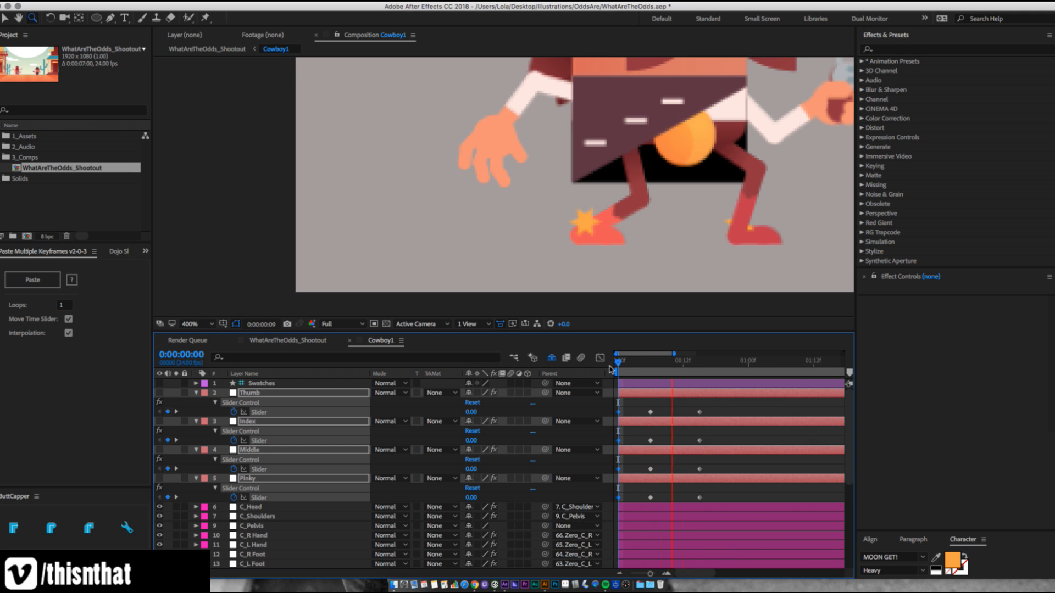
{"action": "left_click_drag", "start_coordinate": [720, 409], "coordinate": [613, 527]}
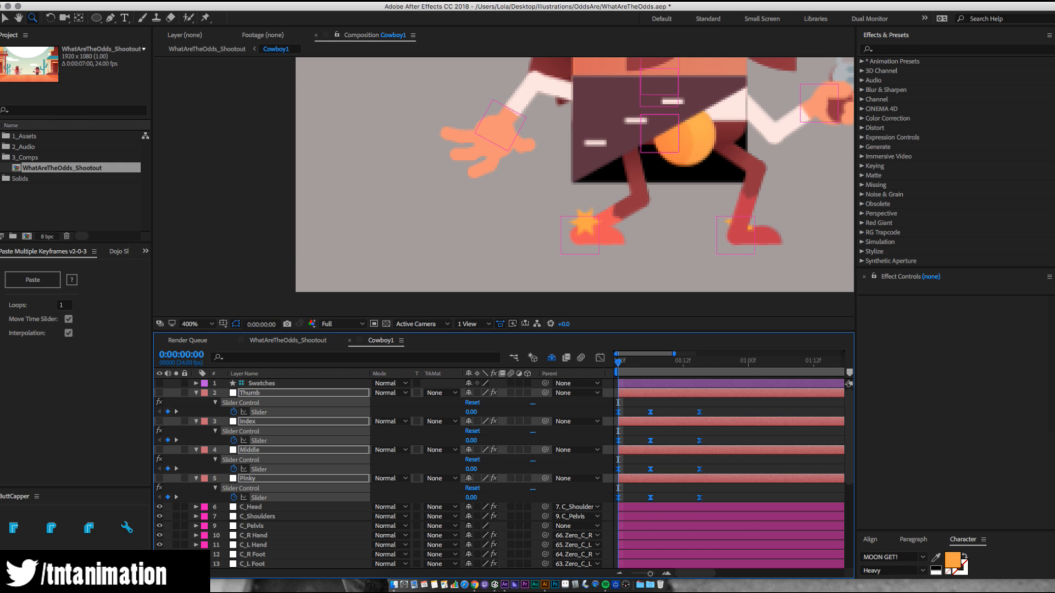
{"action": "left_click", "coordinate": [146, 251]}
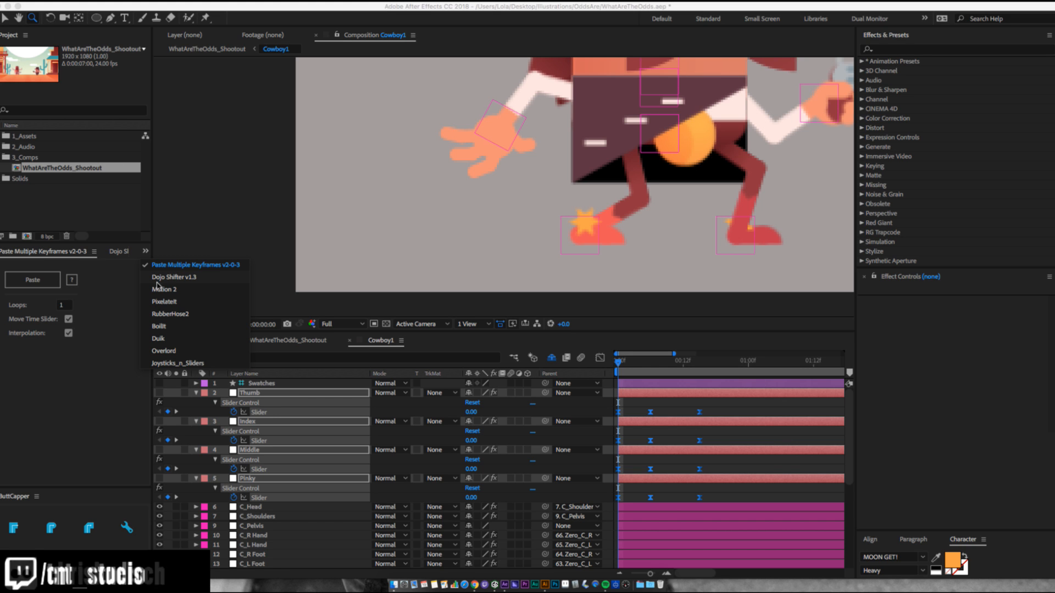
{"action": "left_click", "coordinate": [160, 290]}
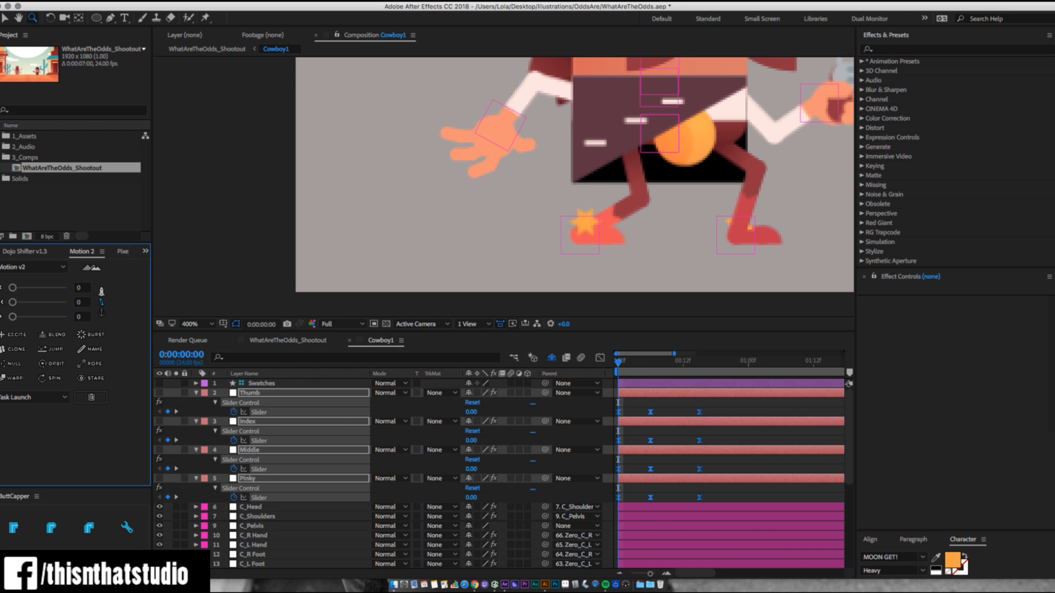
{"action": "left_click", "coordinate": [30, 251]}
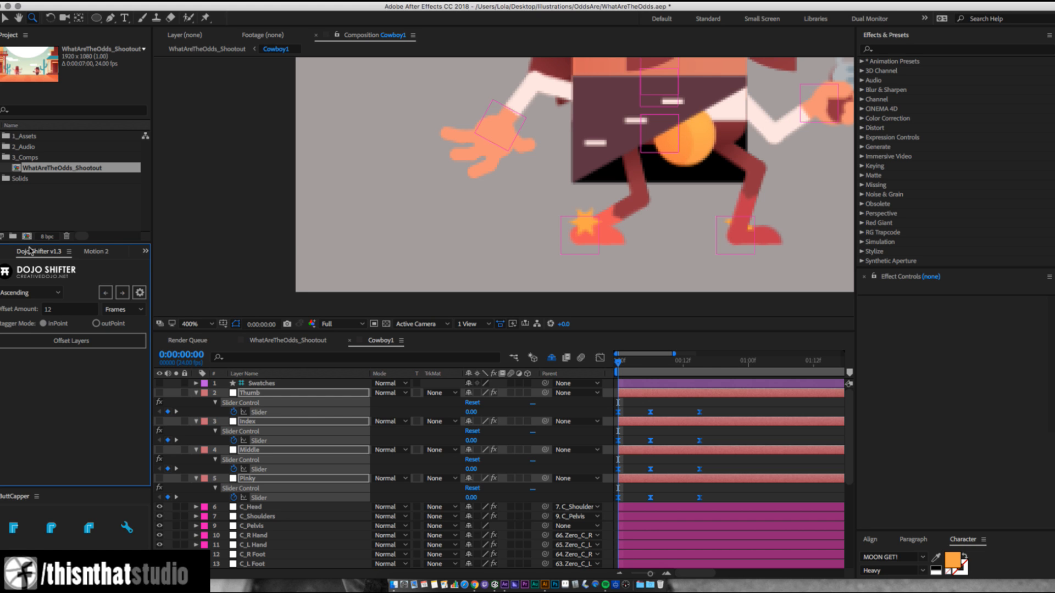
{"action": "scroll", "coordinate": [31, 251], "scroll_direction": "up", "scroll_amount": 1}
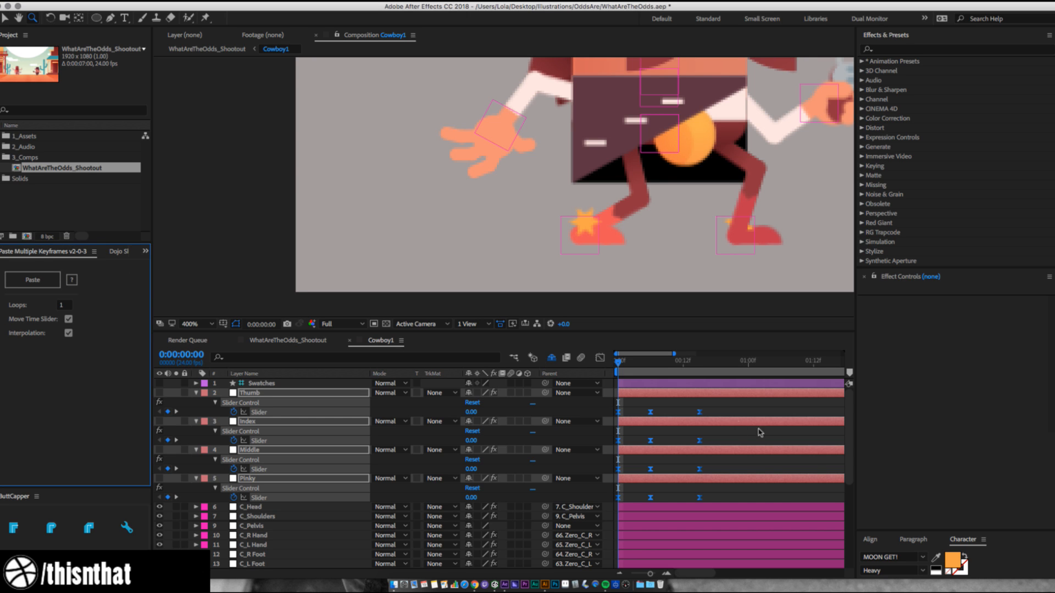
Preview the eased finger animation from the first frame.
{"action": "left_click", "coordinate": [742, 412]}
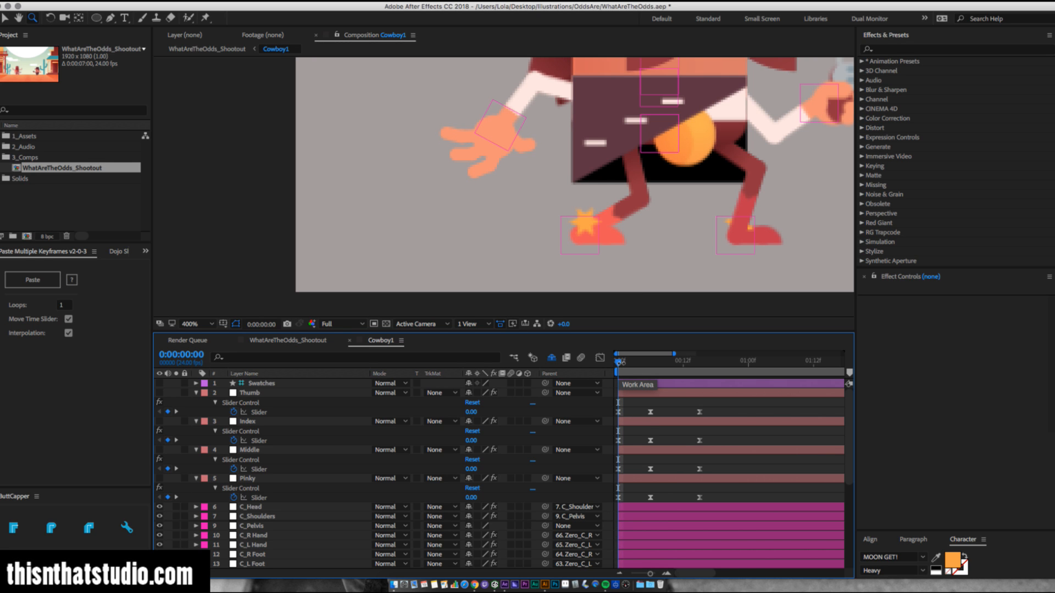
{"action": "key", "text": "space"}
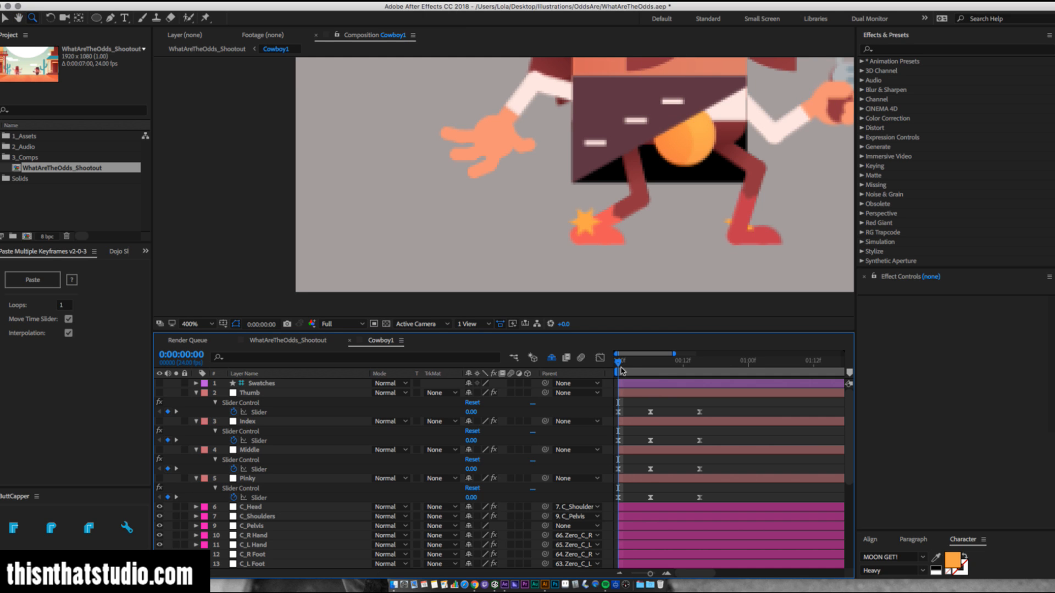
{"action": "key", "text": "space"}
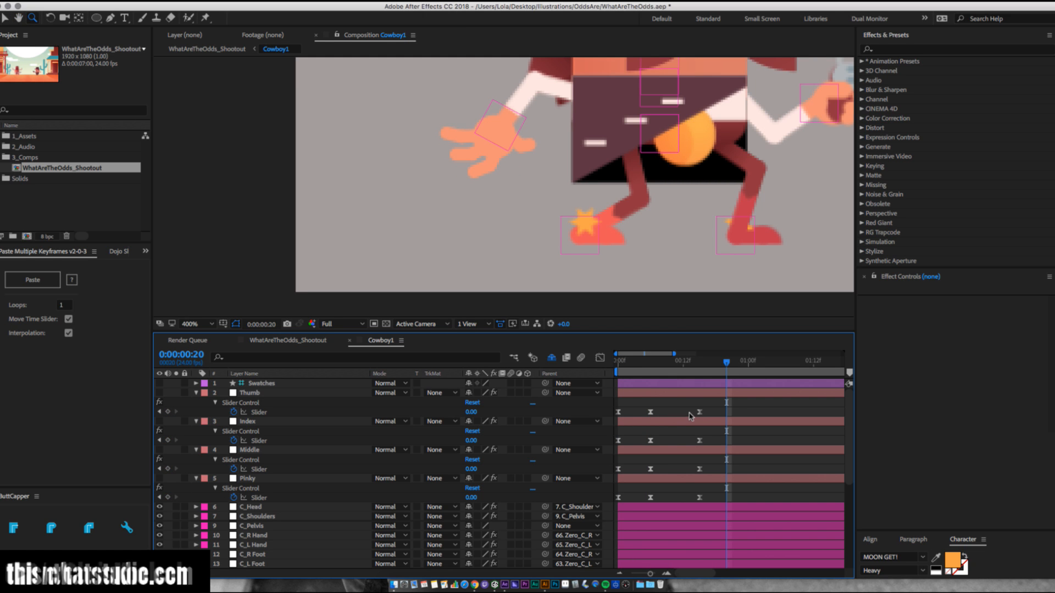
Try staggering the fingers by delaying the Middle null's Slider keyframes two frames and the Pinky null's four frames.
{"action": "left_click_drag", "start_coordinate": [708, 402], "coordinate": [615, 463]}
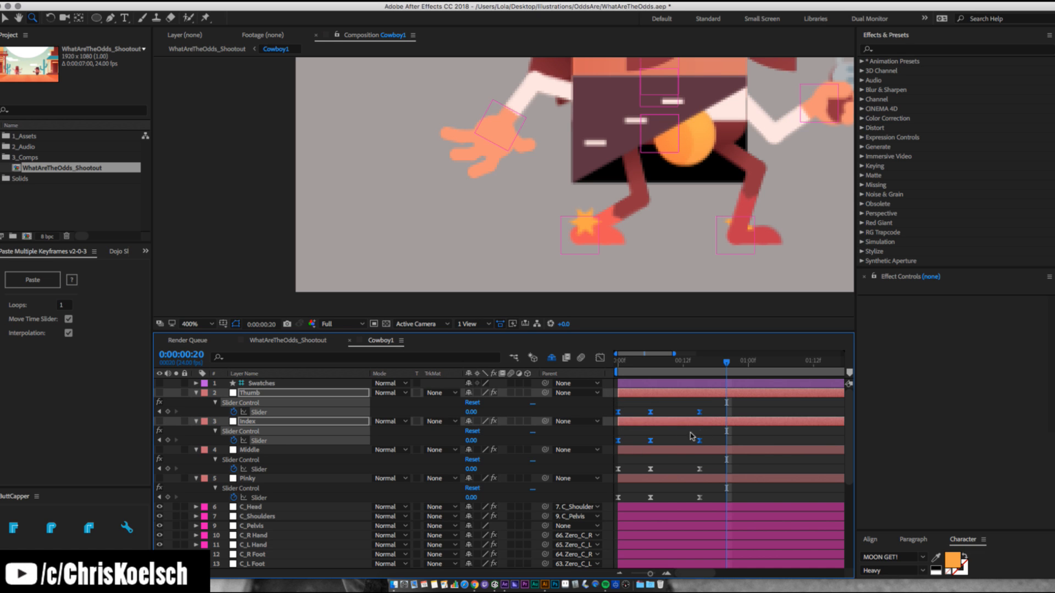
{"action": "left_click", "coordinate": [705, 439]}
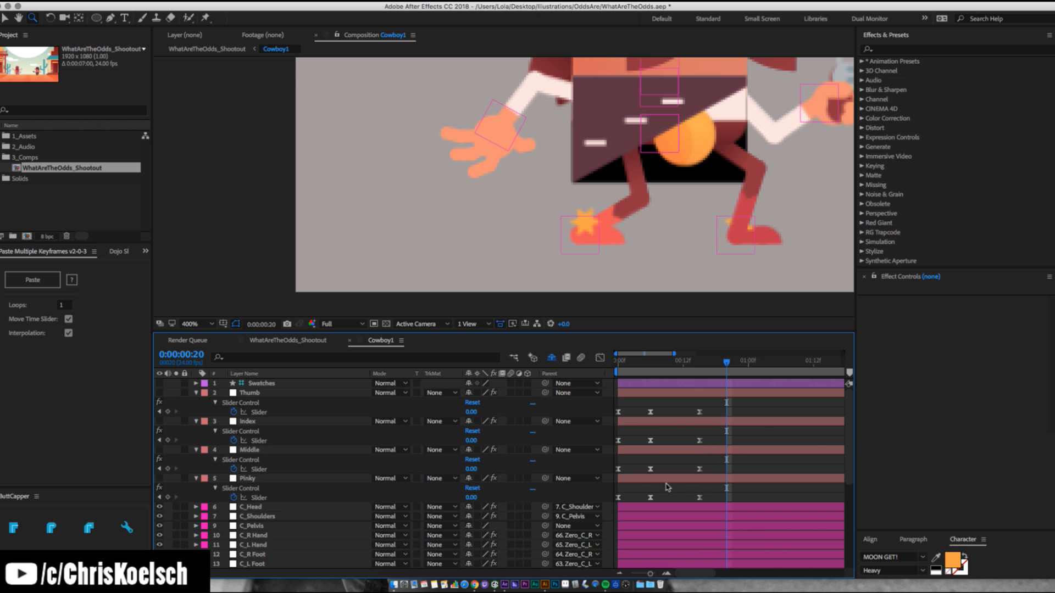
{"action": "left_click_drag", "start_coordinate": [708, 459], "coordinate": [627, 500]}
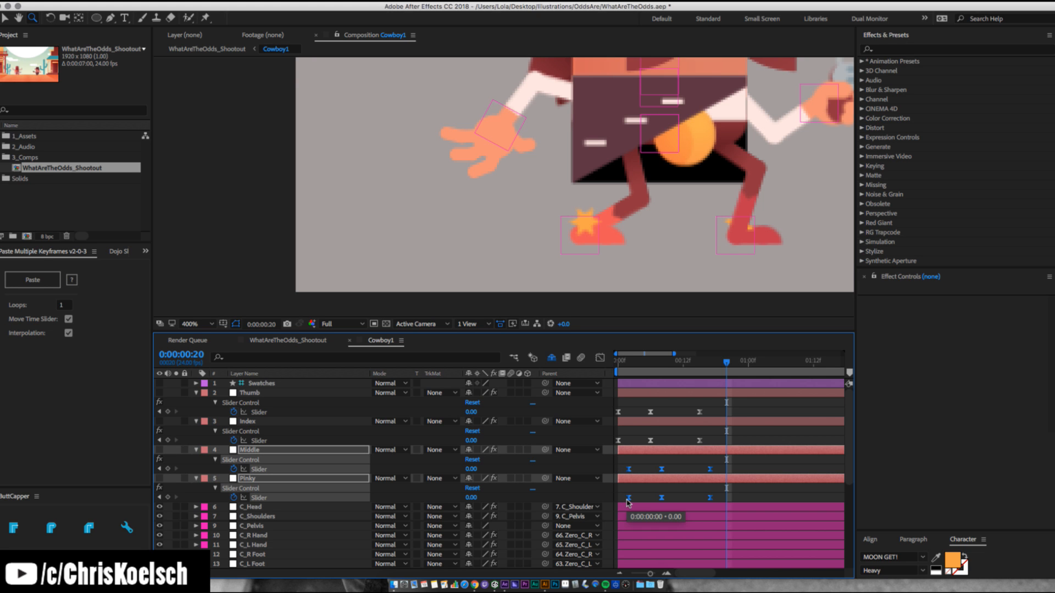
{"action": "left_click_drag", "start_coordinate": [715, 489], "coordinate": [628, 503]}
{"action": "left_click_drag", "start_coordinate": [629, 499], "coordinate": [641, 500]}
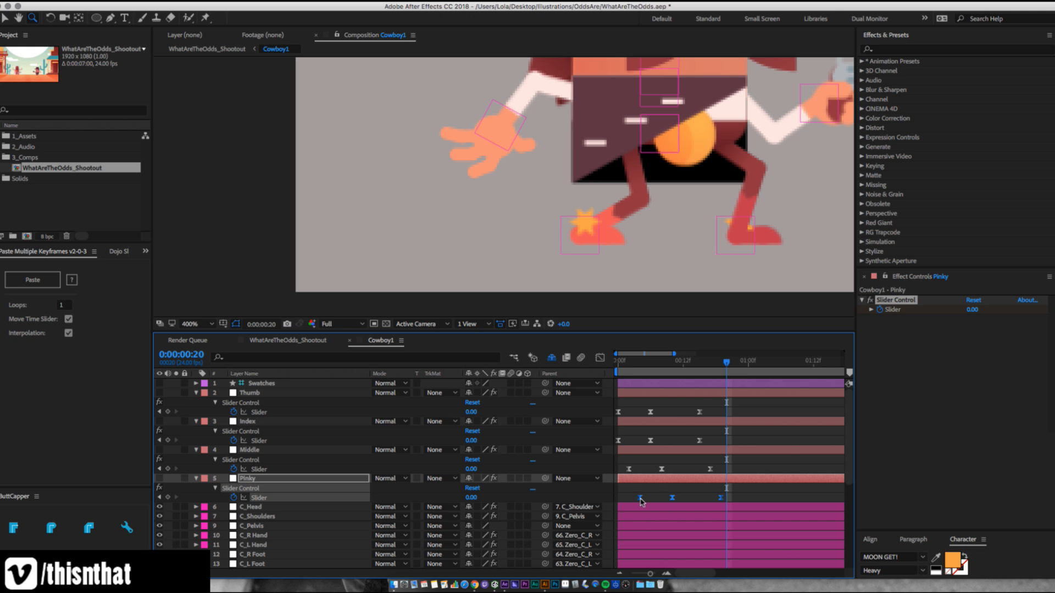
Play back the staggered finger animation from the first frame and inspect the hand around frame 6.
{"action": "left_click", "coordinate": [618, 363]}
{"action": "key", "text": "space"}
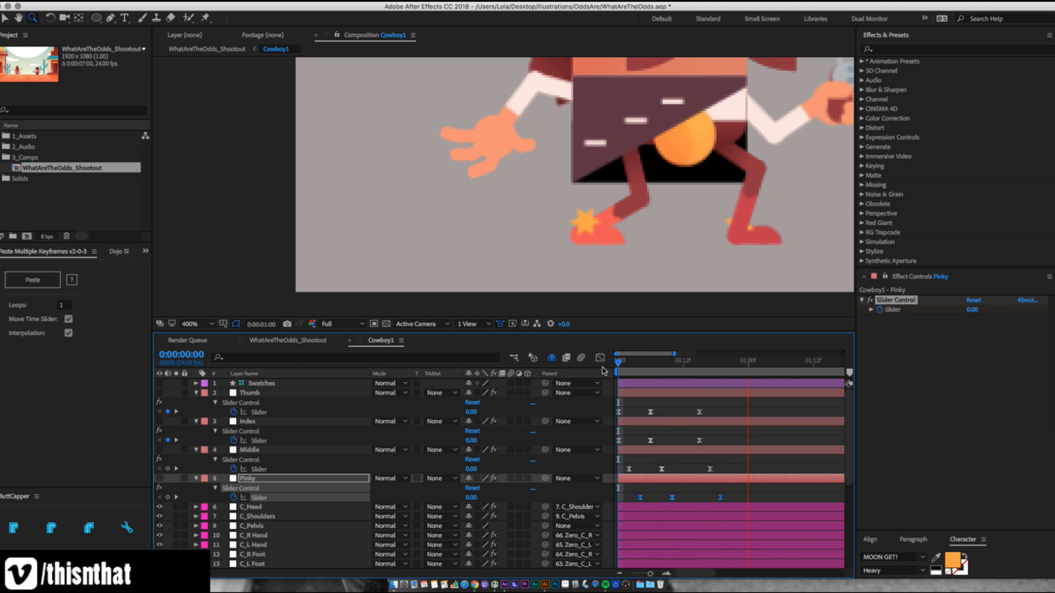
{"action": "key", "text": "space"}
{"action": "left_click", "coordinate": [618, 364]}
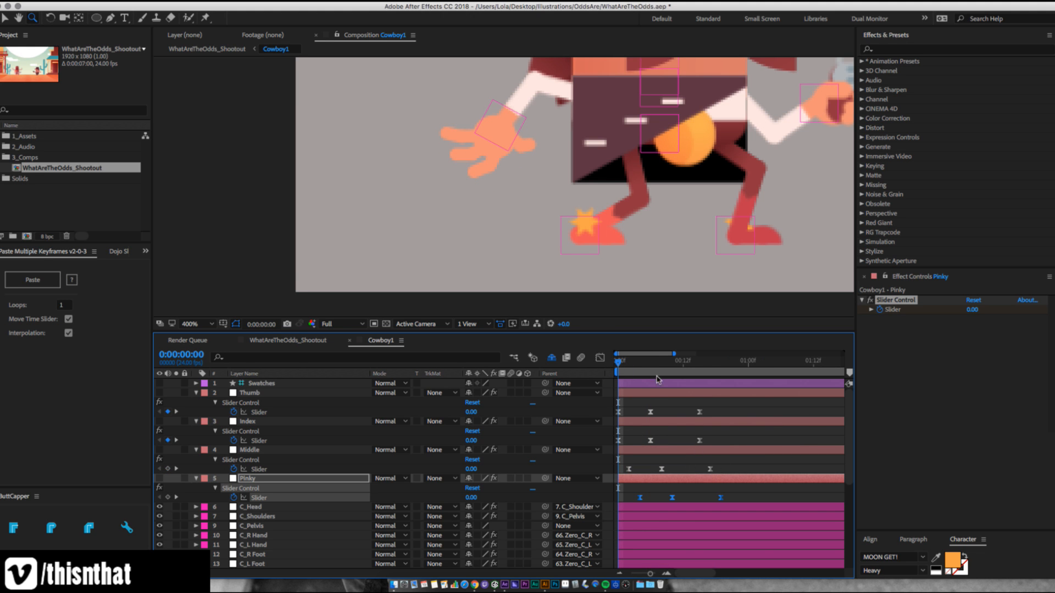
{"action": "left_click", "coordinate": [651, 364]}
Realign the Middle and Pinky Slider keyframes with those of the Thumb and Index nulls, starting at the first frame.
{"action": "left_click_drag", "start_coordinate": [651, 364], "coordinate": [616, 372]}
{"action": "left_click_drag", "start_coordinate": [727, 461], "coordinate": [620, 471]}
{"action": "left_click_drag", "start_coordinate": [748, 486], "coordinate": [618, 498]}
Set the Slider keyframes of the Thumb, Index, Middle and Pinky nulls at frame 6 to 49.
{"action": "left_click", "coordinate": [650, 366]}
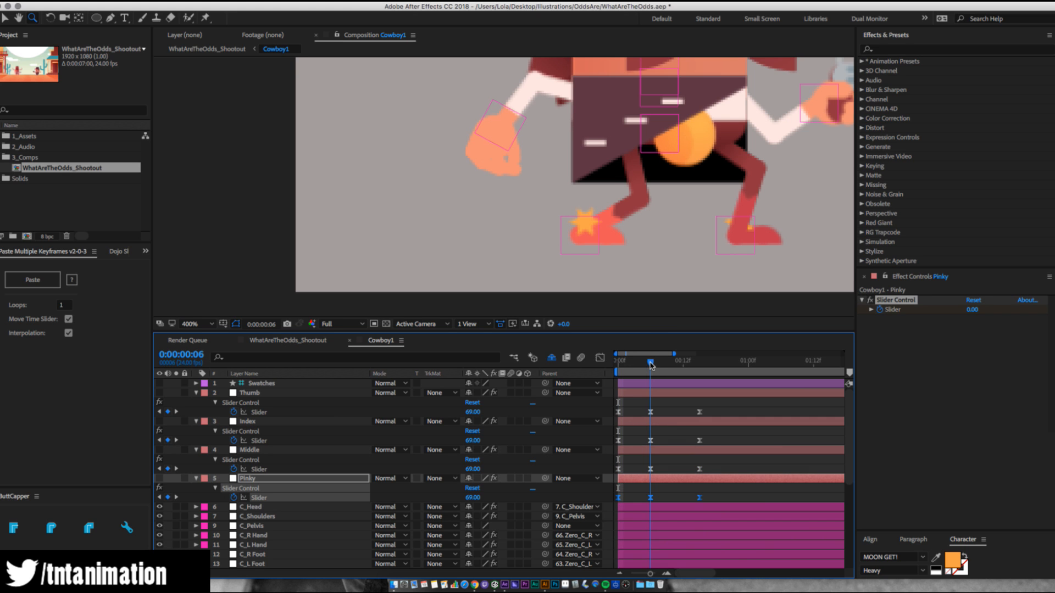
{"action": "left_click_drag", "start_coordinate": [673, 406], "coordinate": [647, 505]}
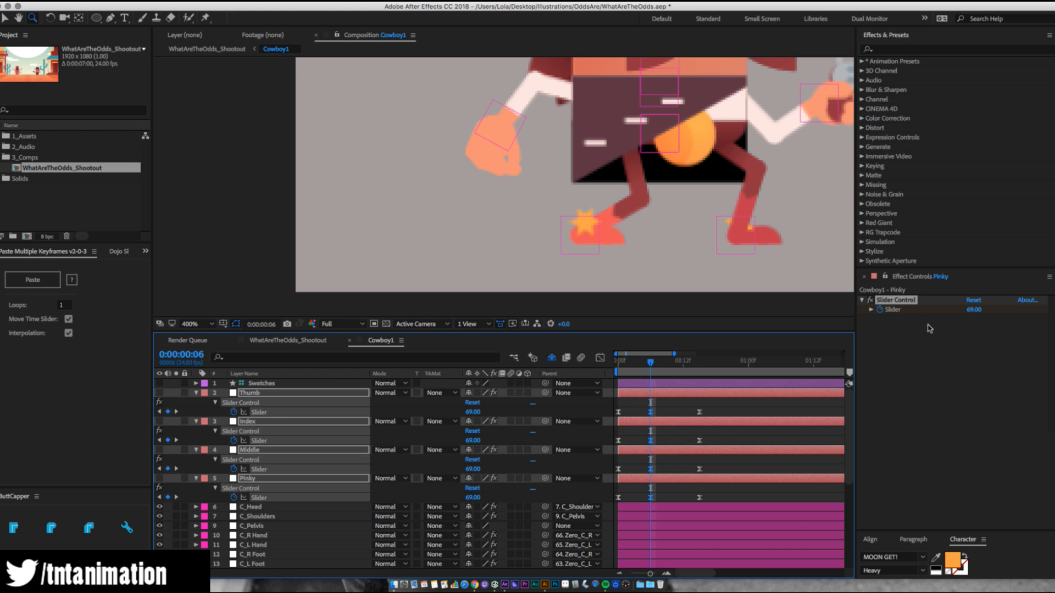
{"action": "left_click_drag", "start_coordinate": [970, 310], "coordinate": [963, 310]}
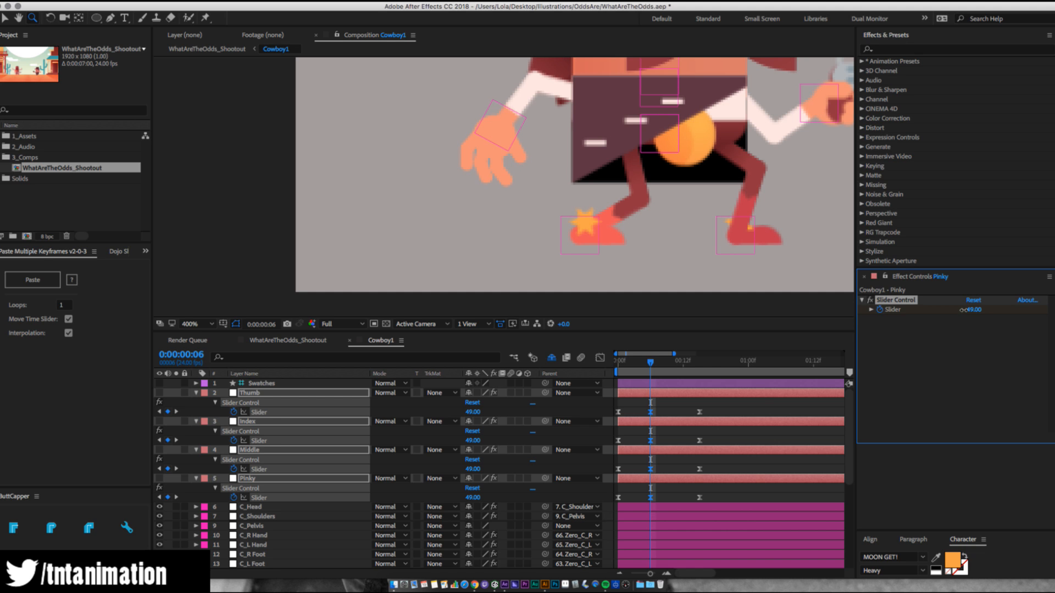
{"action": "left_click", "coordinate": [726, 434]}
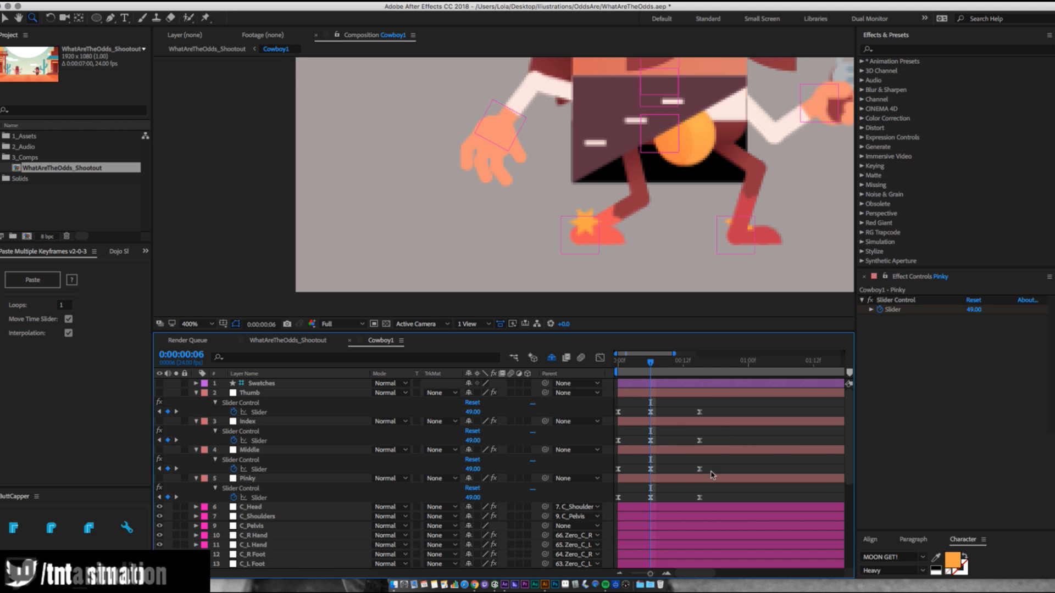
Try delaying the Slider keyframes by three frames for Middle, six for Pinky and two for Thumb, and preview the staggered fingers.
{"action": "left_click_drag", "start_coordinate": [719, 465], "coordinate": [634, 500]}
{"action": "left_click_drag", "start_coordinate": [732, 491], "coordinate": [650, 501]}
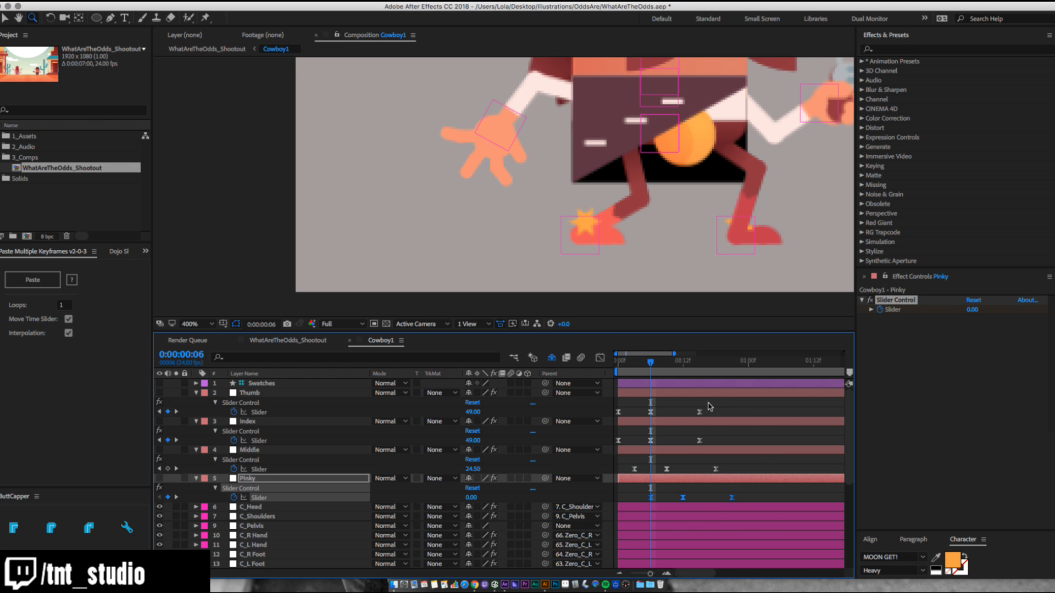
{"action": "left_click_drag", "start_coordinate": [713, 405], "coordinate": [630, 415]}
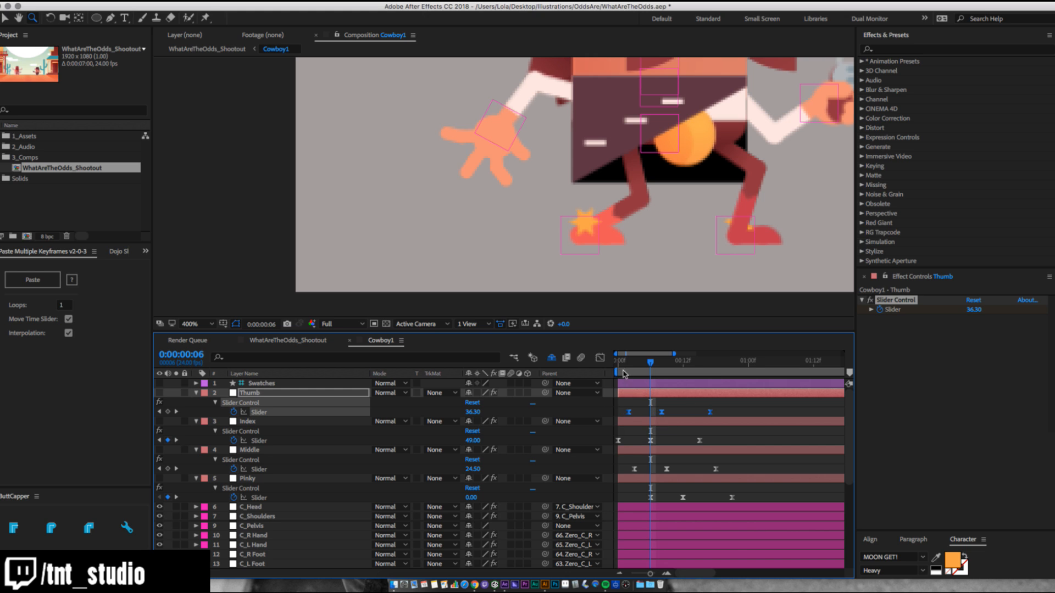
{"action": "key", "text": "Home"}
{"action": "left_click_drag", "start_coordinate": [750, 366], "coordinate": [797, 365]}
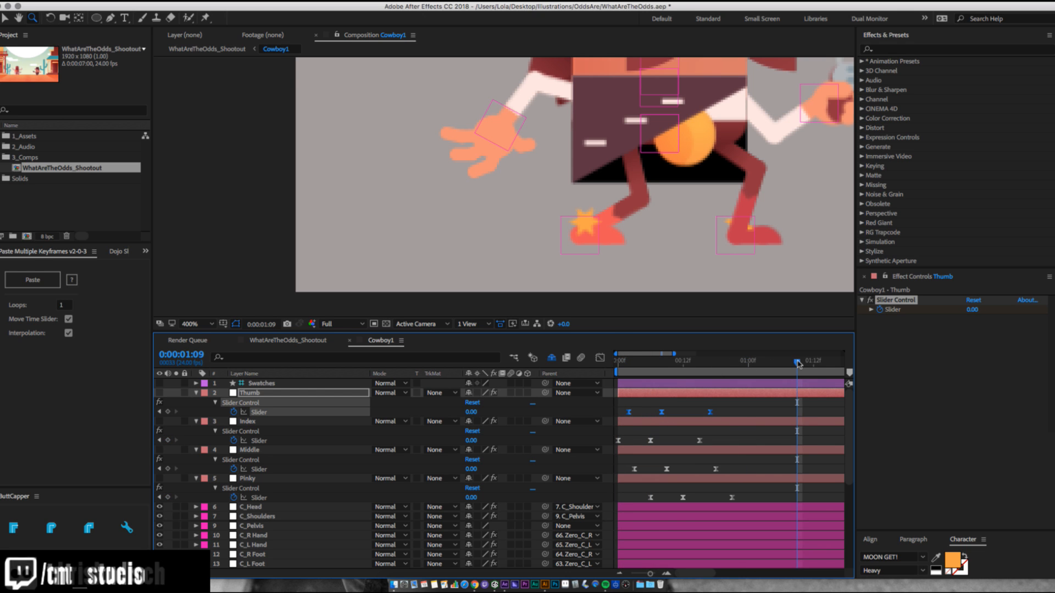
{"action": "key", "text": "space"}
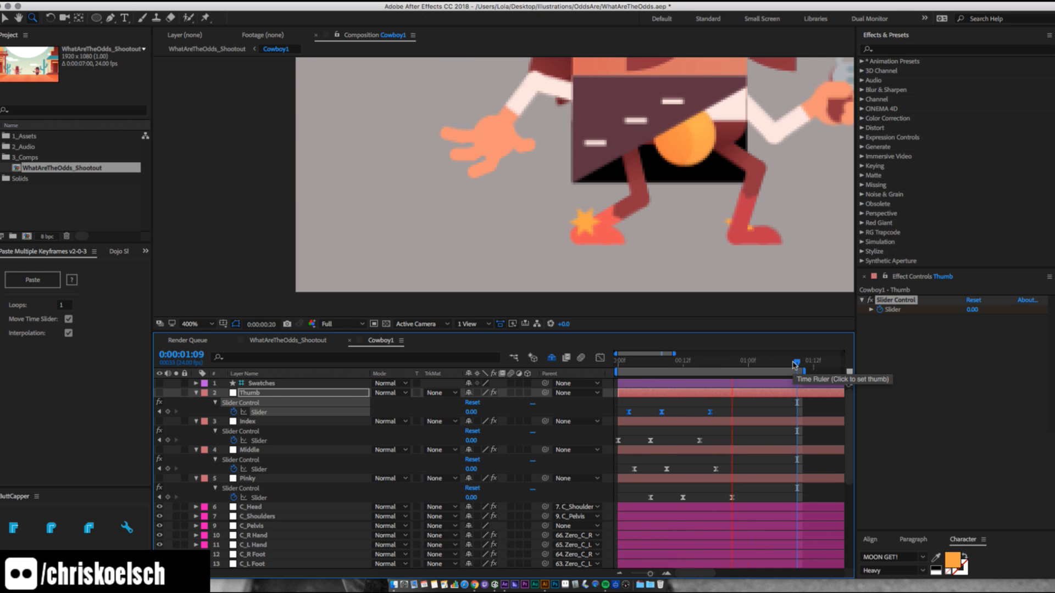
Undo the keyframe delays on the Thumb, Middle and Pinky nulls.
{"action": "key", "text": "super+z"}
{"action": "key", "text": "super+z"}
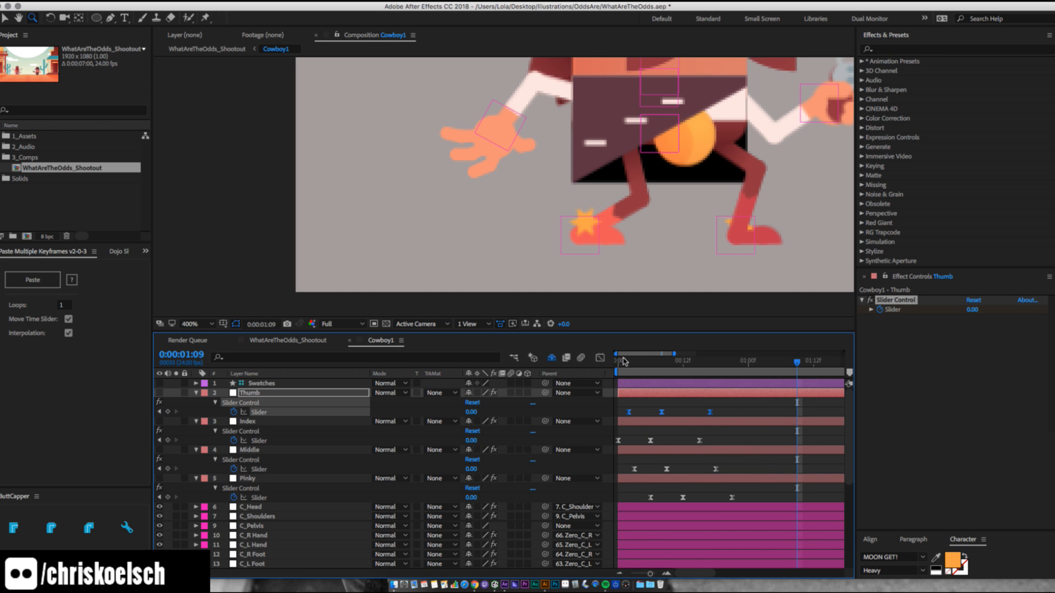
{"action": "key", "text": "super+z"}
{"action": "key", "text": "super+z"}
Set the first and last Slider keyframes of all four finger nulls to 24.
{"action": "left_click", "coordinate": [620, 362]}
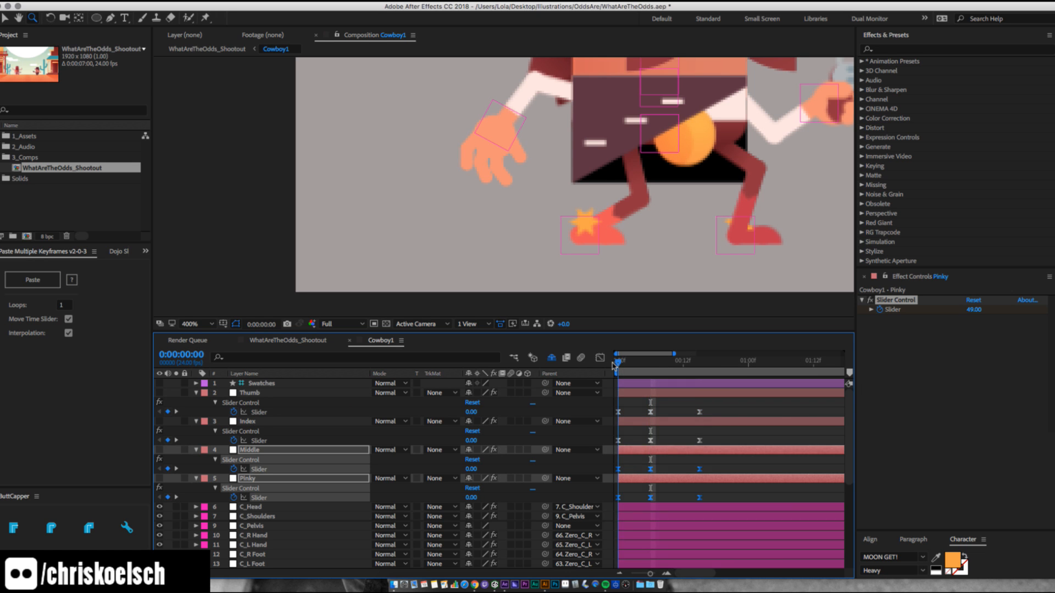
{"action": "left_click_drag", "start_coordinate": [624, 395], "coordinate": [612, 504]}
{"action": "key", "text": "super+z"}
{"action": "left_click_drag", "start_coordinate": [631, 407], "coordinate": [608, 515]}
{"action": "left_click_drag", "start_coordinate": [713, 407], "coordinate": [692, 507]}
{"action": "left_click", "coordinate": [972, 309]}
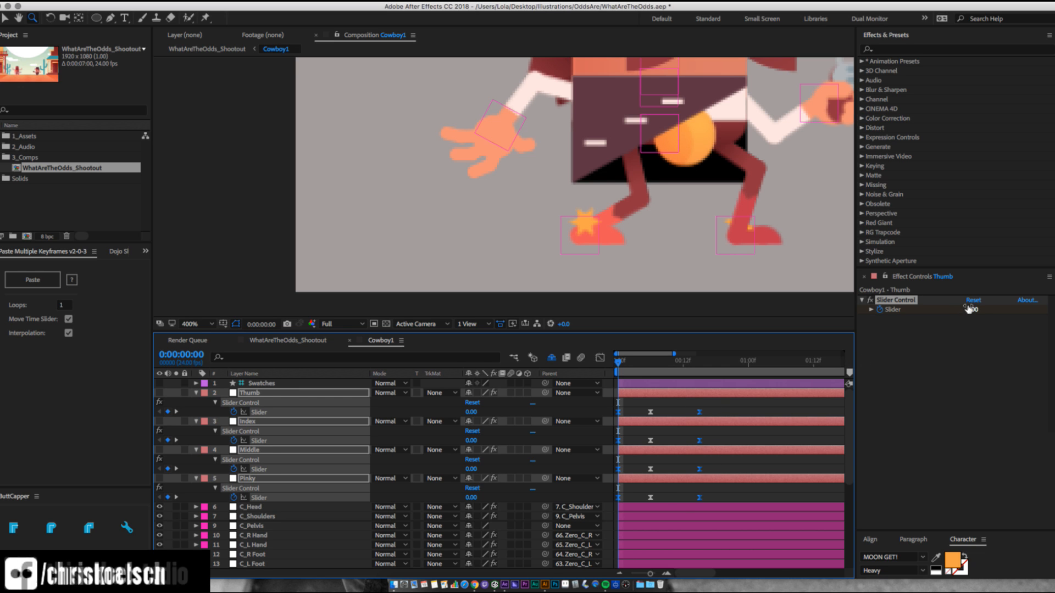
{"action": "type", "text": "30"}
{"action": "key", "text": "Return"}
{"action": "left_click_drag", "start_coordinate": [983, 301], "coordinate": [984, 301]}
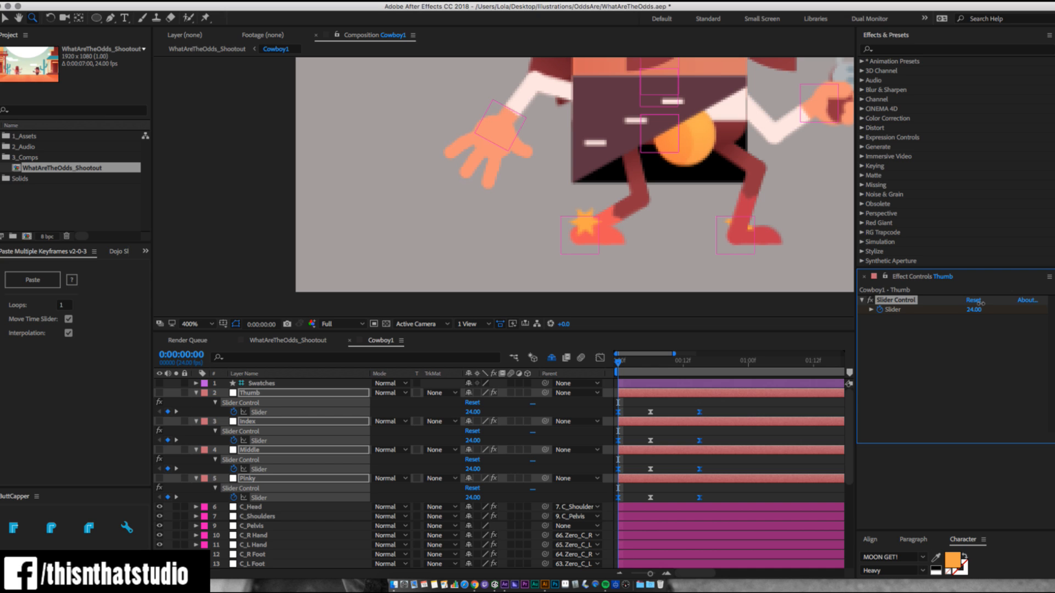
Stagger the finger Slider keyframes by delaying Middle three frames, Pinky six frames and Thumb two frames.
{"action": "left_click", "coordinate": [651, 366]}
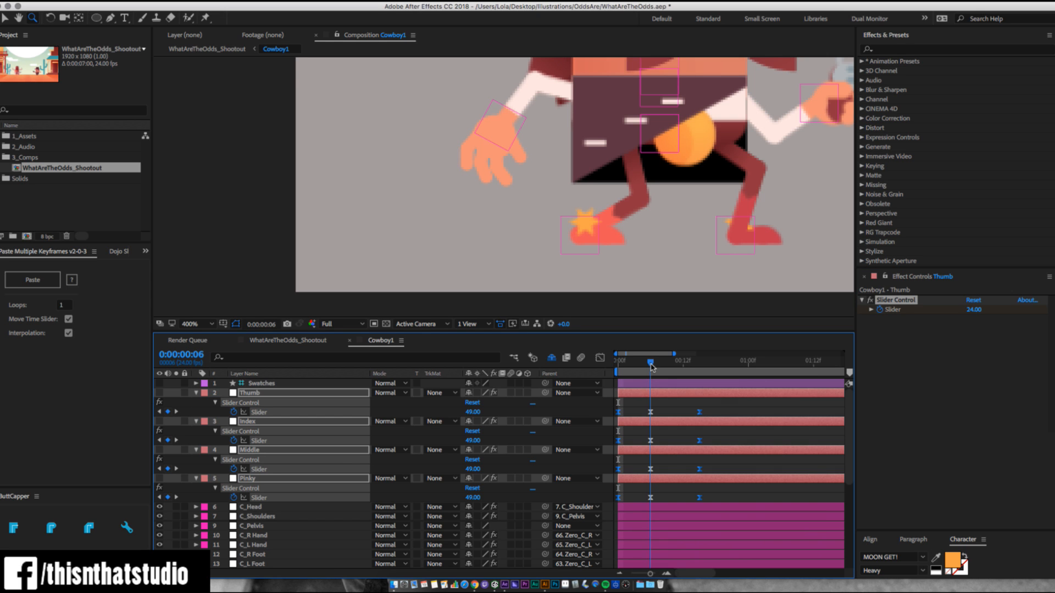
{"action": "left_click_drag", "start_coordinate": [717, 420], "coordinate": [627, 498]}
{"action": "left_click_drag", "start_coordinate": [714, 462], "coordinate": [633, 499]}
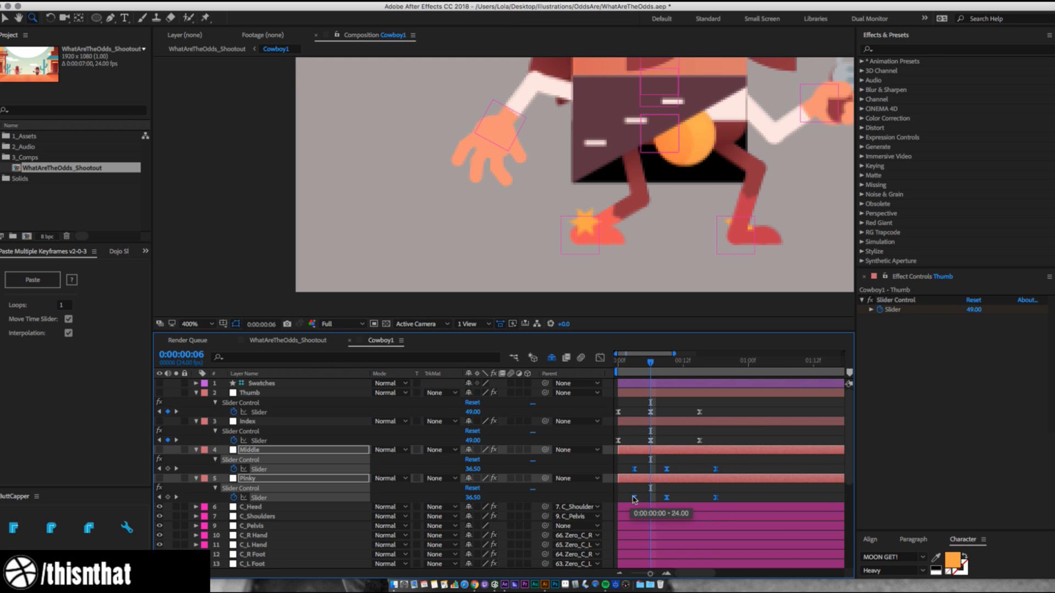
{"action": "left_click_drag", "start_coordinate": [725, 487], "coordinate": [634, 507]}
{"action": "left_click", "coordinate": [638, 500]}
{"action": "left_click_drag", "start_coordinate": [750, 490], "coordinate": [653, 499]}
{"action": "left_click_drag", "start_coordinate": [713, 407], "coordinate": [628, 416]}
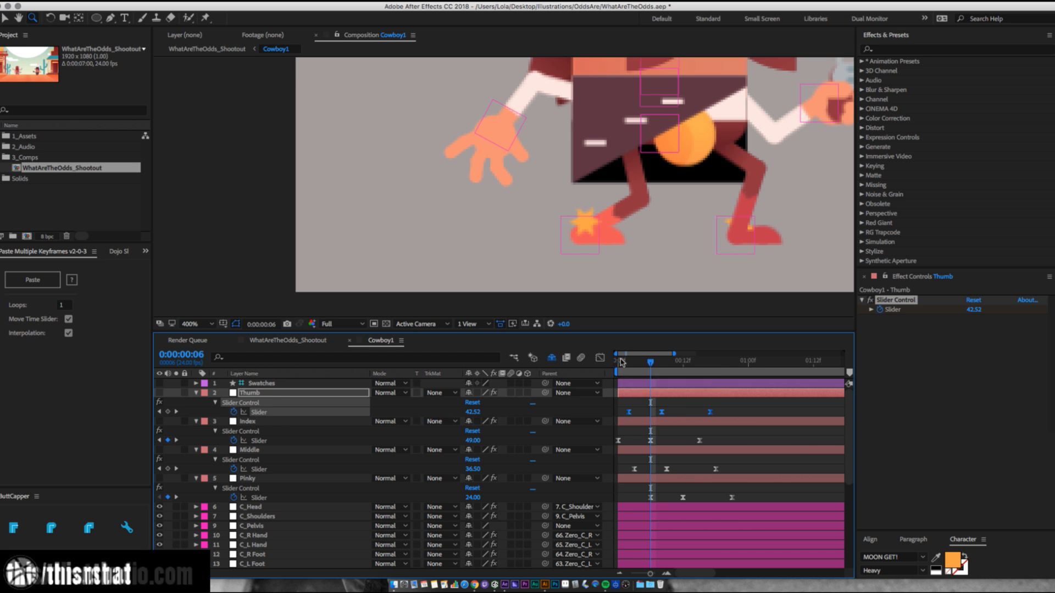
Play back the staggered finger motion from the first frame.
{"action": "left_click_drag", "start_coordinate": [623, 363], "coordinate": [608, 367]}
{"action": "key", "text": "space"}
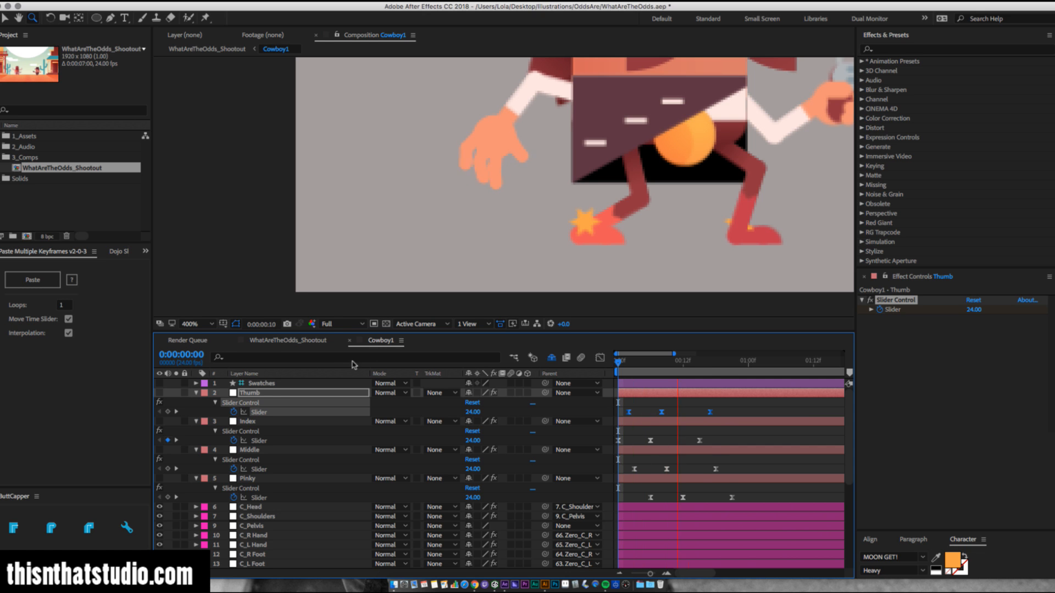
{"action": "key", "text": "space"}
Tighten the finger timing by moving each null's second Slider keyframe two frames earlier and its last keyframe four frames earlier.
{"action": "left_click_drag", "start_coordinate": [734, 407], "coordinate": [722, 502]}
{"action": "left_click_drag", "start_coordinate": [733, 406], "coordinate": [651, 516]}
{"action": "left_click_drag", "start_coordinate": [650, 442], "coordinate": [640, 442]}
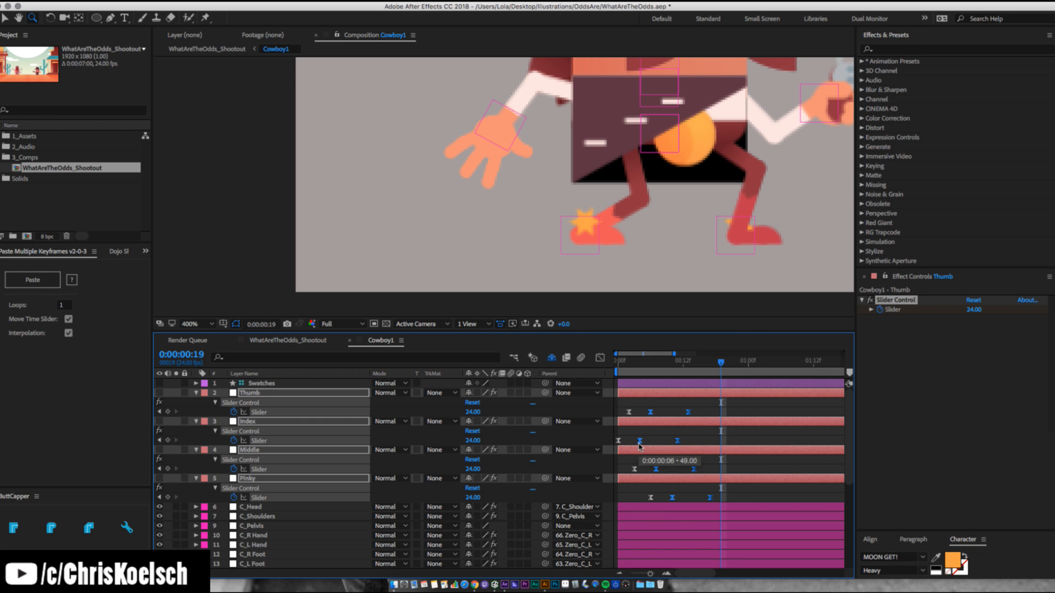
Repeat all finger Slider keyframes at frame 21 with one Paste Multiple Keyframes loop, and play back the result.
{"action": "left_click", "coordinate": [732, 364]}
{"action": "left_click_drag", "start_coordinate": [736, 407], "coordinate": [592, 534]}
{"action": "left_click", "coordinate": [33, 280]}
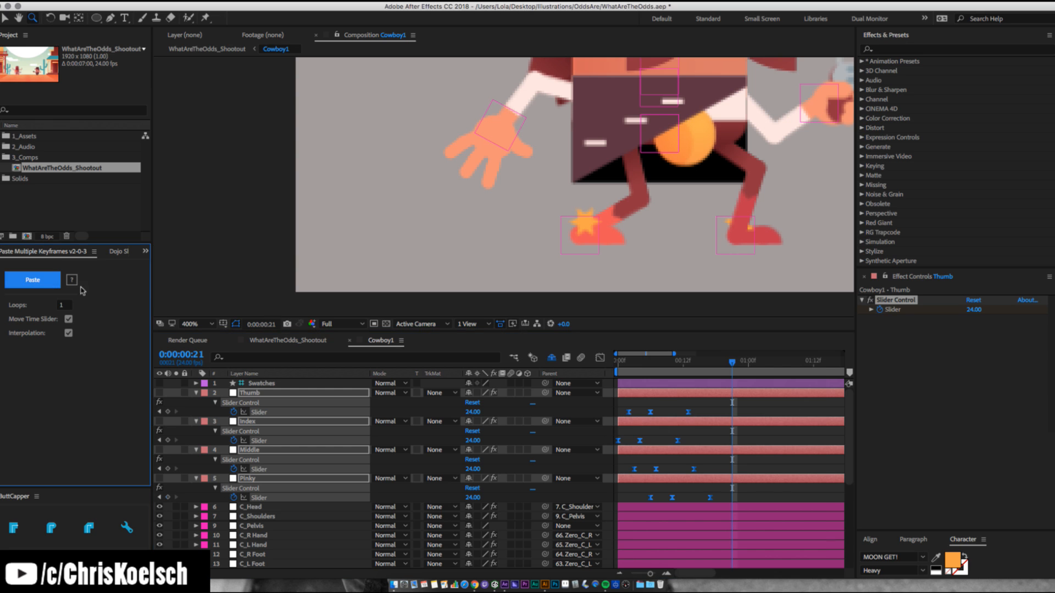
{"action": "key", "text": "space"}
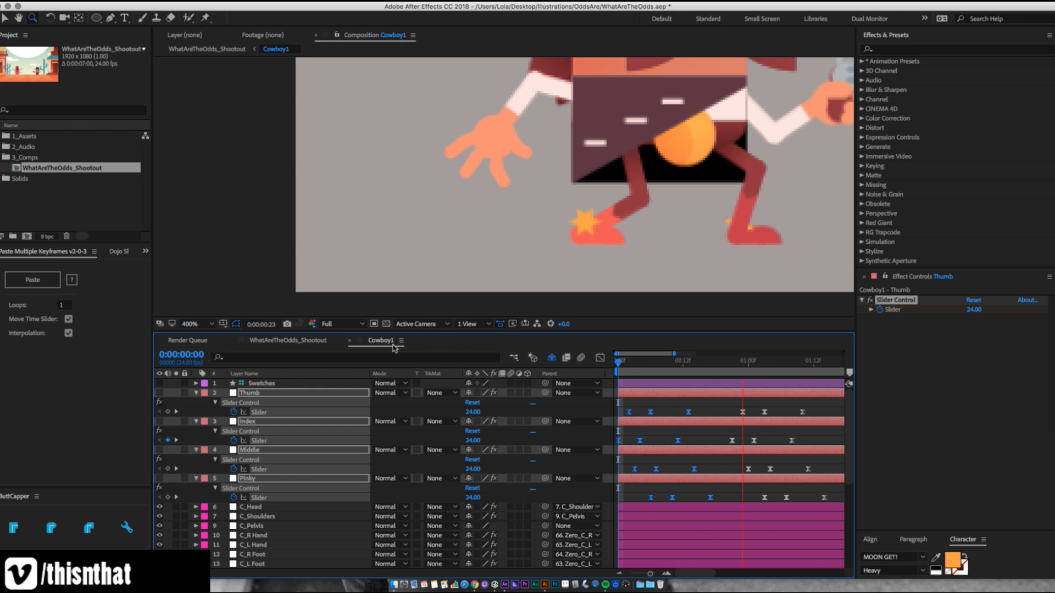
{"action": "key", "text": "space"}
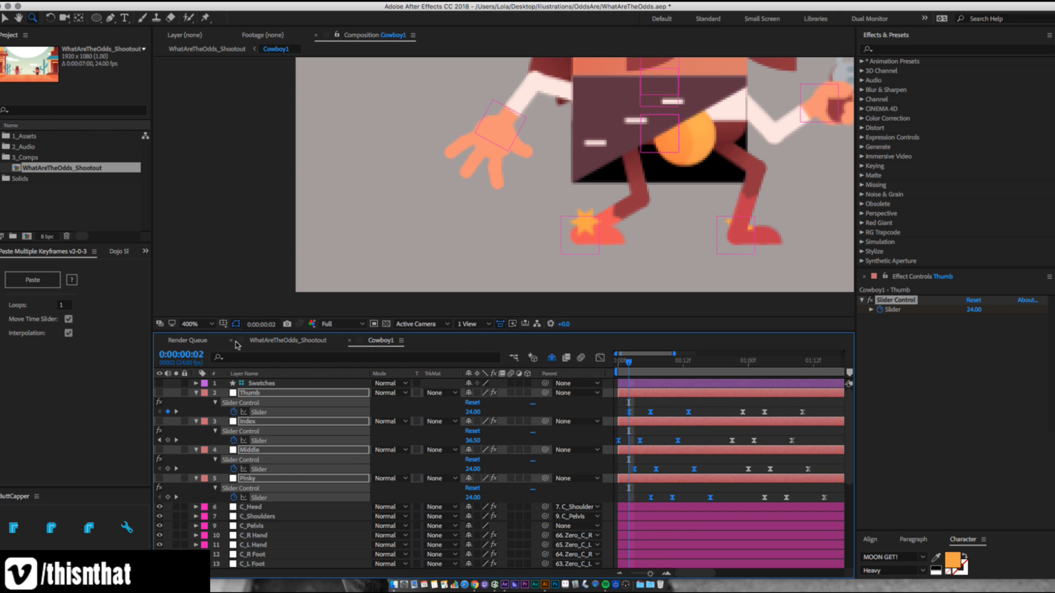
In the WhatAreTheOdds_Shootout composition, enlarge the viewer, end the work area at 0:00:01:08 and preview the scene.
{"action": "left_click", "coordinate": [273, 341]}
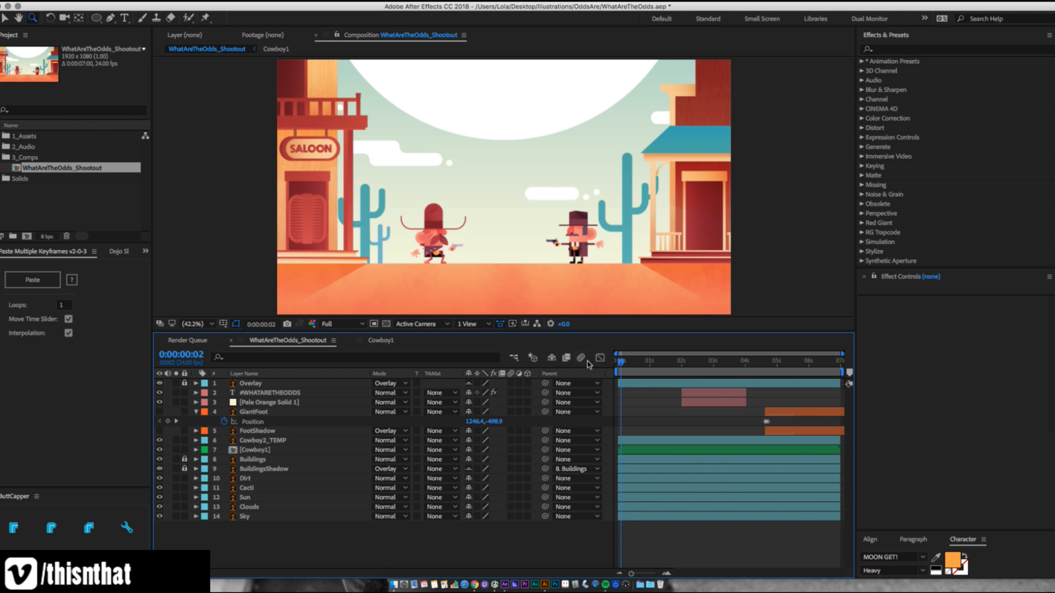
{"action": "left_click_drag", "start_coordinate": [633, 367], "coordinate": [609, 363]}
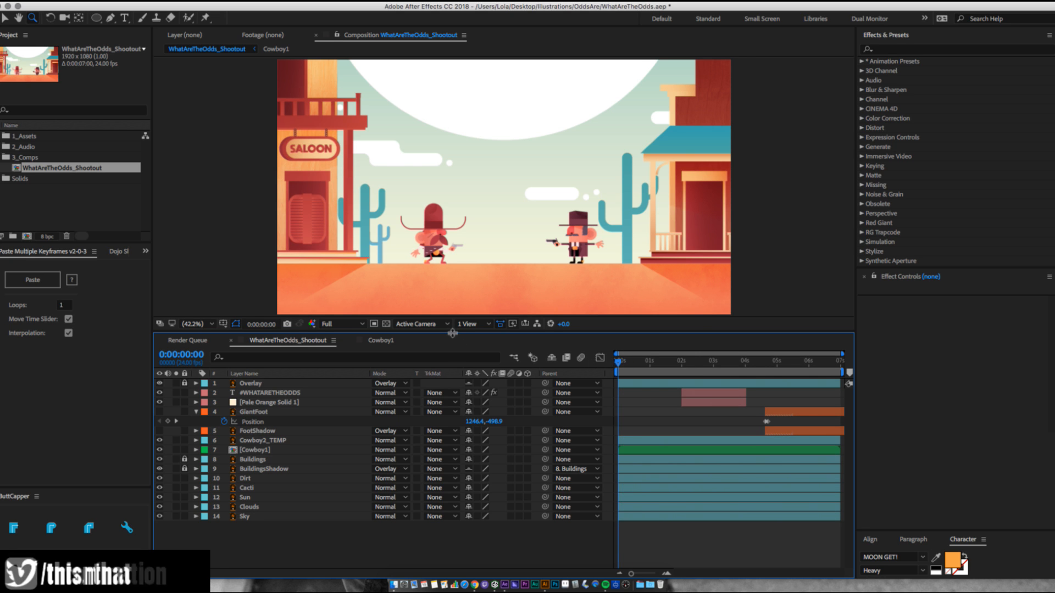
{"action": "left_click_drag", "start_coordinate": [458, 333], "coordinate": [538, 414]}
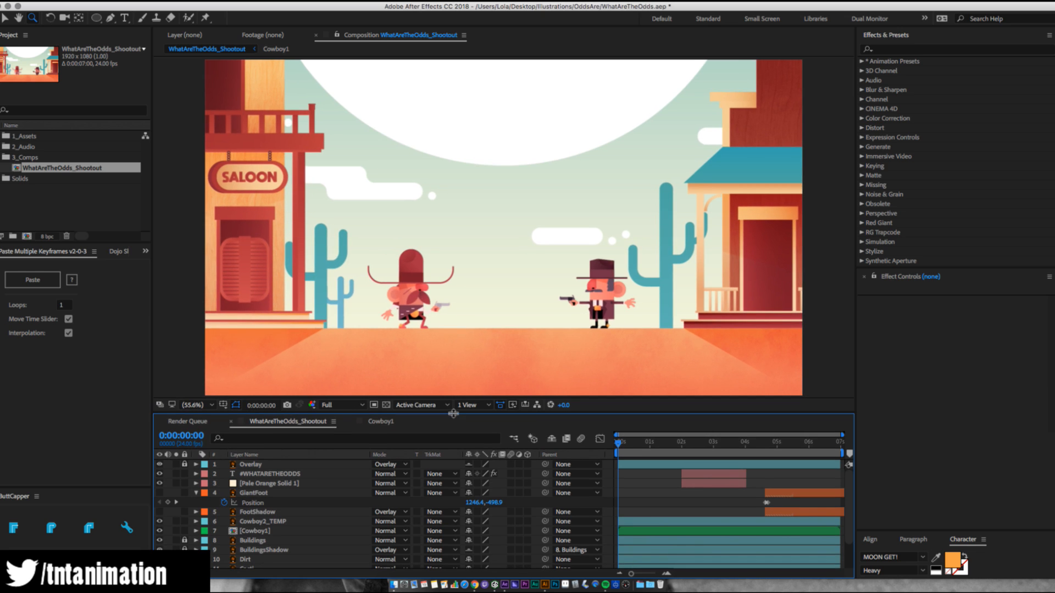
{"action": "left_click", "coordinate": [661, 443]}
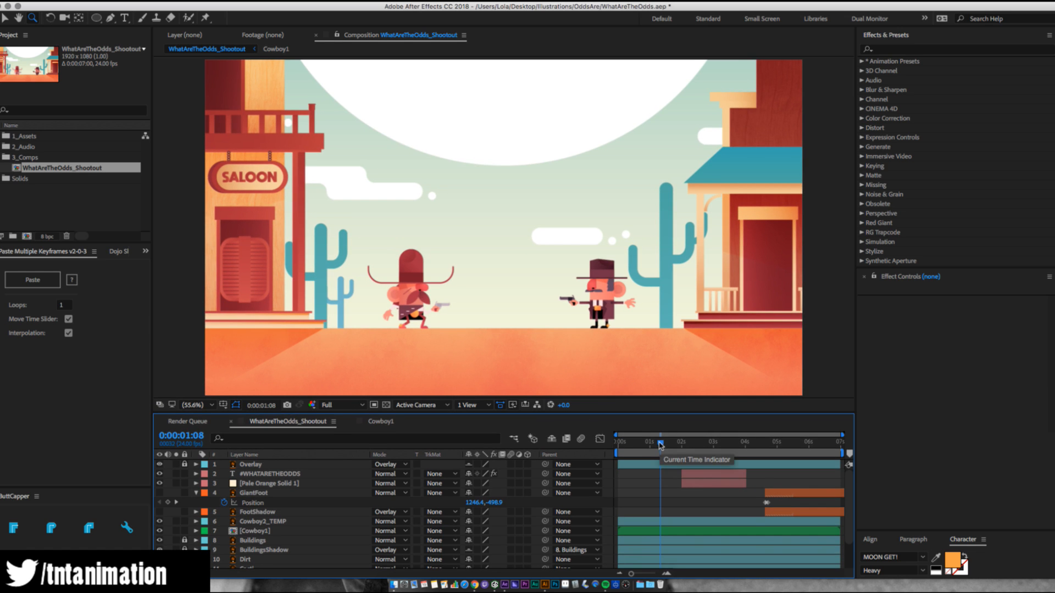
{"action": "key", "text": "n"}
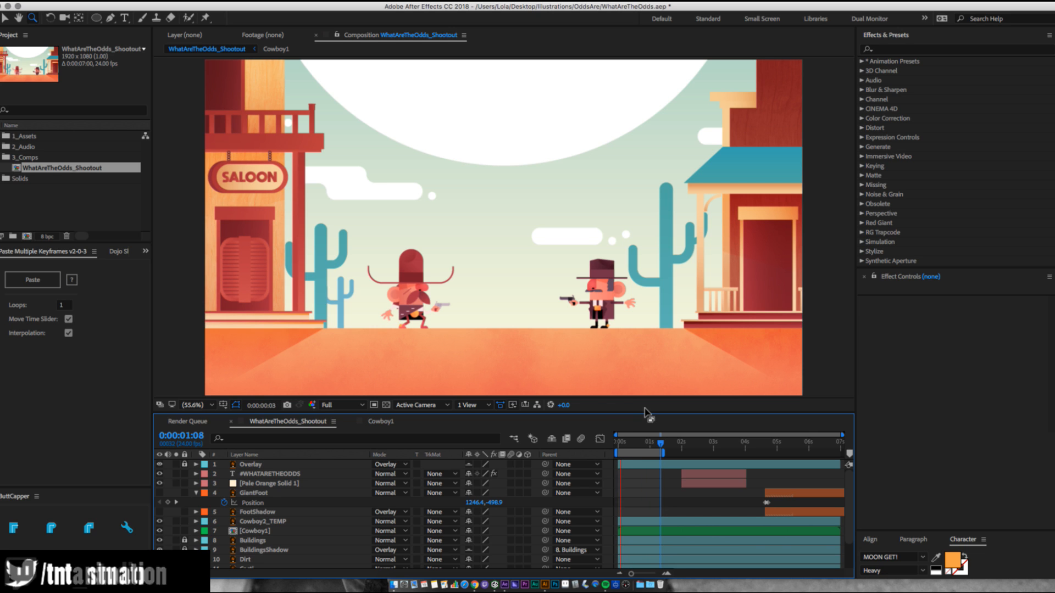
{"action": "key", "text": "space"}
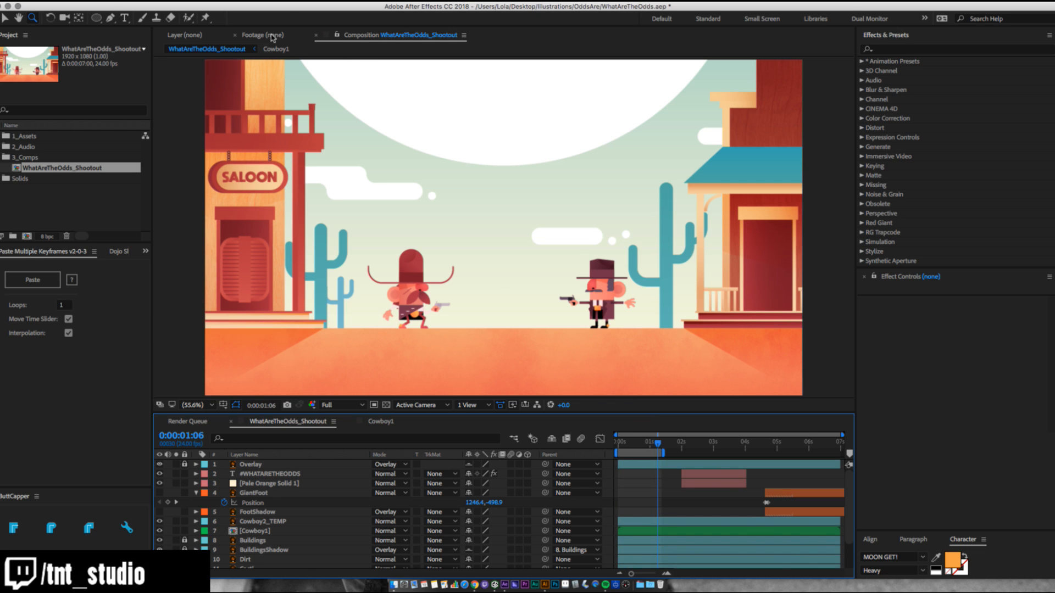
Return to the Cowboy1 composition and start Position keyframes on the C_Pelvis controller at the first frame.
{"action": "left_click", "coordinate": [378, 422]}
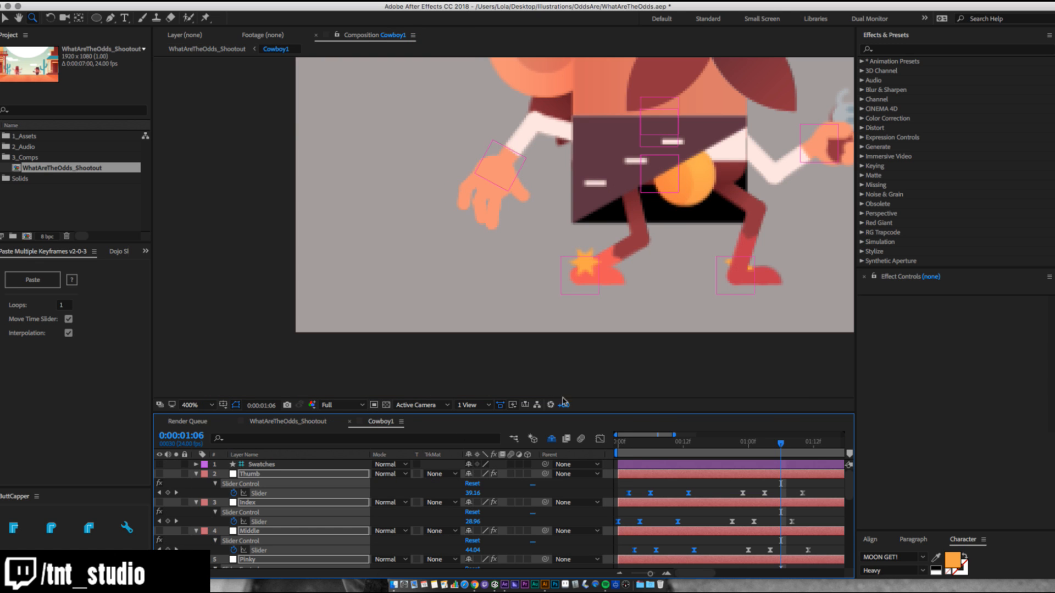
{"action": "key", "text": "Home"}
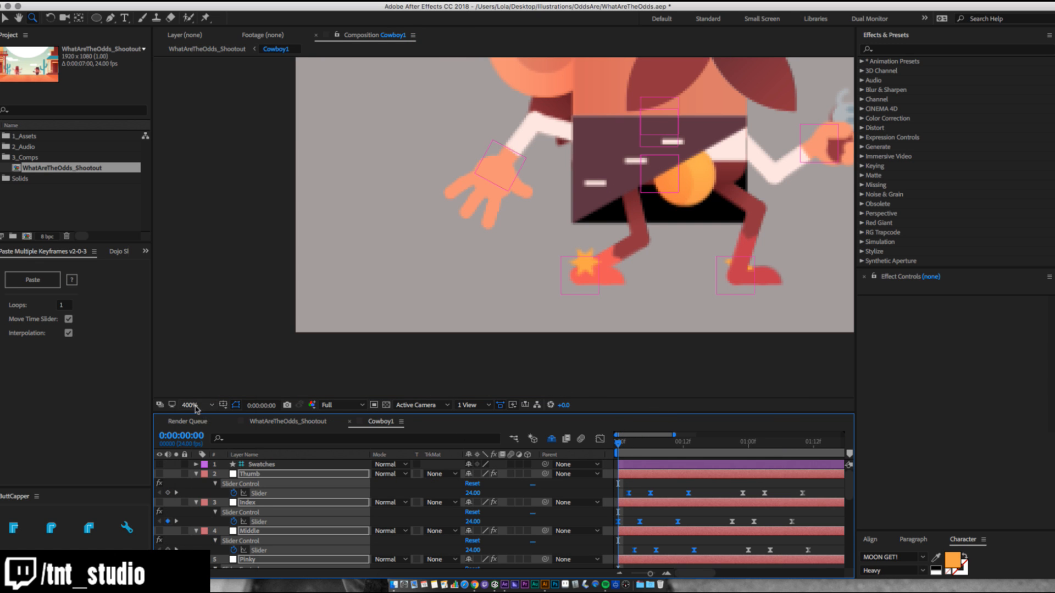
{"action": "left_click", "coordinate": [200, 404]}
{"action": "left_click", "coordinate": [198, 402]}
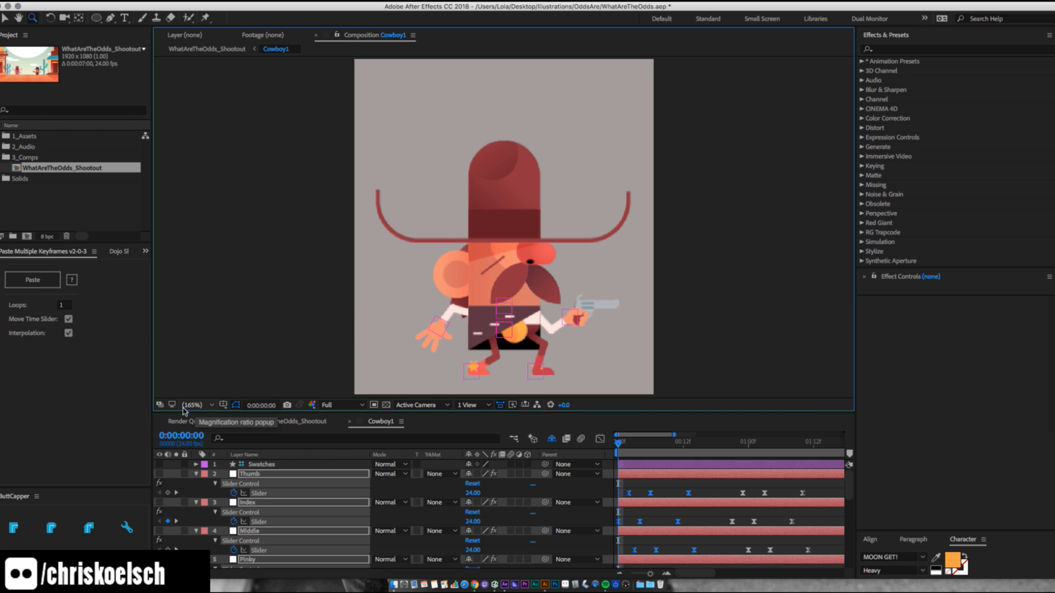
{"action": "key", "text": "v"}
{"action": "left_click", "coordinate": [504, 332]}
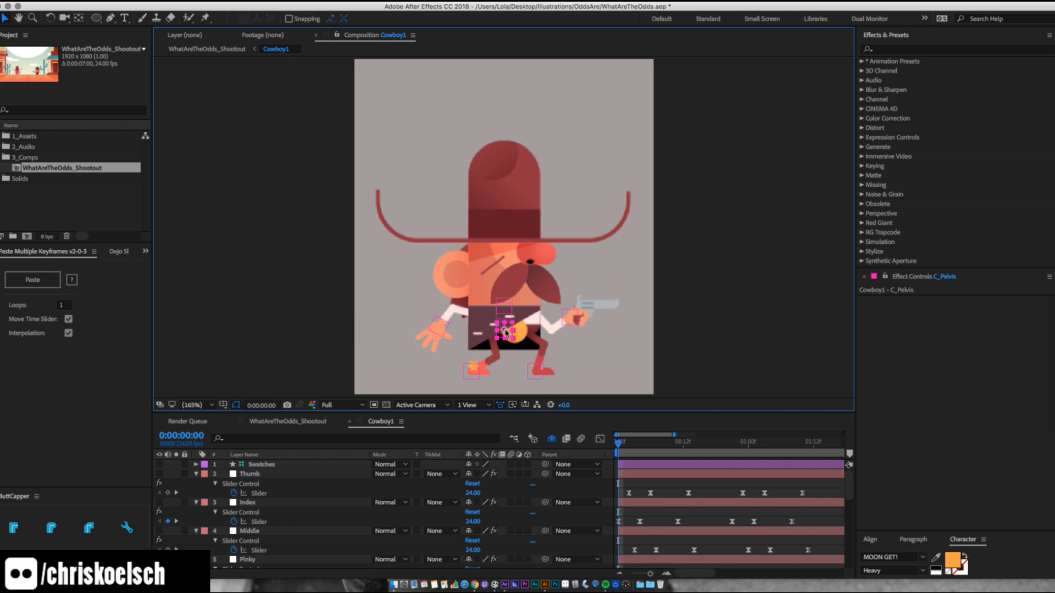
{"action": "left_click_drag", "start_coordinate": [296, 413], "coordinate": [296, 381]}
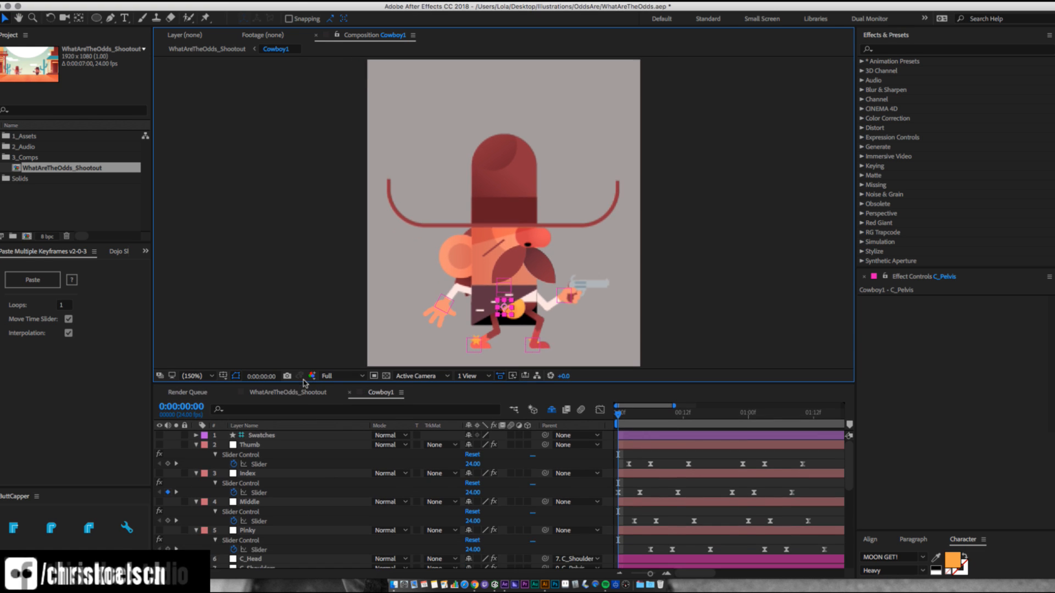
{"action": "scroll", "coordinate": [318, 487], "scroll_direction": "down", "scroll_amount": 3}
{"action": "key", "text": "p"}
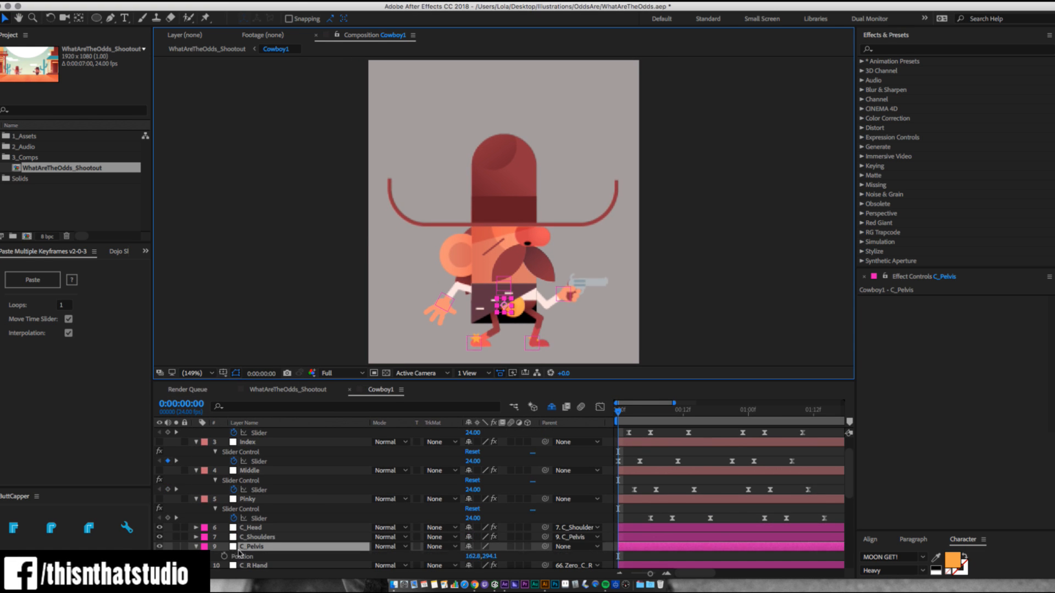
{"action": "left_click", "coordinate": [227, 557]}
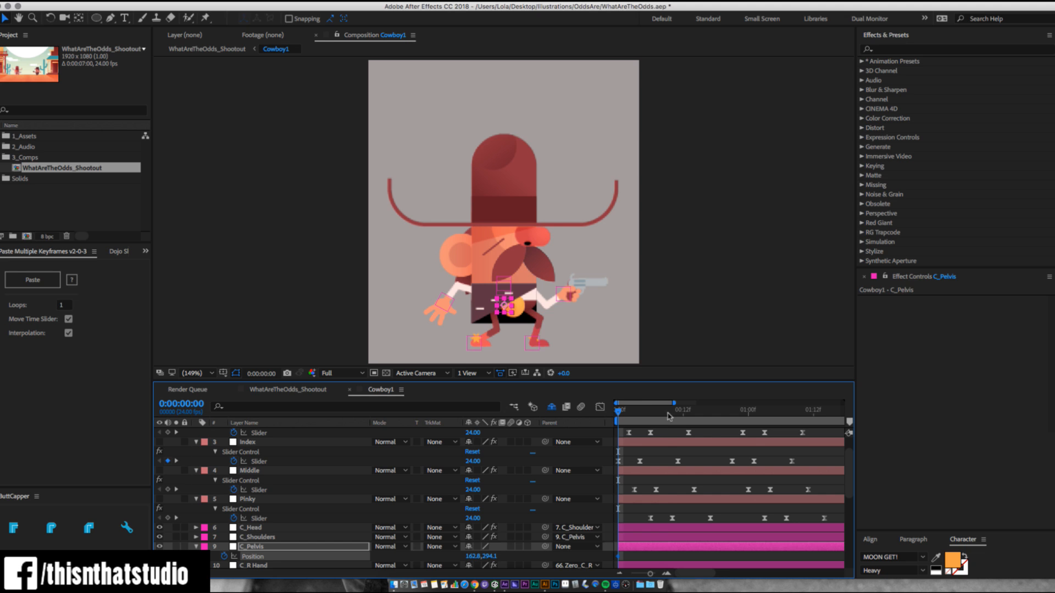
Lower the C_Pelvis controller at frame 9 to Position 162.8, 297.6.
{"action": "left_click", "coordinate": [668, 413]}
{"action": "scroll", "coordinate": [508, 226], "scroll_direction": "up", "scroll_amount": 1}
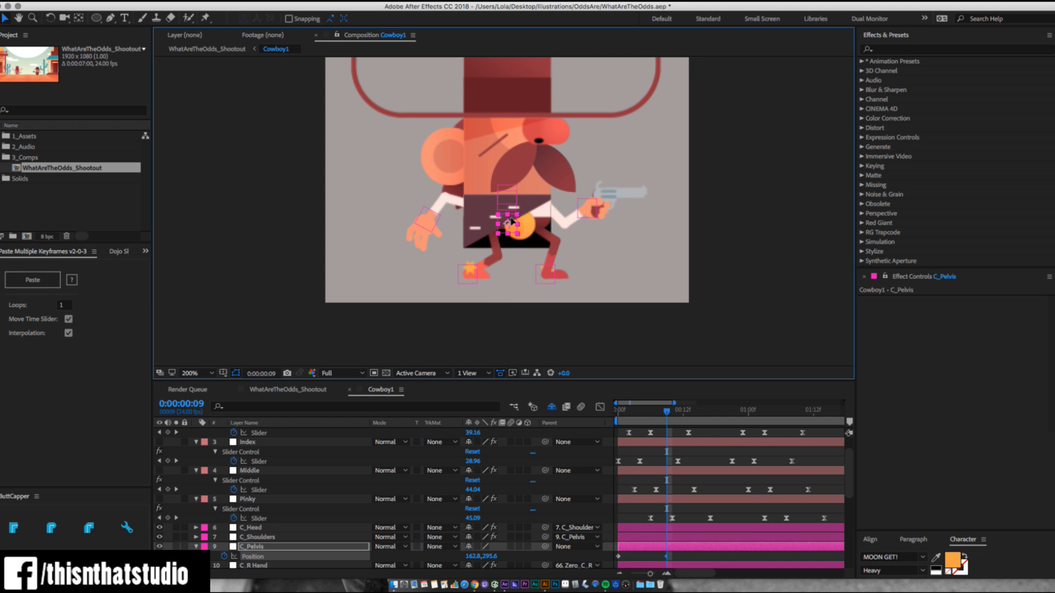
{"action": "key", "text": "Down"}
{"action": "key", "text": "Down"}
{"action": "key", "text": "Down"}
{"action": "key", "text": "Down"}
{"action": "left_click", "coordinate": [566, 182]}
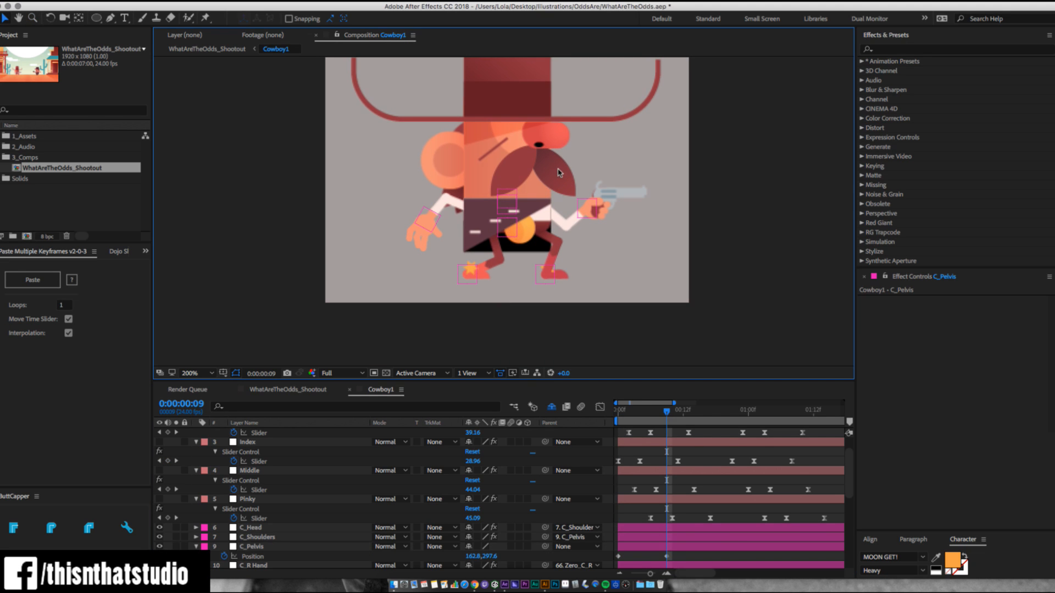
Unlock the Stache and Stache2 layers.
{"action": "scroll", "coordinate": [431, 457], "scroll_direction": "down", "scroll_amount": 5}
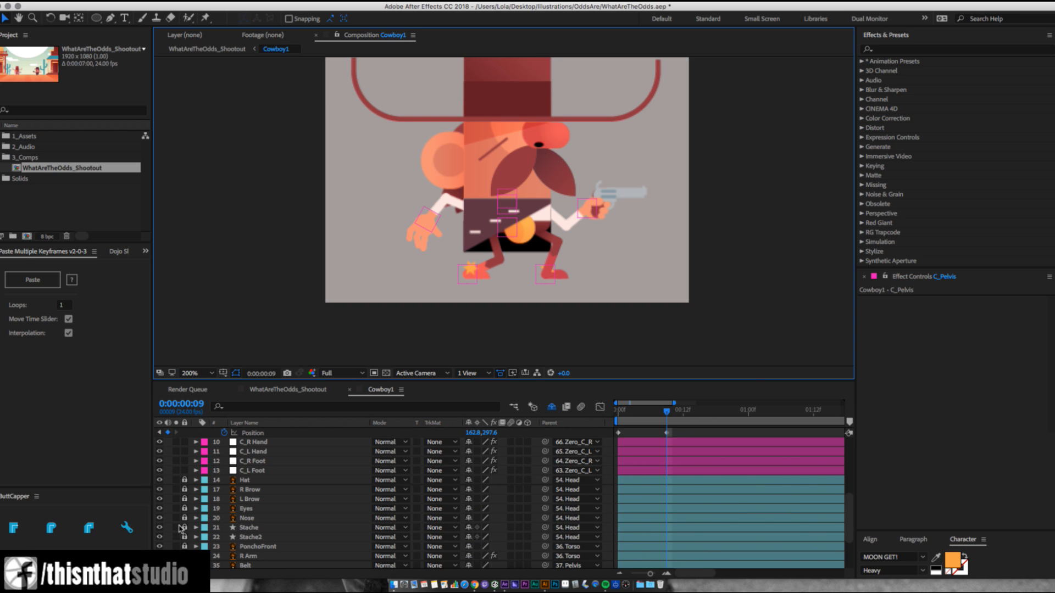
{"action": "left_click", "coordinate": [184, 528]}
{"action": "left_click", "coordinate": [184, 537]}
Try rotating the Stache2 half of the mustache around its anchor point.
{"action": "key", "text": "w"}
{"action": "left_click", "coordinate": [567, 177]}
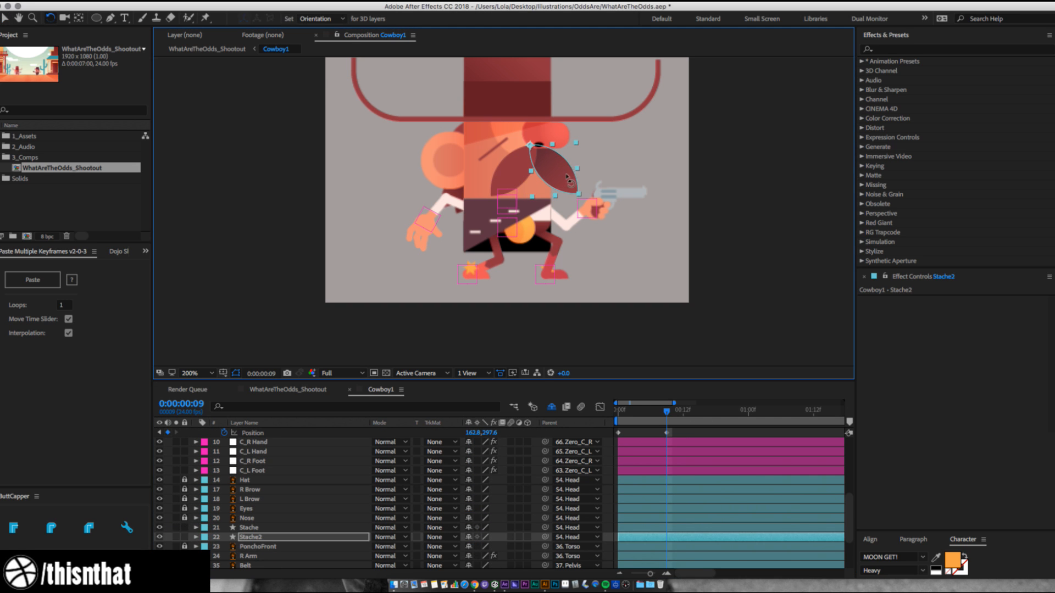
{"action": "mouse_move", "coordinate": [567, 177]}
{"action": "left_mouse_down"}
{"action": "mouse_move", "coordinate": [581, 171]}
{"action": "mouse_move", "coordinate": [583, 183]}
{"action": "left_mouse_up"}
Copy C_Pelvis's first Position keyframe to frame 19, and repeat the resulting three-keyframe cycle from that frame.
{"action": "left_click_drag", "start_coordinate": [631, 411], "coordinate": [618, 411]}
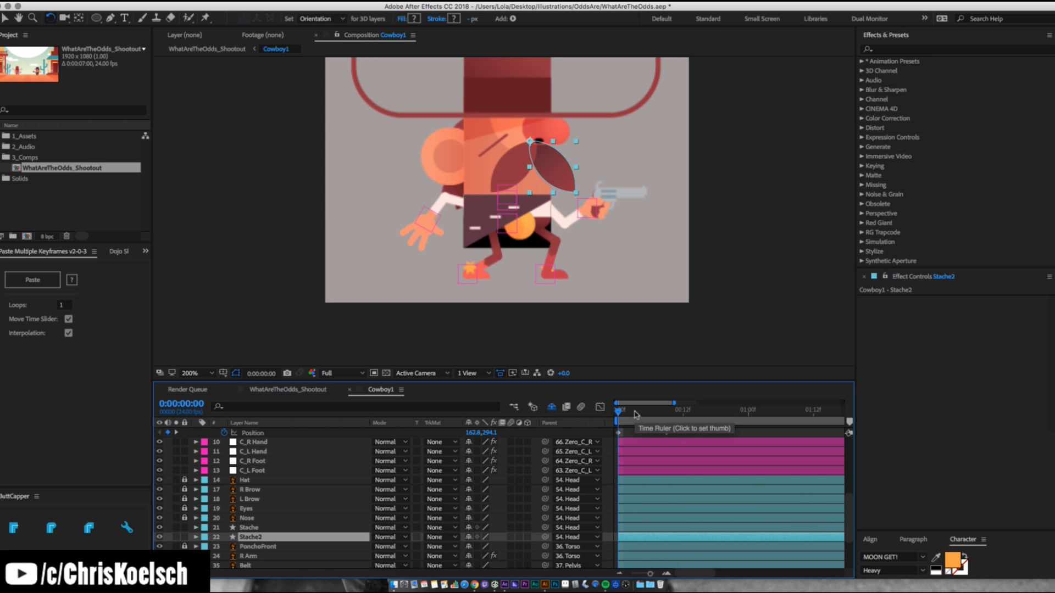
{"action": "left_click_drag", "start_coordinate": [636, 415], "coordinate": [711, 413]}
{"action": "scroll", "coordinate": [724, 477], "scroll_direction": "up", "scroll_amount": 1}
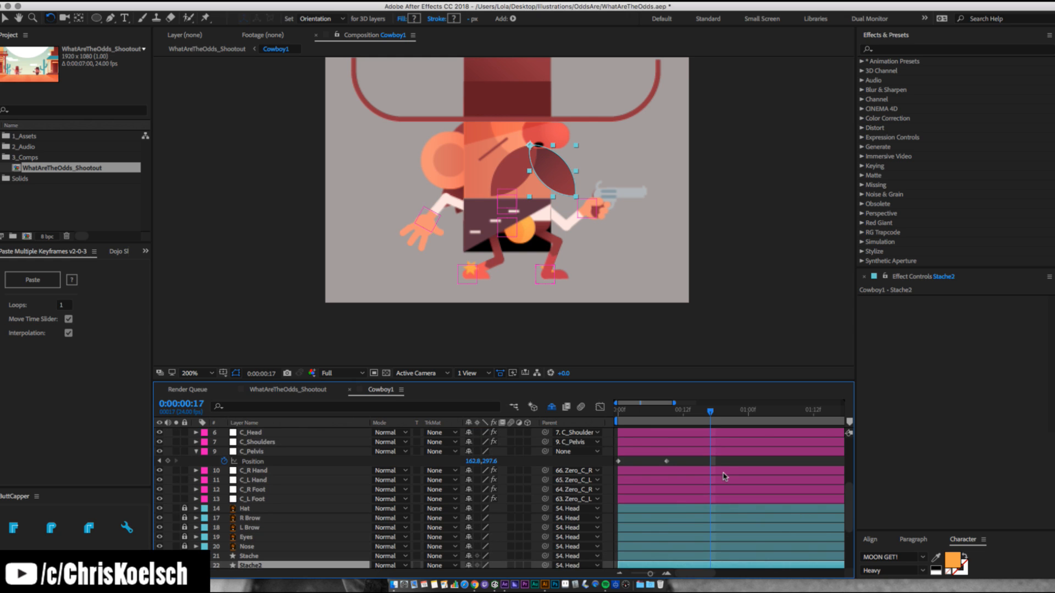
{"action": "left_click", "coordinate": [722, 411]}
{"action": "left_click_drag", "start_coordinate": [633, 457], "coordinate": [612, 465]}
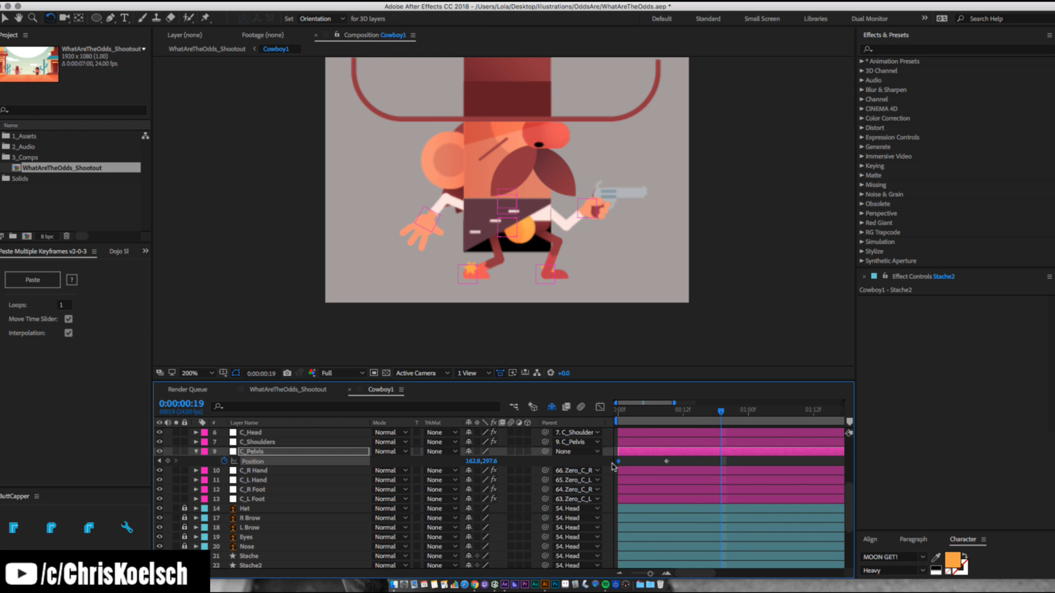
{"action": "key", "text": "super+v"}
{"action": "left_click_drag", "start_coordinate": [729, 460], "coordinate": [614, 467]}
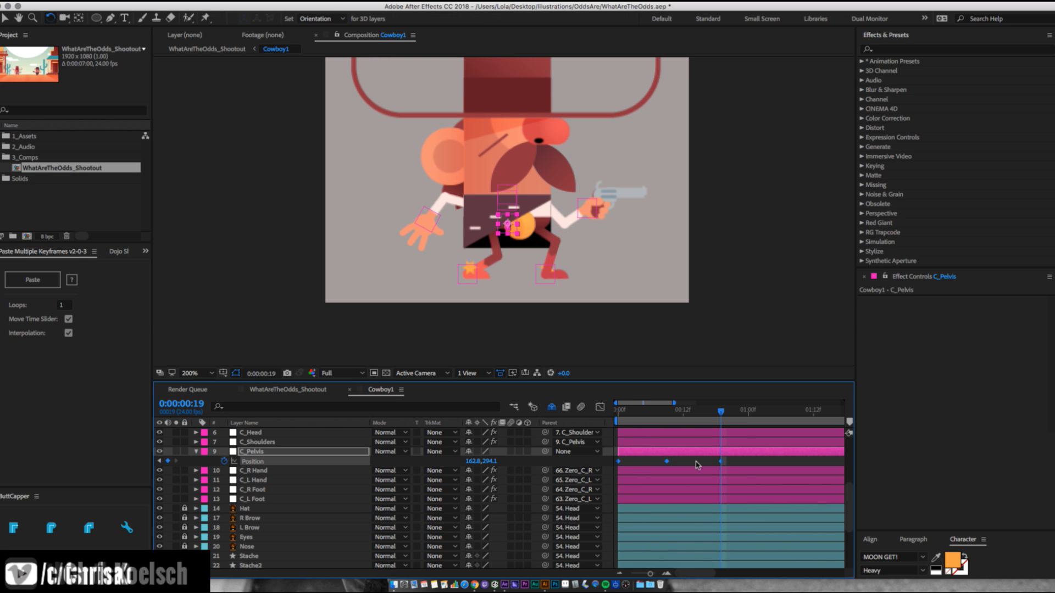
{"action": "left_click_drag", "start_coordinate": [675, 400], "coordinate": [711, 401]}
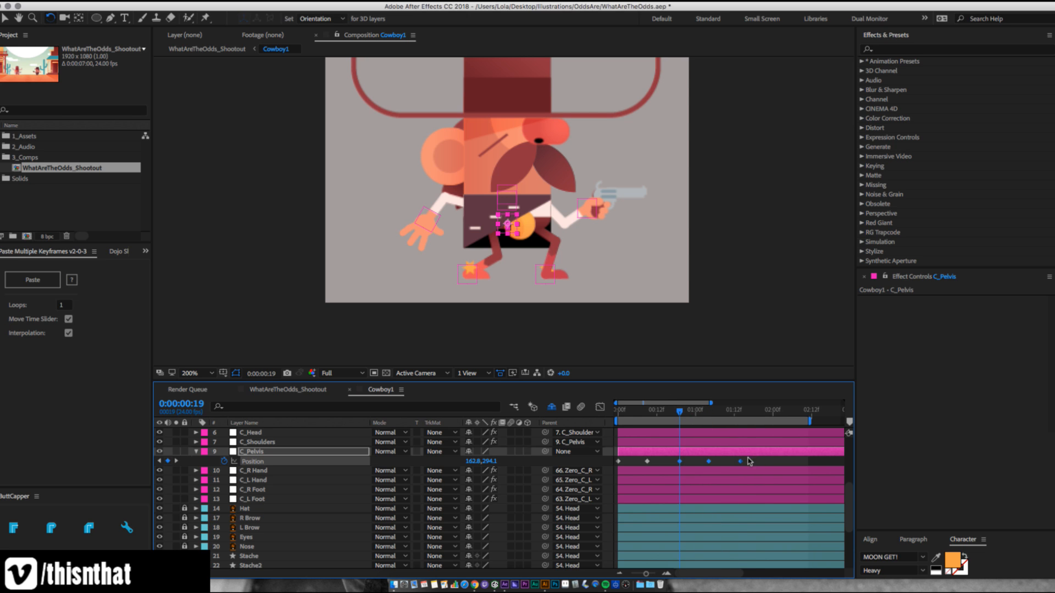
Apply Easy Ease to all C_Pelvis Position keyframes and play the Cowboy1 composition from the first frame.
{"action": "left_click_drag", "start_coordinate": [754, 458], "coordinate": [606, 471]}
{"action": "left_click", "coordinate": [616, 411]}
{"action": "key", "text": "space"}
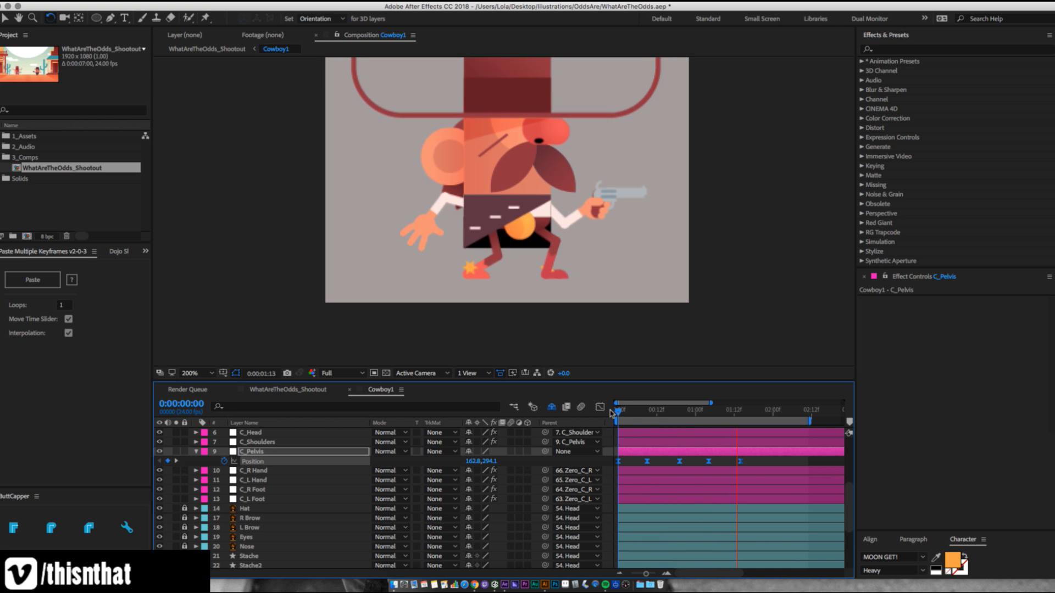
{"action": "key", "text": "space"}
Preview the WhatAreTheOdds_Shootout composition from the first frame and save the project.
{"action": "left_click", "coordinate": [297, 389]}
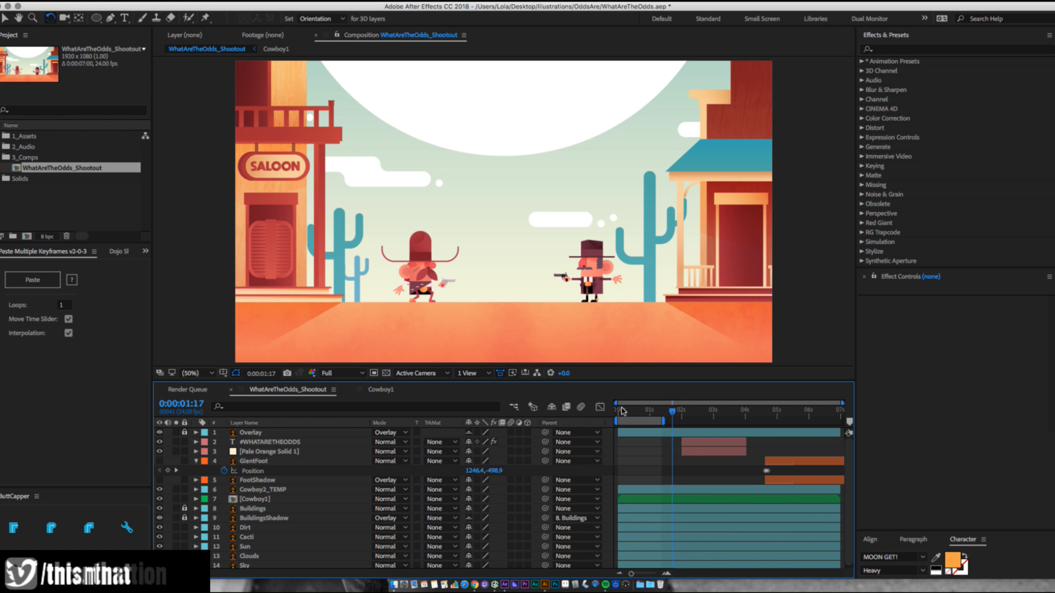
{"action": "left_click", "coordinate": [617, 412]}
{"action": "key", "text": "space"}
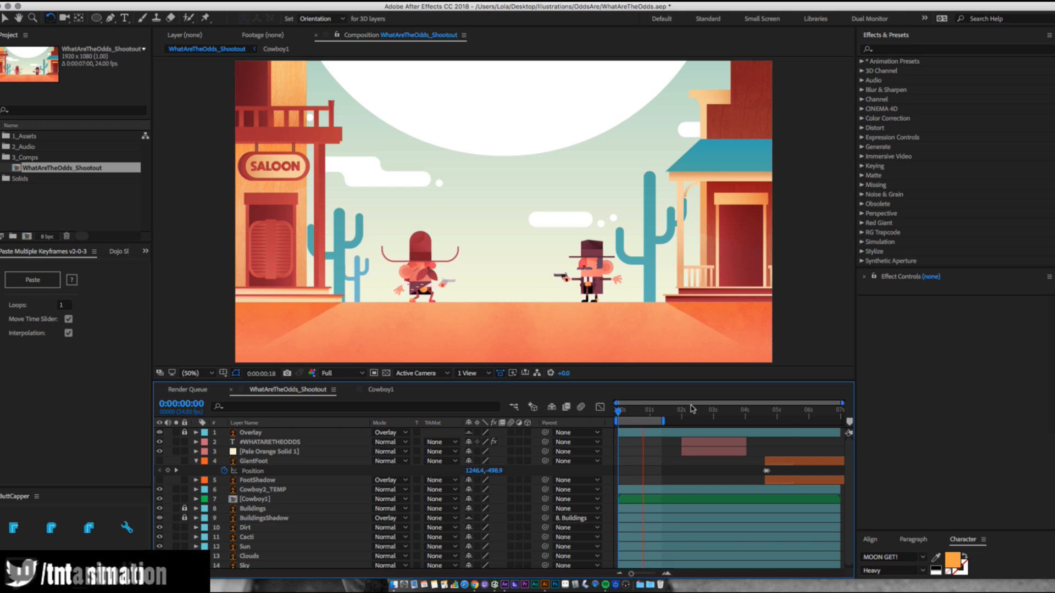
{"action": "key", "text": "space"}
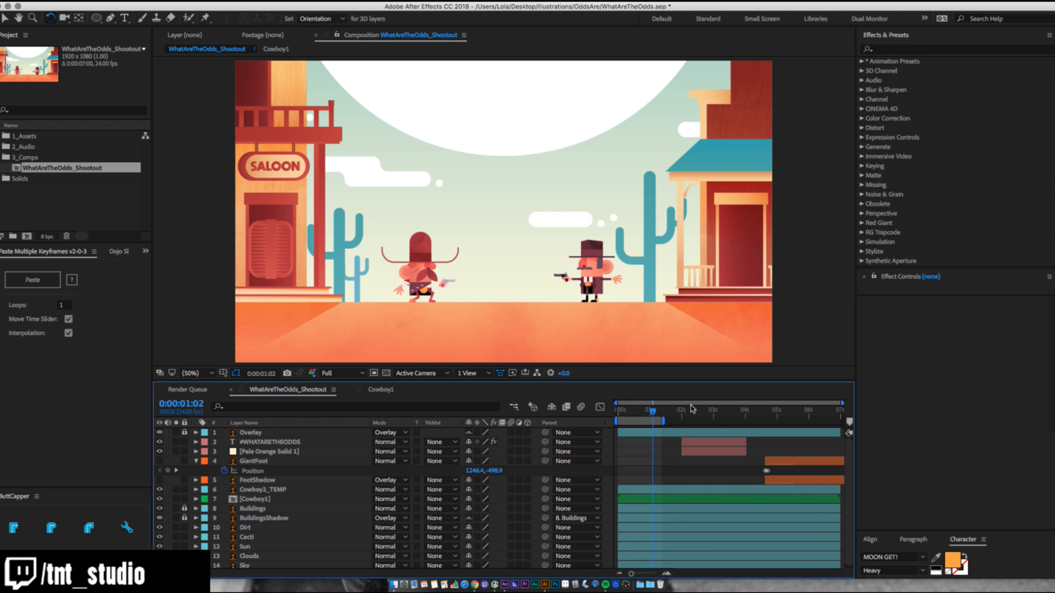
{"action": "key", "text": "super+s"}
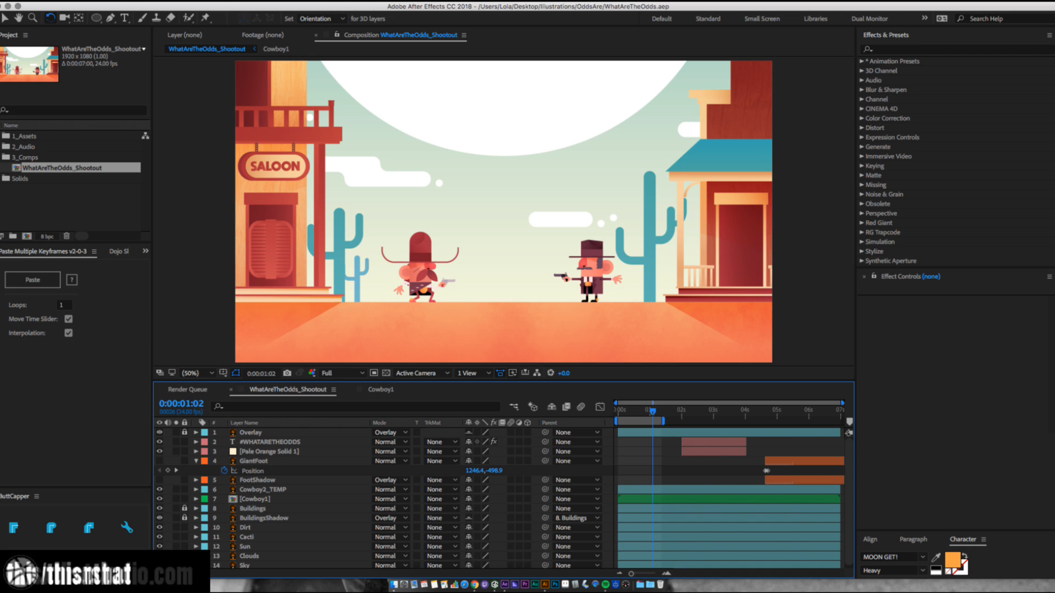
{"action": "key", "text": "super+Tab"}
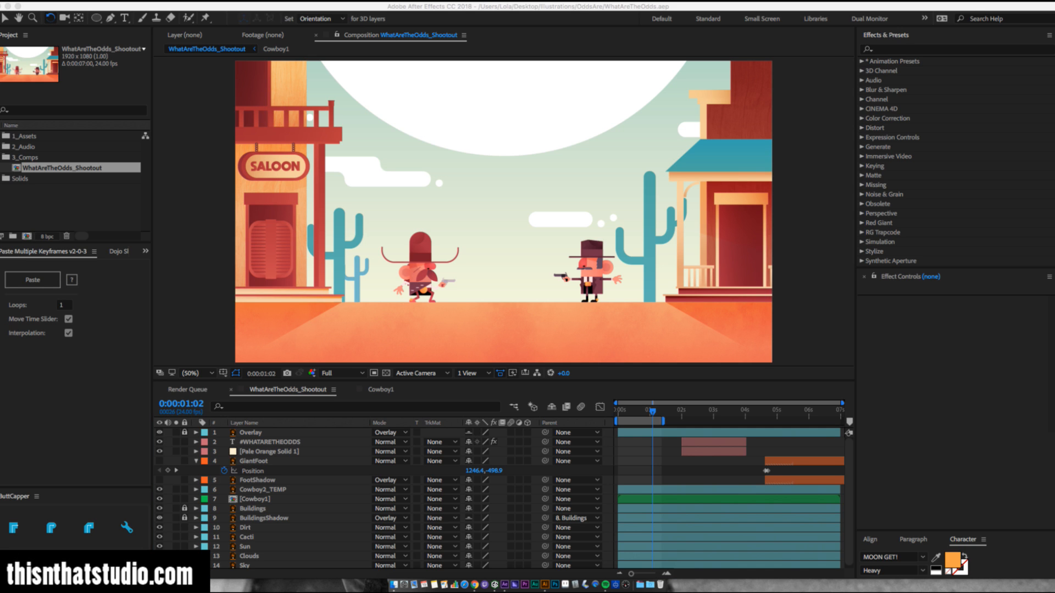